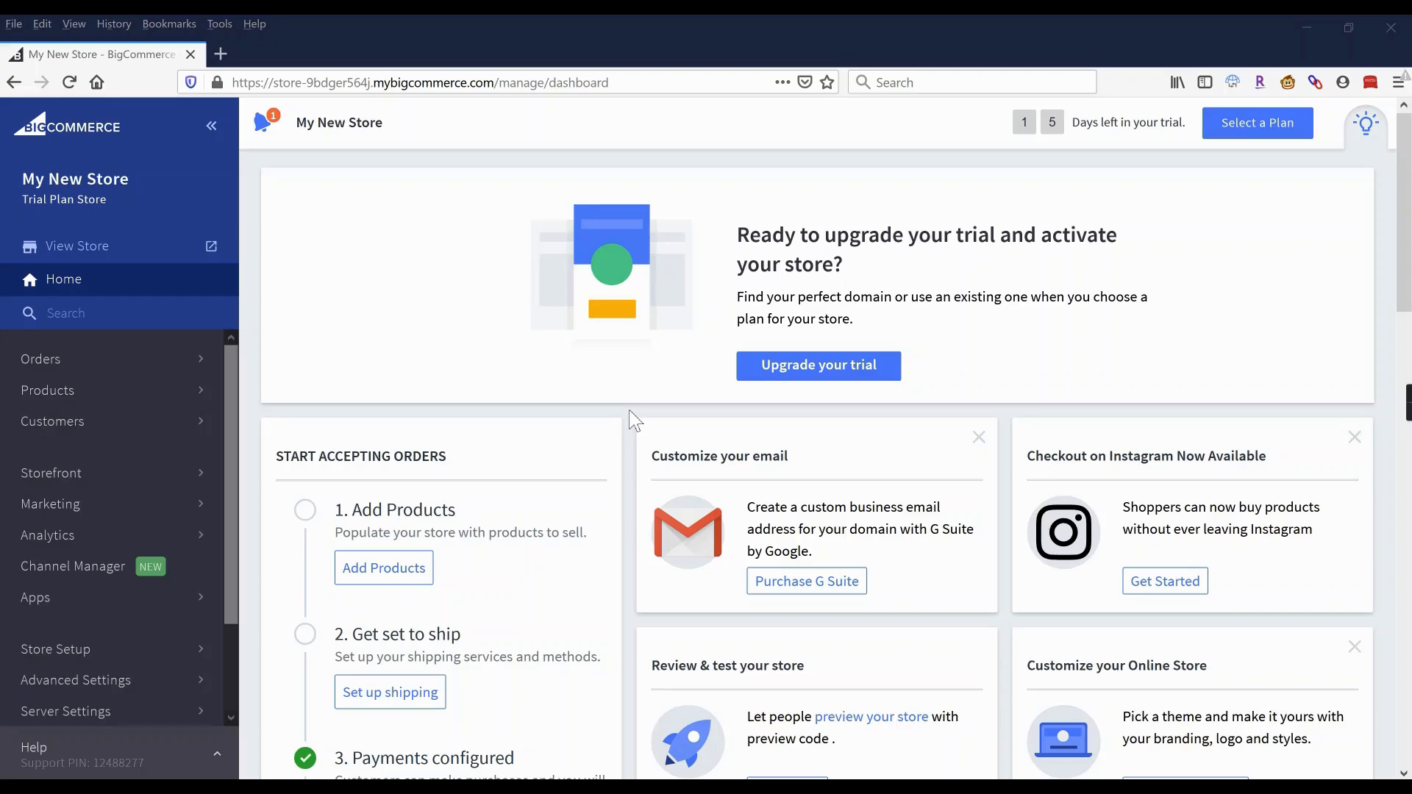
Open the Payments page under Store Setup in the sidebar.
{"action": "left_click", "coordinate": [101, 654]}
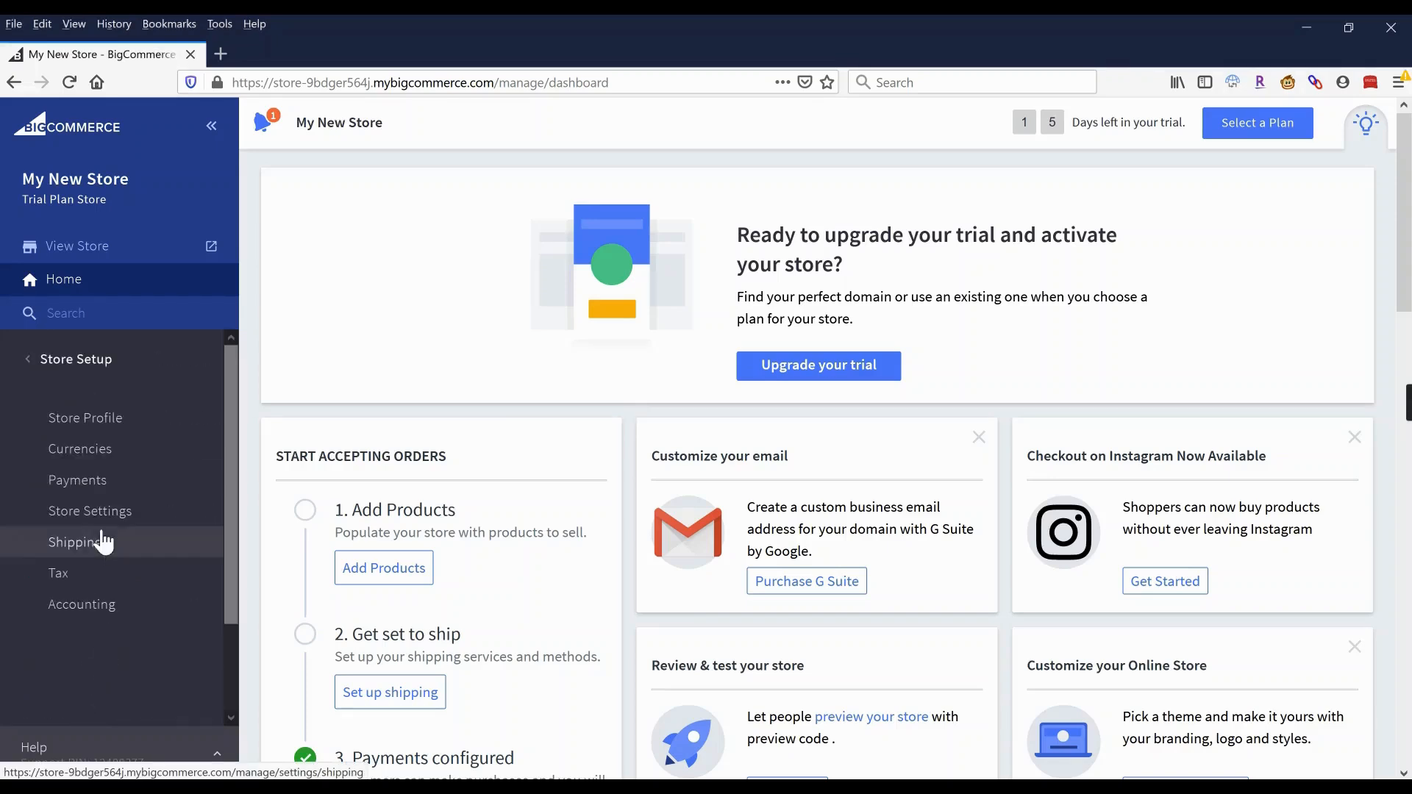
{"action": "left_click", "coordinate": [67, 360]}
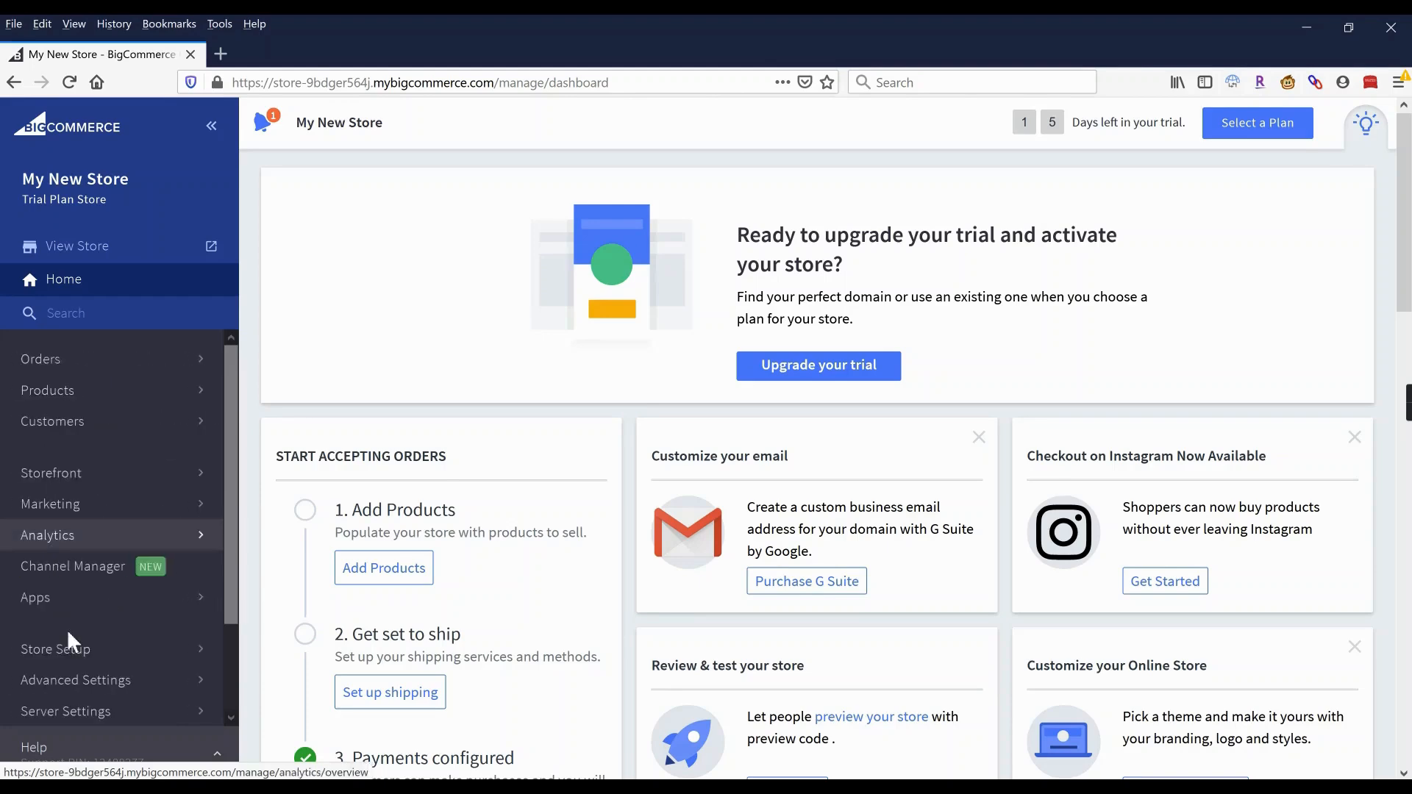
{"action": "left_click", "coordinate": [74, 657]}
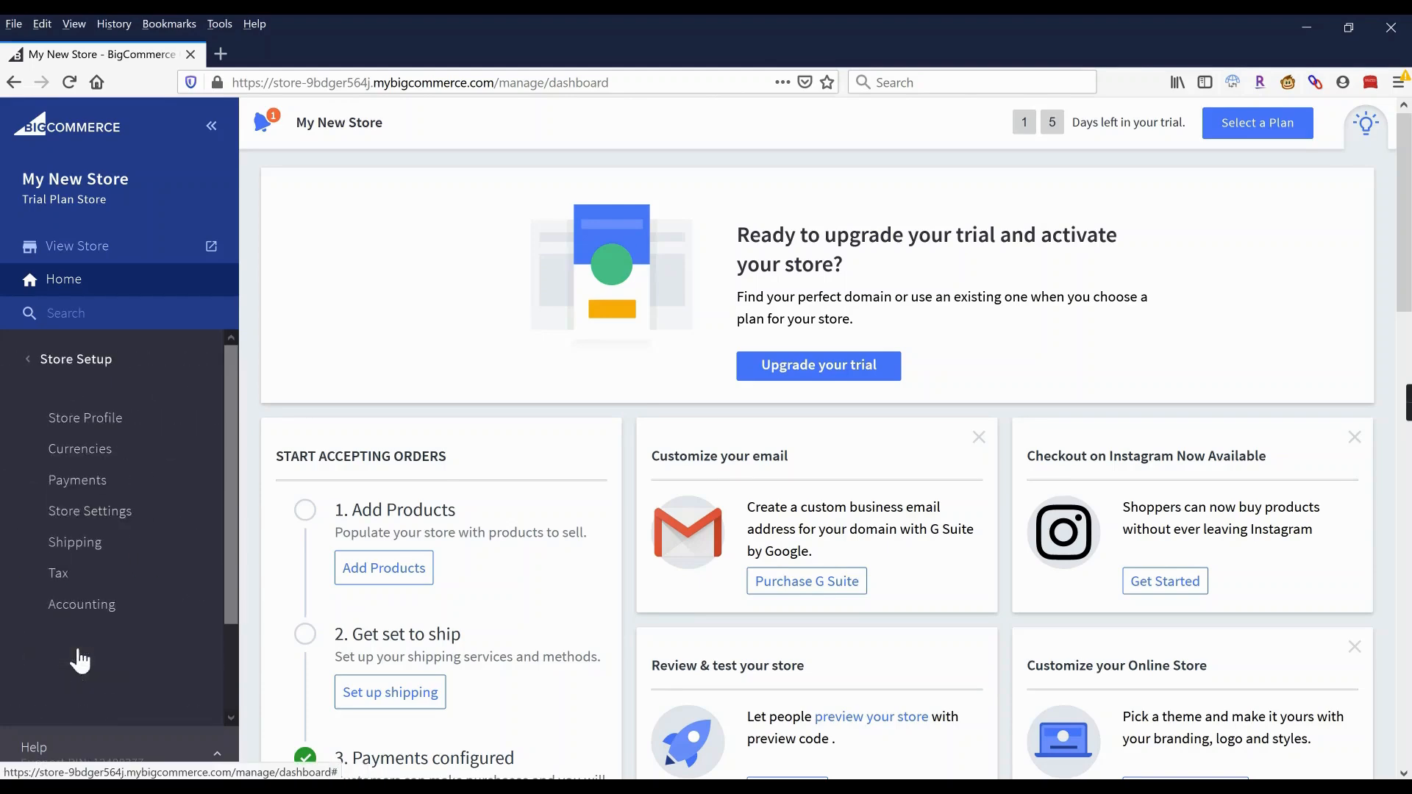
{"action": "left_click", "coordinate": [80, 487]}
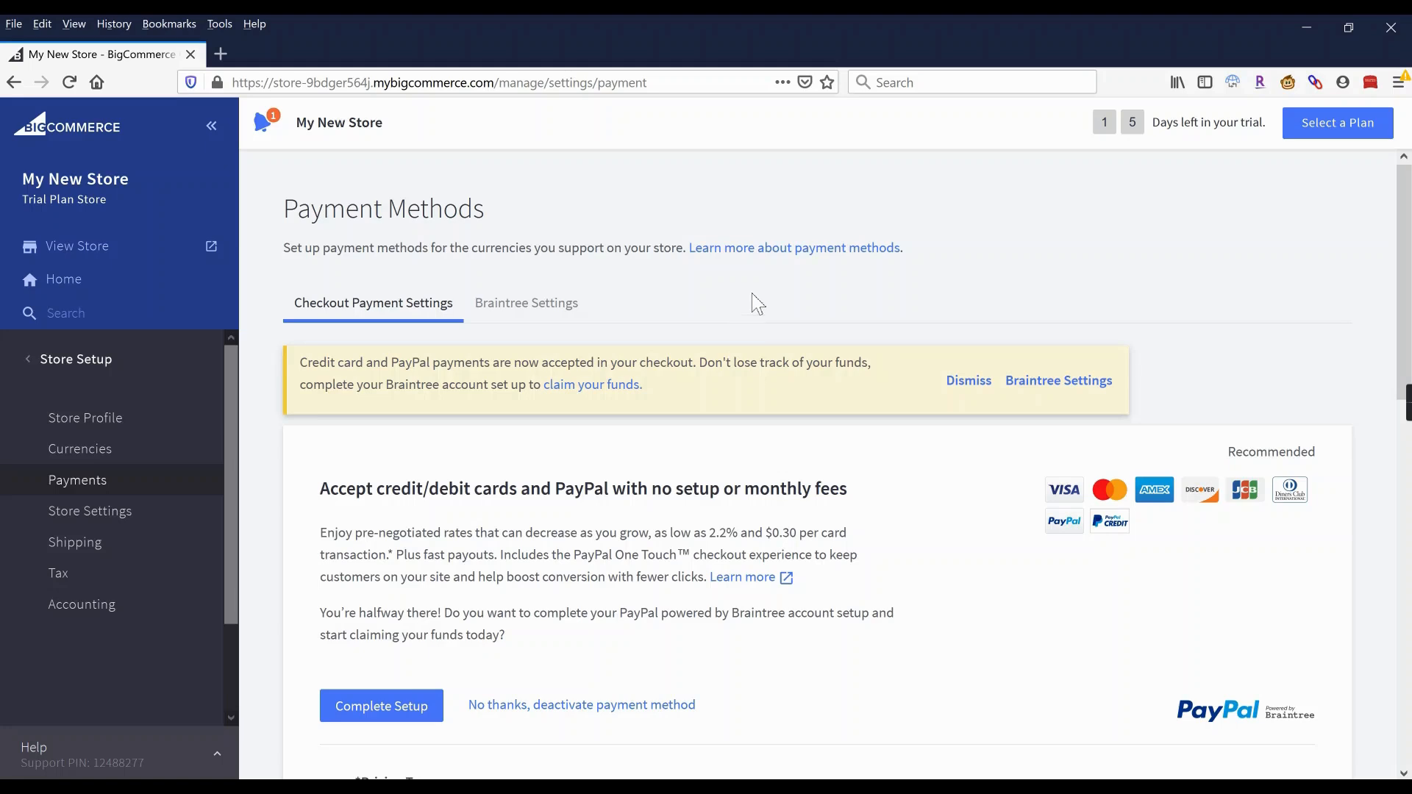
Start the PayPal powered by Braintree setup and choose Connect with Braintree.
{"action": "left_click", "coordinate": [380, 709]}
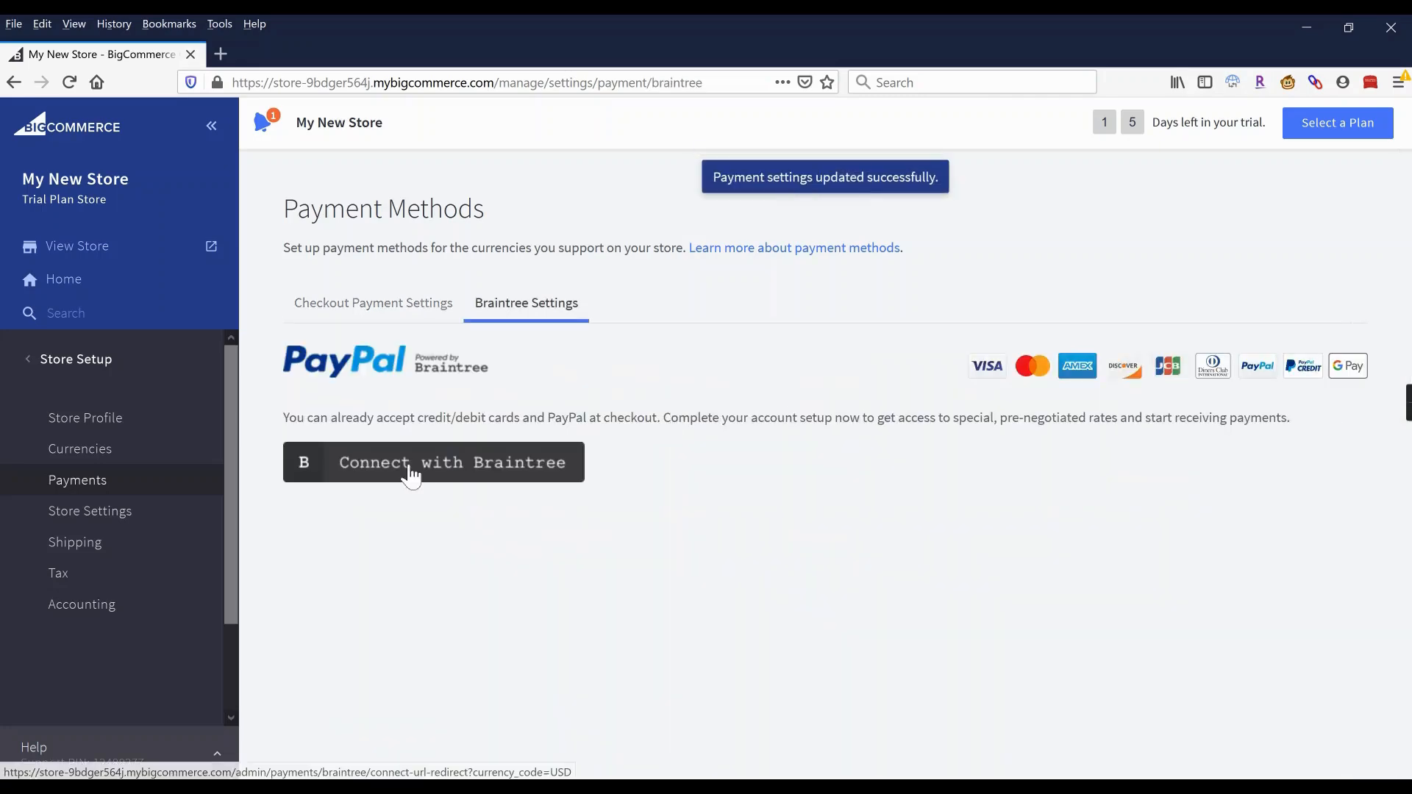
{"action": "left_click", "coordinate": [411, 477]}
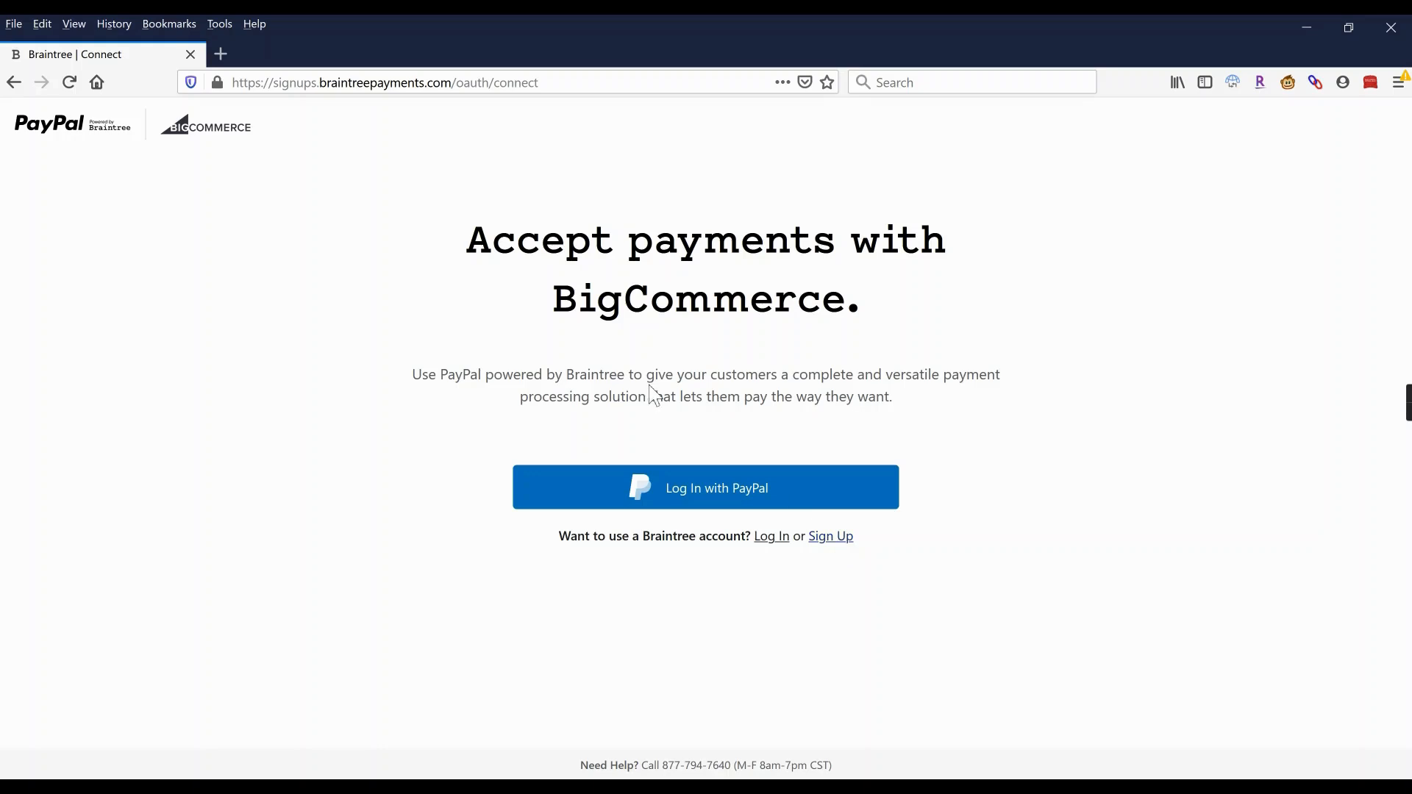
Go back from the Braintree connect page to the store's Braintree Settings tab.
{"action": "left_click", "coordinate": [16, 83]}
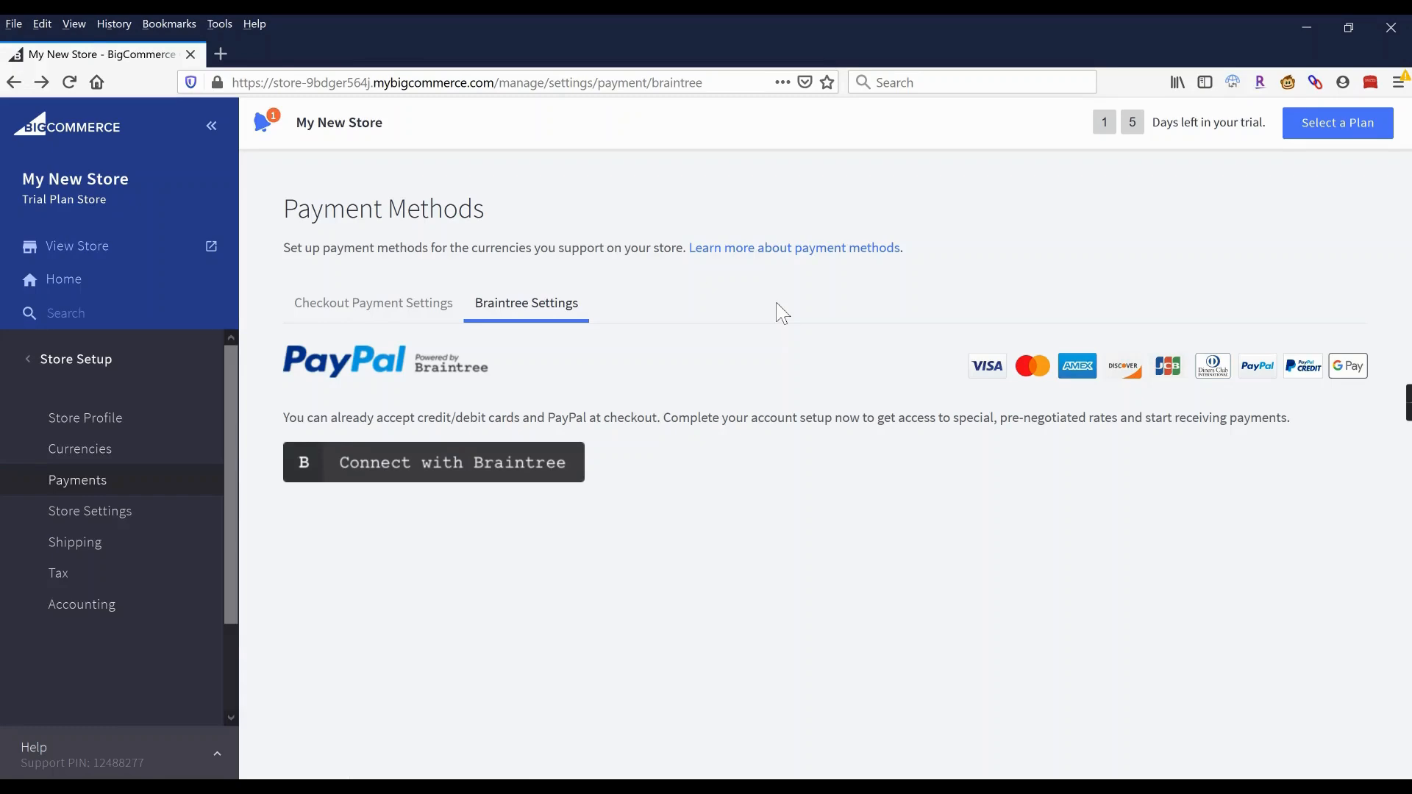
Show the Checkout Payment Settings tab, then bring up the Server Settings menu.
{"action": "left_click", "coordinate": [371, 312]}
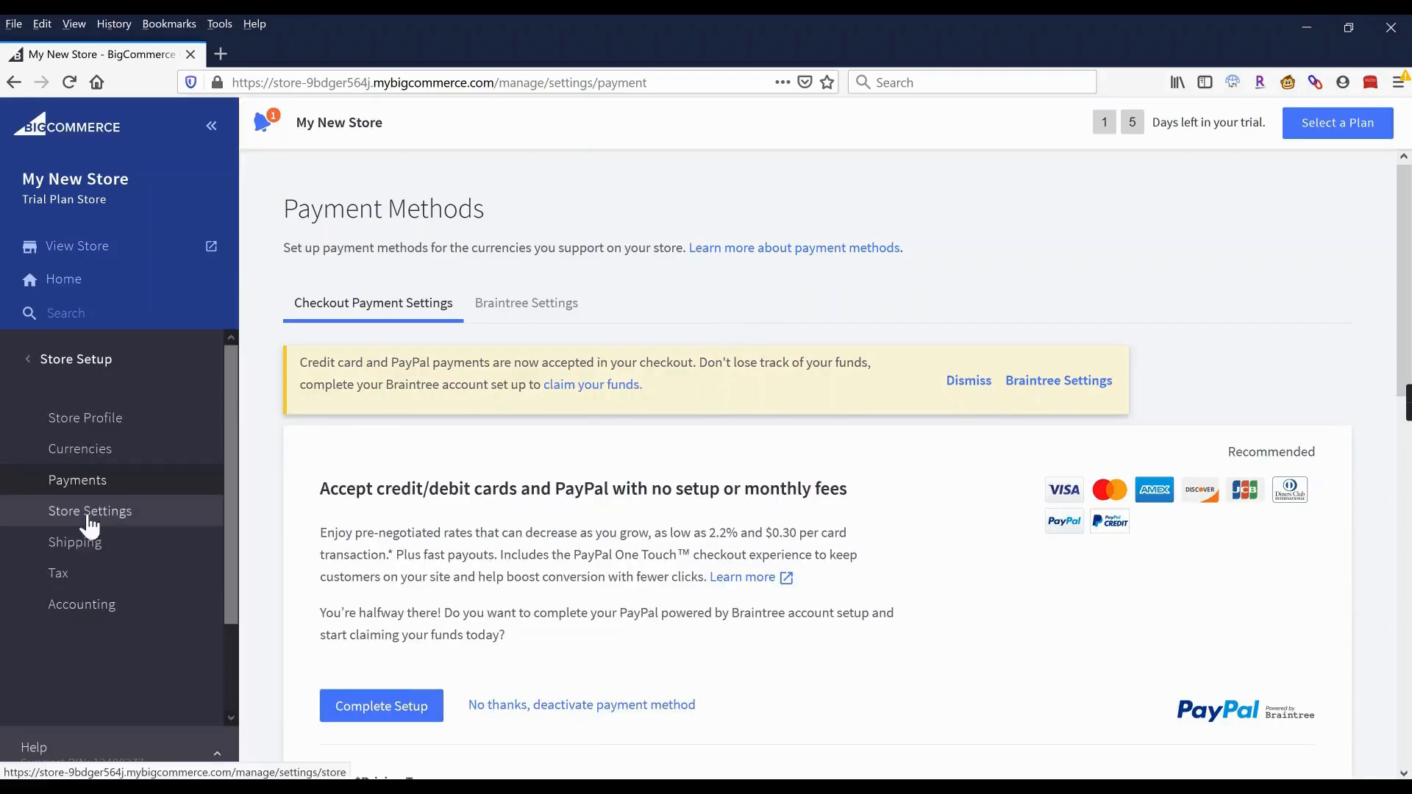
{"action": "left_click", "coordinate": [60, 368]}
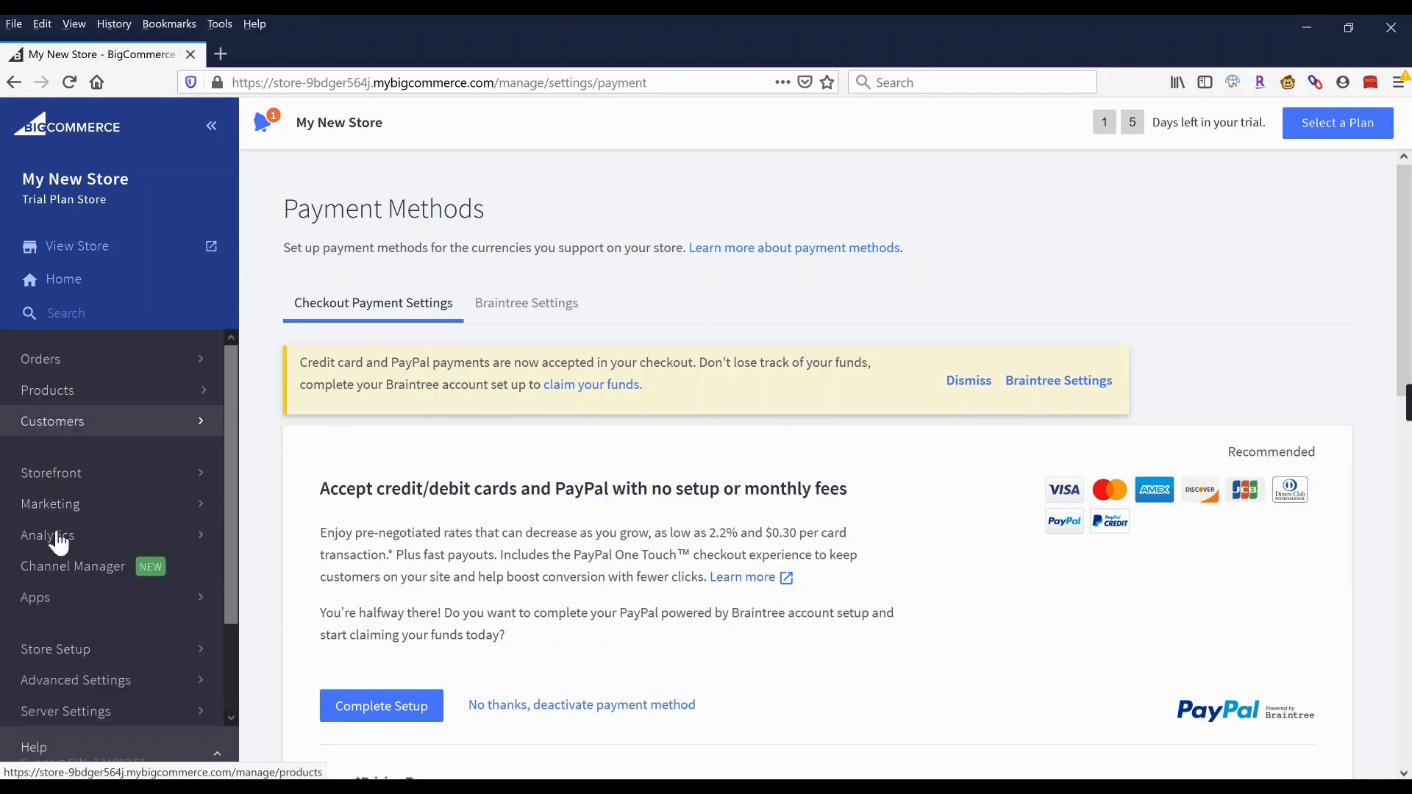
{"action": "left_click", "coordinate": [68, 714]}
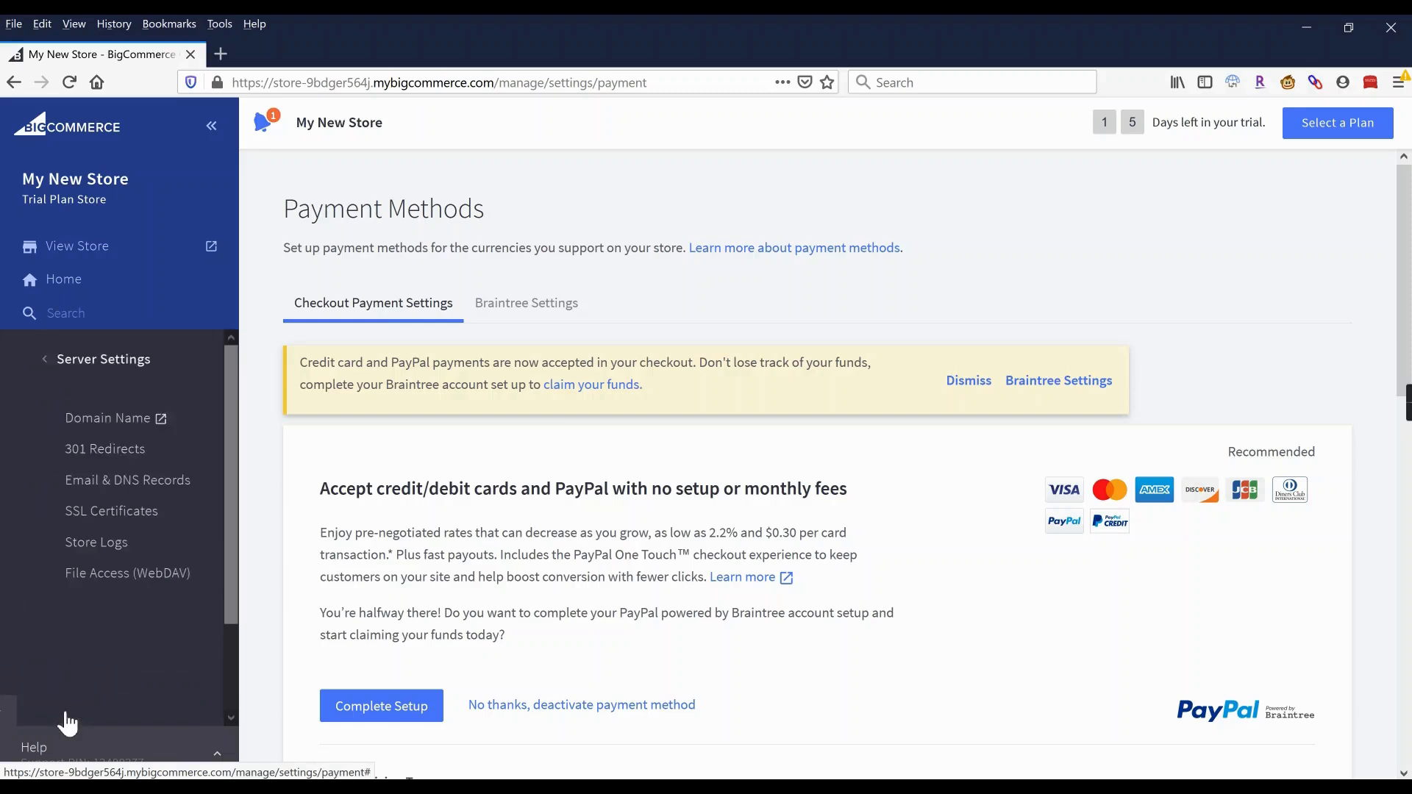
On Email & DNS Records, change the forwarded display address from info to hello.
{"action": "left_click", "coordinate": [91, 493]}
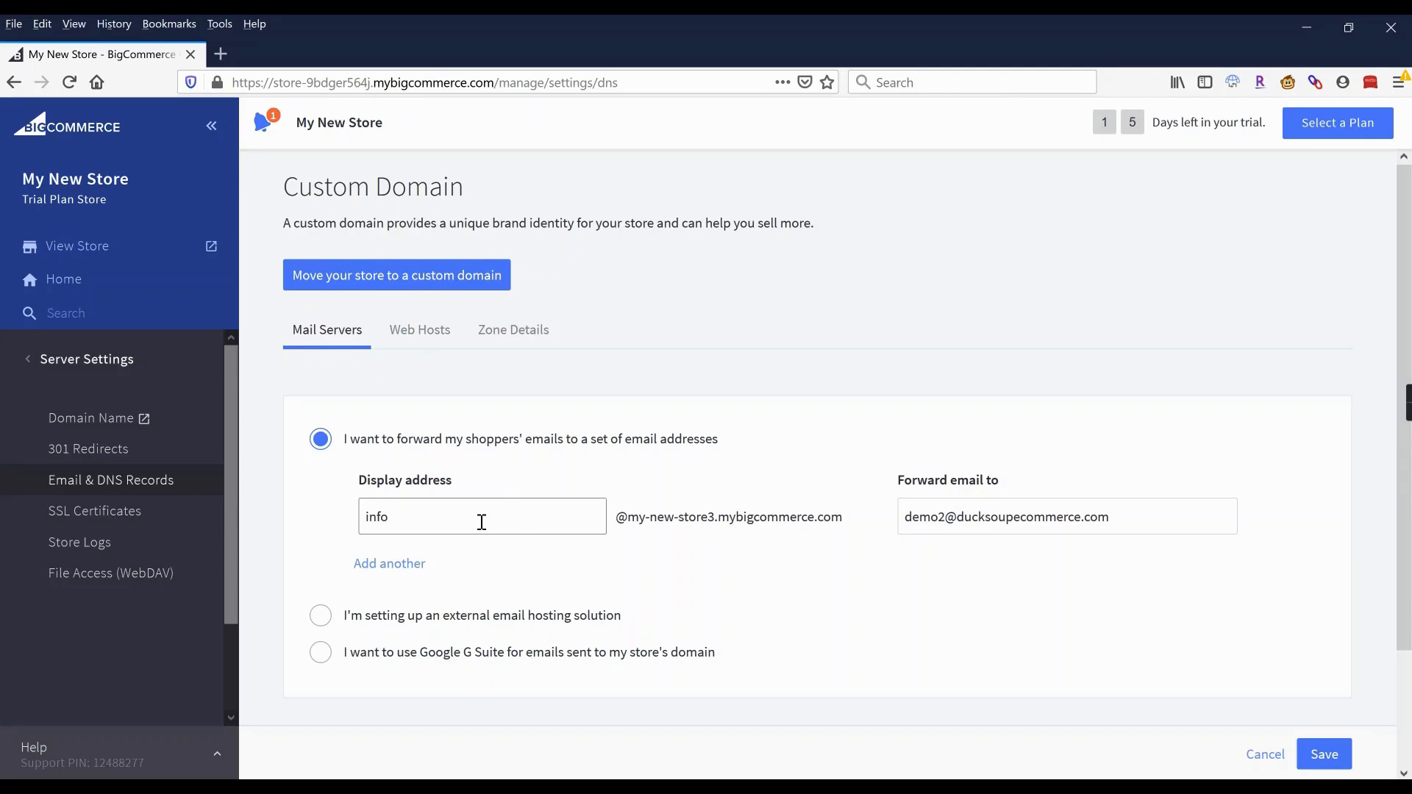
{"action": "left_click", "coordinate": [428, 517]}
{"action": "key", "text": "ctrl+a"}
{"action": "left_click", "coordinate": [467, 524]}
{"action": "double_click", "coordinate": [368, 517]}
{"action": "left_click_drag", "start_coordinate": [1126, 522], "coordinate": [899, 523]}
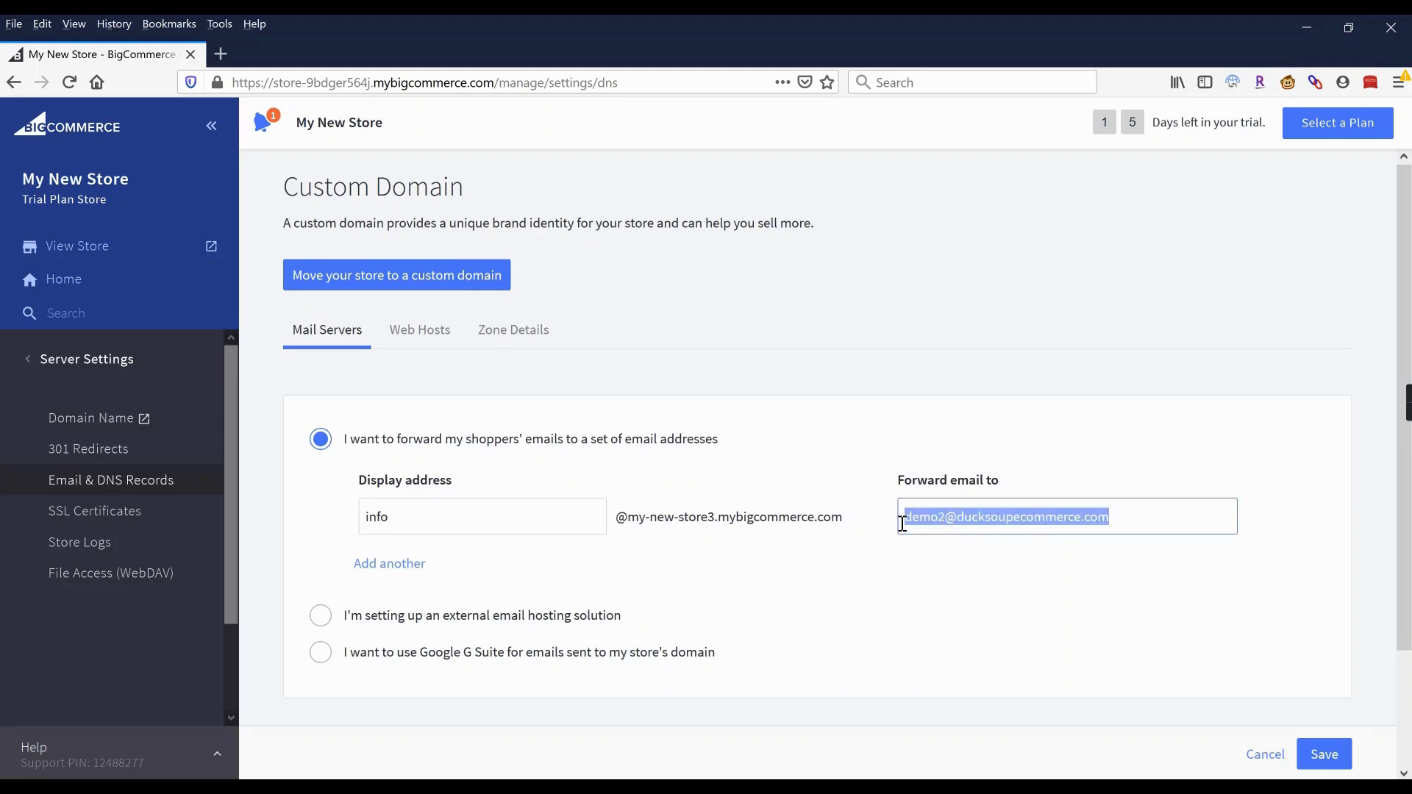
{"action": "left_click", "coordinate": [1178, 525]}
{"action": "double_click", "coordinate": [373, 514]}
{"action": "type", "text": "hello"}
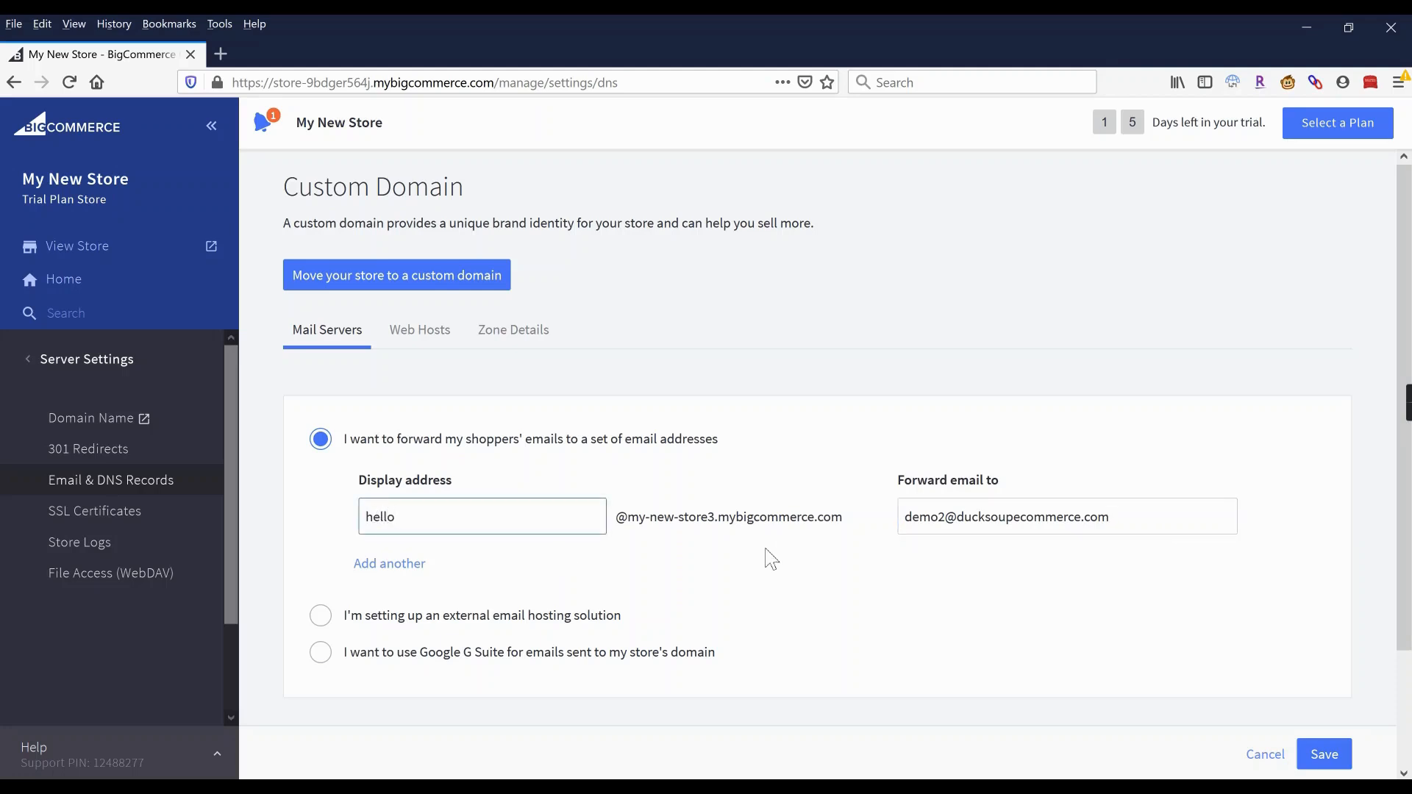
{"action": "left_click_drag", "start_coordinate": [1137, 510], "coordinate": [886, 516]}
{"action": "left_click", "coordinate": [889, 472]}
In Store Settings, switch Store Status from Down for Maintenance to Open.
{"action": "left_click", "coordinate": [107, 368]}
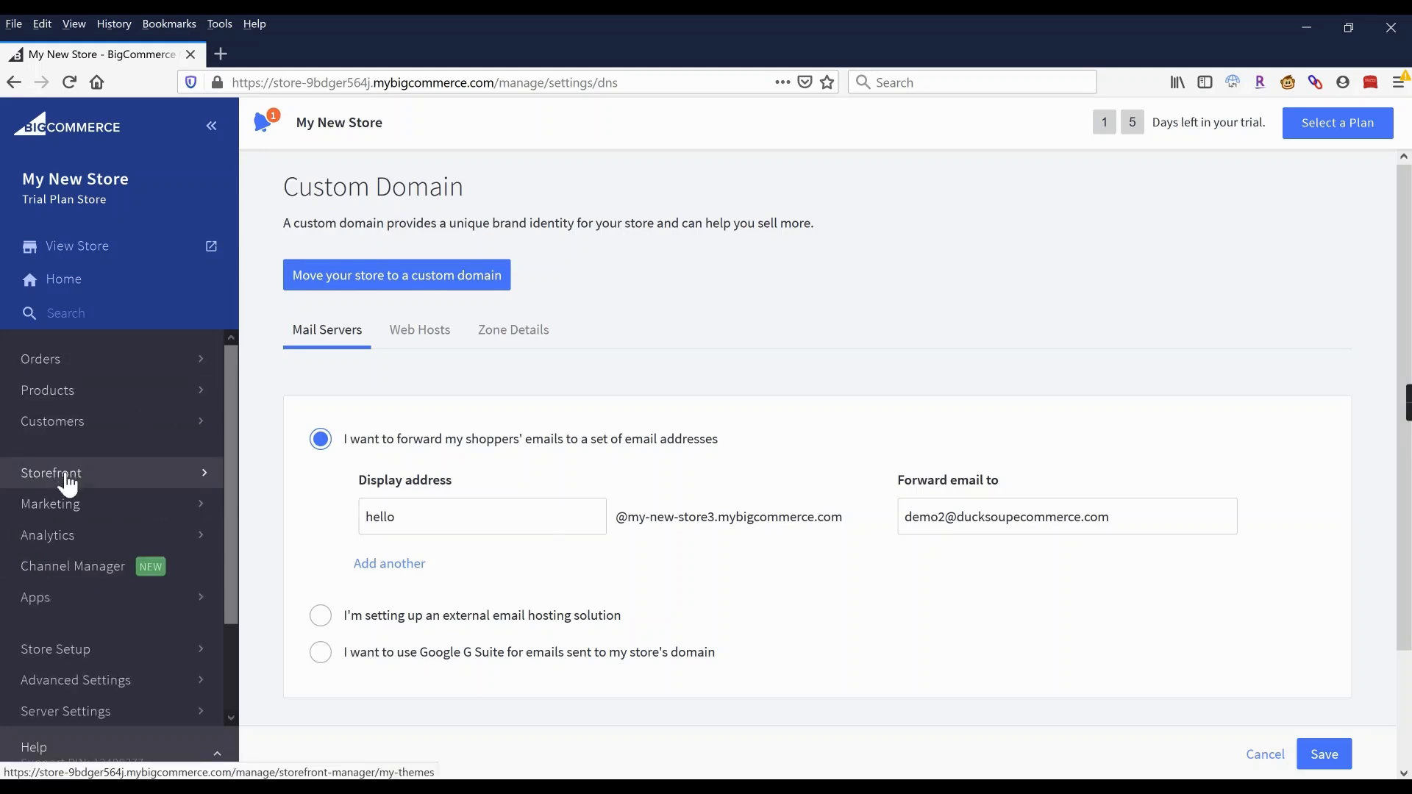
{"action": "left_click", "coordinate": [64, 658]}
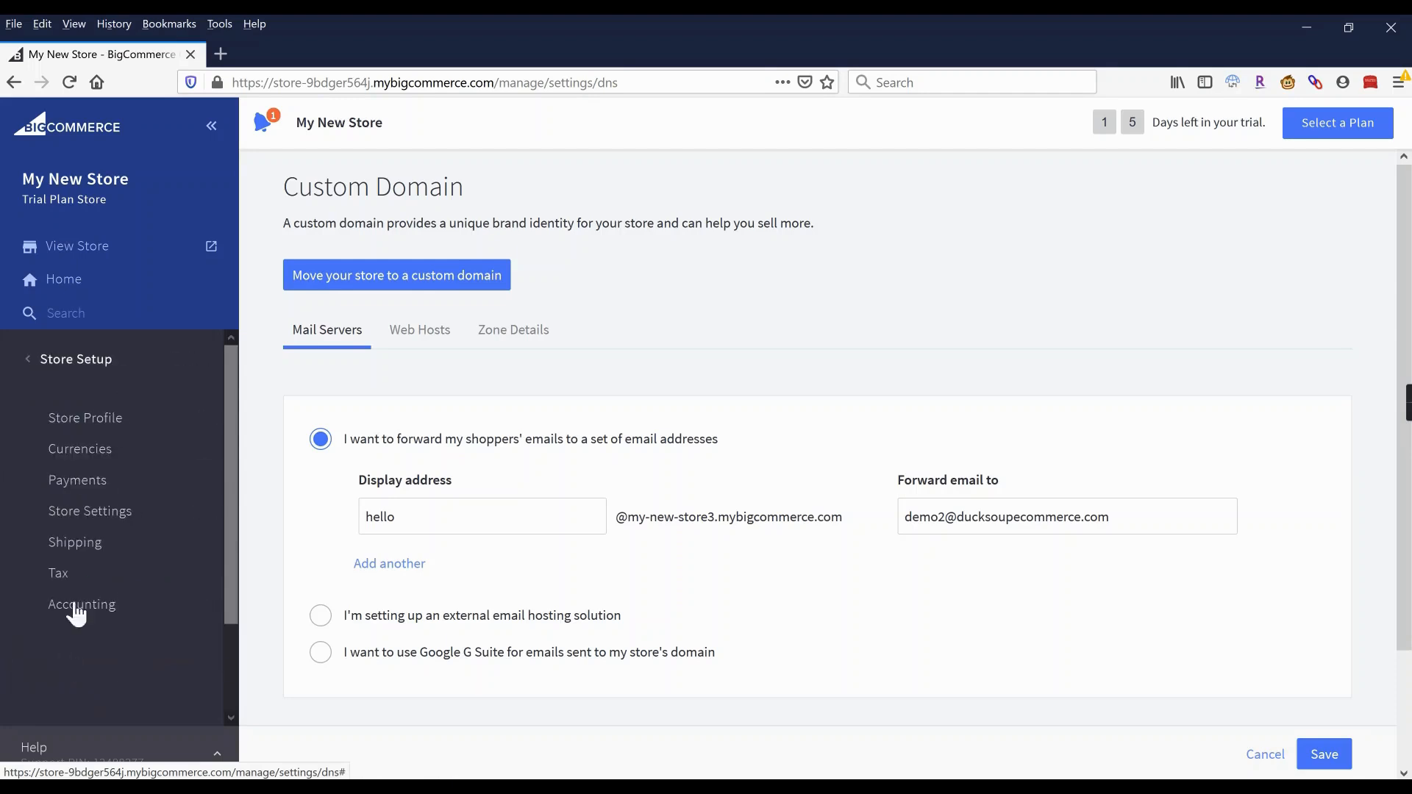
{"action": "left_click", "coordinate": [93, 516]}
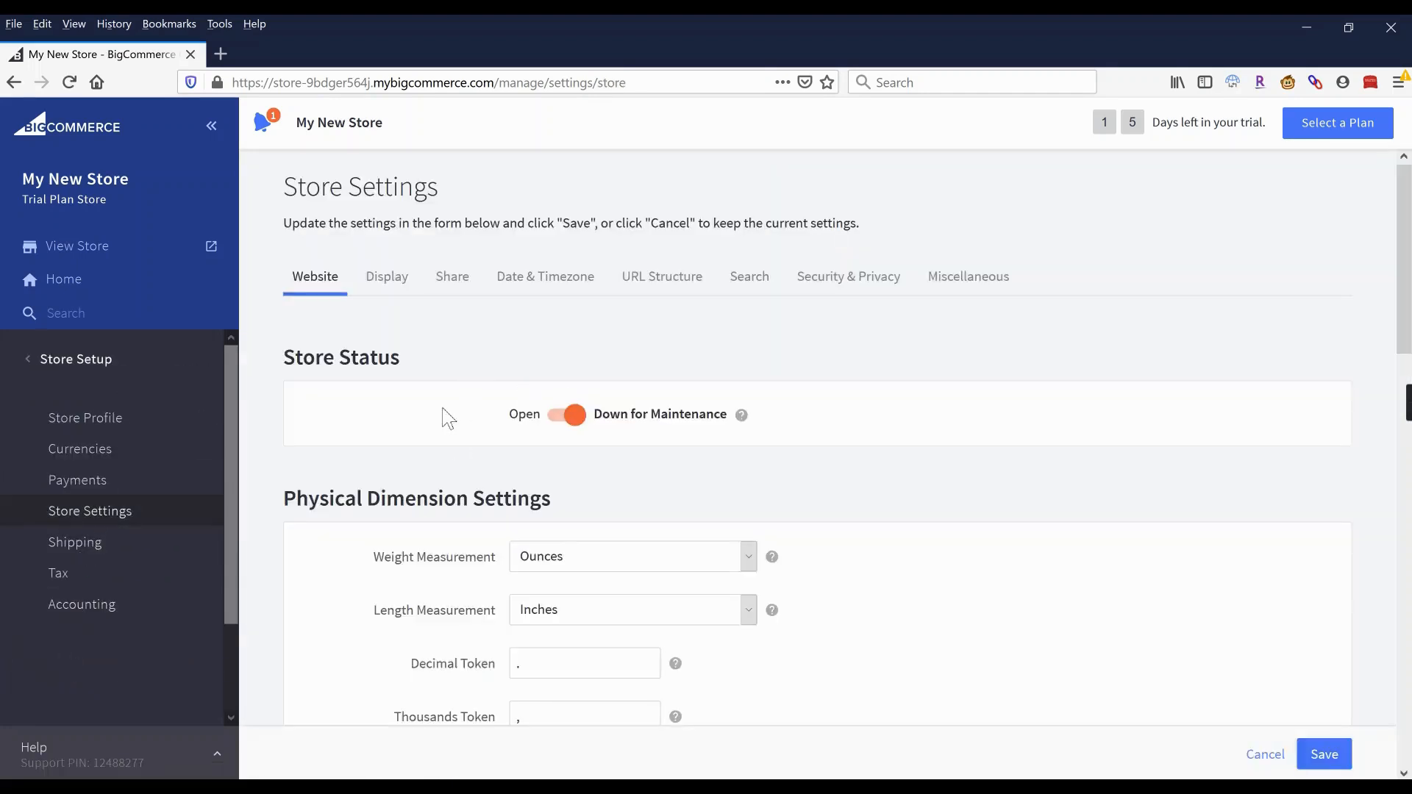
{"action": "left_click", "coordinate": [561, 419]}
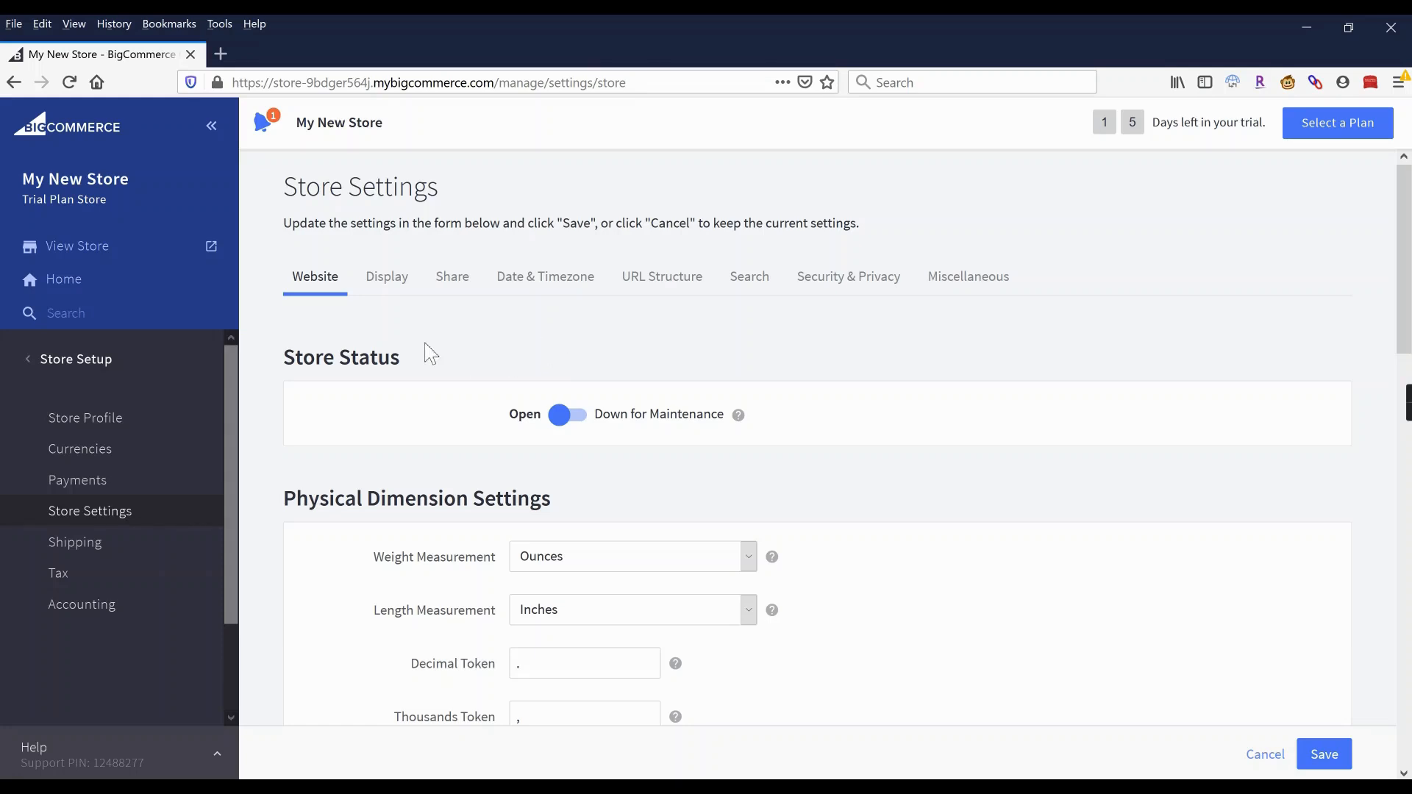
{"action": "scroll", "coordinate": [427, 349], "scroll_direction": "down", "scroll_amount": 4}
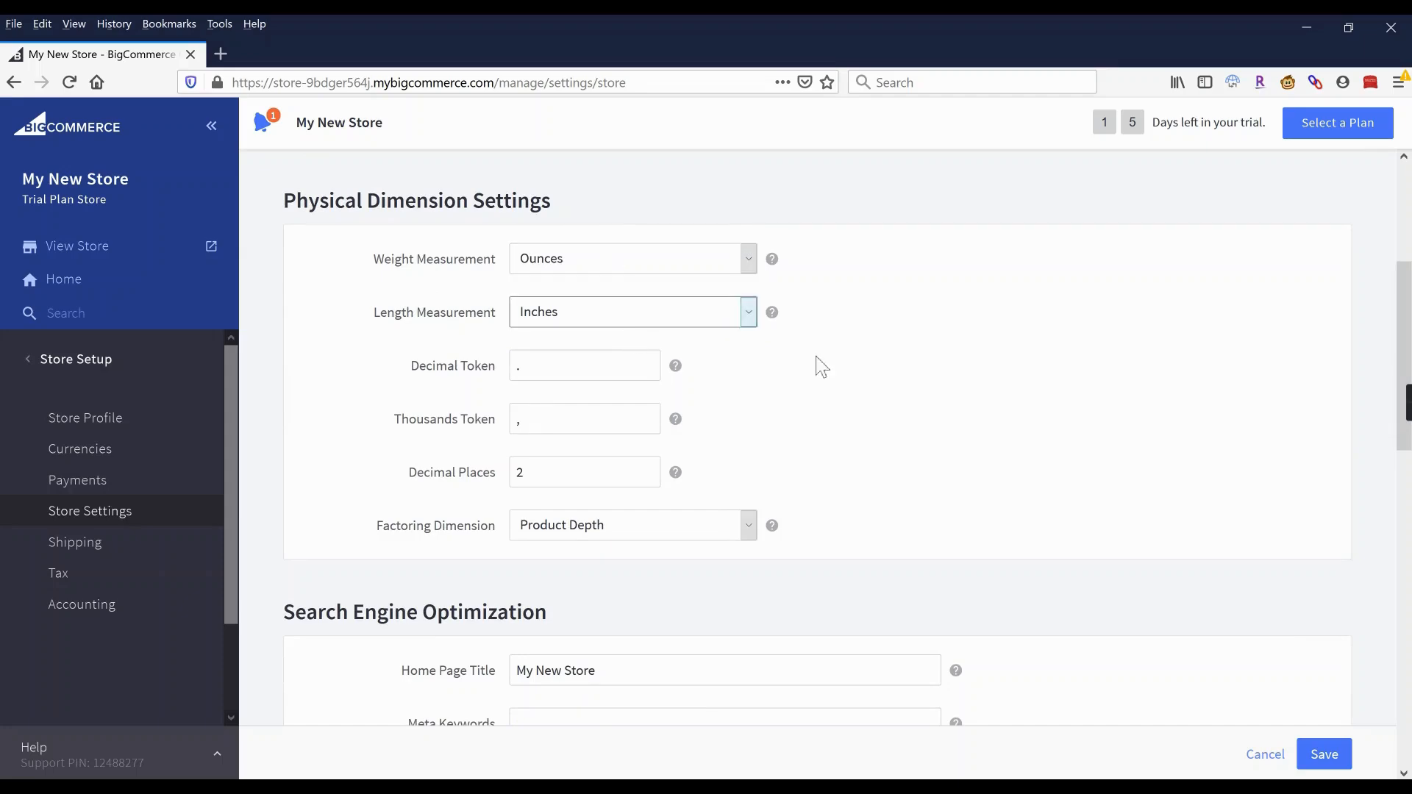
{"action": "scroll", "coordinate": [839, 365], "scroll_direction": "down", "scroll_amount": 3}
{"action": "scroll", "coordinate": [843, 366], "scroll_direction": "down", "scroll_amount": 8}
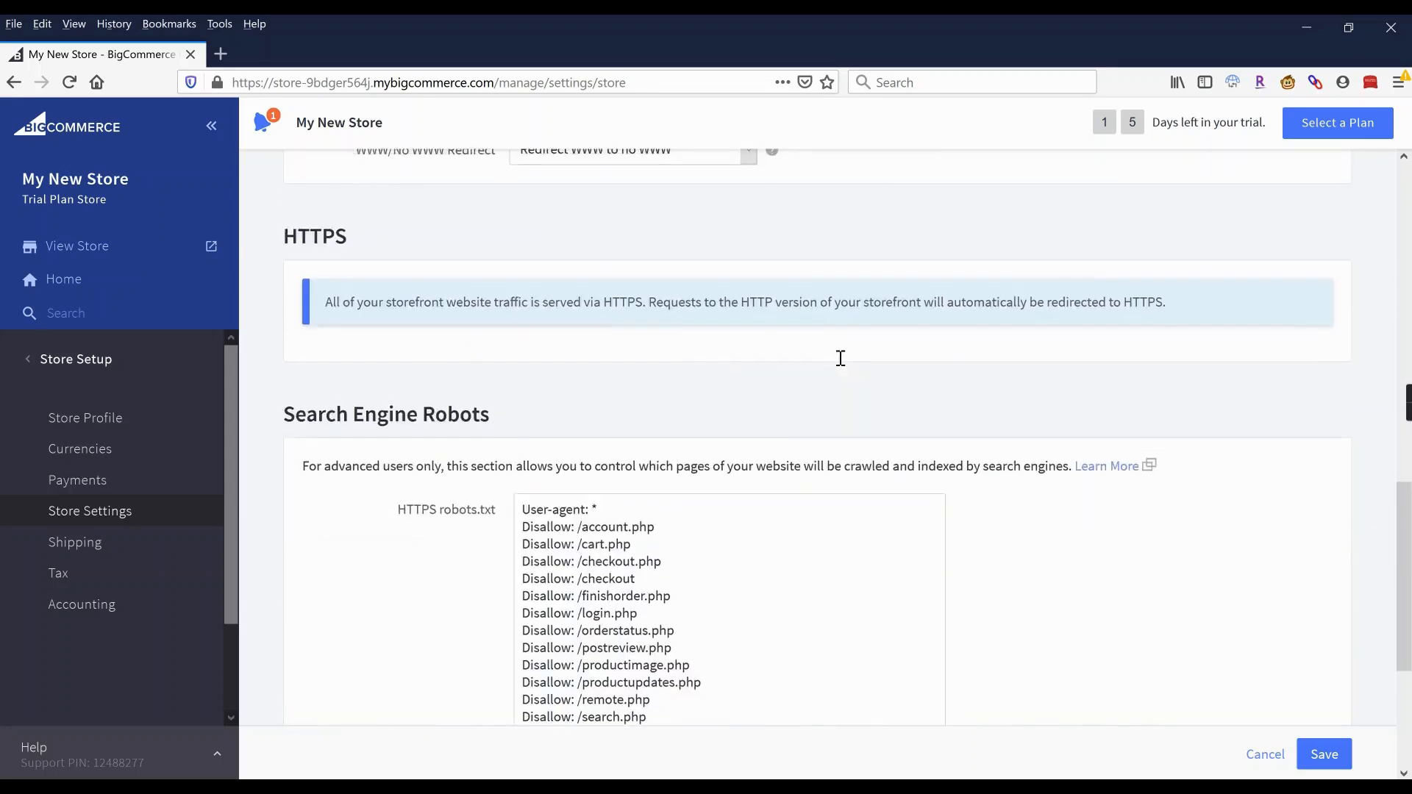
{"action": "scroll", "coordinate": [843, 365], "scroll_direction": "up", "scroll_amount": 15}
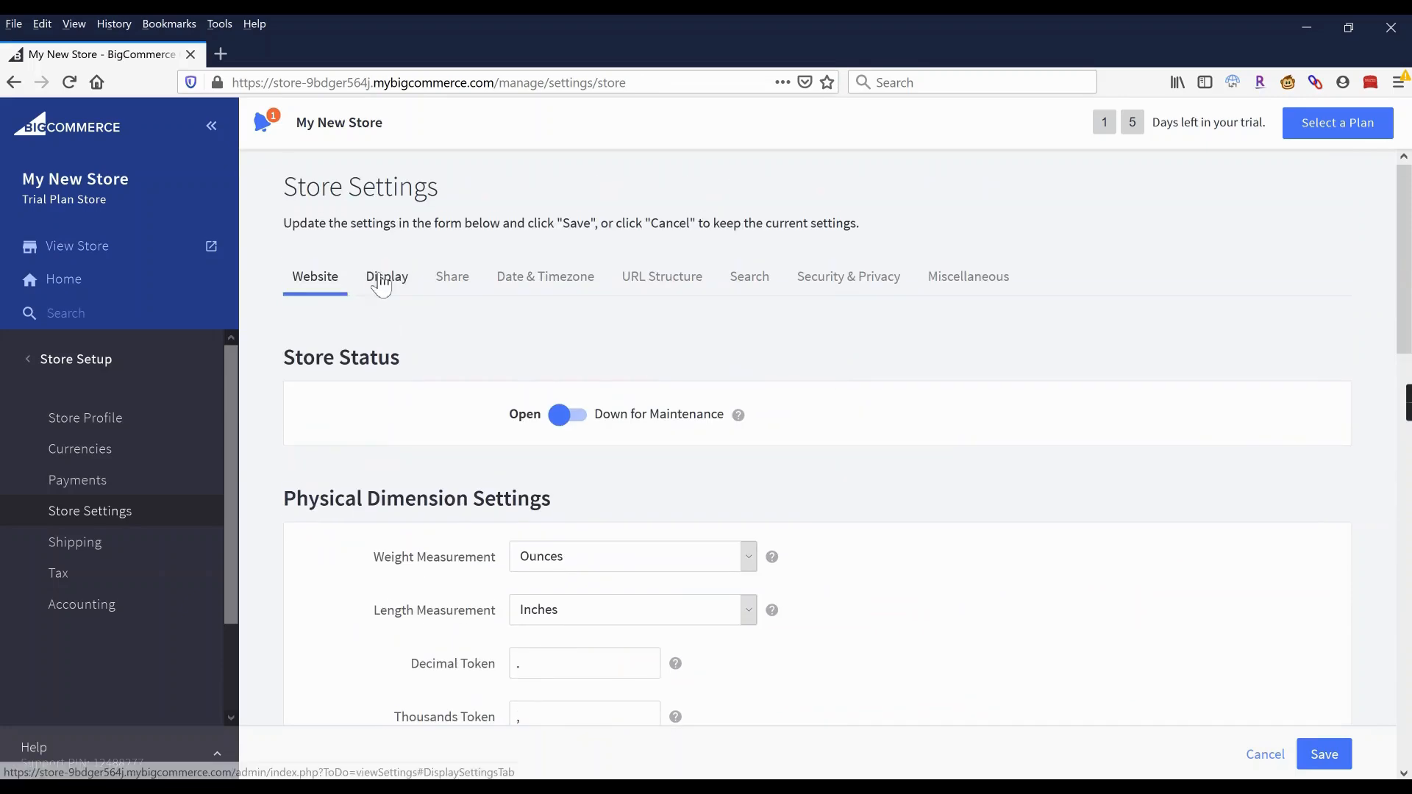
{"action": "left_click", "coordinate": [380, 279]}
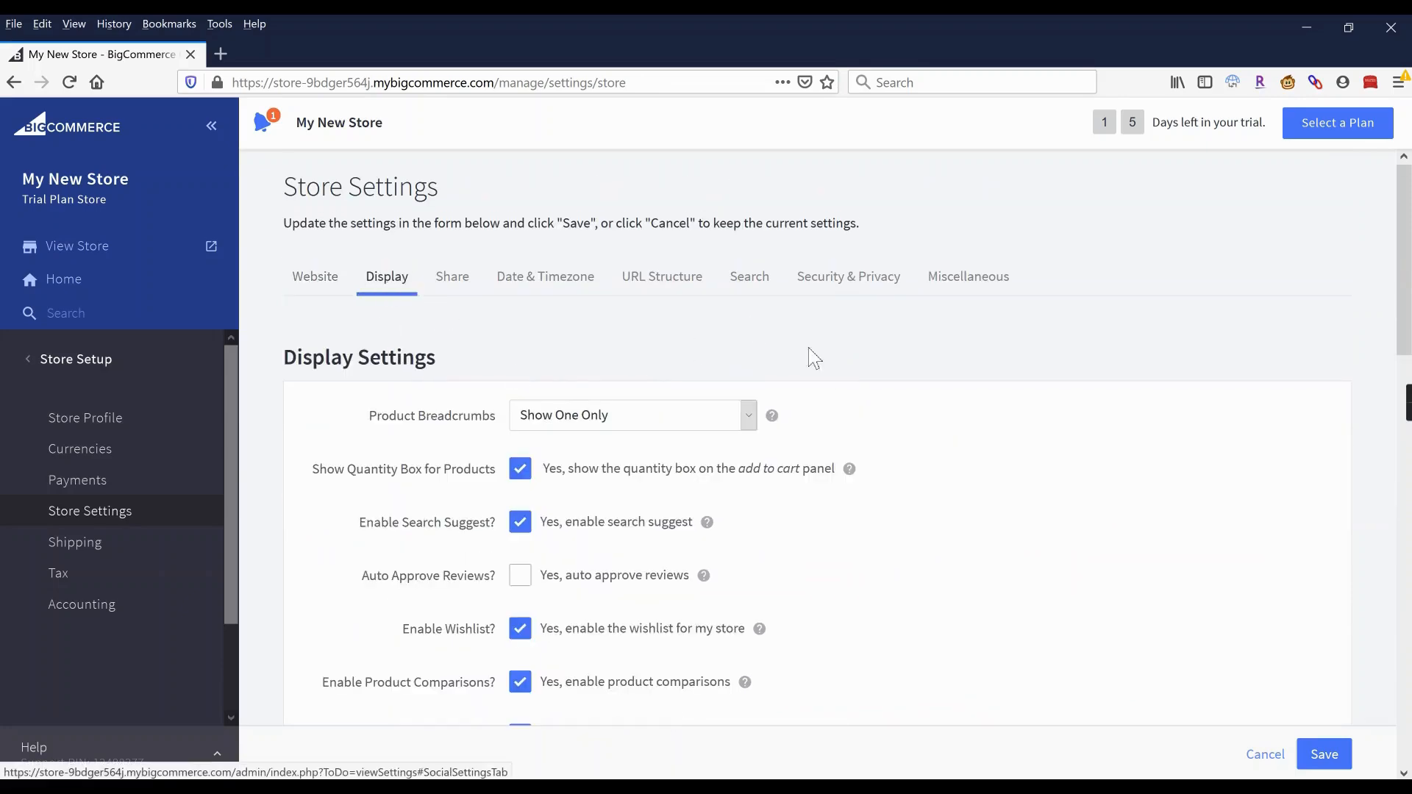
Turn off Enable Product Comparisons, leaving the product quantity box on.
{"action": "scroll", "coordinate": [809, 354], "scroll_direction": "down", "scroll_amount": 2}
{"action": "scroll", "coordinate": [814, 356], "scroll_direction": "down", "scroll_amount": 2}
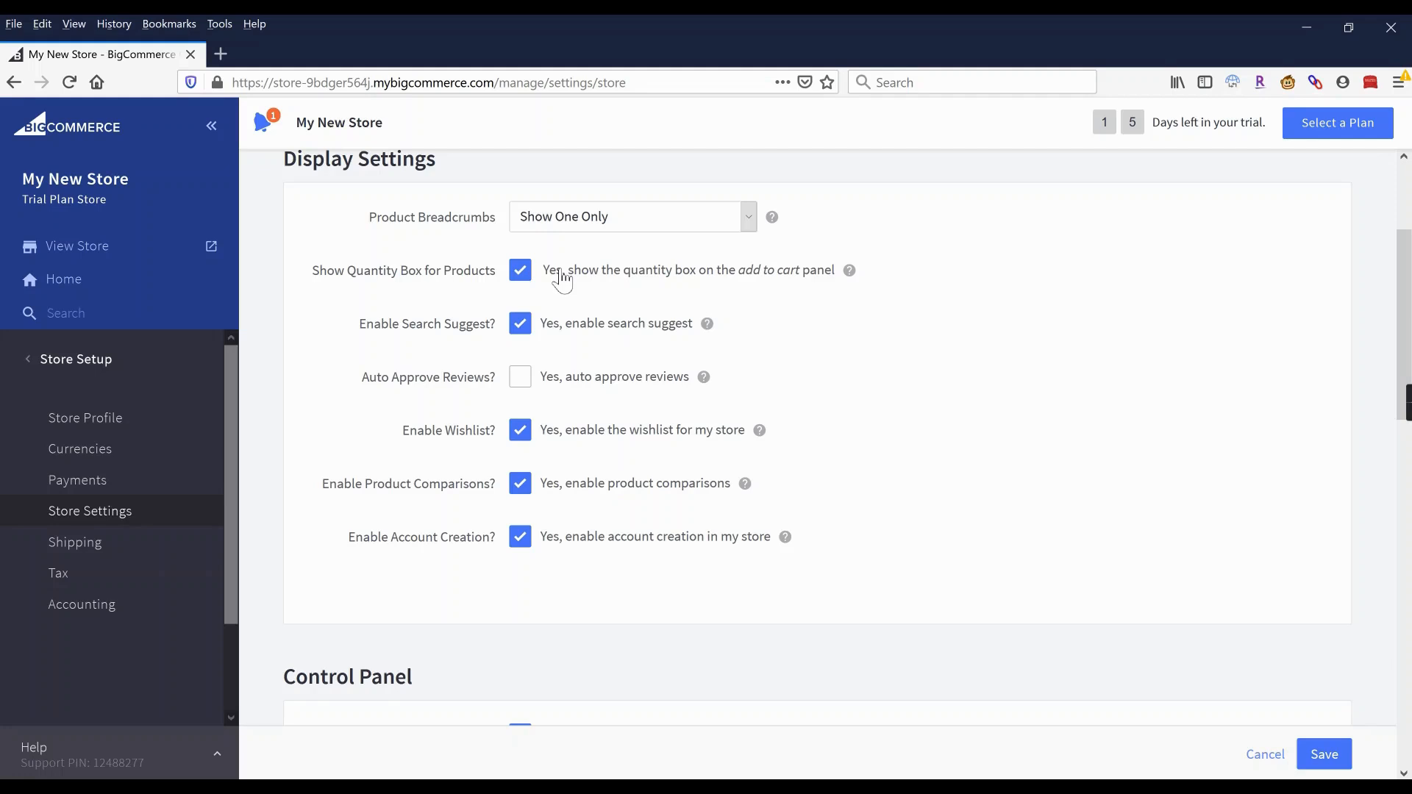
{"action": "left_click", "coordinate": [528, 276]}
{"action": "left_click", "coordinate": [528, 275]}
{"action": "scroll", "coordinate": [748, 311], "scroll_direction": "down", "scroll_amount": 1}
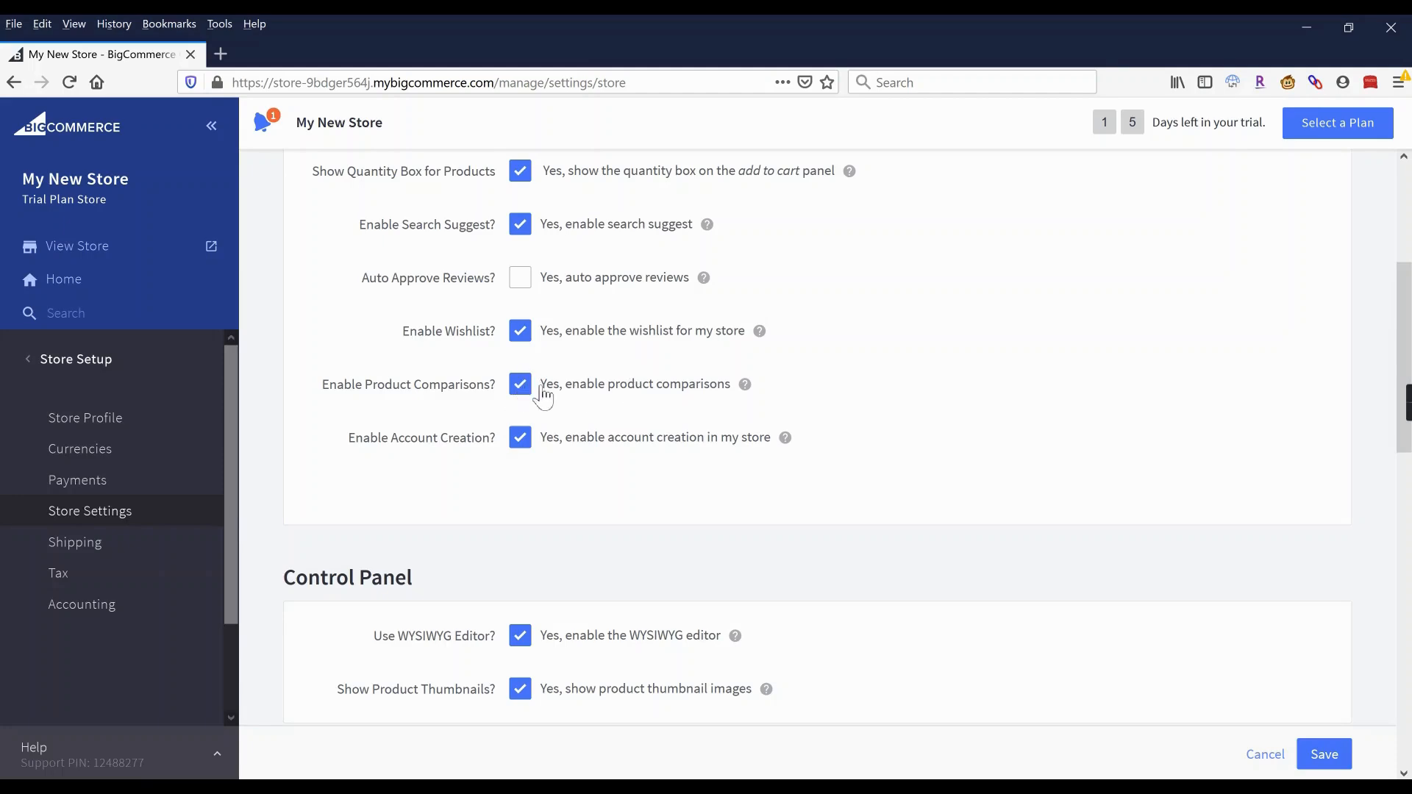
{"action": "left_click", "coordinate": [520, 385]}
Show products from the current category and its children, and hide the product SKU.
{"action": "scroll", "coordinate": [643, 397], "scroll_direction": "down", "scroll_amount": 5}
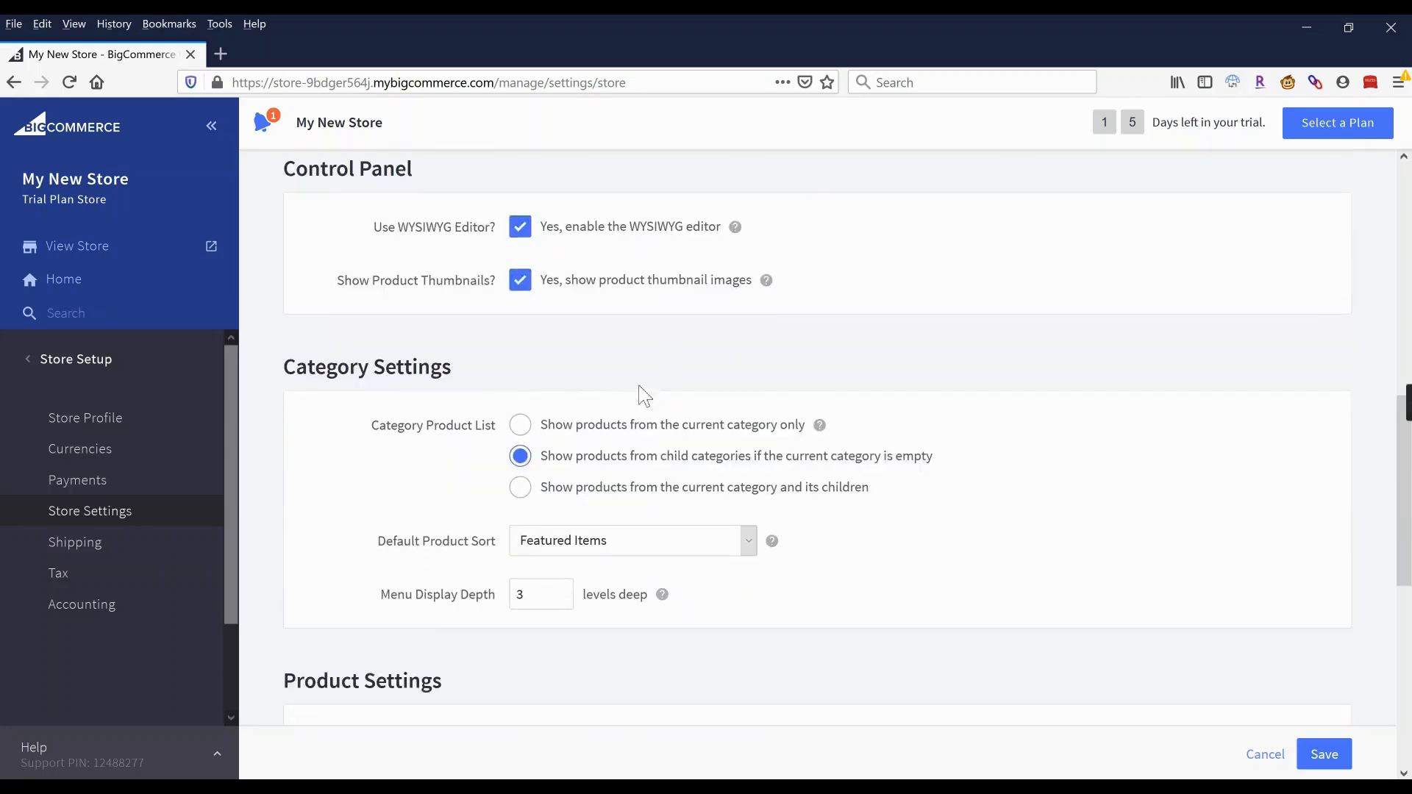
{"action": "scroll", "coordinate": [645, 397], "scroll_direction": "down", "scroll_amount": 1}
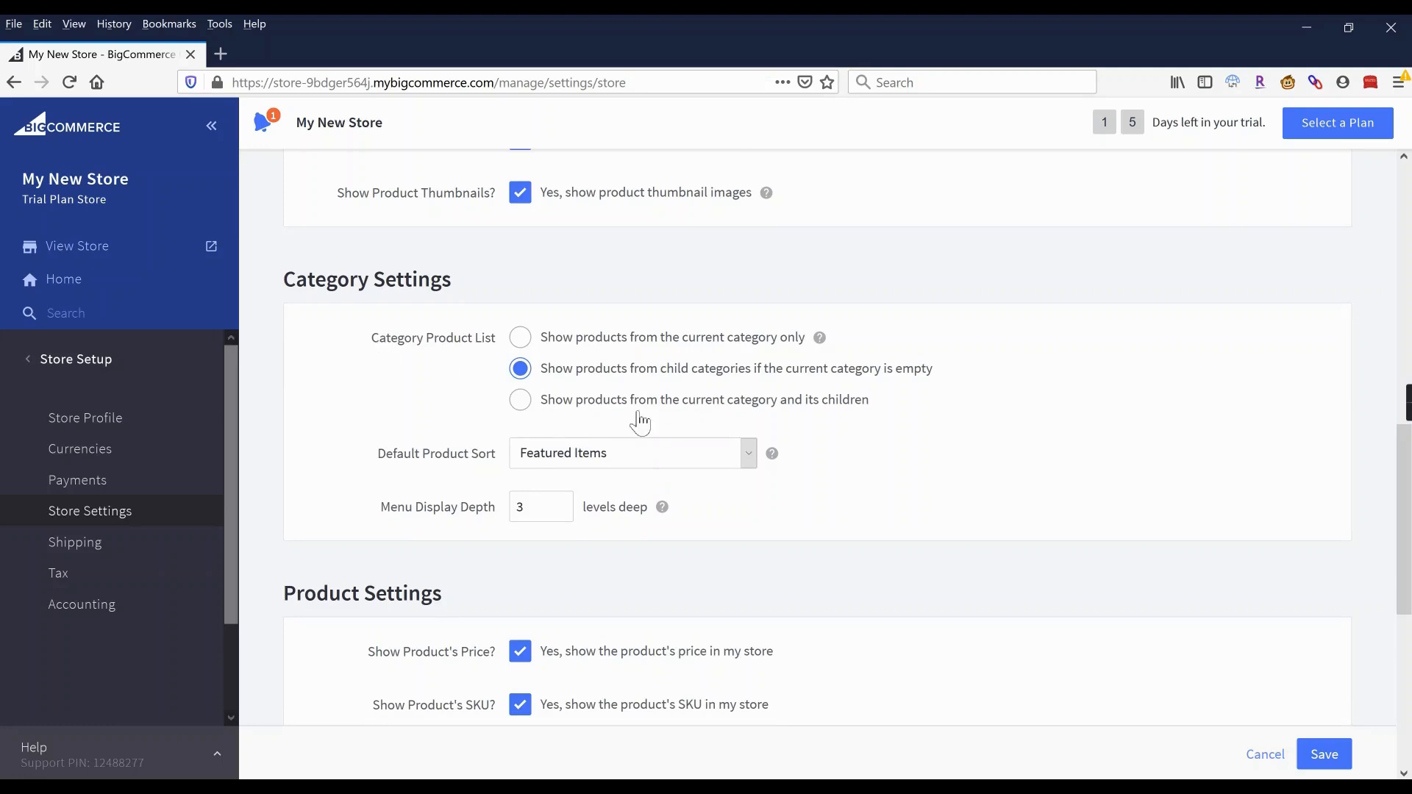
{"action": "left_click", "coordinate": [527, 407]}
{"action": "scroll", "coordinate": [825, 420], "scroll_direction": "down", "scroll_amount": 5}
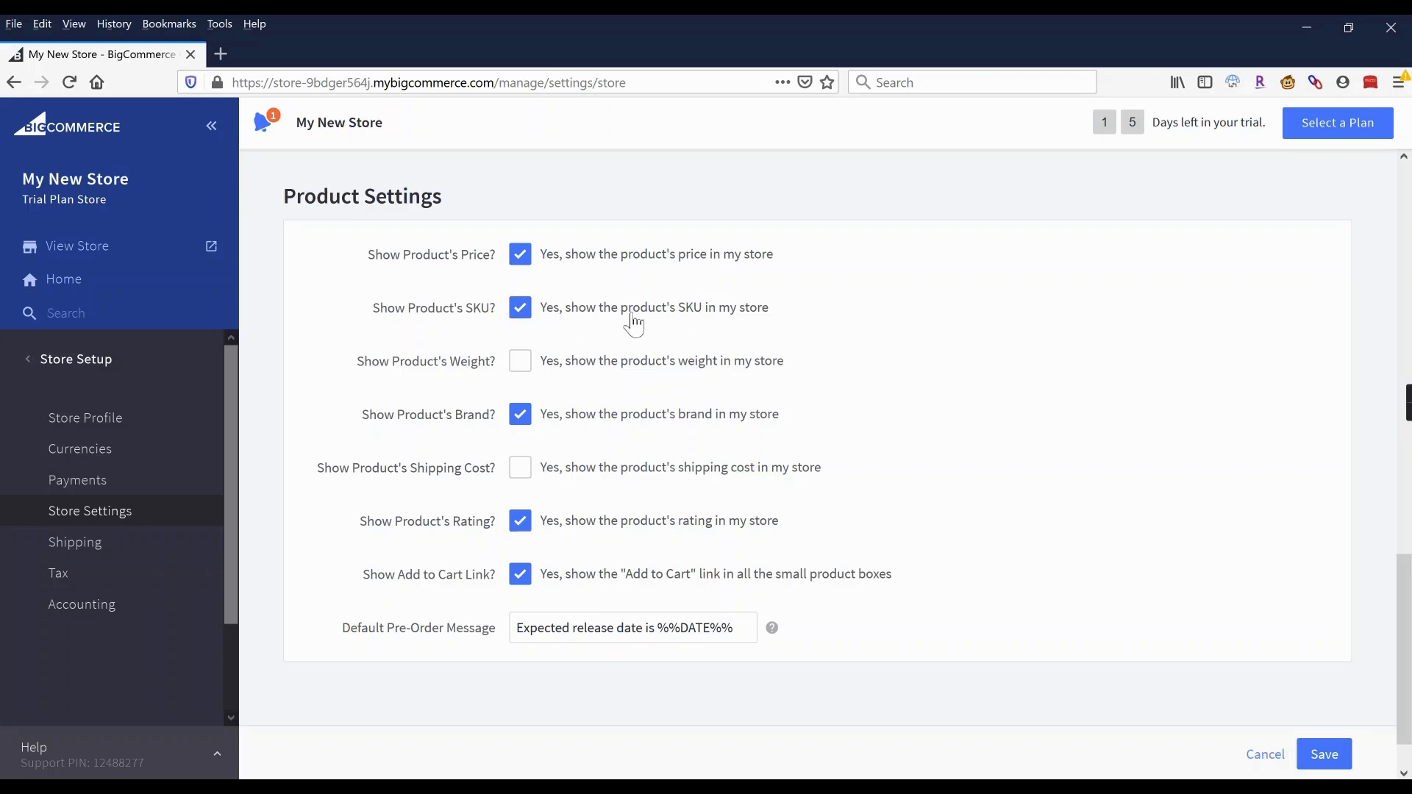
{"action": "left_click", "coordinate": [520, 309]}
{"action": "scroll", "coordinate": [912, 482], "scroll_direction": "up", "scroll_amount": 15}
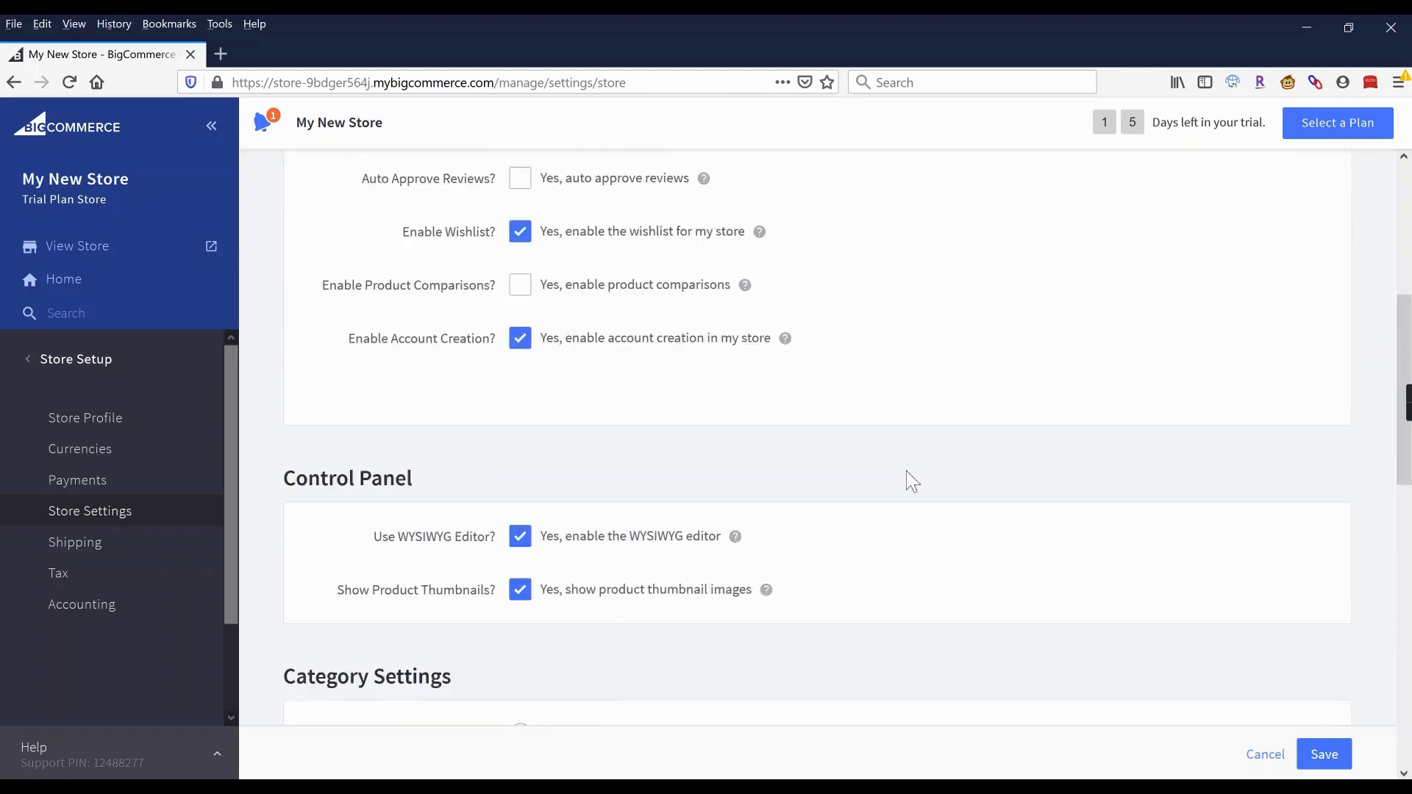
{"action": "scroll", "coordinate": [916, 480], "scroll_direction": "up", "scroll_amount": 2}
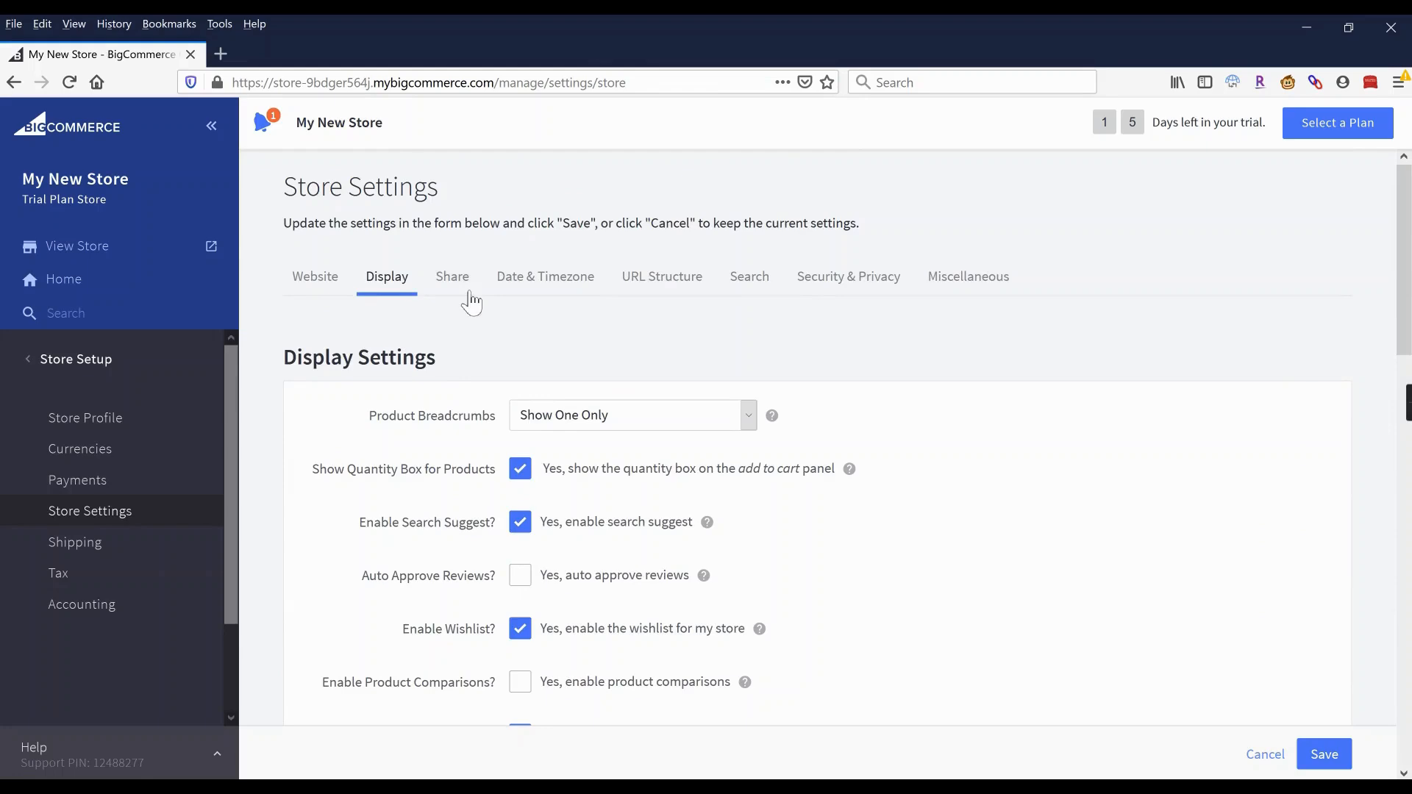
Set the store timezone to Pacific Time and product URLs to SEO Optimized (Category).
{"action": "left_click", "coordinate": [560, 291]}
{"action": "left_click", "coordinate": [545, 283]}
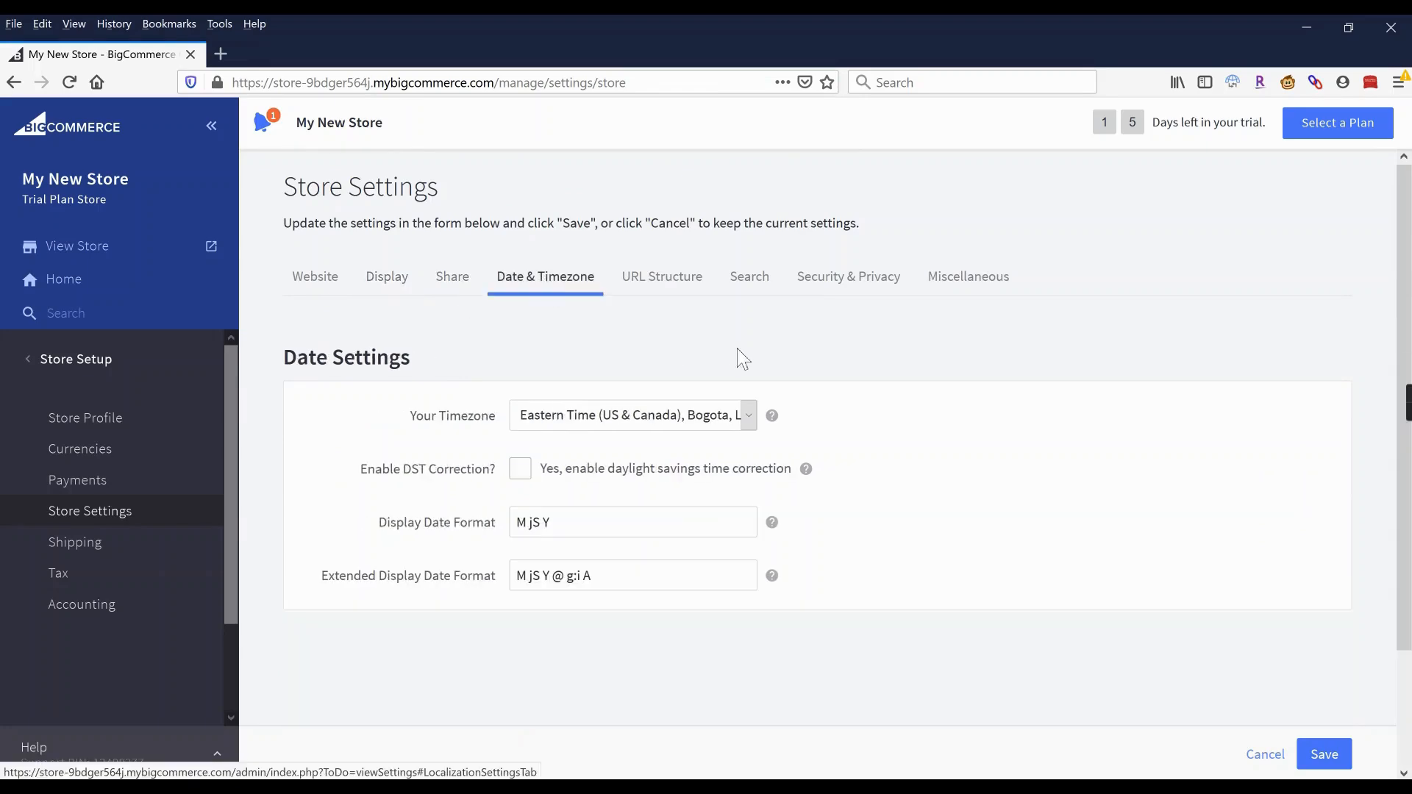
{"action": "left_click", "coordinate": [584, 420]}
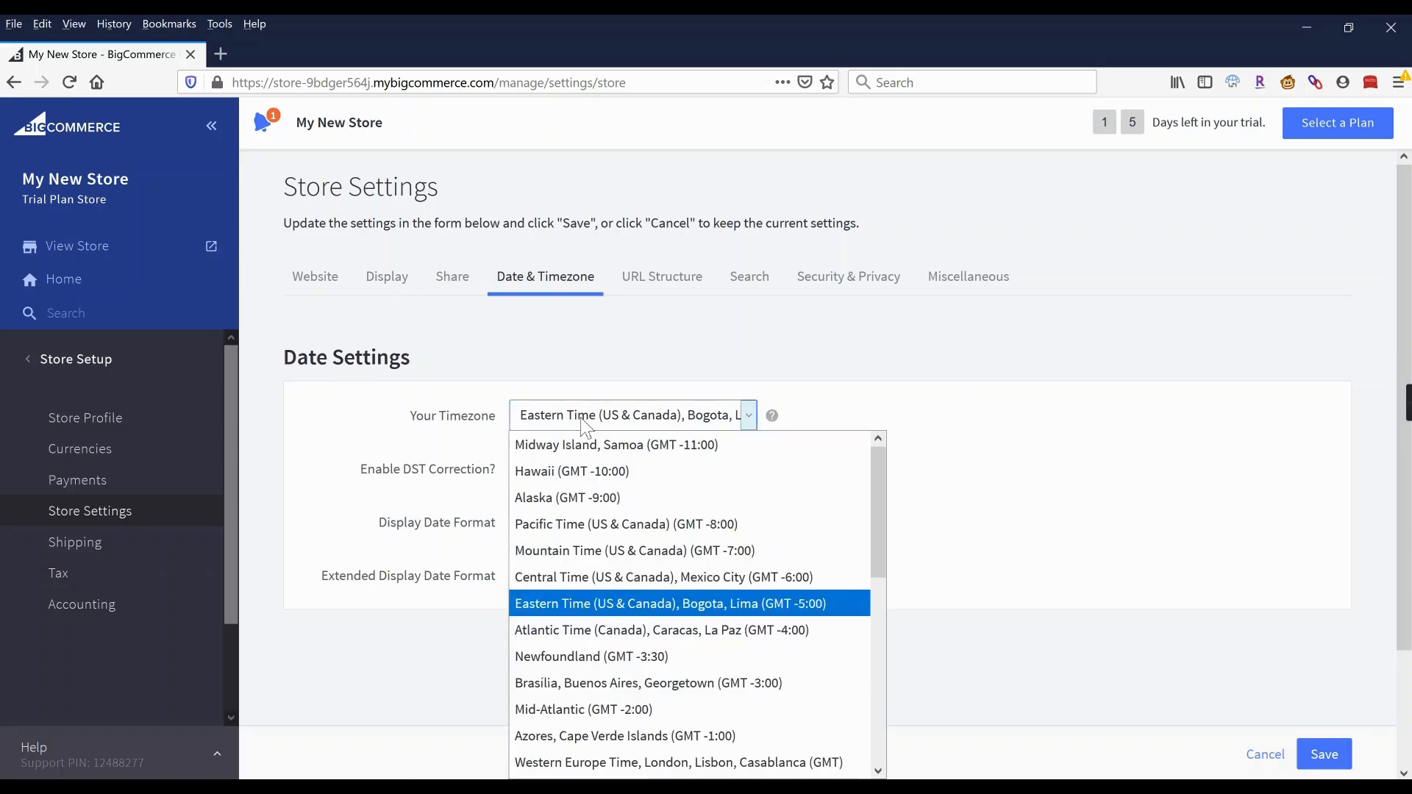
{"action": "left_click", "coordinate": [582, 527]}
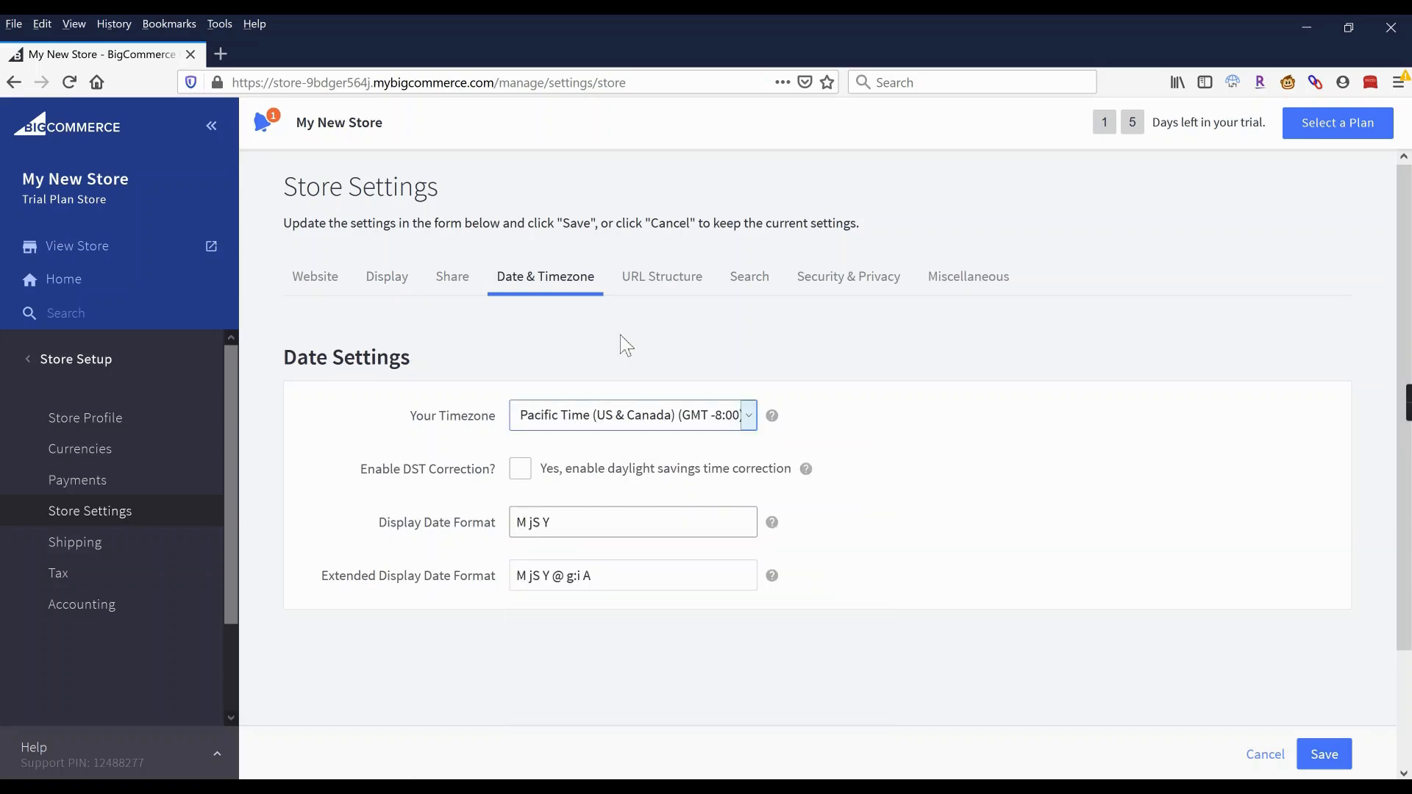
{"action": "left_click", "coordinate": [667, 283]}
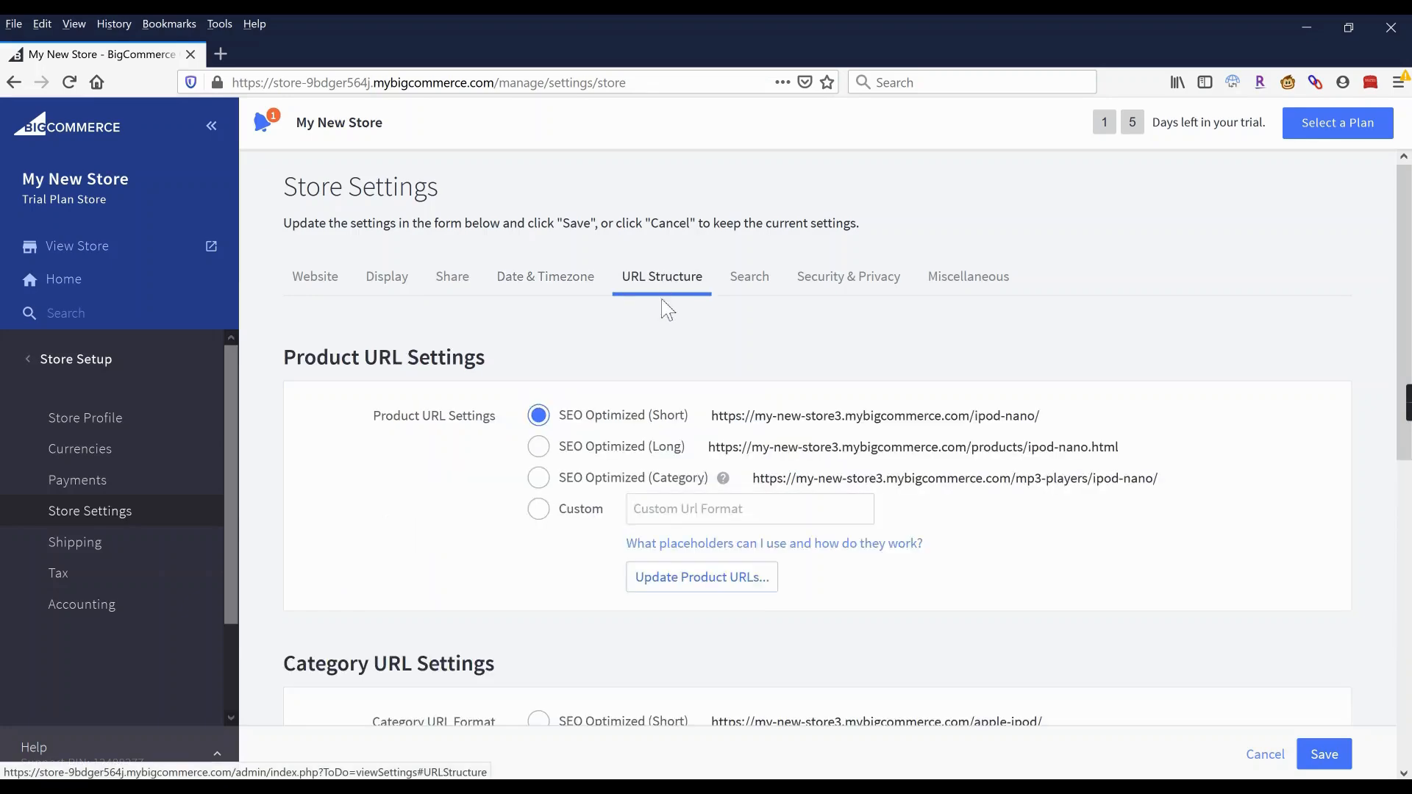
{"action": "left_click", "coordinate": [545, 484]}
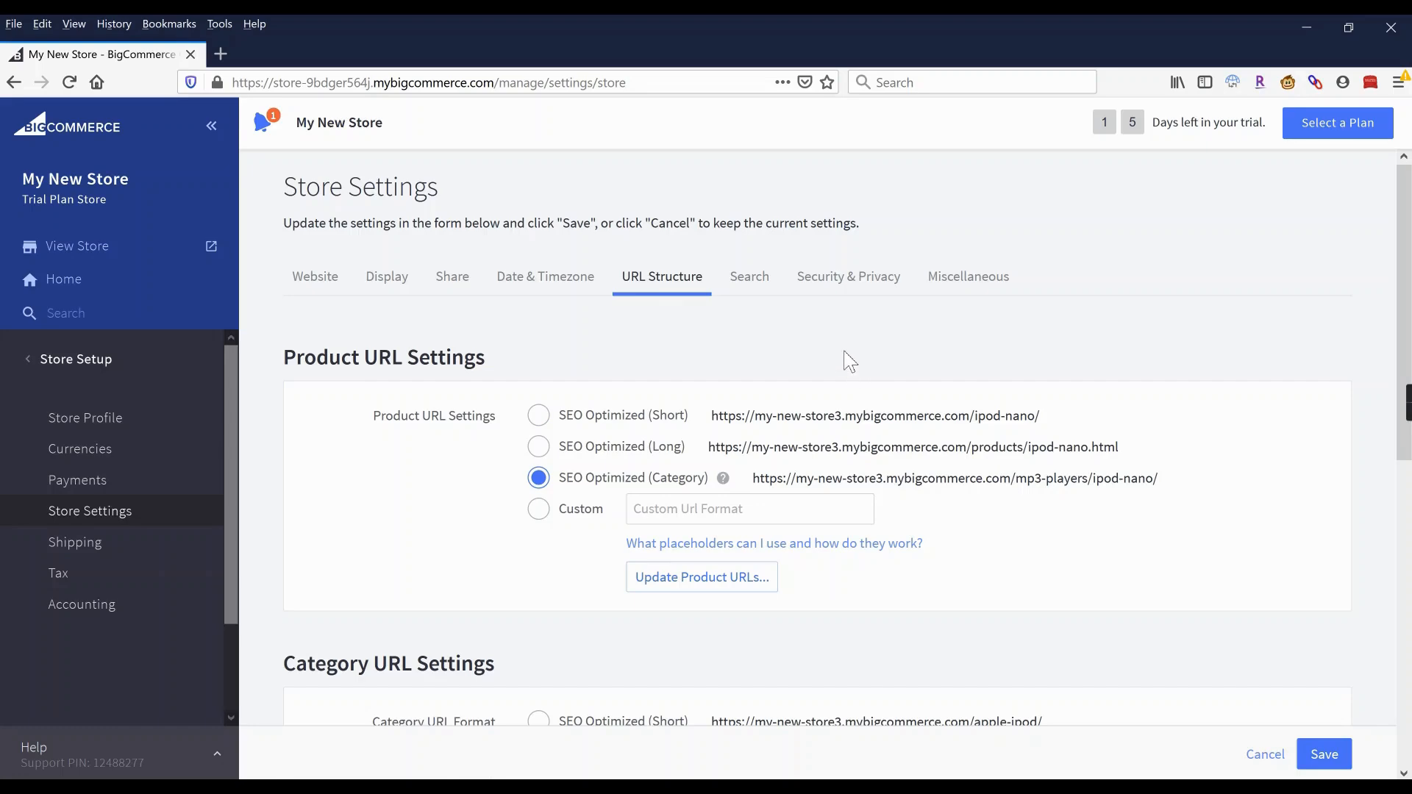
Review the Security & Privacy options, then view the Miscellaneous email settings.
{"action": "left_click", "coordinate": [844, 288]}
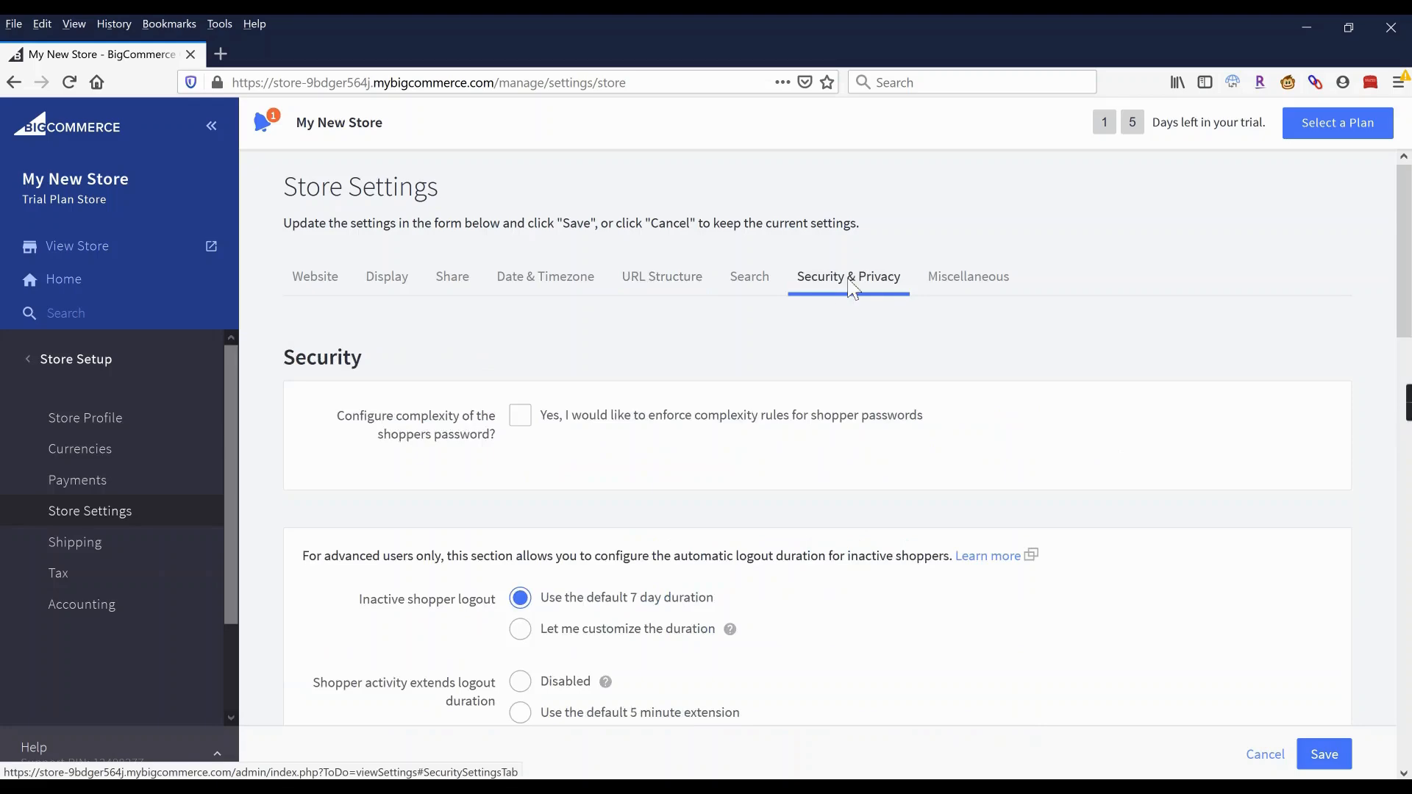
{"action": "scroll", "coordinate": [682, 342], "scroll_direction": "down", "scroll_amount": 6}
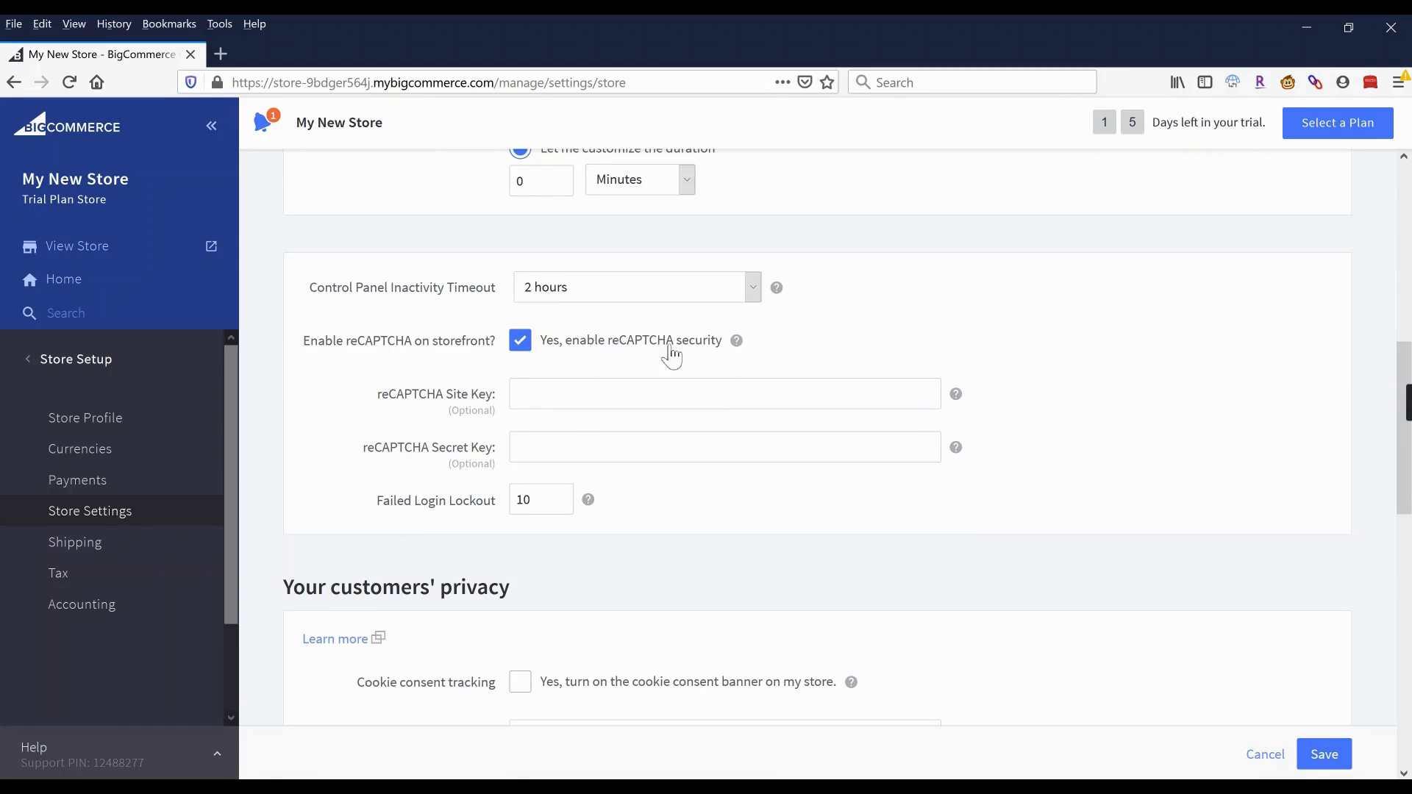
{"action": "scroll", "coordinate": [651, 437], "scroll_direction": "down", "scroll_amount": 8}
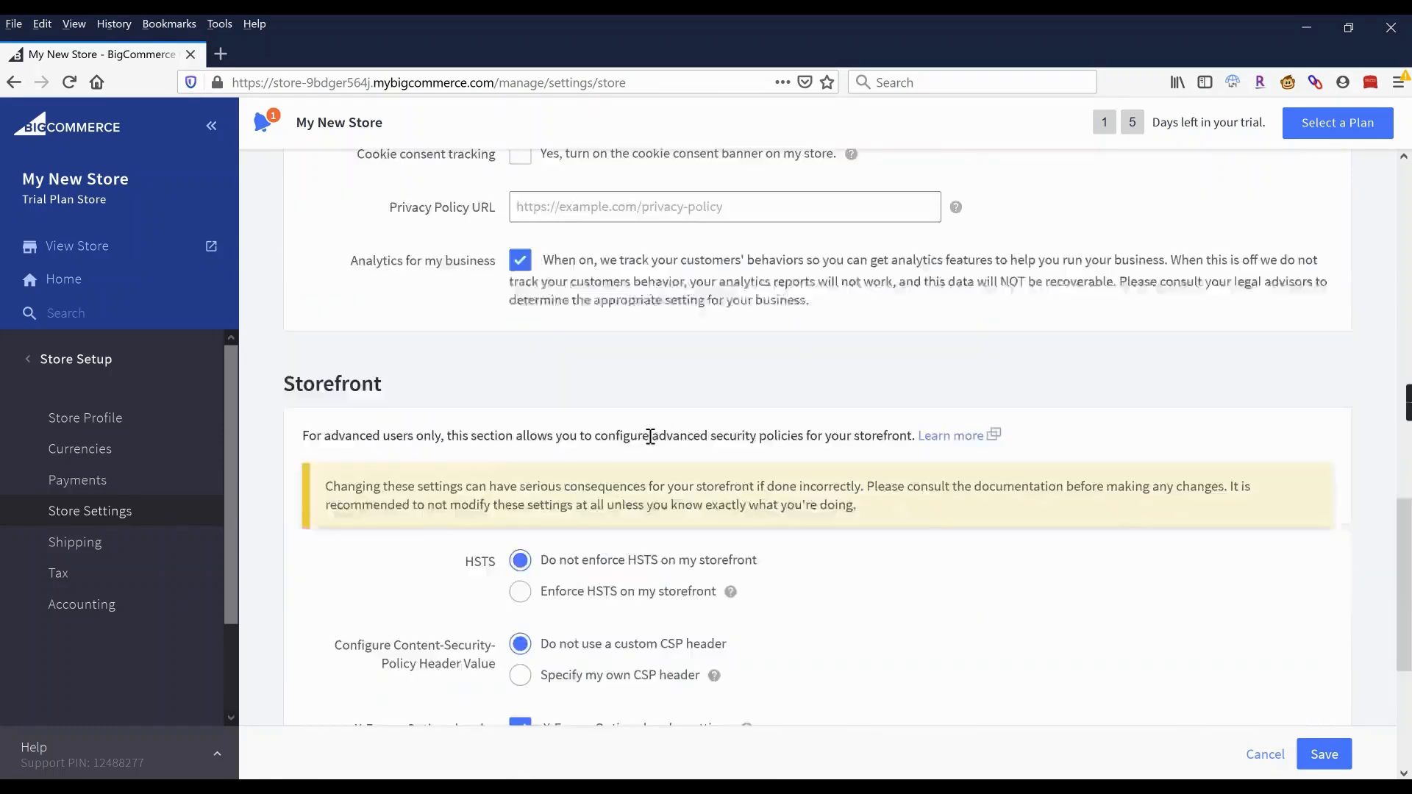
{"action": "scroll", "coordinate": [651, 437], "scroll_direction": "up", "scroll_amount": 15}
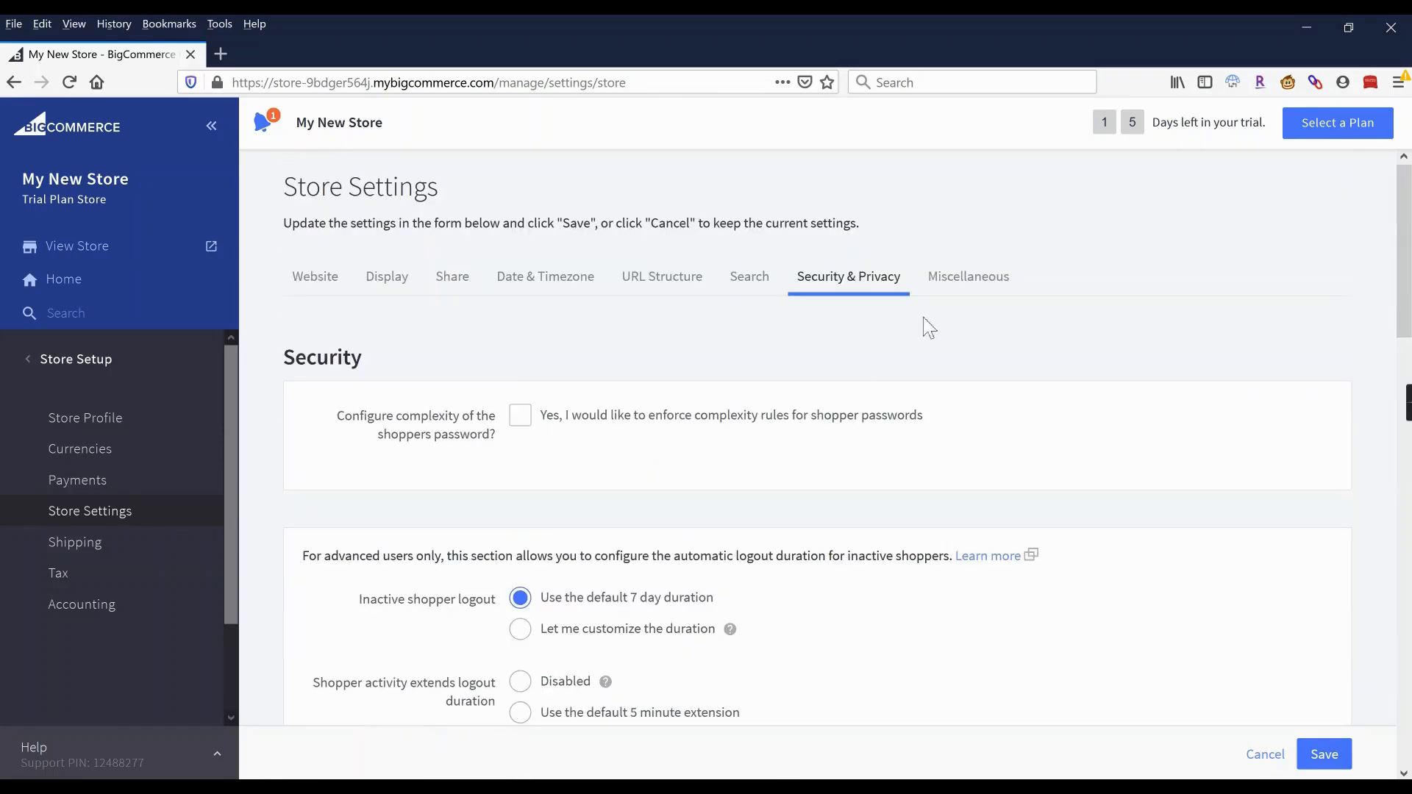
{"action": "left_click", "coordinate": [960, 281]}
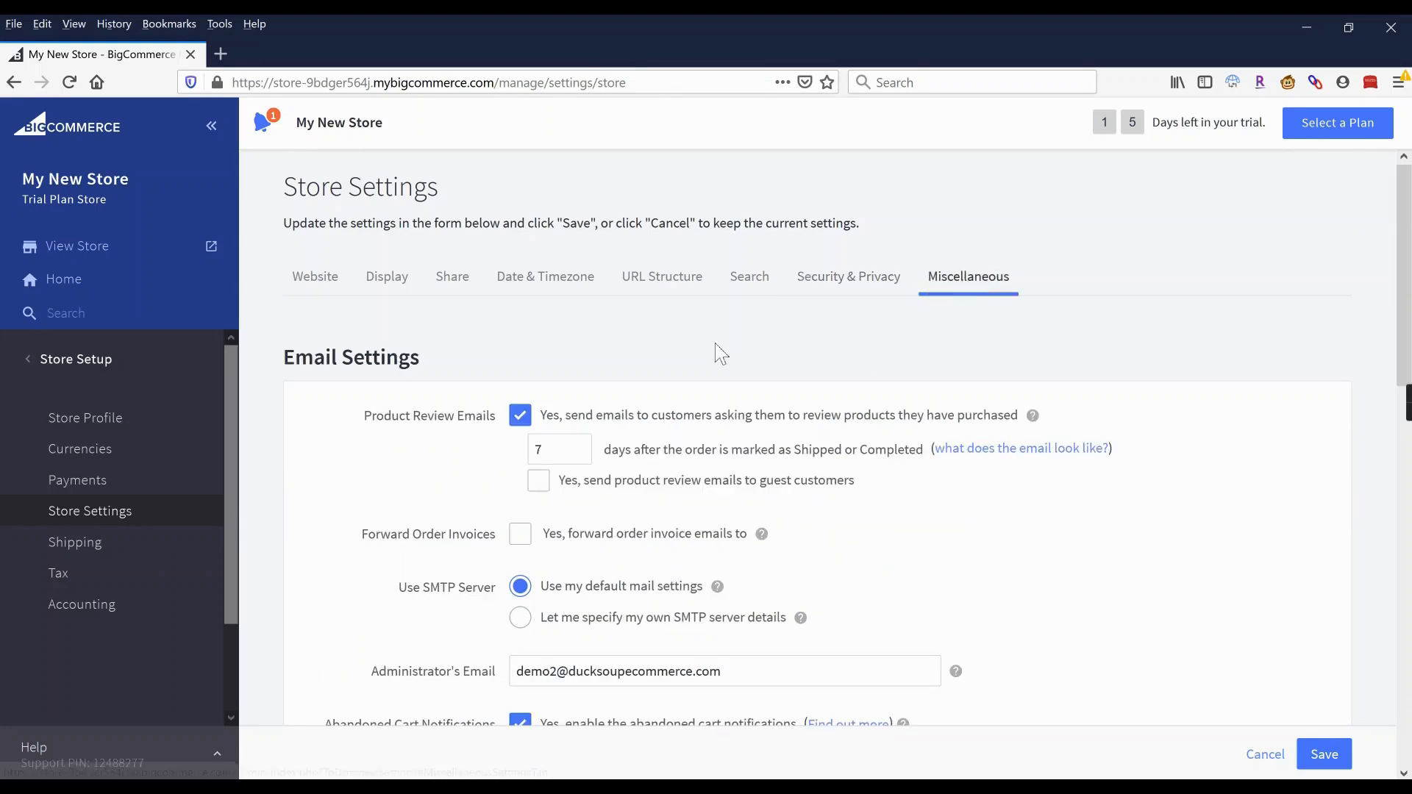
{"action": "scroll", "coordinate": [638, 365], "scroll_direction": "down", "scroll_amount": 1}
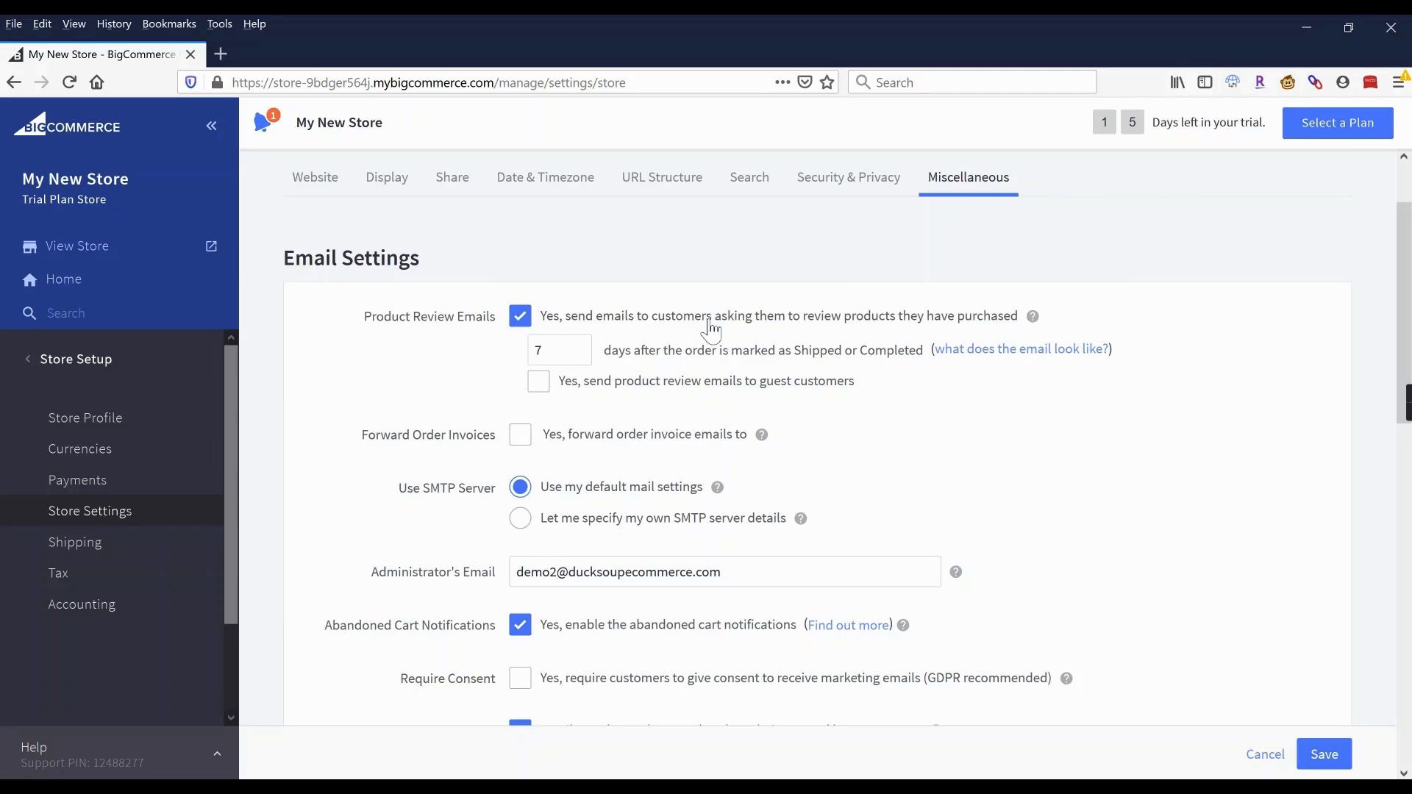
Turn on Forward Order Invoices and enter the store's hello contact e-mail address.
{"action": "scroll", "coordinate": [430, 367], "scroll_direction": "down", "scroll_amount": 2}
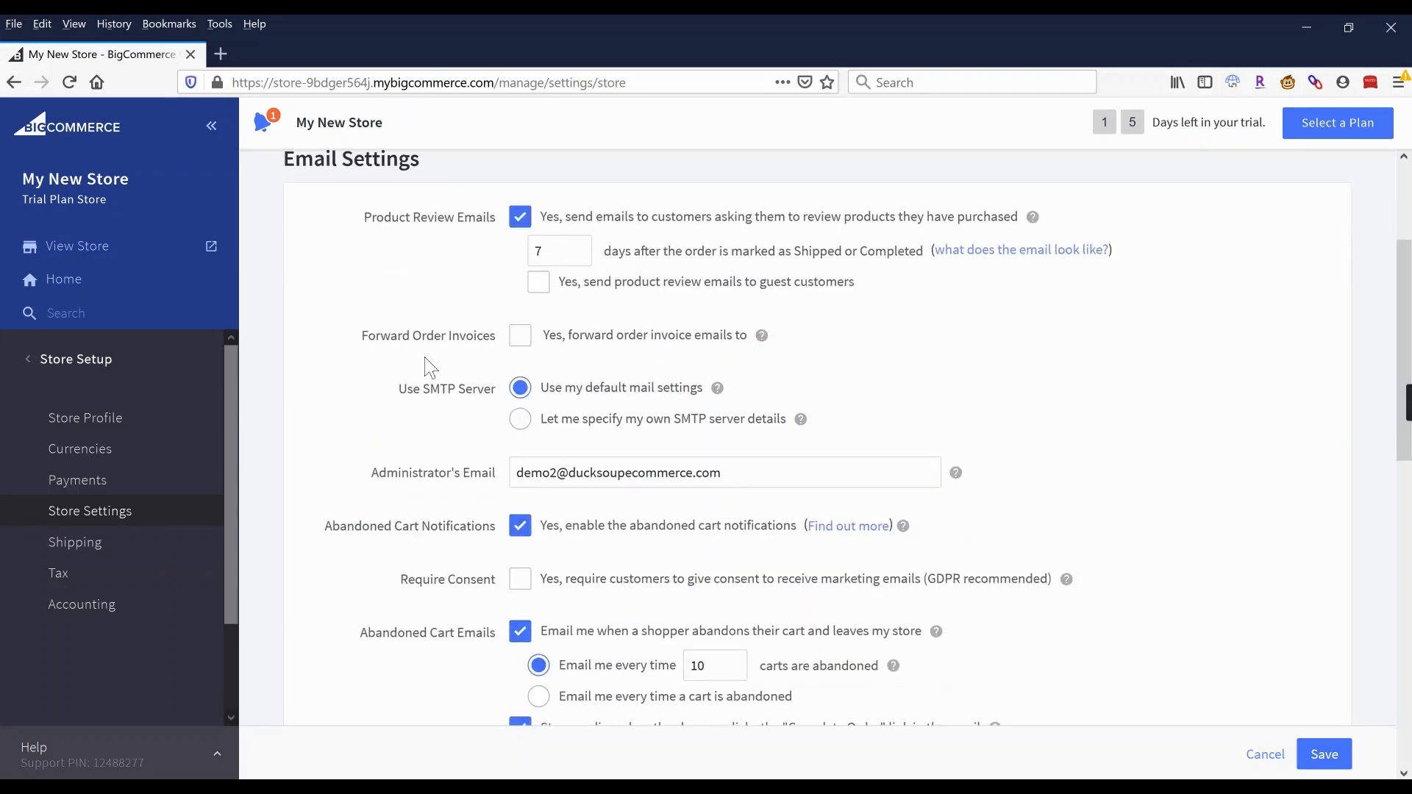
{"action": "left_click", "coordinate": [521, 336]}
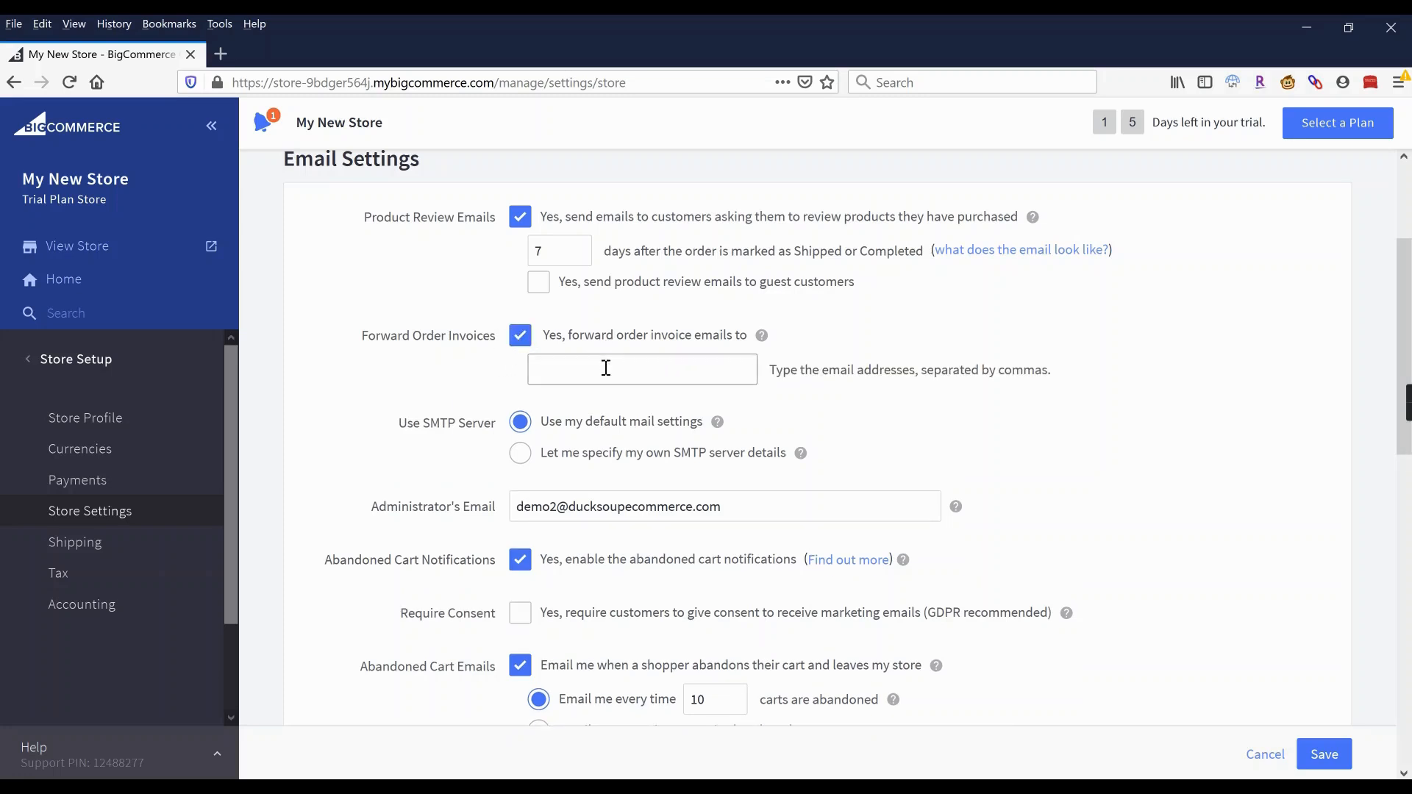
{"action": "left_click", "coordinate": [639, 373]}
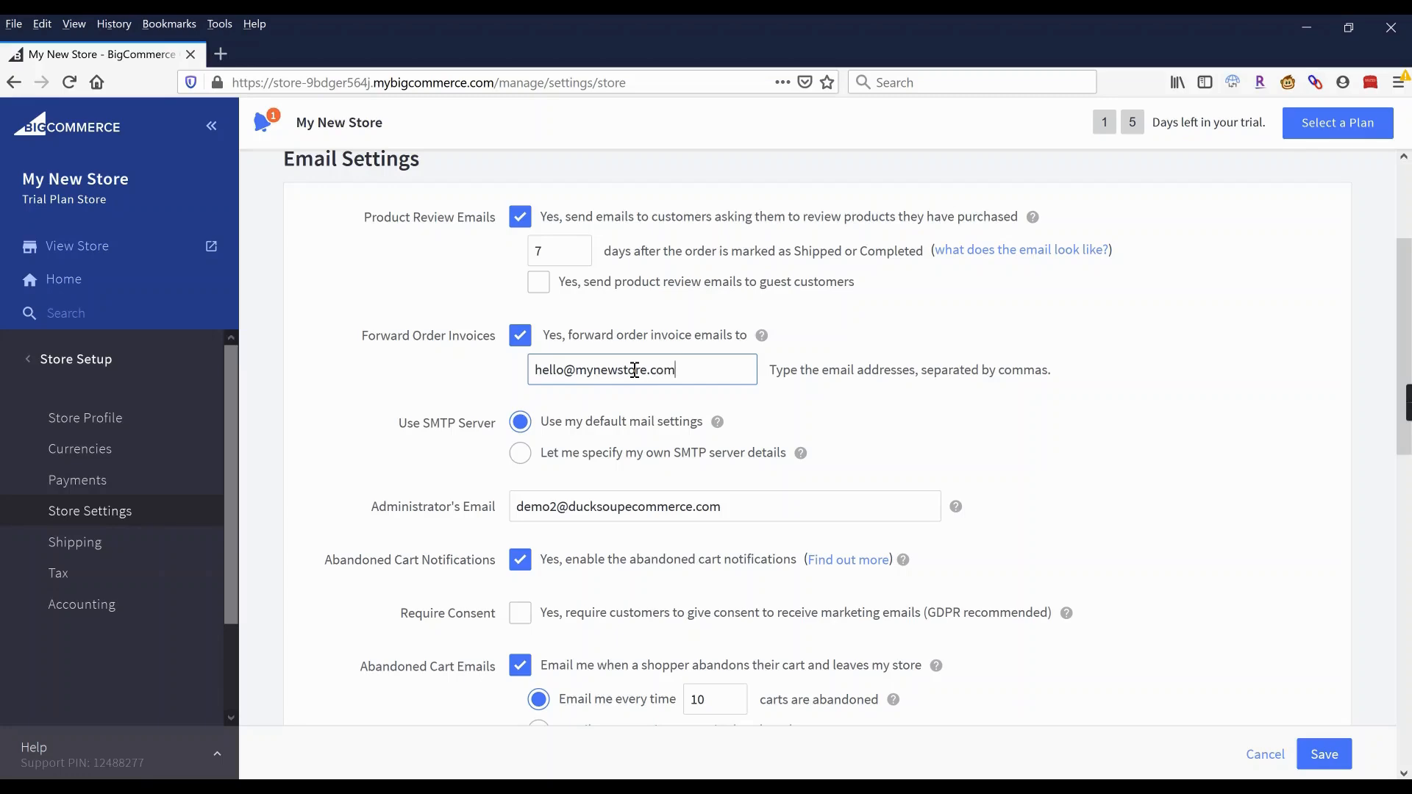
Save the updated store settings and return to the main admin menu.
{"action": "scroll", "coordinate": [634, 370], "scroll_direction": "down", "scroll_amount": 3}
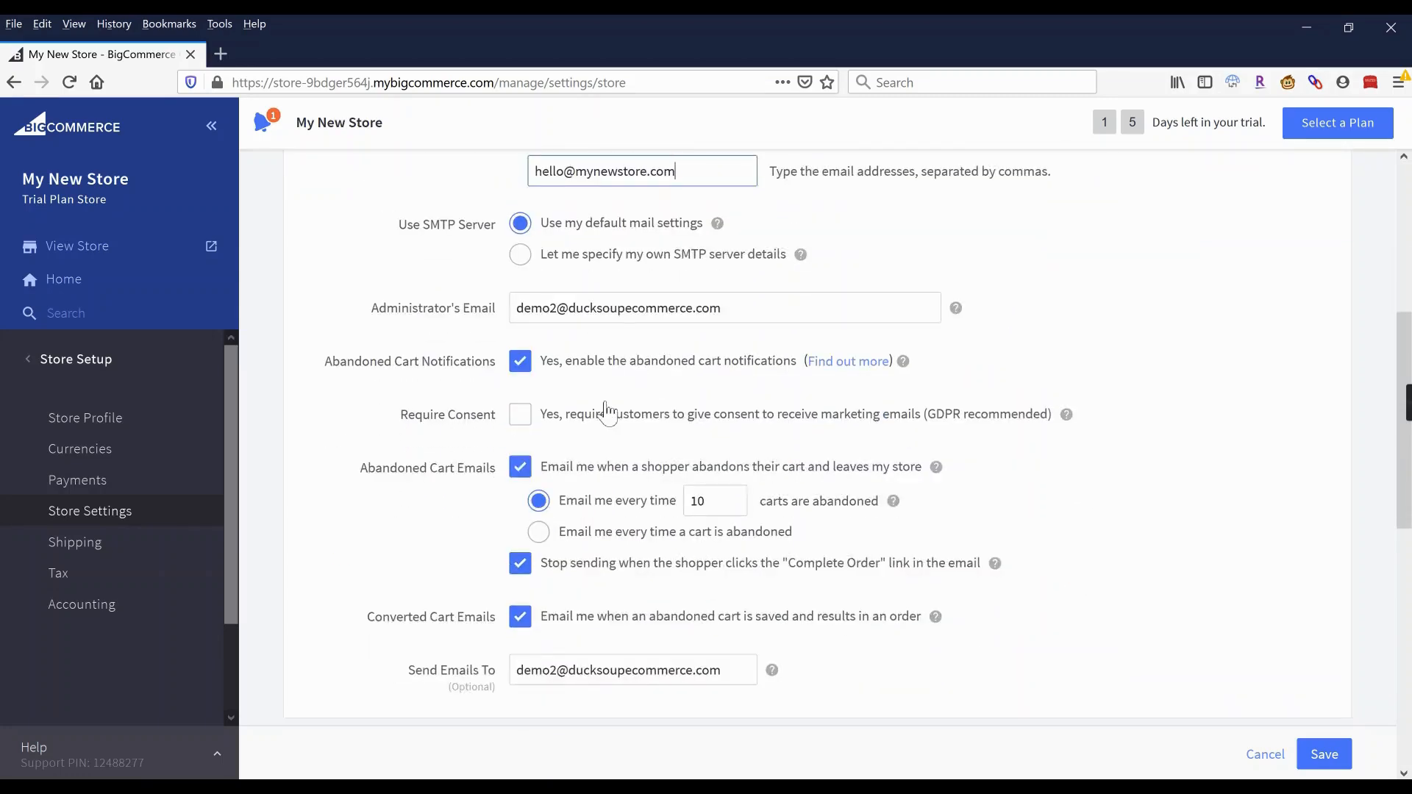
{"action": "scroll", "coordinate": [607, 409], "scroll_direction": "down", "scroll_amount": 2}
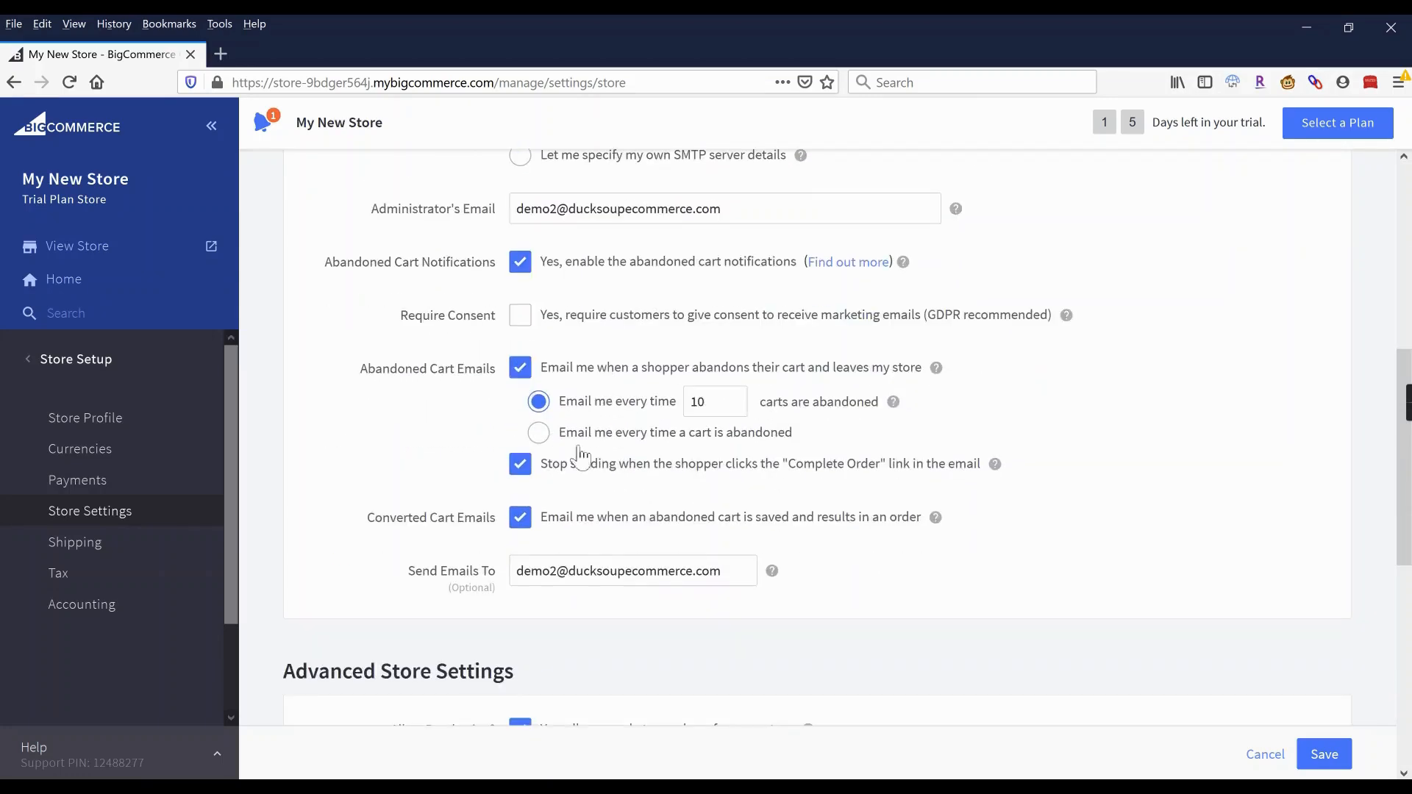
{"action": "scroll", "coordinate": [603, 458], "scroll_direction": "down", "scroll_amount": 2}
{"action": "scroll", "coordinate": [923, 532], "scroll_direction": "down", "scroll_amount": 3}
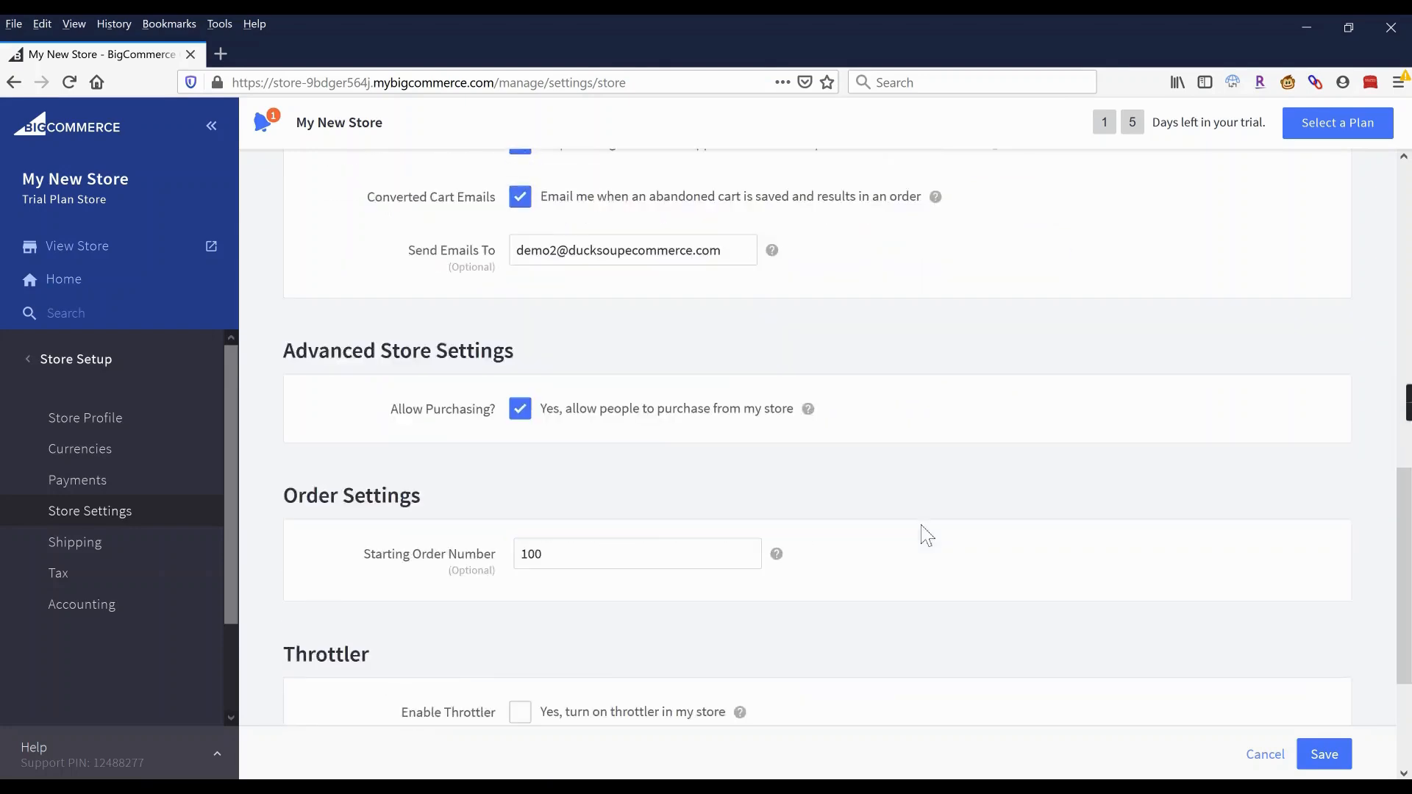
{"action": "scroll", "coordinate": [923, 536], "scroll_direction": "up", "scroll_amount": 10}
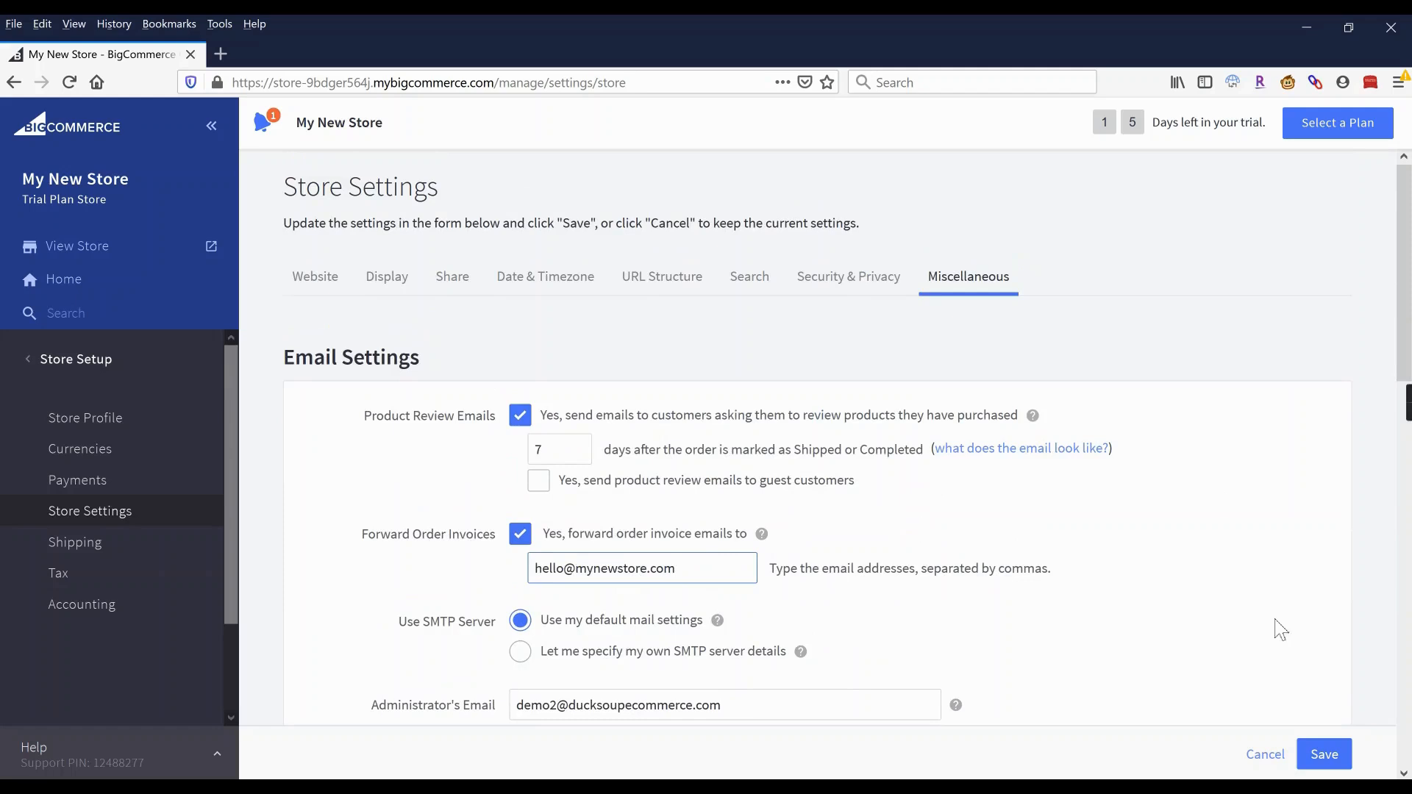
{"action": "left_click", "coordinate": [1324, 754]}
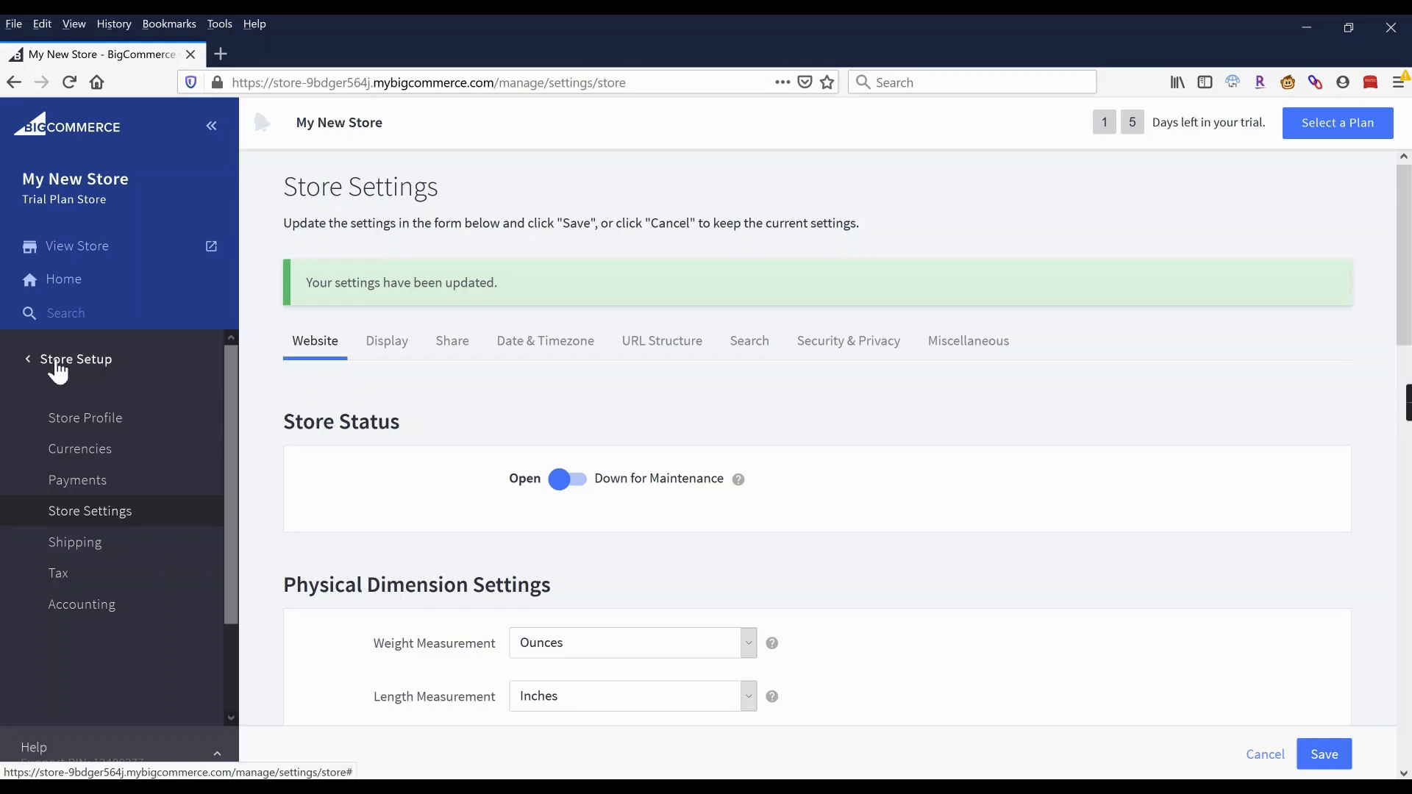
{"action": "left_click", "coordinate": [59, 367]}
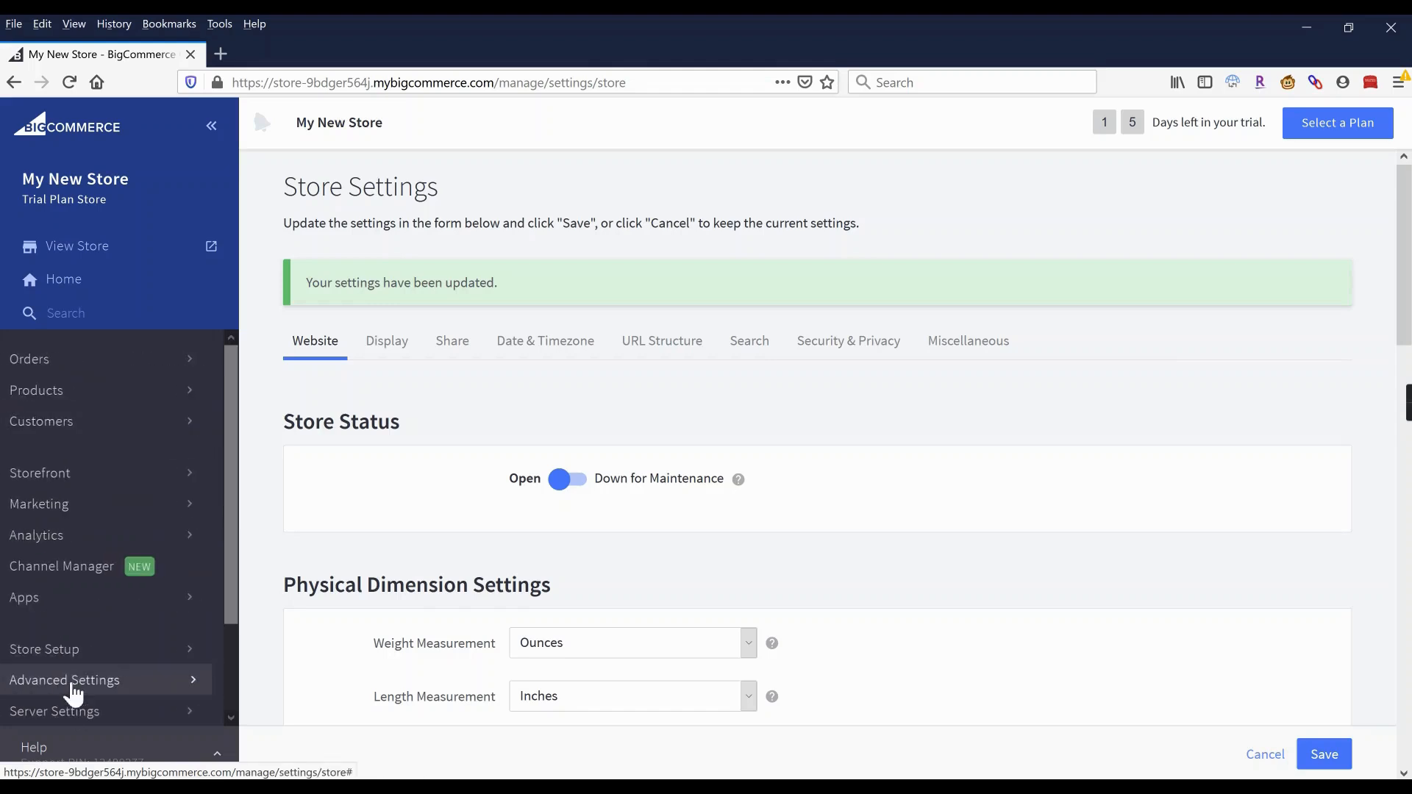
In Checkout settings, auto-create accounts after guest orders and require existing account holders to sign in.
{"action": "left_click", "coordinate": [72, 682]}
{"action": "left_click", "coordinate": [88, 483]}
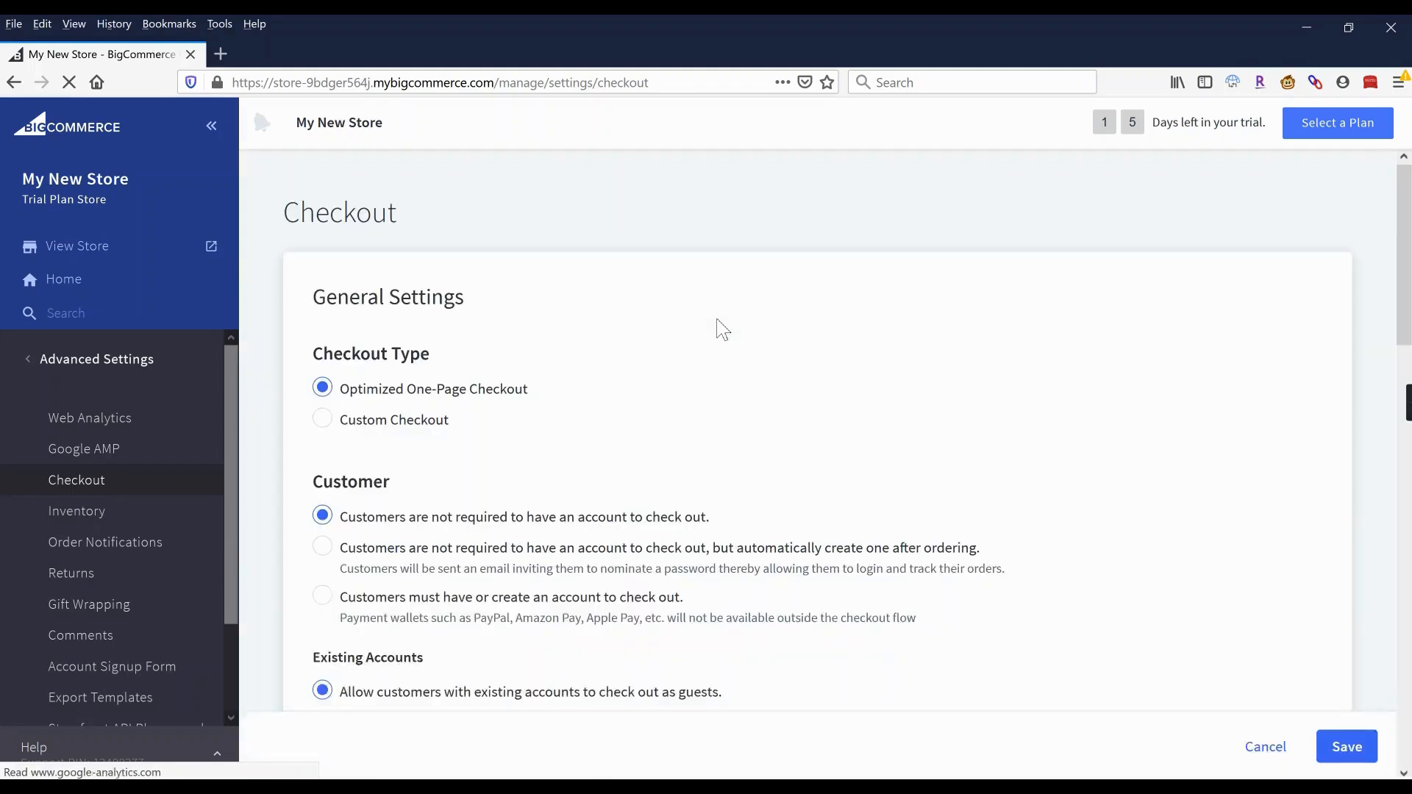
{"action": "scroll", "coordinate": [653, 357], "scroll_direction": "down", "scroll_amount": 3}
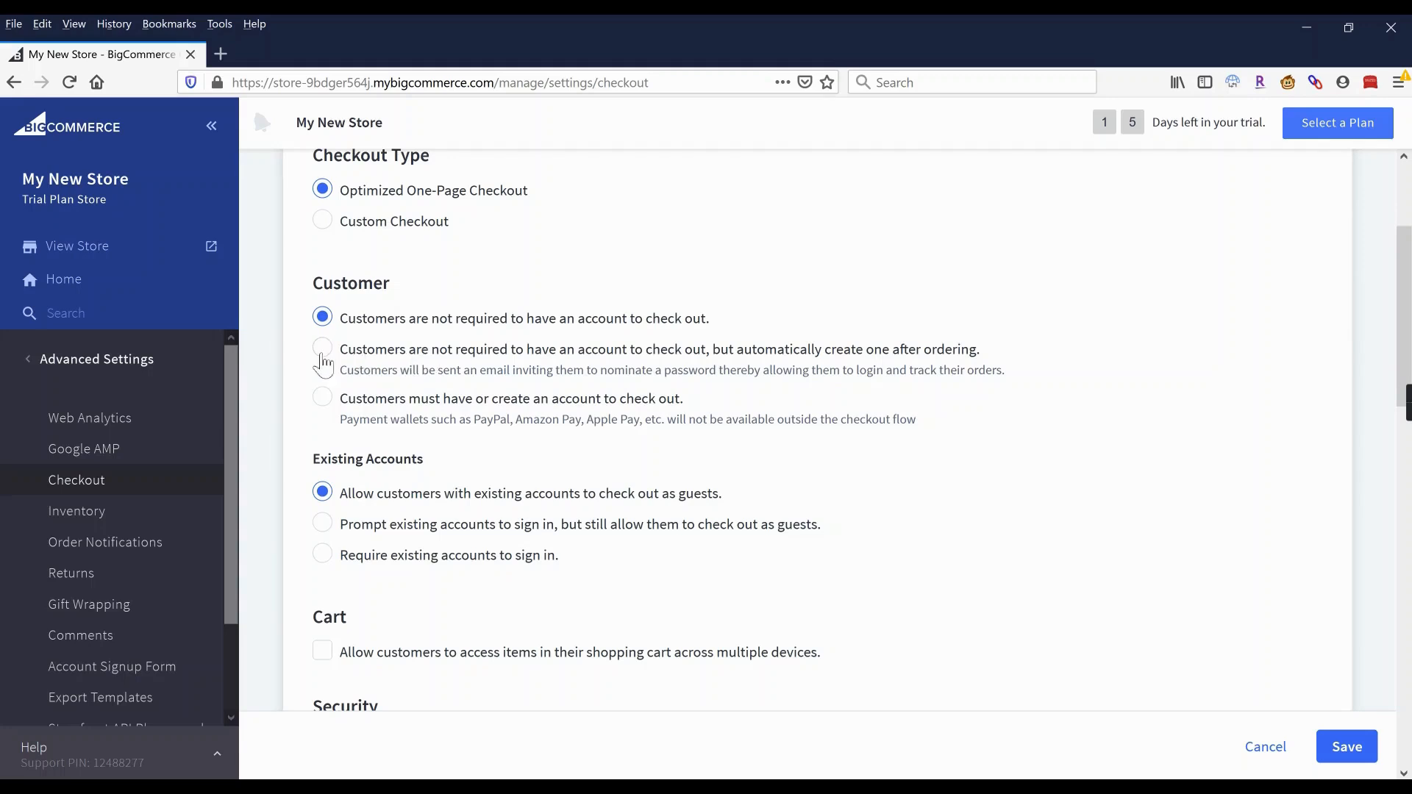
{"action": "left_click", "coordinate": [325, 356]}
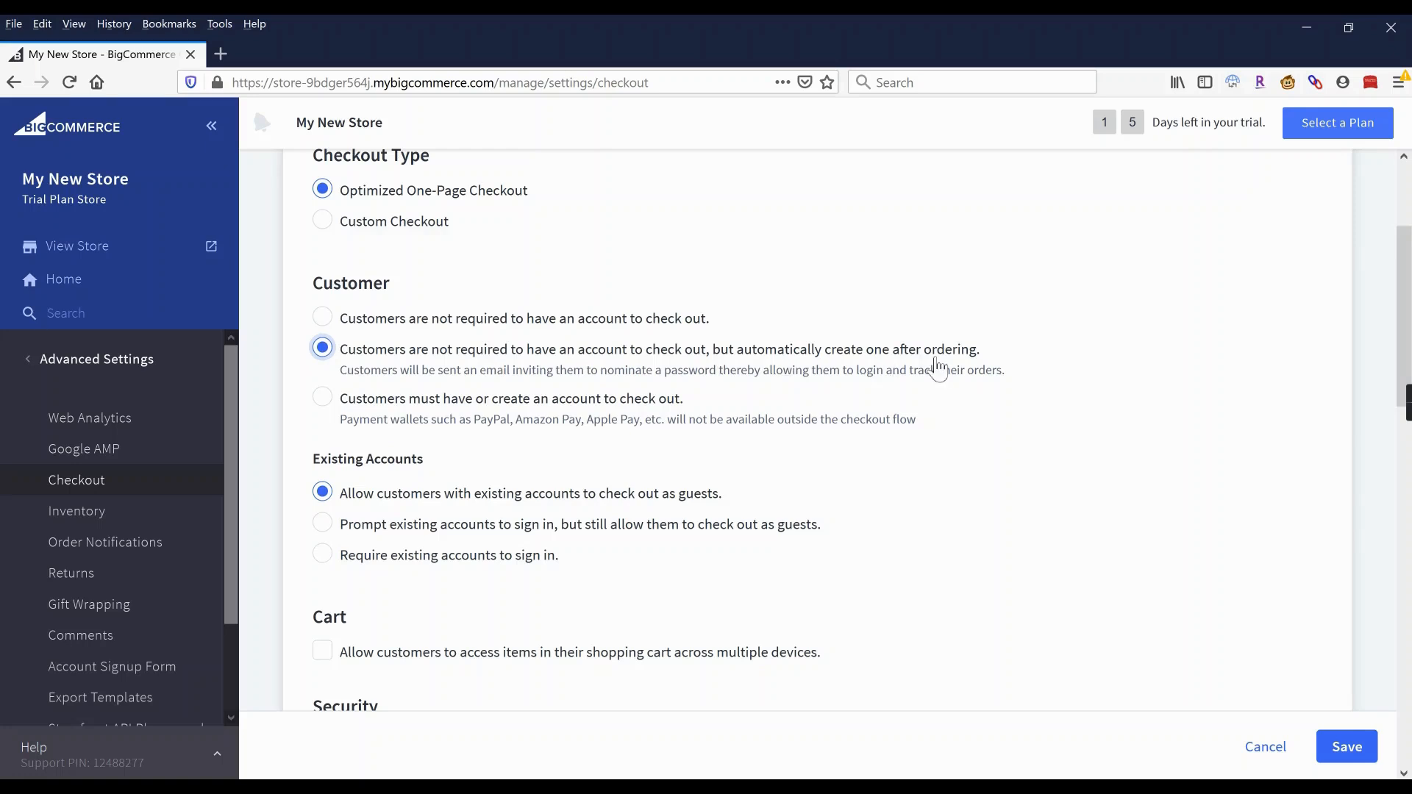
{"action": "scroll", "coordinate": [934, 364], "scroll_direction": "down", "scroll_amount": 2}
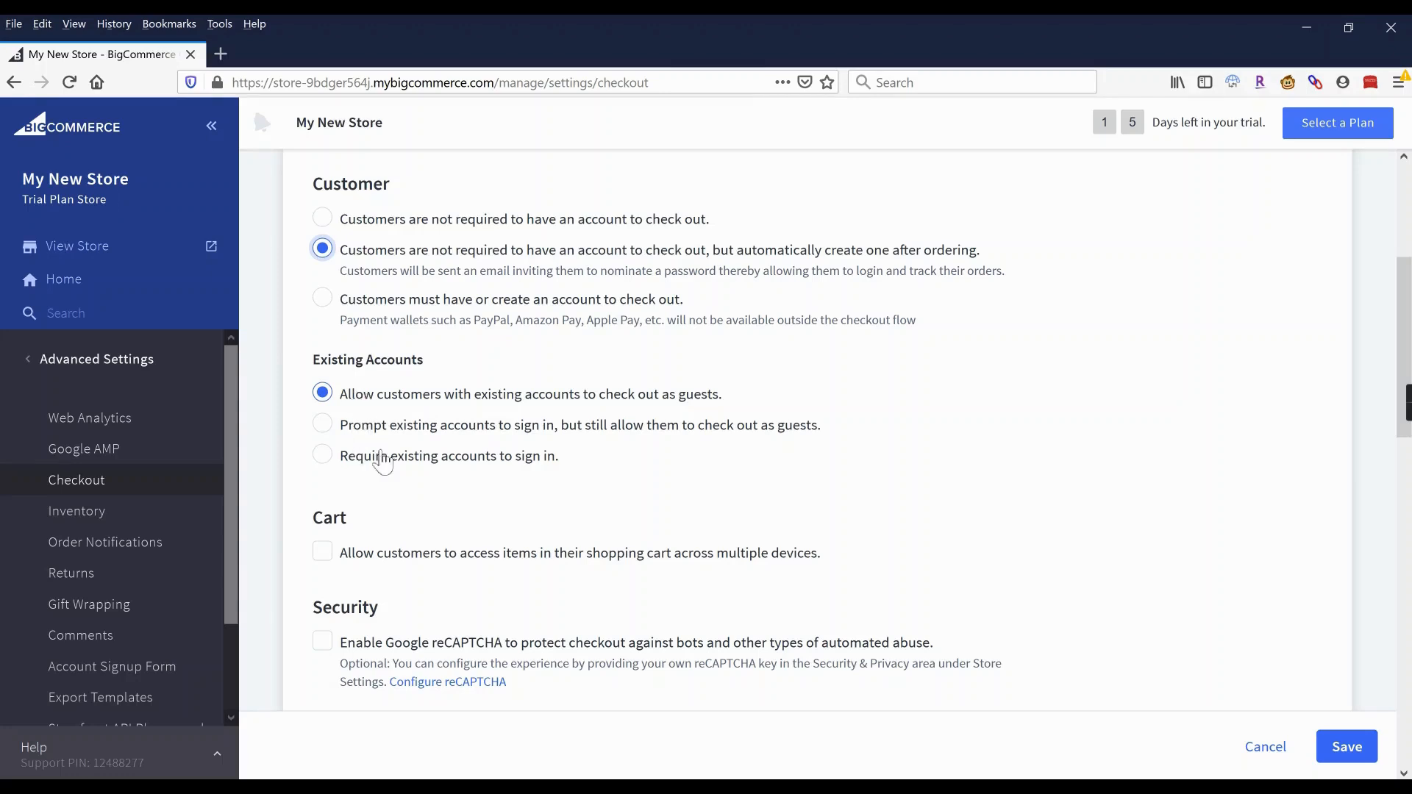
{"action": "left_click", "coordinate": [360, 462]}
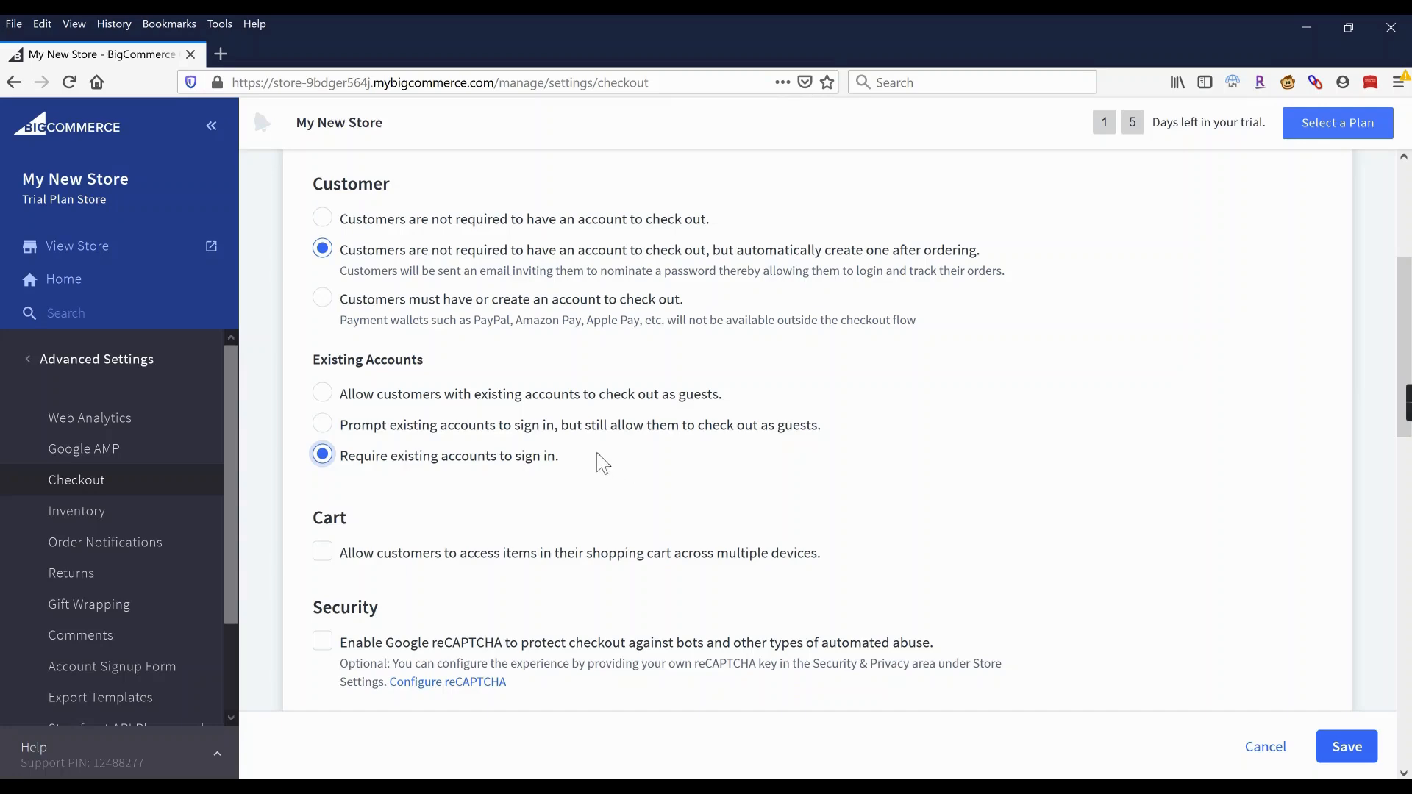
Review the remaining checkout options and save the checkout settings.
{"action": "scroll", "coordinate": [603, 464], "scroll_direction": "down", "scroll_amount": 3}
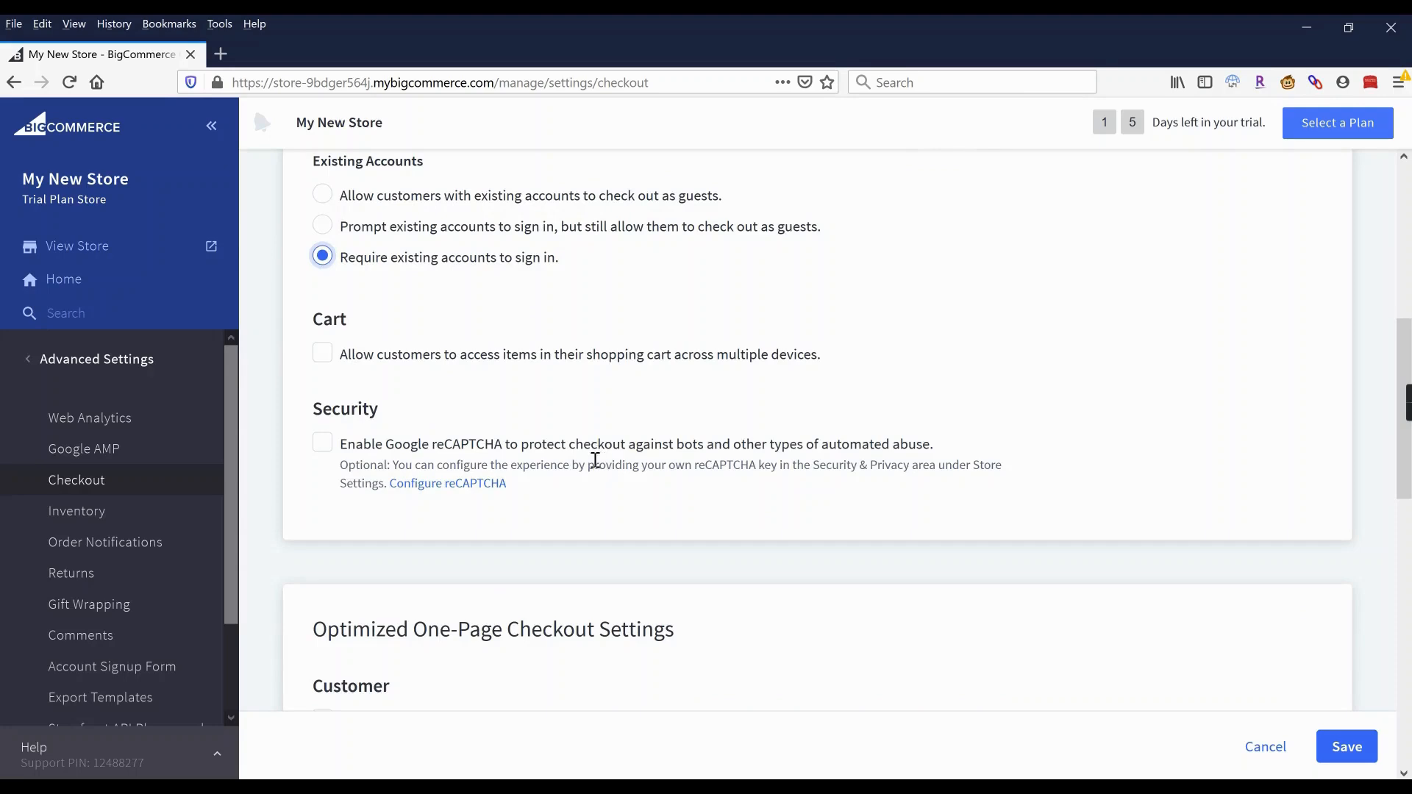
{"action": "scroll", "coordinate": [594, 459], "scroll_direction": "down", "scroll_amount": 4}
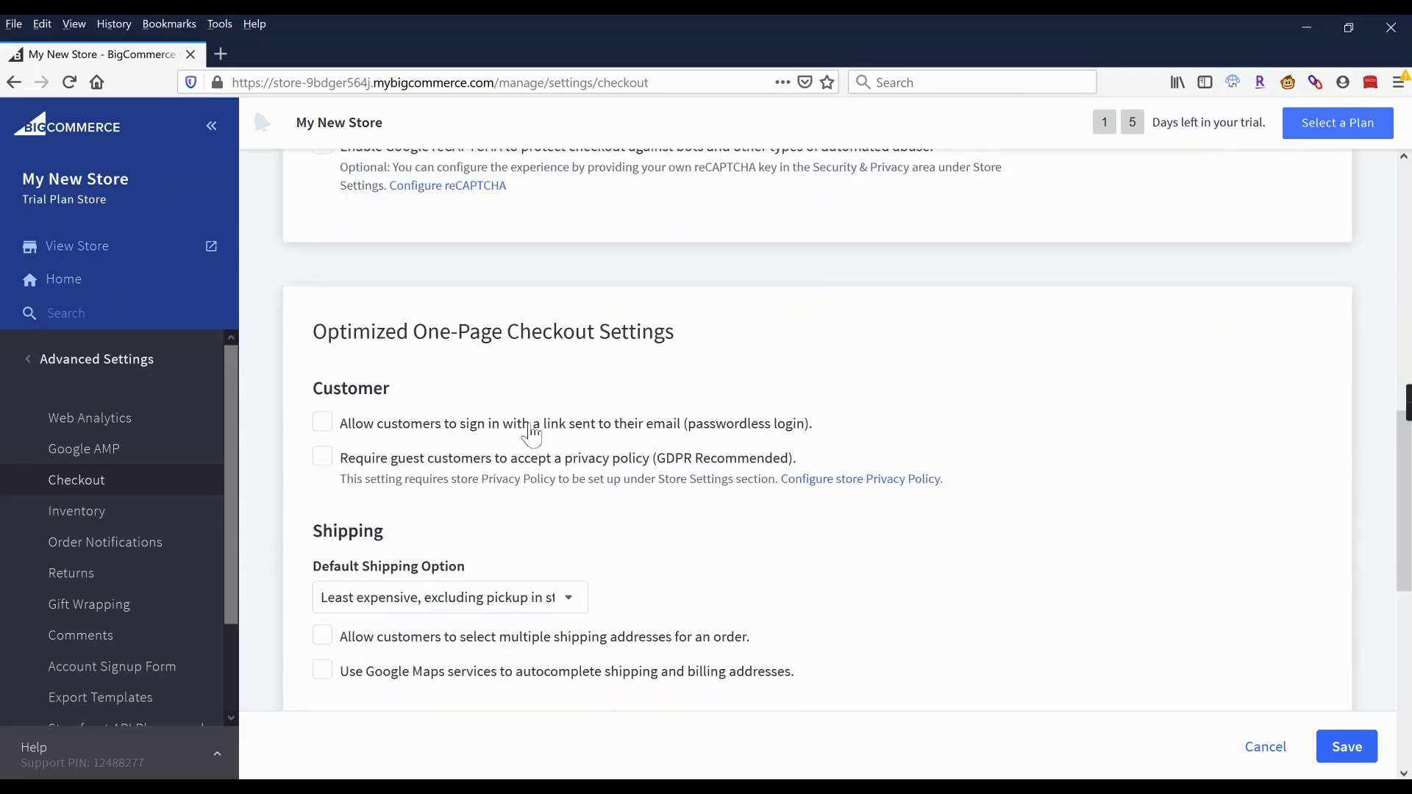
{"action": "scroll", "coordinate": [526, 430], "scroll_direction": "down", "scroll_amount": 2}
{"action": "scroll", "coordinate": [515, 383], "scroll_direction": "down", "scroll_amount": 2}
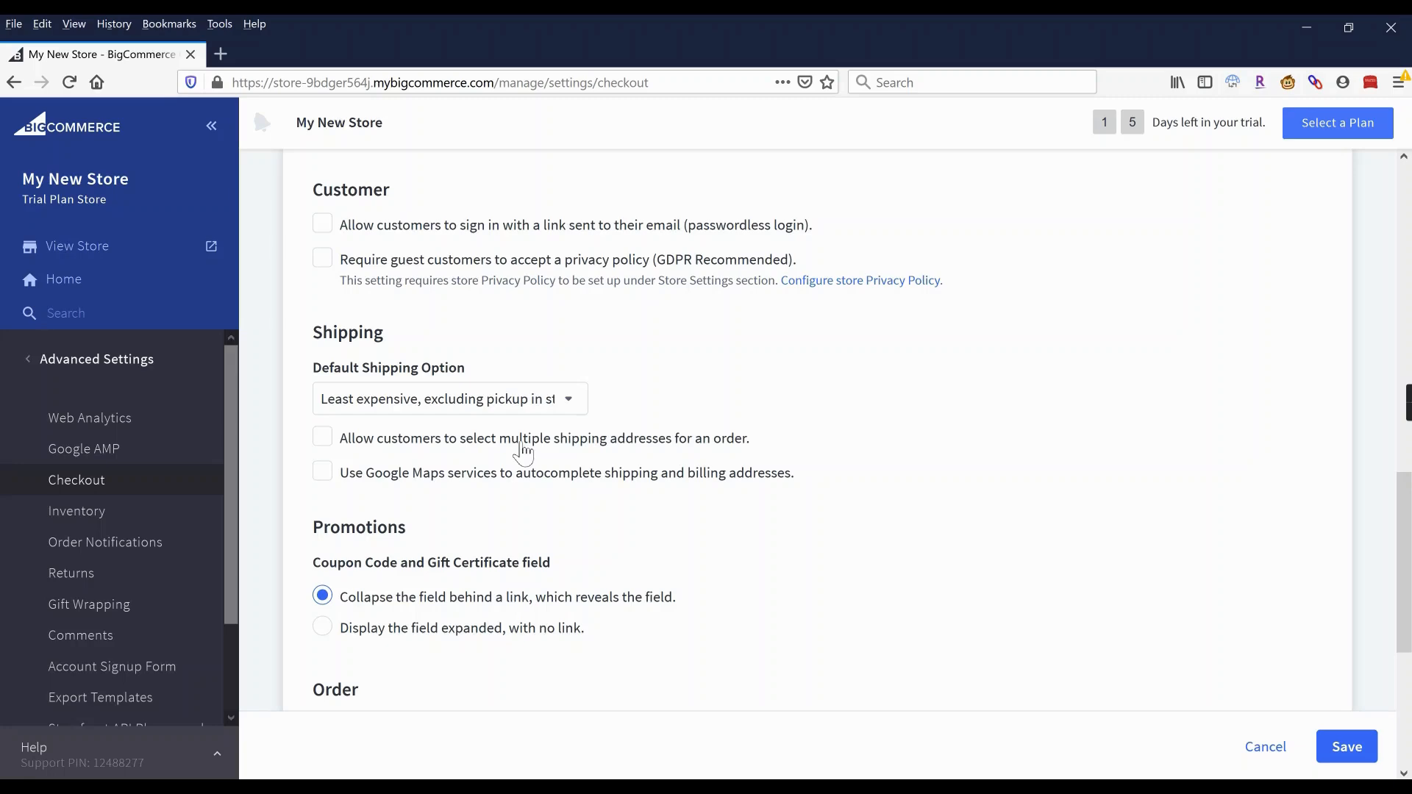
{"action": "scroll", "coordinate": [679, 439], "scroll_direction": "down", "scroll_amount": 3}
{"action": "scroll", "coordinate": [680, 439], "scroll_direction": "down", "scroll_amount": 1}
{"action": "scroll", "coordinate": [679, 438], "scroll_direction": "down", "scroll_amount": 1}
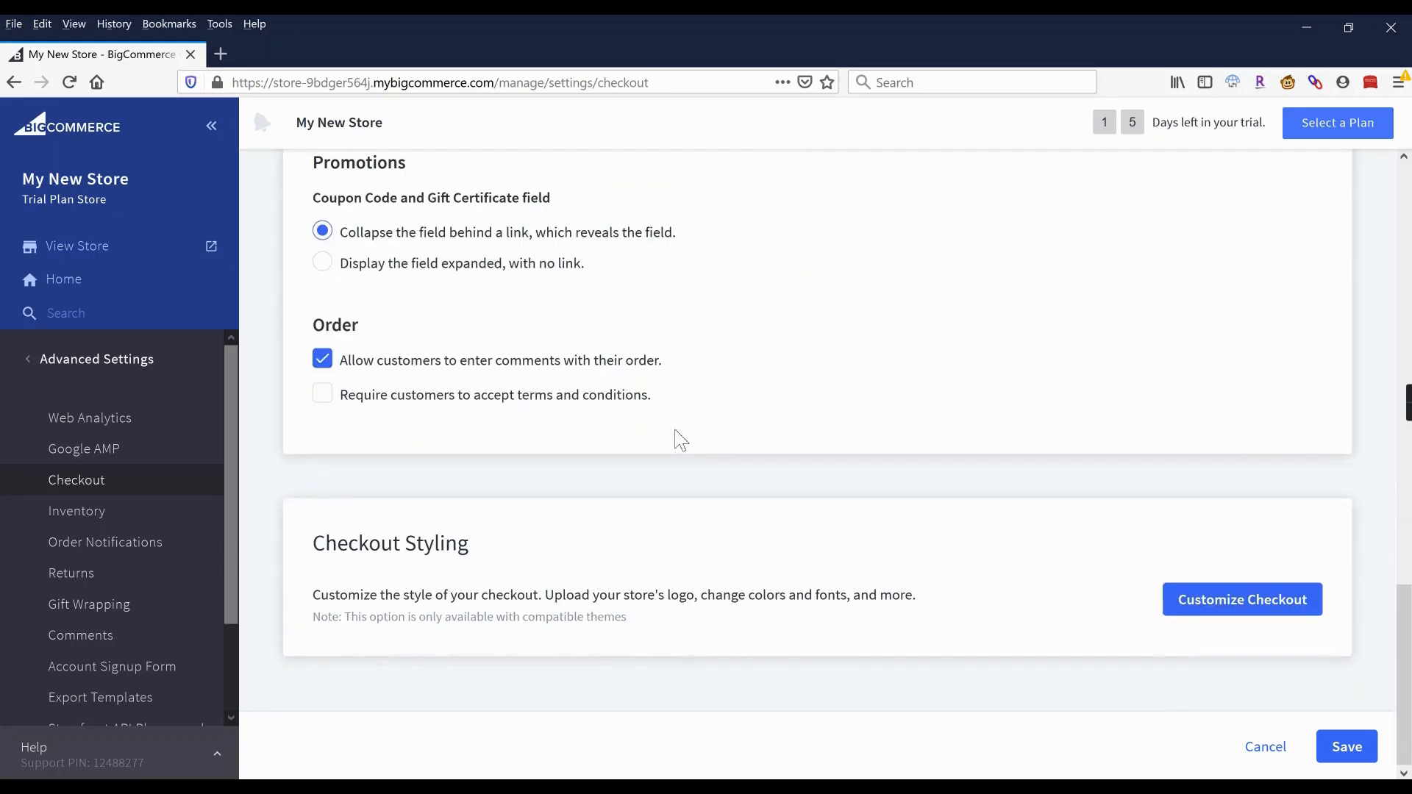
{"action": "right_click", "coordinate": [712, 392]}
{"action": "key", "text": "Escape"}
{"action": "left_click", "coordinate": [1340, 757]}
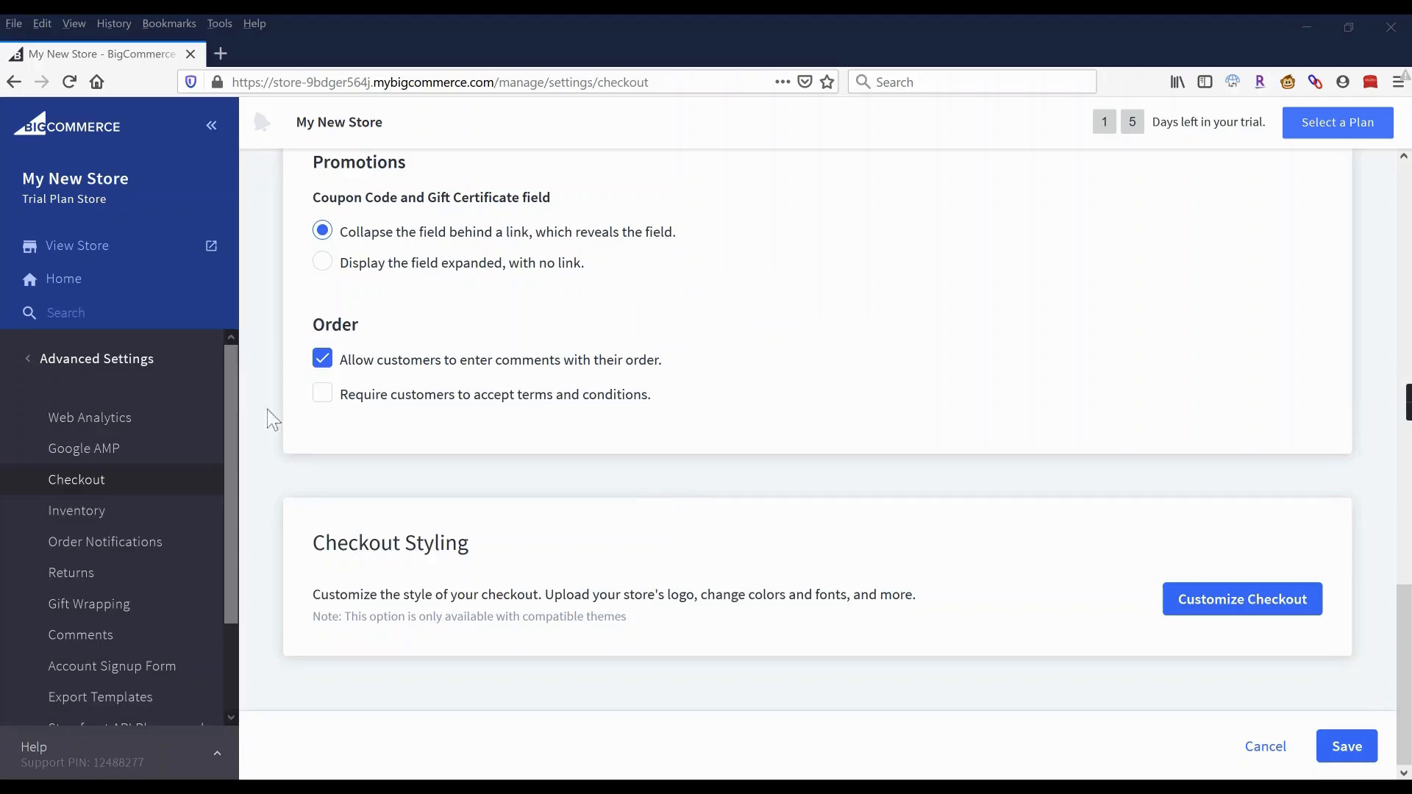
Go to Store Setup's Shipping settings and start adding the store's origin address.
{"action": "left_click", "coordinate": [76, 365]}
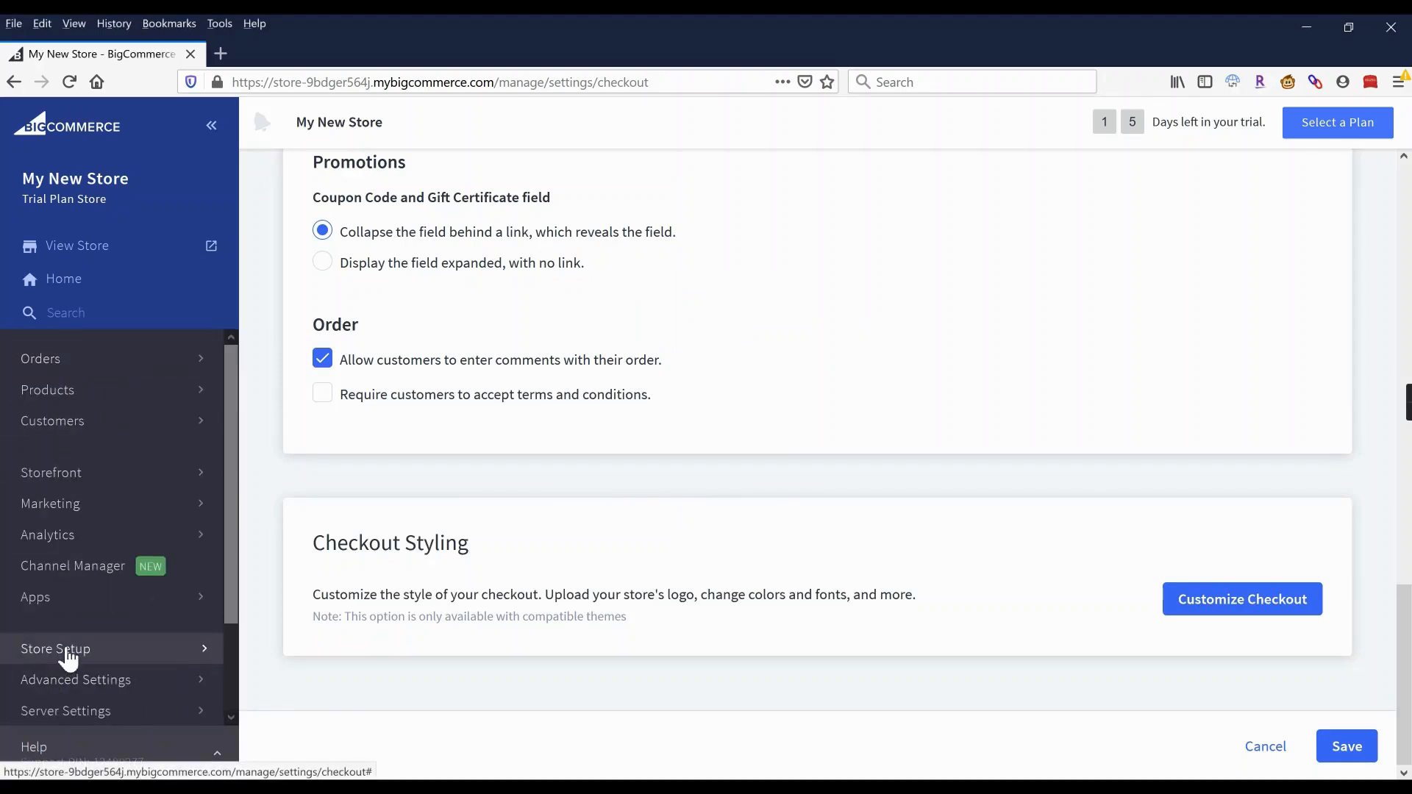
{"action": "left_click", "coordinate": [68, 653]}
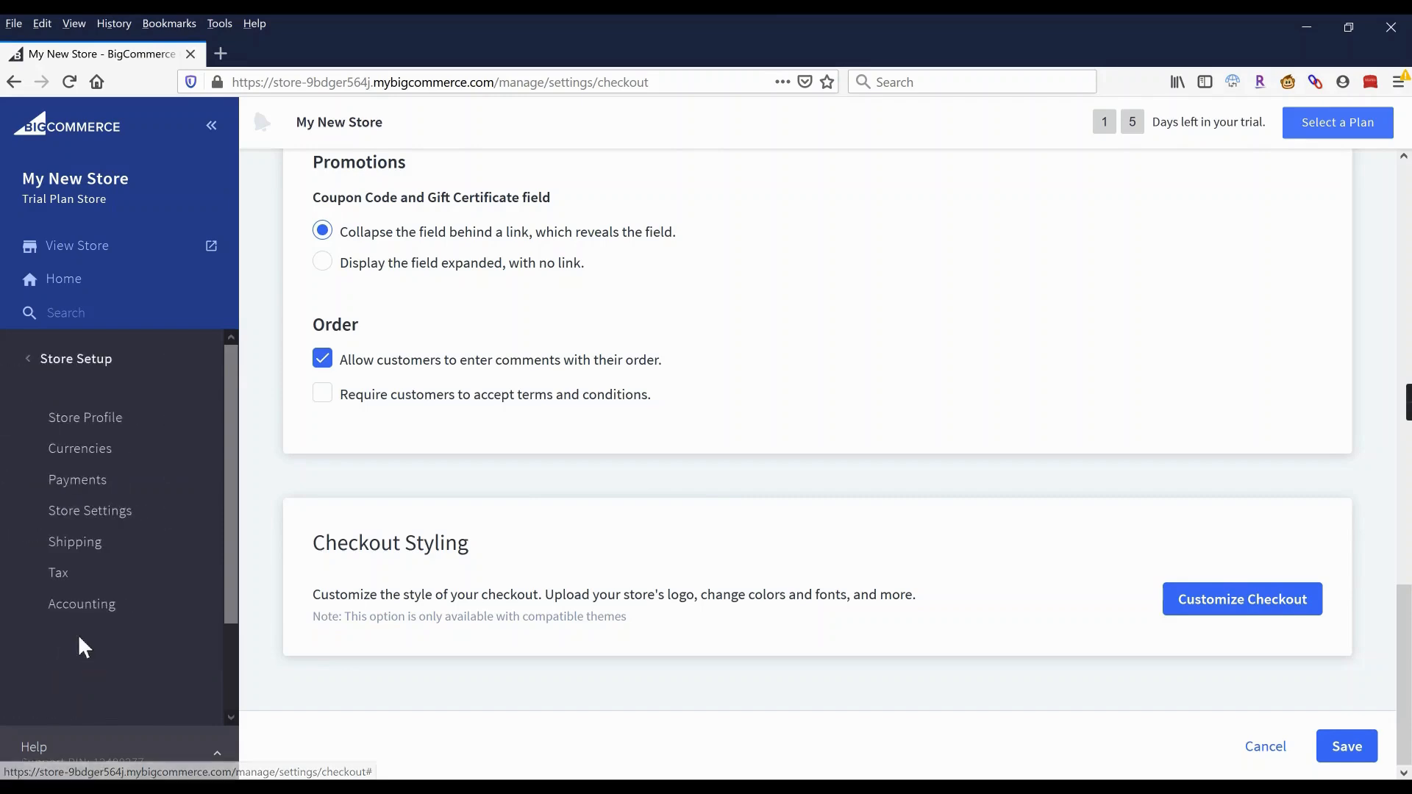
{"action": "left_click", "coordinate": [84, 550]}
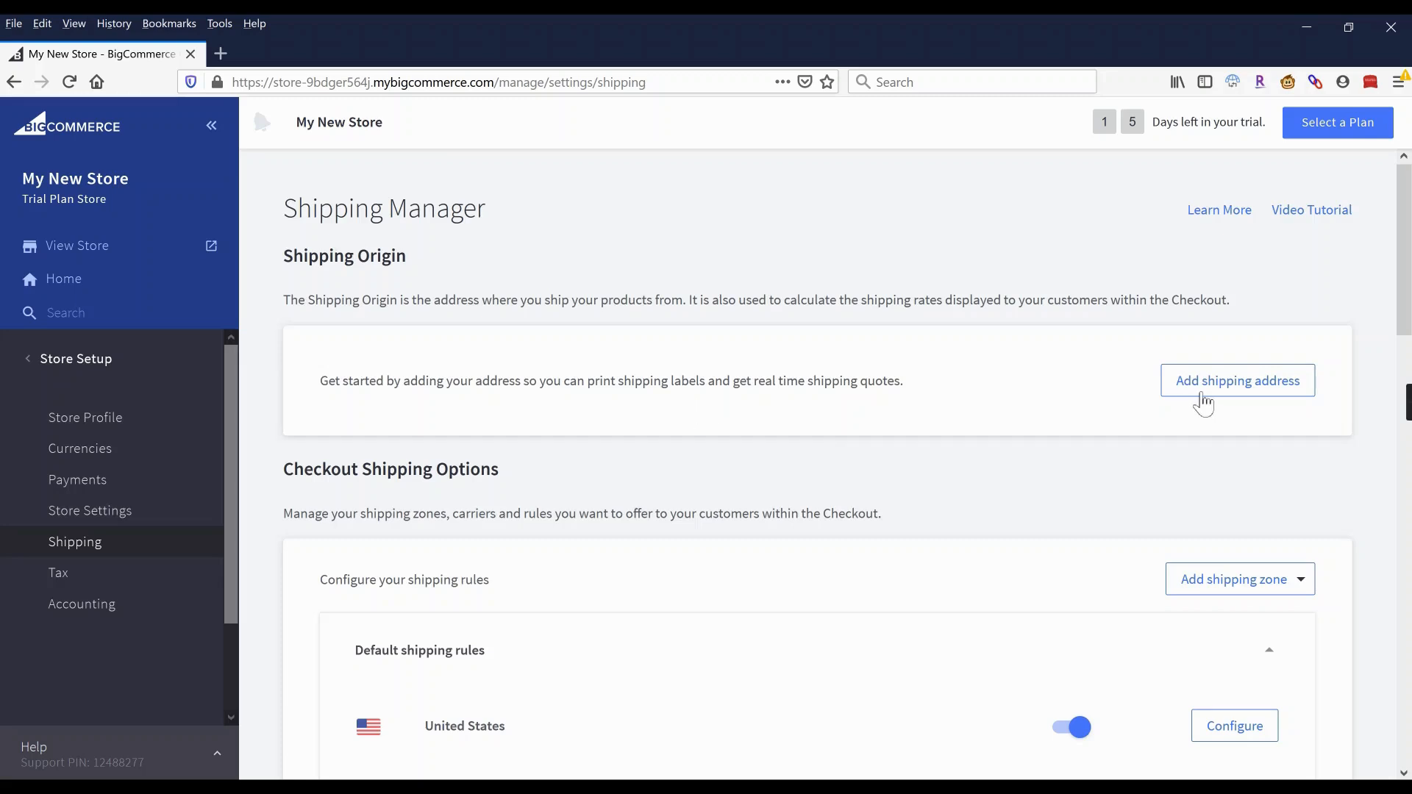
{"action": "left_click", "coordinate": [1227, 382]}
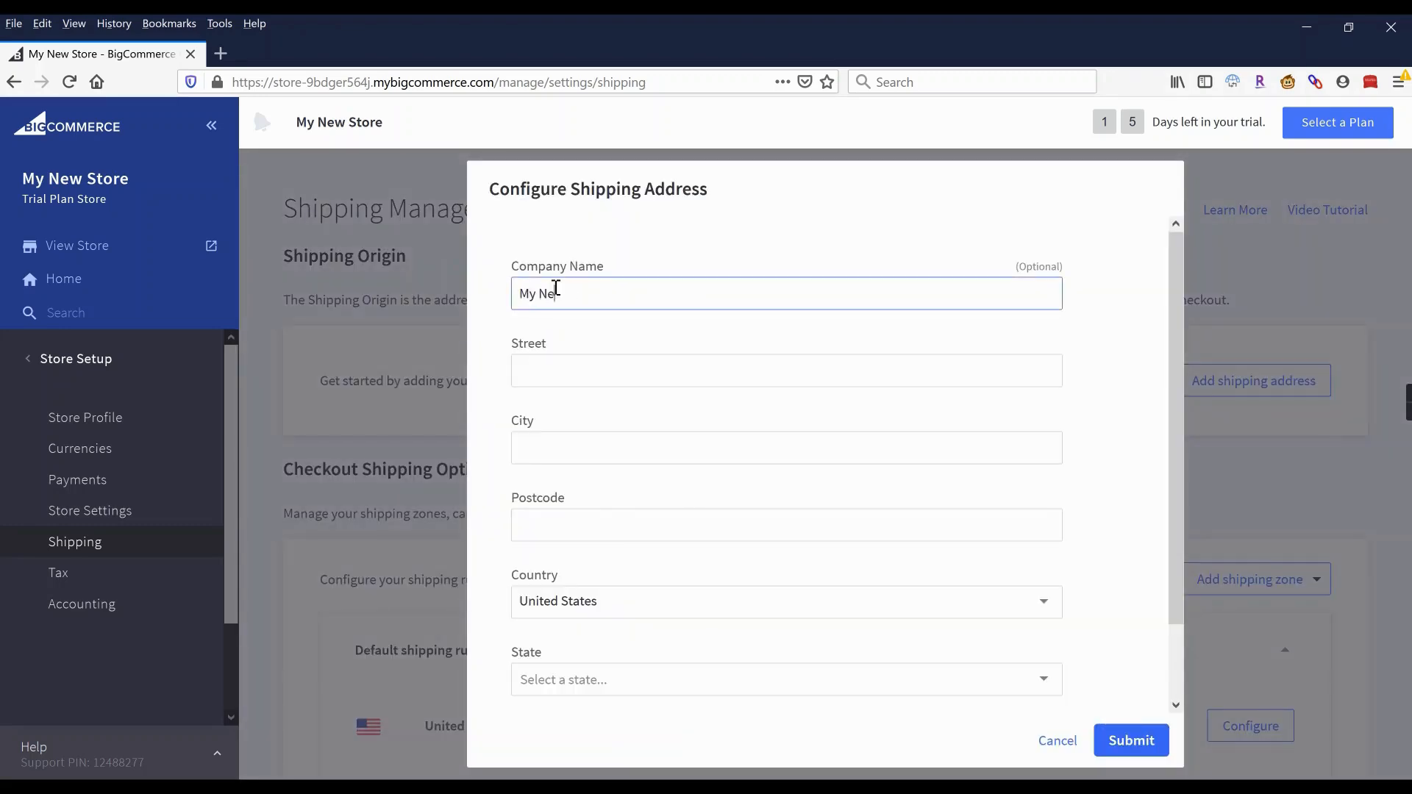
Enter 123 Main St, Los Angeles, 90001, California as the shipping origin and submit it.
{"action": "key", "text": "Tab"}
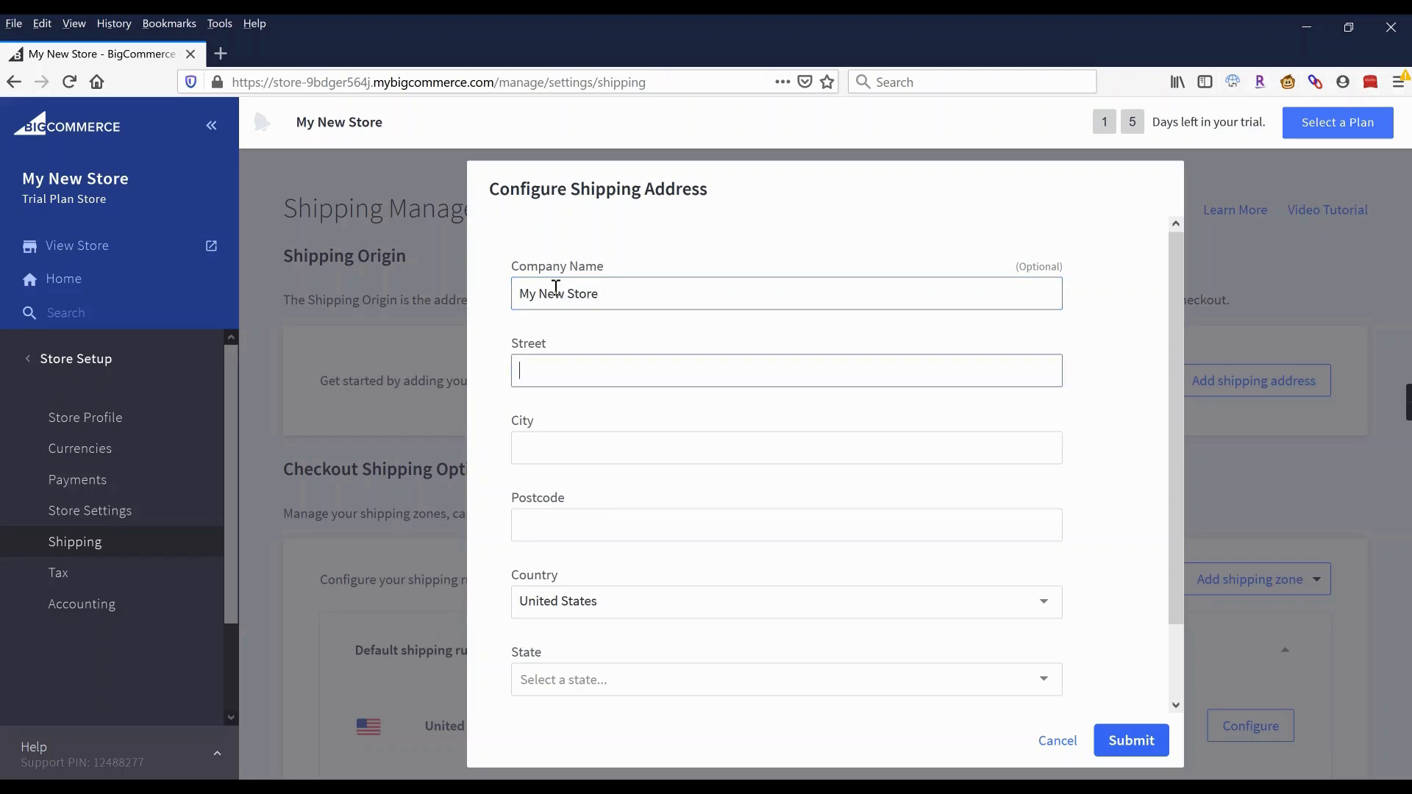
{"action": "type", "text": "123 Main St"}
{"action": "key", "text": "Tab"}
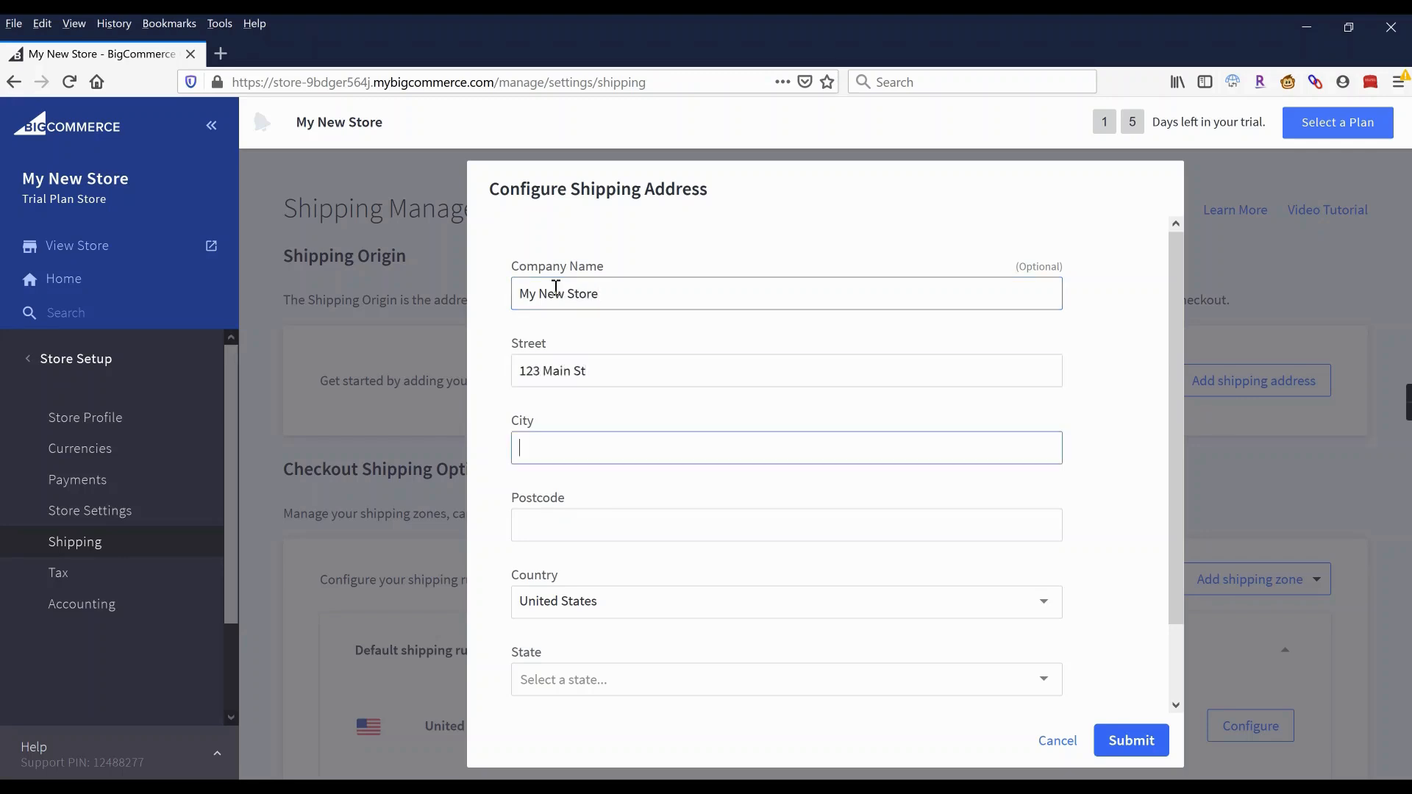
{"action": "type", "text": "Los Angeles"}
{"action": "key", "text": "Tab"}
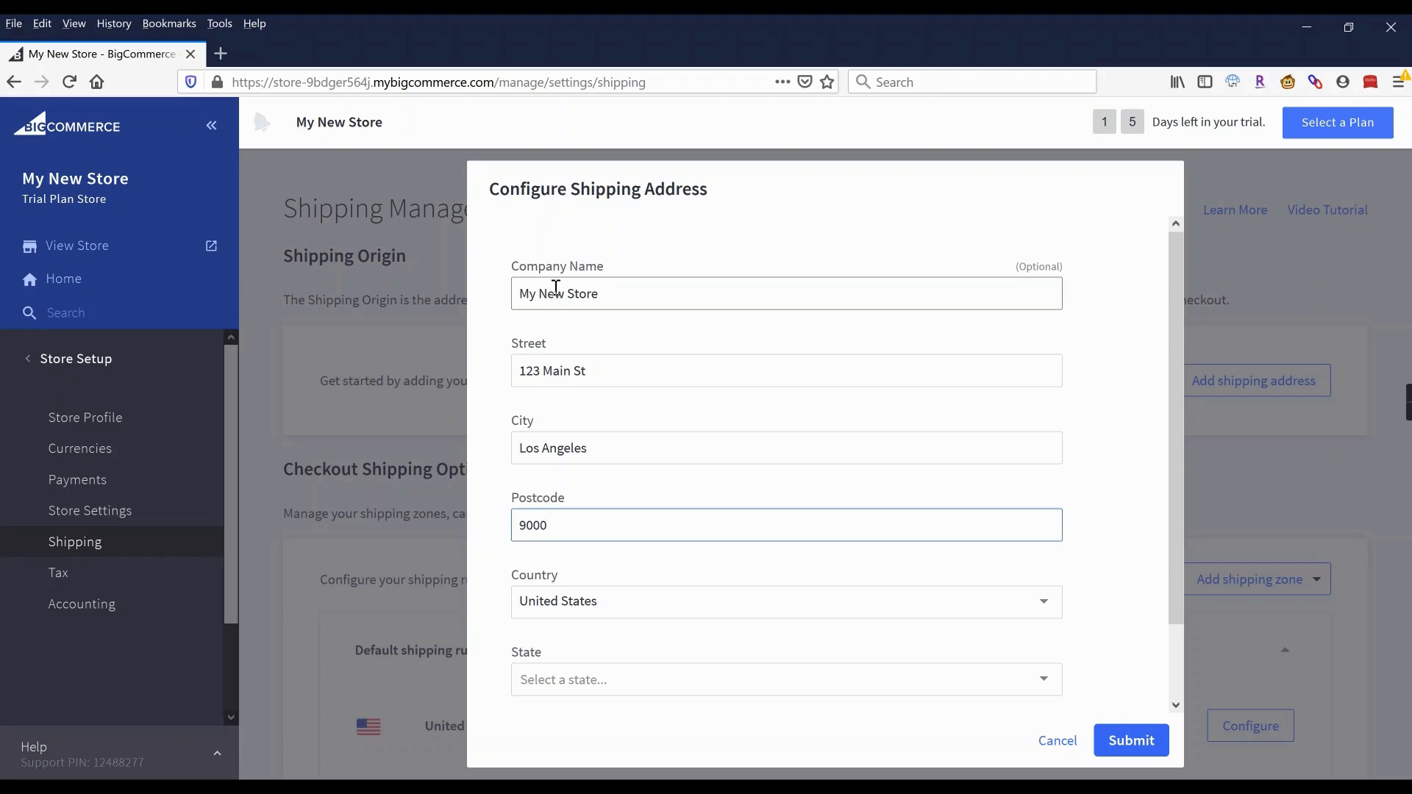
{"action": "scroll", "coordinate": [574, 367], "scroll_direction": "down", "scroll_amount": 2}
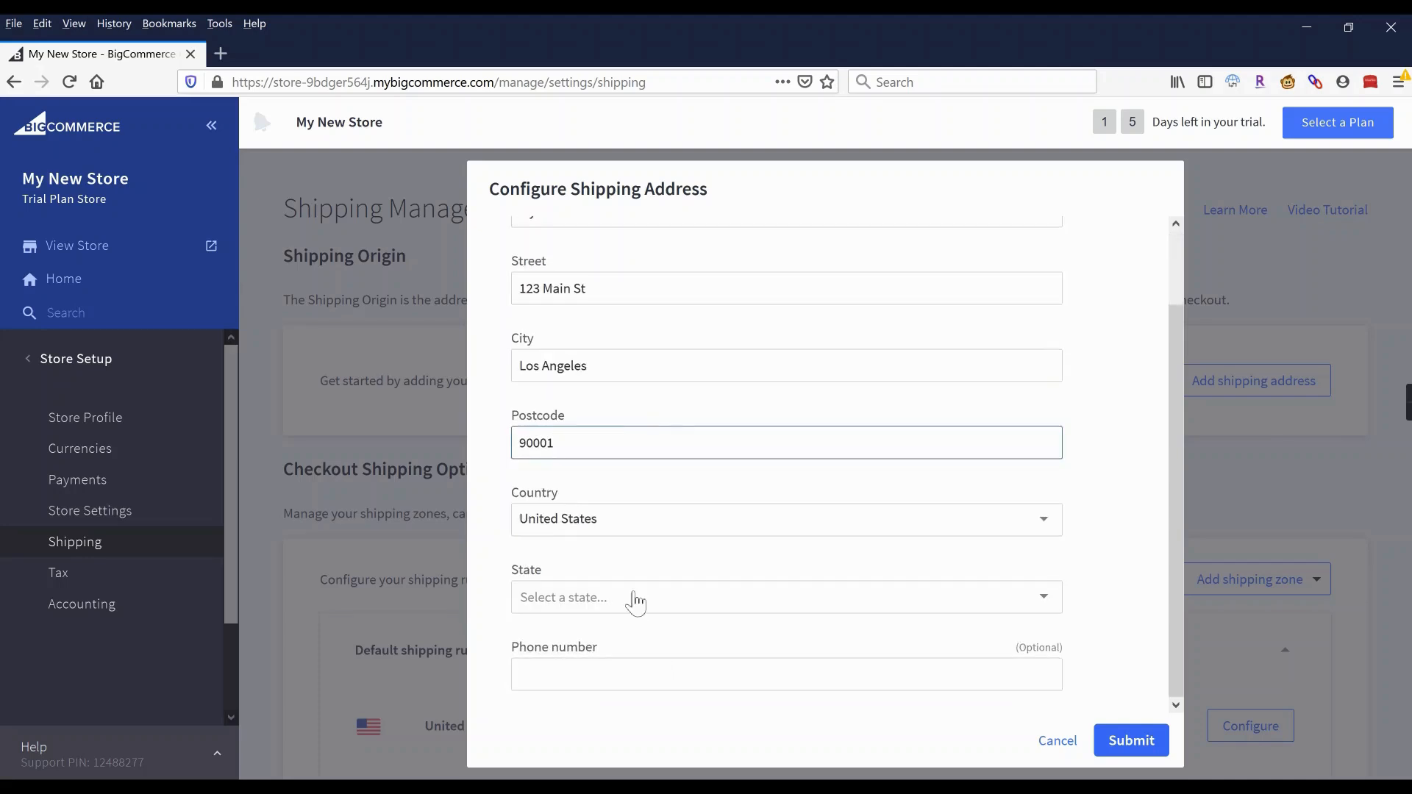
{"action": "left_click", "coordinate": [634, 595]}
{"action": "scroll", "coordinate": [617, 680], "scroll_direction": "down", "scroll_amount": 5}
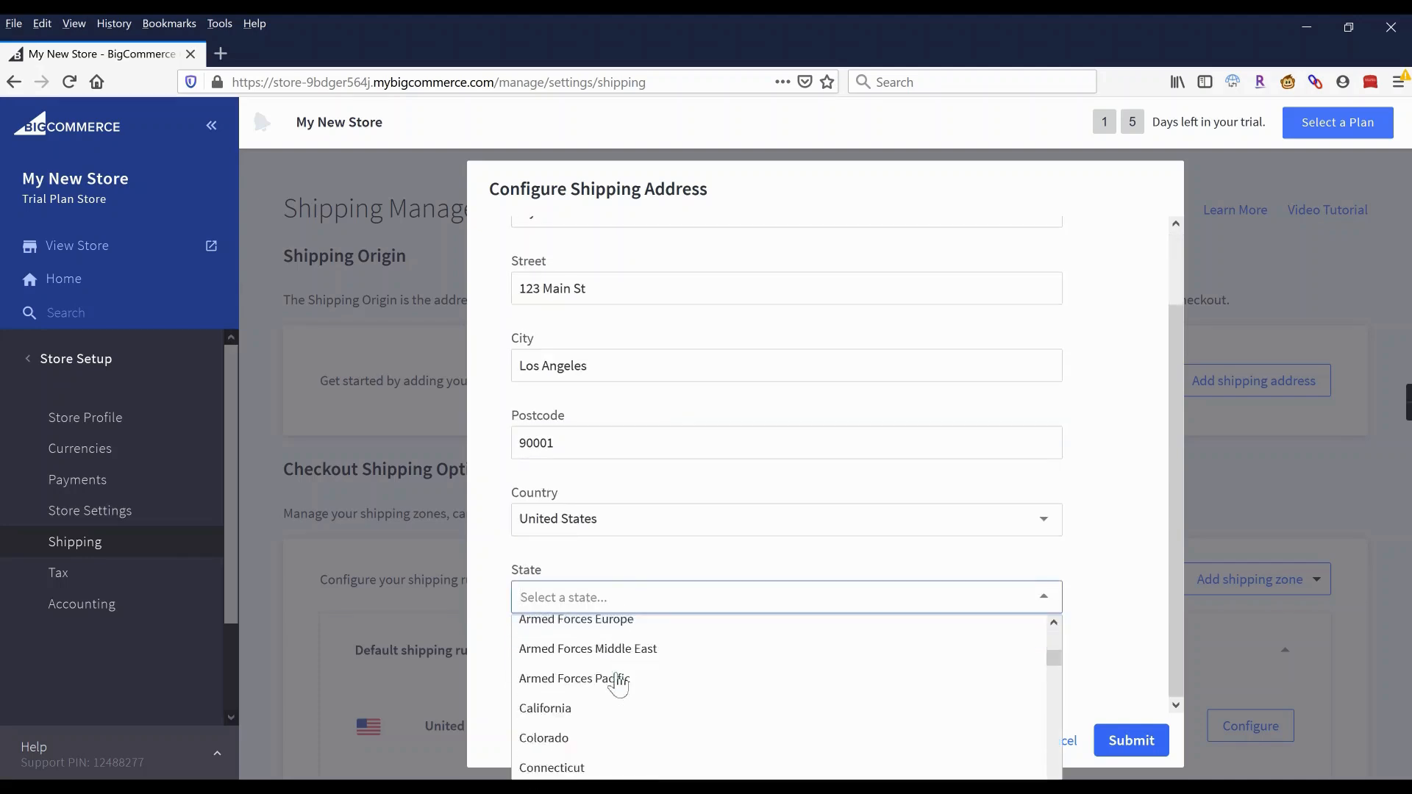
{"action": "left_click", "coordinate": [609, 649]}
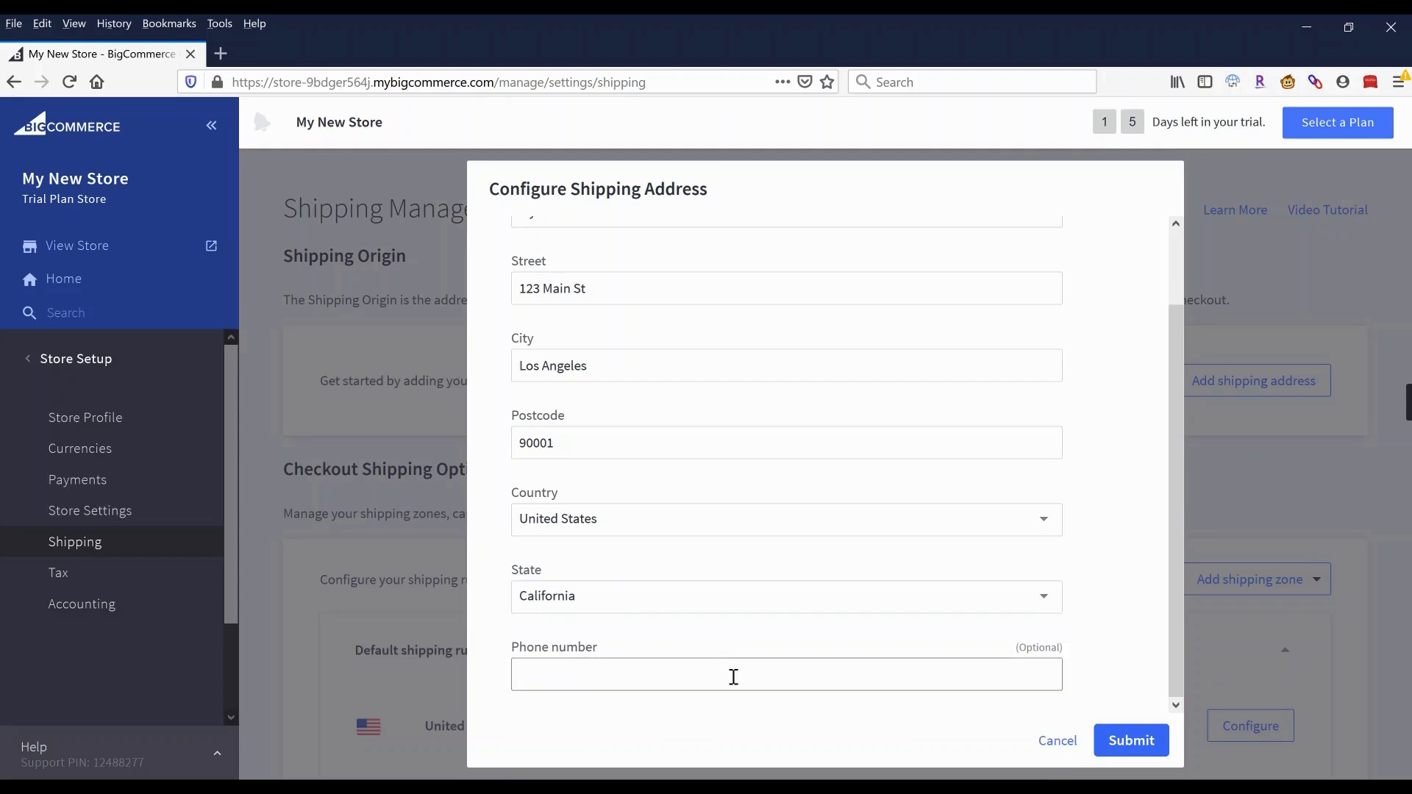
{"action": "left_click", "coordinate": [1112, 739]}
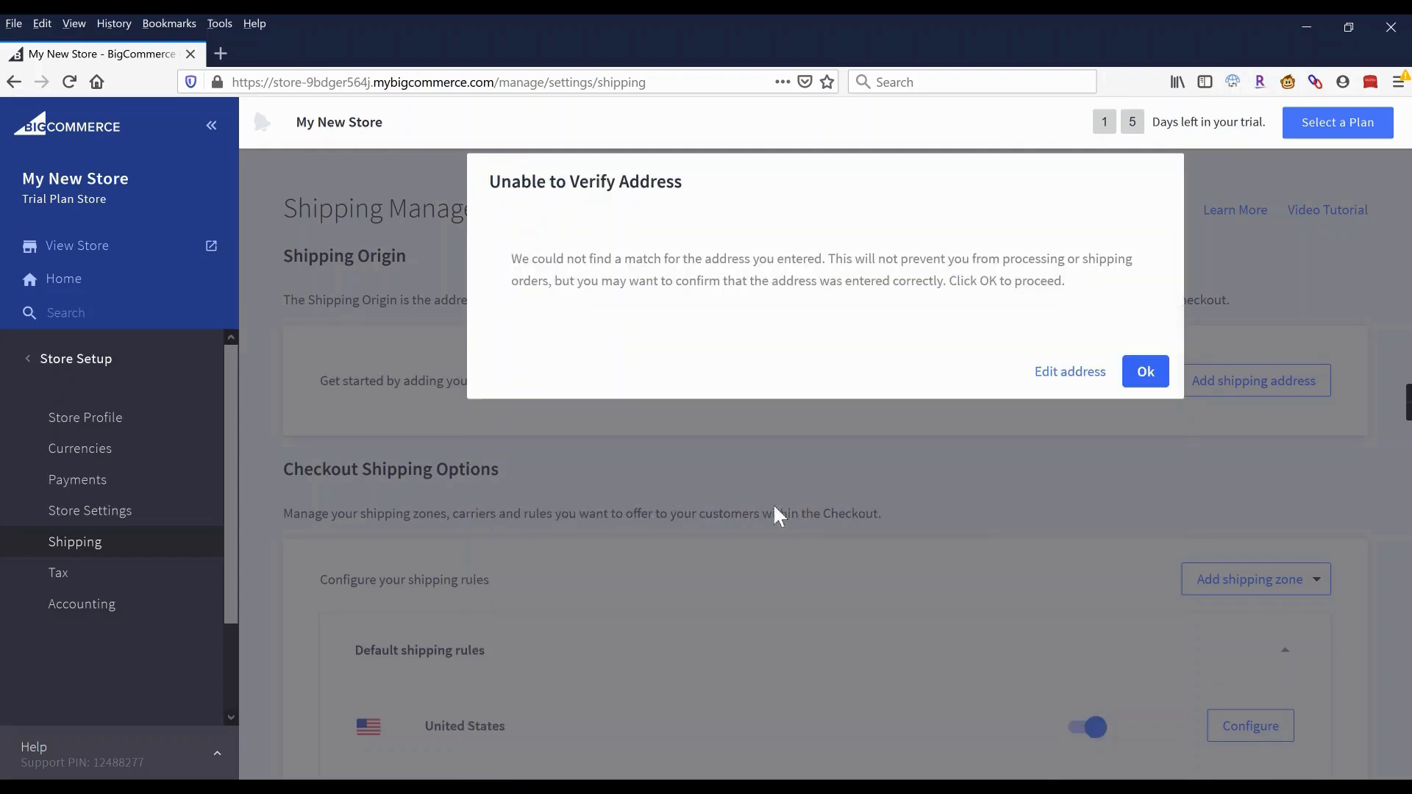
Accept the unverified origin address, then view the Add shipping zone options without choosing one.
{"action": "left_click", "coordinate": [1146, 373]}
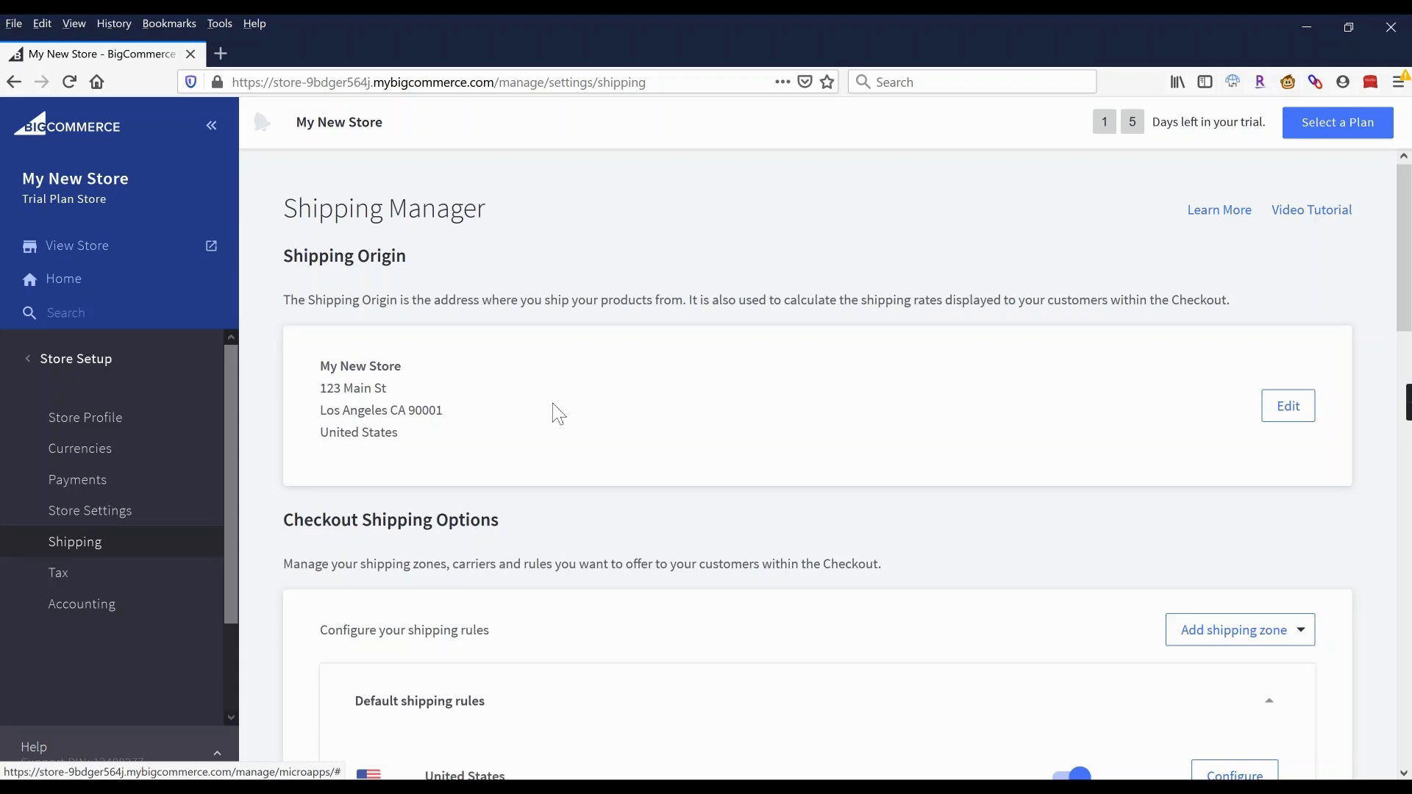
{"action": "scroll", "coordinate": [562, 413], "scroll_direction": "down", "scroll_amount": 1}
{"action": "scroll", "coordinate": [610, 405], "scroll_direction": "down", "scroll_amount": 3}
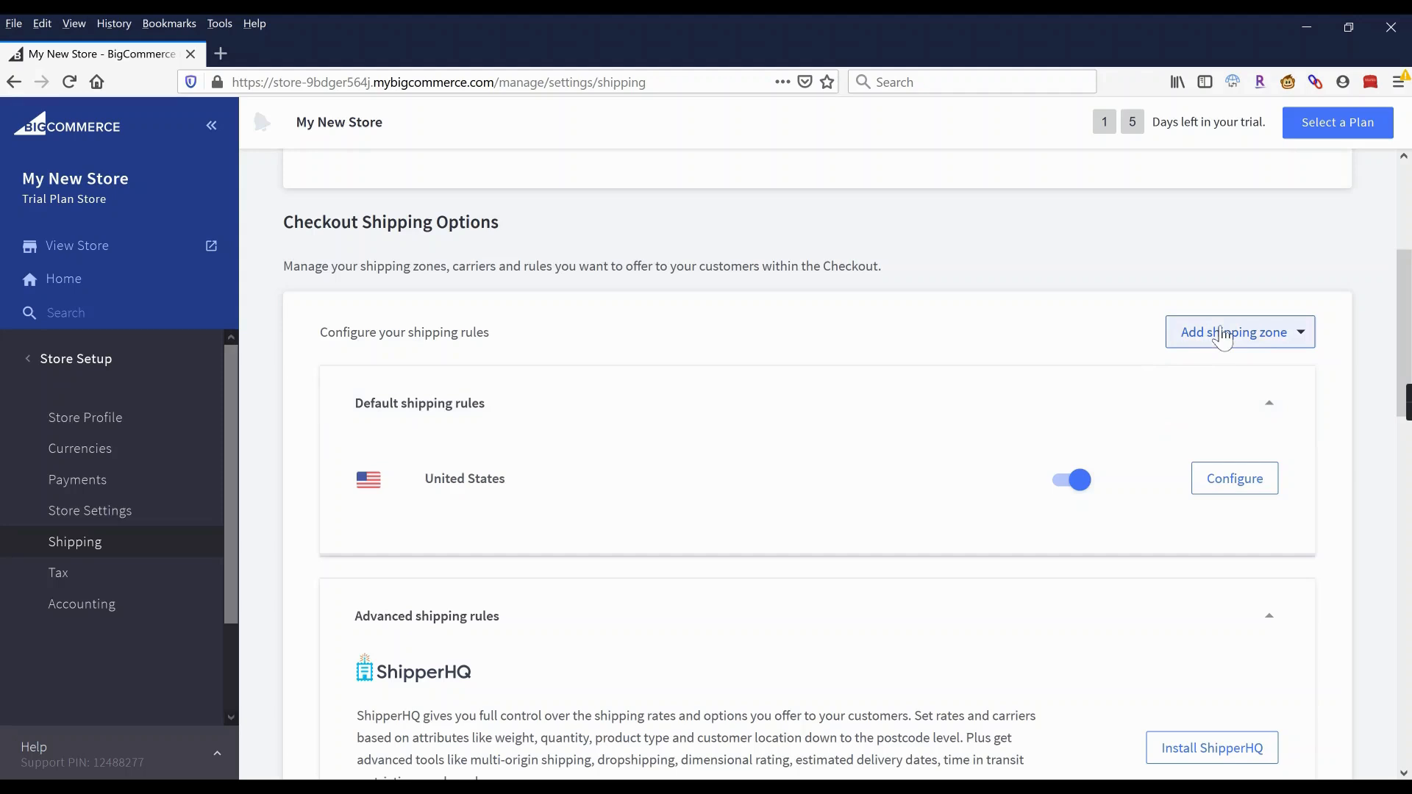
{"action": "left_click", "coordinate": [1222, 334]}
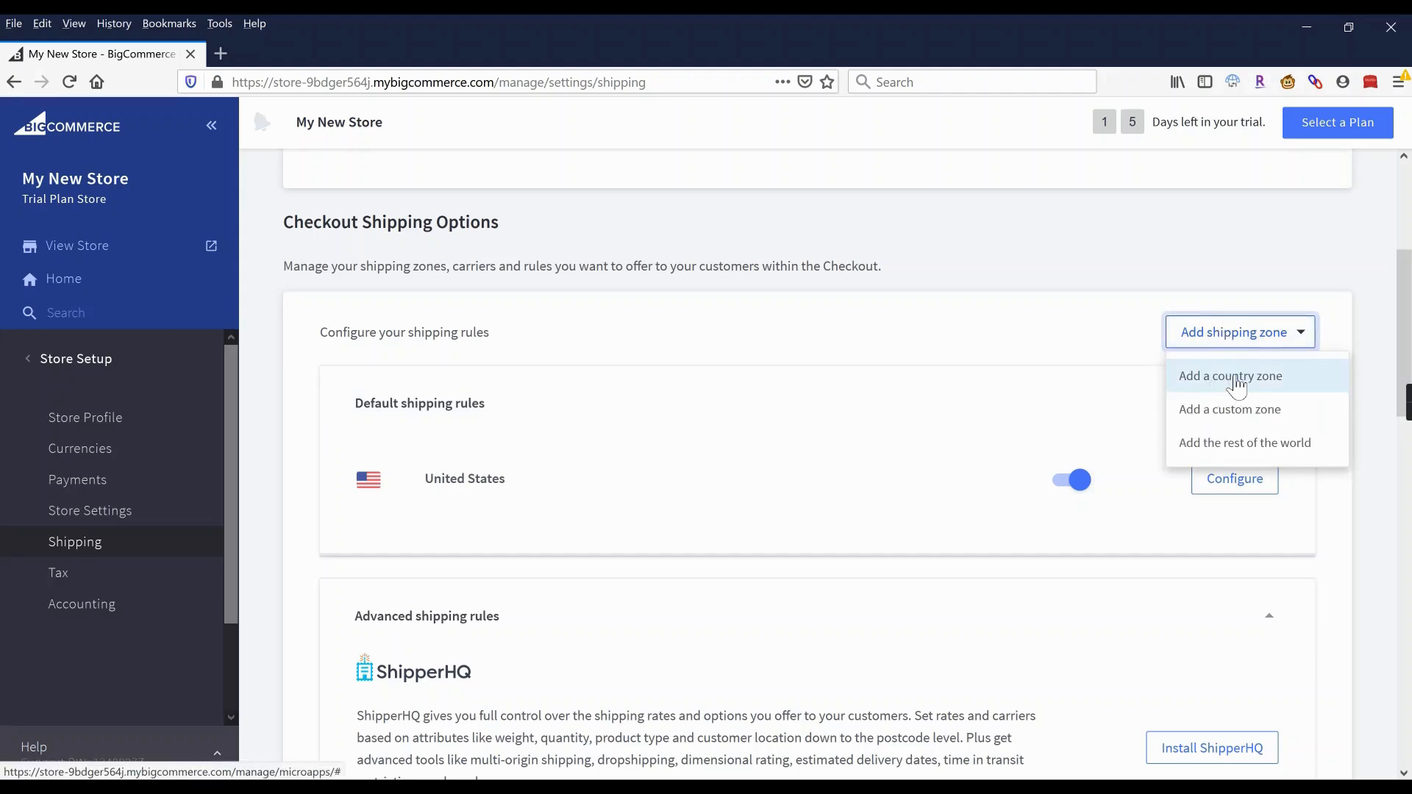
{"action": "left_click", "coordinate": [934, 334]}
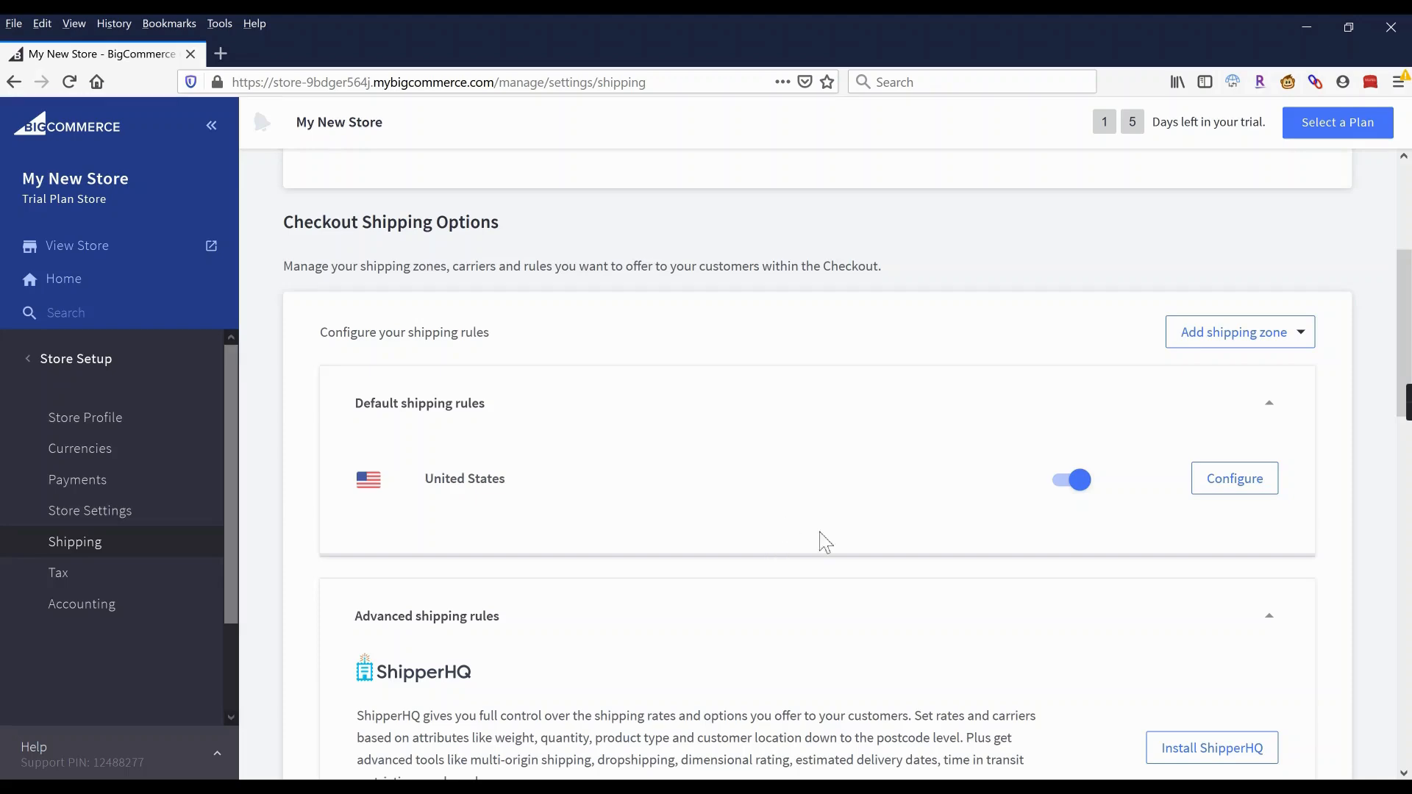
Review the United States zone's shipping options and start connecting USPS for real-time quotes.
{"action": "left_click", "coordinate": [1233, 486]}
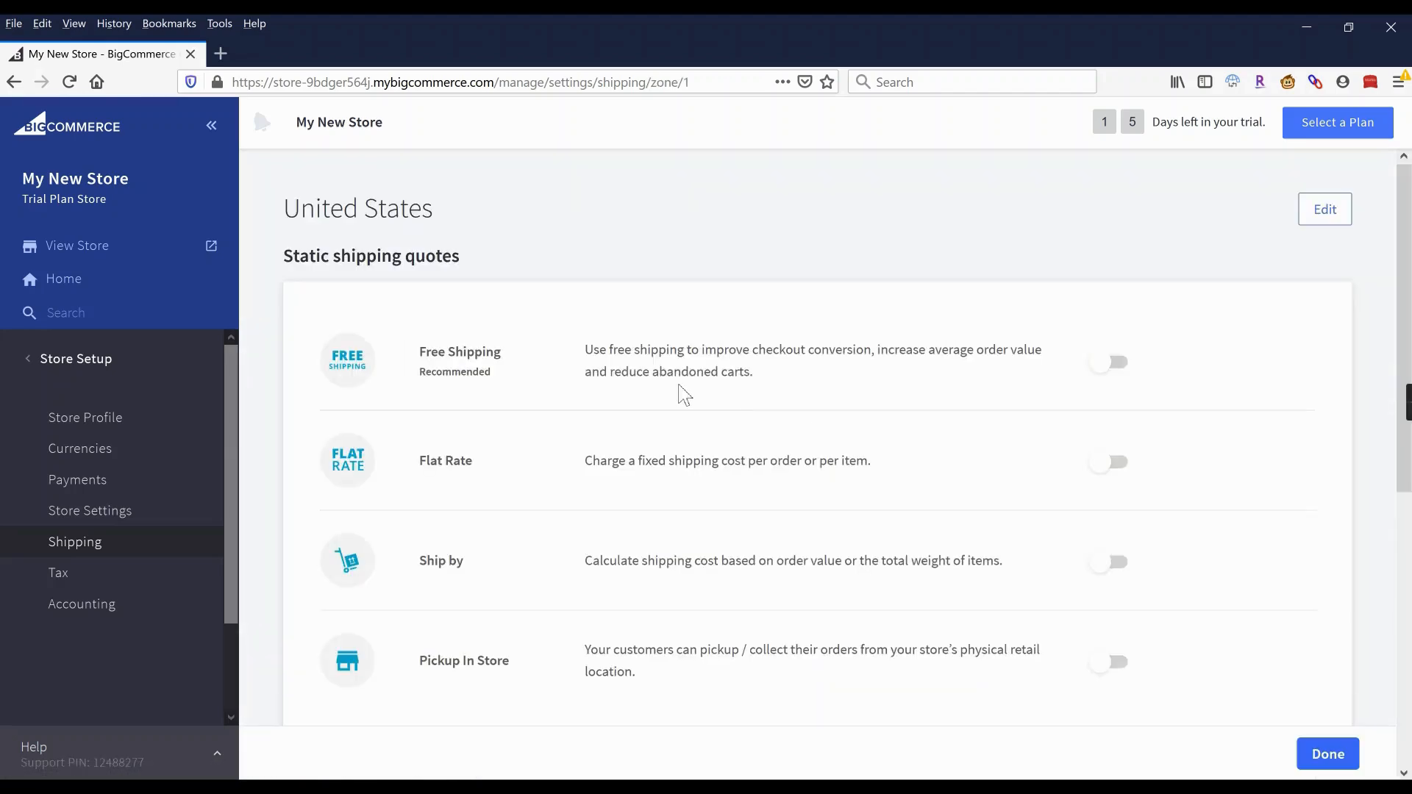
{"action": "scroll", "coordinate": [684, 395], "scroll_direction": "down", "scroll_amount": 6}
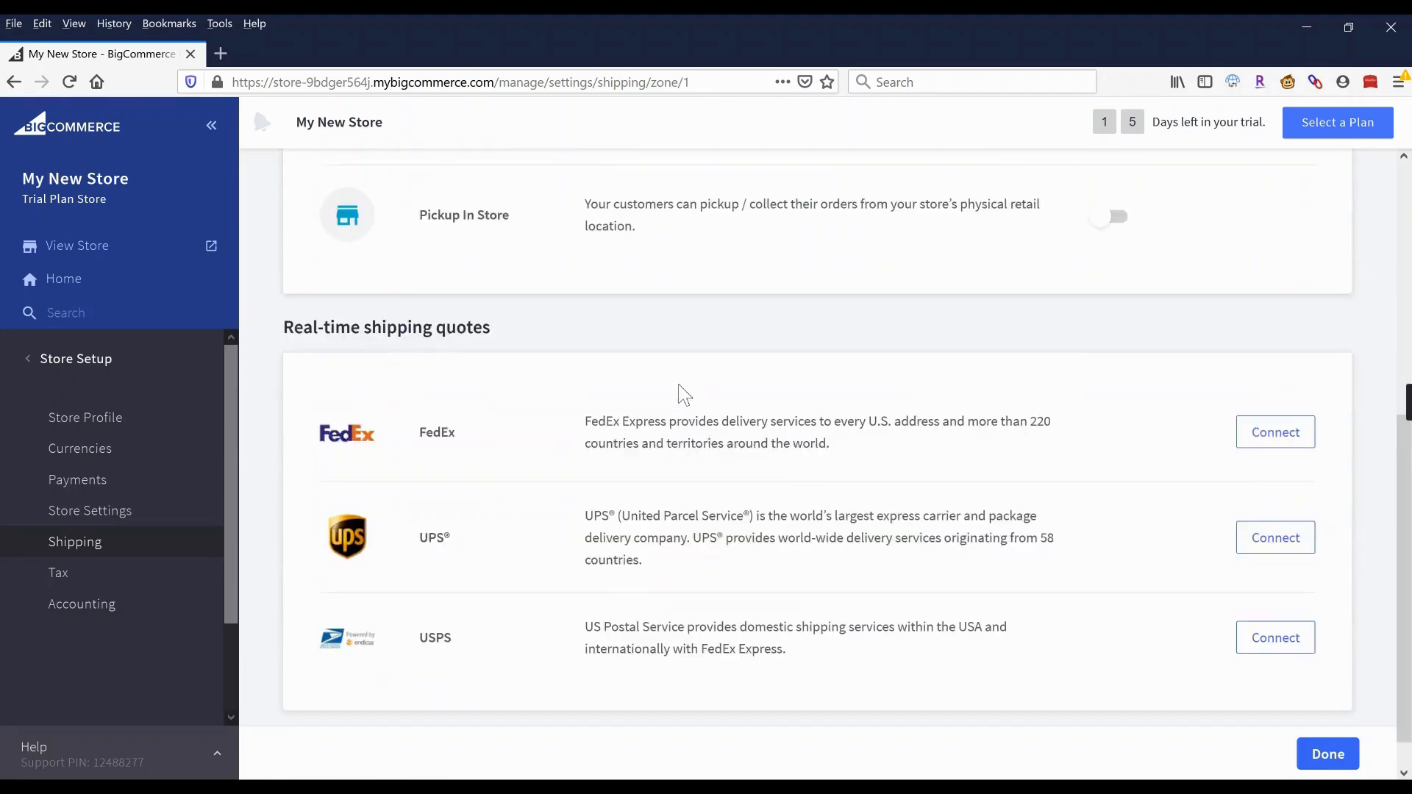
{"action": "scroll", "coordinate": [684, 395], "scroll_direction": "up", "scroll_amount": 4}
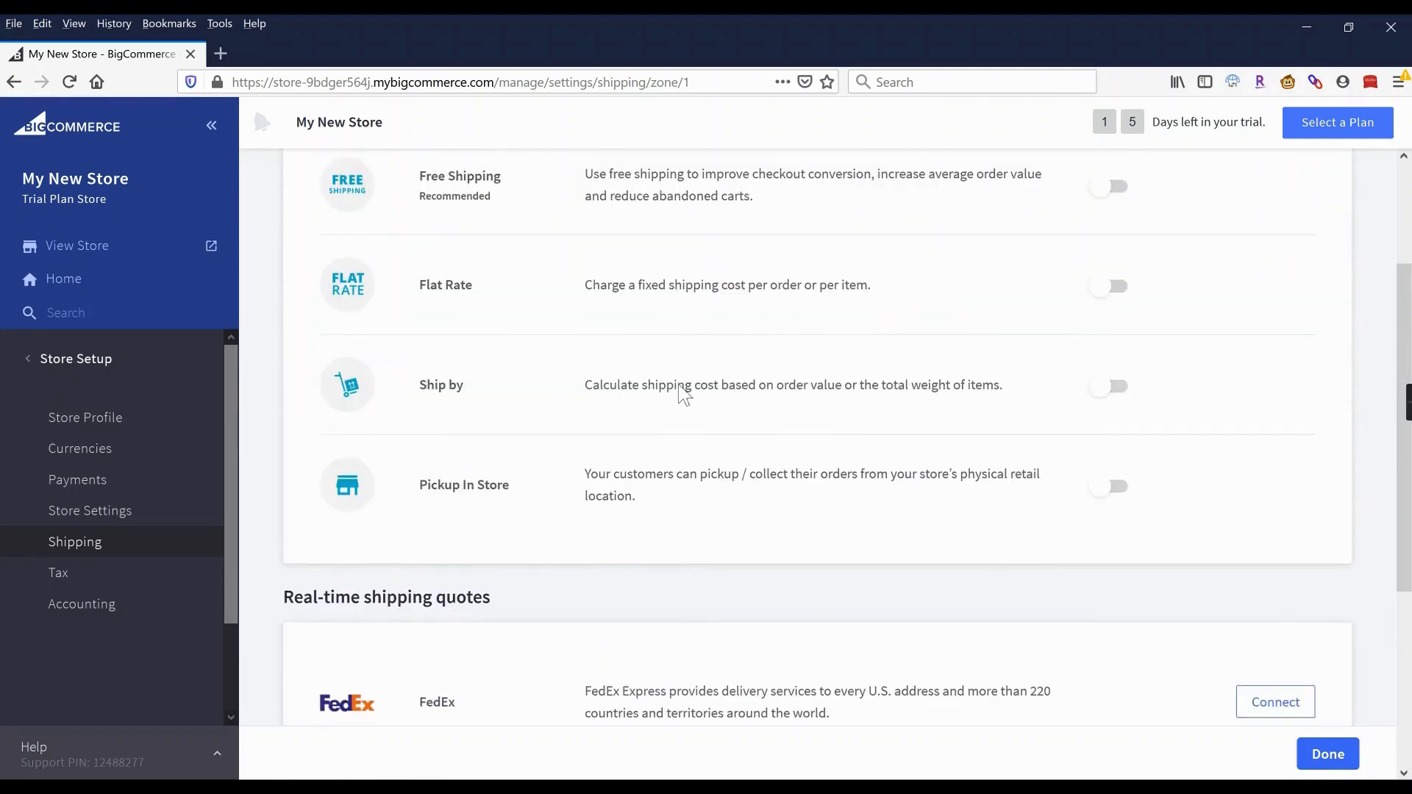
{"action": "scroll", "coordinate": [684, 395], "scroll_direction": "up", "scroll_amount": 1}
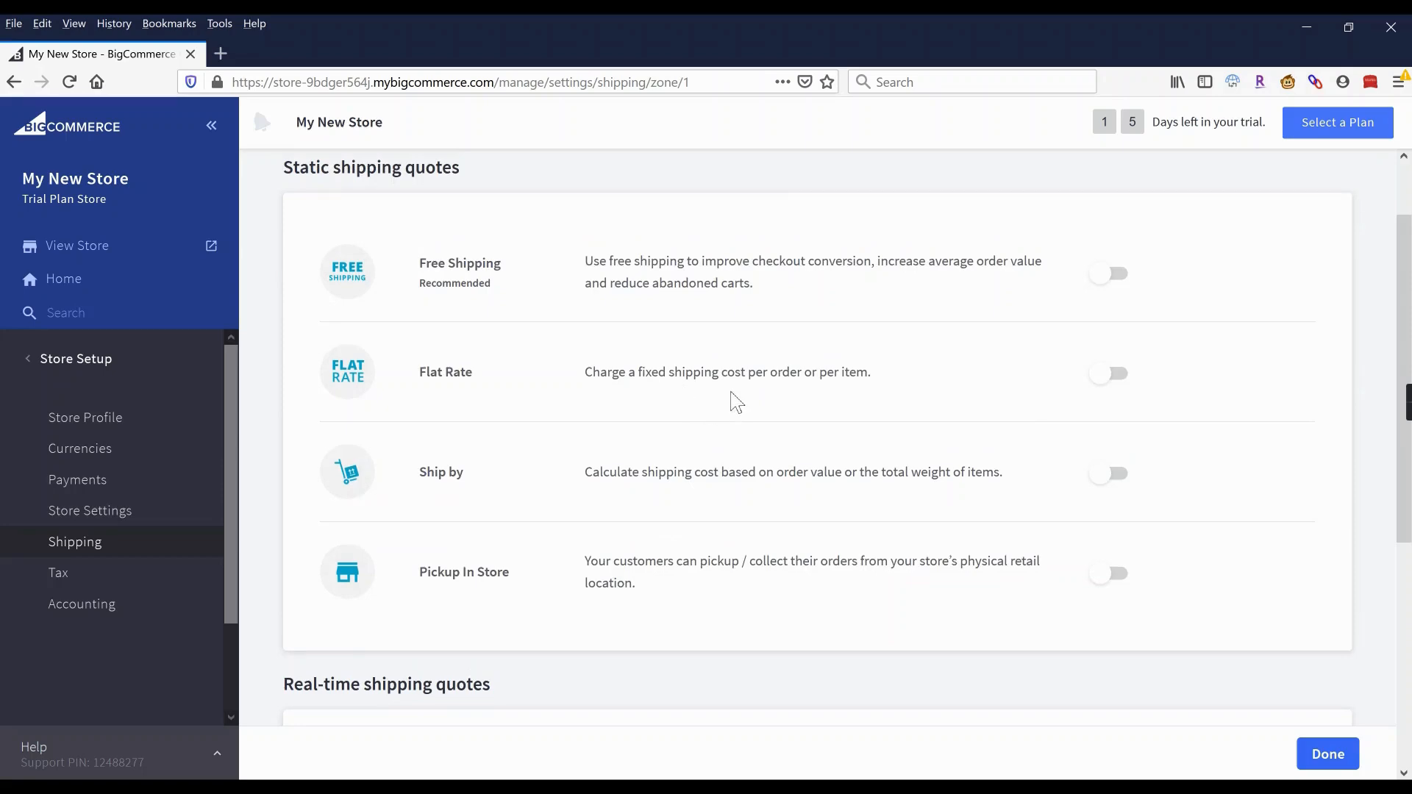
{"action": "scroll", "coordinate": [735, 373], "scroll_direction": "down", "scroll_amount": 3}
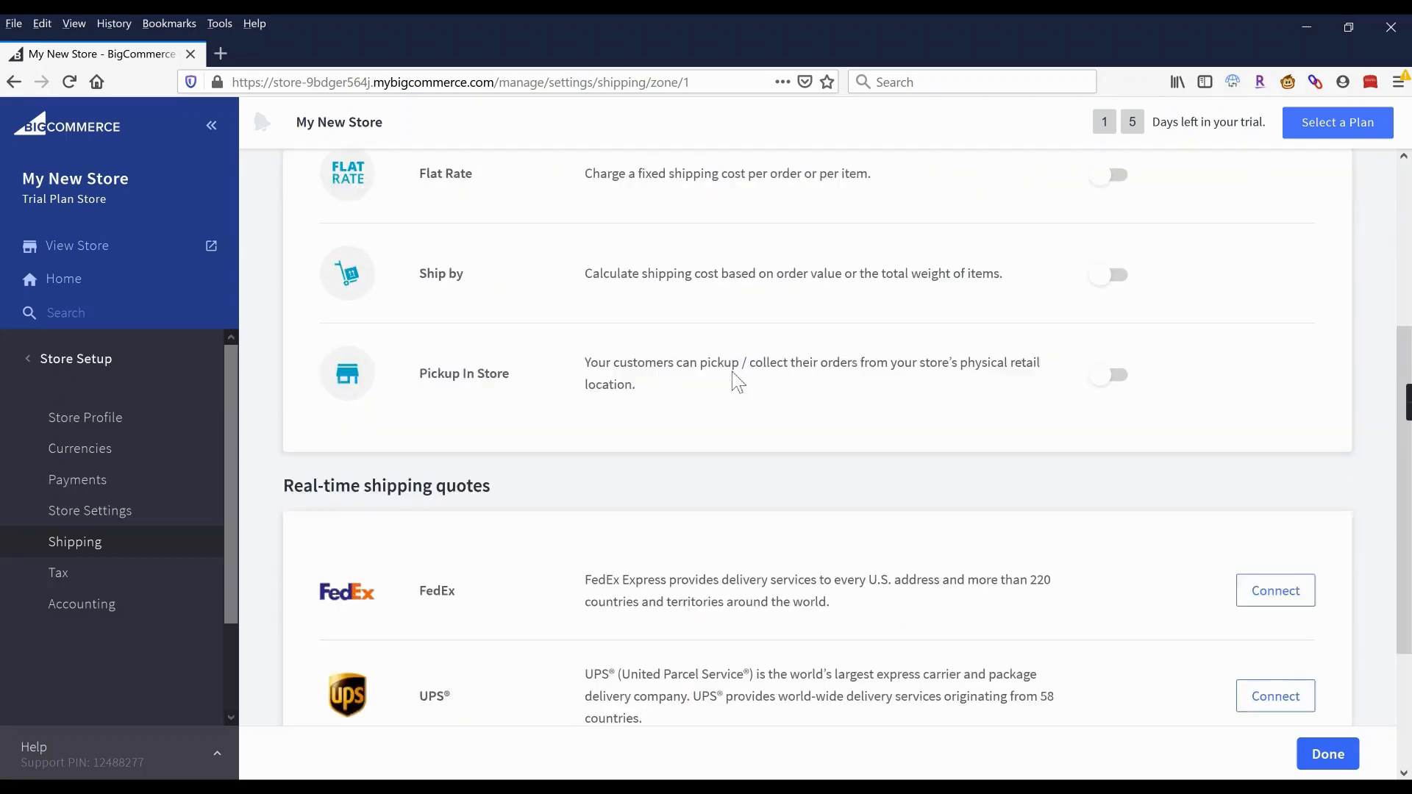
{"action": "scroll", "coordinate": [735, 379], "scroll_direction": "down", "scroll_amount": 3}
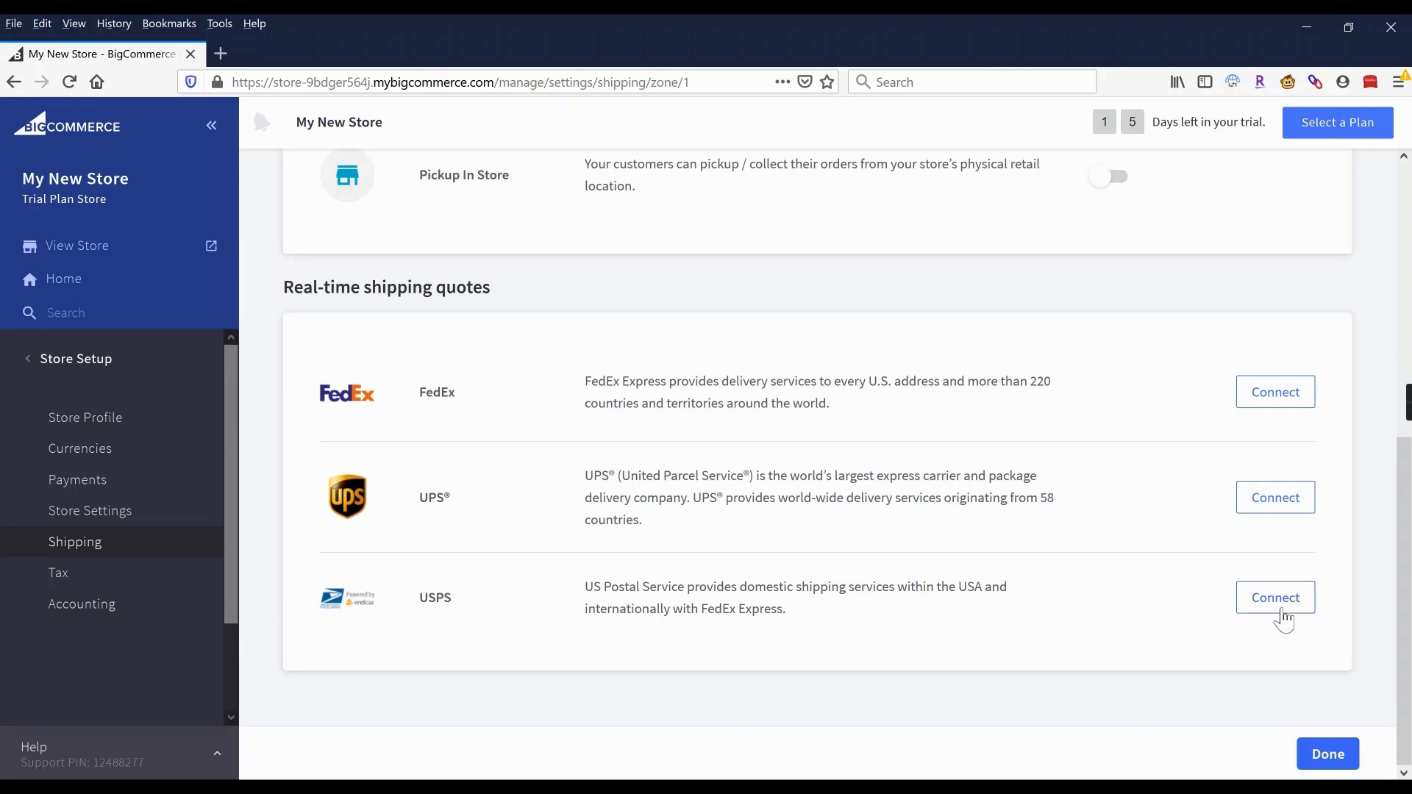
{"action": "left_click", "coordinate": [1275, 605]}
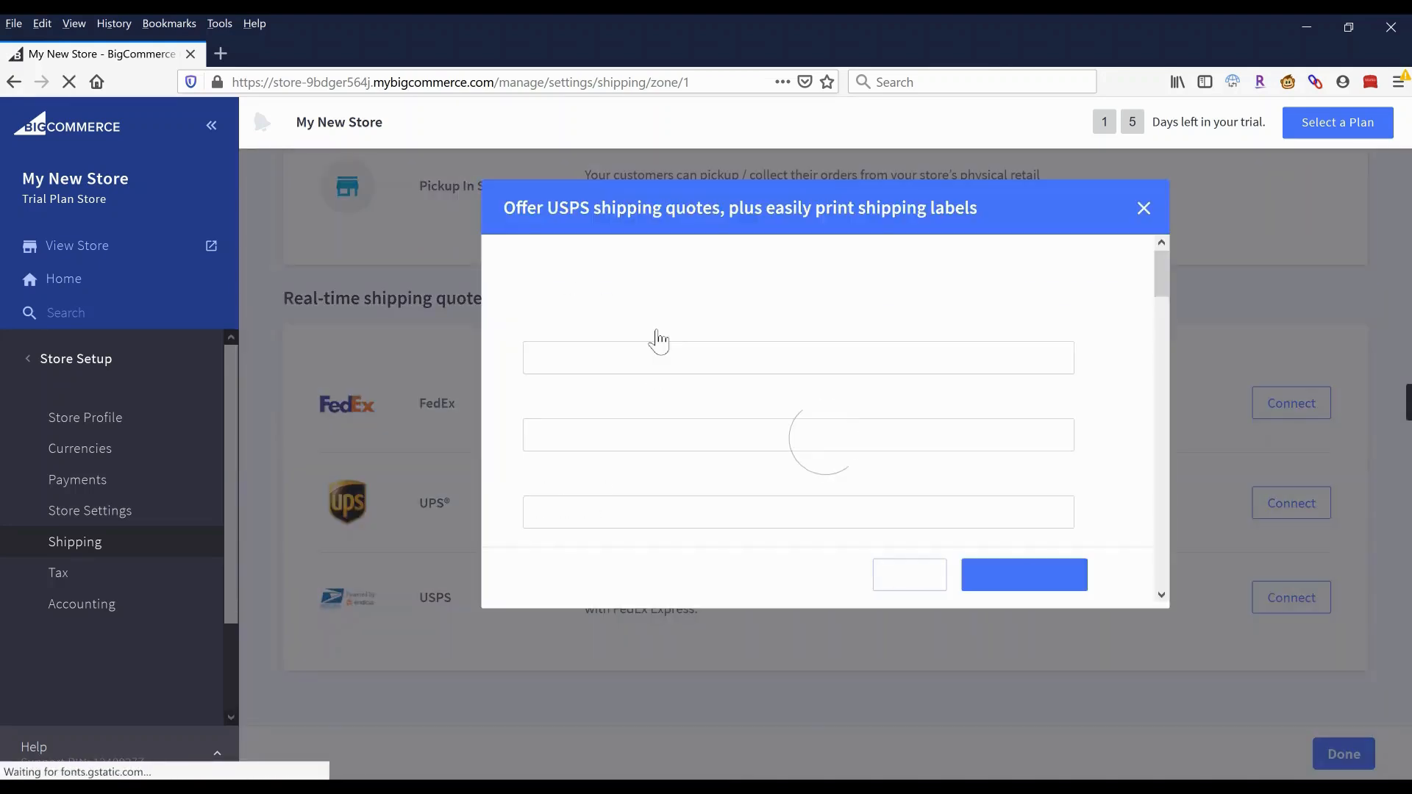
{"action": "scroll", "coordinate": [628, 358], "scroll_direction": "down", "scroll_amount": 5}
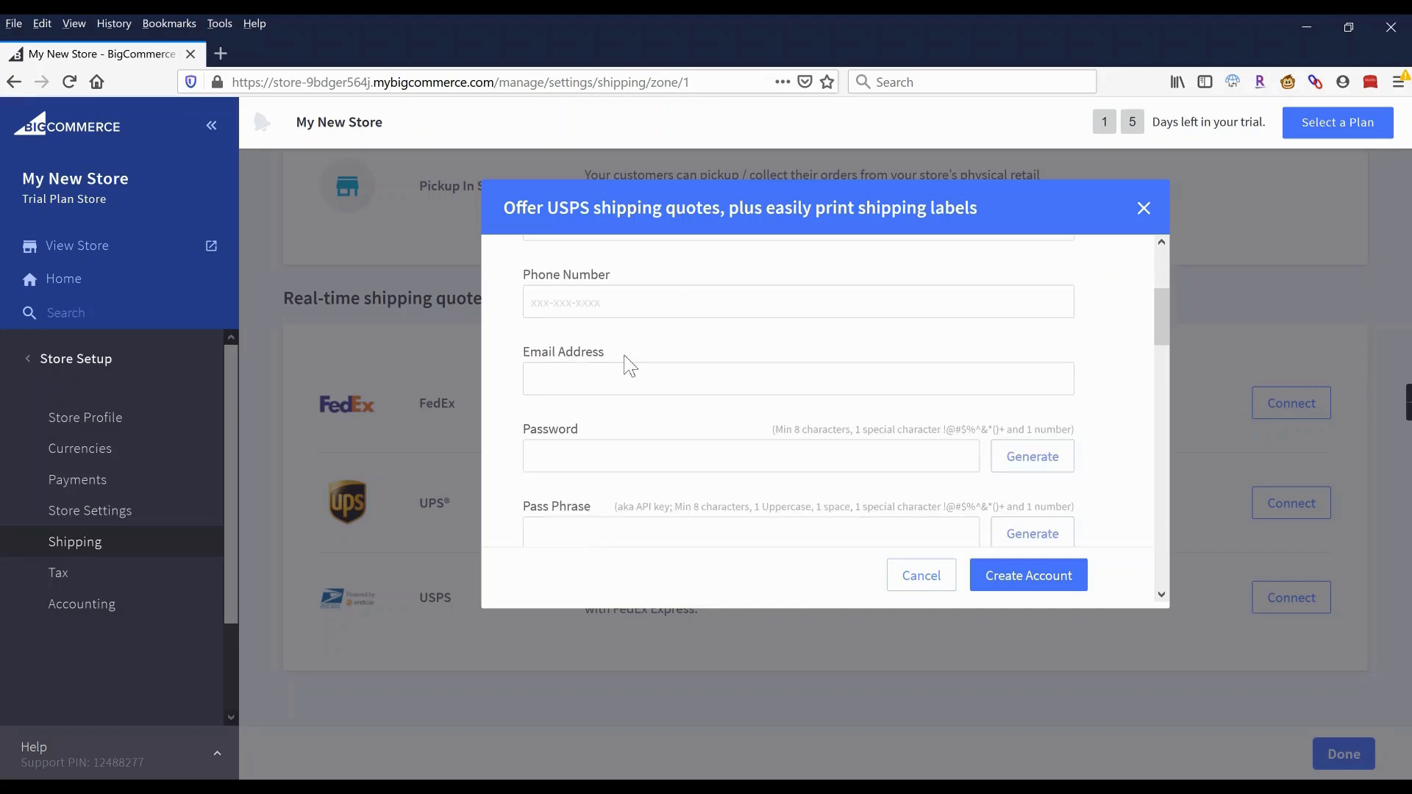
{"action": "scroll", "coordinate": [625, 358], "scroll_direction": "down", "scroll_amount": 4}
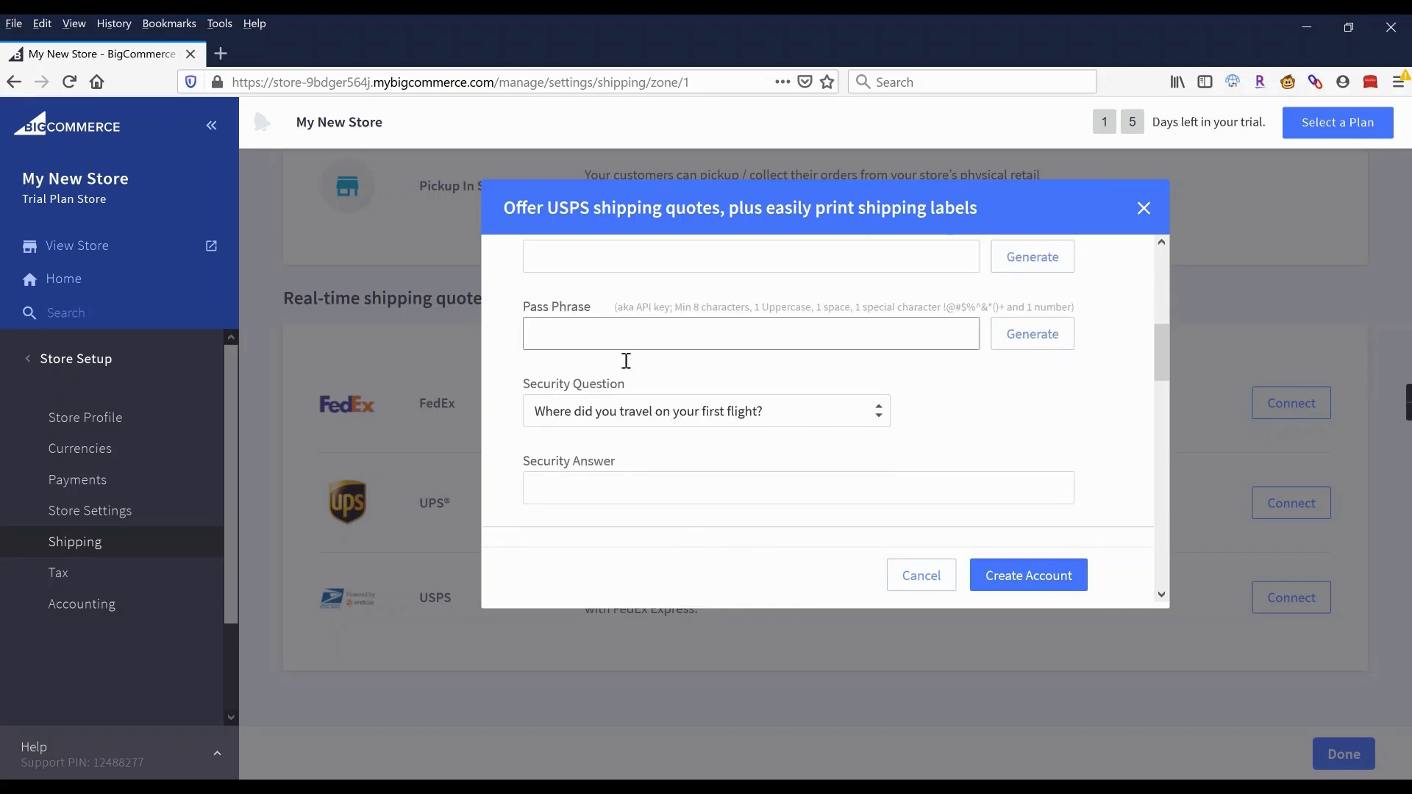
{"action": "scroll", "coordinate": [625, 360], "scroll_direction": "down", "scroll_amount": 6}
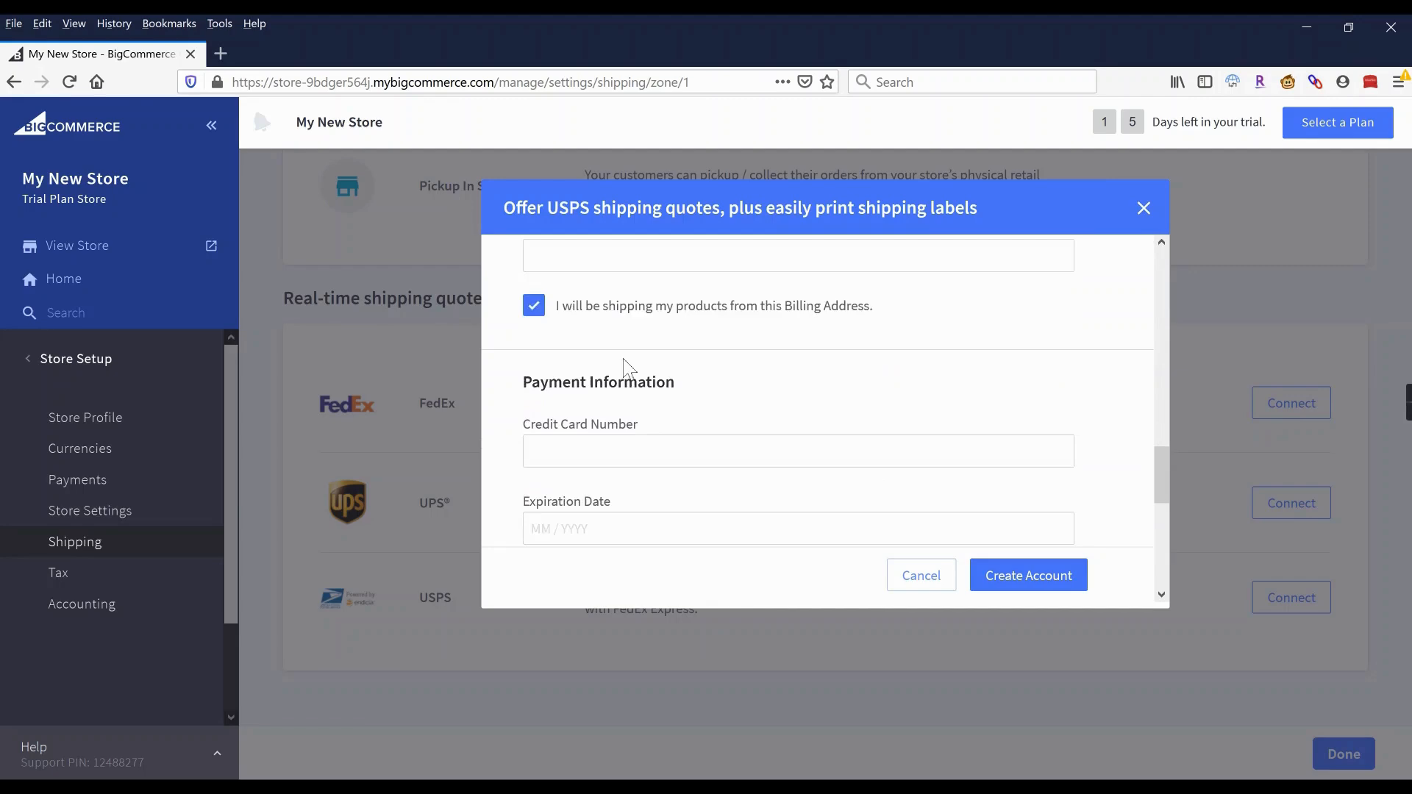
{"action": "scroll", "coordinate": [625, 361], "scroll_direction": "down", "scroll_amount": 2}
{"action": "scroll", "coordinate": [625, 365], "scroll_direction": "up", "scroll_amount": 4}
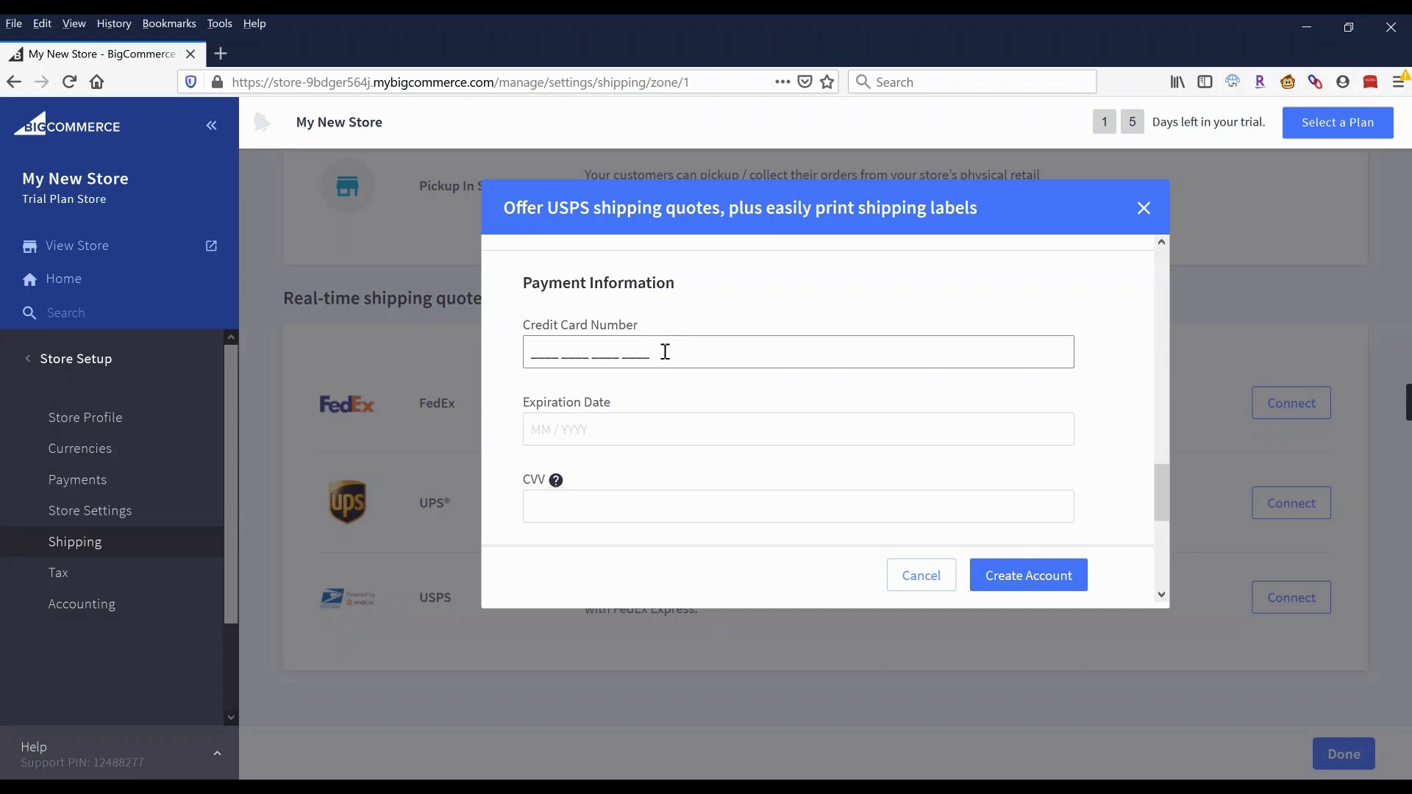
{"action": "scroll", "coordinate": [665, 352], "scroll_direction": "down", "scroll_amount": 3}
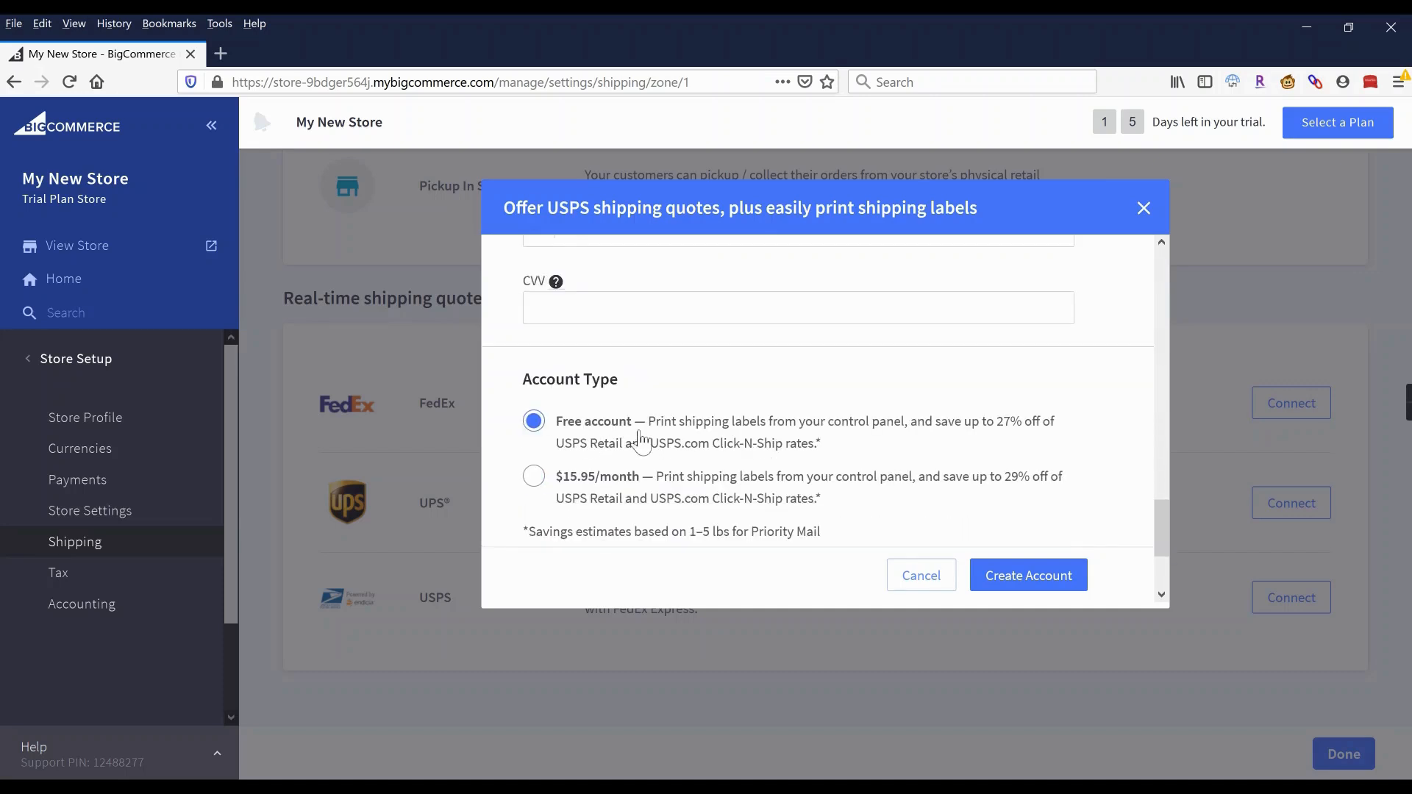
{"action": "scroll", "coordinate": [642, 441], "scroll_direction": "down", "scroll_amount": 3}
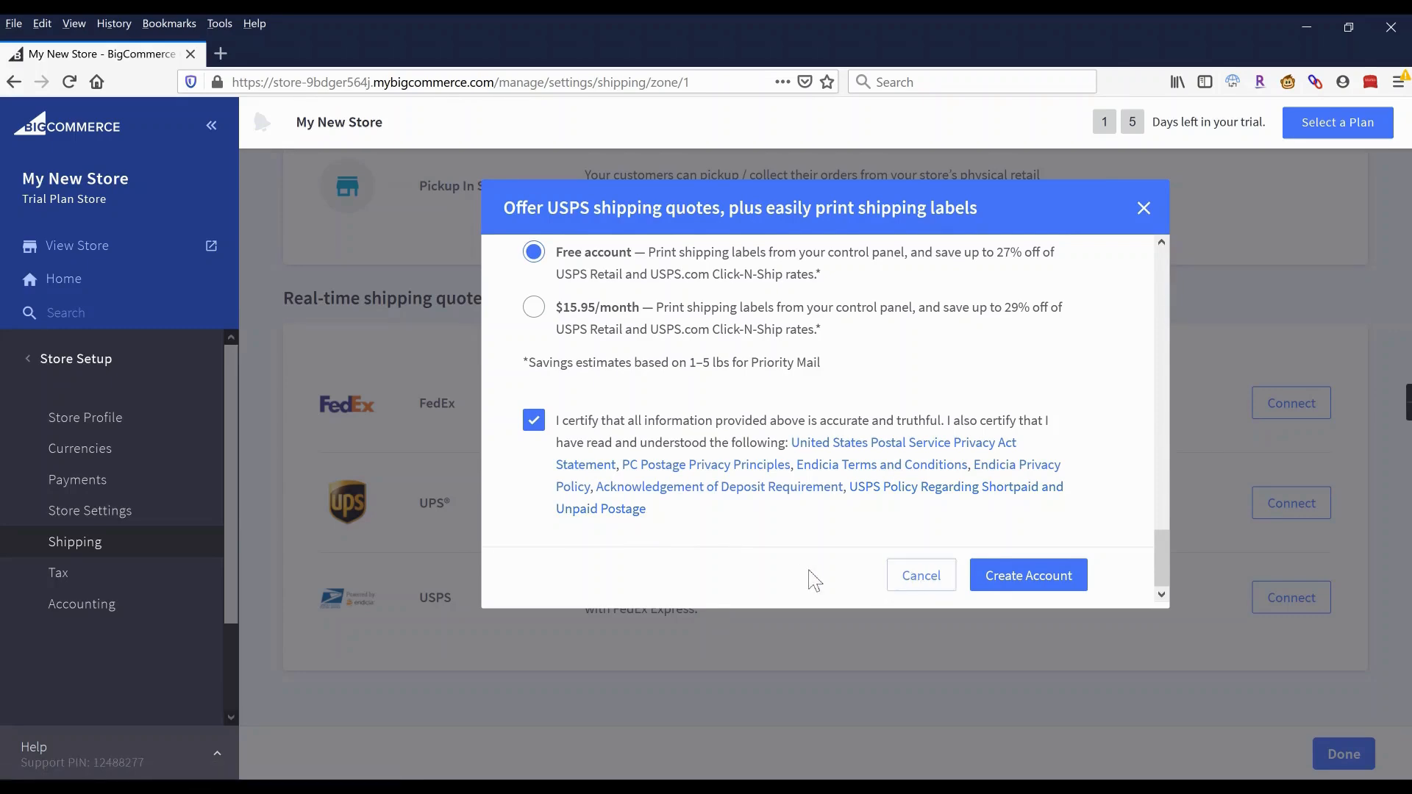
{"action": "left_click", "coordinate": [922, 578]}
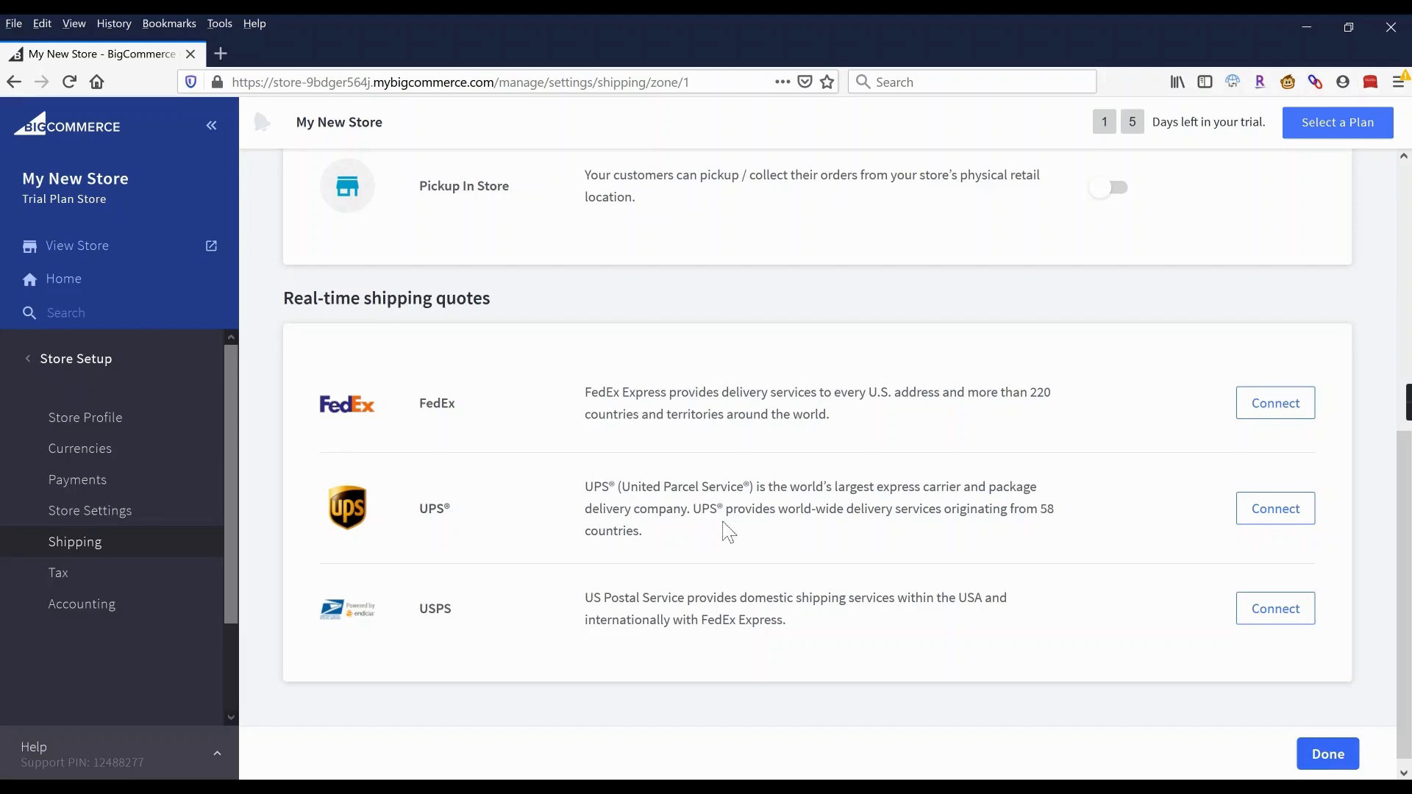
Enable free shipping over $30 on the discounted subtotal, excluding fixed-shipping-cost products.
{"action": "scroll", "coordinate": [728, 531], "scroll_direction": "up", "scroll_amount": 6}
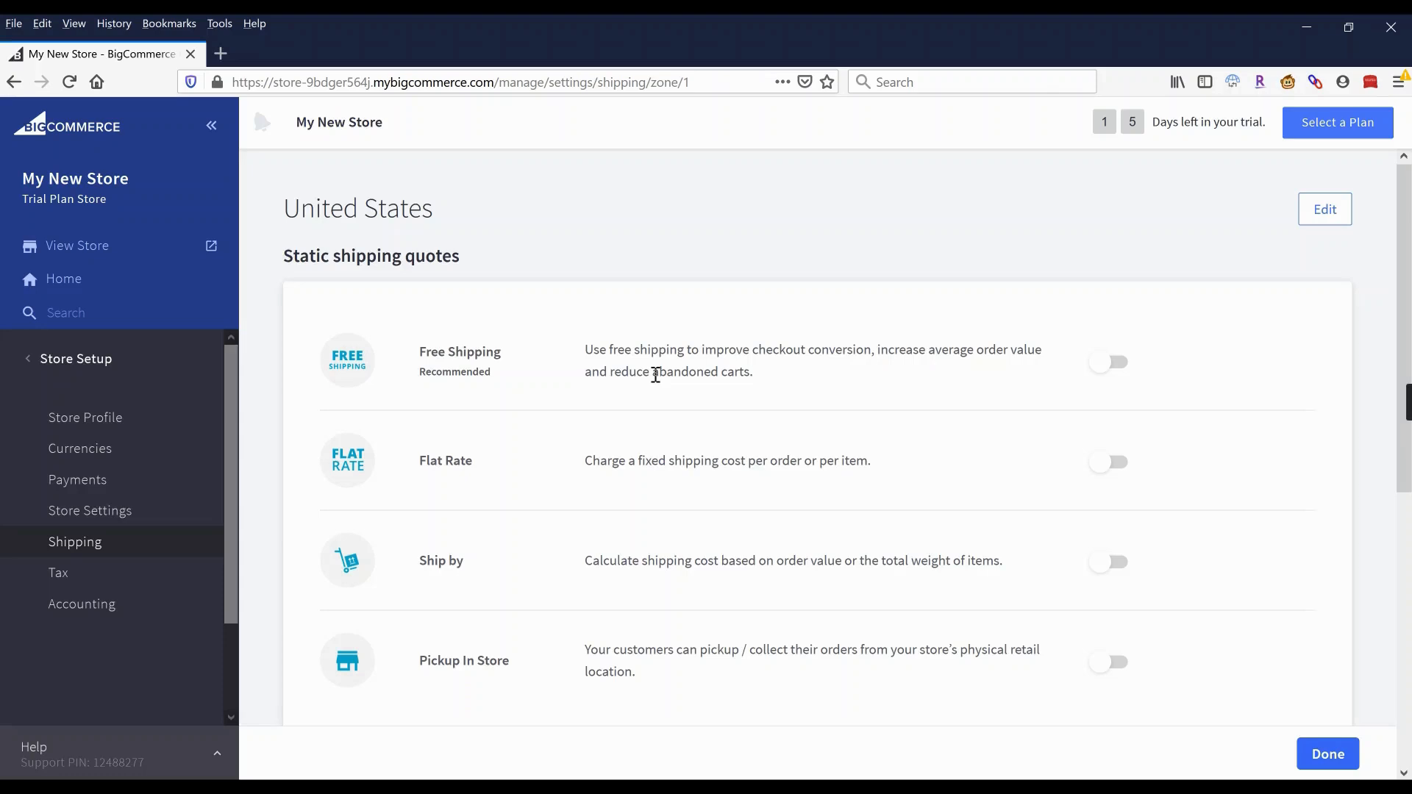
{"action": "left_click", "coordinate": [1111, 362]}
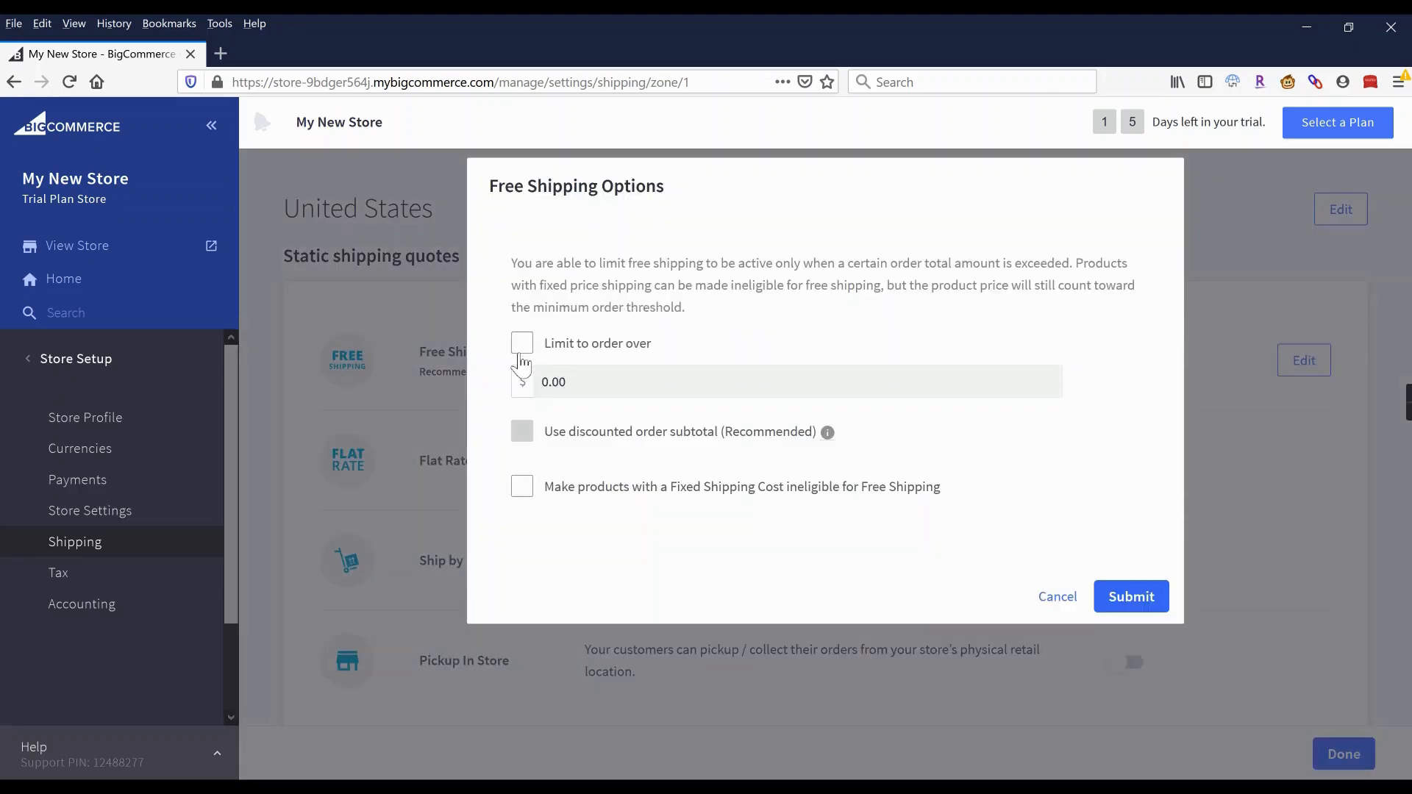
{"action": "left_click", "coordinate": [522, 345]}
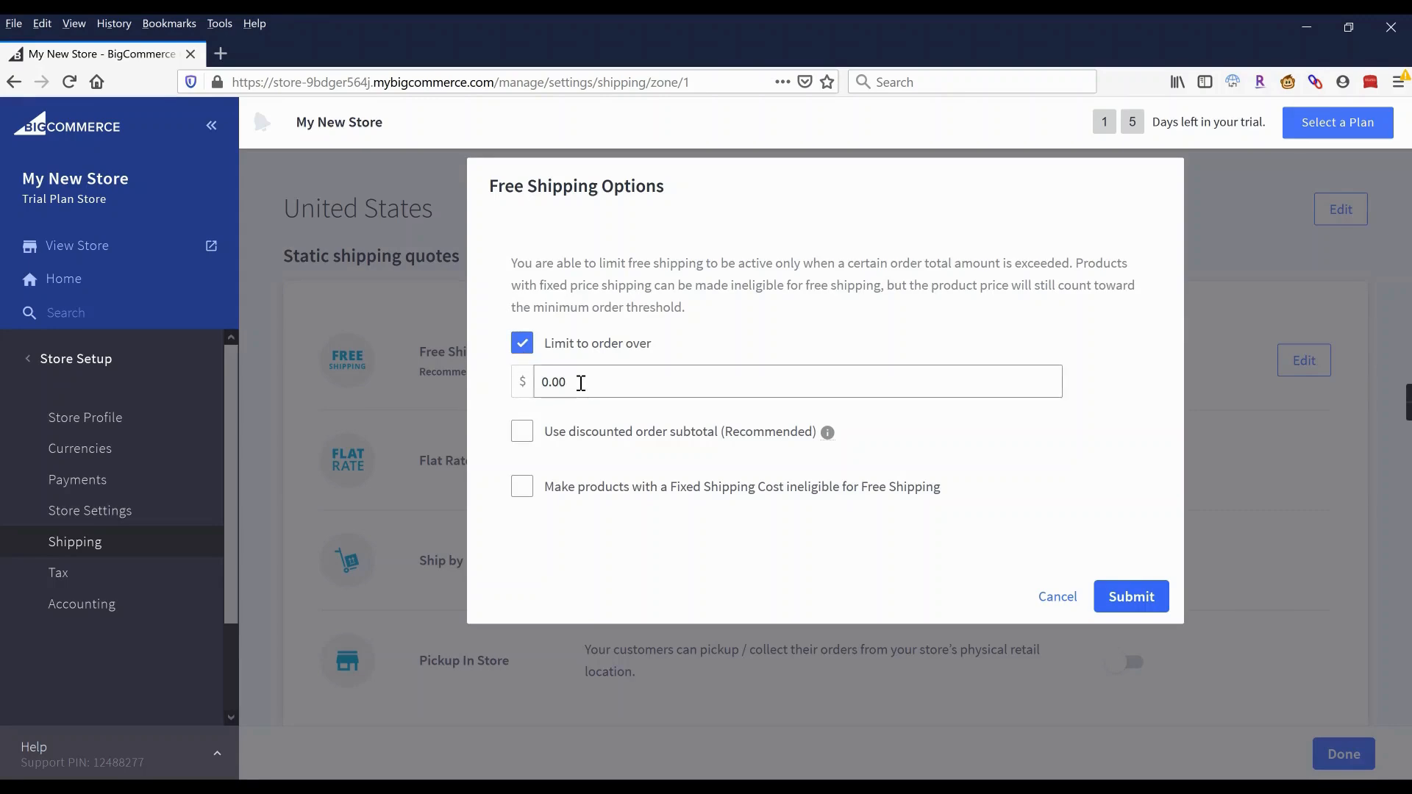
{"action": "left_click_drag", "start_coordinate": [539, 385], "coordinate": [570, 394]}
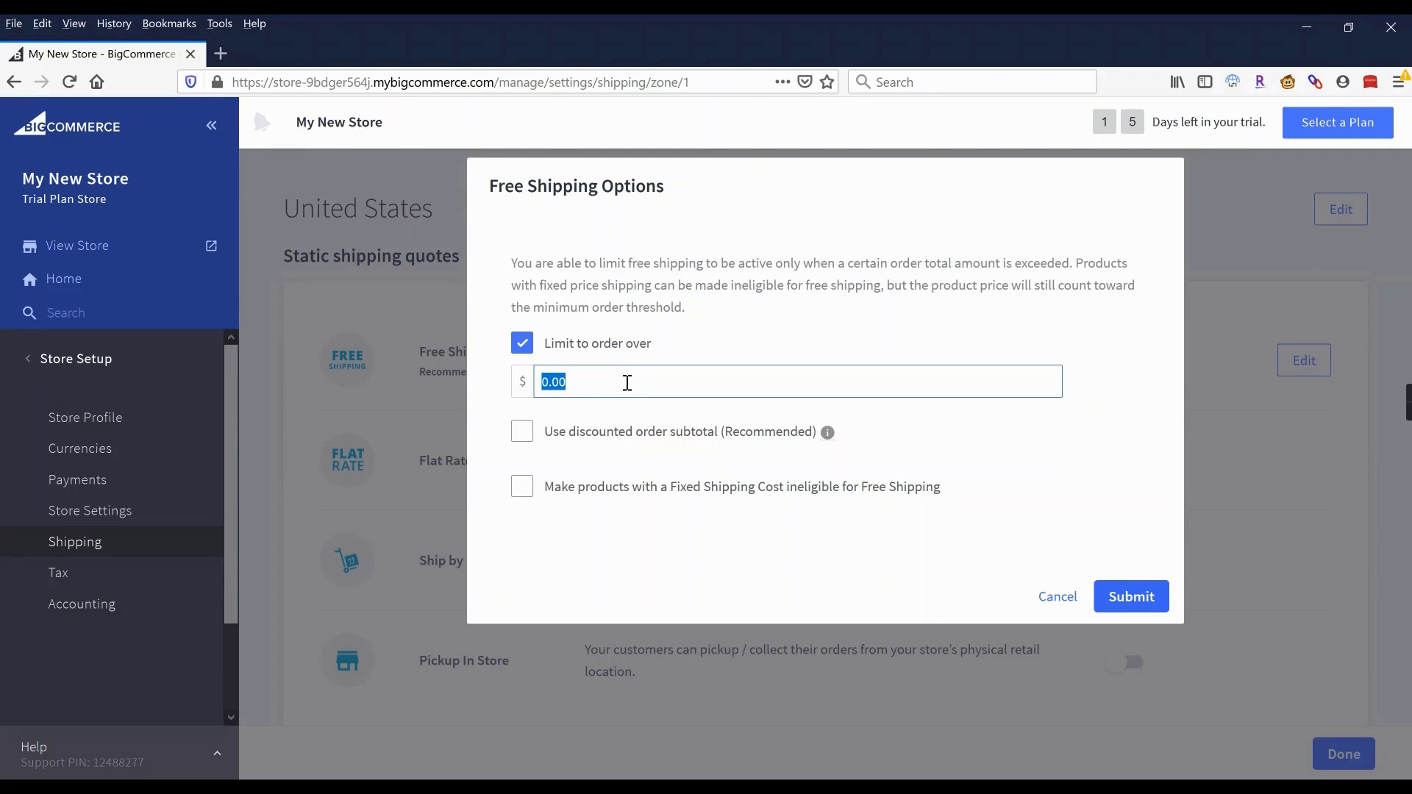
{"action": "type", "text": "75"}
{"action": "key", "text": "ctrl+a"}
{"action": "type", "text": "30"}
{"action": "left_click", "coordinate": [521, 441]}
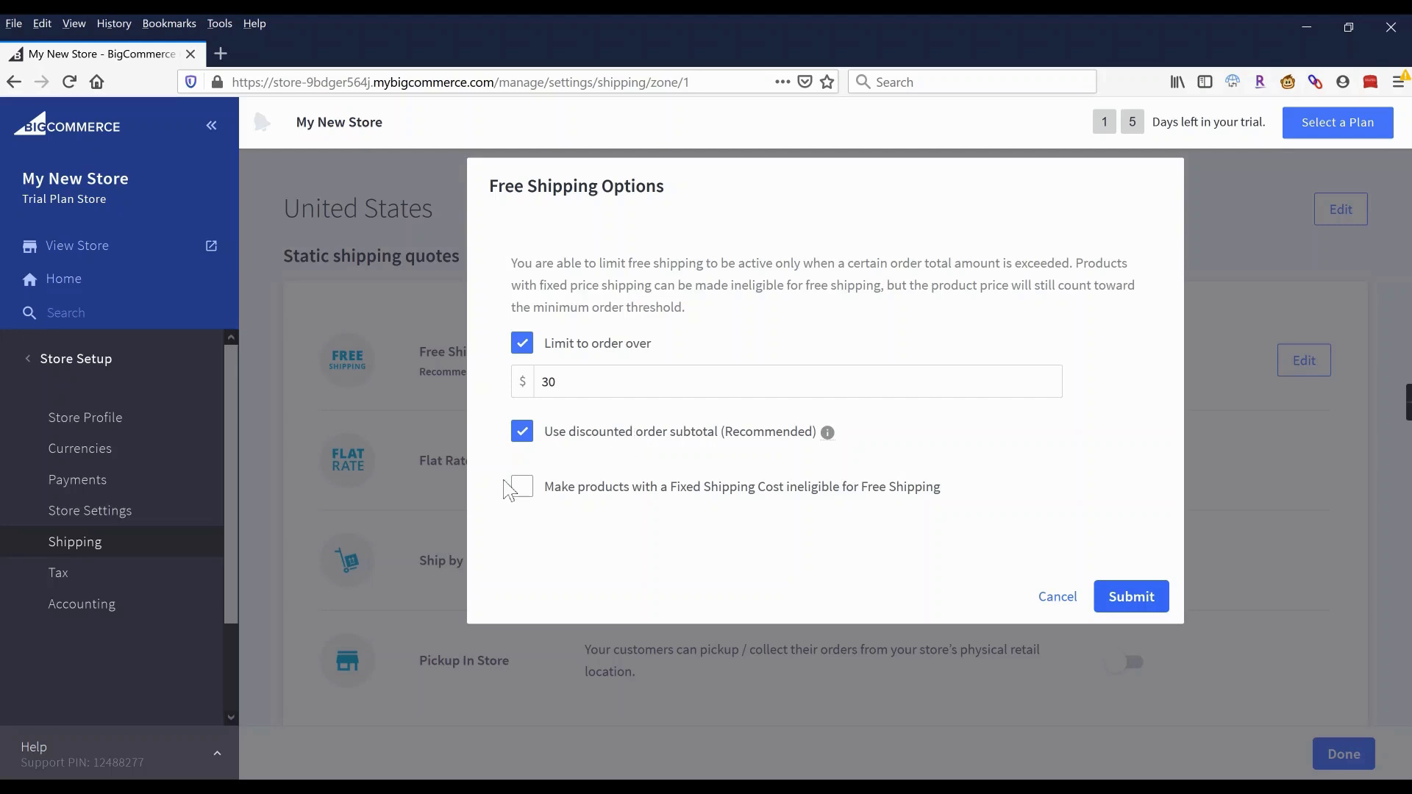
{"action": "left_click", "coordinate": [524, 489]}
{"action": "left_click", "coordinate": [1136, 603]}
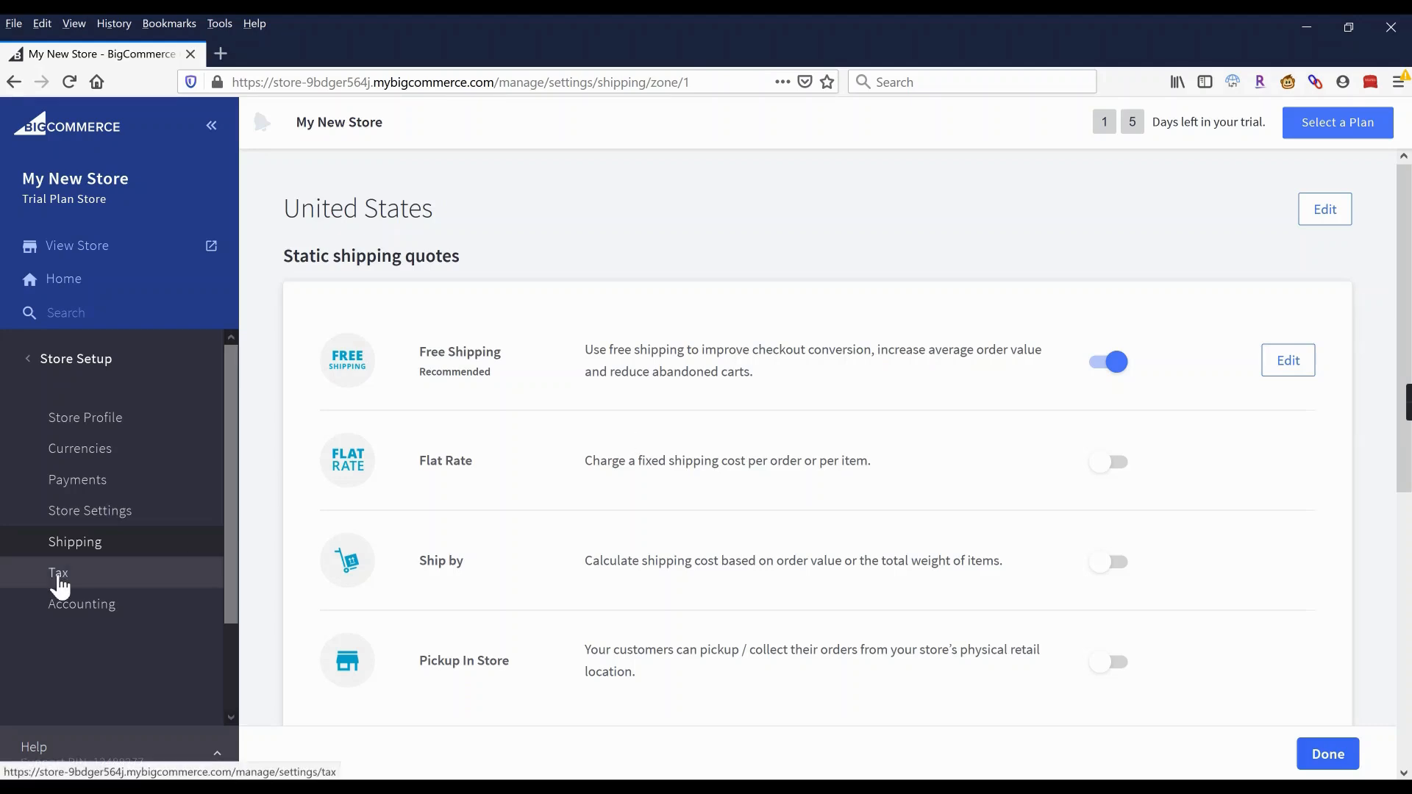
In Tax settings, begin Avalara AvaTax setup and follow the create-account link.
{"action": "left_click", "coordinate": [59, 580]}
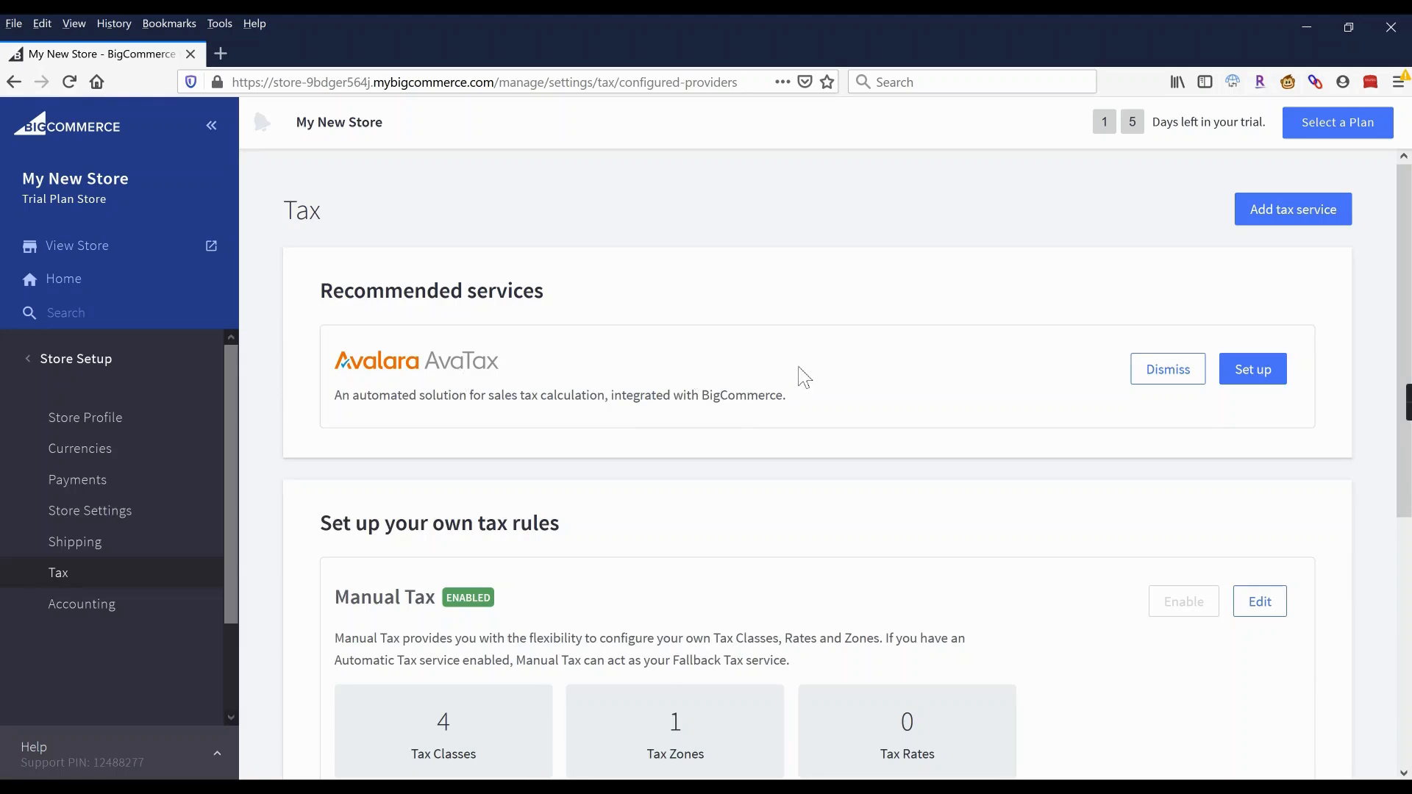
{"action": "left_click", "coordinate": [1253, 371]}
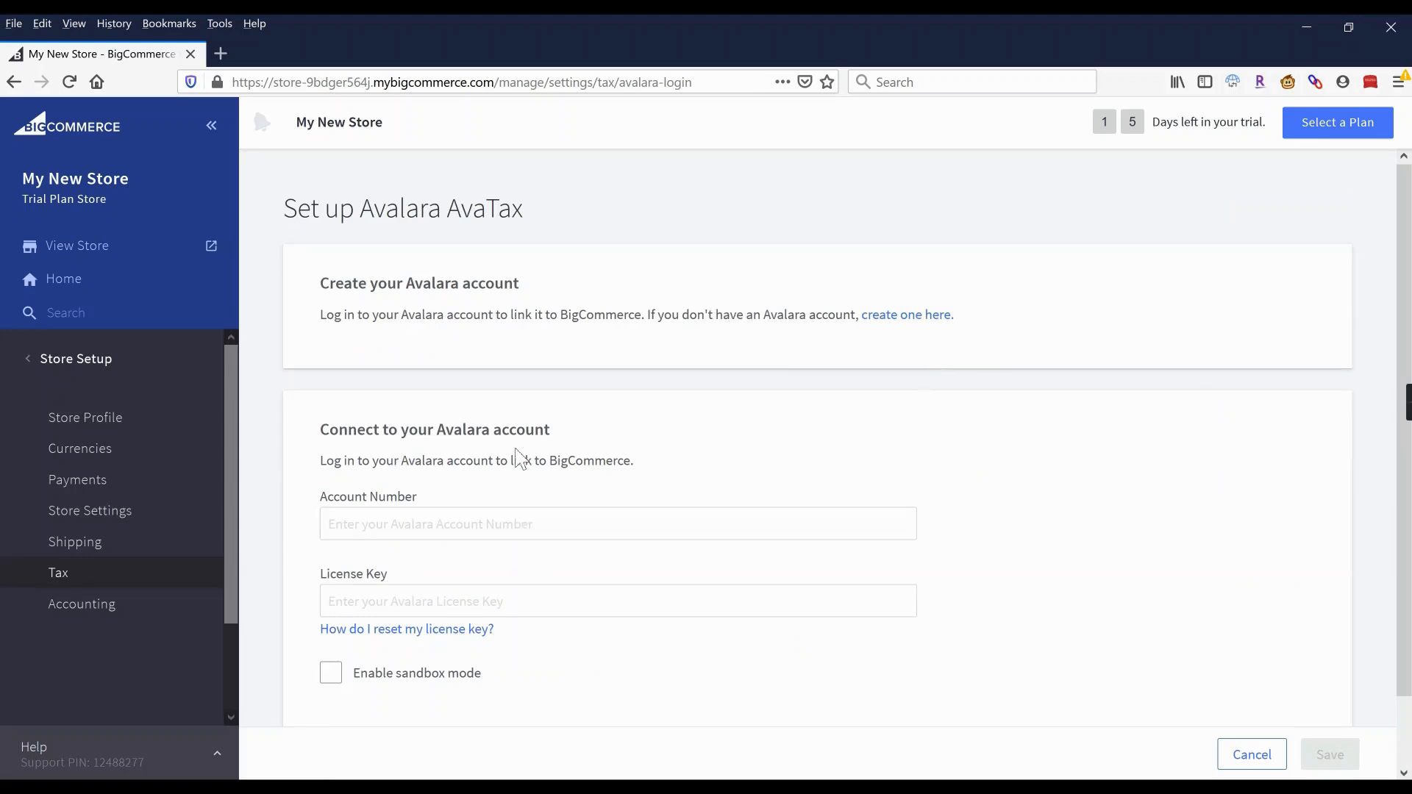
{"action": "left_click", "coordinate": [900, 323]}
{"action": "left_click", "coordinate": [1328, 135]}
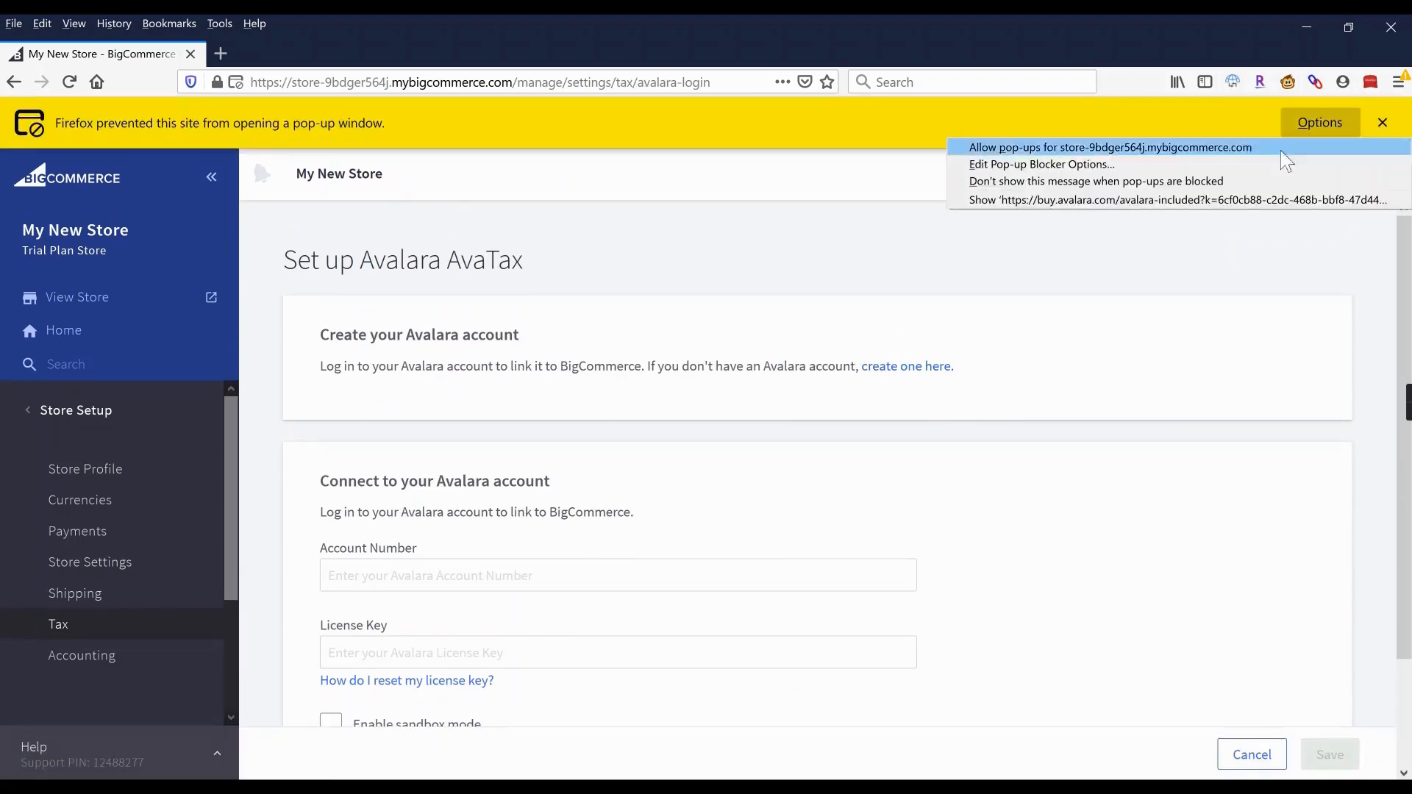
{"action": "left_click", "coordinate": [1251, 199]}
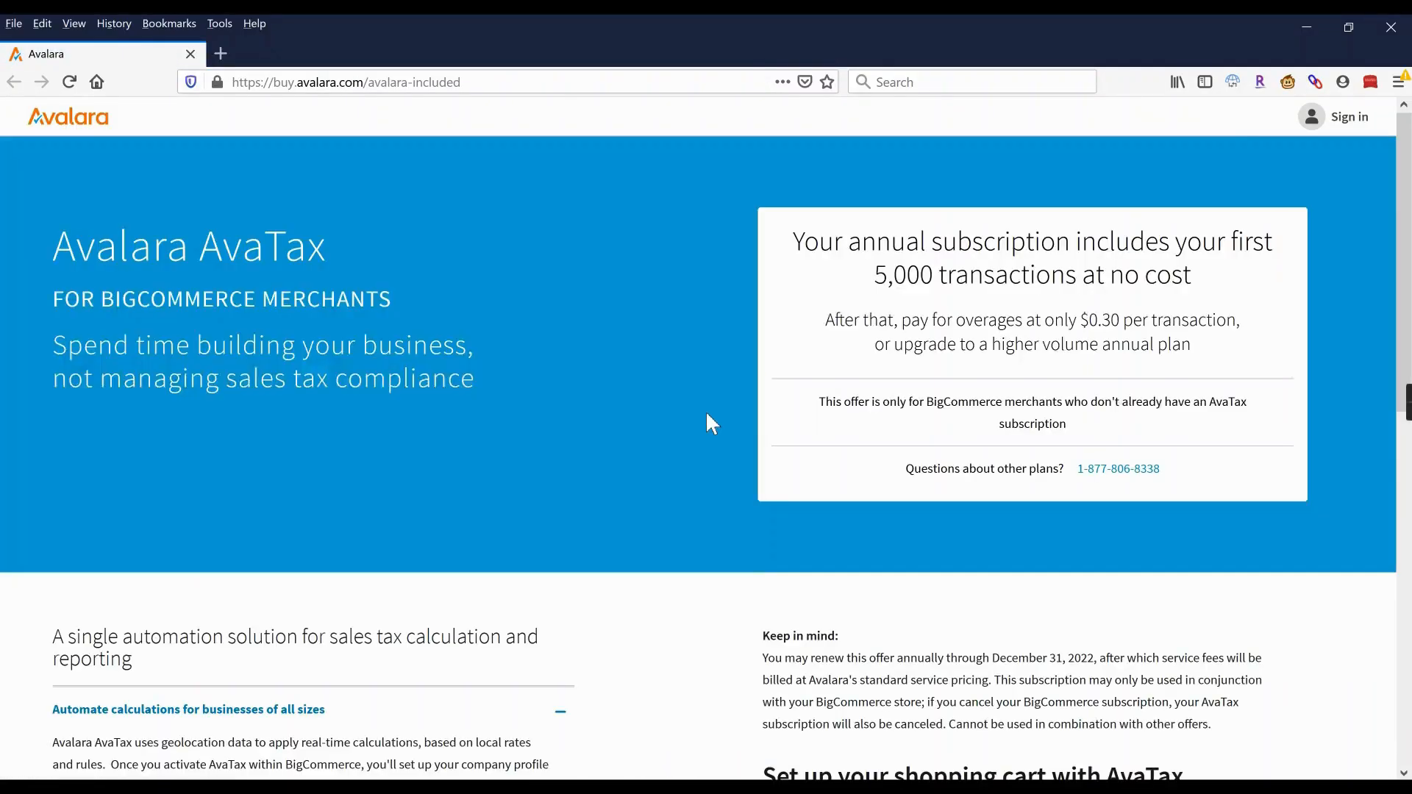
{"action": "scroll", "coordinate": [712, 424], "scroll_direction": "down", "scroll_amount": 4}
{"action": "scroll", "coordinate": [710, 421], "scroll_direction": "down", "scroll_amount": 3}
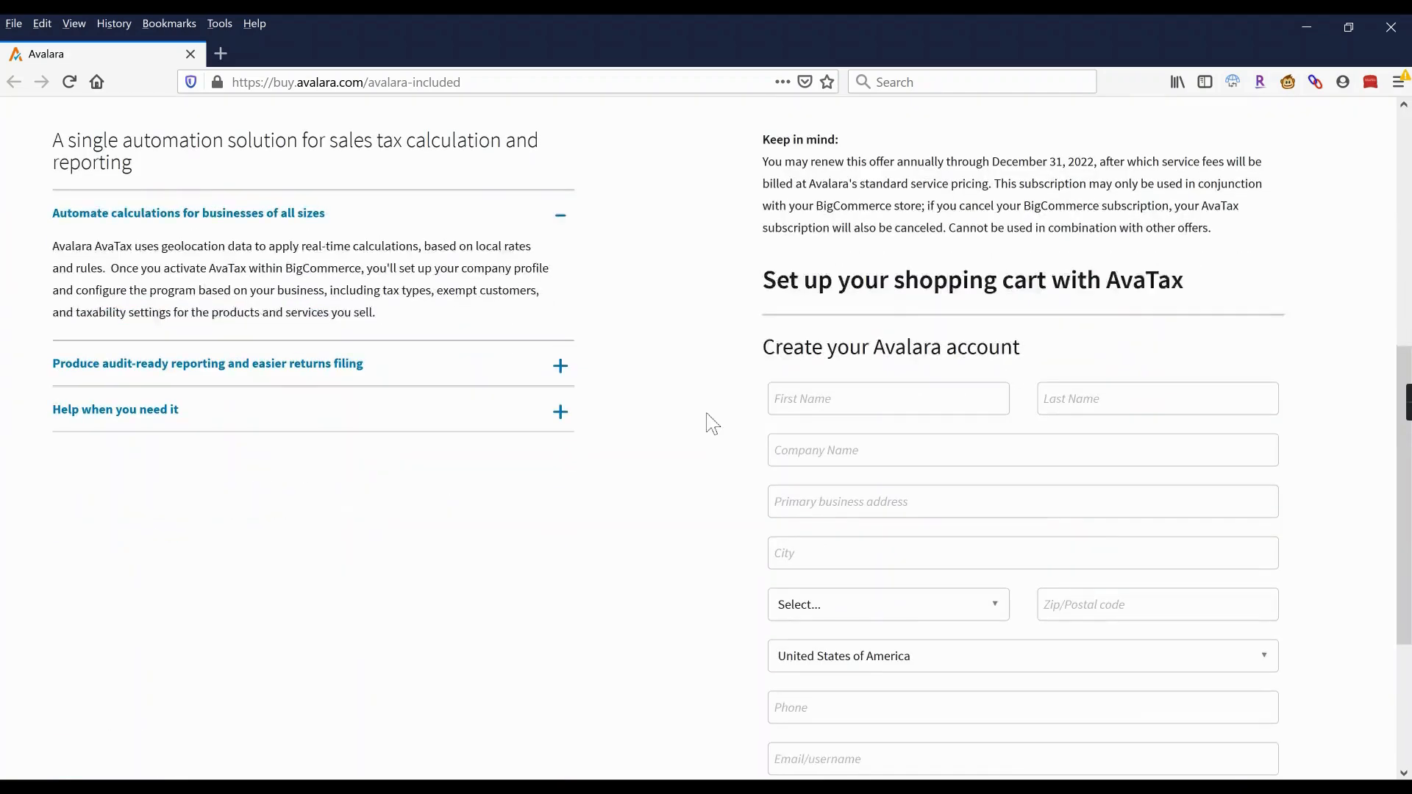
{"action": "scroll", "coordinate": [854, 384], "scroll_direction": "down", "scroll_amount": 3}
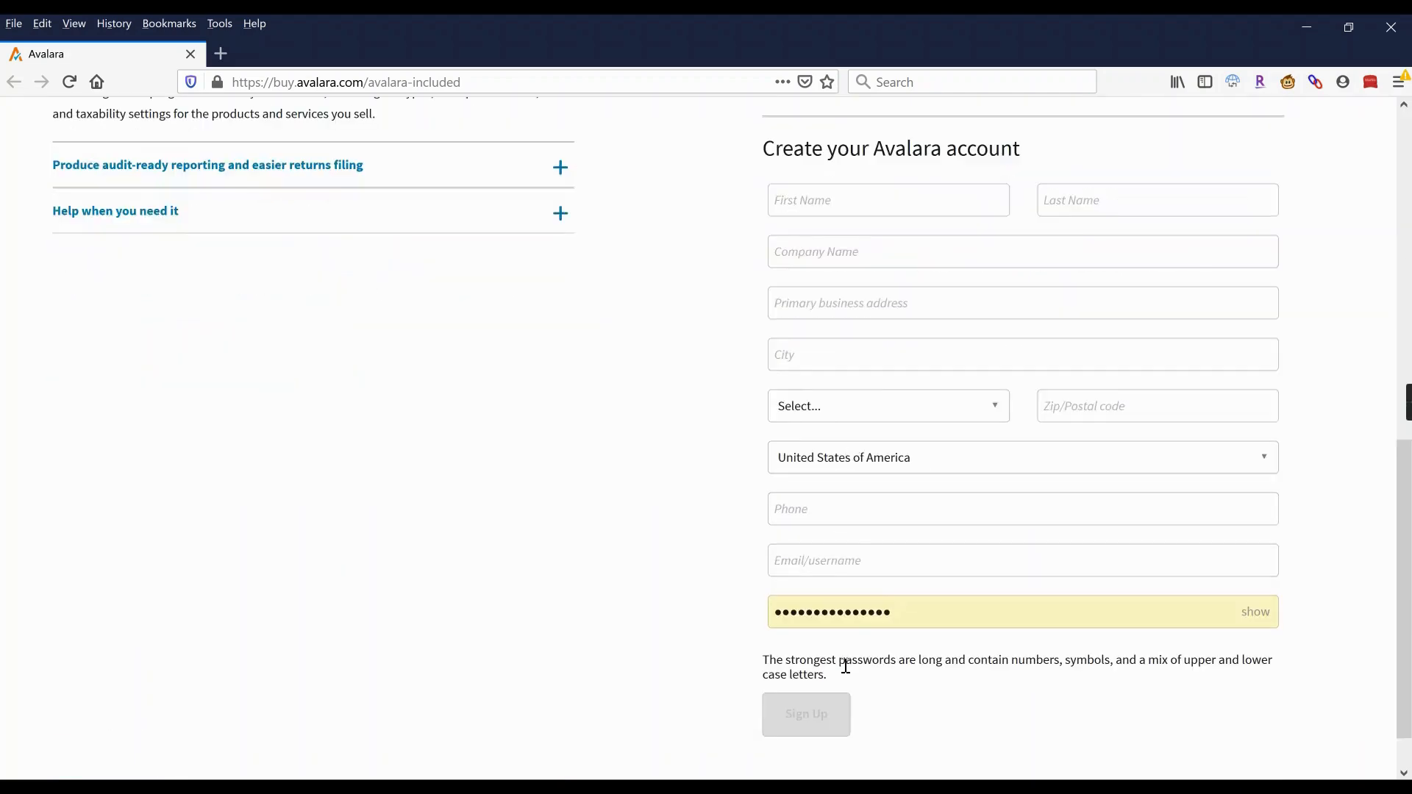
{"action": "scroll", "coordinate": [713, 561], "scroll_direction": "up", "scroll_amount": 6}
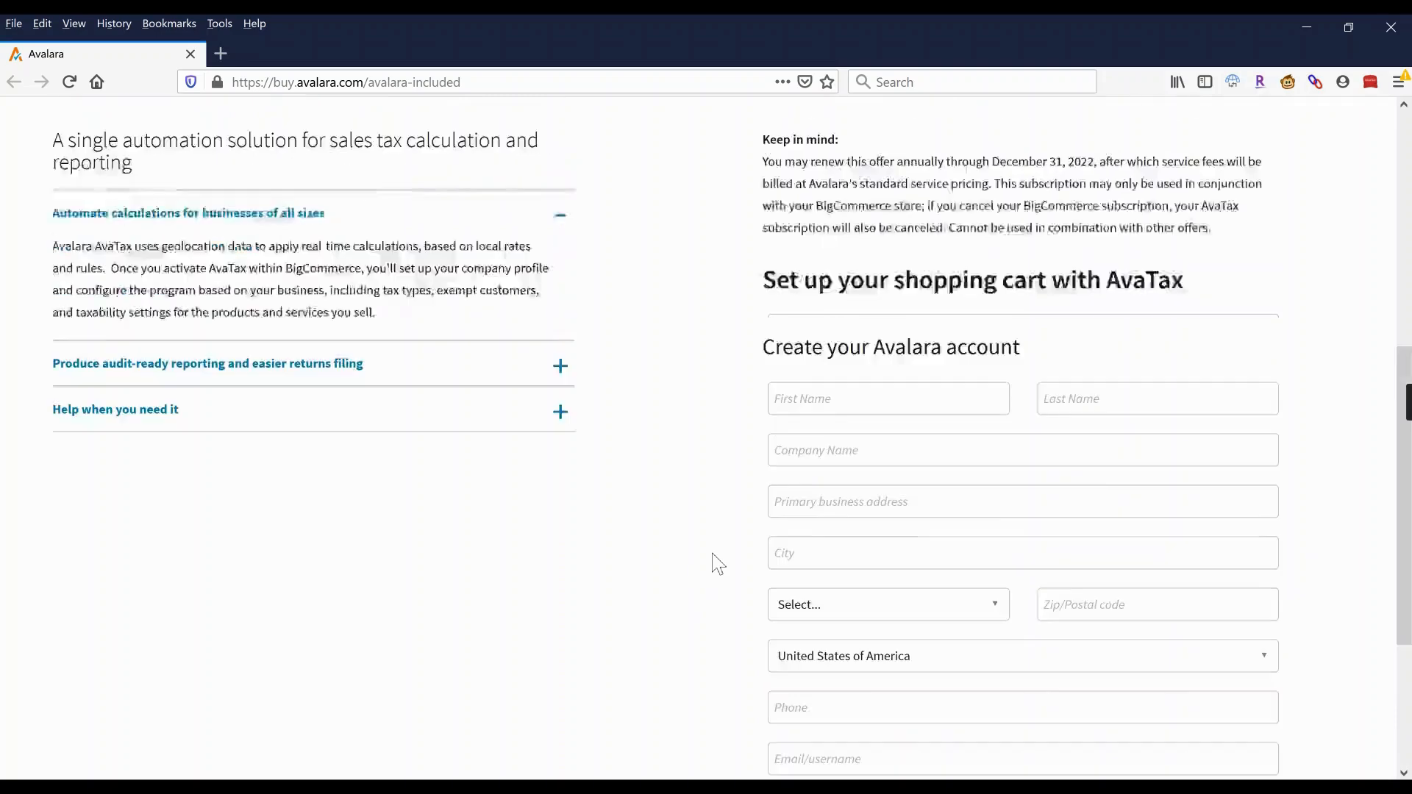
{"action": "scroll", "coordinate": [717, 564], "scroll_direction": "up", "scroll_amount": 3}
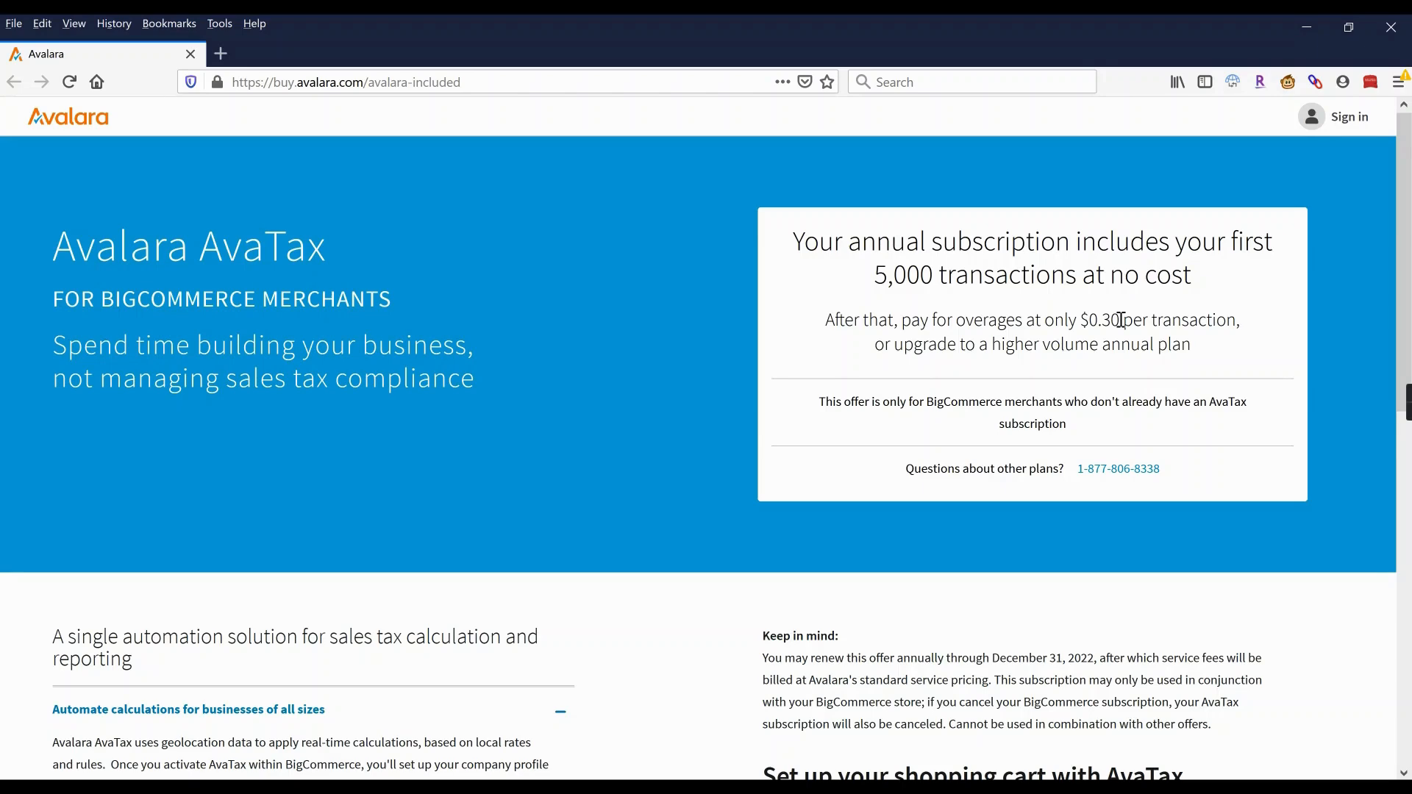
{"action": "left_click_drag", "start_coordinate": [1121, 321], "coordinate": [1103, 324]}
{"action": "left_click", "coordinate": [1122, 321]}
{"action": "left_click", "coordinate": [1390, 27]}
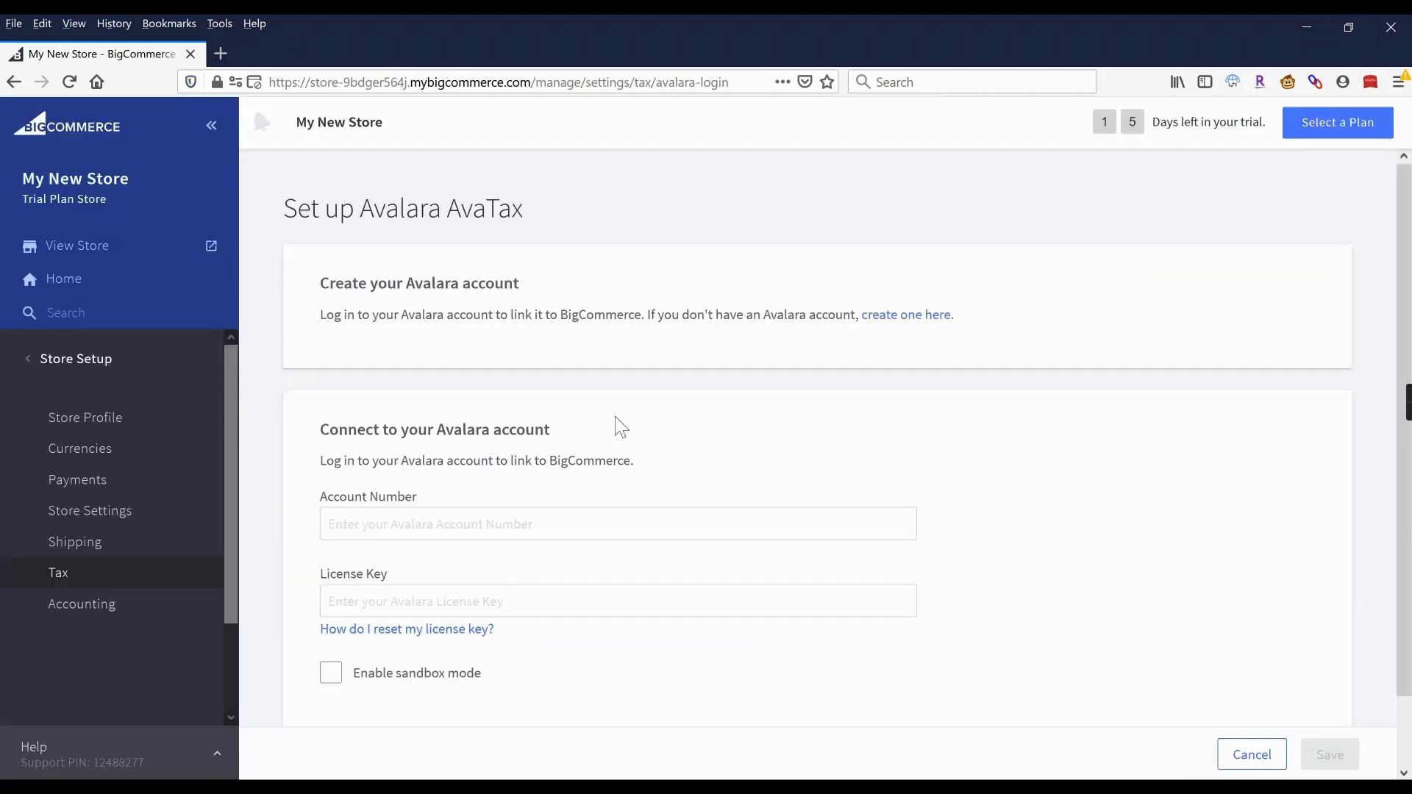
Cancel the Avalara AvaTax setup and confirm abandoning it.
{"action": "left_click", "coordinate": [417, 531]}
{"action": "left_click", "coordinate": [411, 608]}
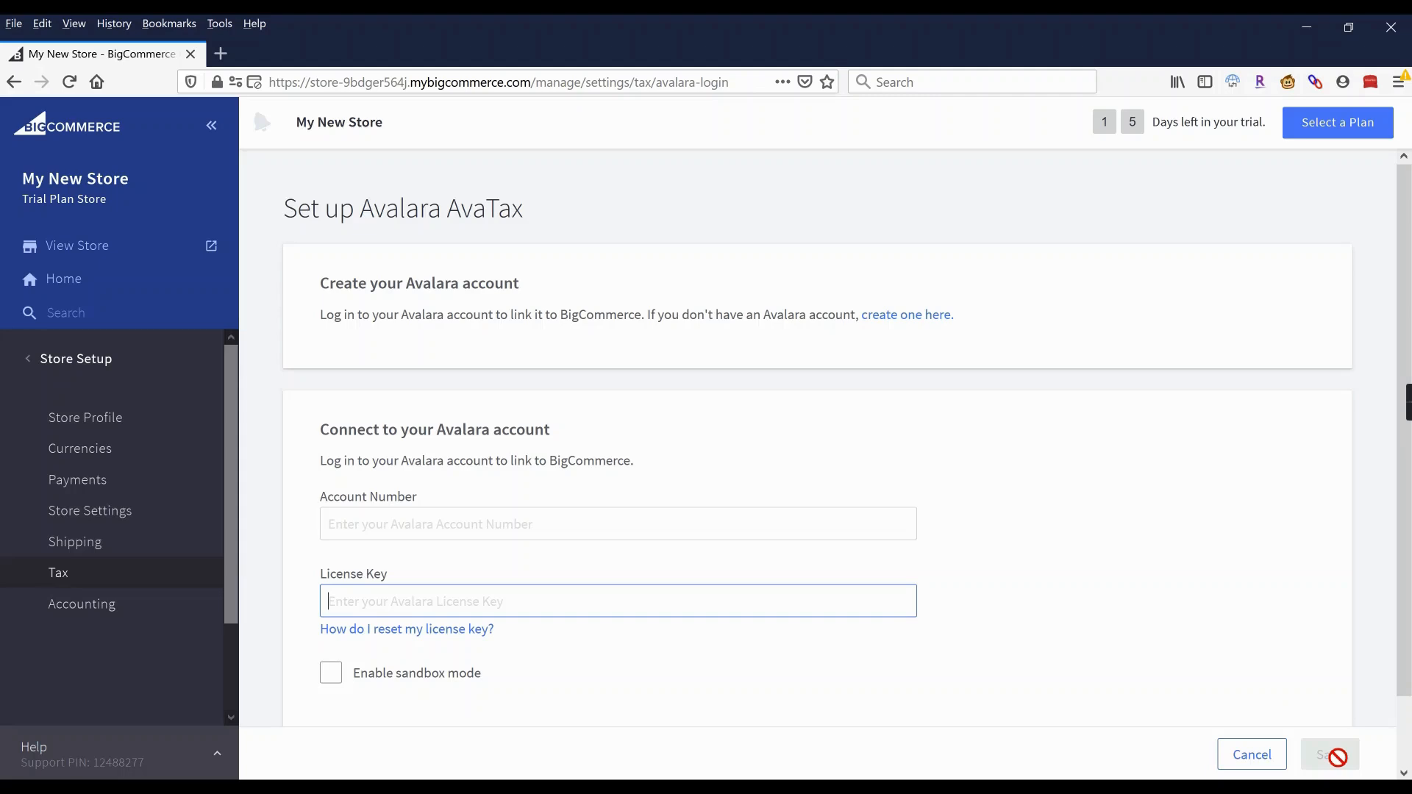
{"action": "left_click", "coordinate": [1251, 754]}
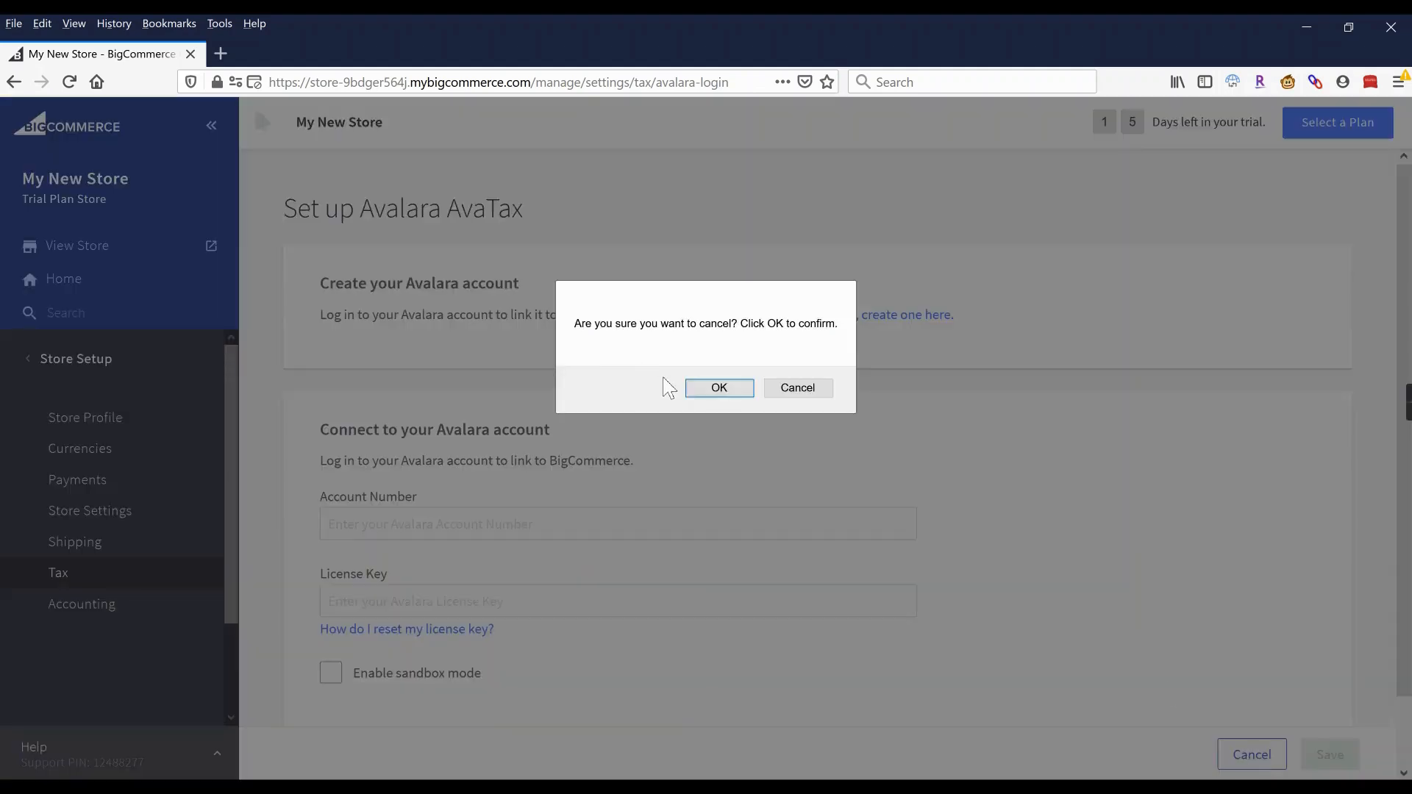
{"action": "left_click", "coordinate": [719, 390]}
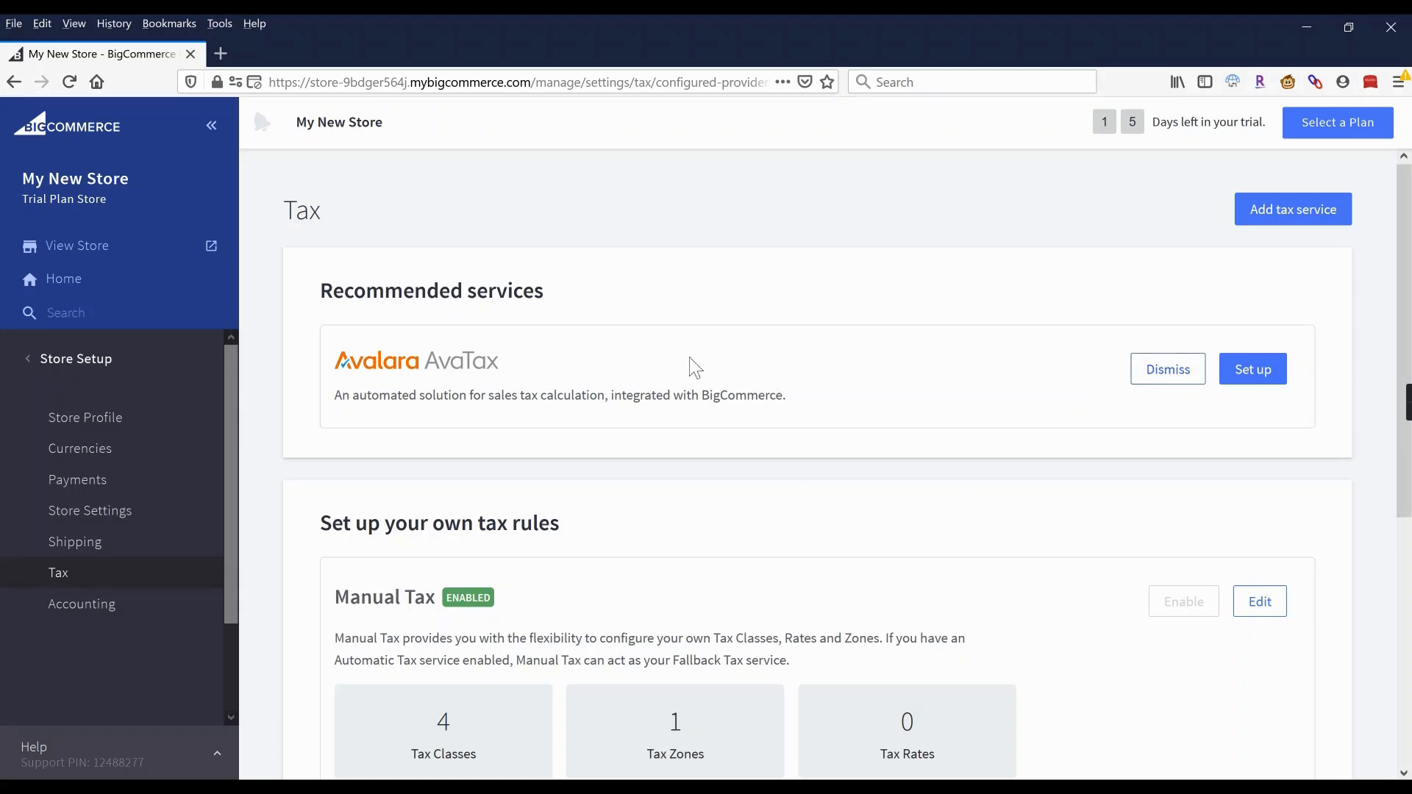
Open the Manual Tax settings on its Tax Rates & Zones tab.
{"action": "scroll", "coordinate": [709, 363], "scroll_direction": "down", "scroll_amount": 1}
{"action": "scroll", "coordinate": [772, 412], "scroll_direction": "down", "scroll_amount": 1}
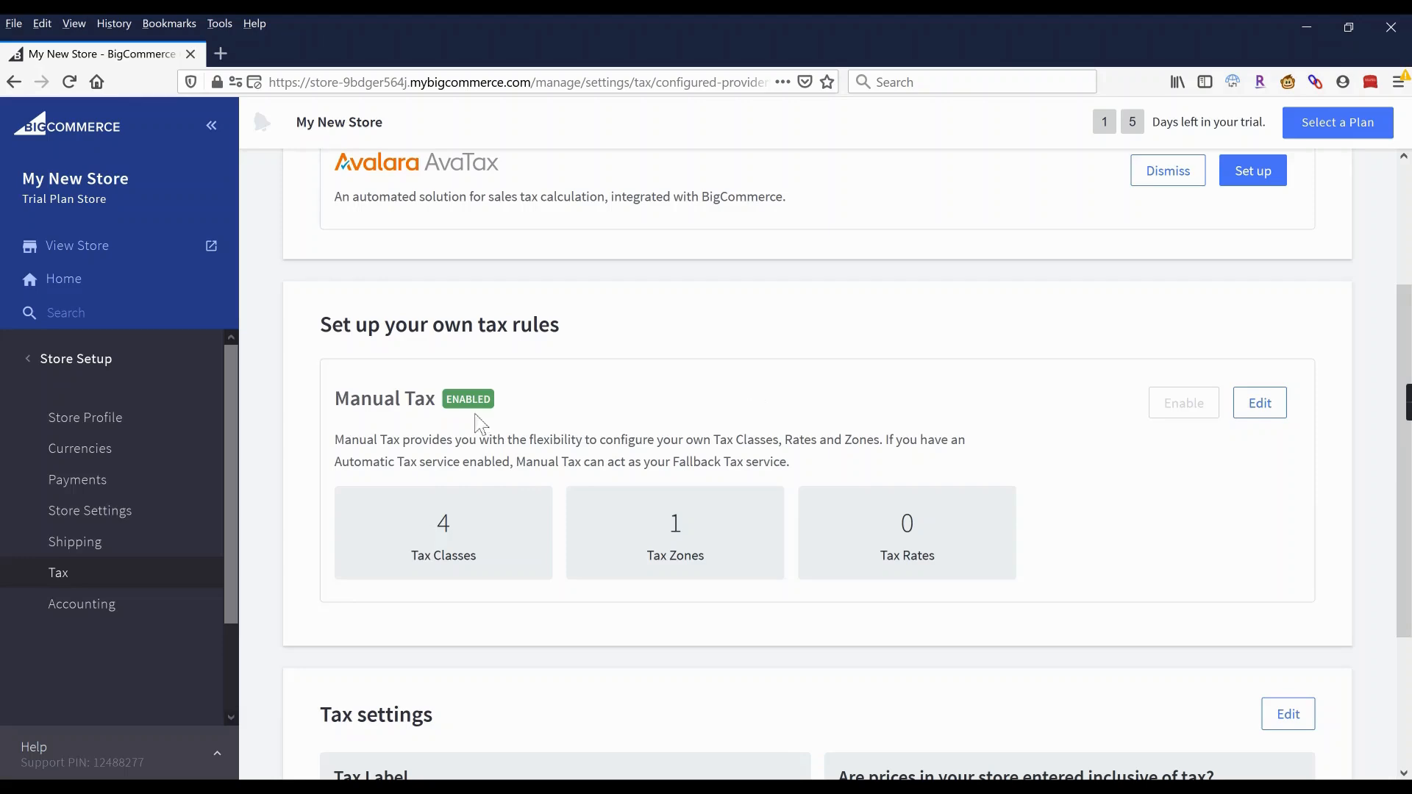
{"action": "left_click", "coordinate": [1250, 406]}
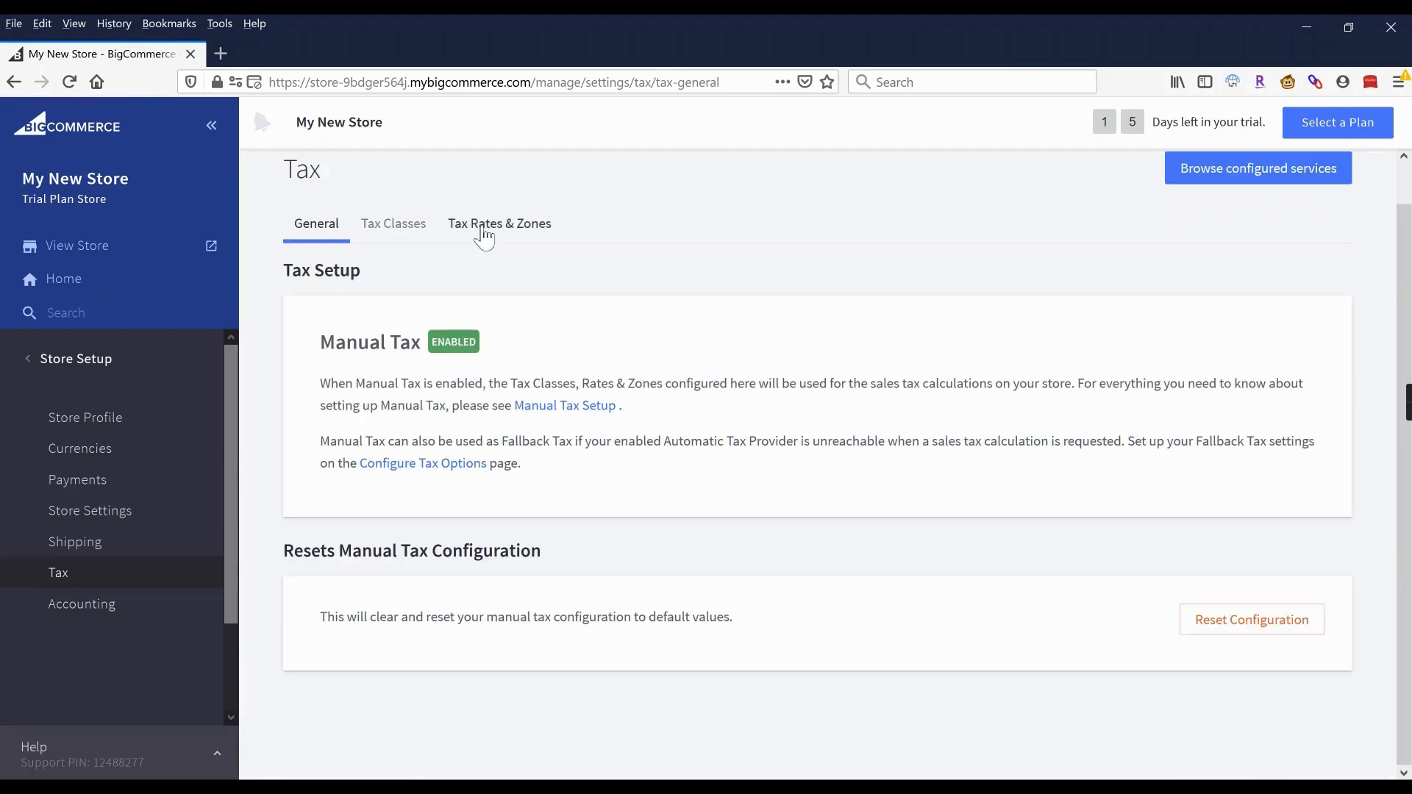
{"action": "left_click", "coordinate": [487, 226]}
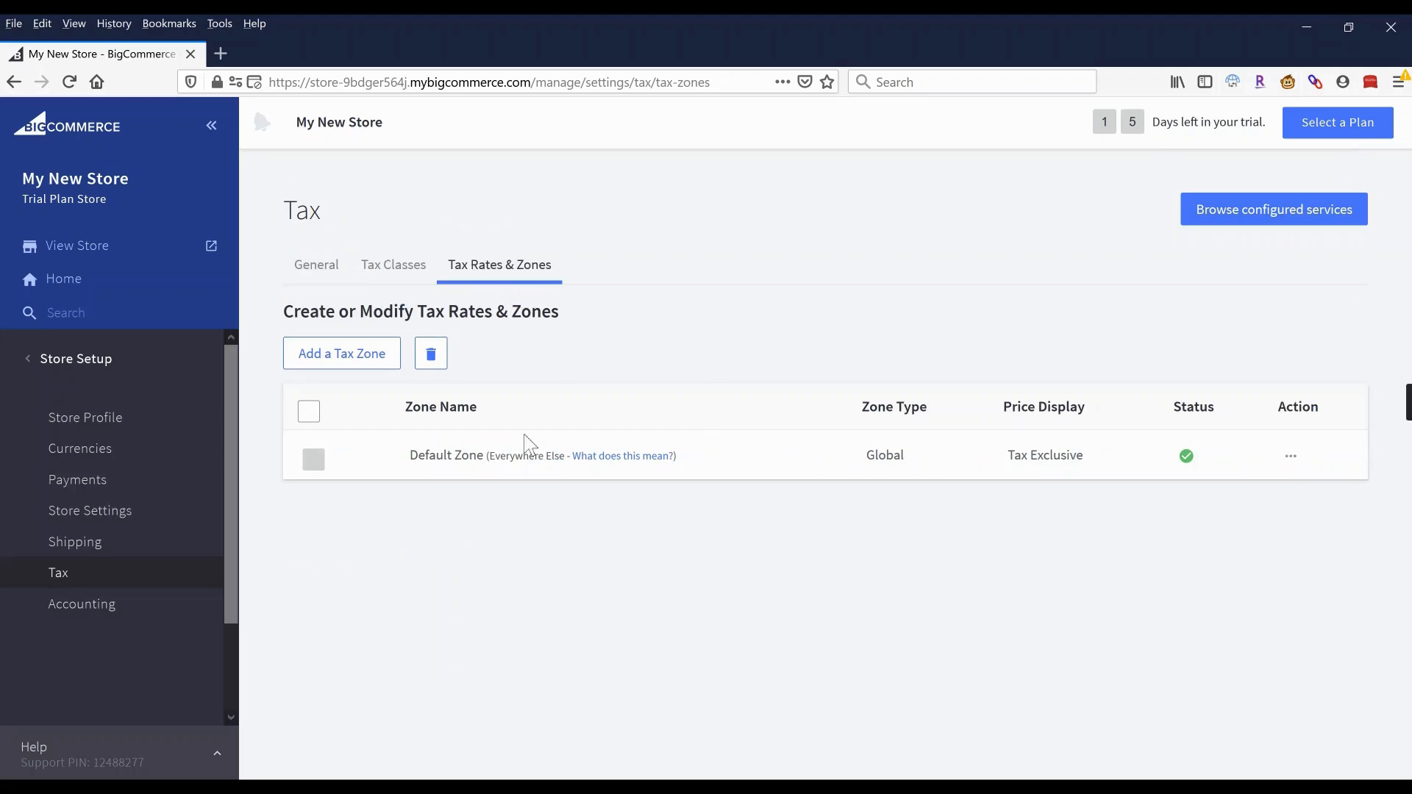
Start a new tax zone named California, based on states.
{"action": "left_click", "coordinate": [342, 358]}
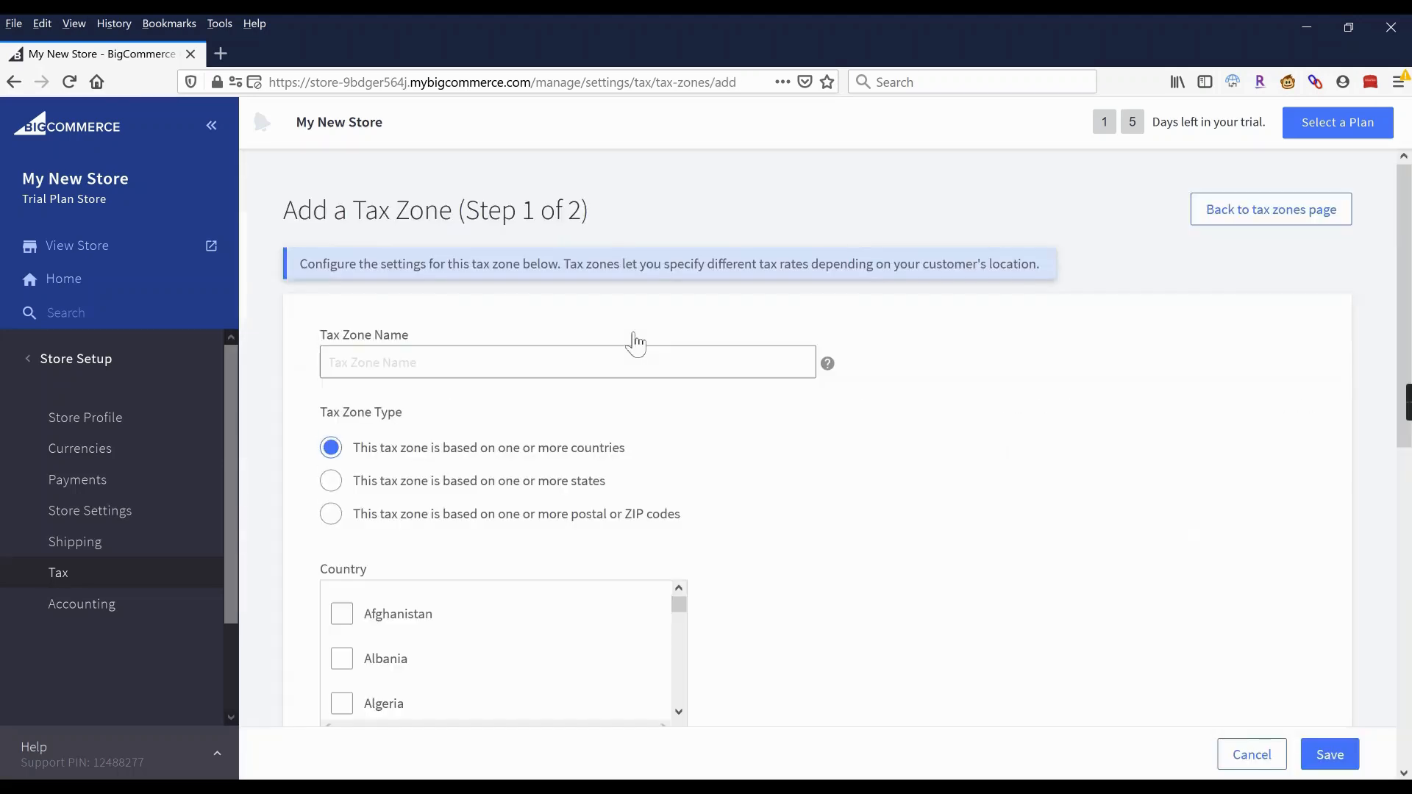
{"action": "type", "text": "California"}
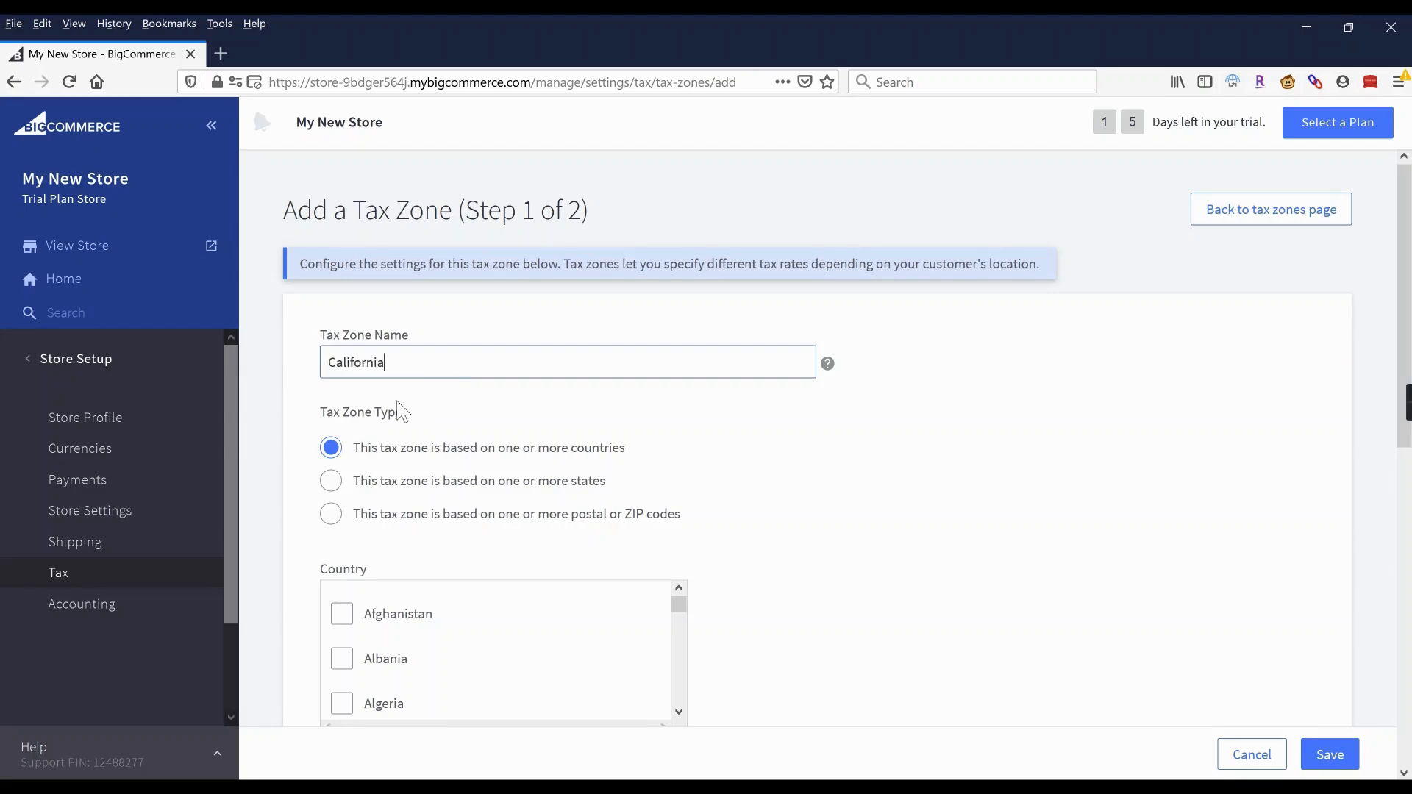
{"action": "scroll", "coordinate": [658, 444], "scroll_direction": "down", "scroll_amount": 2}
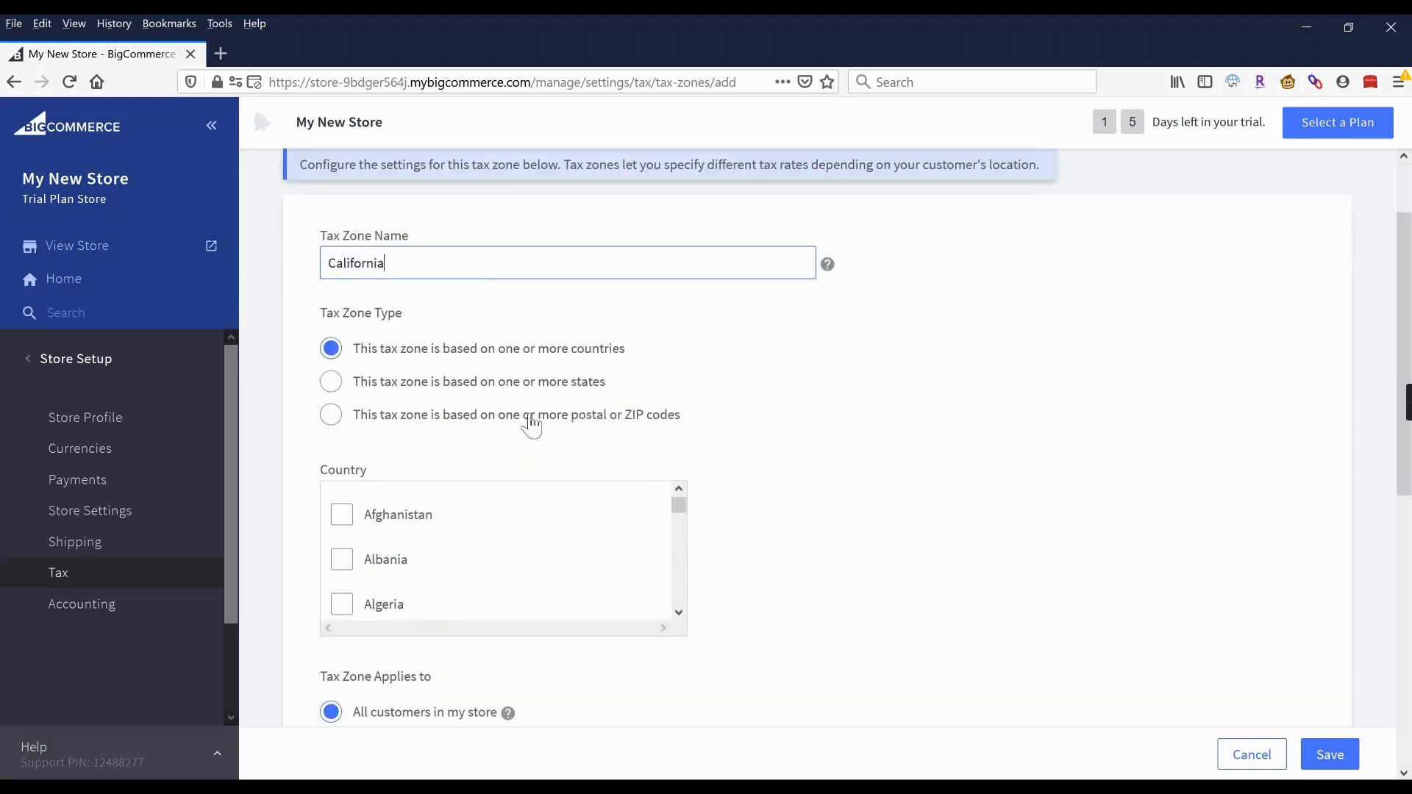
{"action": "left_click", "coordinate": [478, 383]}
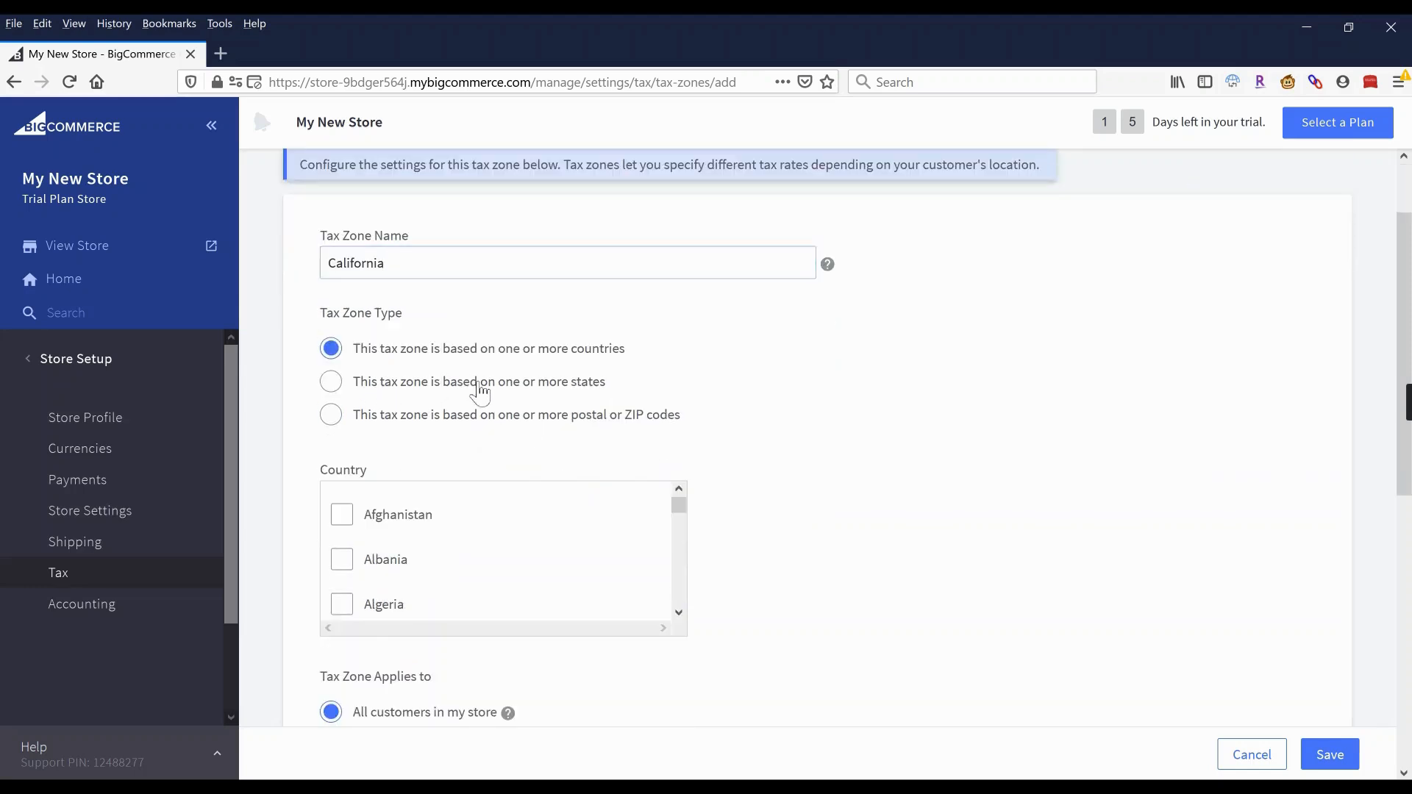
Add United States and California to the zone and save it.
{"action": "scroll", "coordinate": [438, 566], "scroll_direction": "down", "scroll_amount": 5}
{"action": "scroll", "coordinate": [440, 565], "scroll_direction": "down", "scroll_amount": 2}
{"action": "left_click", "coordinate": [404, 602]}
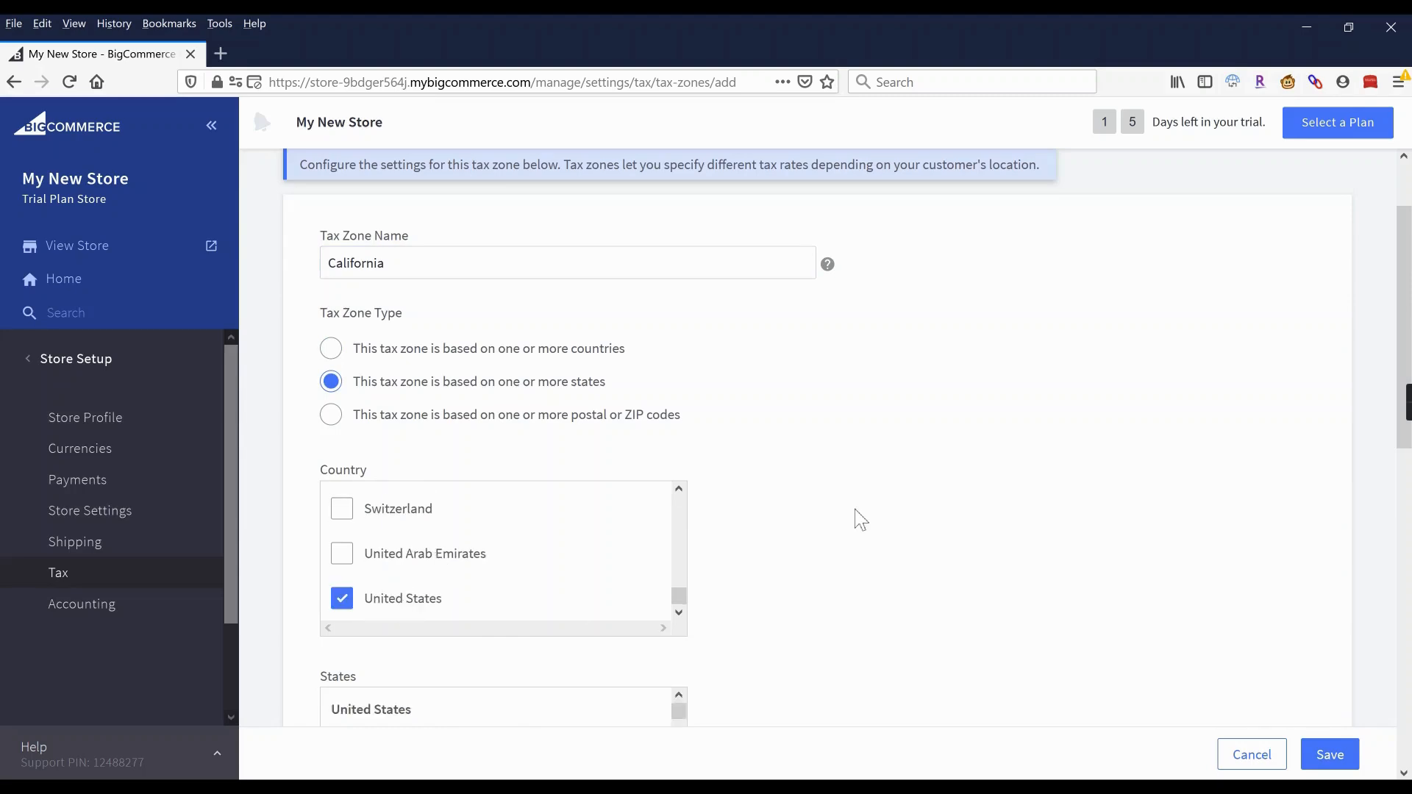
{"action": "scroll", "coordinate": [861, 520], "scroll_direction": "down", "scroll_amount": 4}
{"action": "scroll", "coordinate": [473, 478], "scroll_direction": "down", "scroll_amount": 6}
{"action": "scroll", "coordinate": [471, 470], "scroll_direction": "down", "scroll_amount": 1}
{"action": "left_click", "coordinate": [391, 434]}
{"action": "scroll", "coordinate": [827, 437], "scroll_direction": "down", "scroll_amount": 1}
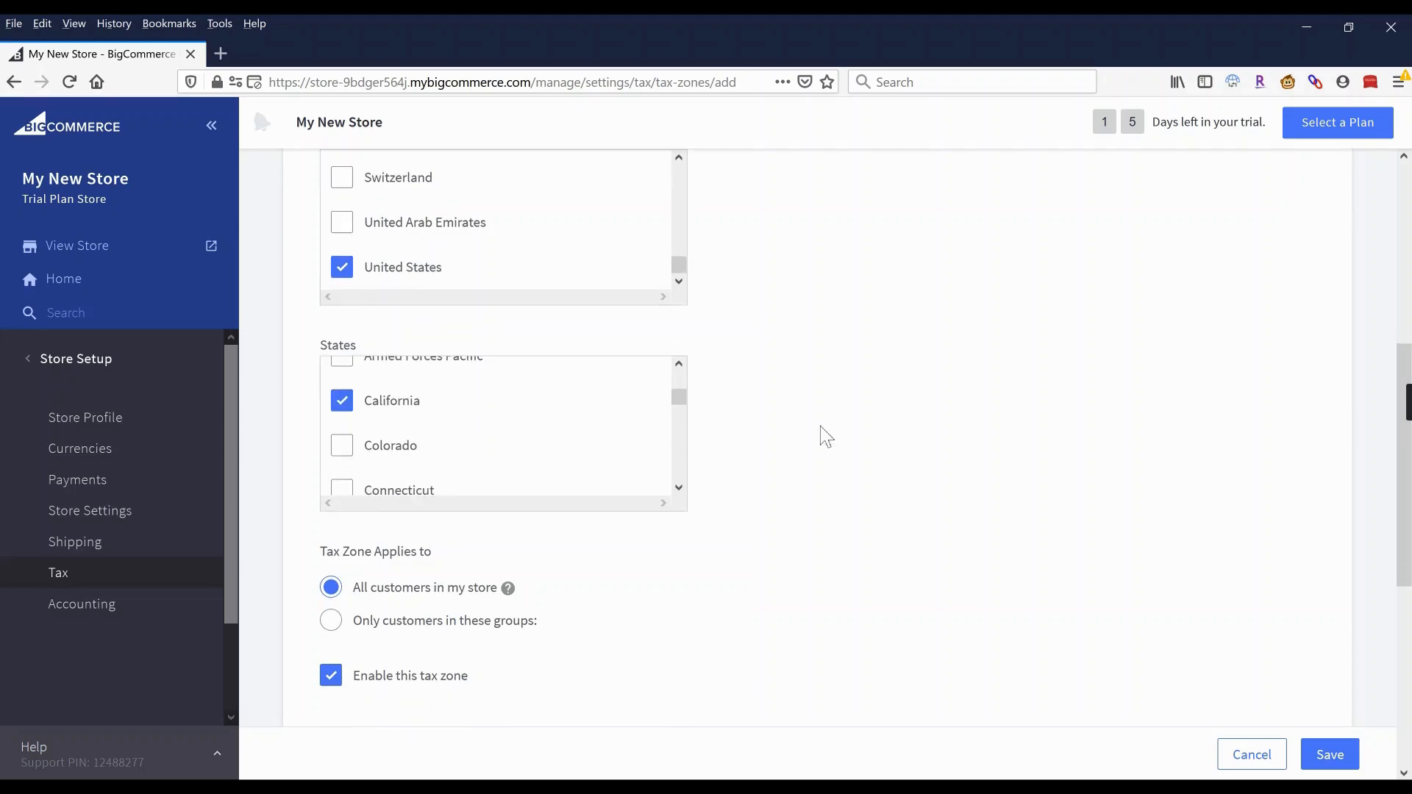
{"action": "scroll", "coordinate": [826, 437], "scroll_direction": "down", "scroll_amount": 5}
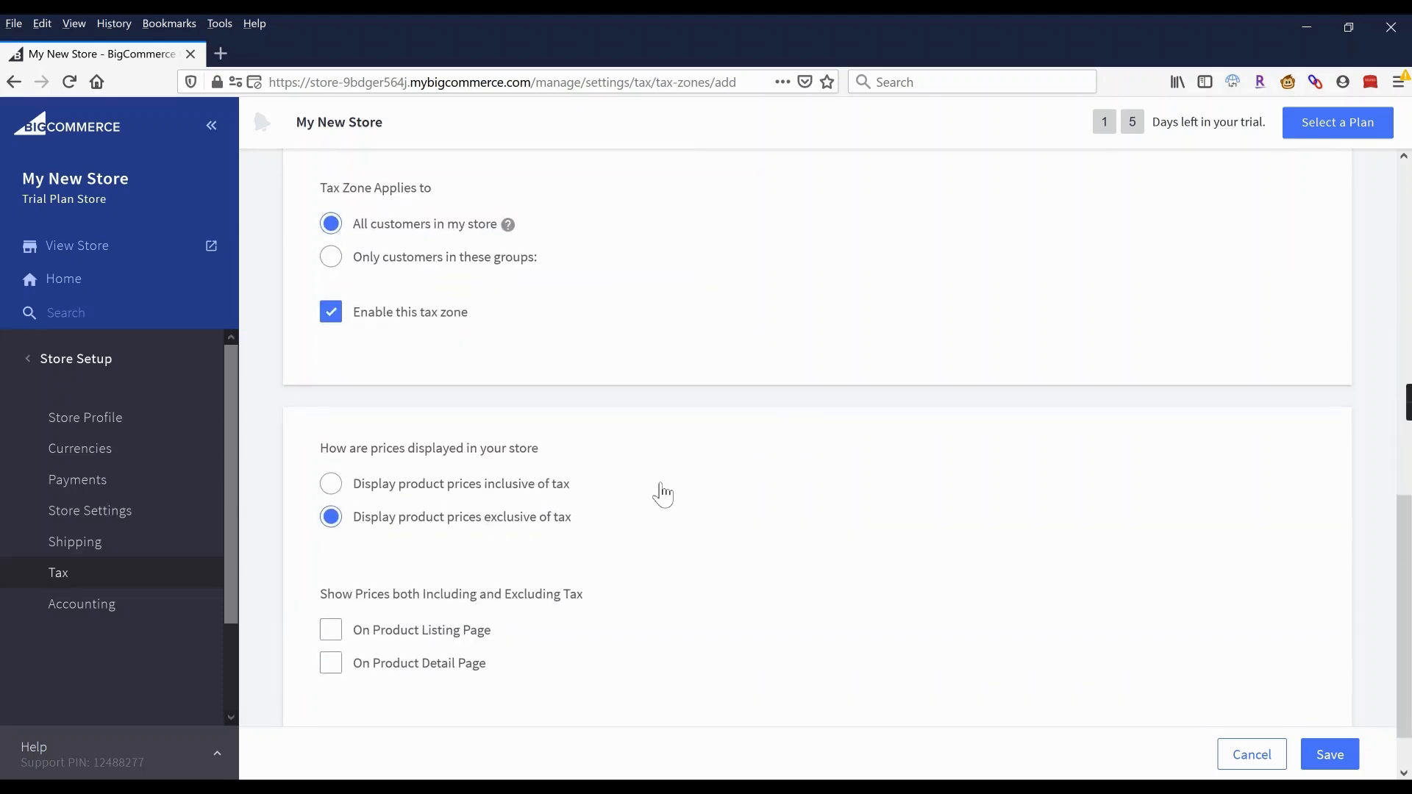
{"action": "scroll", "coordinate": [659, 488], "scroll_direction": "down", "scroll_amount": 1}
{"action": "scroll", "coordinate": [662, 525], "scroll_direction": "up", "scroll_amount": 4}
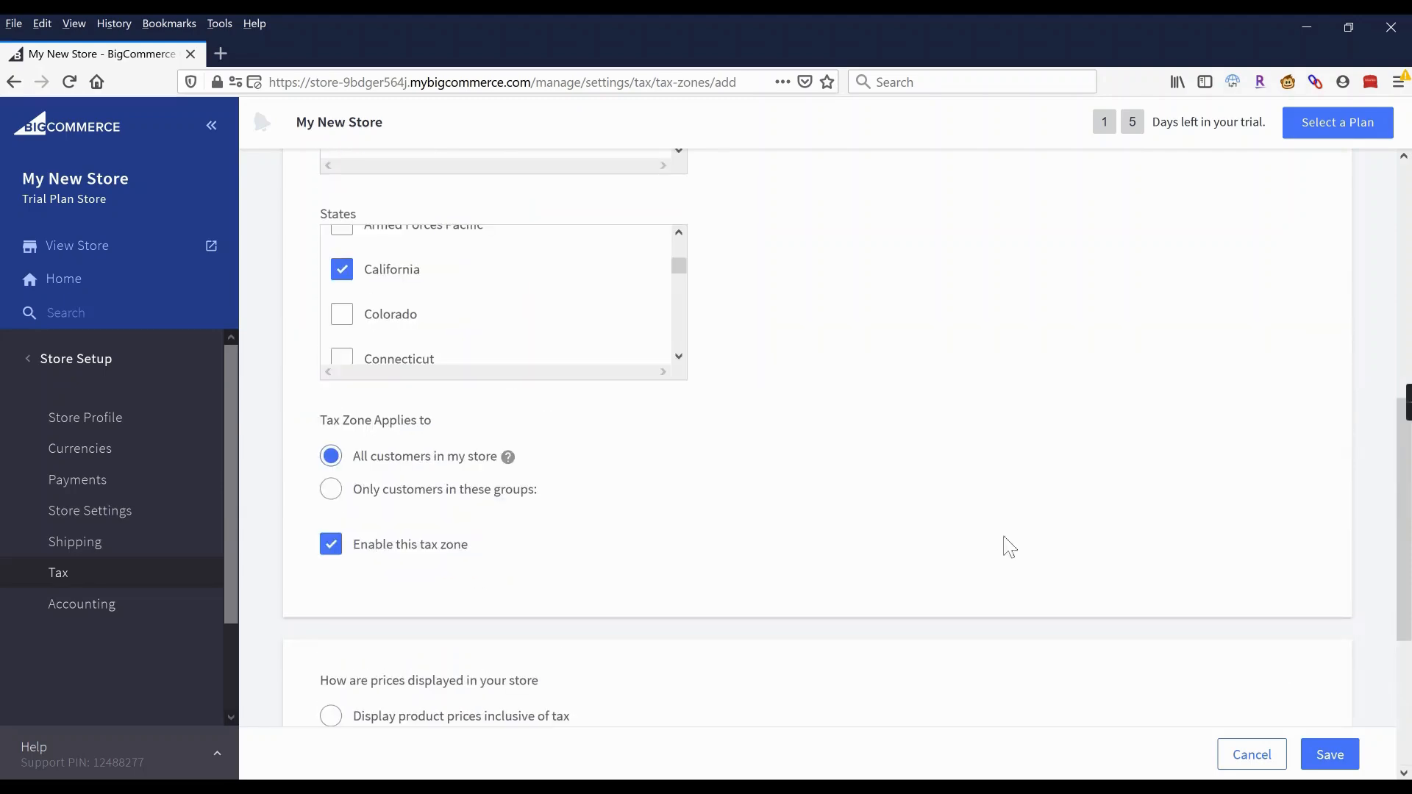
{"action": "left_click", "coordinate": [1331, 756]}
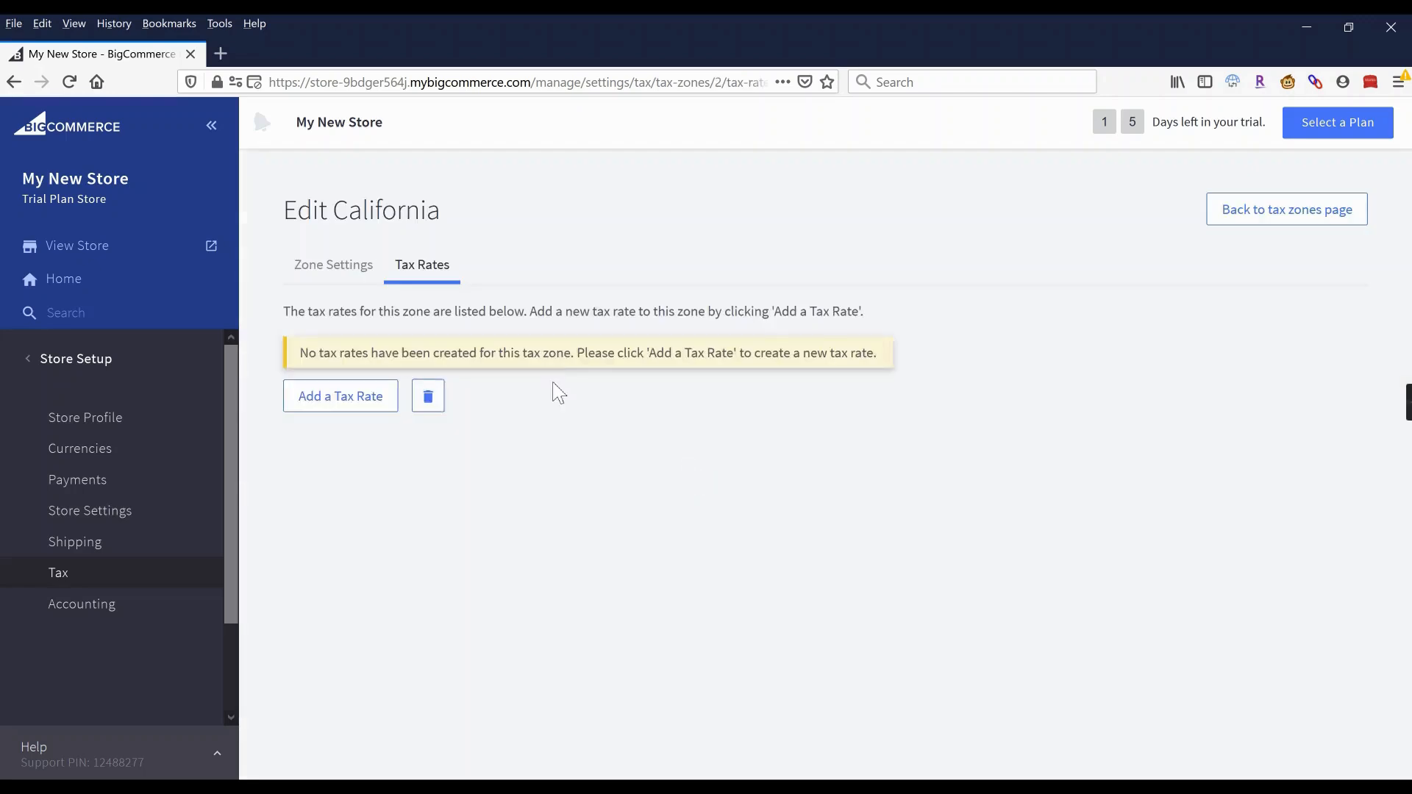
{"action": "left_click", "coordinate": [355, 402]}
{"action": "left_click", "coordinate": [476, 428]}
{"action": "left_click", "coordinate": [477, 429]}
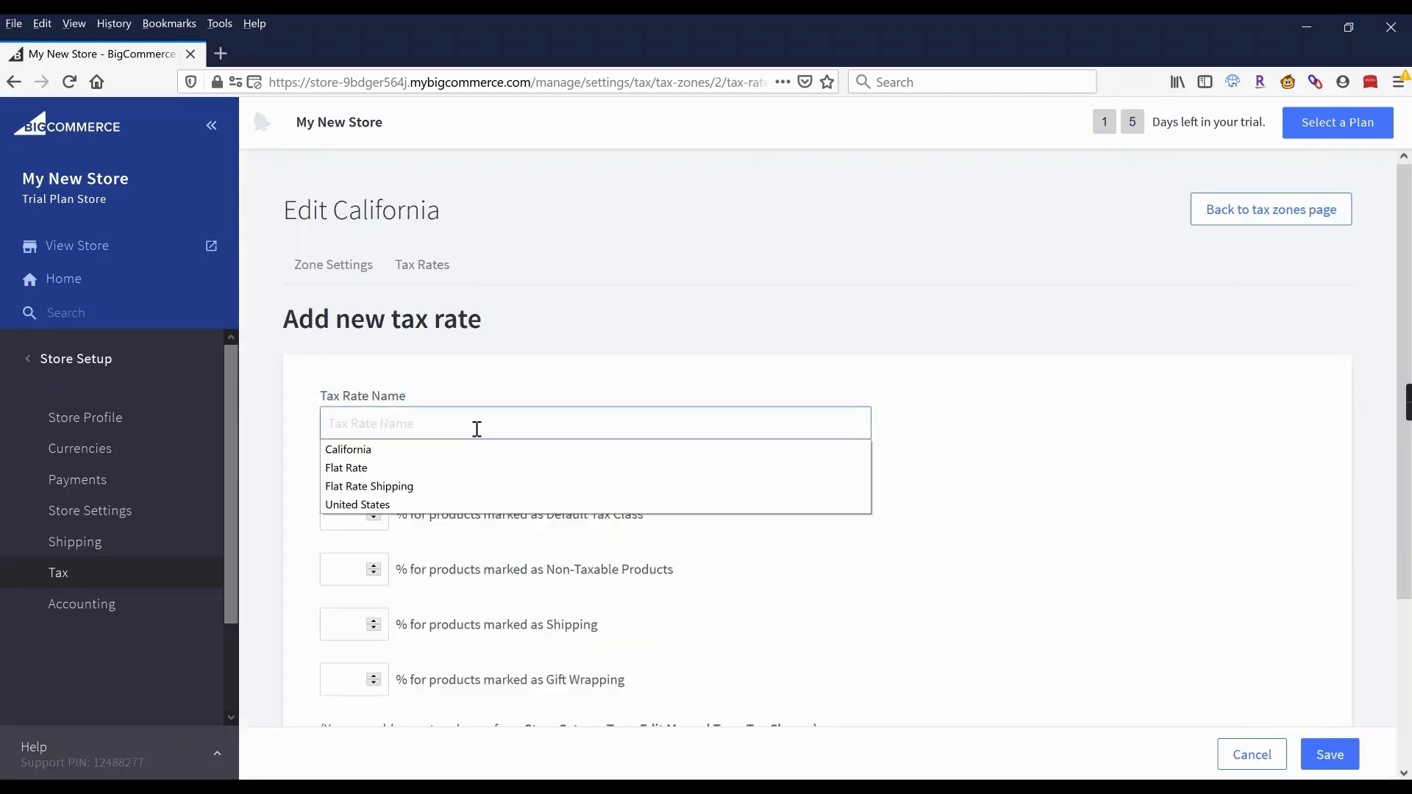
{"action": "left_click", "coordinate": [430, 454]}
{"action": "left_click", "coordinate": [342, 513]}
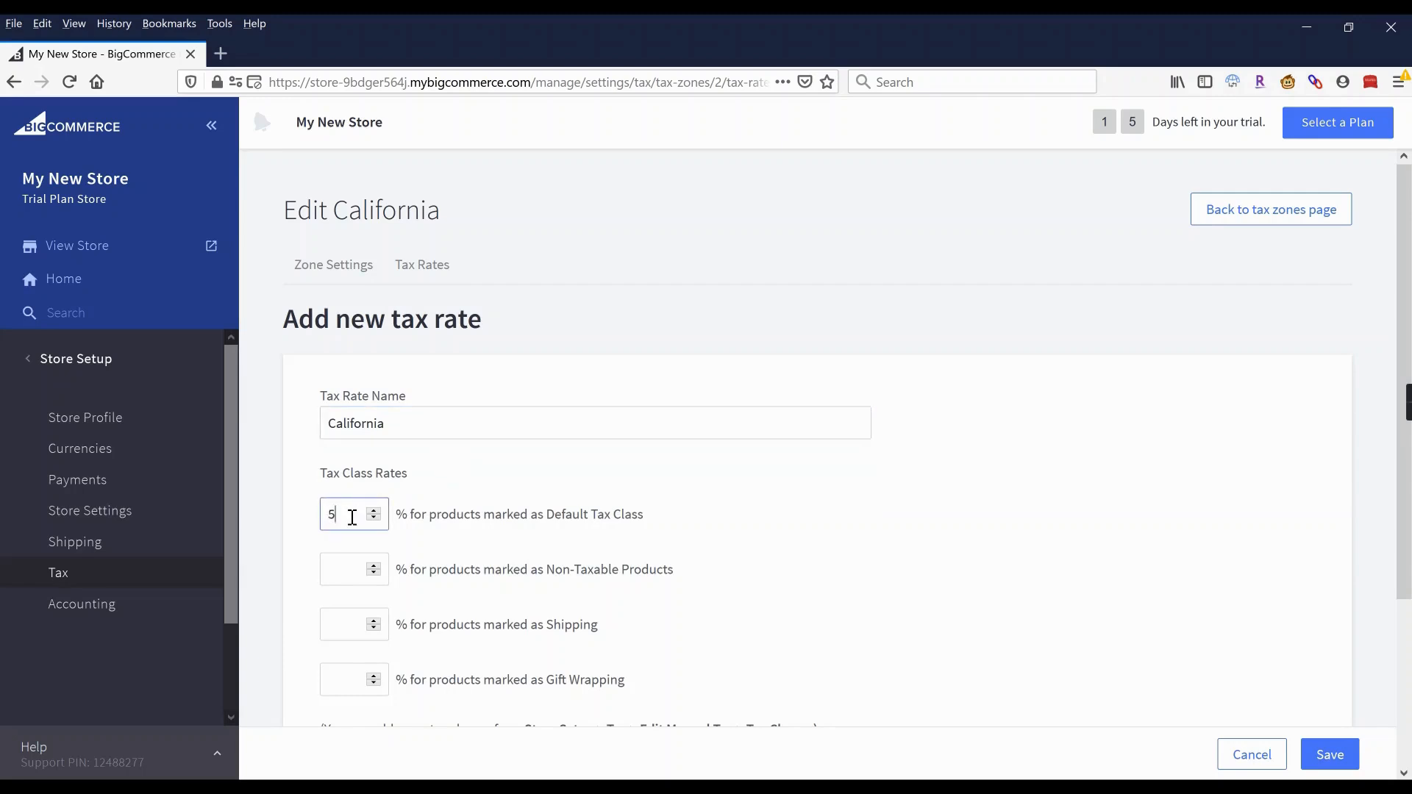
{"action": "type", "text": "8"}
{"action": "left_click", "coordinate": [739, 469]}
{"action": "scroll", "coordinate": [739, 468], "scroll_direction": "down", "scroll_amount": 3}
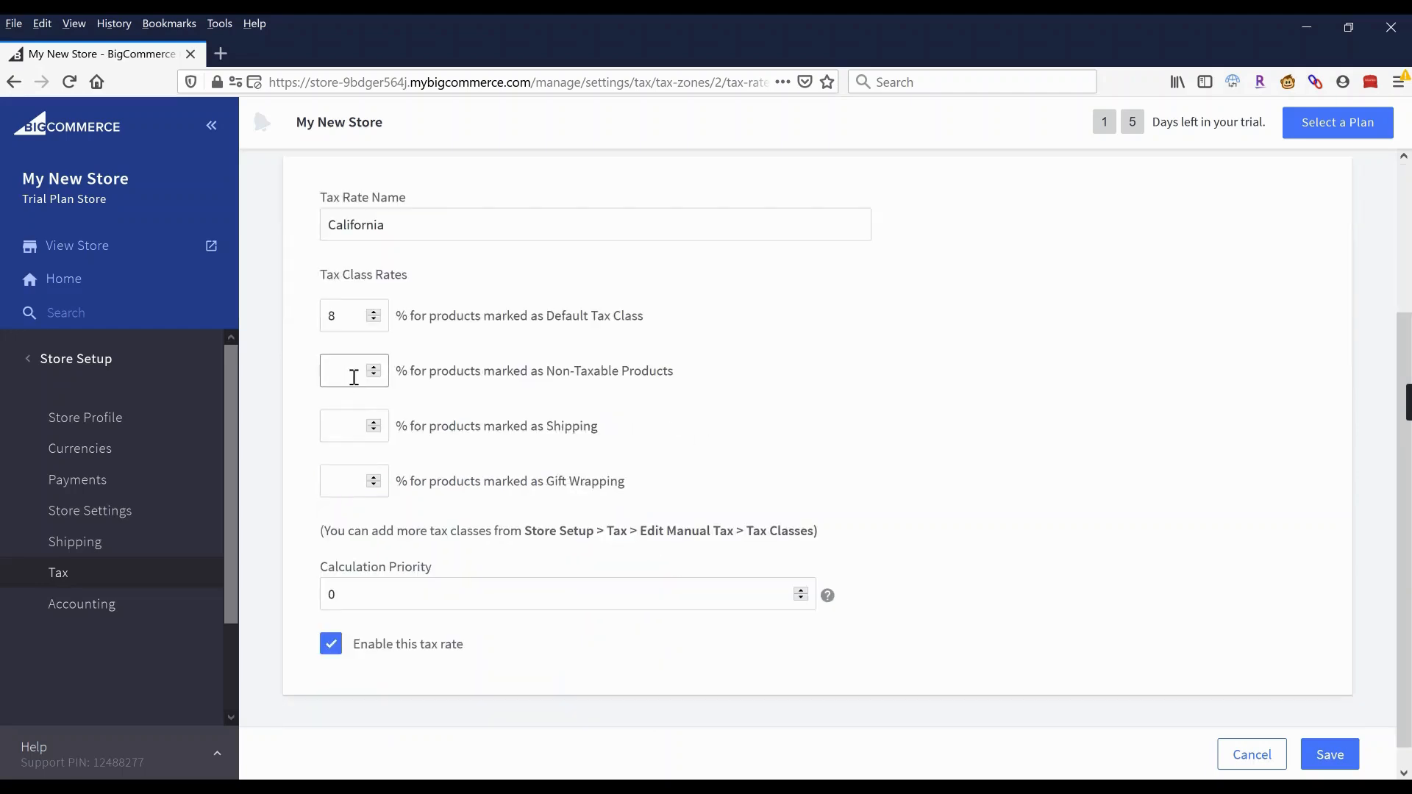
{"action": "type", "text": "0"}
{"action": "left_click", "coordinate": [353, 424]}
{"action": "type", "text": "0"}
{"action": "left_click", "coordinate": [346, 482]}
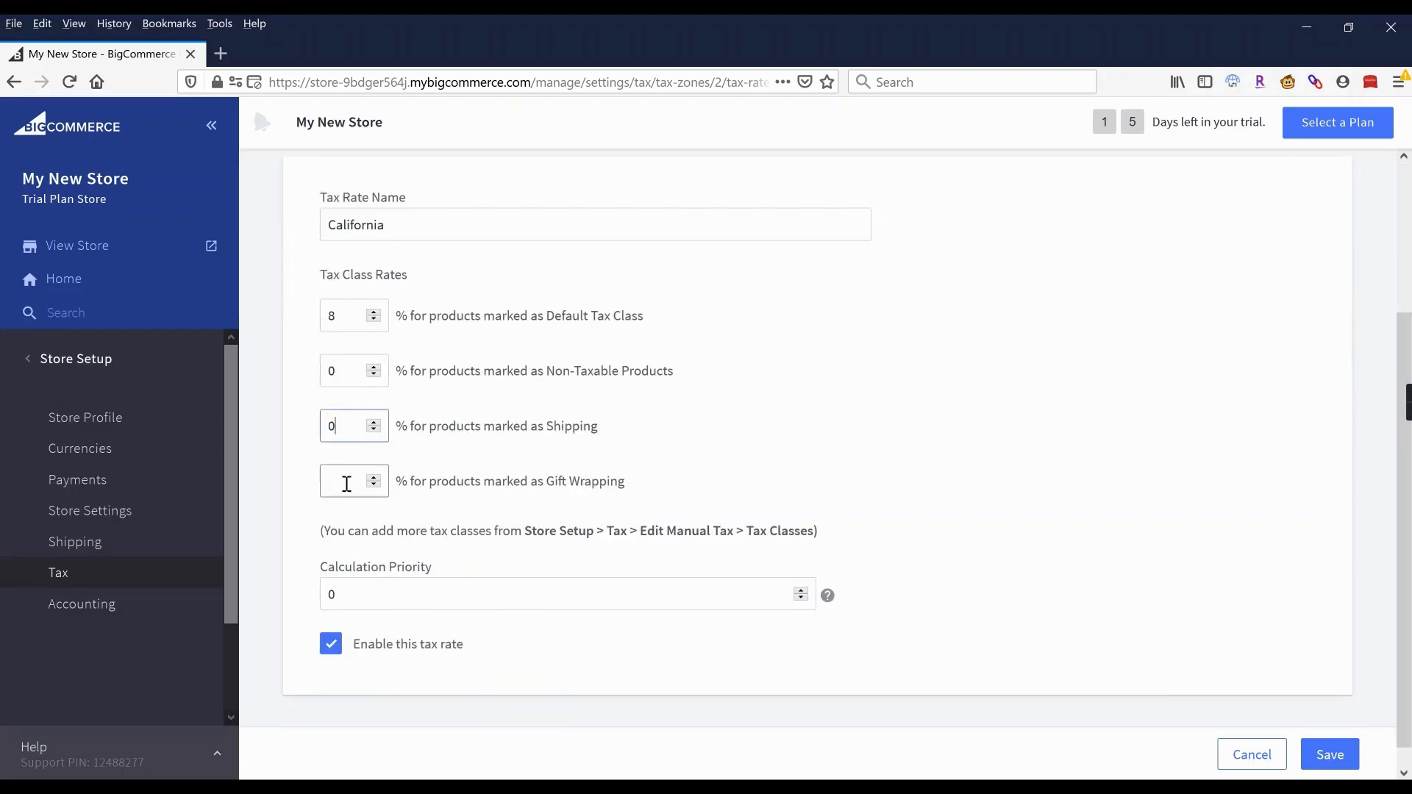
{"action": "type", "text": "0"}
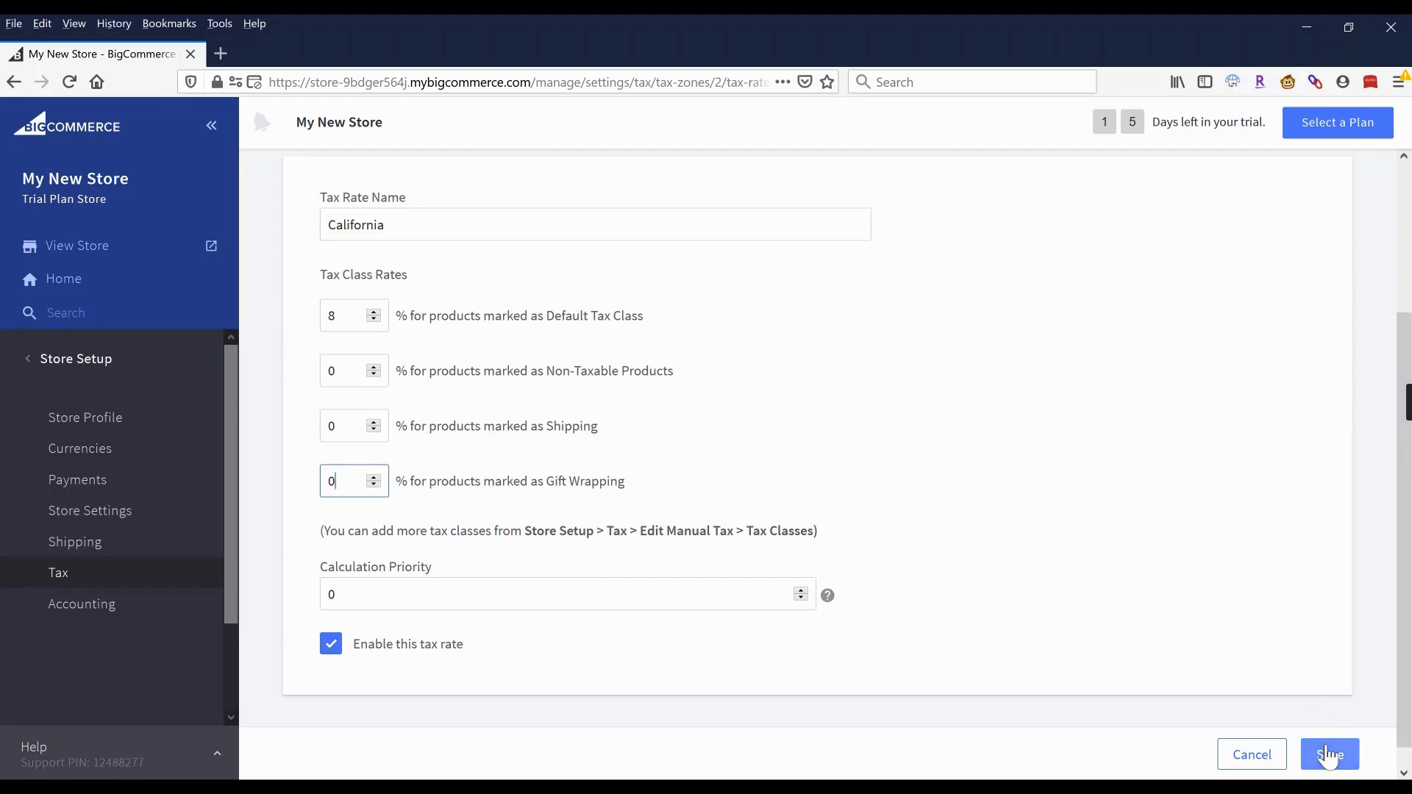
{"action": "left_click", "coordinate": [1252, 754]}
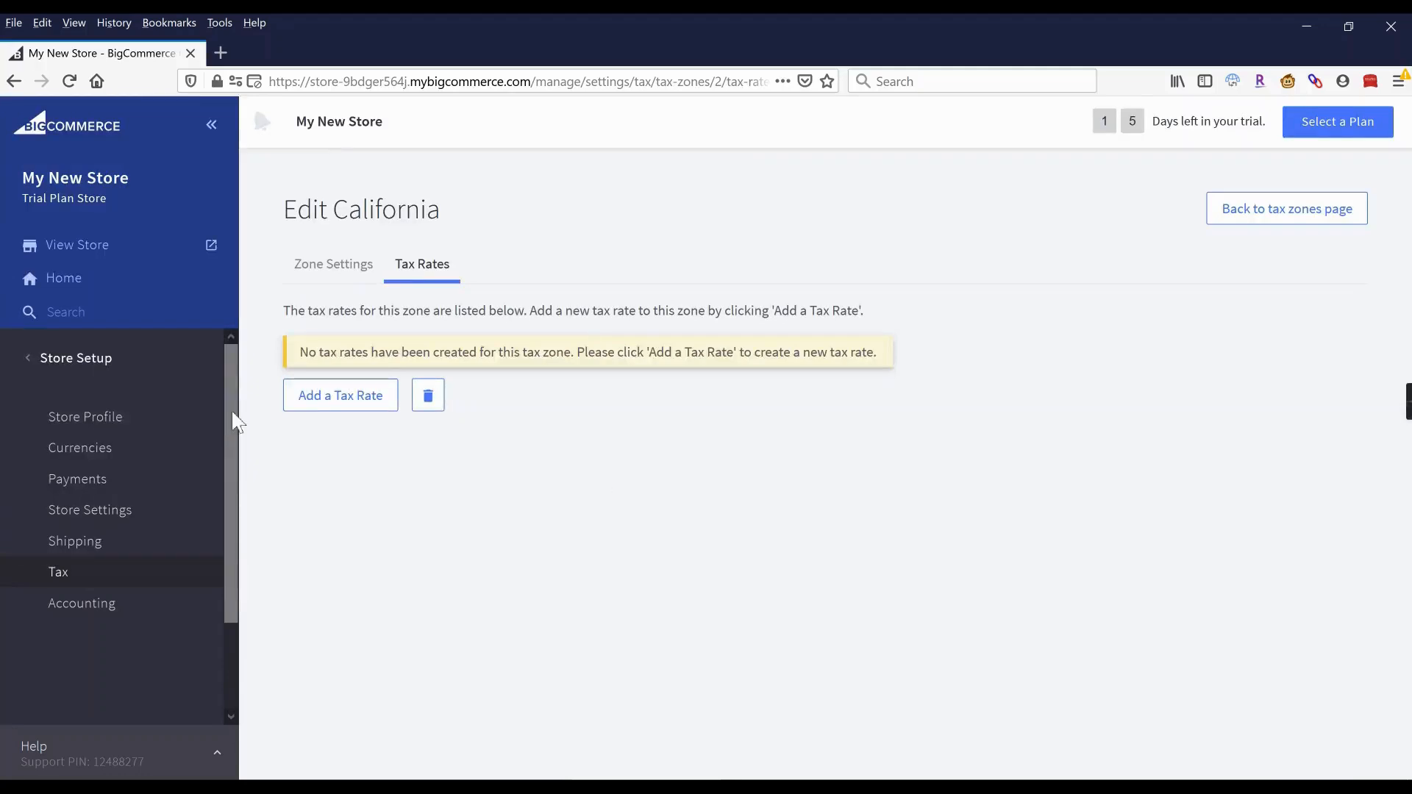
Open Products > Product Categories and toggle the select-all checkbox on and off.
{"action": "left_click", "coordinate": [76, 358]}
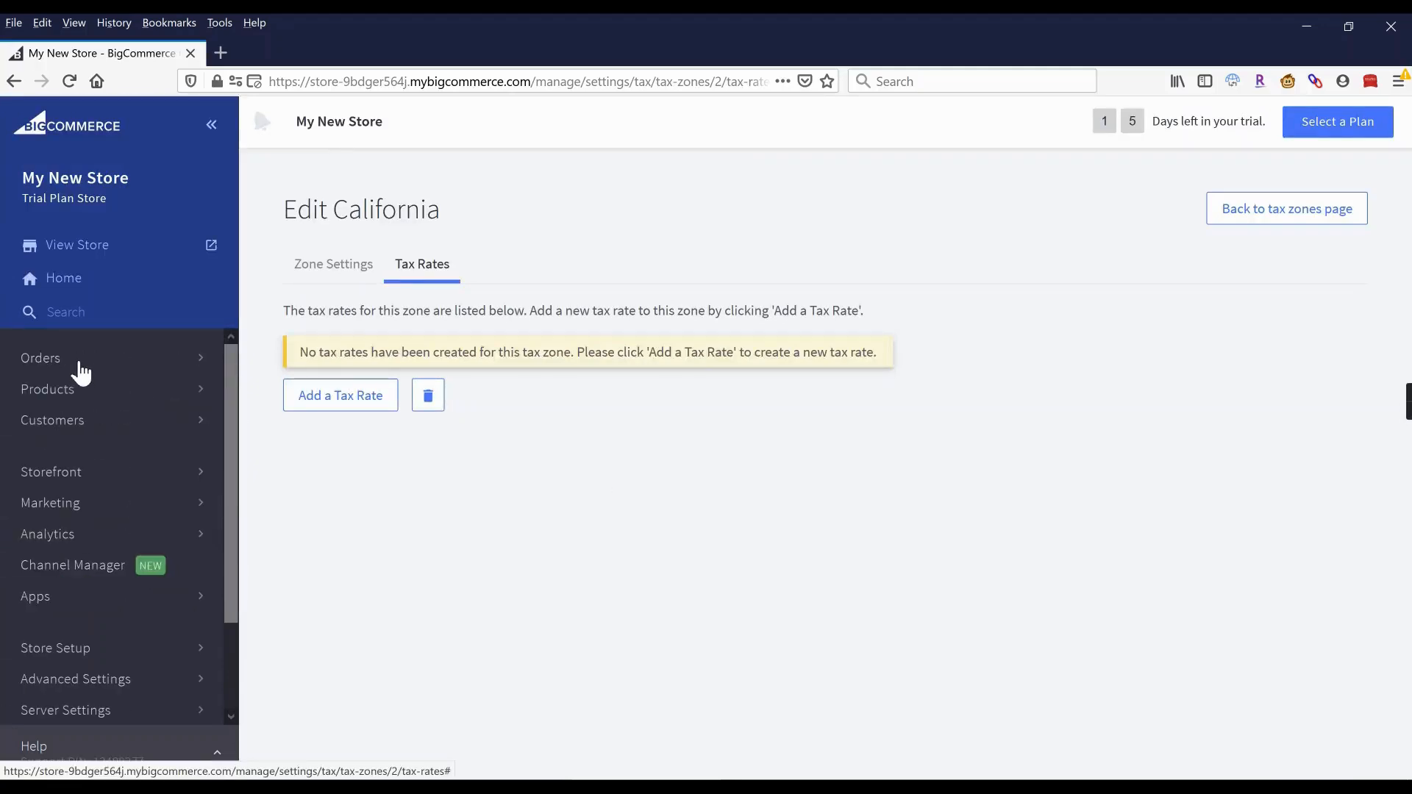
{"action": "left_click", "coordinate": [55, 397]}
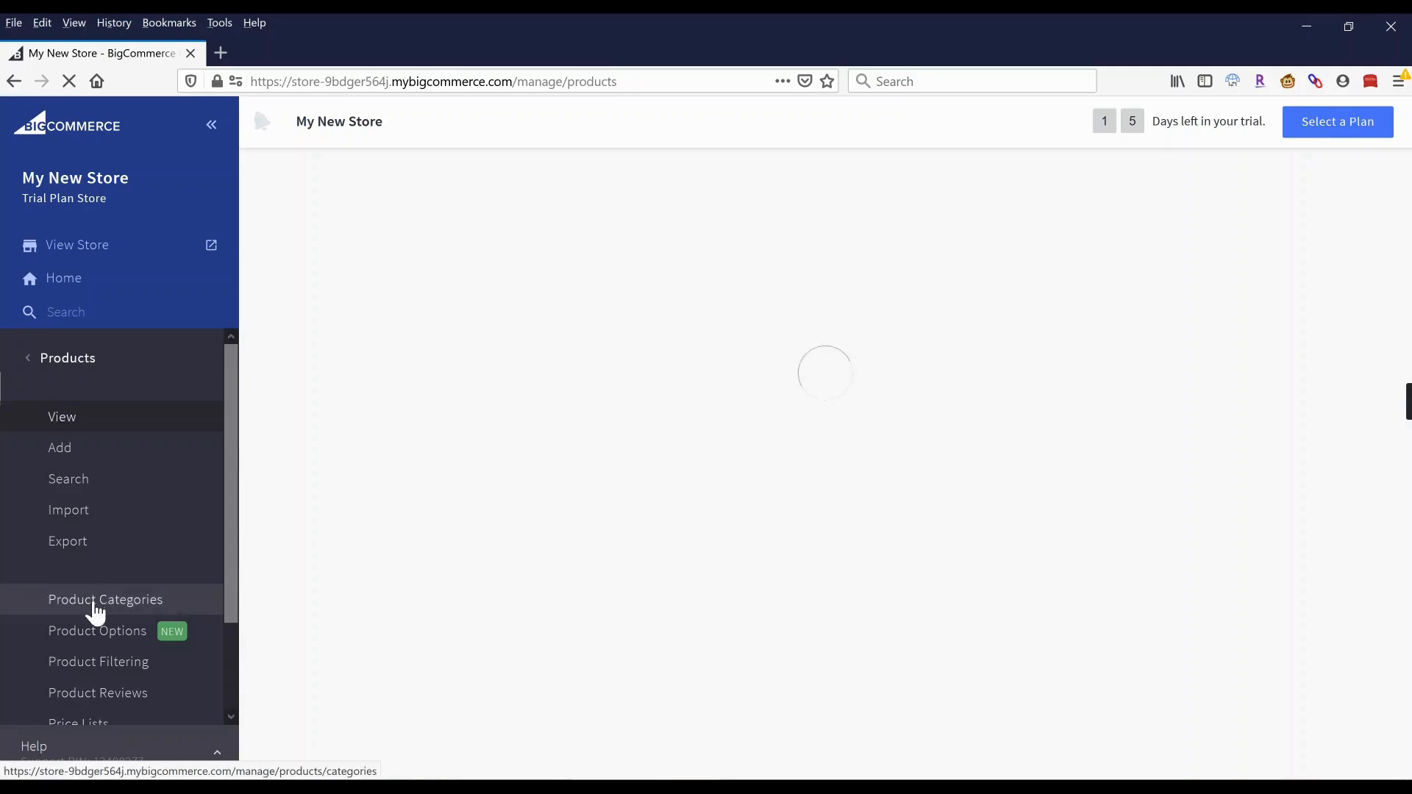
{"action": "left_click", "coordinate": [96, 603]}
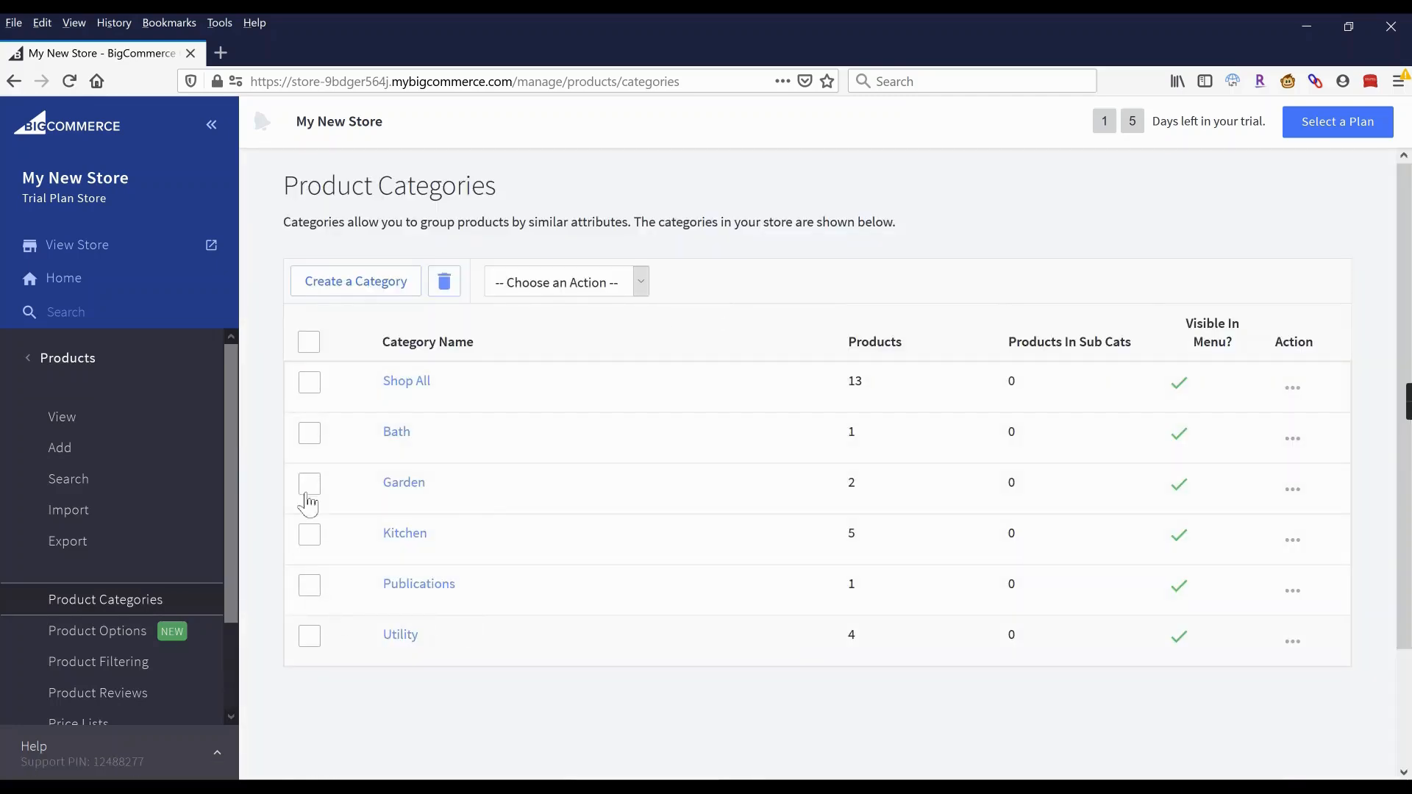
{"action": "left_click", "coordinate": [311, 345]}
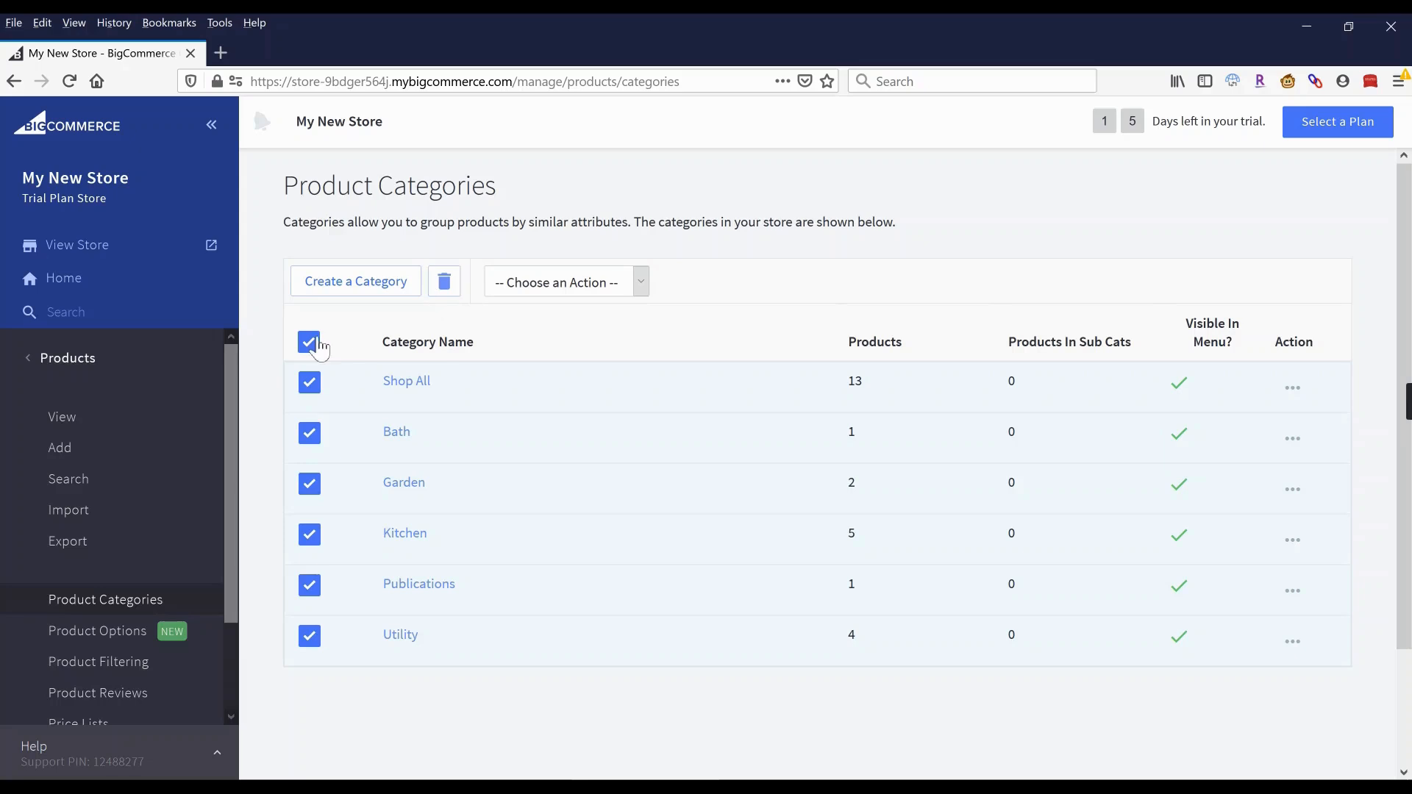
{"action": "left_click", "coordinate": [311, 345]}
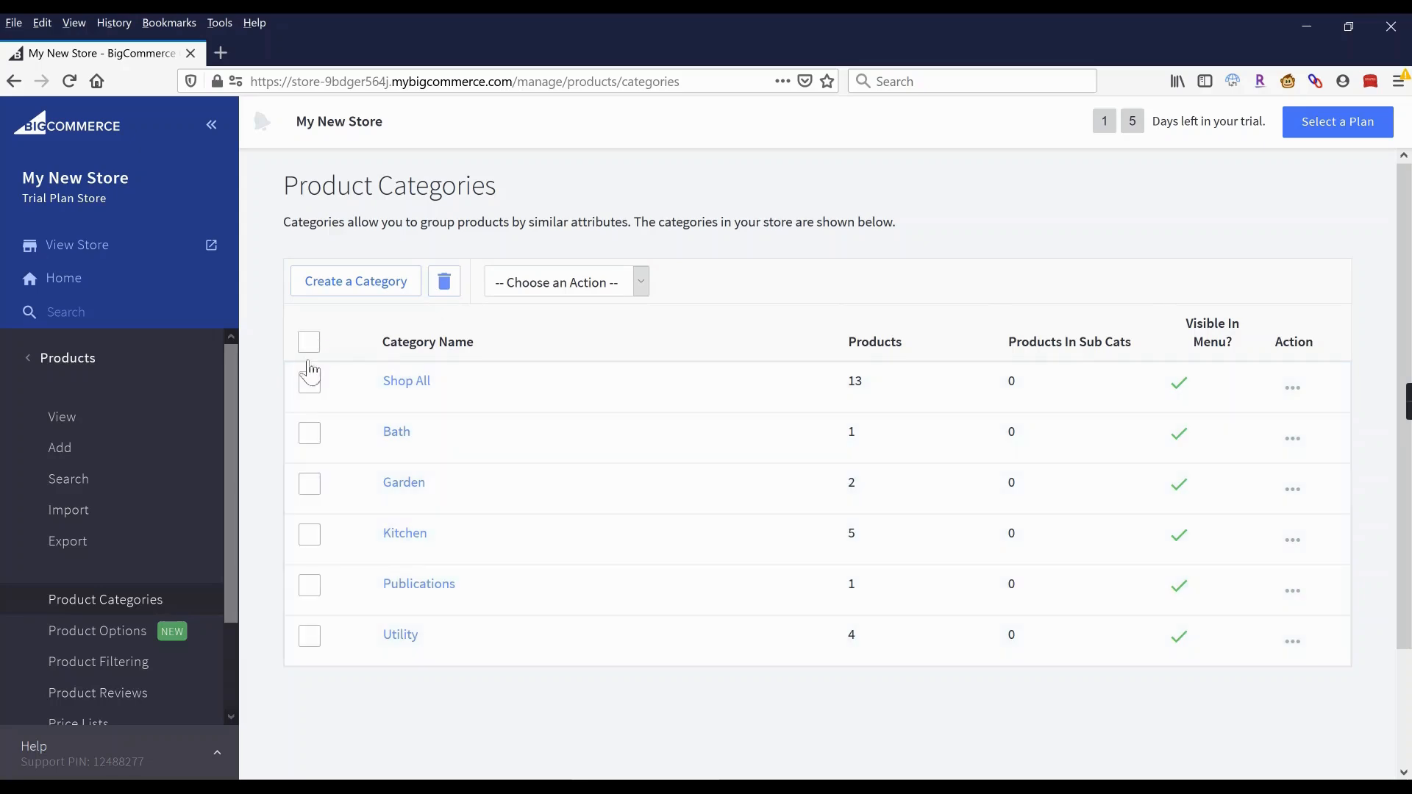
Delete Bath, Garden, Kitchen, Publications and Utility, keeping Shop All, then open Shop All for editing.
{"action": "left_click", "coordinate": [308, 343]}
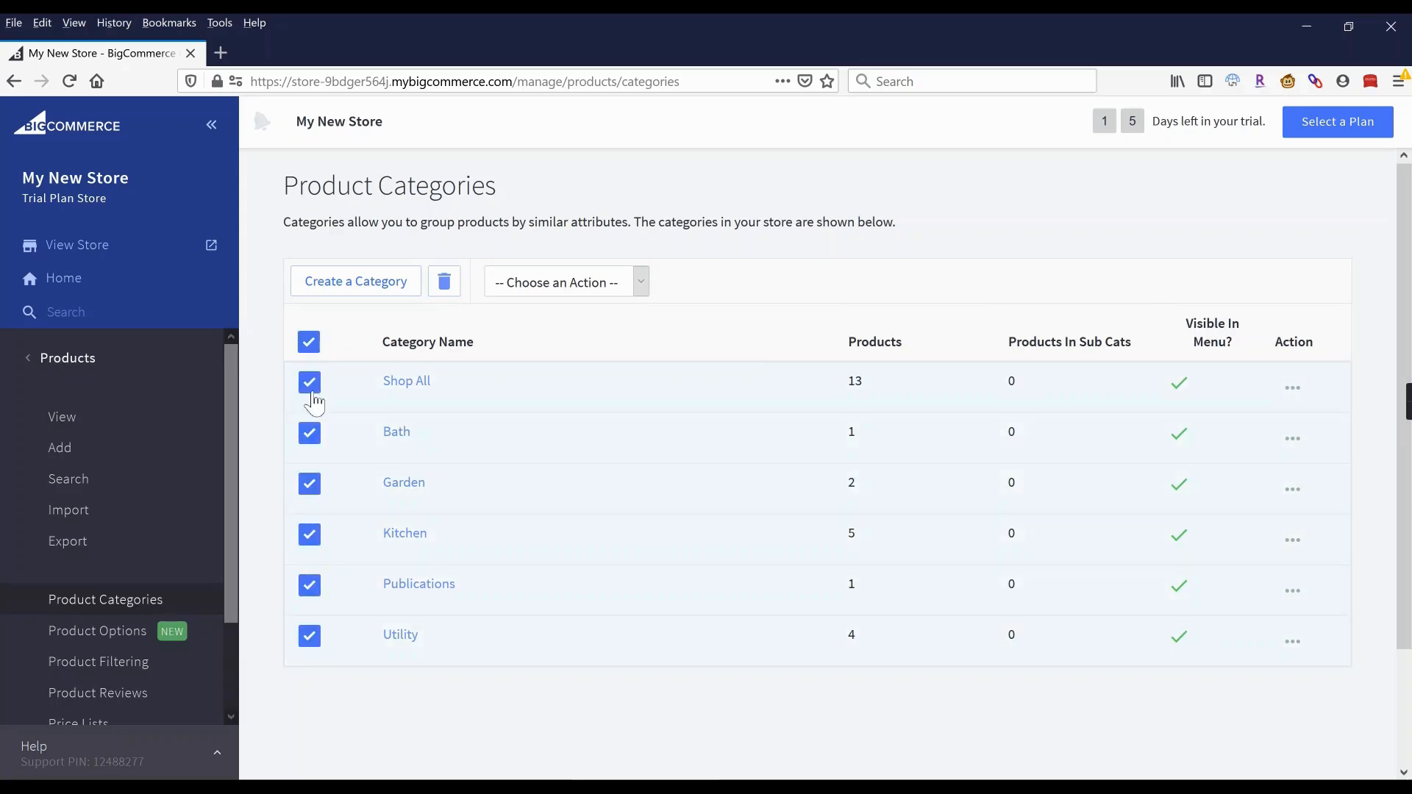
{"action": "left_click", "coordinate": [310, 383]}
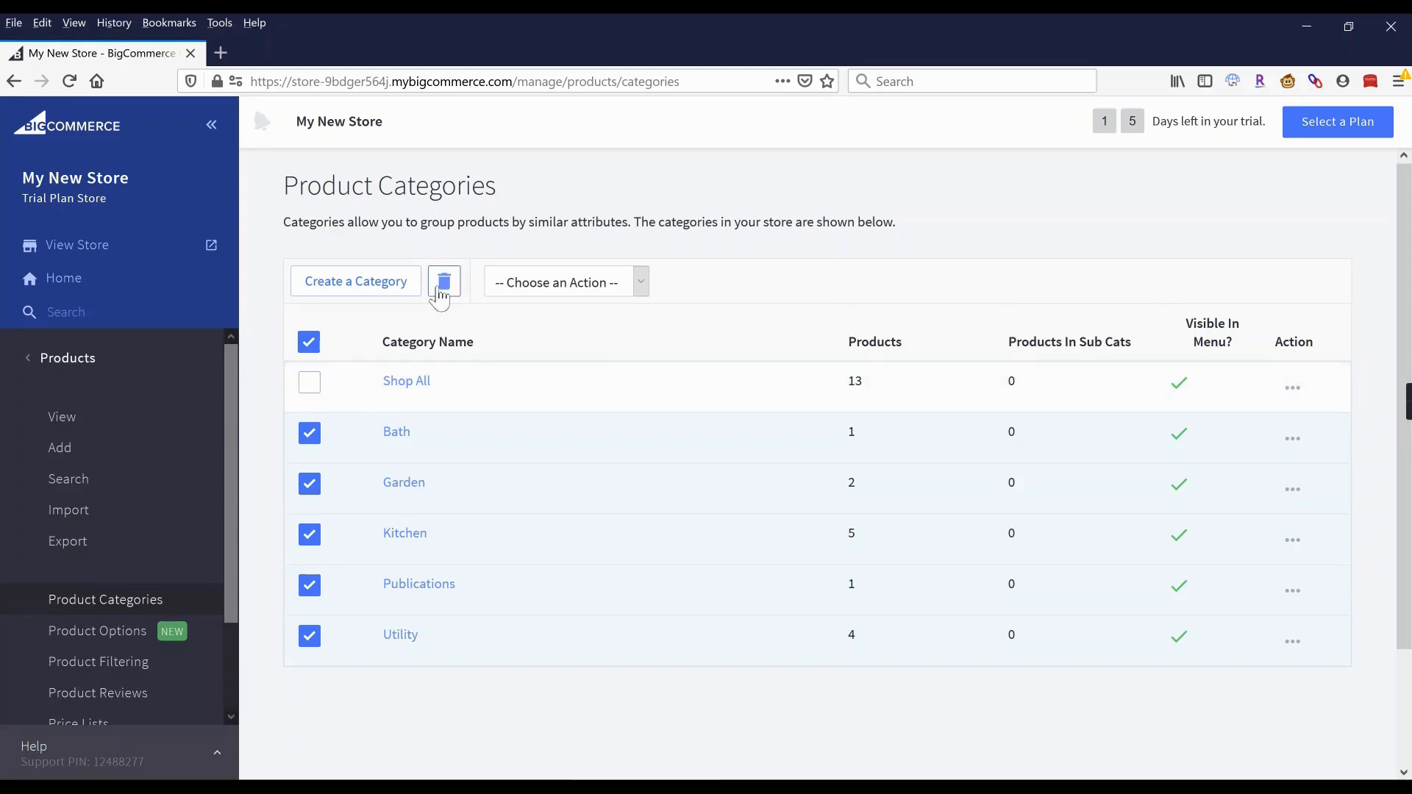
{"action": "left_click", "coordinate": [446, 294]}
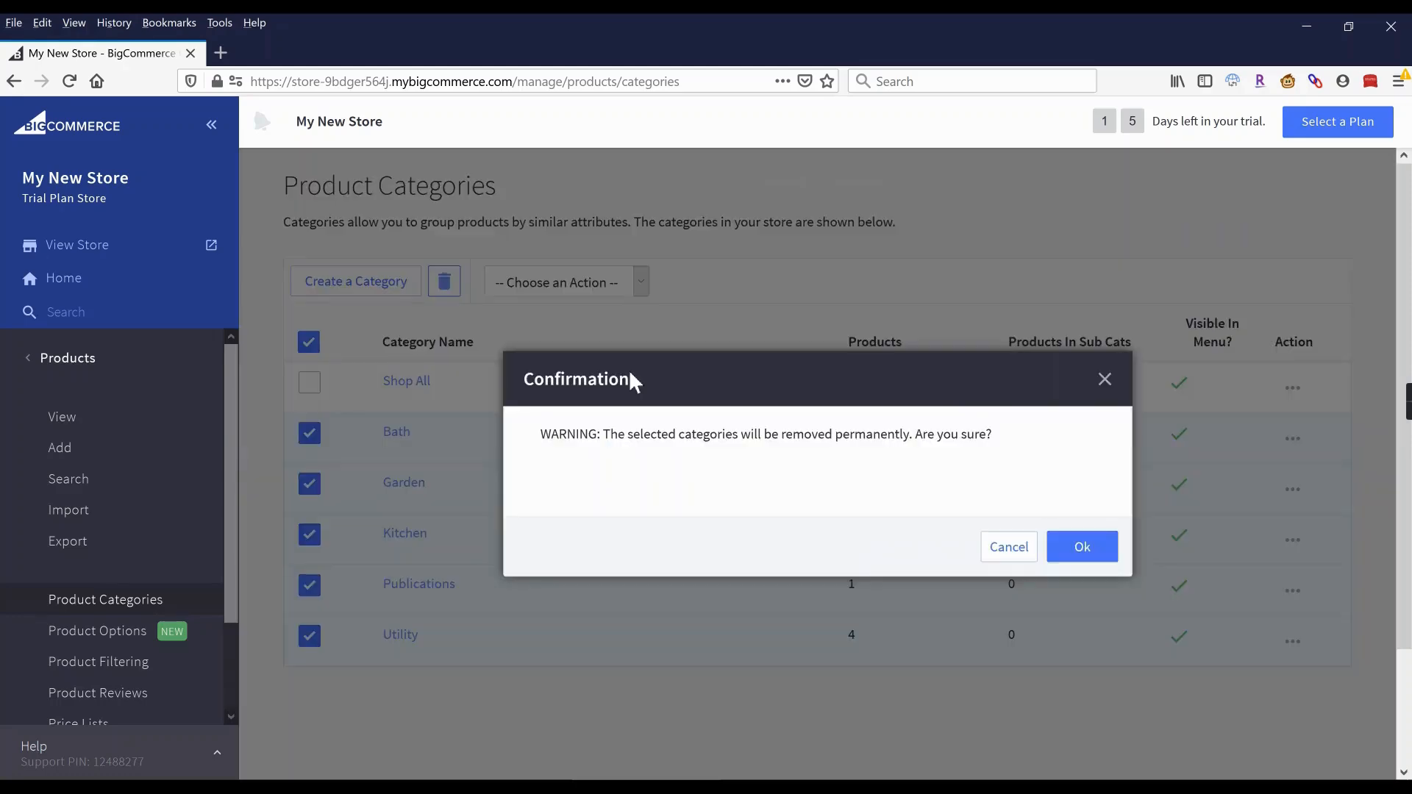
{"action": "left_click", "coordinate": [1085, 550]}
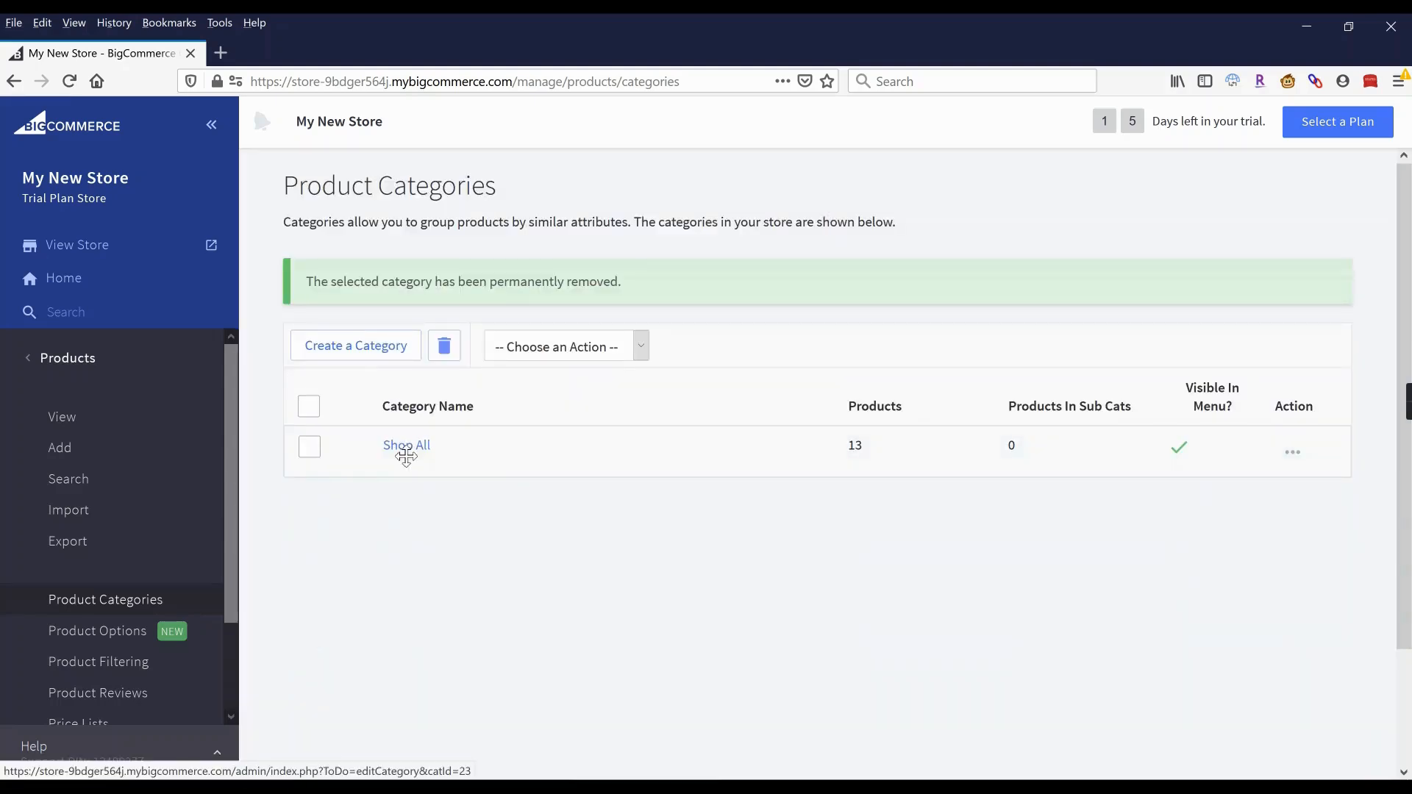
{"action": "left_click", "coordinate": [406, 450]}
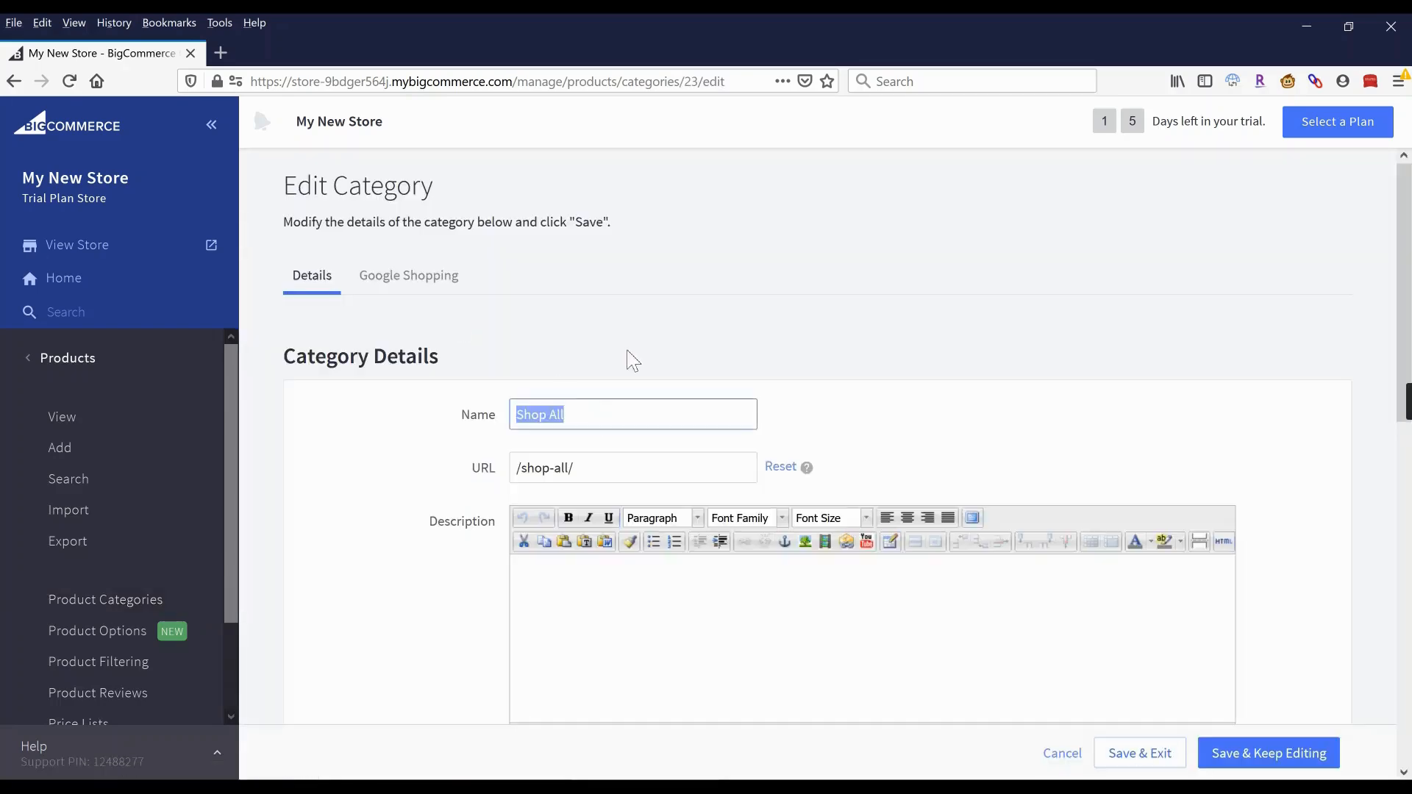
Replace the Shop All category name with Tops so its URL becomes /tops/, then save.
{"action": "type", "text": "Clothing"}
{"action": "left_click", "coordinate": [633, 360]}
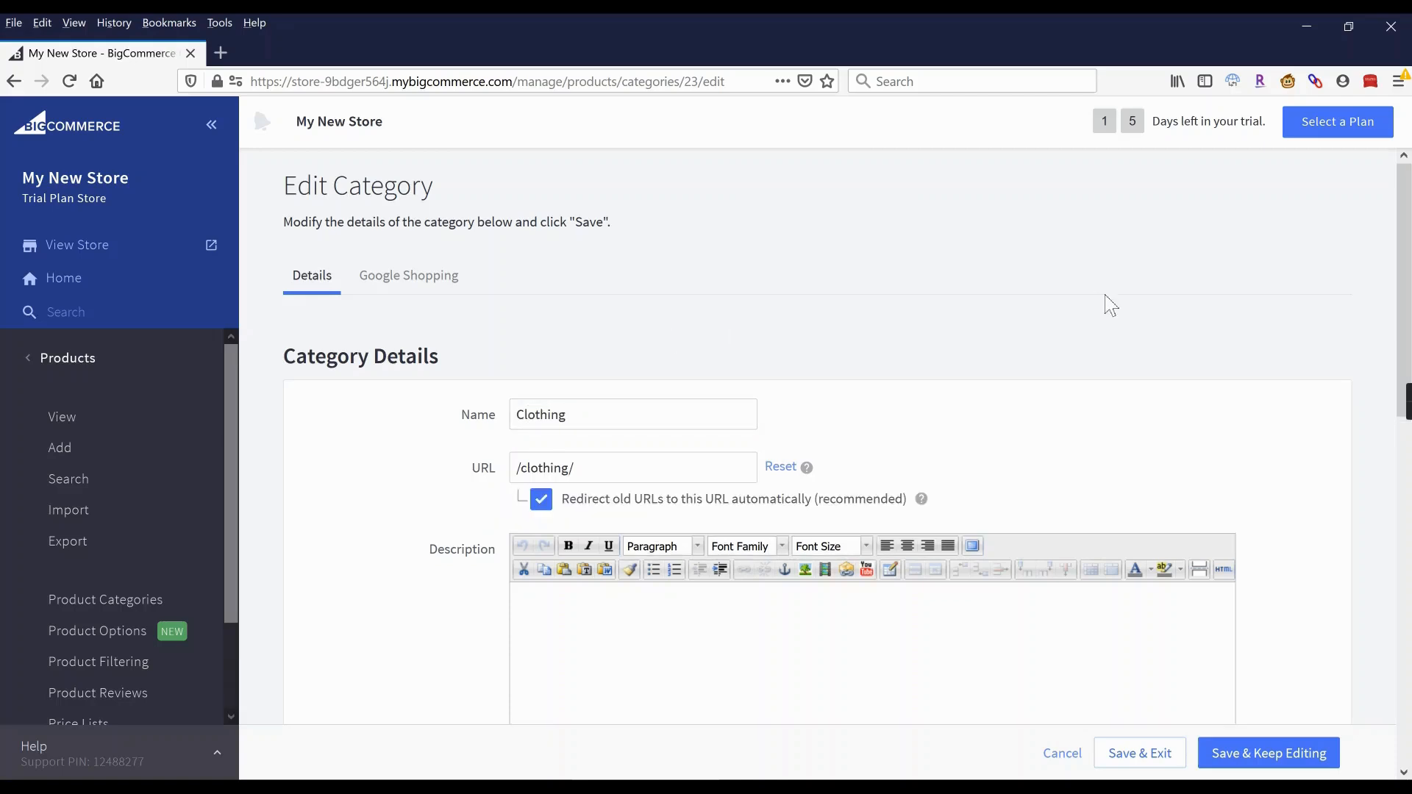
{"action": "left_click_drag", "start_coordinate": [568, 416], "coordinate": [467, 401]}
{"action": "type", "text": "T"}
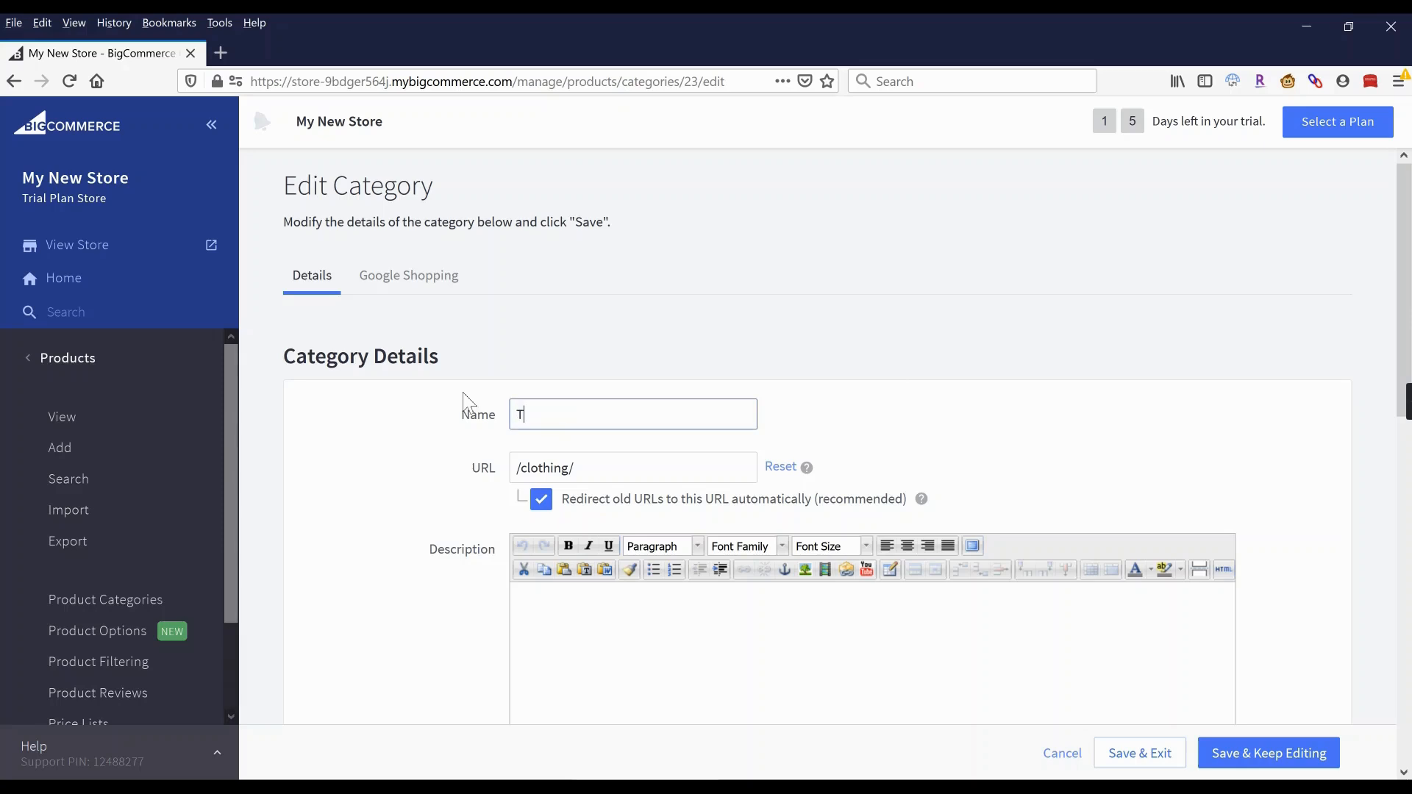
{"action": "type", "text": "ops"}
{"action": "left_click", "coordinate": [711, 383]}
{"action": "left_click", "coordinate": [1156, 756]}
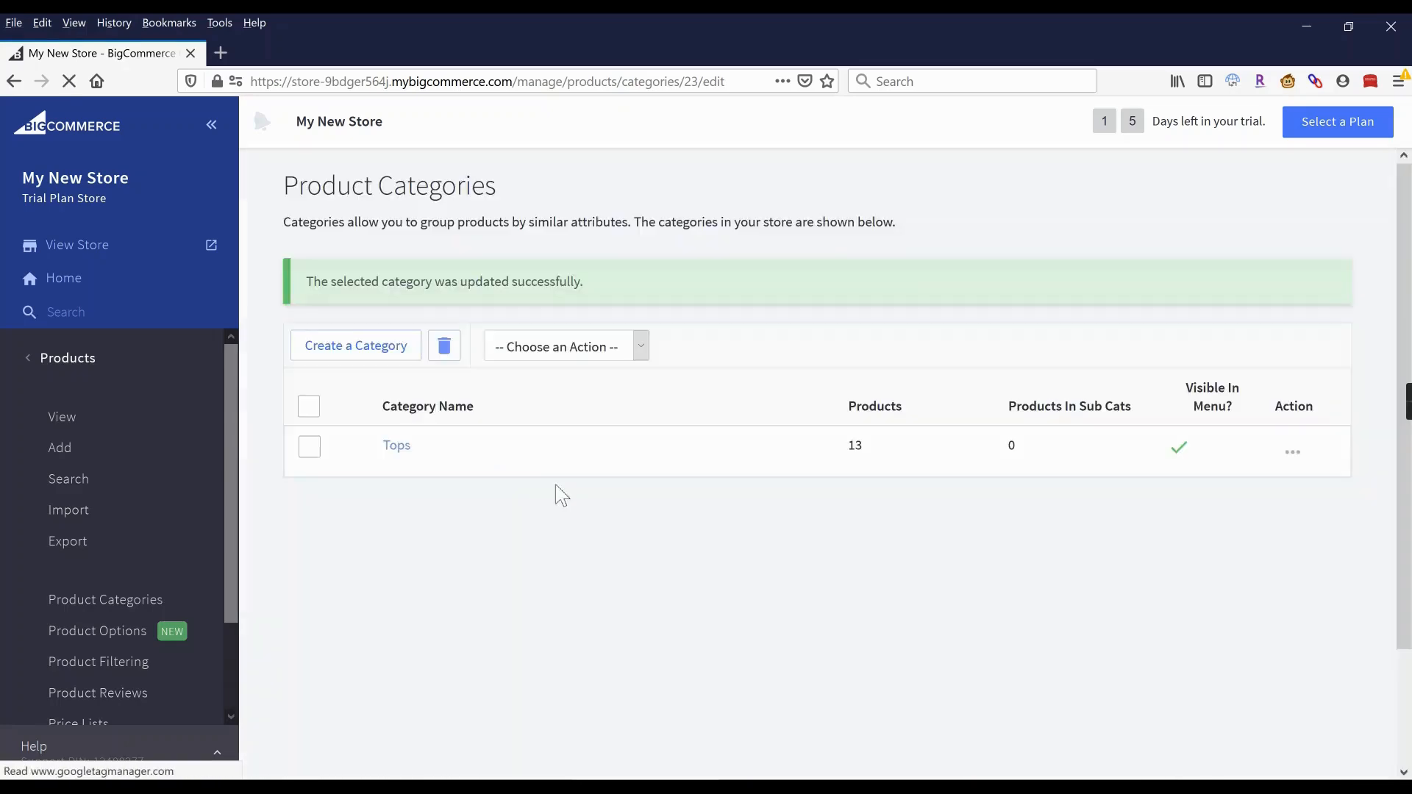
Create the Pants and Dresses top-level categories.
{"action": "left_click", "coordinate": [364, 353]}
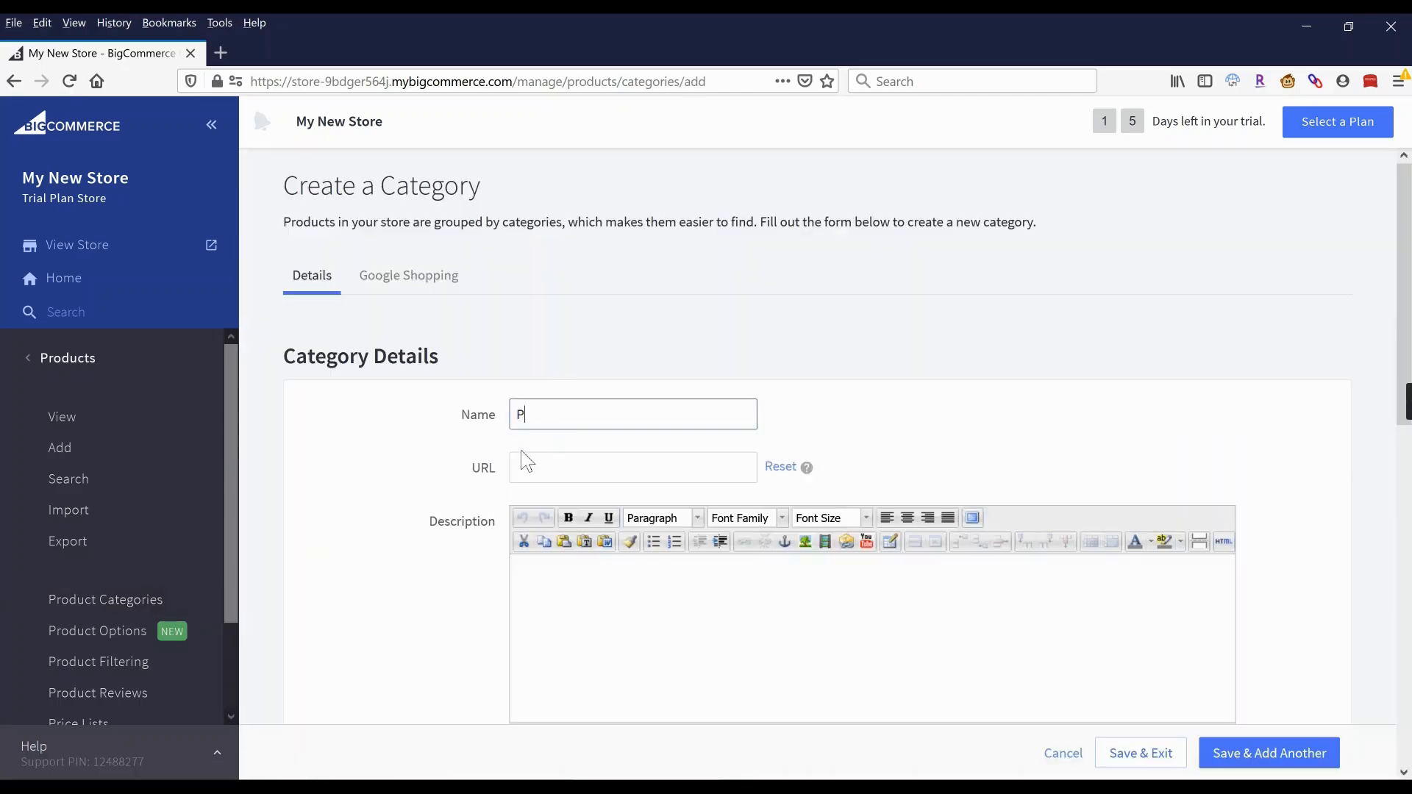
{"action": "left_click", "coordinate": [892, 313]}
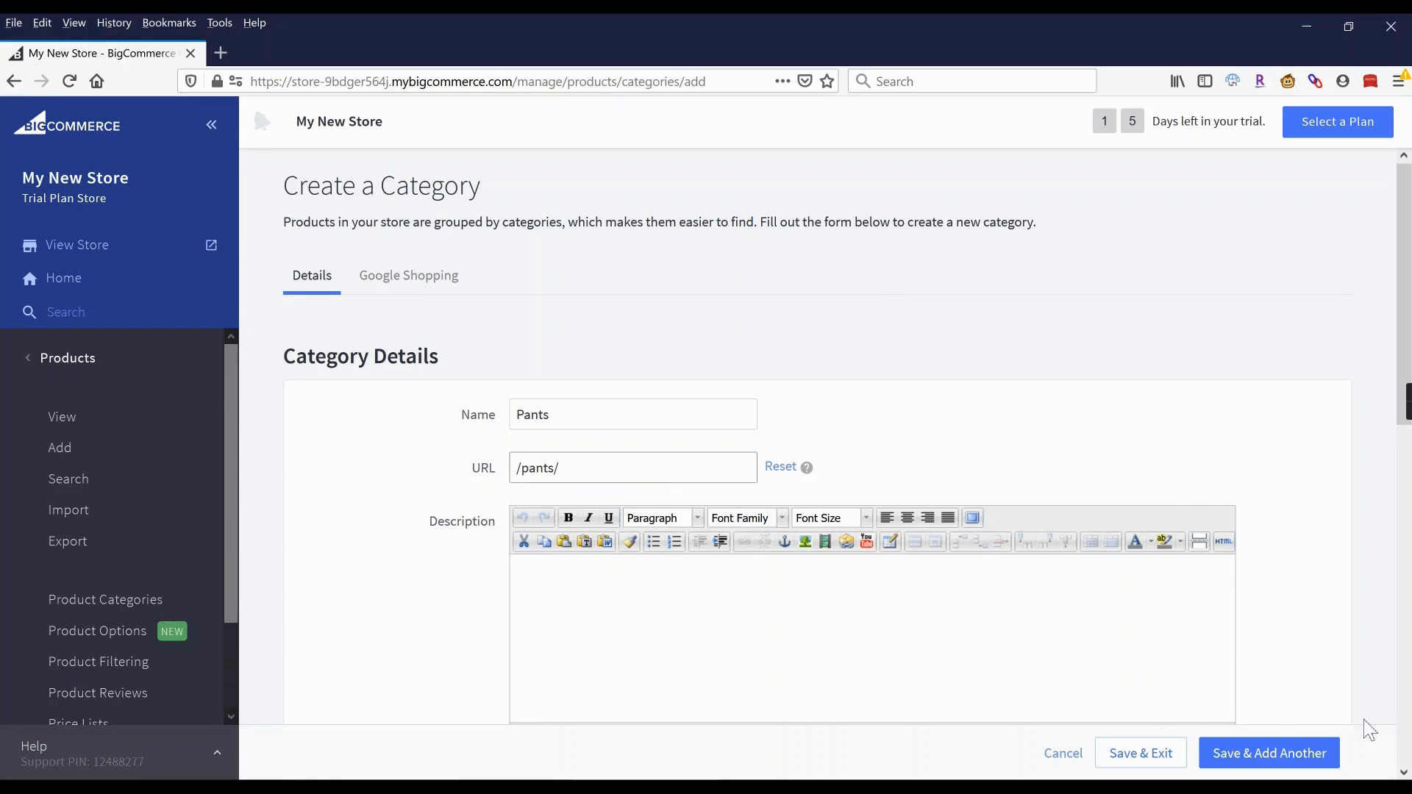
{"action": "left_click", "coordinate": [1287, 752]}
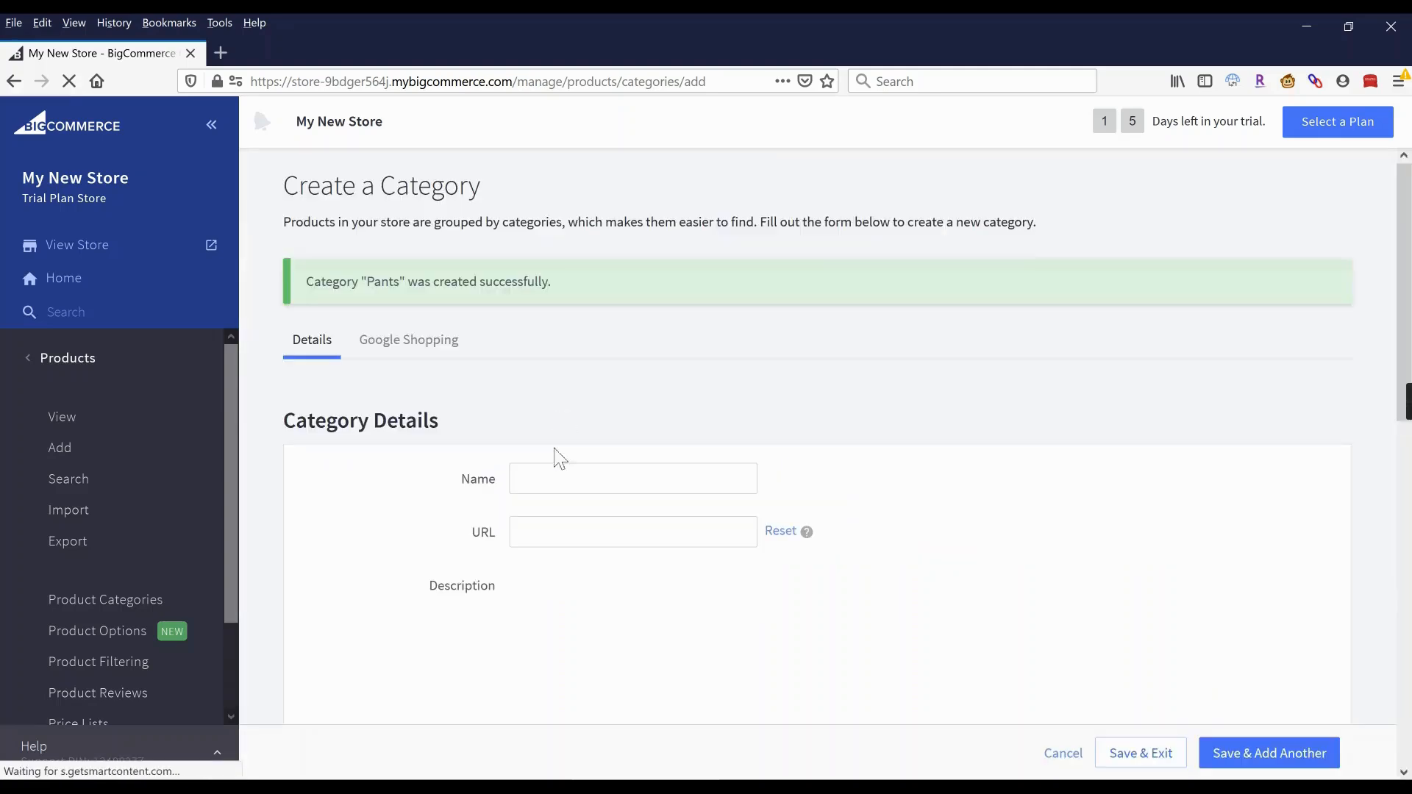
{"action": "left_click", "coordinate": [555, 489]}
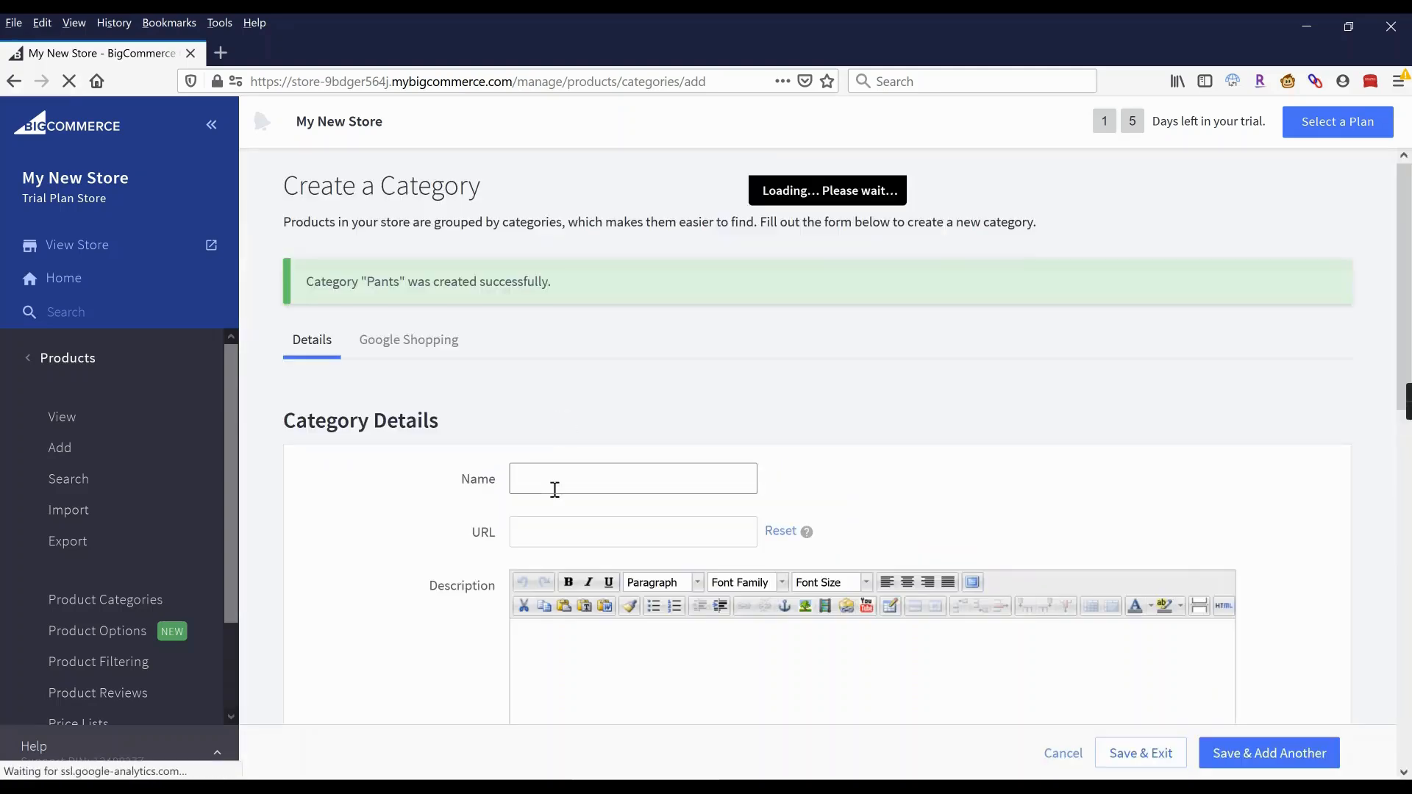
{"action": "type", "text": "Dresses"}
{"action": "left_click", "coordinate": [609, 433]}
{"action": "left_click", "coordinate": [1273, 756]}
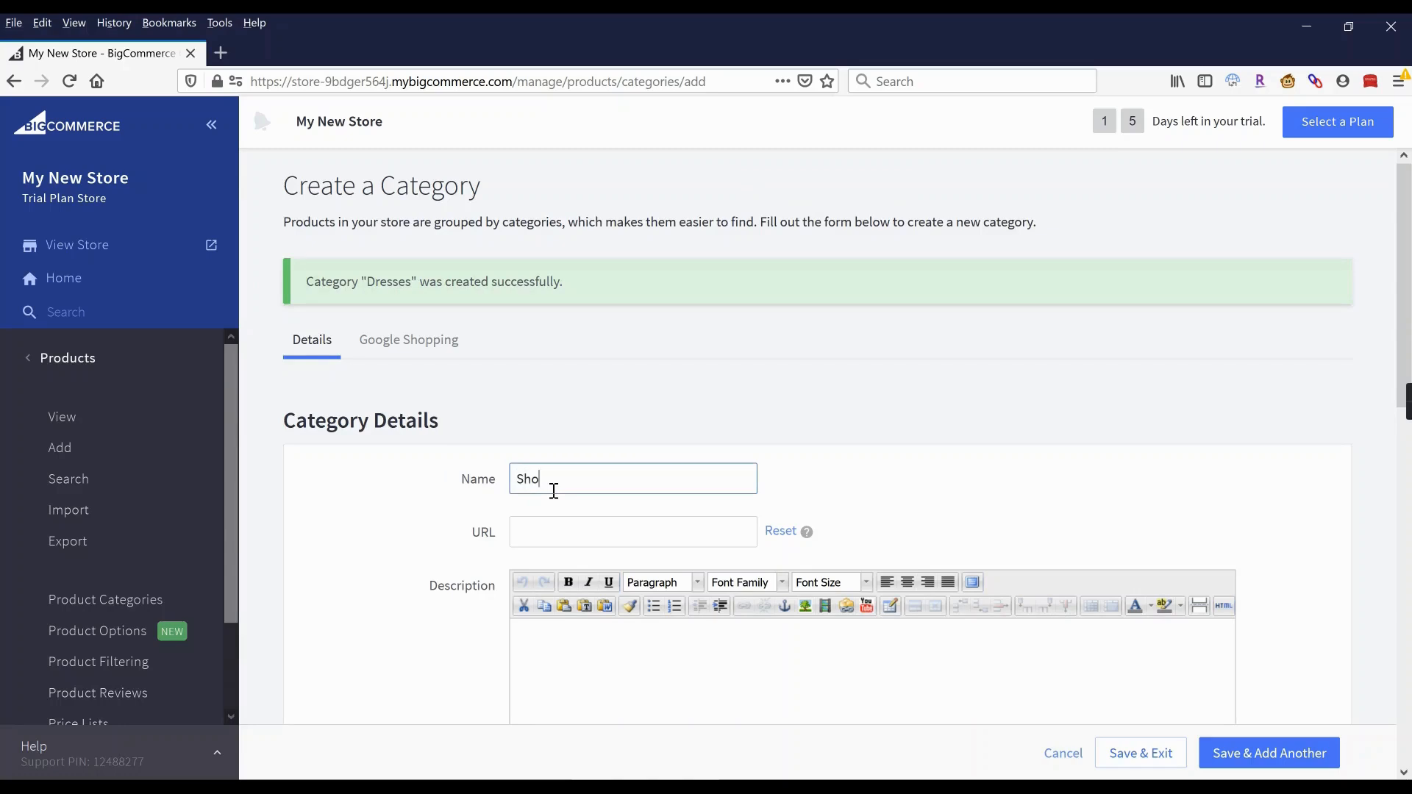
Save the Shoes category and add Accessories, returning to the category list.
{"action": "left_click", "coordinate": [1248, 756]}
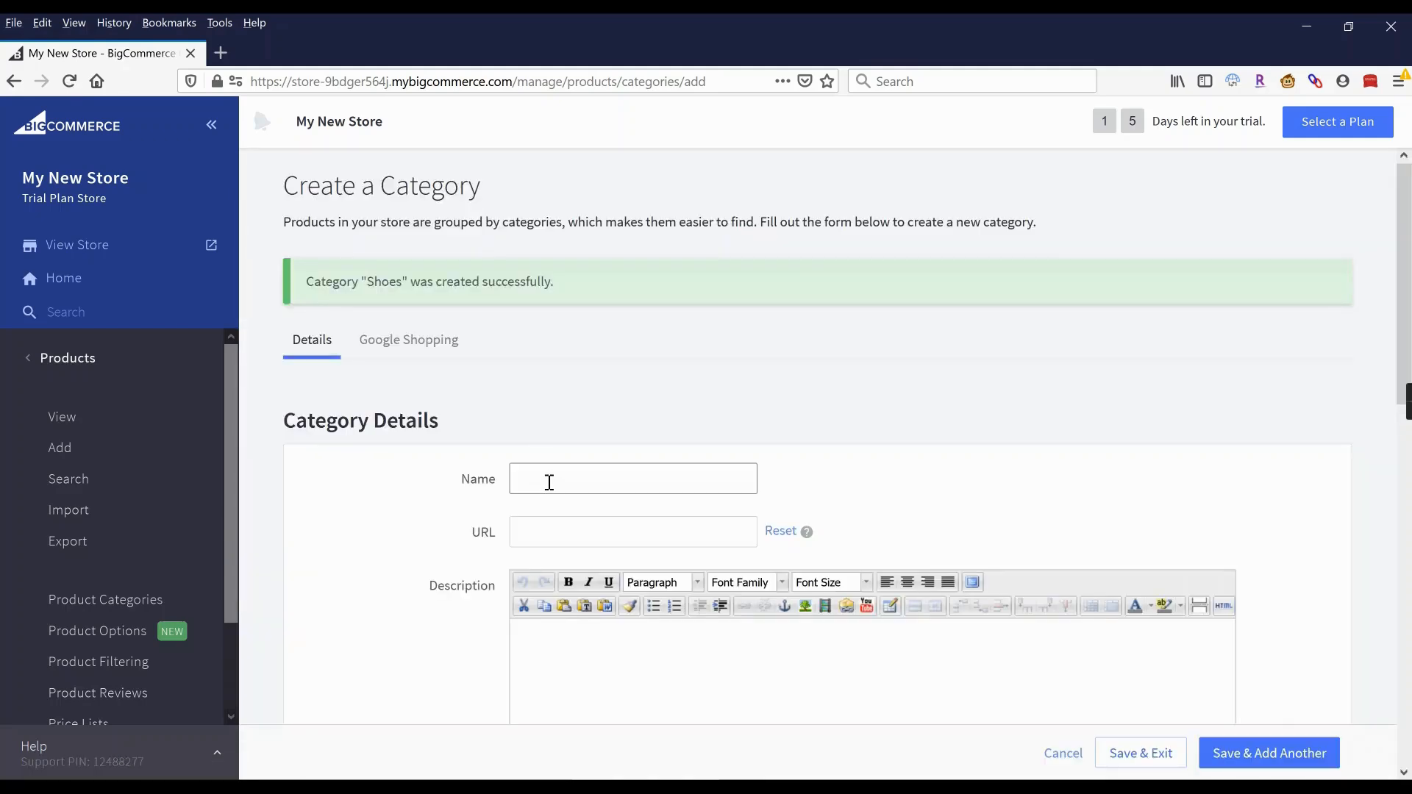
{"action": "left_click", "coordinate": [548, 468]}
{"action": "type", "text": "Accessories"}
{"action": "left_click", "coordinate": [1298, 552]}
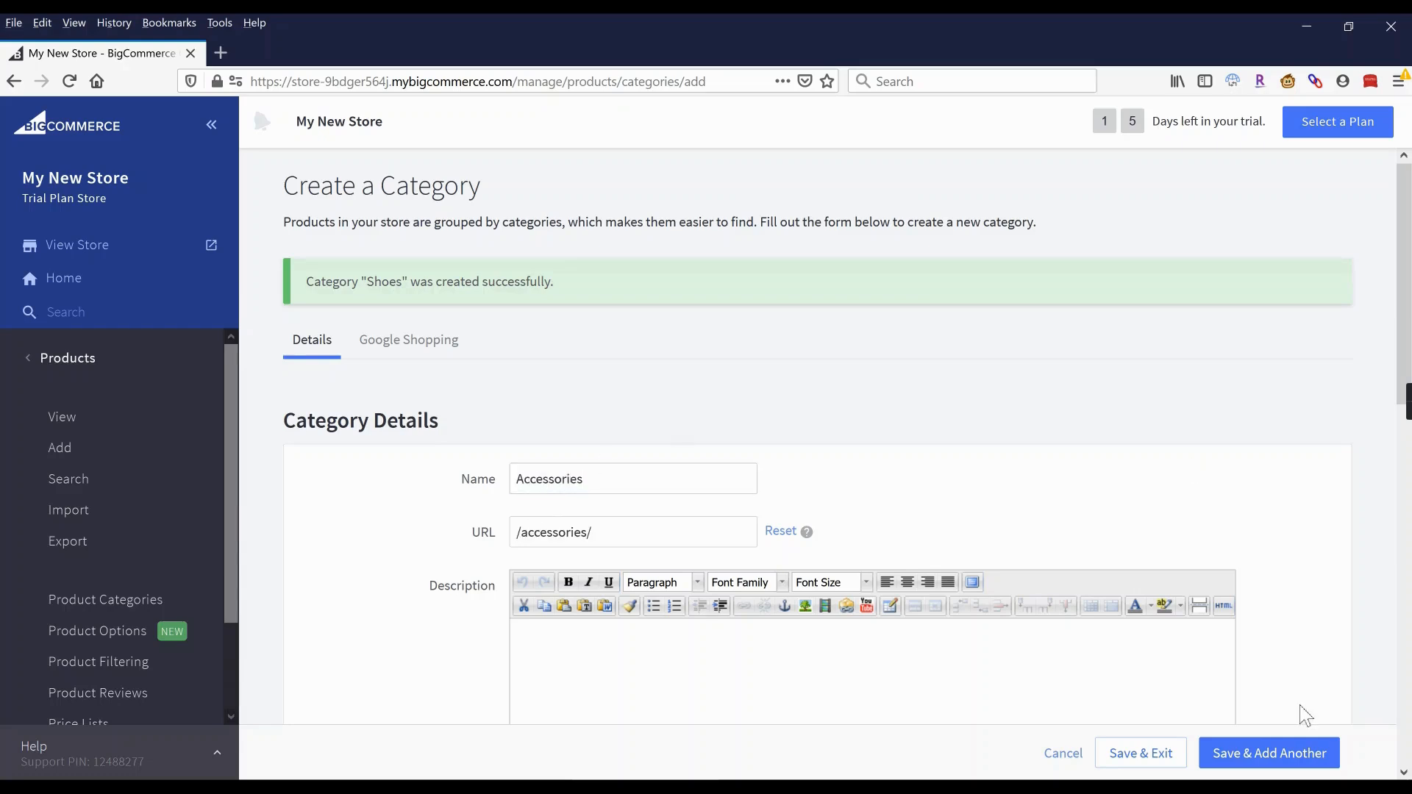
{"action": "left_click", "coordinate": [1141, 753]}
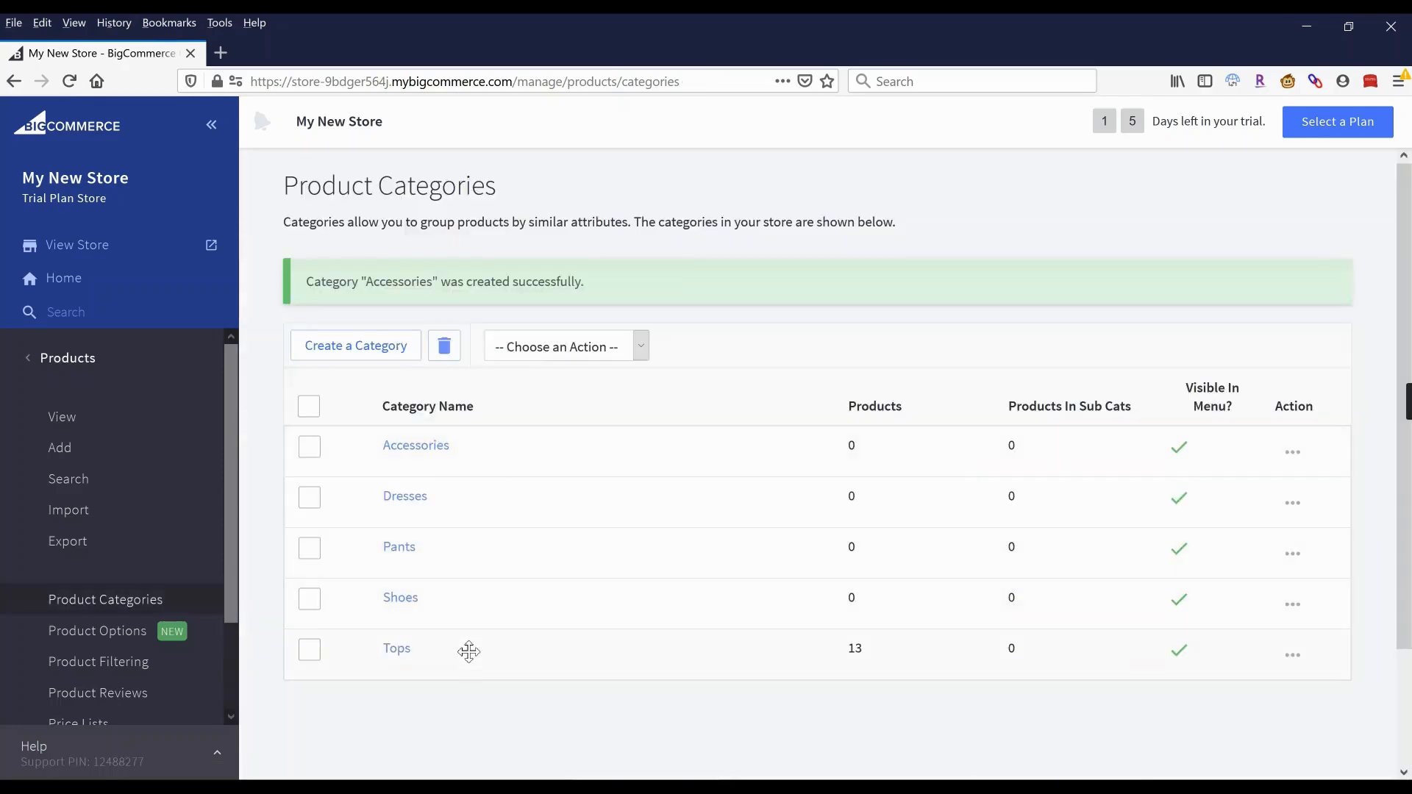
Drag Tops to the top, then Pants, Dresses and Shoes beneath it, leaving Accessories last.
{"action": "left_click_drag", "start_coordinate": [469, 651], "coordinate": [469, 452]}
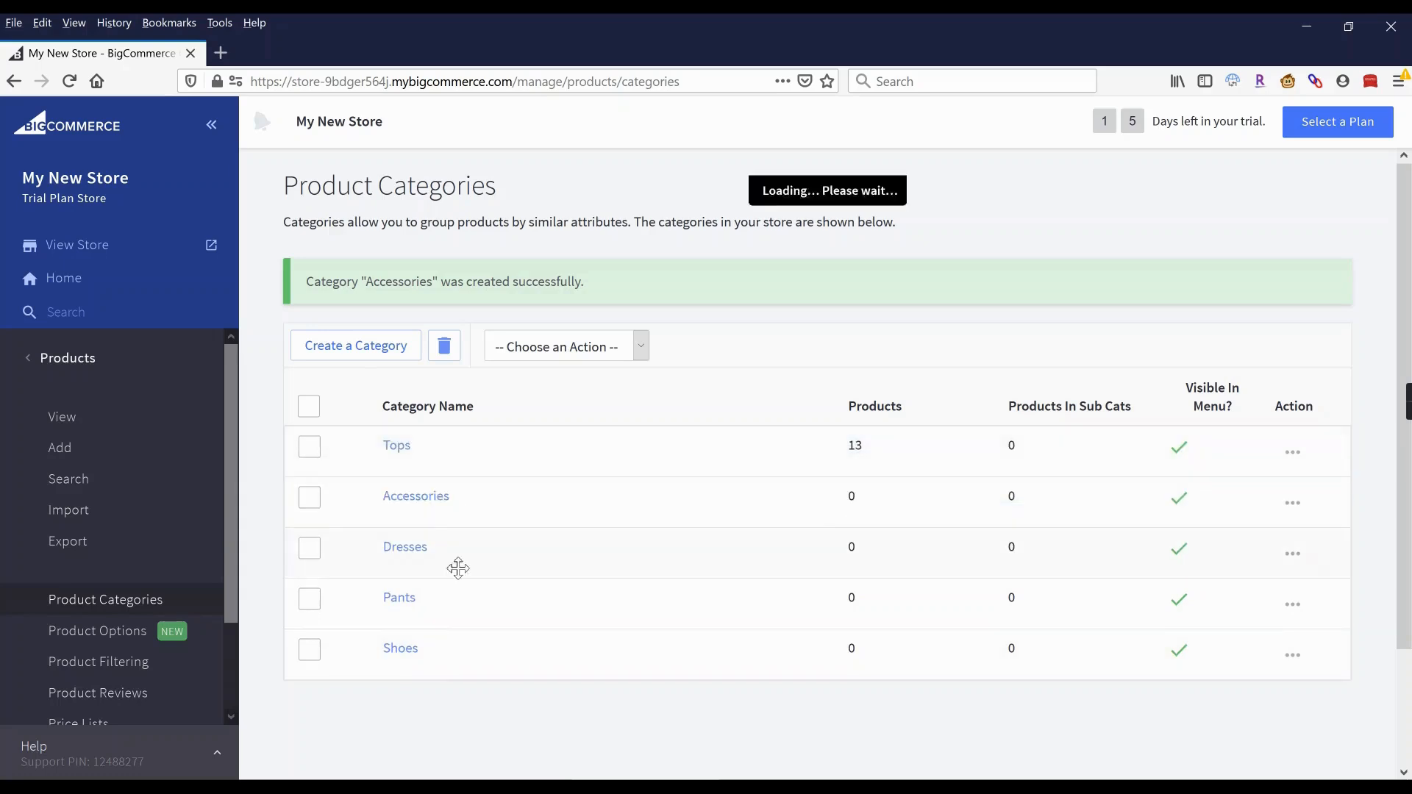
{"action": "left_click_drag", "start_coordinate": [457, 608], "coordinate": [456, 502]}
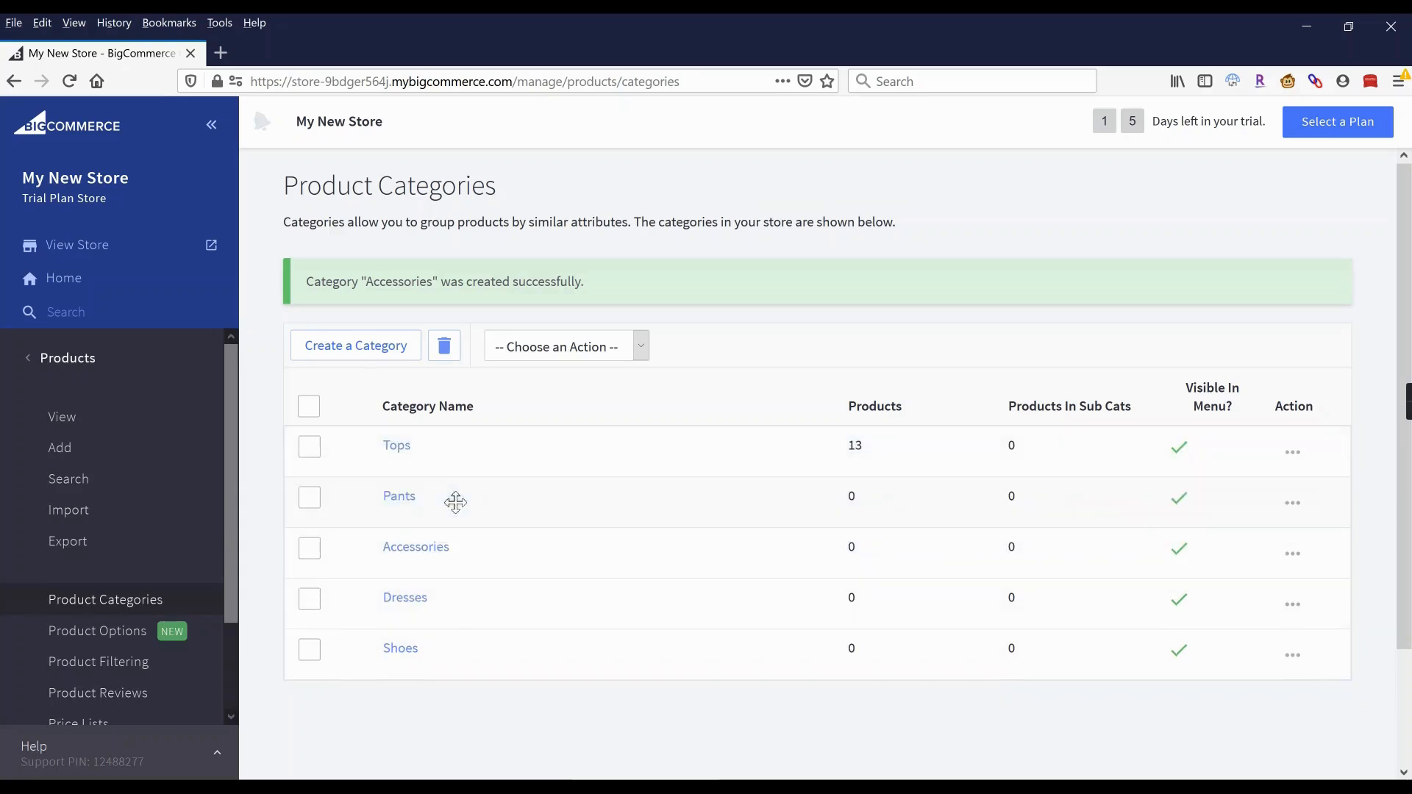
{"action": "left_click_drag", "start_coordinate": [456, 602], "coordinate": [456, 550]}
{"action": "left_click_drag", "start_coordinate": [456, 641], "coordinate": [457, 594]}
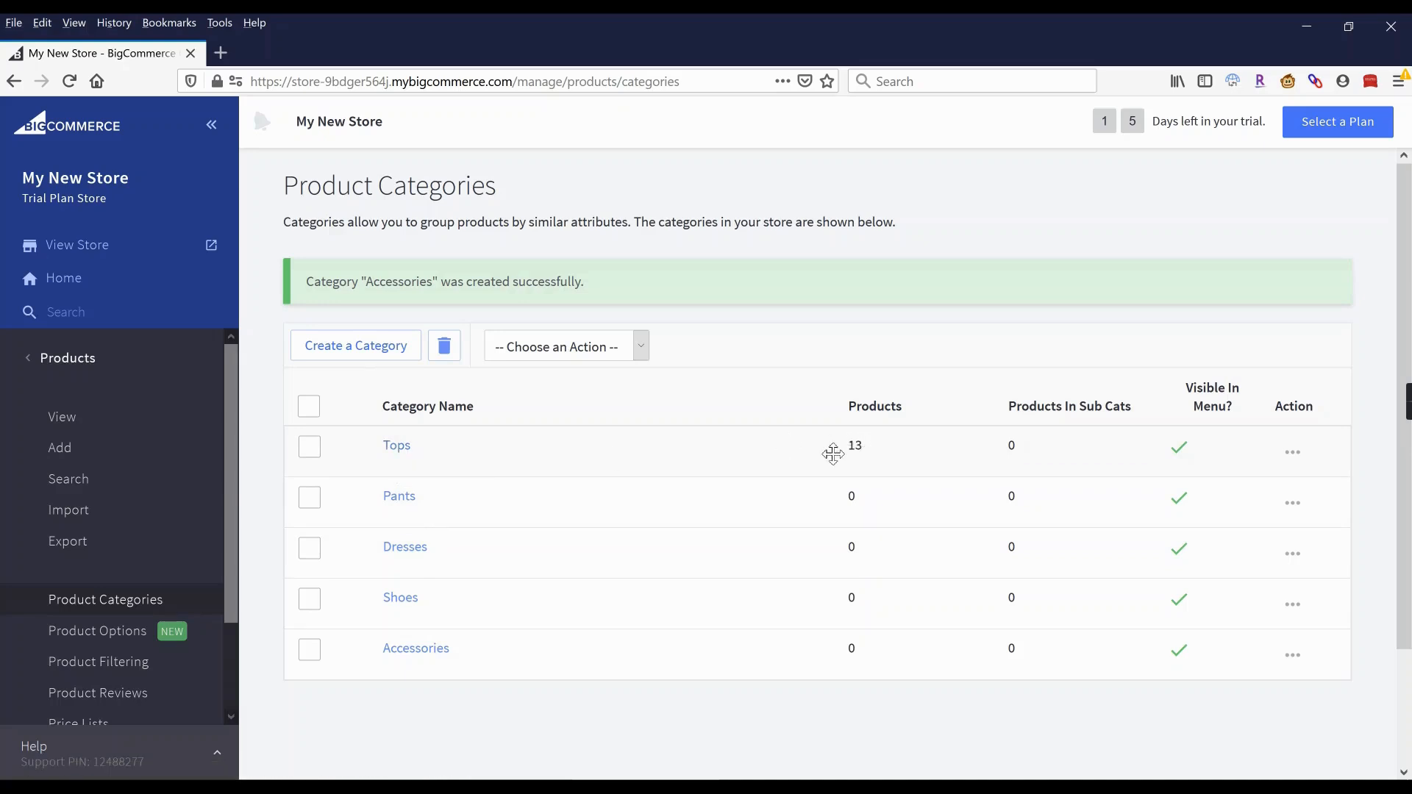
Create a Blouses category with Tops as its parent.
{"action": "left_click", "coordinate": [367, 346]}
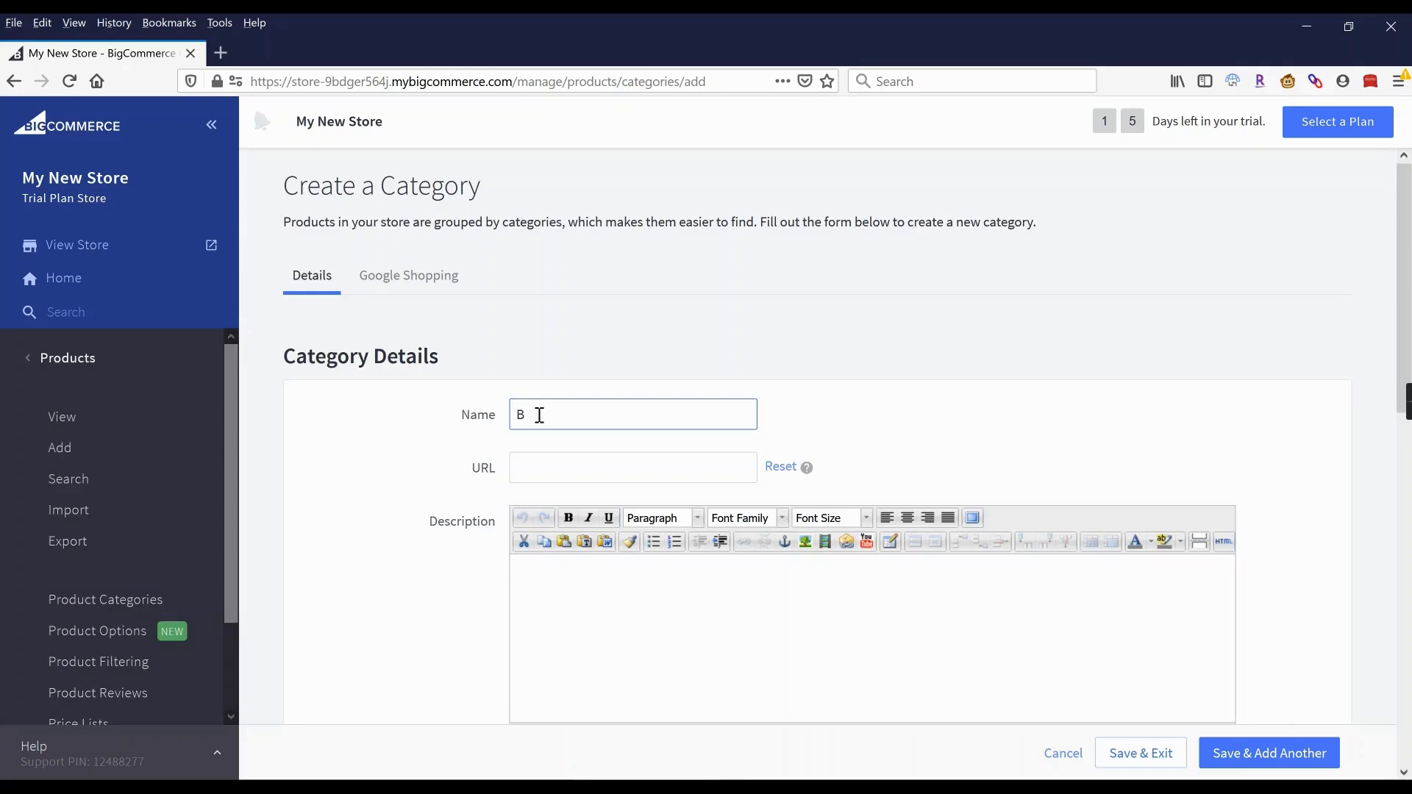
{"action": "left_click", "coordinate": [949, 390]}
{"action": "scroll", "coordinate": [797, 522], "scroll_direction": "down", "scroll_amount": 4}
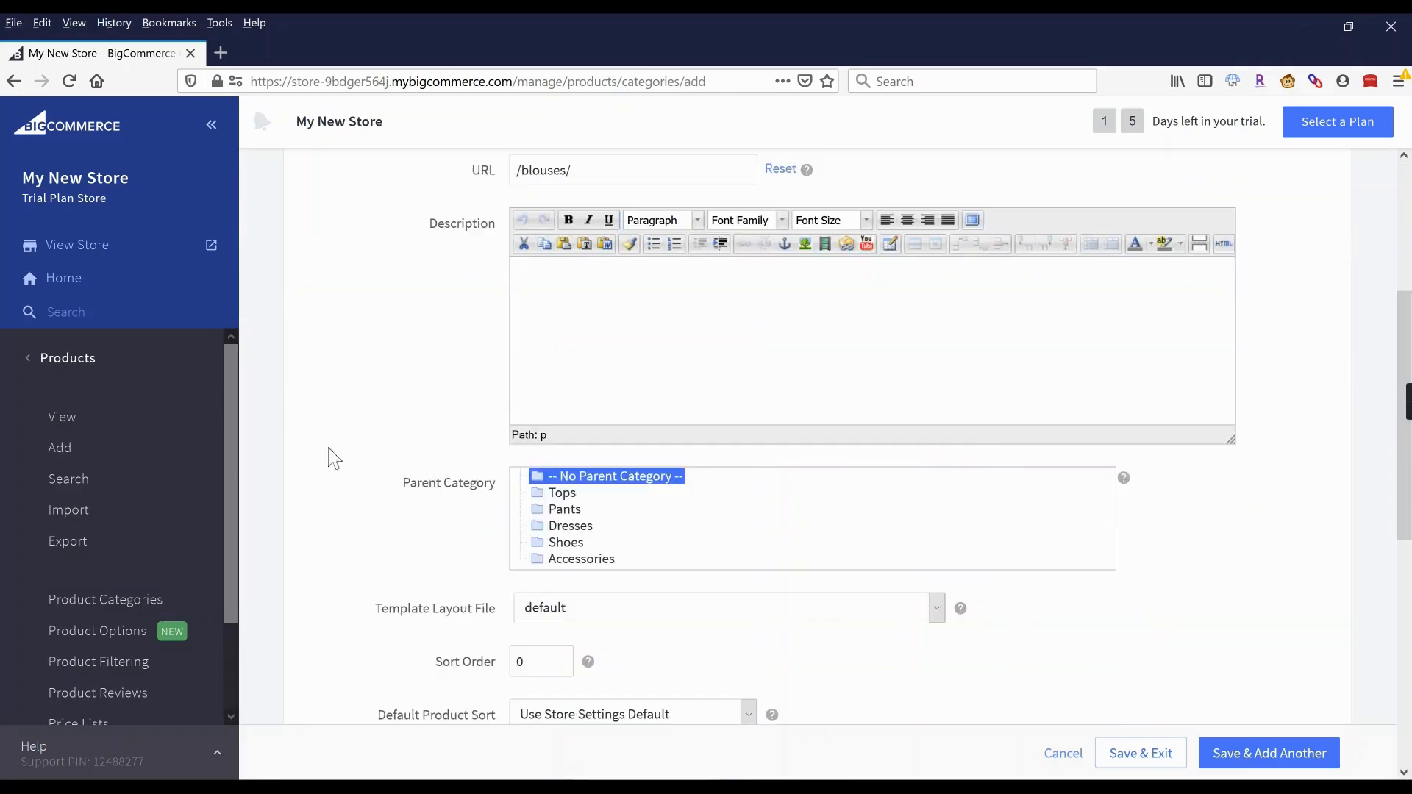
{"action": "left_click", "coordinate": [573, 494]}
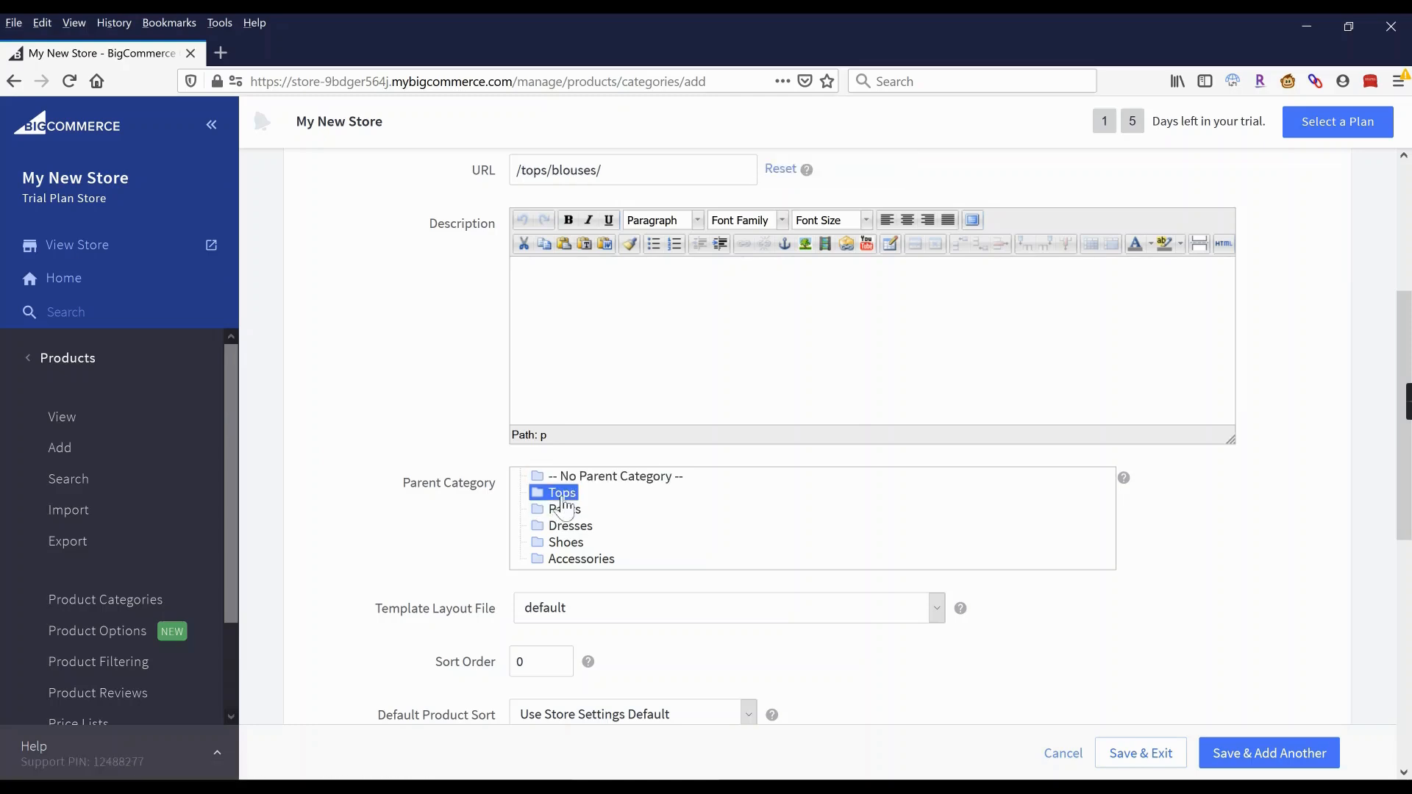
{"action": "left_click", "coordinate": [1274, 763]}
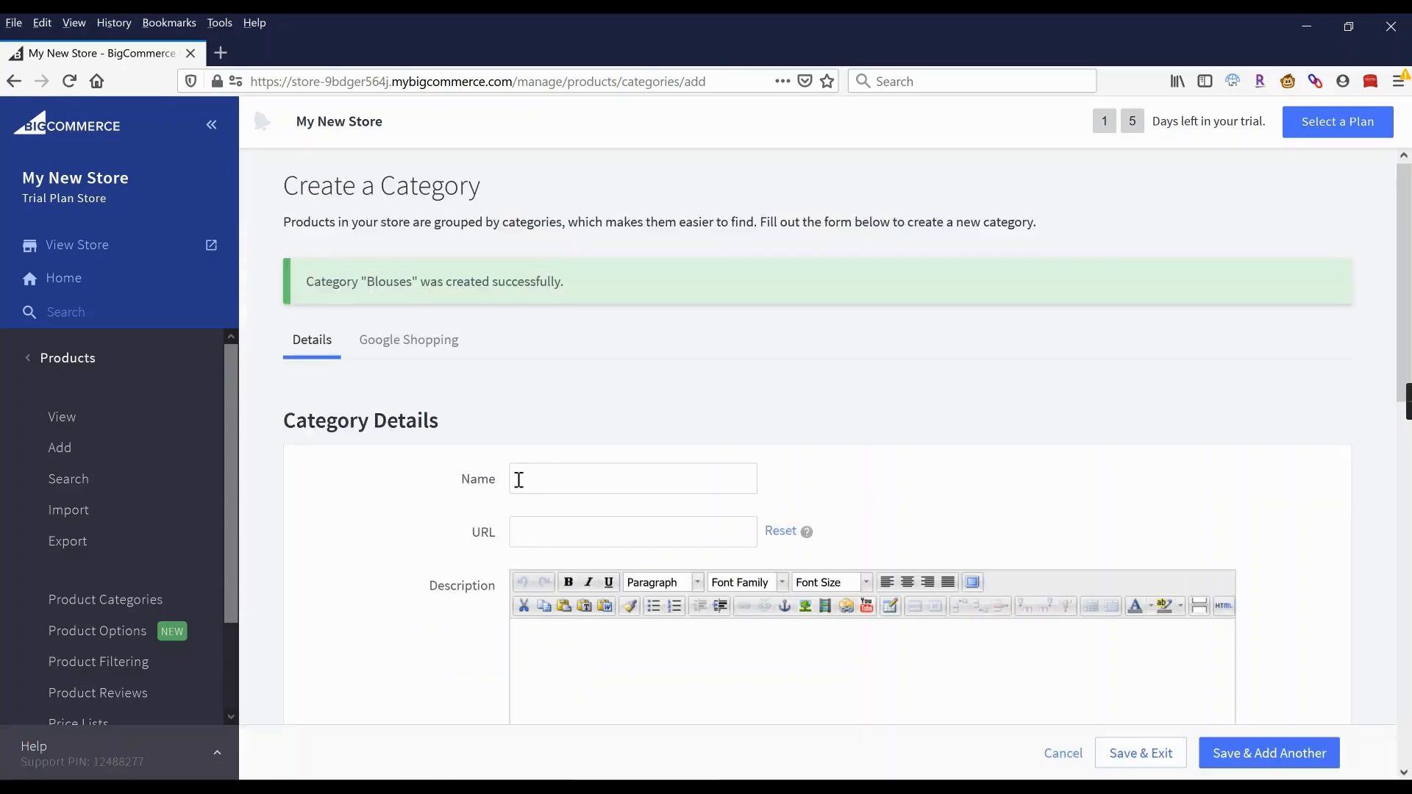
Create a T-Shirts category under Tops and return to the category list.
{"action": "left_click", "coordinate": [537, 478]}
{"action": "type", "text": "T-Shirts"}
{"action": "left_click", "coordinate": [760, 415]}
{"action": "scroll", "coordinate": [762, 416], "scroll_direction": "down", "scroll_amount": 3}
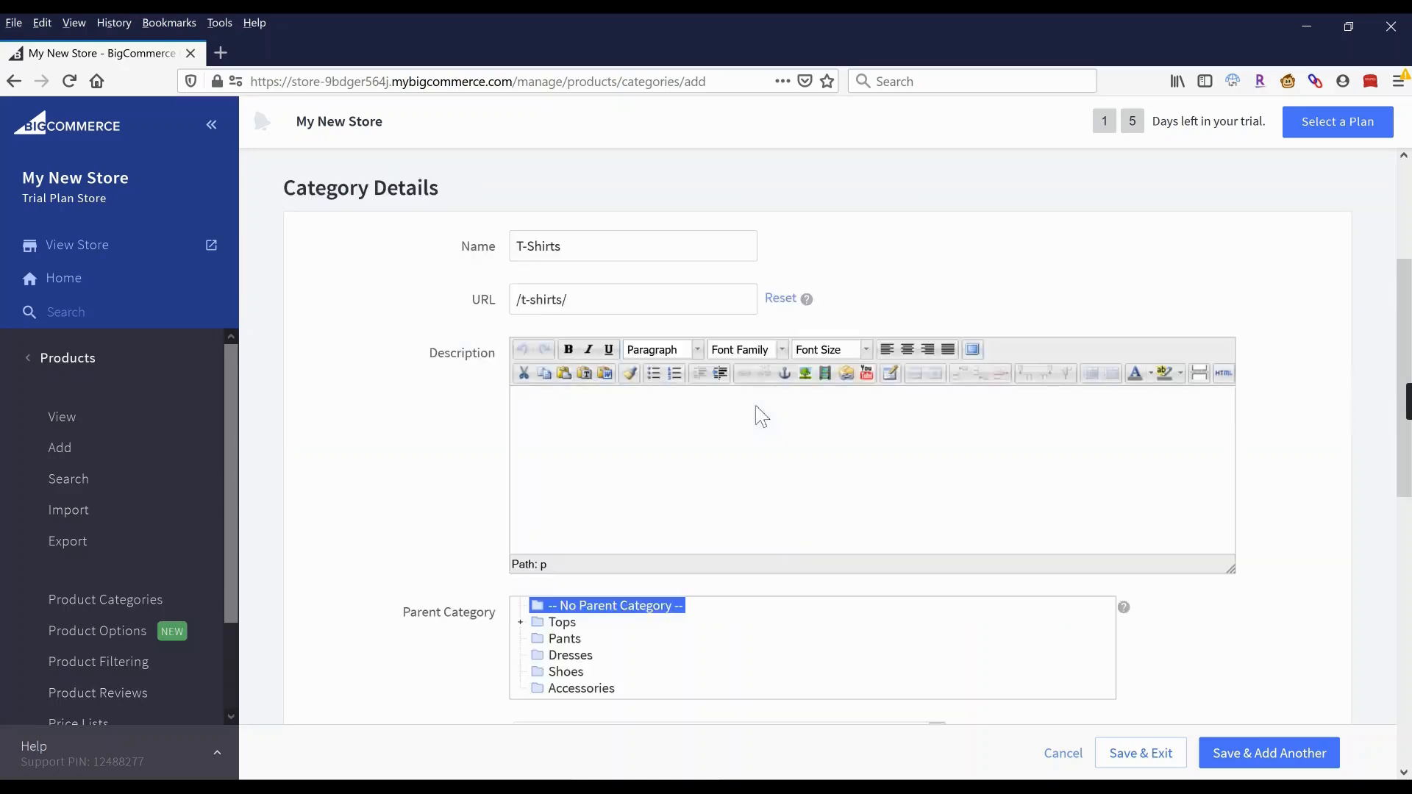
{"action": "scroll", "coordinate": [761, 416], "scroll_direction": "down", "scroll_amount": 2}
{"action": "left_click", "coordinate": [562, 457]}
{"action": "left_click", "coordinate": [1140, 753]}
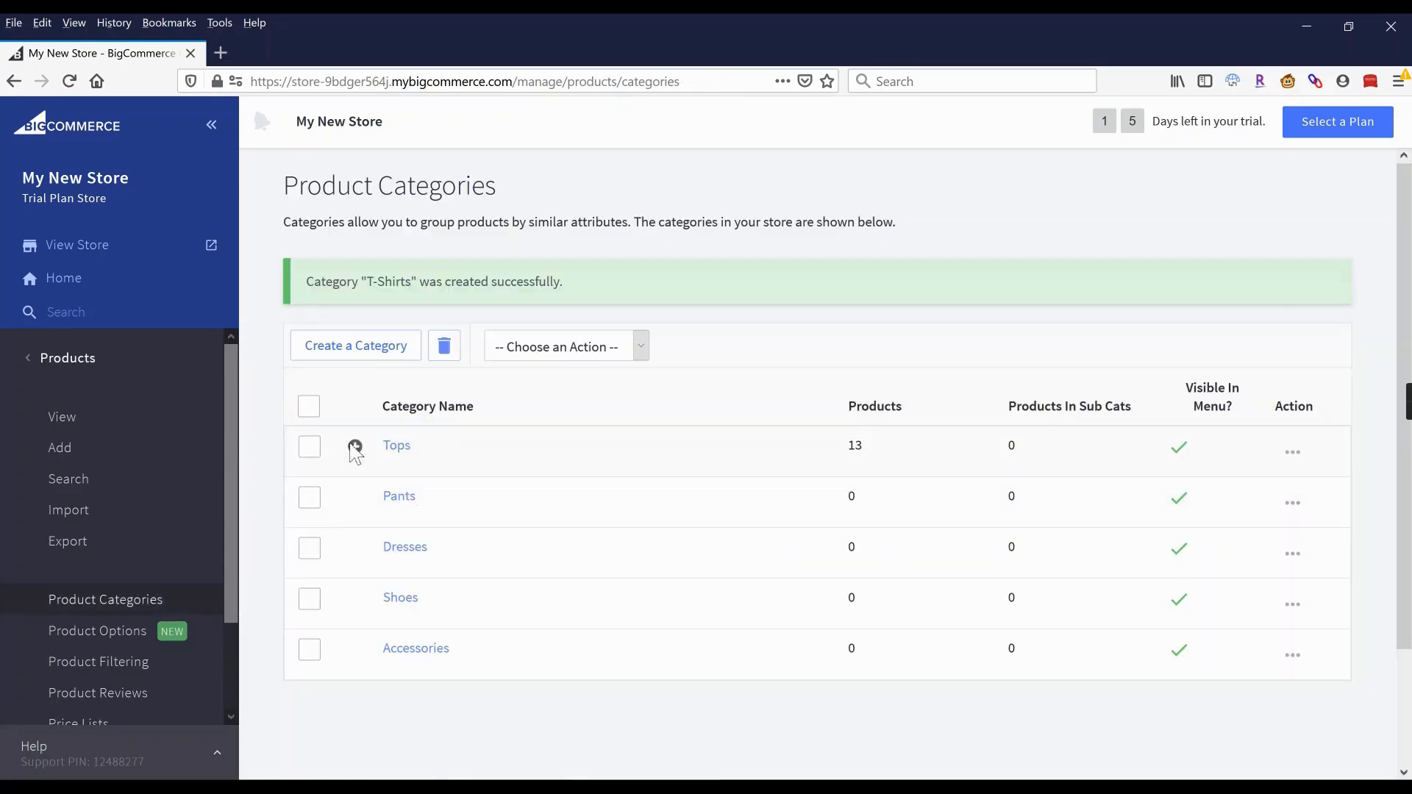
Expand Tops to check its new subcategories, collapse it, and go to the products list.
{"action": "left_click", "coordinate": [354, 444]}
{"action": "scroll", "coordinate": [352, 445], "scroll_direction": "down", "scroll_amount": 3}
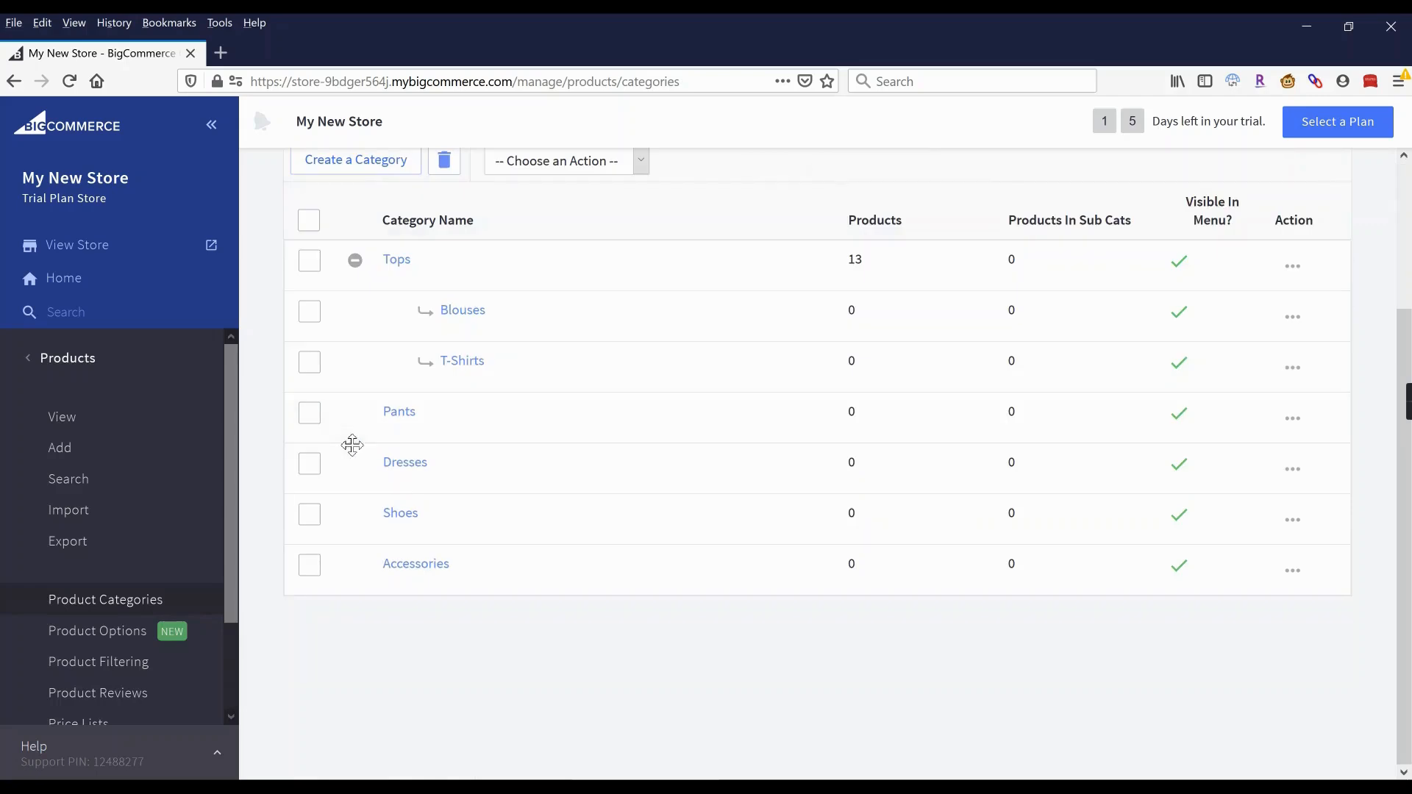
{"action": "left_click", "coordinate": [356, 262]}
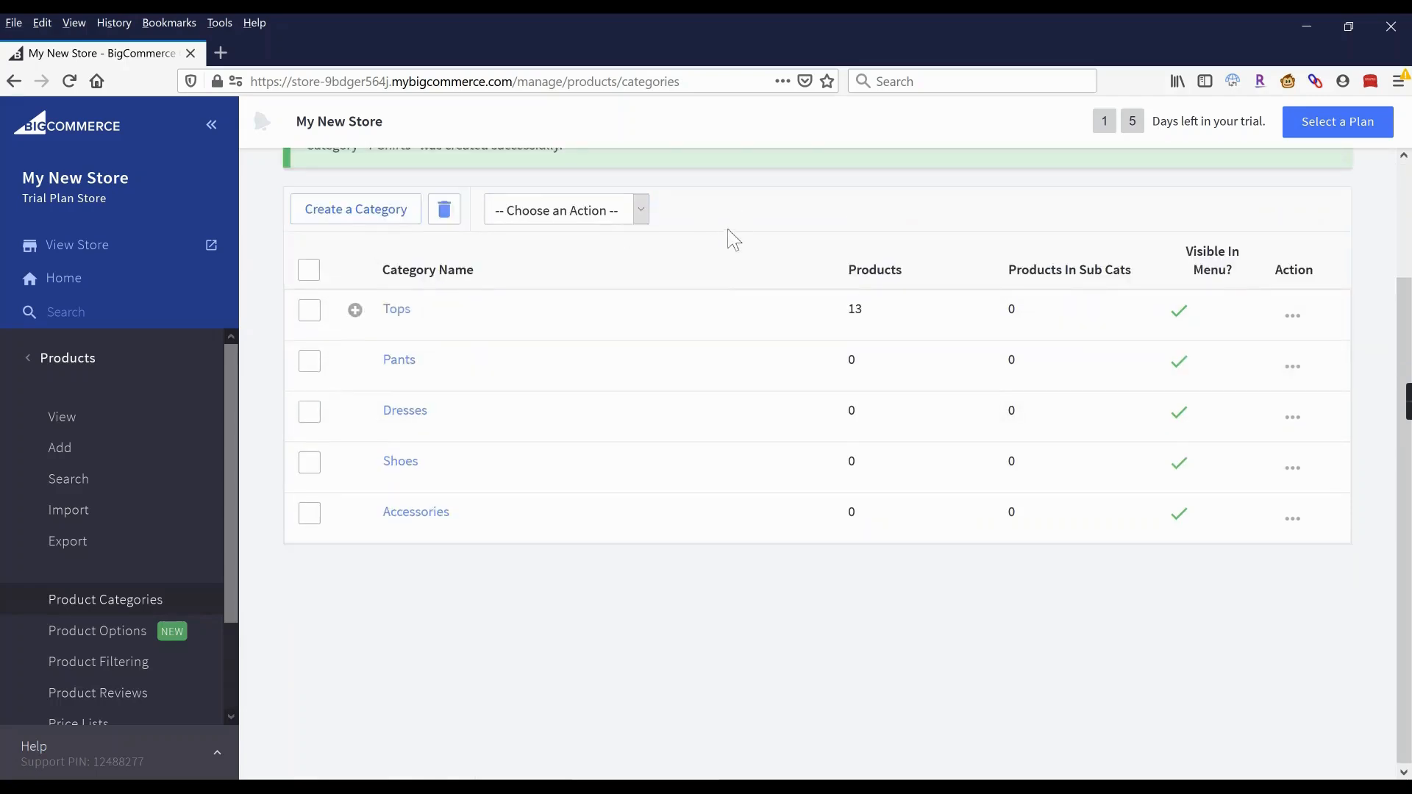
{"action": "scroll", "coordinate": [732, 239], "scroll_direction": "up", "scroll_amount": 2}
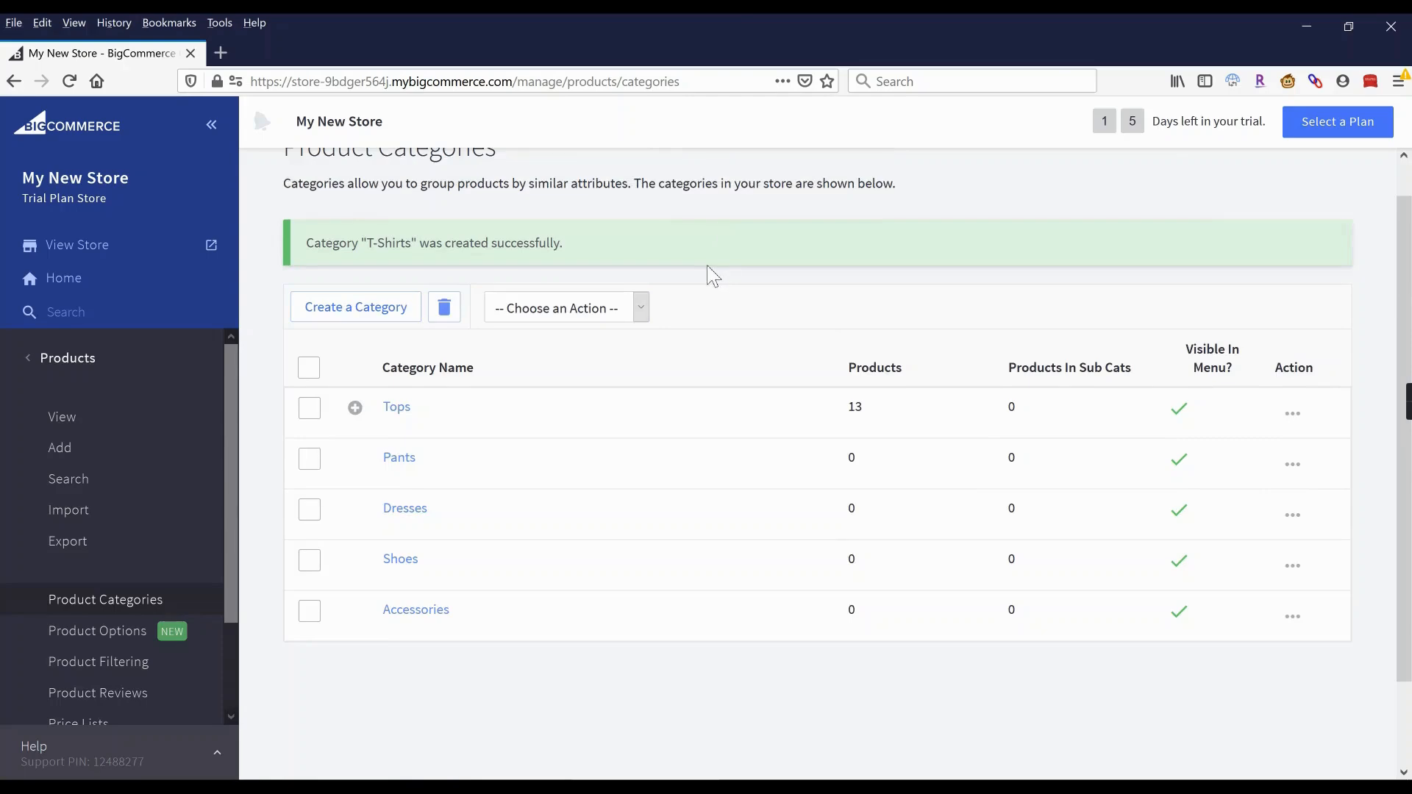
{"action": "left_click", "coordinate": [62, 423]}
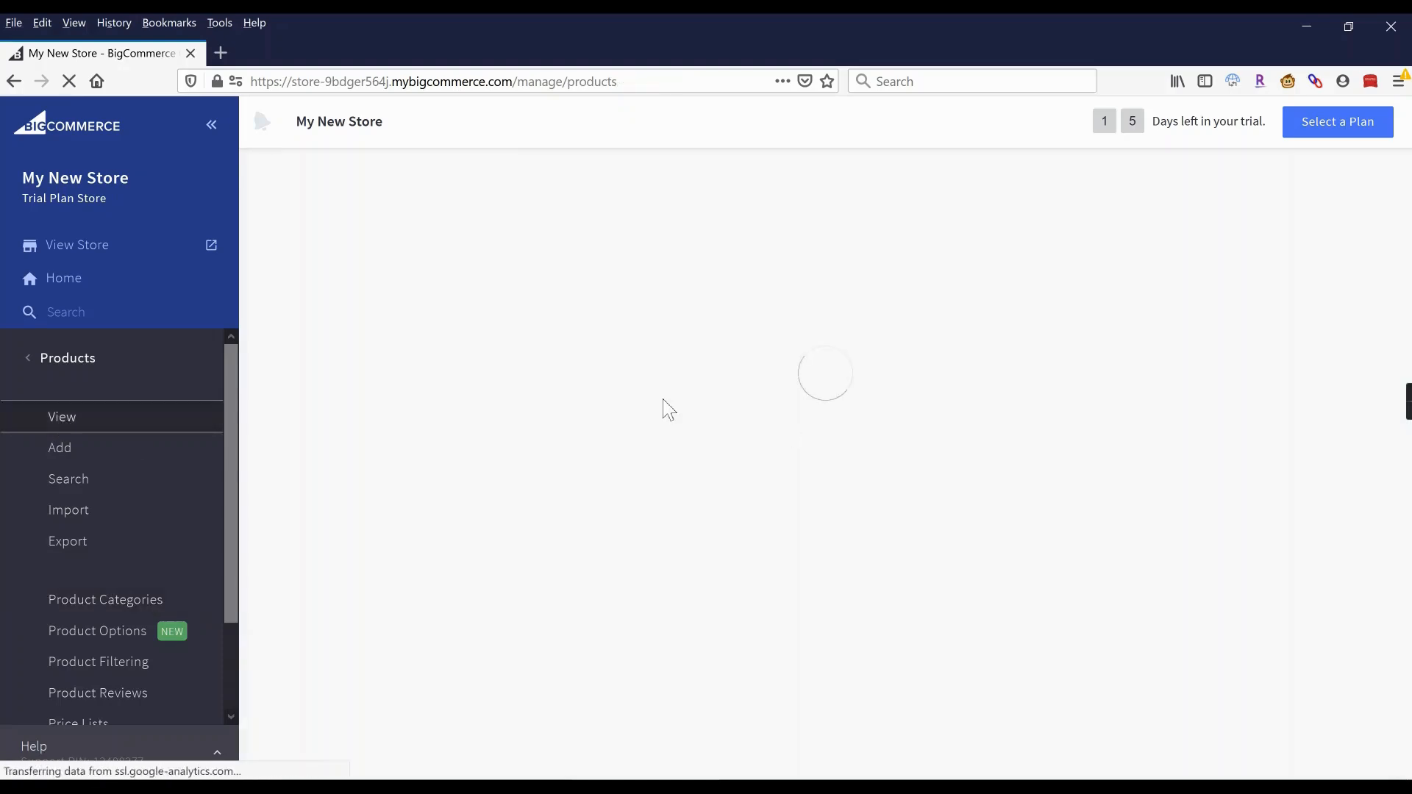
Open the Add Product page with its empty Basic Information form.
{"action": "scroll", "coordinate": [626, 410], "scroll_direction": "down", "scroll_amount": 4}
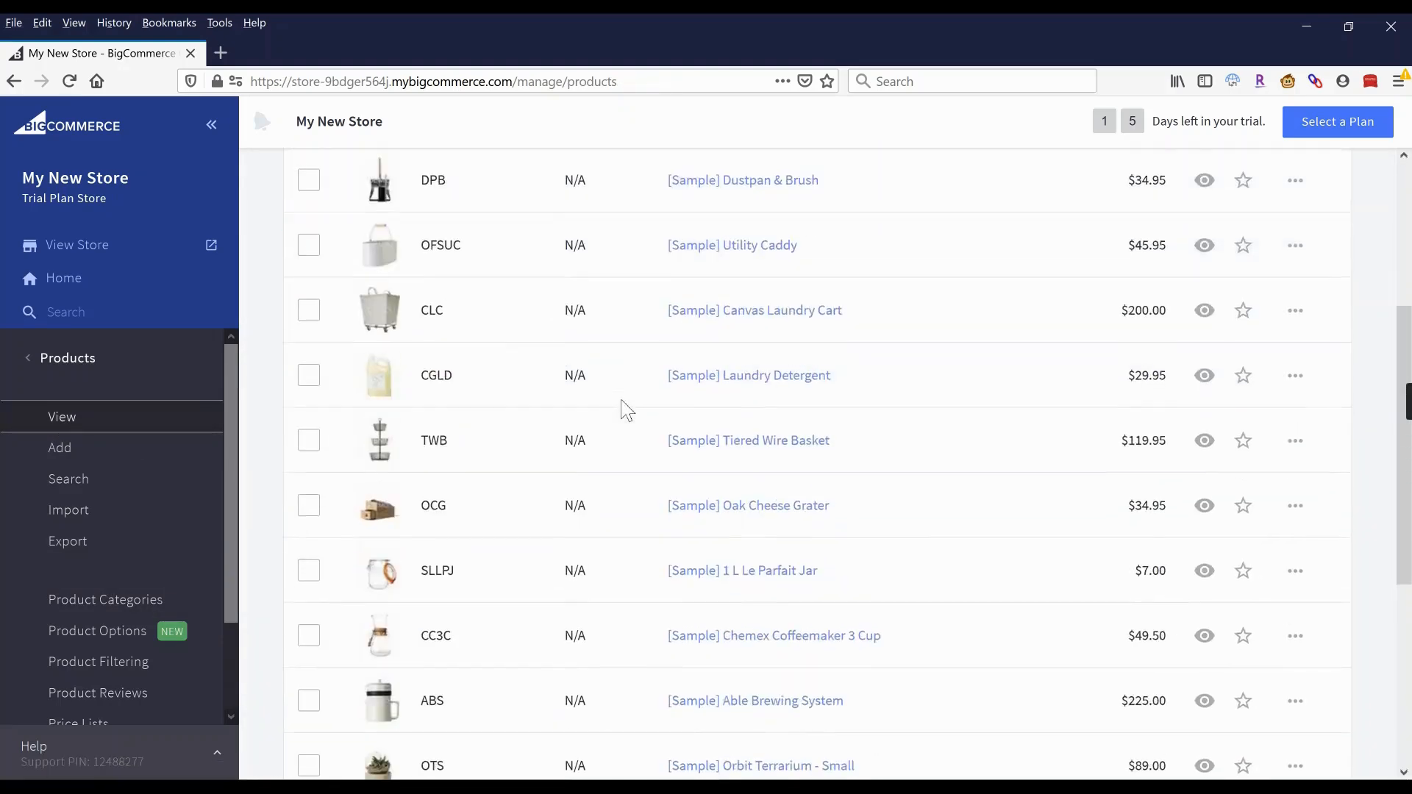
{"action": "scroll", "coordinate": [627, 409], "scroll_direction": "down", "scroll_amount": 5}
{"action": "scroll", "coordinate": [627, 410], "scroll_direction": "up", "scroll_amount": 5}
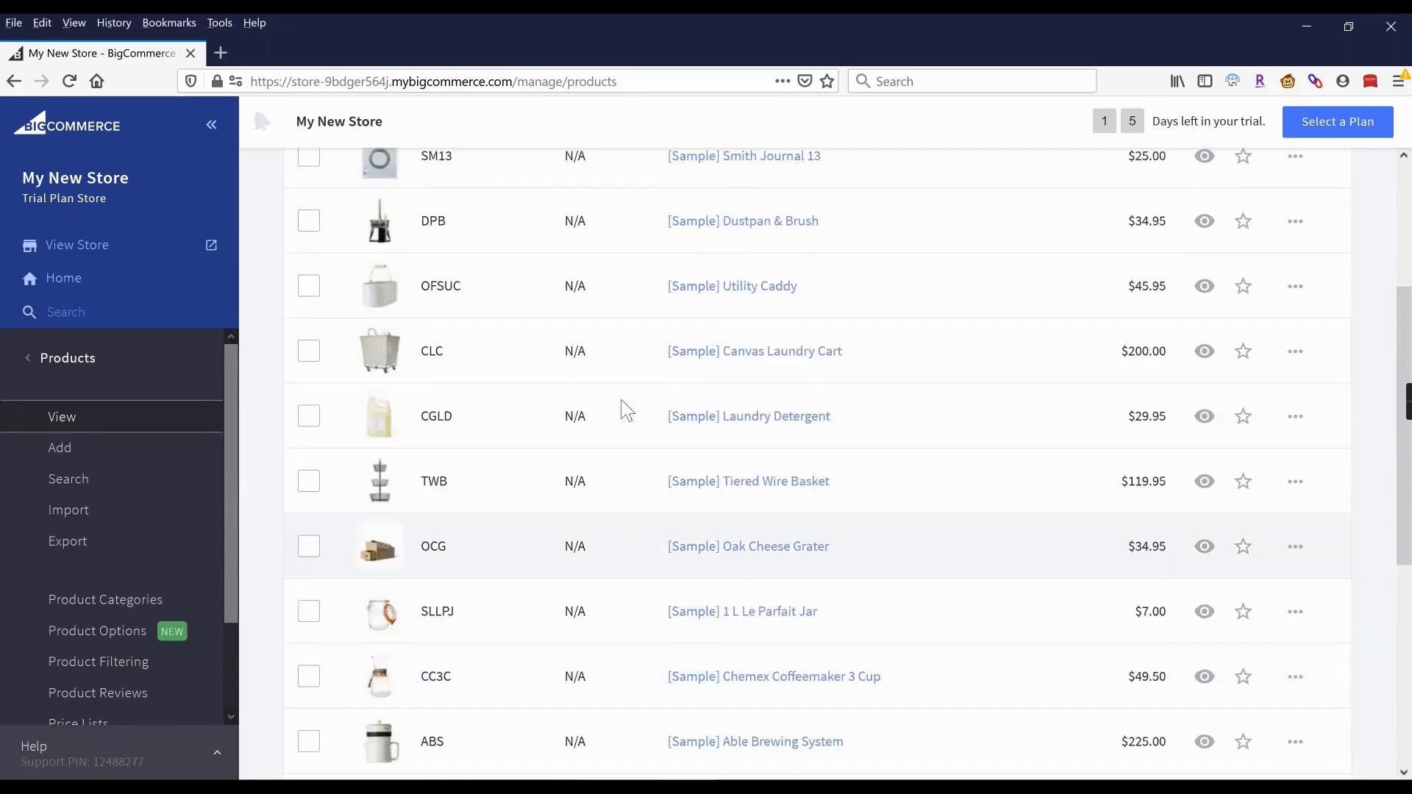
{"action": "scroll", "coordinate": [626, 409], "scroll_direction": "up", "scroll_amount": 4}
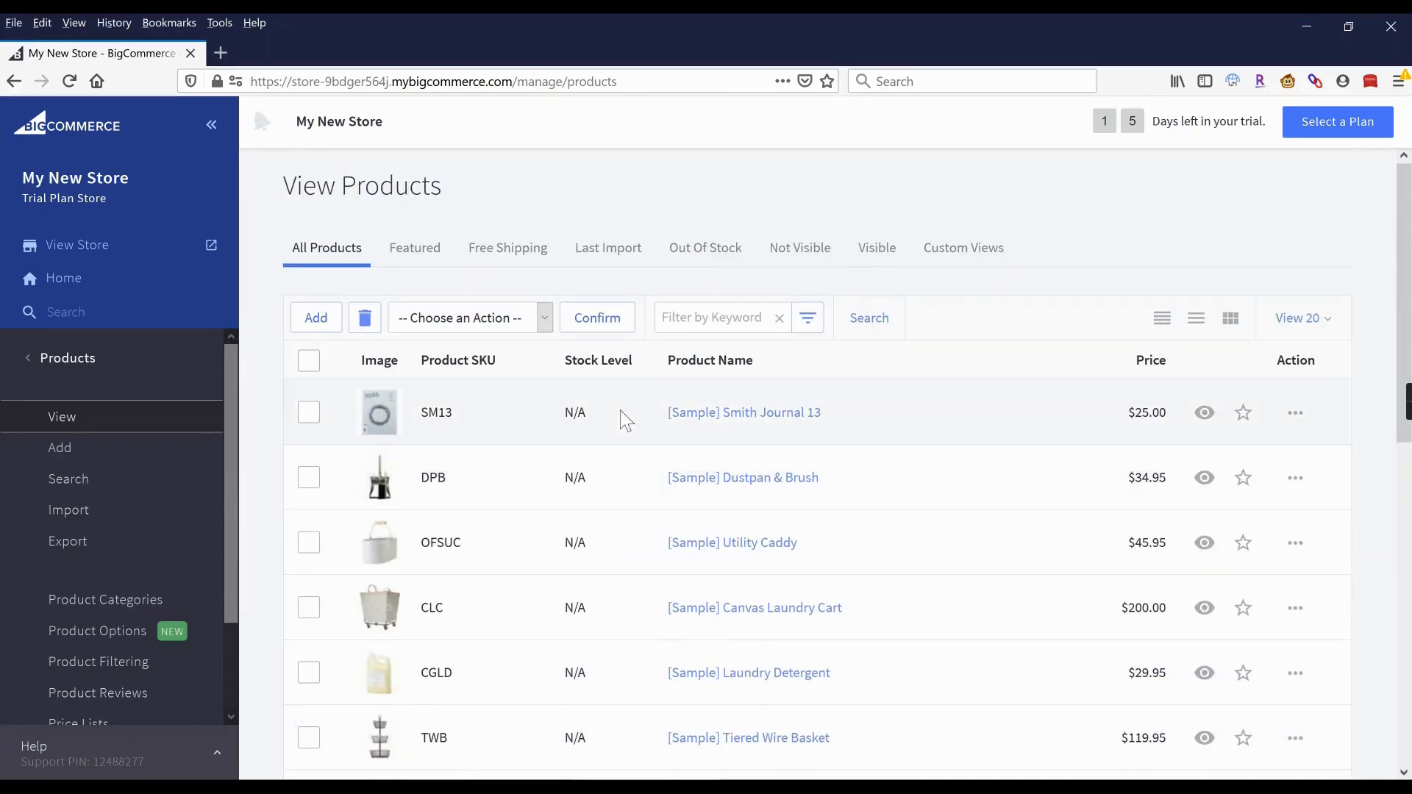
{"action": "left_click", "coordinate": [317, 325]}
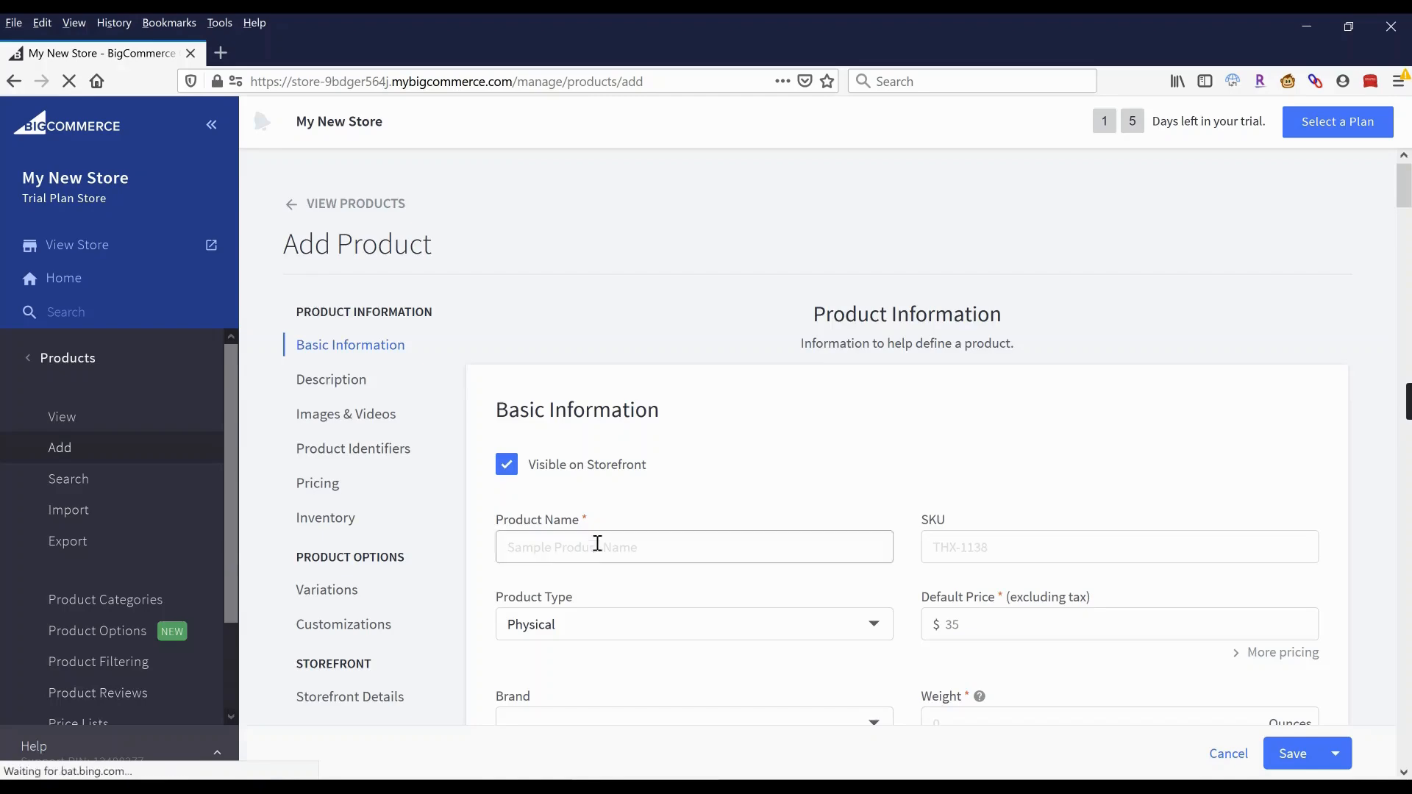
Name the product White Cotton T-Shirt with default price 20.00 and weight 1.00 ounces.
{"action": "left_click", "coordinate": [599, 549]}
{"action": "scroll", "coordinate": [724, 471], "scroll_direction": "down", "scroll_amount": 3}
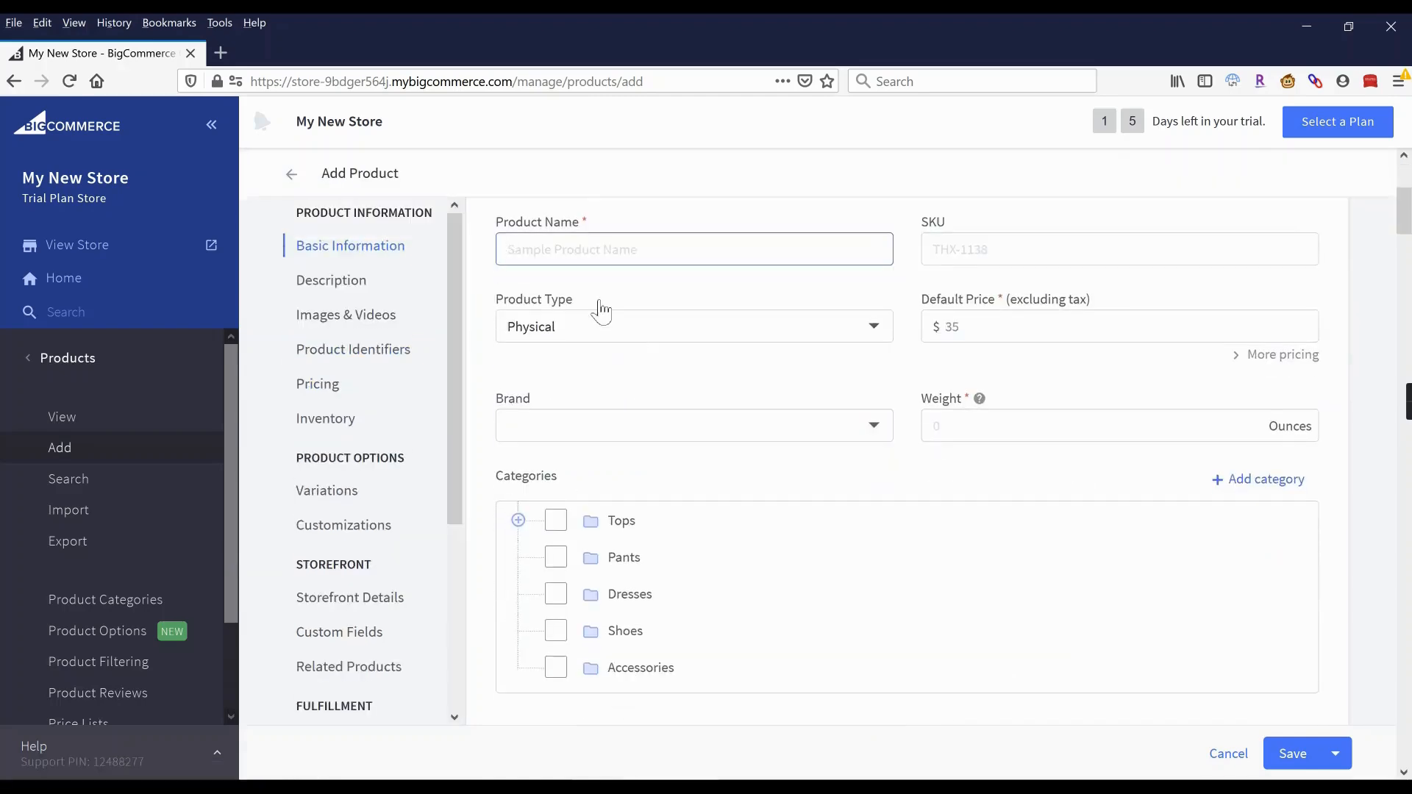
{"action": "scroll", "coordinate": [588, 346], "scroll_direction": "up", "scroll_amount": 1}
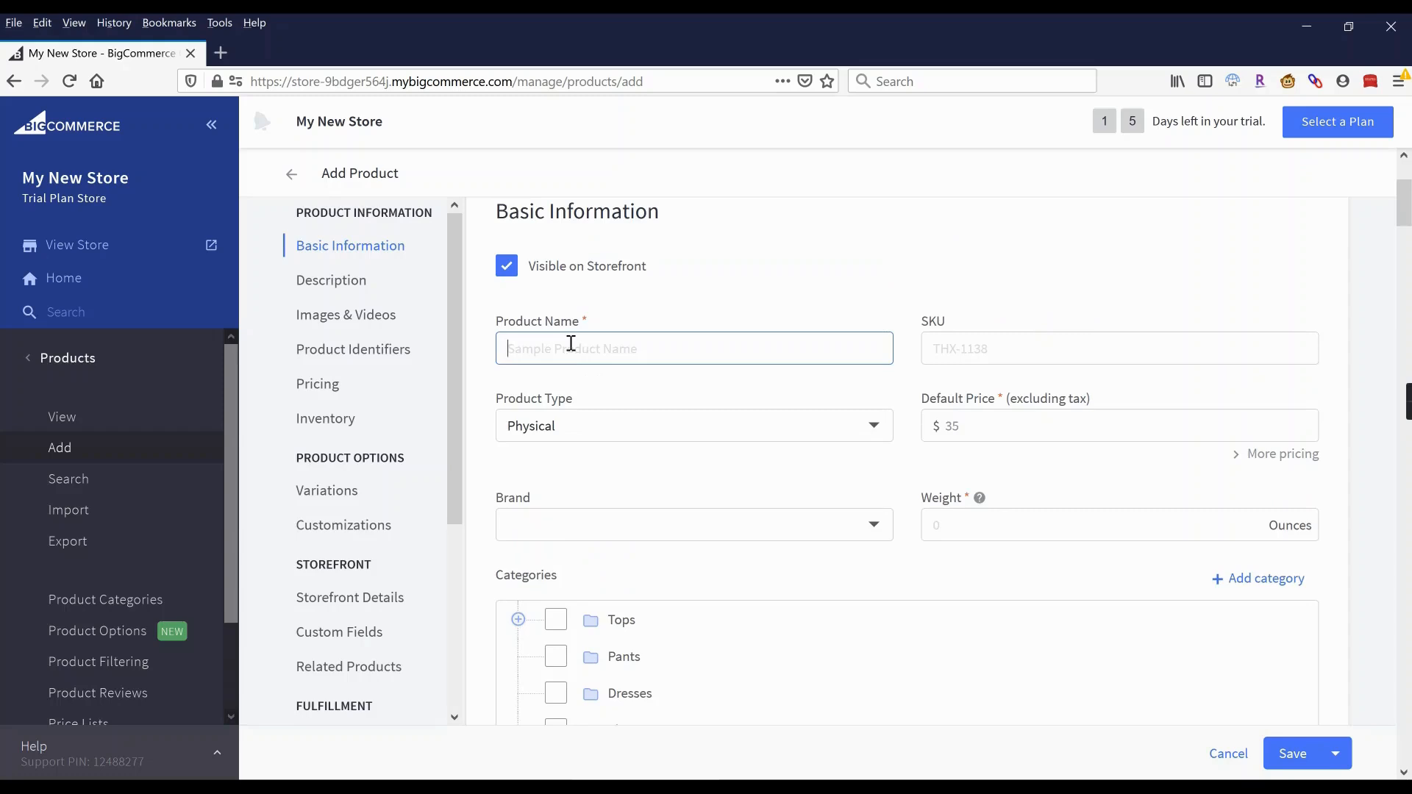
{"action": "type", "text": "White Co"}
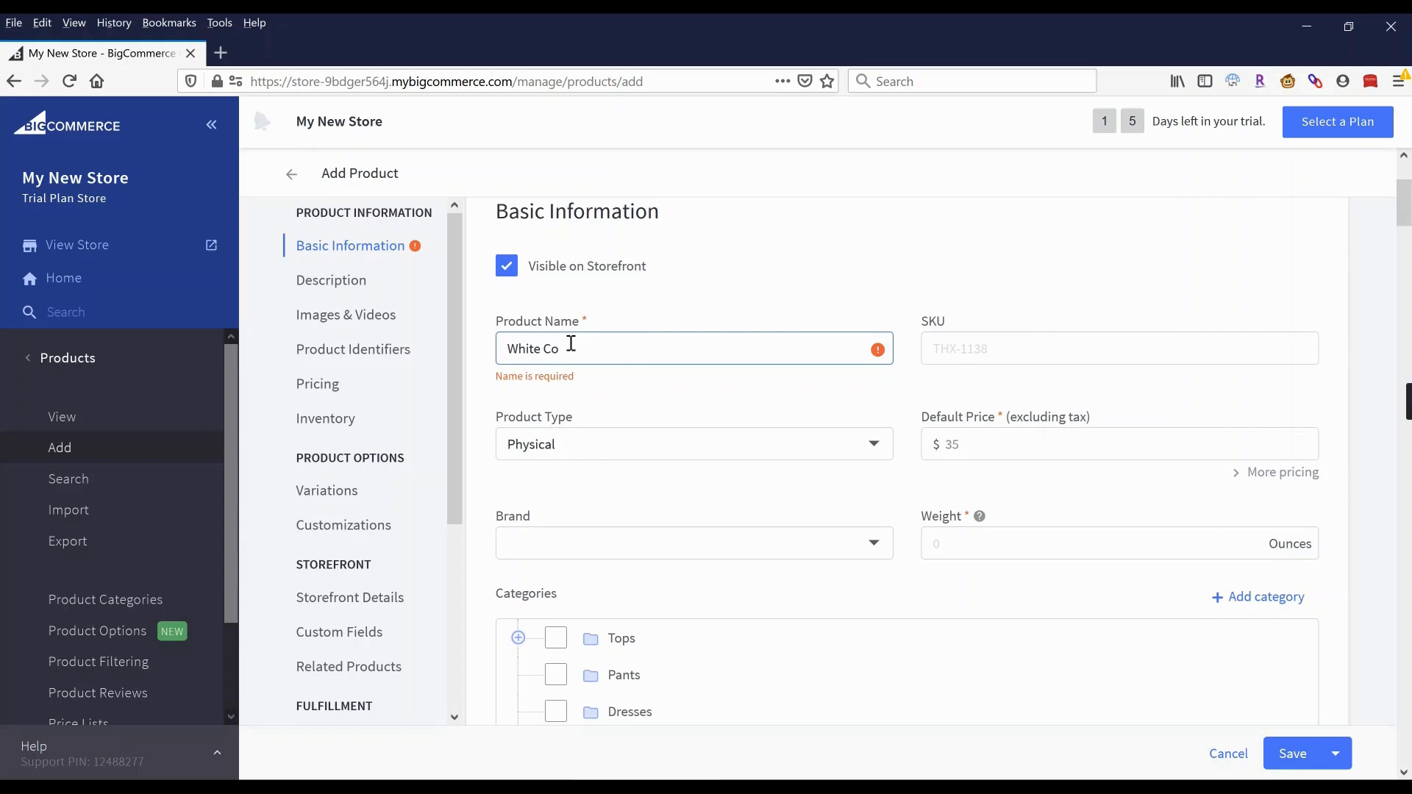
{"action": "type", "text": "tton T-Shirt"}
{"action": "left_click", "coordinate": [1046, 353]}
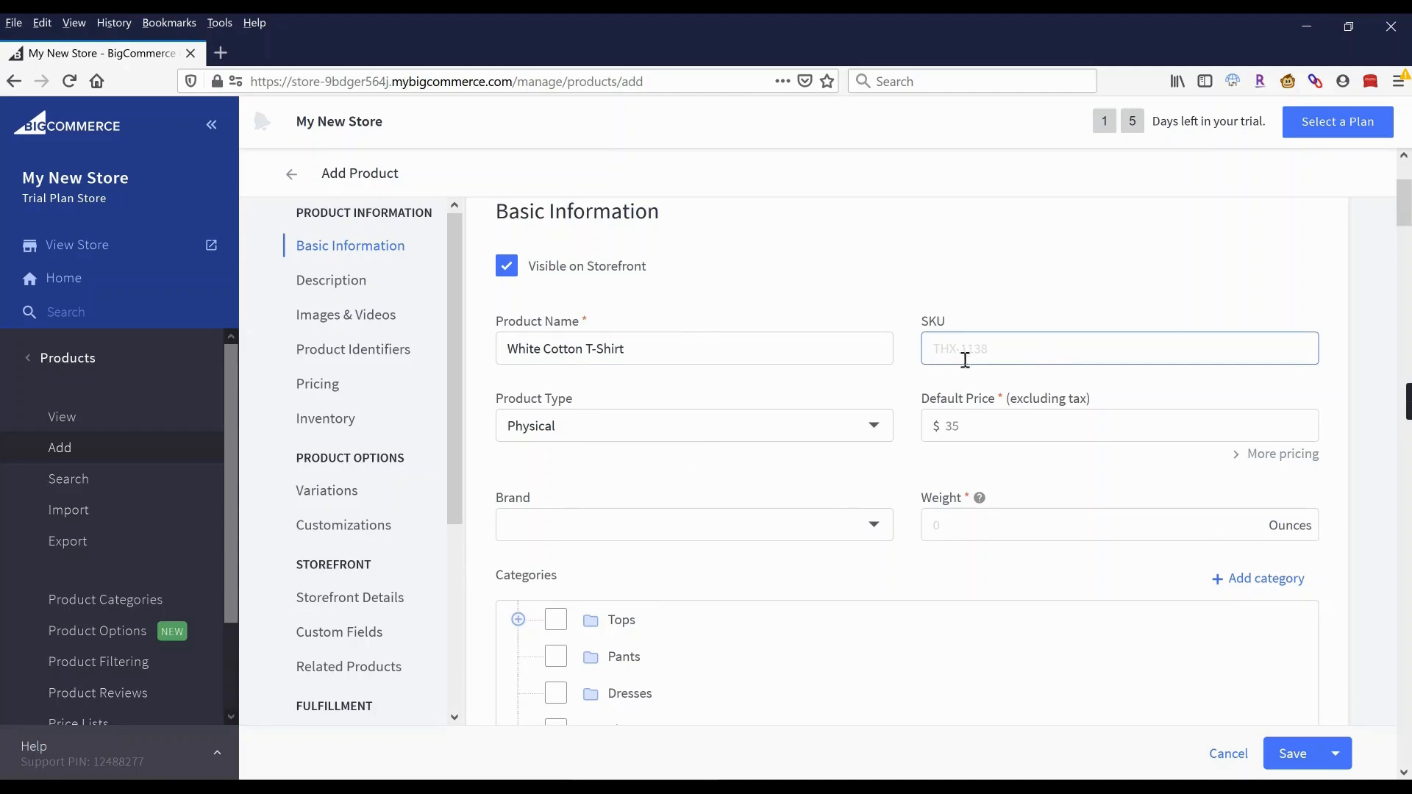
{"action": "left_click", "coordinate": [993, 426]}
{"action": "left_click", "coordinate": [964, 449]}
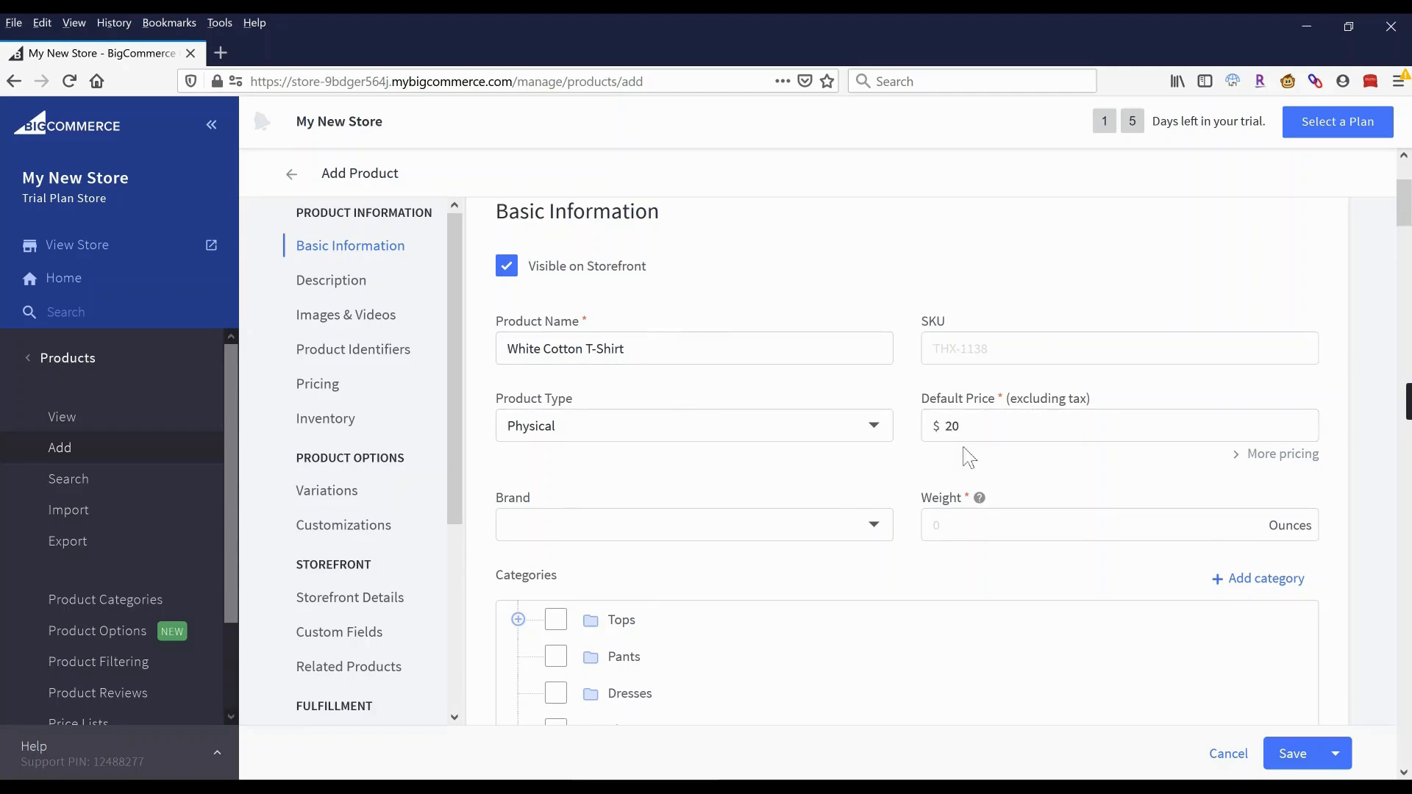
{"action": "scroll", "coordinate": [819, 495], "scroll_direction": "down", "scroll_amount": 2}
{"action": "left_click", "coordinate": [954, 420]}
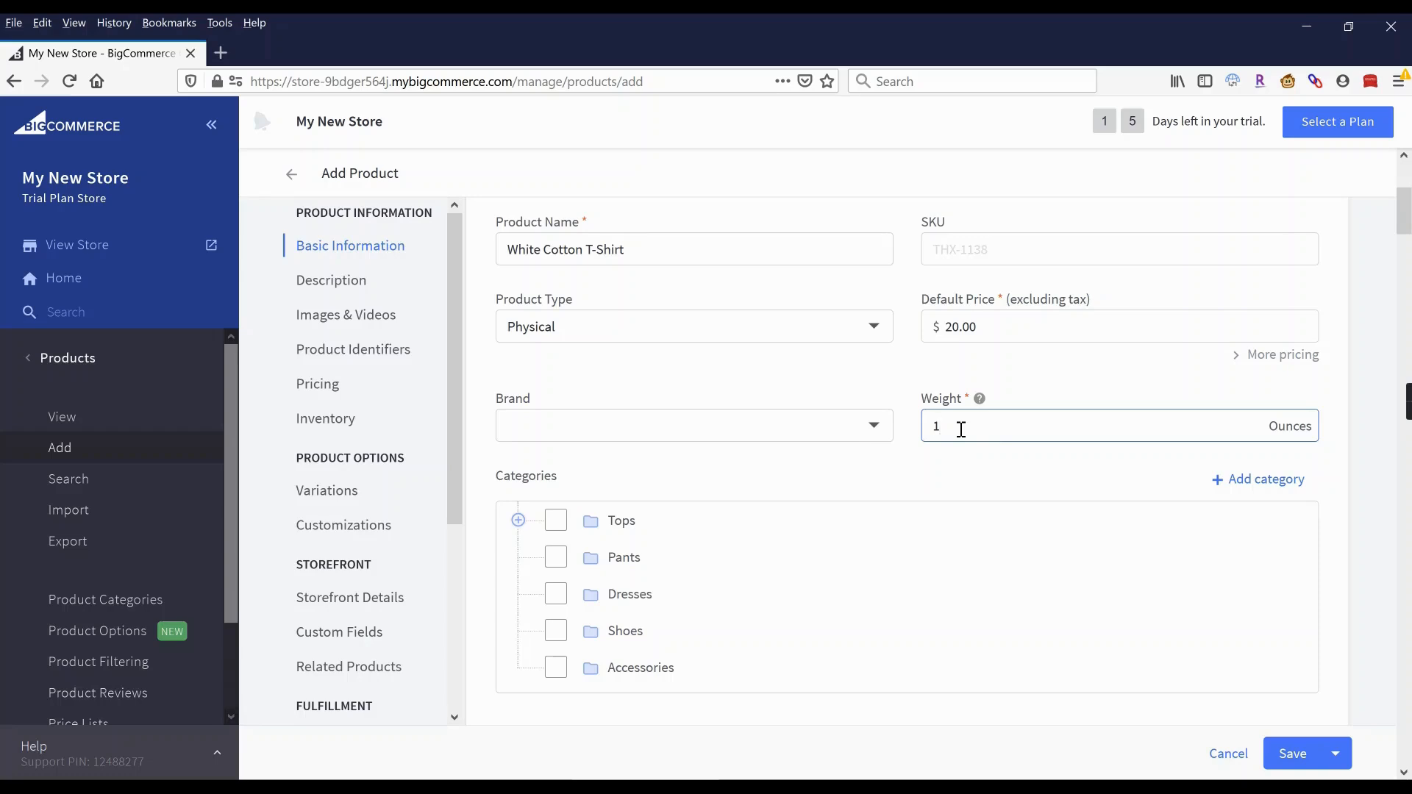
File the product under the T-Shirts subcategory of Tops.
{"action": "scroll", "coordinate": [797, 404], "scroll_direction": "down", "scroll_amount": 2}
{"action": "left_click", "coordinate": [518, 421]}
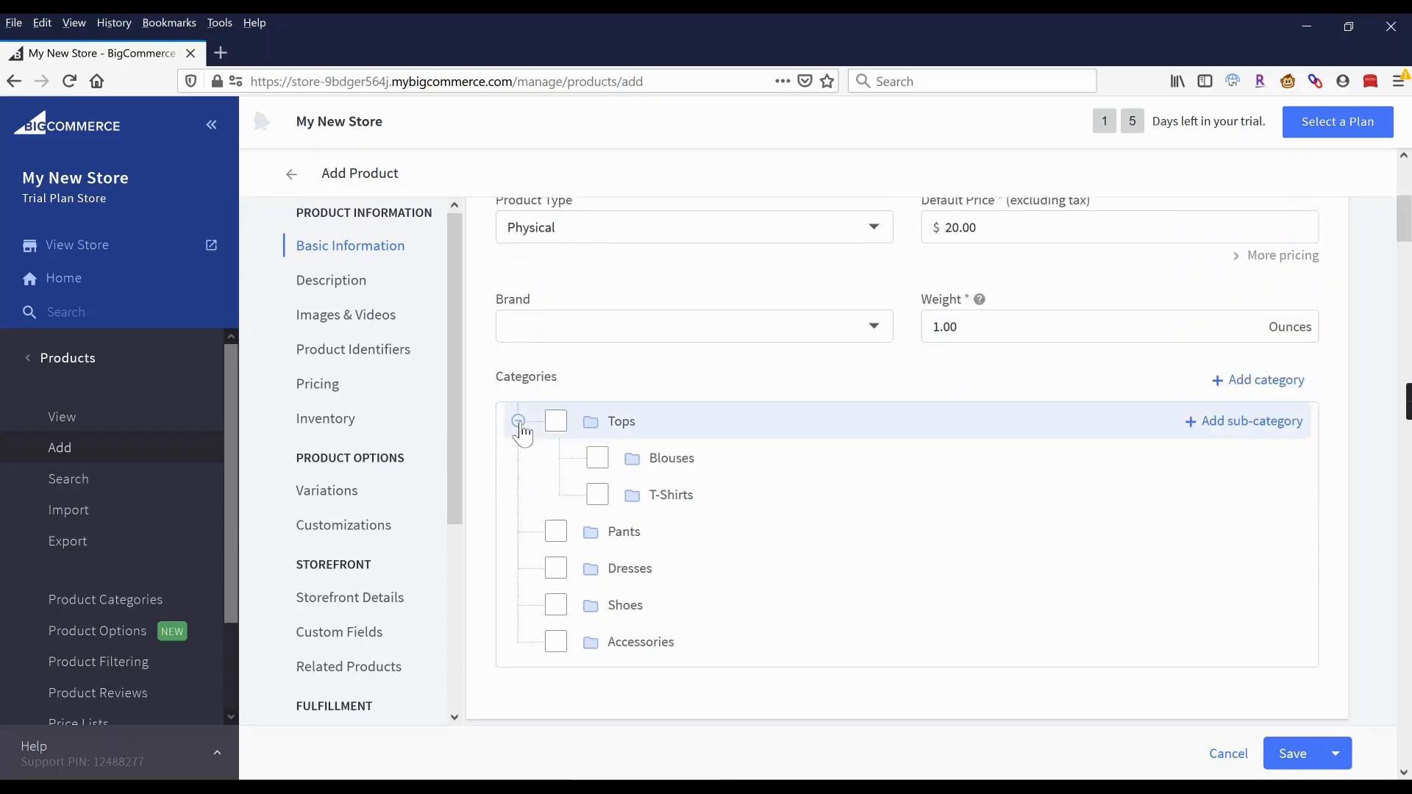
{"action": "left_click", "coordinate": [597, 496]}
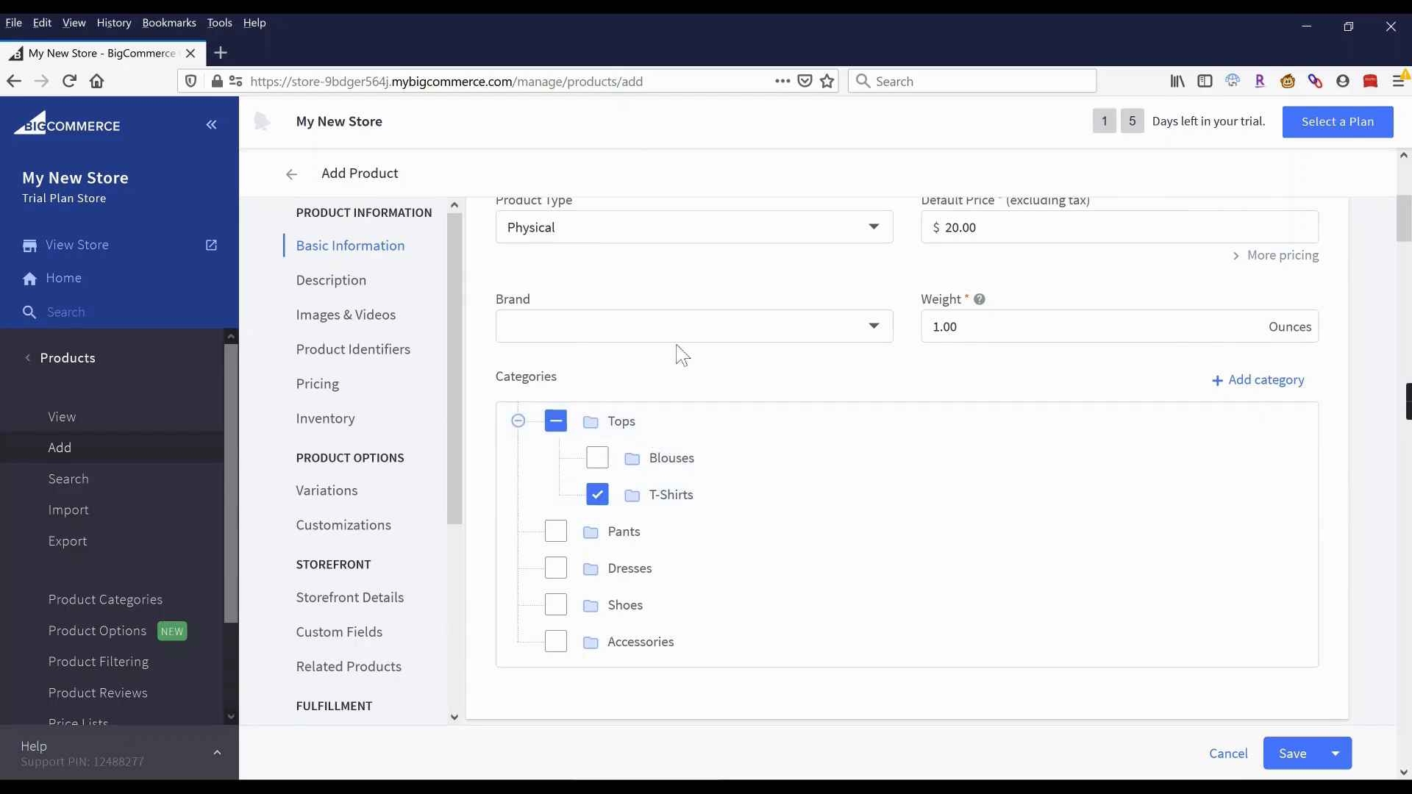
{"action": "scroll", "coordinate": [678, 353], "scroll_direction": "down", "scroll_amount": 5}
Write the description 'This white tee is a classic for a reason. Made of 100% cotton…drinks after work.'.
{"action": "scroll", "coordinate": [710, 416], "scroll_direction": "down", "scroll_amount": 1}
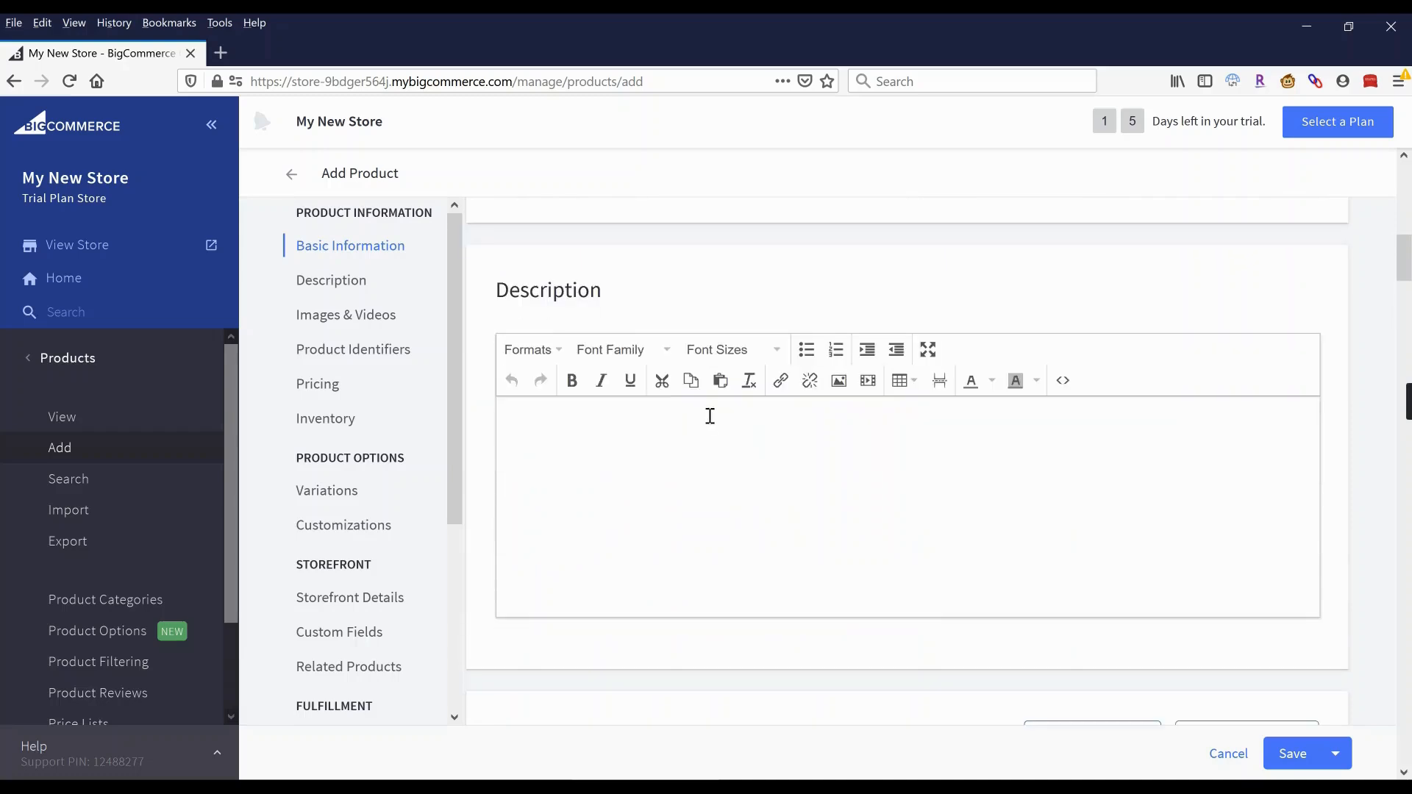
{"action": "left_click", "coordinate": [710, 416]}
{"action": "type", "text": "This white tee is a classic for a season"}
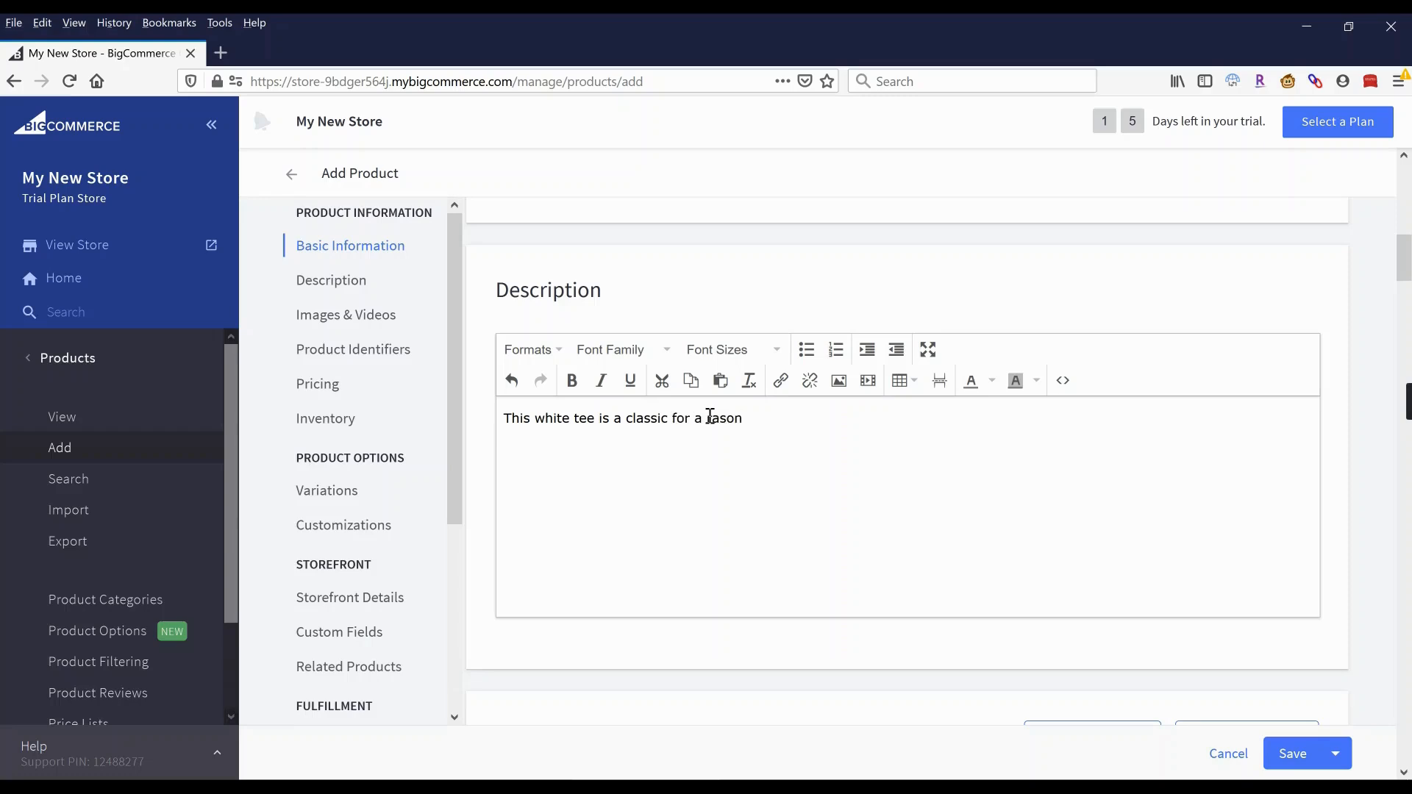
{"action": "key", "text": "BackSpace"}
{"action": "type", "text": ". Made of 100% cotton with a warn-in feel, it"}
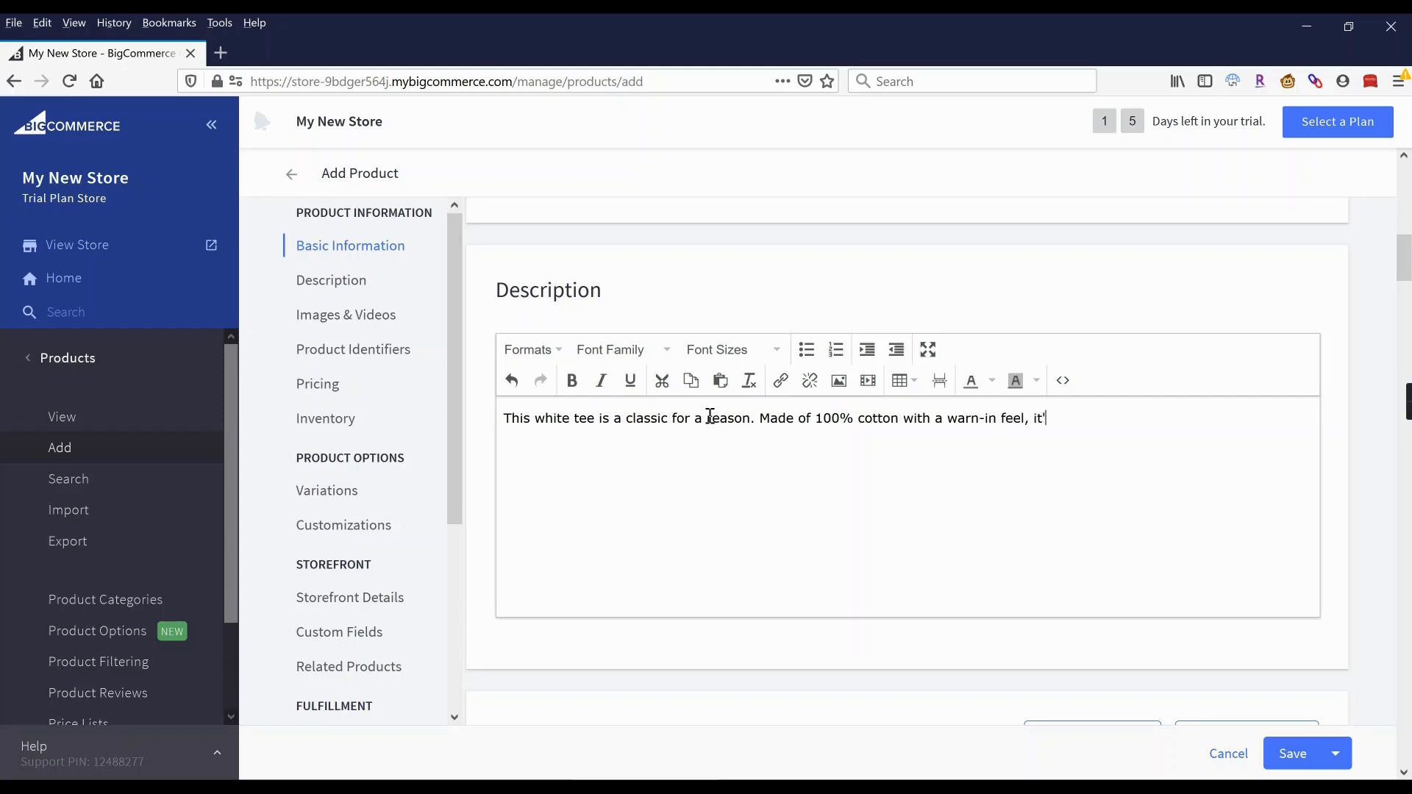
{"action": "type", "text": "great for both casual and"}
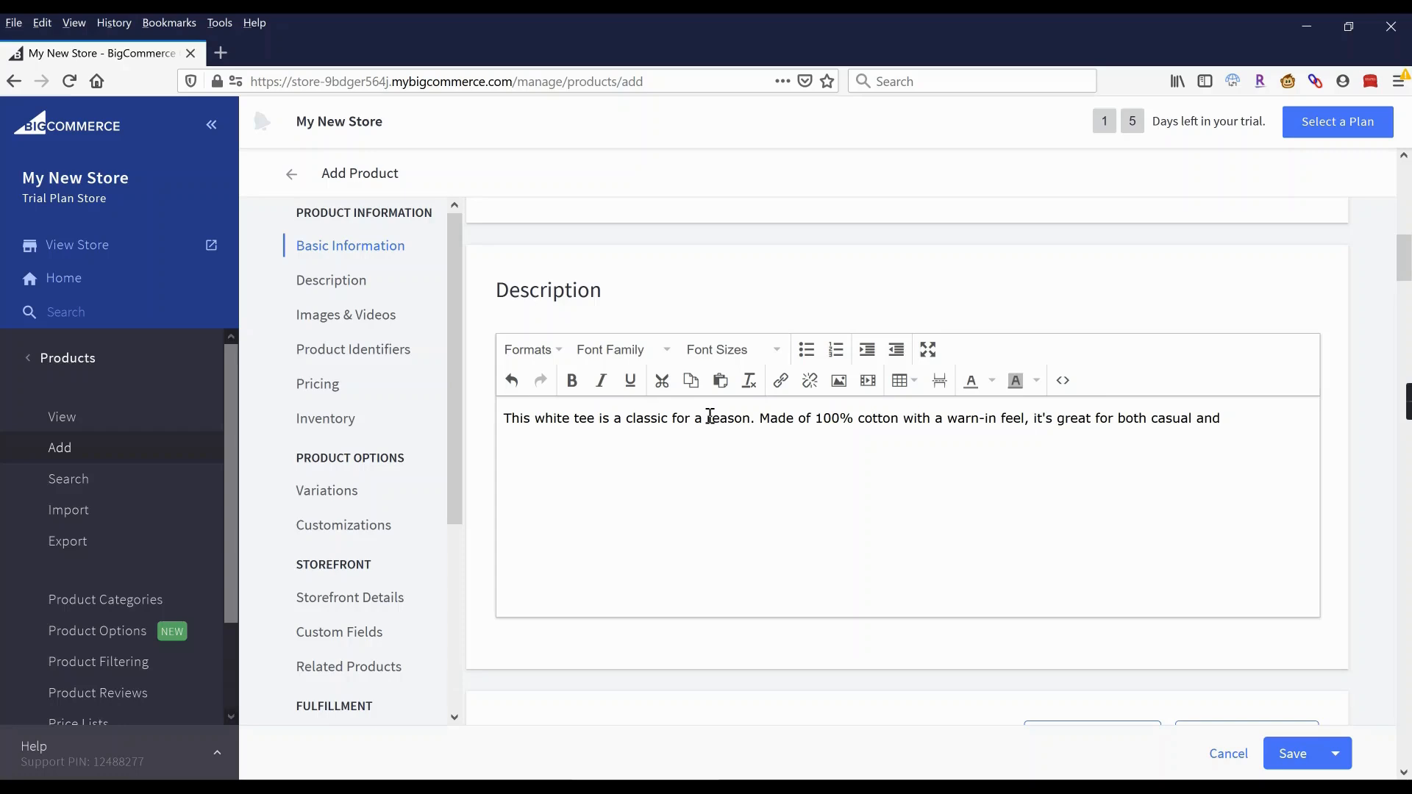
{"action": "key", "text": "BackSpace"}
{"action": "key", "text": "BackSpace"}
{"action": "key", "text": "BackSpace"}
{"action": "key", "text": "BackSpace"}
{"action": "key", "text": "BackSpace"}
{"action": "key", "text": "BackSpace"}
{"action": "key", "text": "BackSpace"}
{"action": "key", "text": "BackSpace"}
{"action": "key", "text": "BackSpace"}
{"action": "key", "text": "BackSpace"}
{"action": "key", "text": "BackSpace"}
{"action": "type", "text": "running errands and sporting with some high-end jeans for drink"}
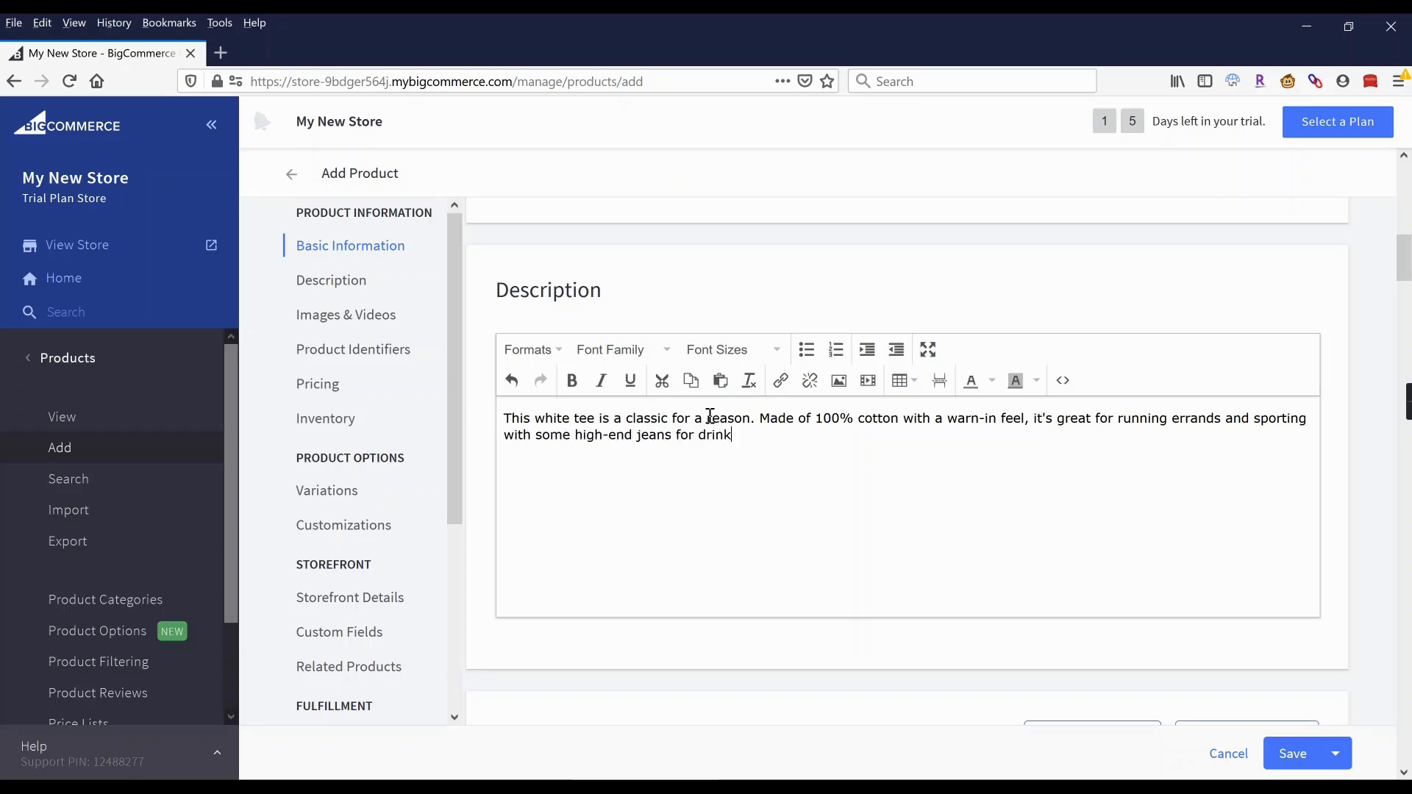
{"action": "type", "text": "s after work."}
{"action": "key", "text": "Return"}
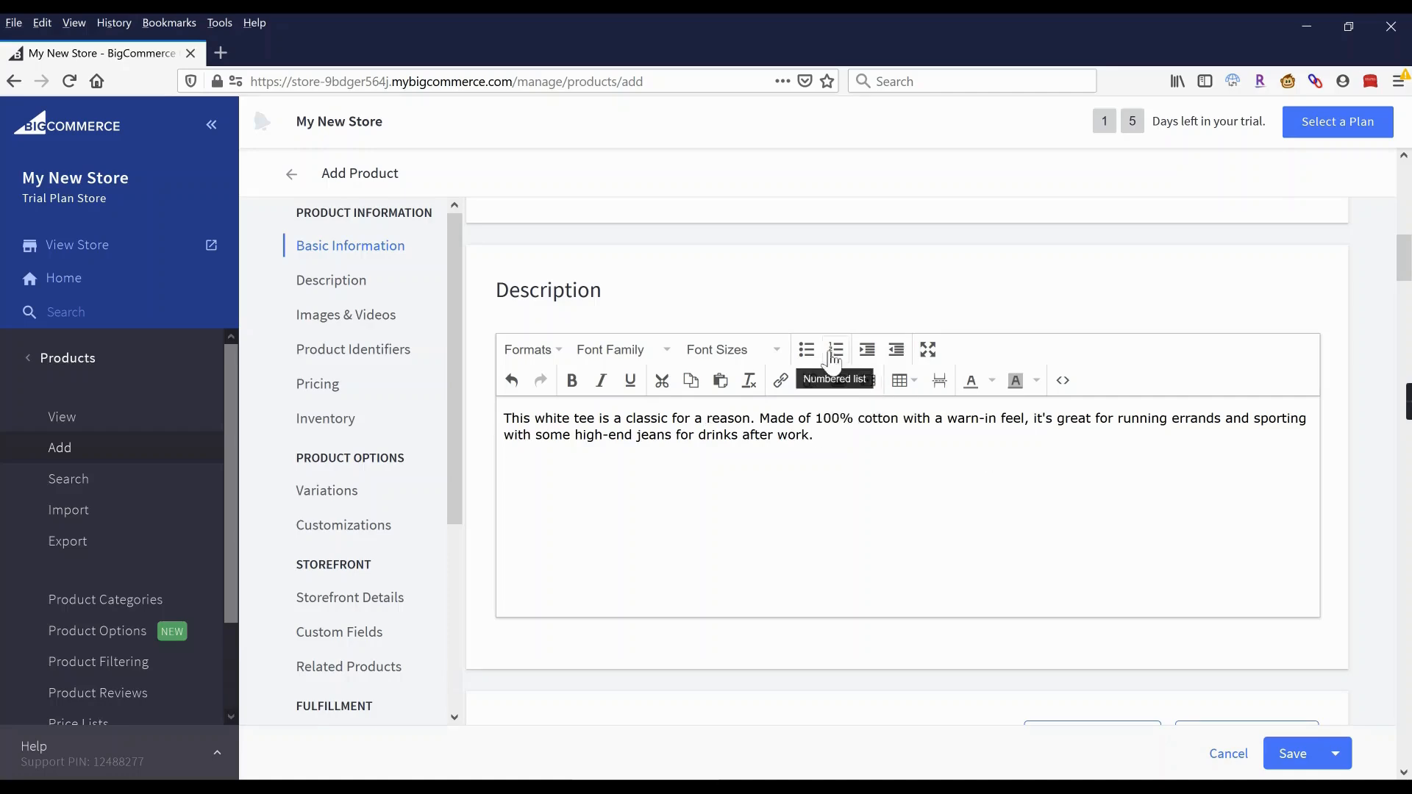
List the features as bullets: White, 100% cotton, Classic fit, Machine wash.
{"action": "left_click", "coordinate": [808, 351]}
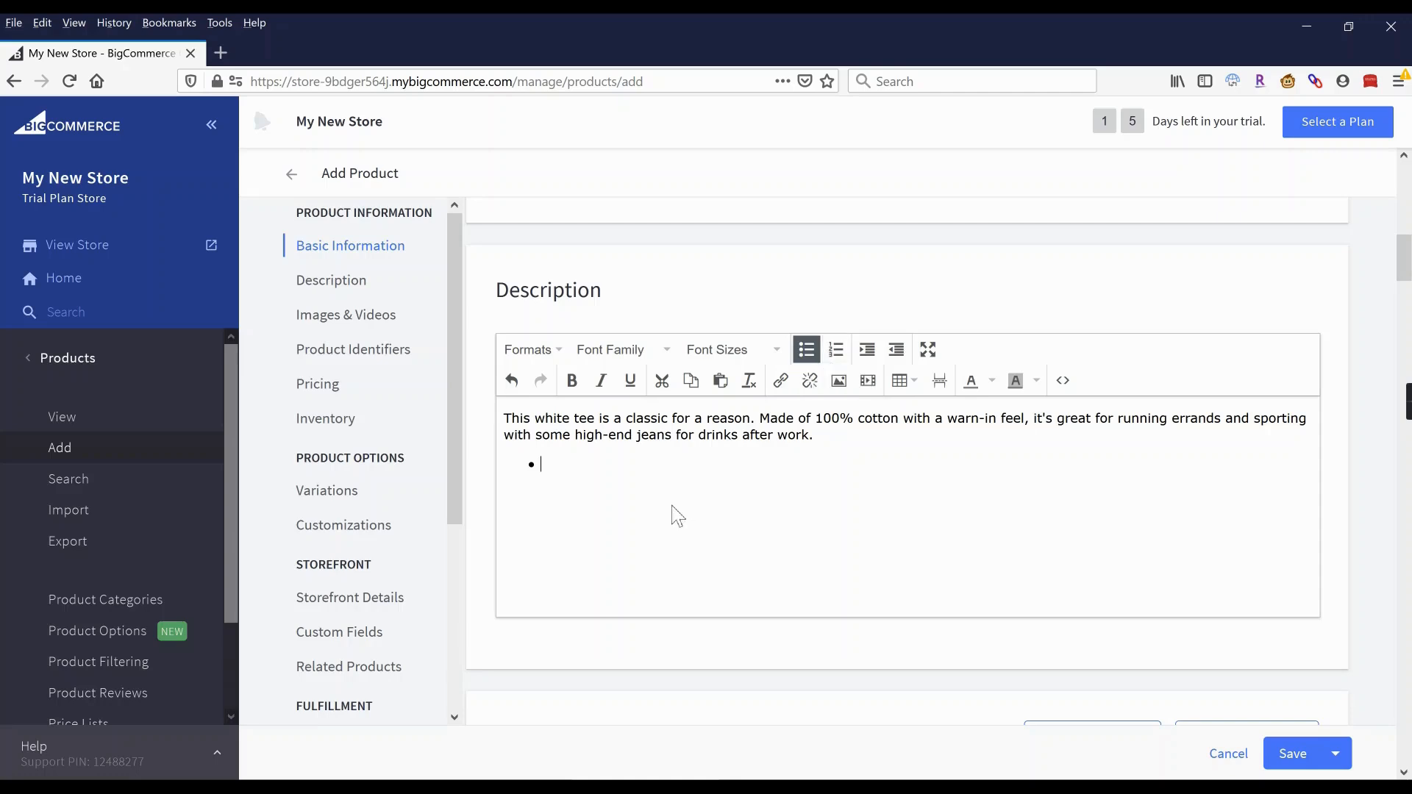
{"action": "type", "text": "Whit"}
{"action": "left_click", "coordinate": [615, 463]}
{"action": "type", "text": "e"}
{"action": "left_click", "coordinate": [552, 487]}
{"action": "type", "text": "100% cotton"}
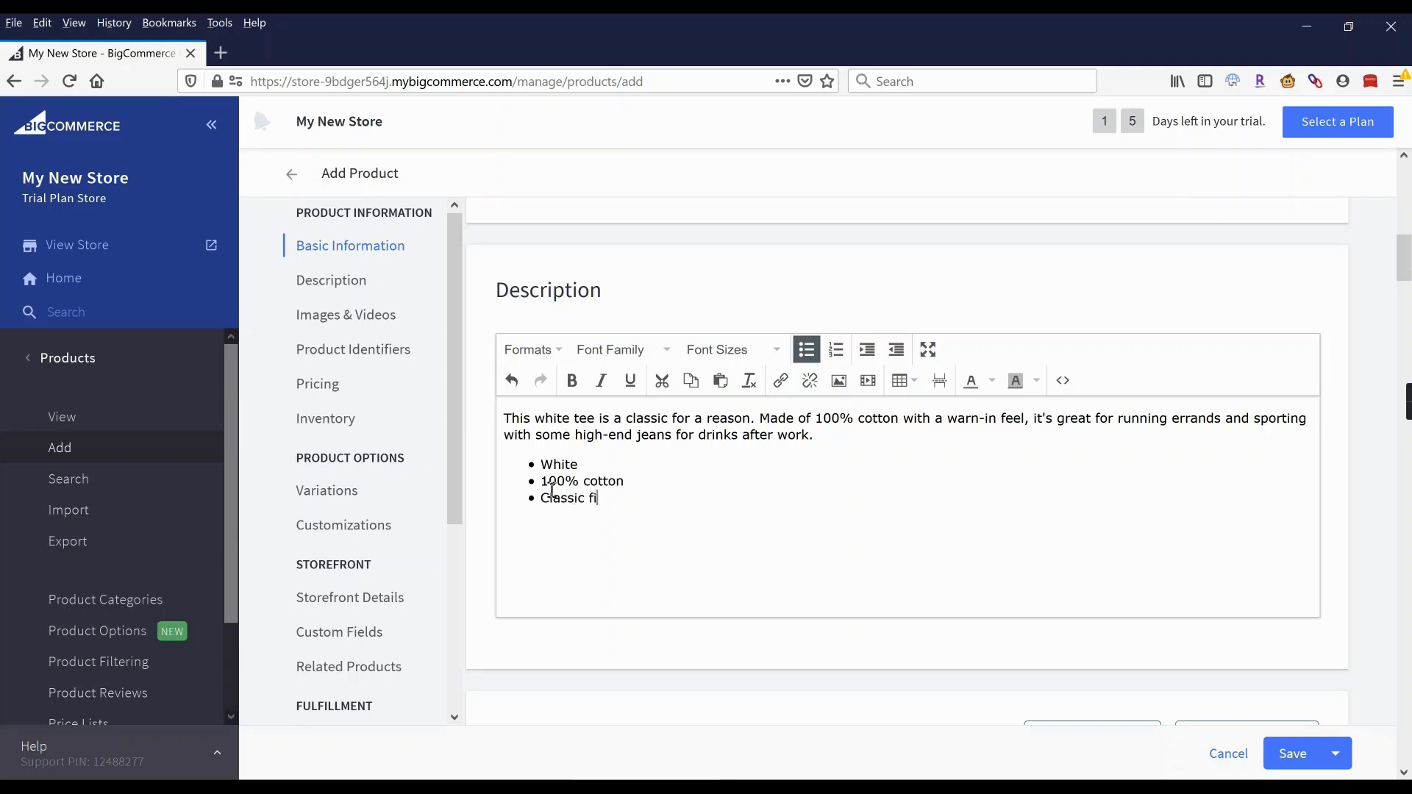
{"action": "type", "text": "Mas"}
{"action": "type", "text": "hine"}
{"action": "type", "text": " wash"}
{"action": "scroll", "coordinate": [739, 521], "scroll_direction": "down", "scroll_amount": 2}
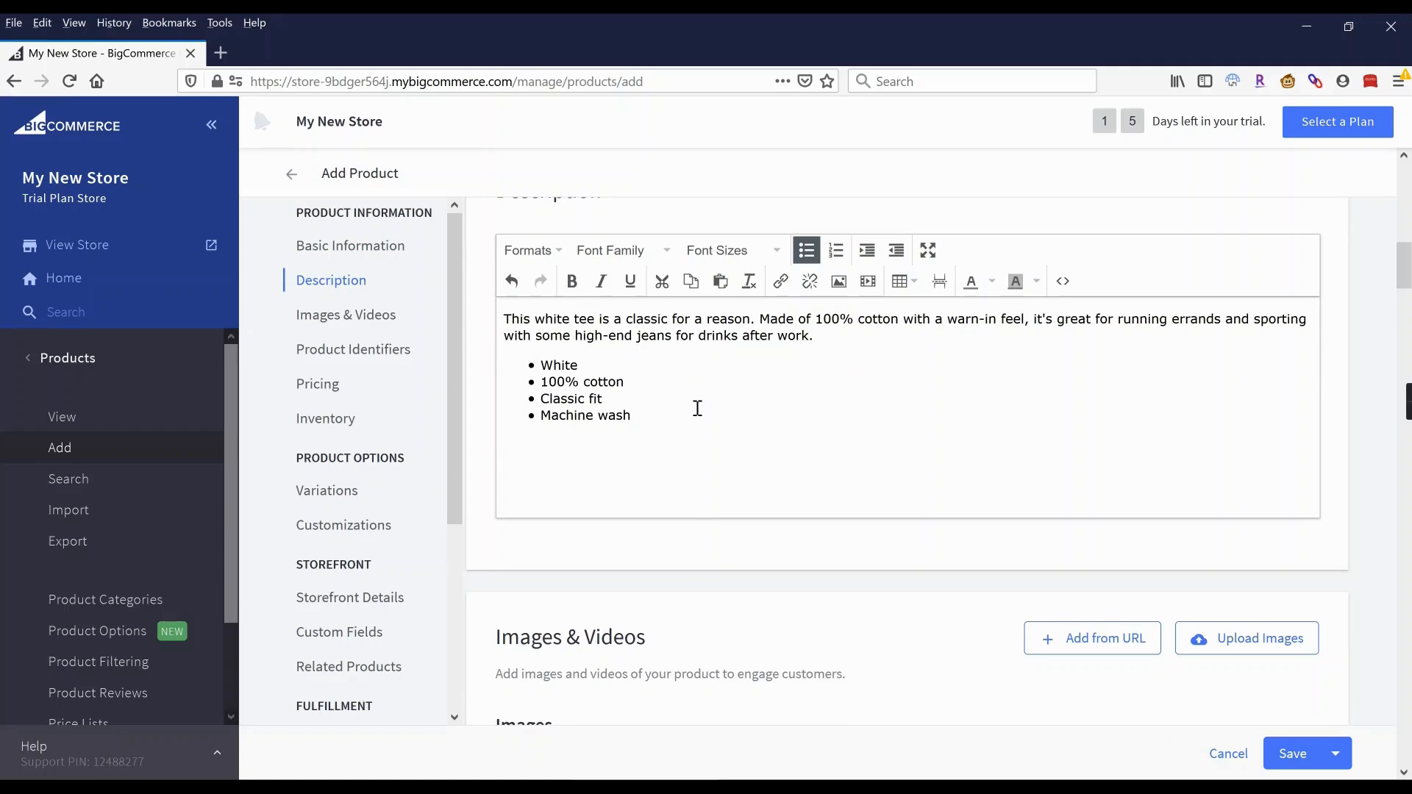
{"action": "scroll", "coordinate": [698, 408], "scroll_direction": "down", "scroll_amount": 3}
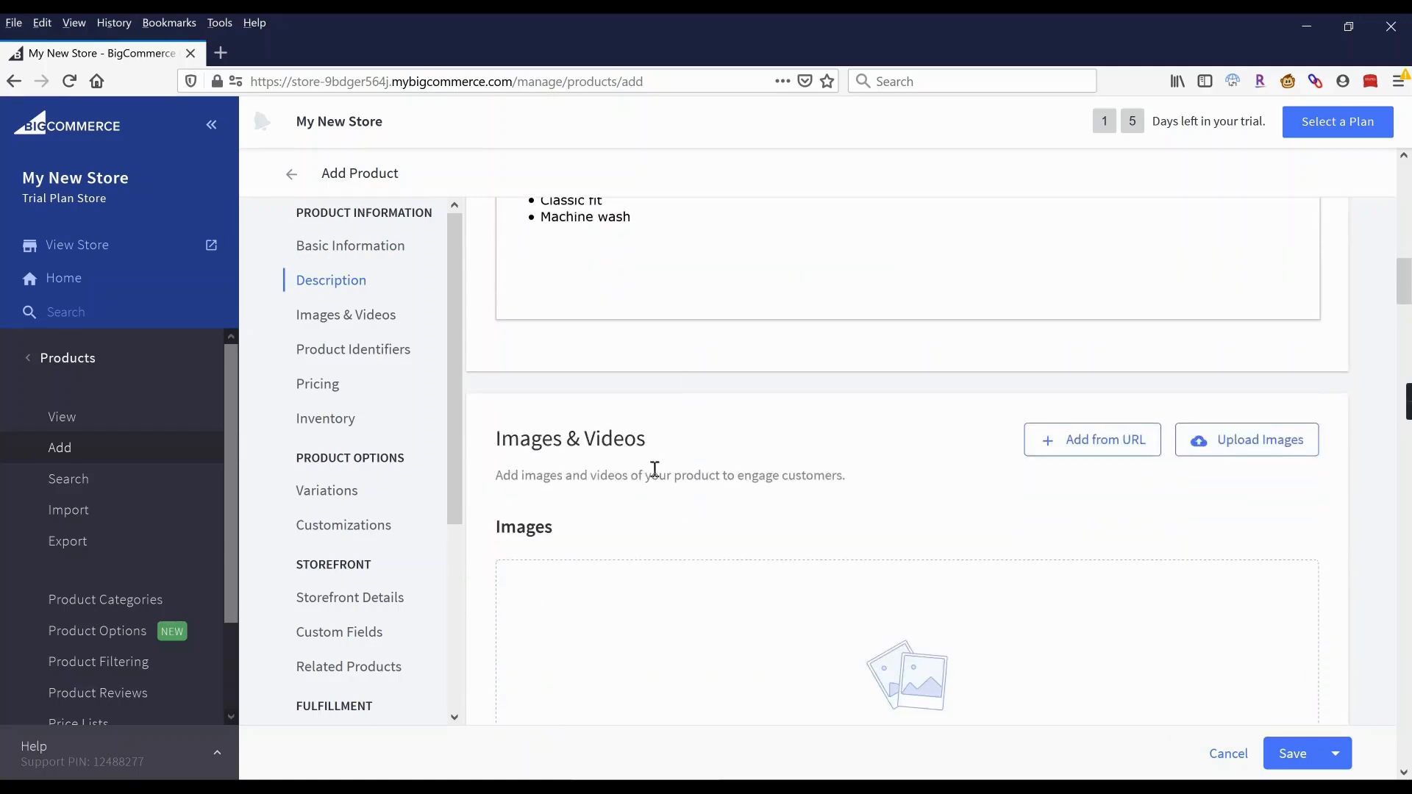
{"action": "scroll", "coordinate": [602, 471], "scroll_direction": "down", "scroll_amount": 2}
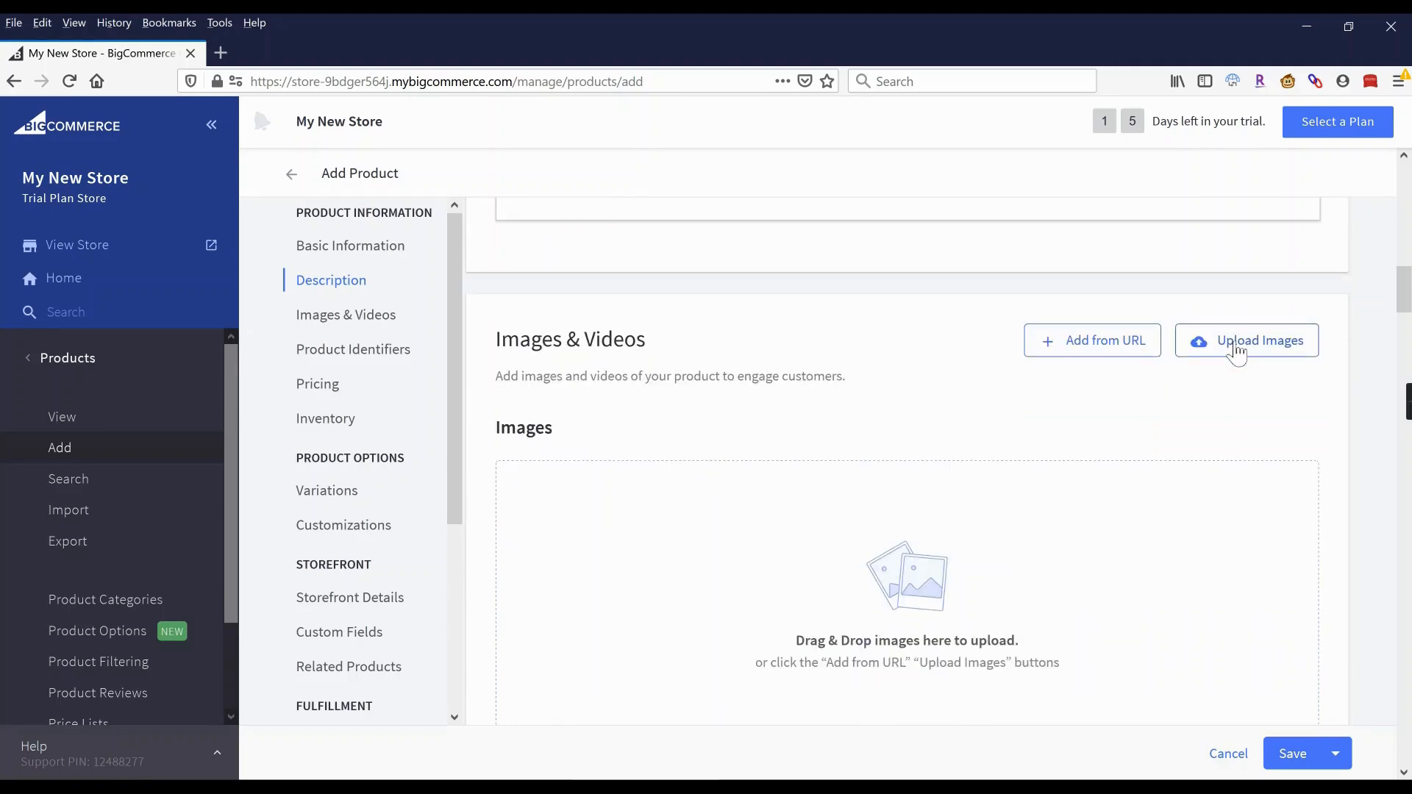
{"action": "scroll", "coordinate": [845, 375], "scroll_direction": "down", "scroll_amount": 3}
{"action": "scroll", "coordinate": [819, 346], "scroll_direction": "up", "scroll_amount": 2}
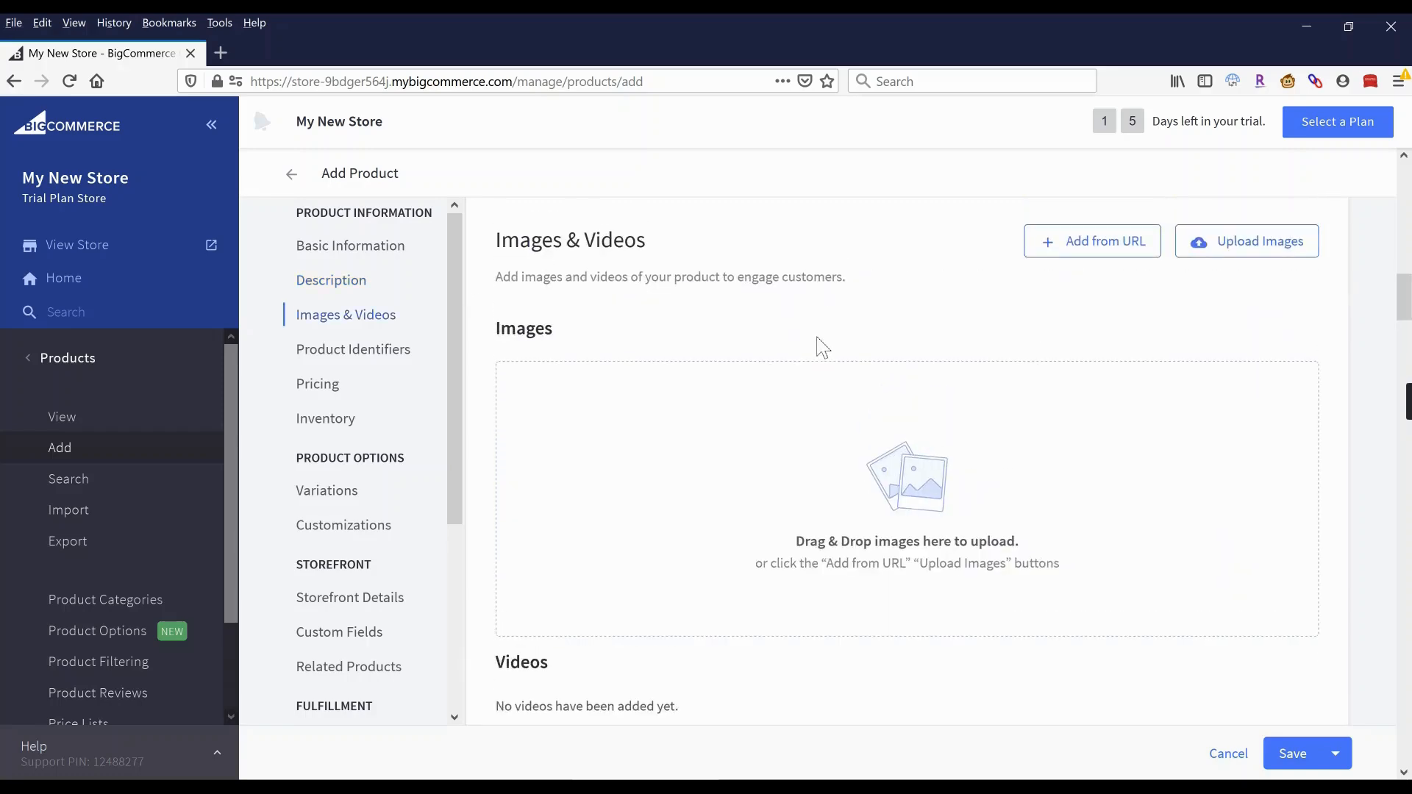
{"action": "left_click", "coordinate": [1081, 246]}
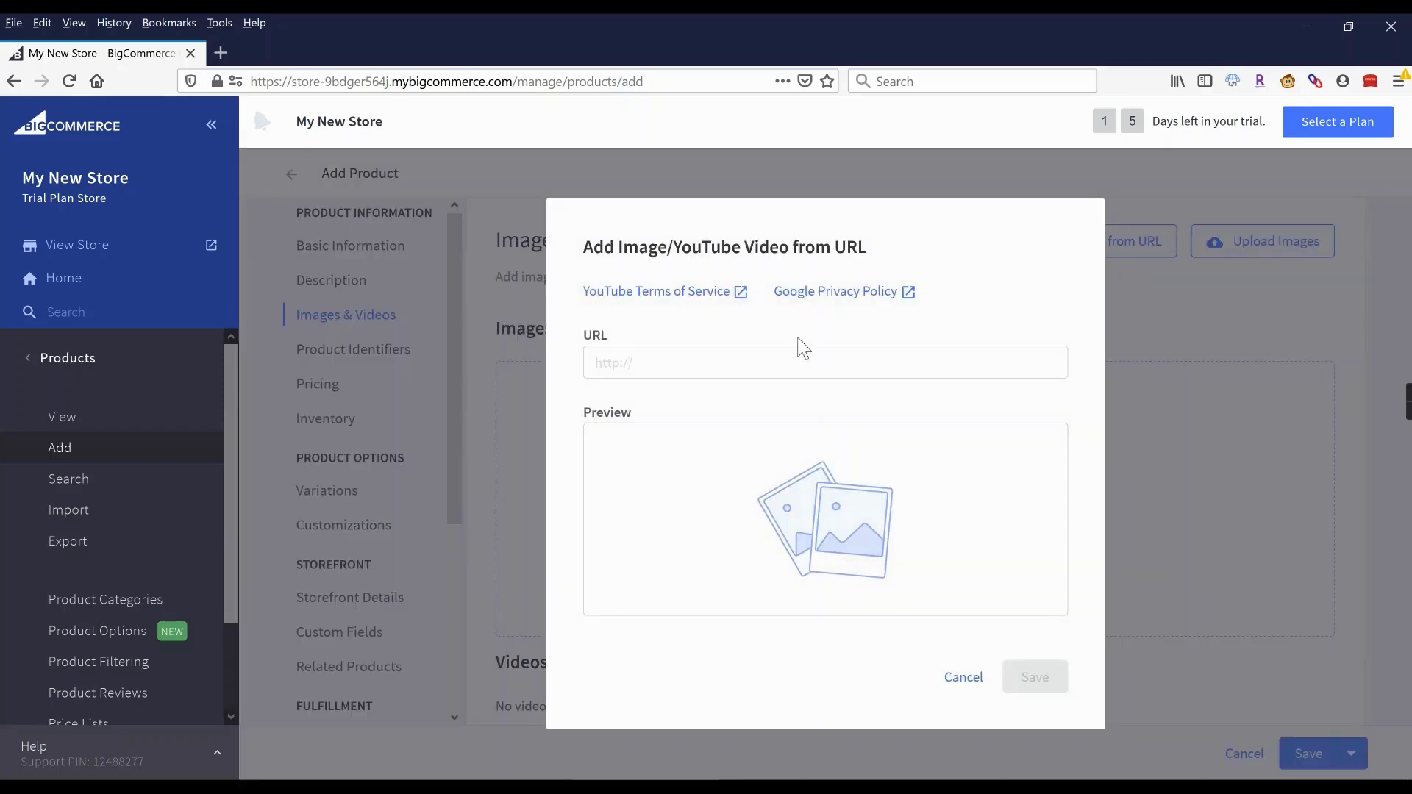
{"action": "left_click", "coordinate": [962, 681]}
{"action": "scroll", "coordinate": [630, 343], "scroll_direction": "up", "scroll_amount": 3}
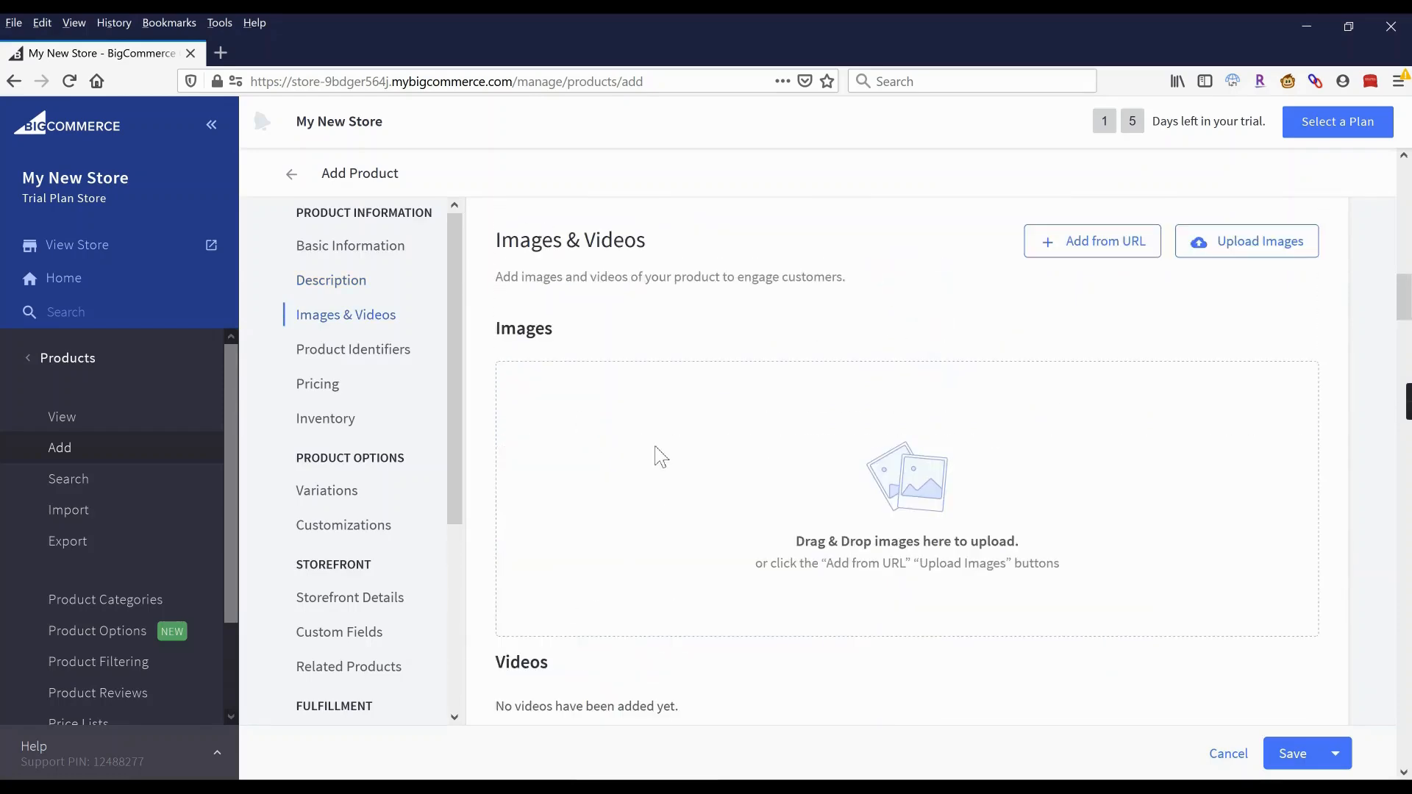
{"action": "scroll", "coordinate": [662, 456], "scroll_direction": "down", "scroll_amount": 4}
{"action": "scroll", "coordinate": [659, 432], "scroll_direction": "down", "scroll_amount": 6}
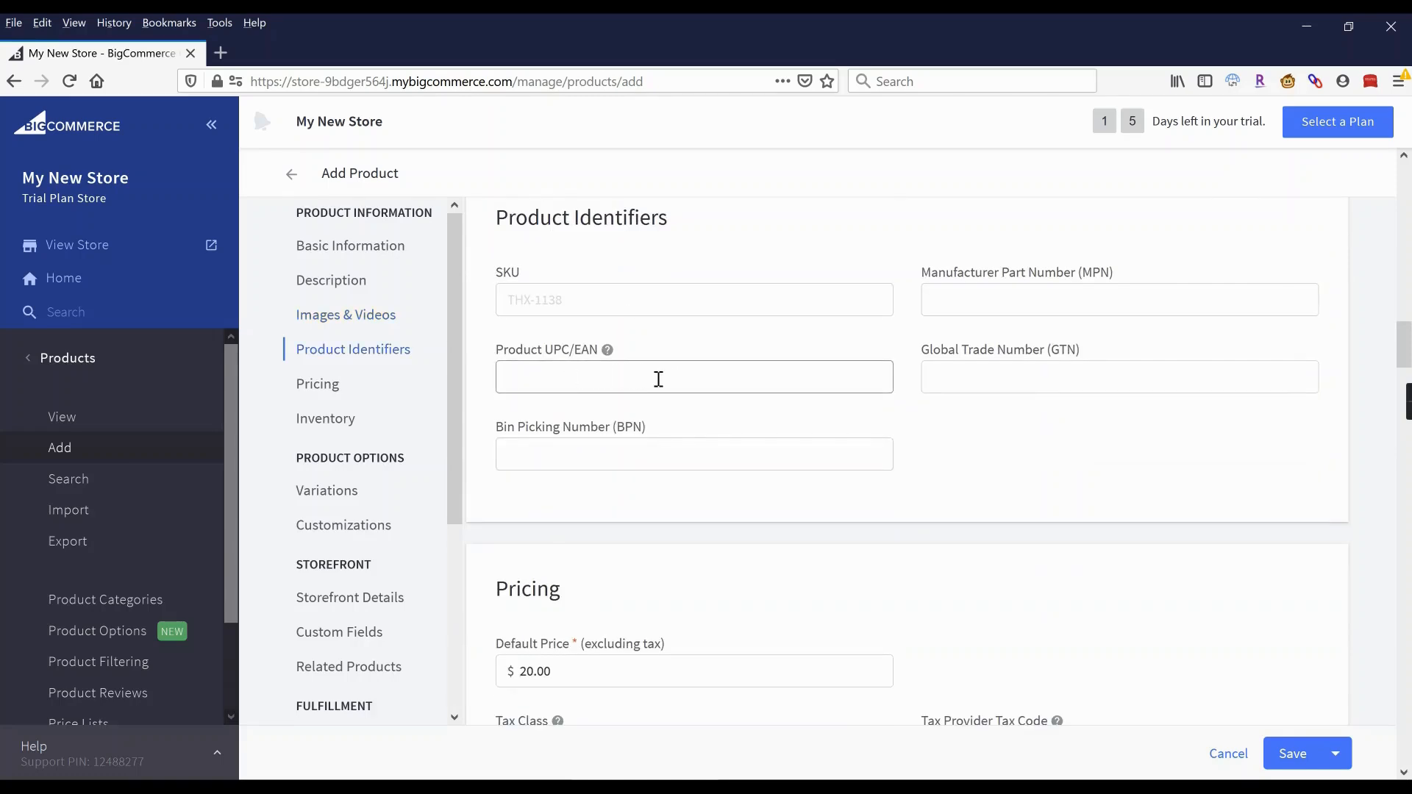
Reveal advanced pricing with MSRP 24.00, adding then removing a bulk pricing tier.
{"action": "scroll", "coordinate": [658, 379], "scroll_direction": "down", "scroll_amount": 6}
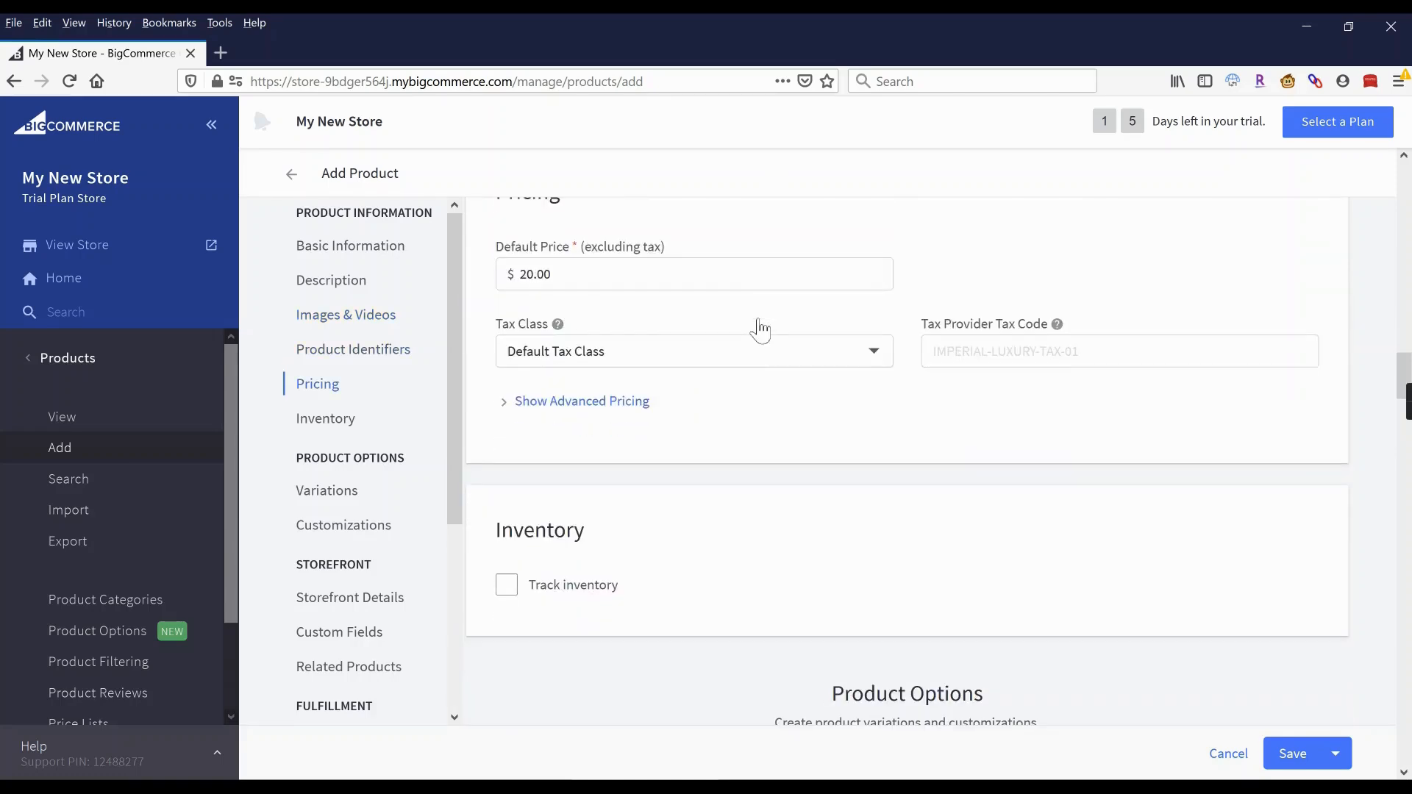
{"action": "left_click", "coordinate": [565, 404]}
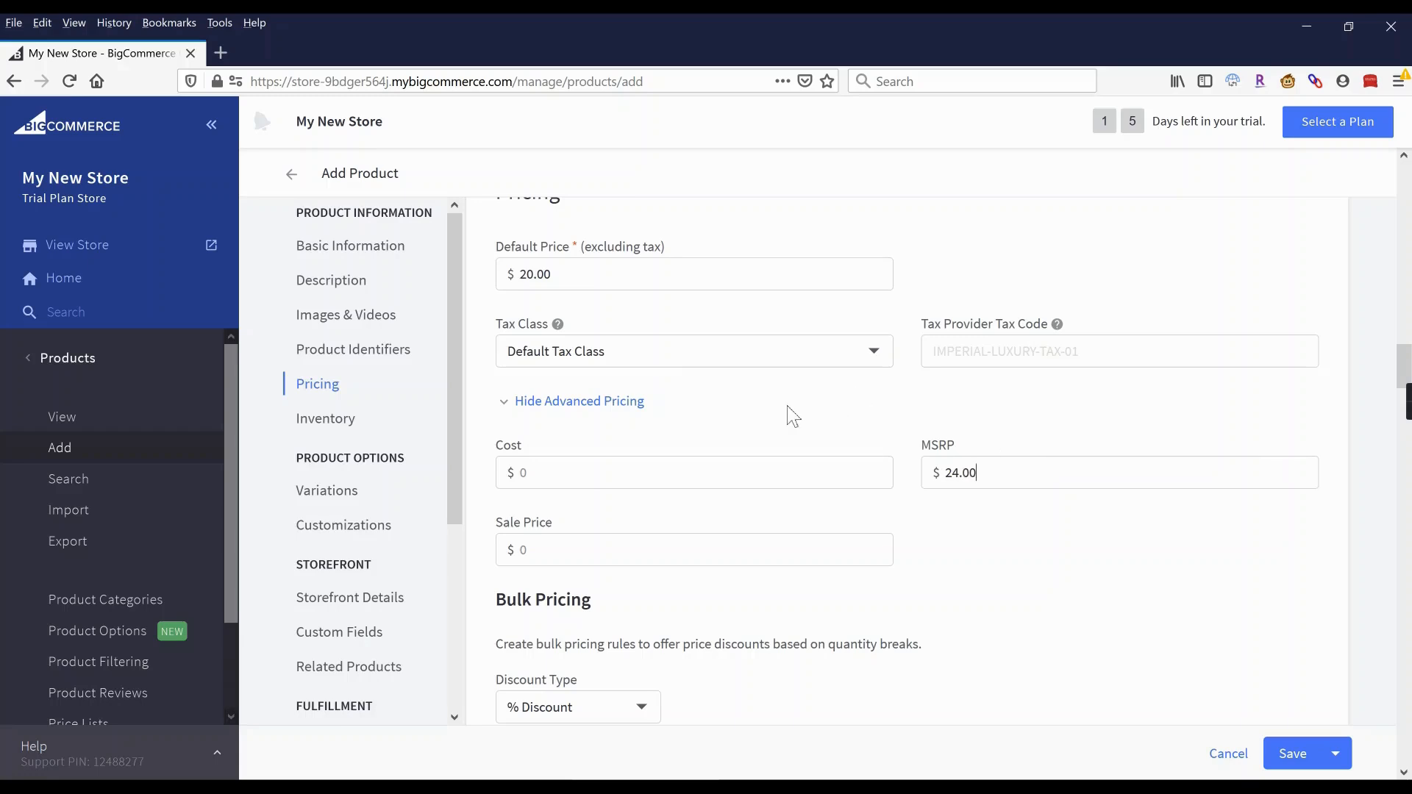
{"action": "scroll", "coordinate": [731, 395], "scroll_direction": "down", "scroll_amount": 3}
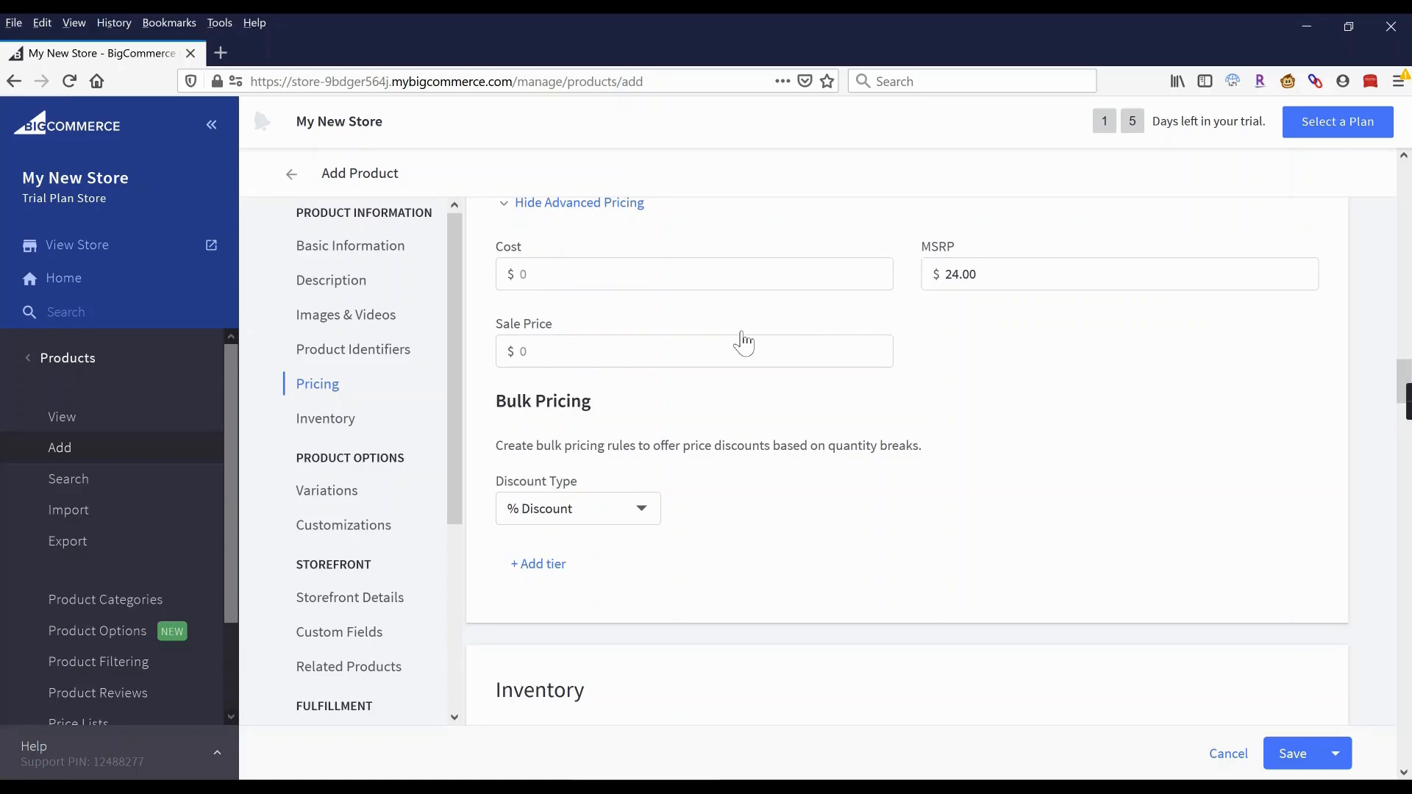
{"action": "scroll", "coordinate": [741, 335], "scroll_direction": "down", "scroll_amount": 3}
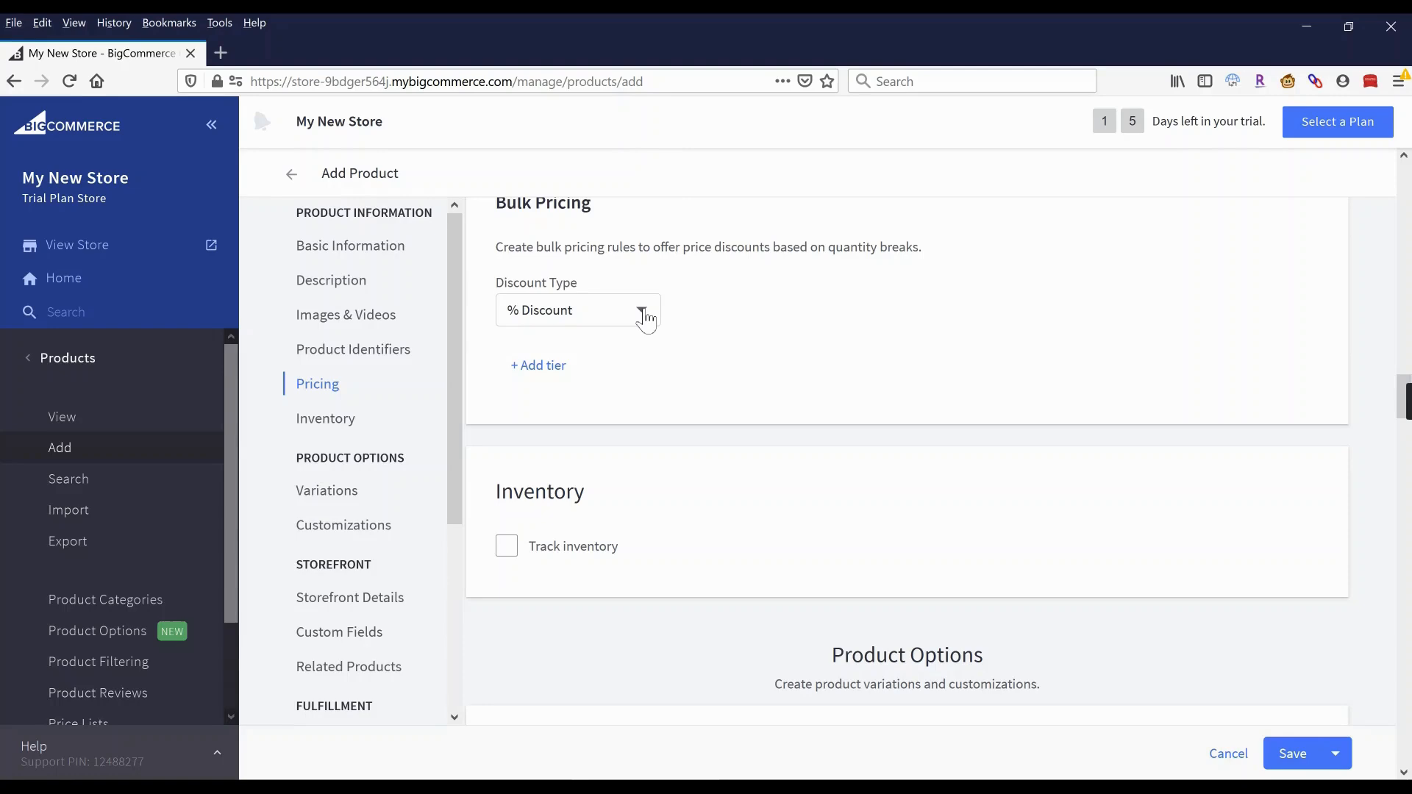
{"action": "left_click", "coordinate": [553, 367]}
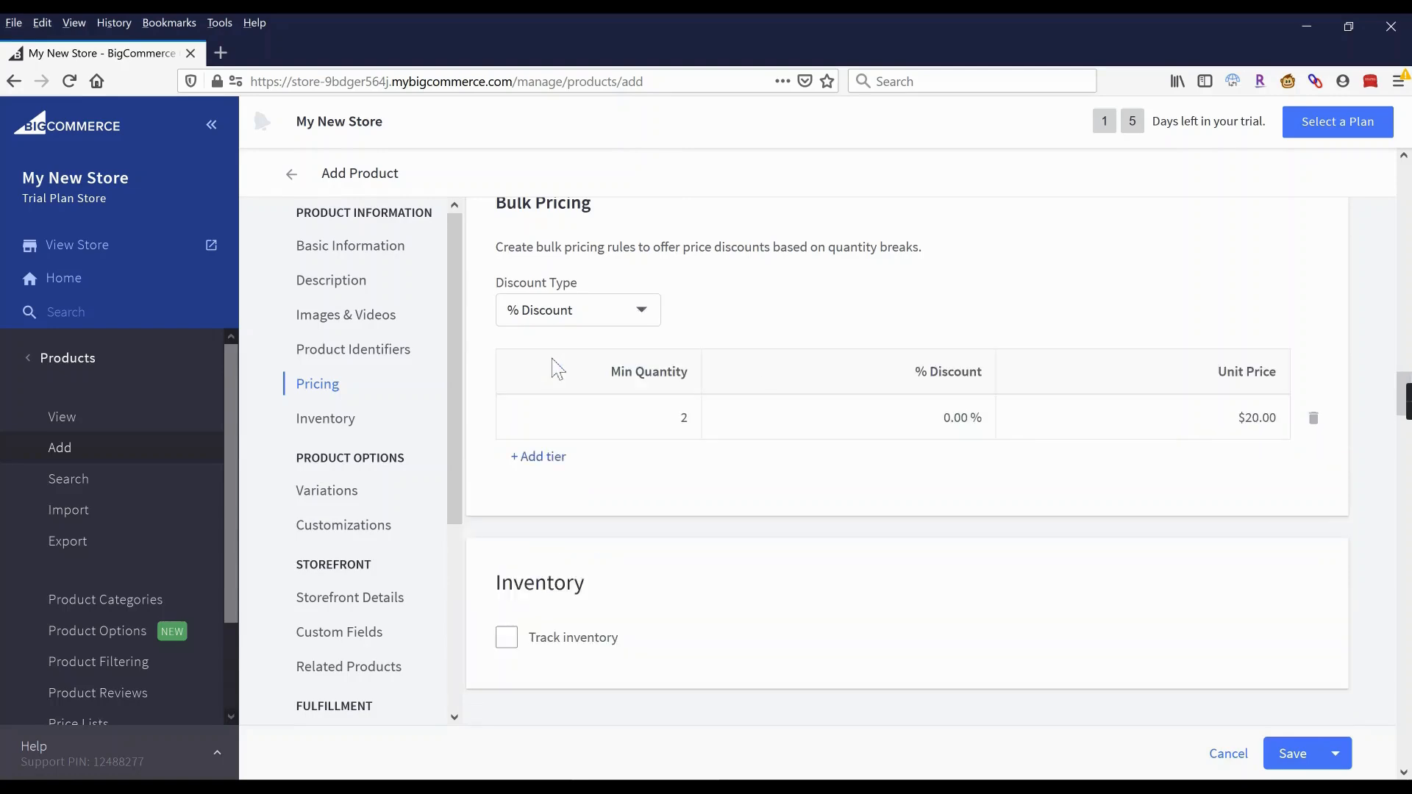
{"action": "left_click", "coordinate": [1314, 418]}
{"action": "scroll", "coordinate": [776, 371], "scroll_direction": "down", "scroll_amount": 3}
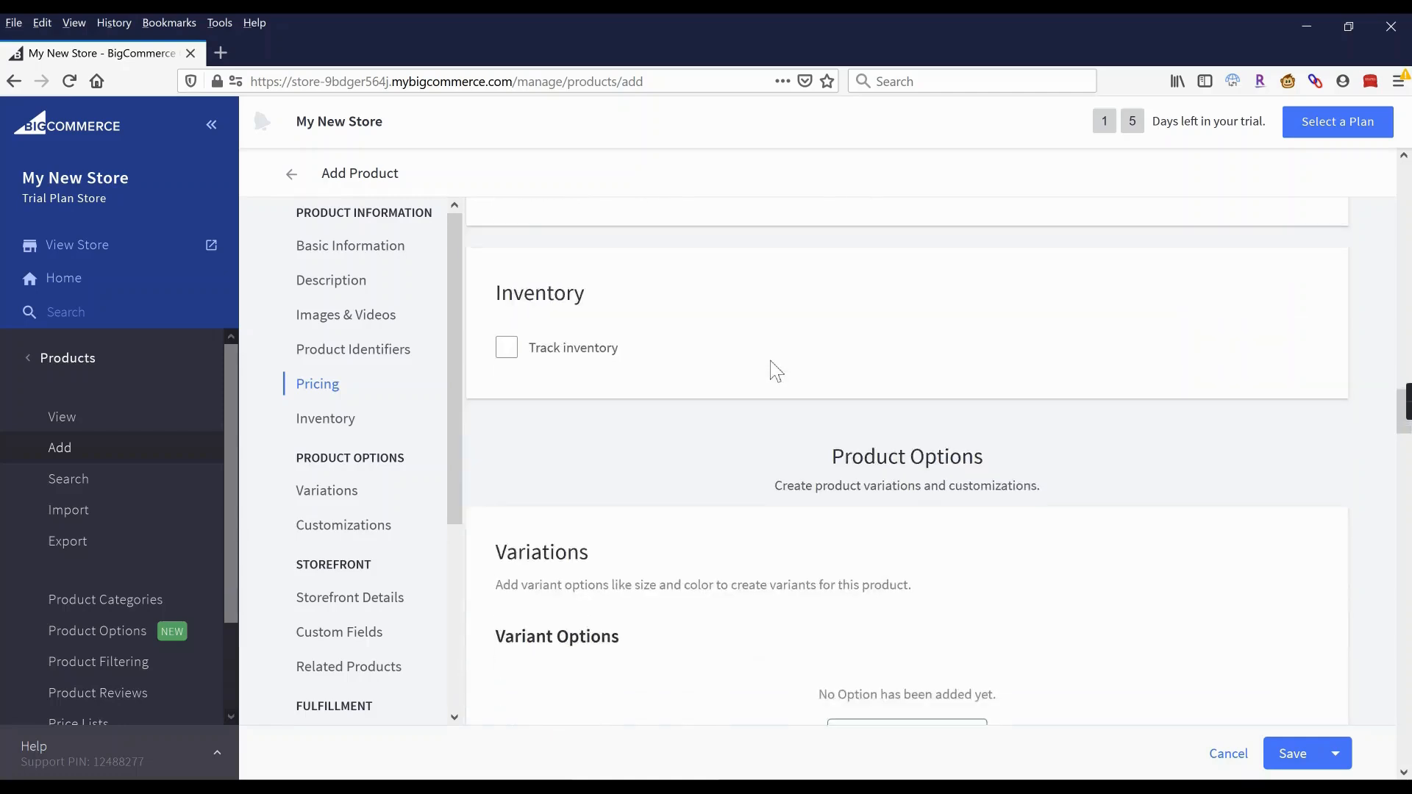
{"action": "left_click", "coordinate": [515, 359]}
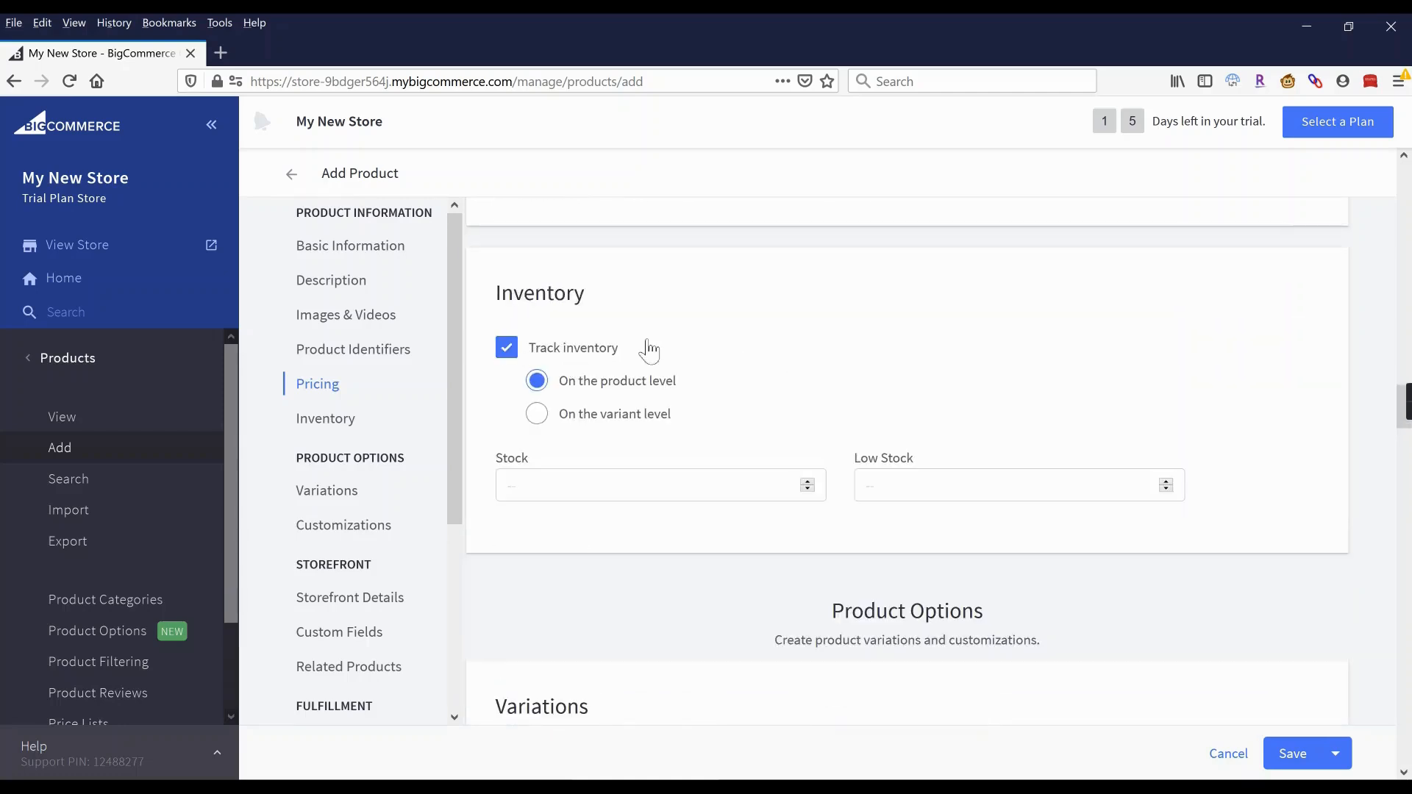
{"action": "left_click", "coordinate": [583, 423]}
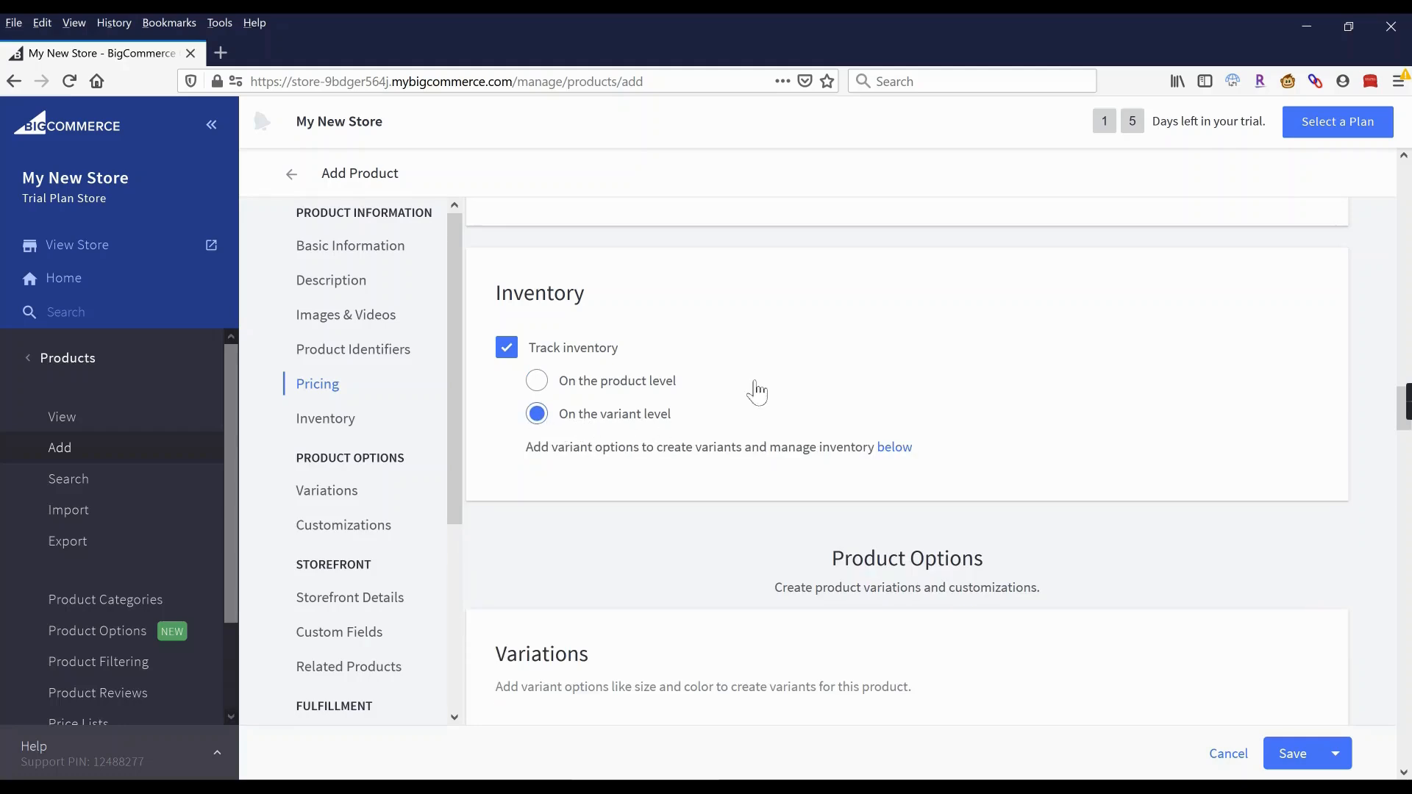
{"action": "left_click", "coordinate": [575, 384]}
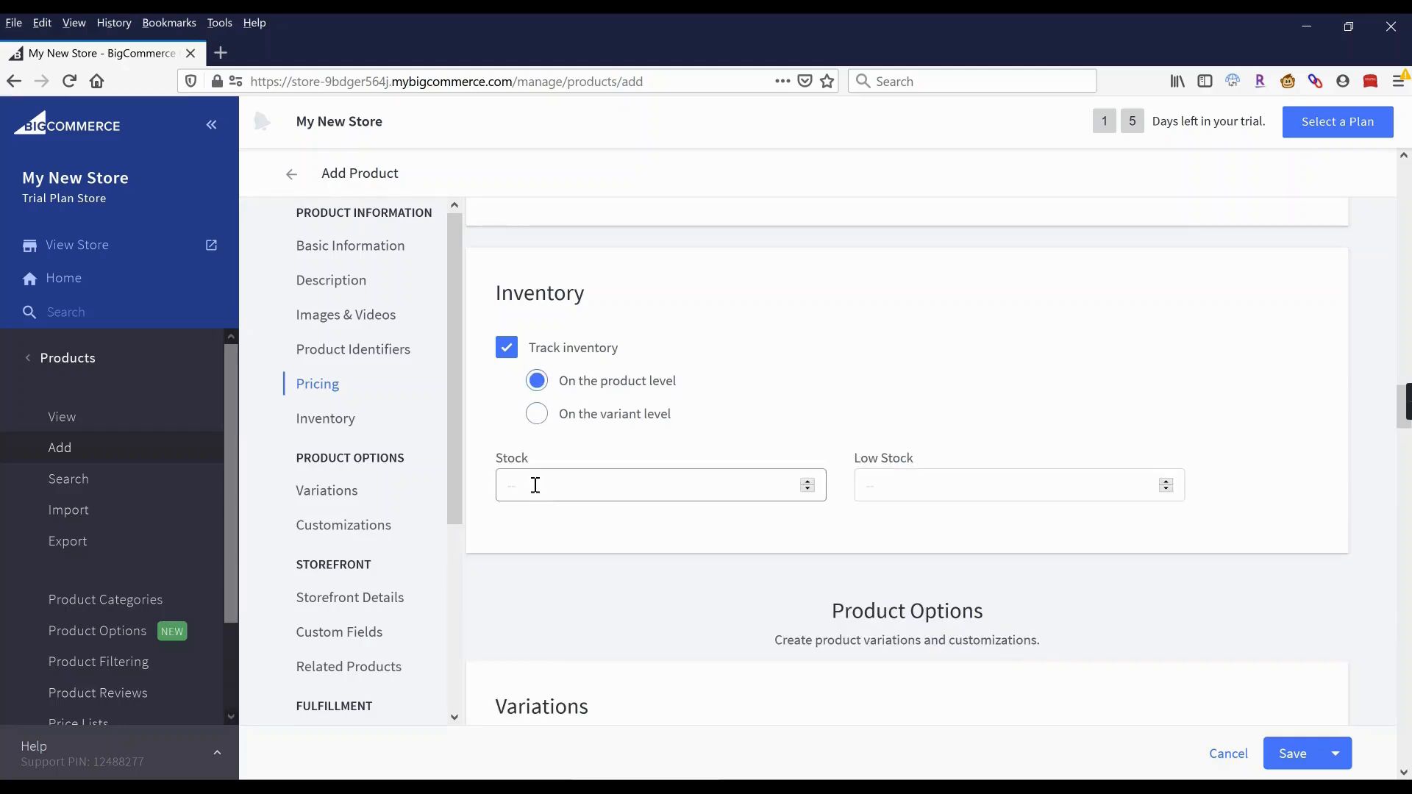
{"action": "left_click", "coordinate": [594, 484]}
{"action": "left_click", "coordinate": [899, 490]}
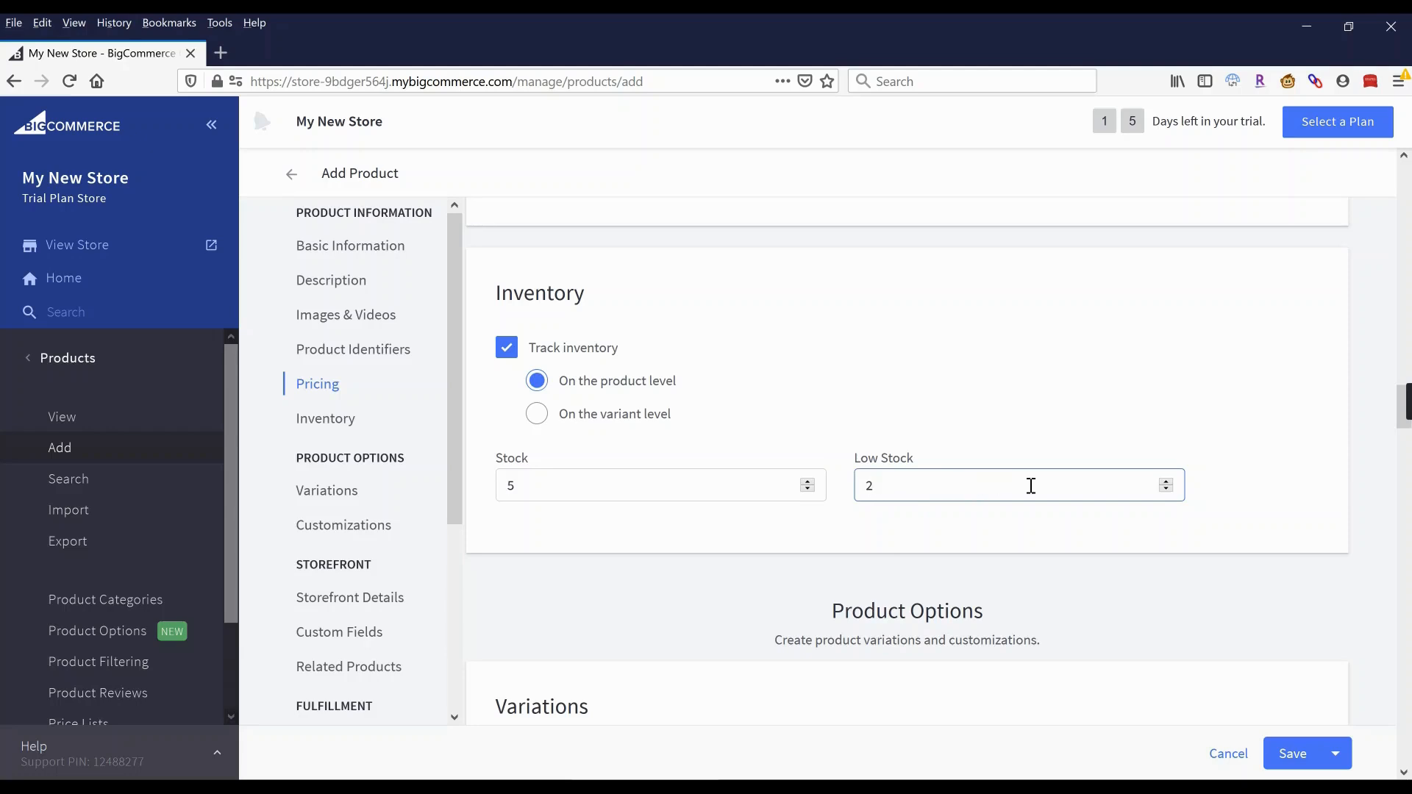
{"action": "left_click", "coordinate": [592, 416]}
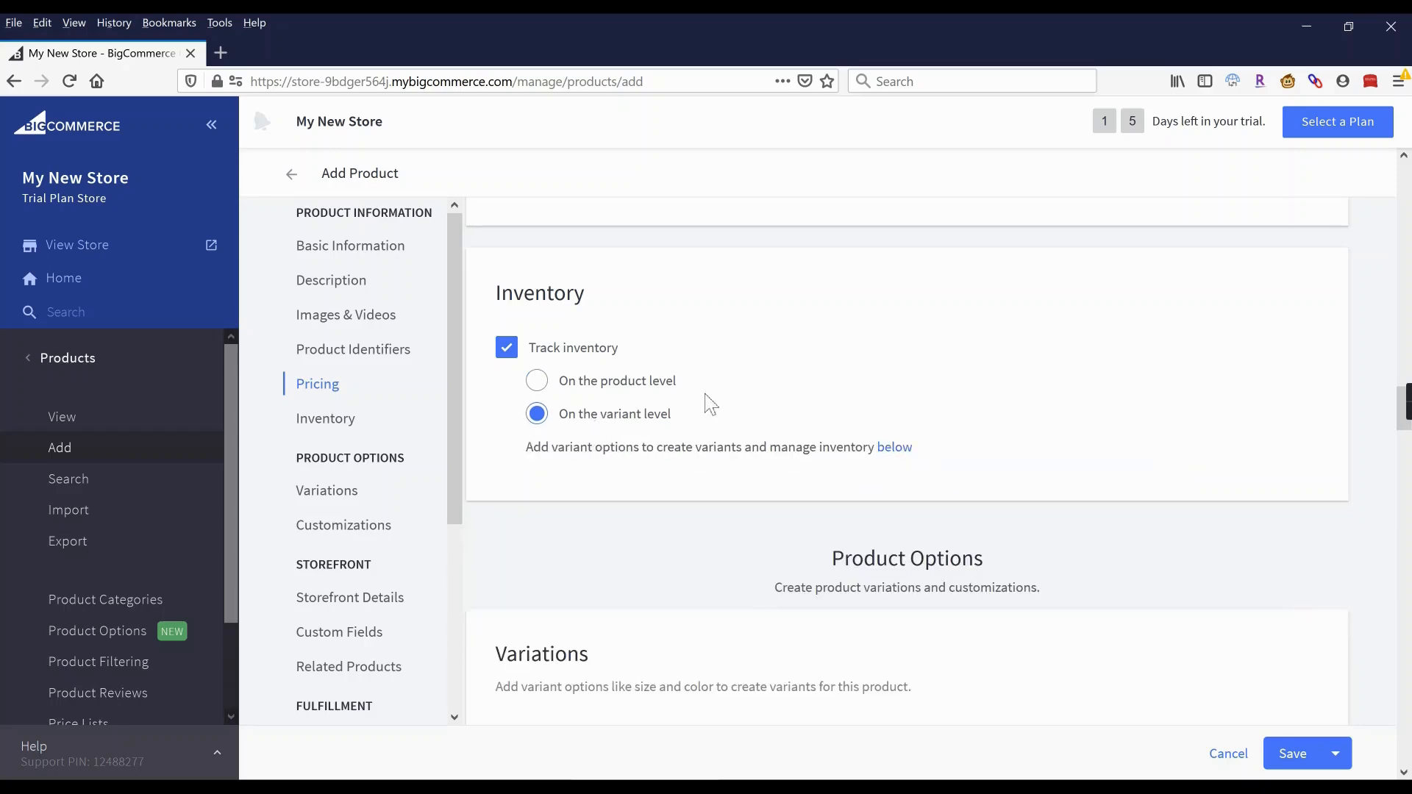
Add a Size variant option displayed as a Rectangle List.
{"action": "scroll", "coordinate": [712, 397], "scroll_direction": "down", "scroll_amount": 3}
{"action": "scroll", "coordinate": [712, 397], "scroll_direction": "down", "scroll_amount": 3}
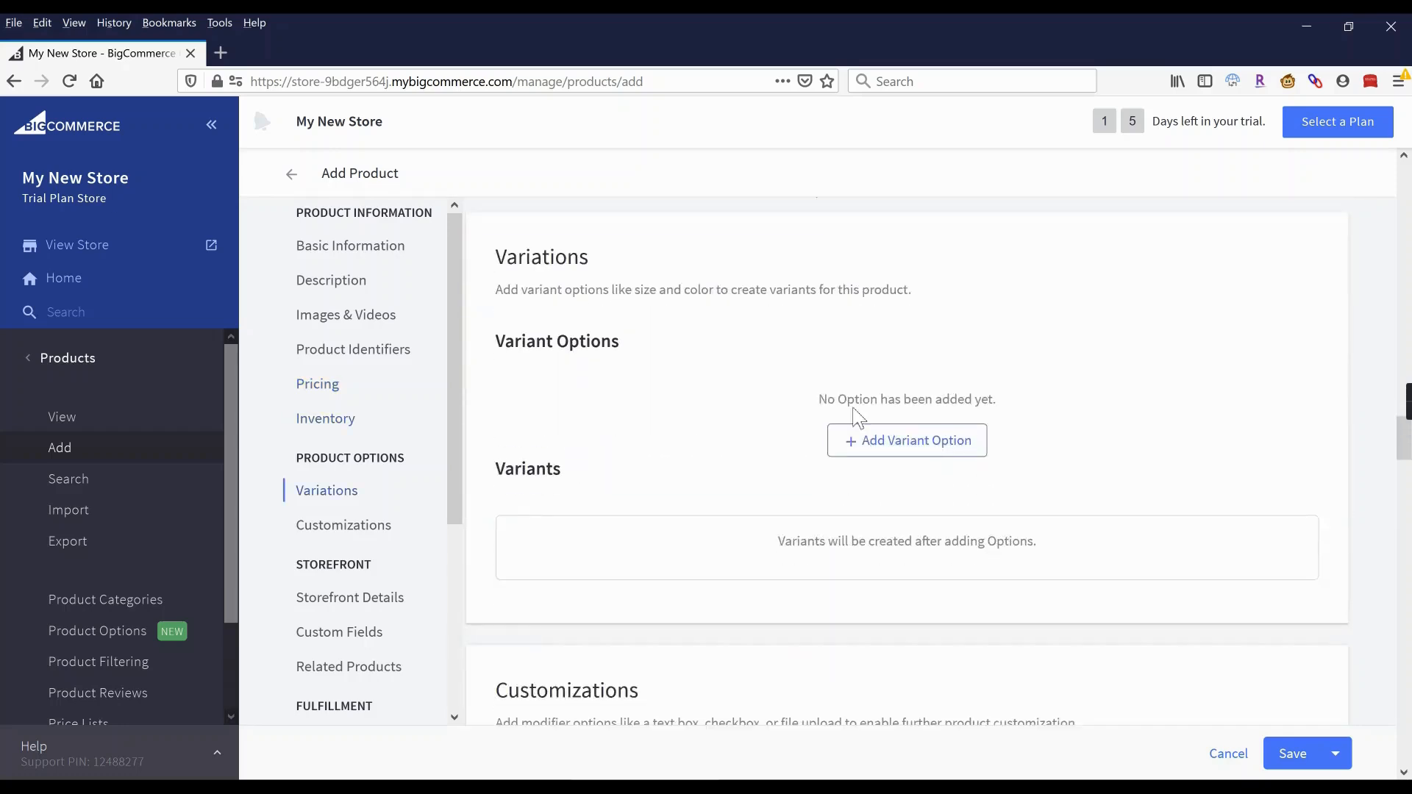
{"action": "left_click", "coordinate": [901, 443]}
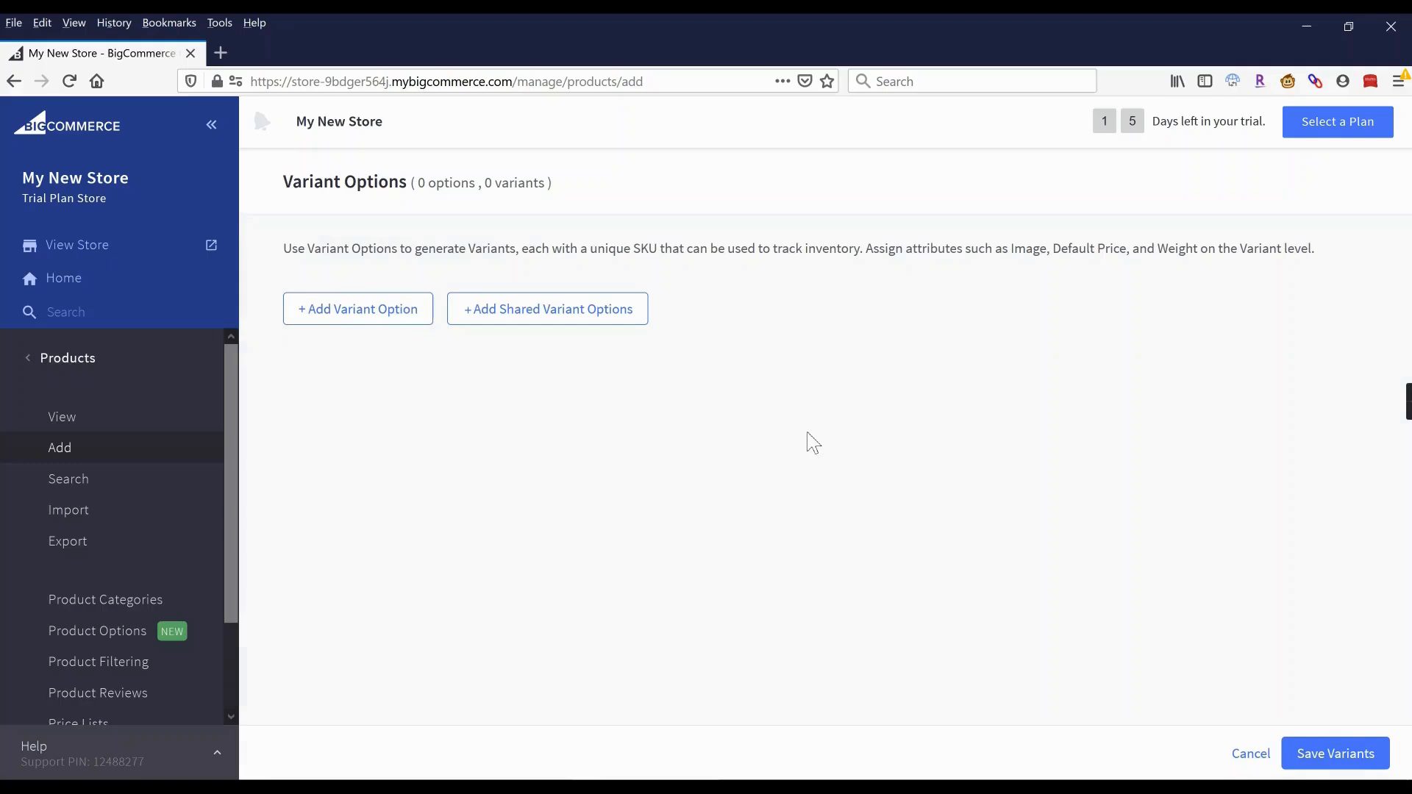
{"action": "left_click", "coordinate": [337, 321]}
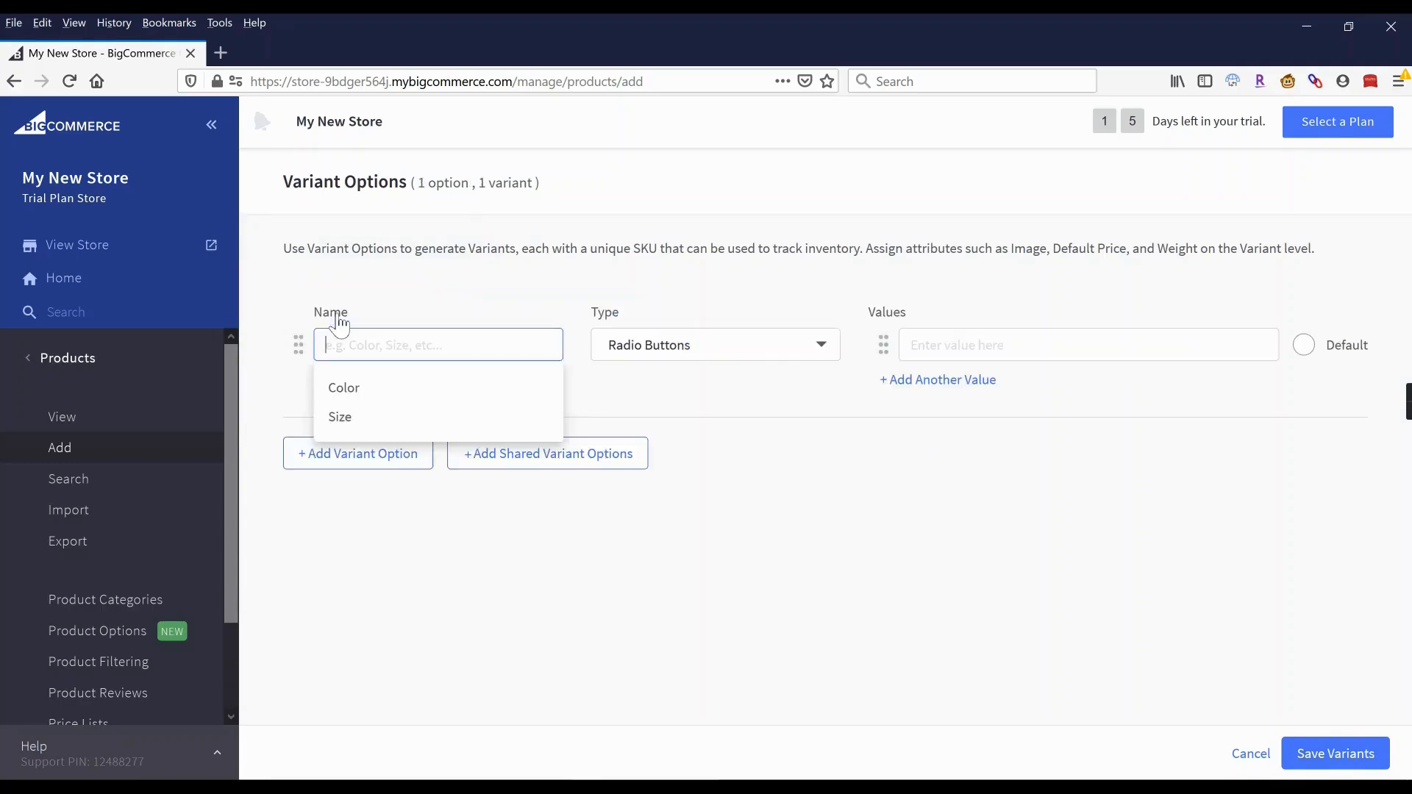
{"action": "left_click", "coordinate": [342, 417]}
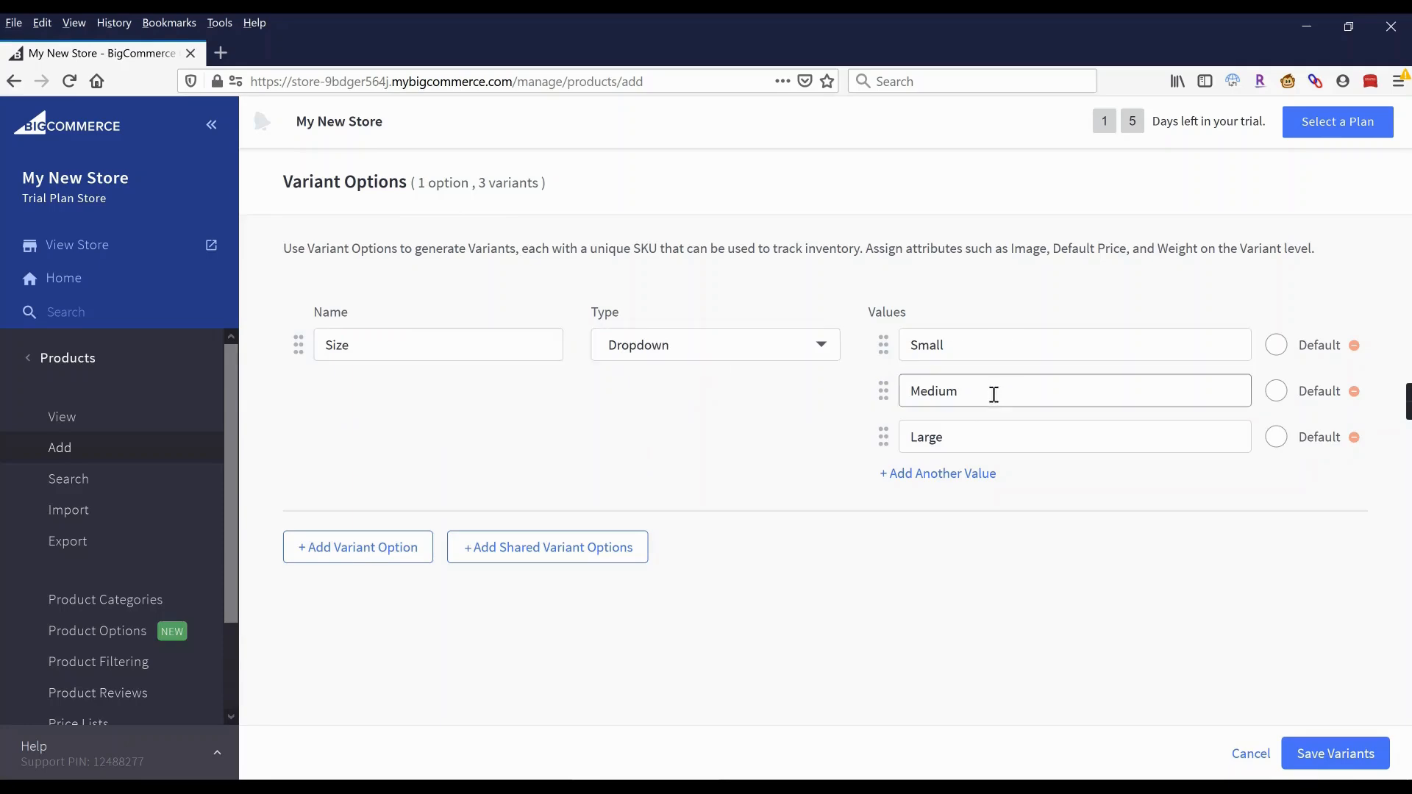
{"action": "left_click", "coordinate": [696, 356]}
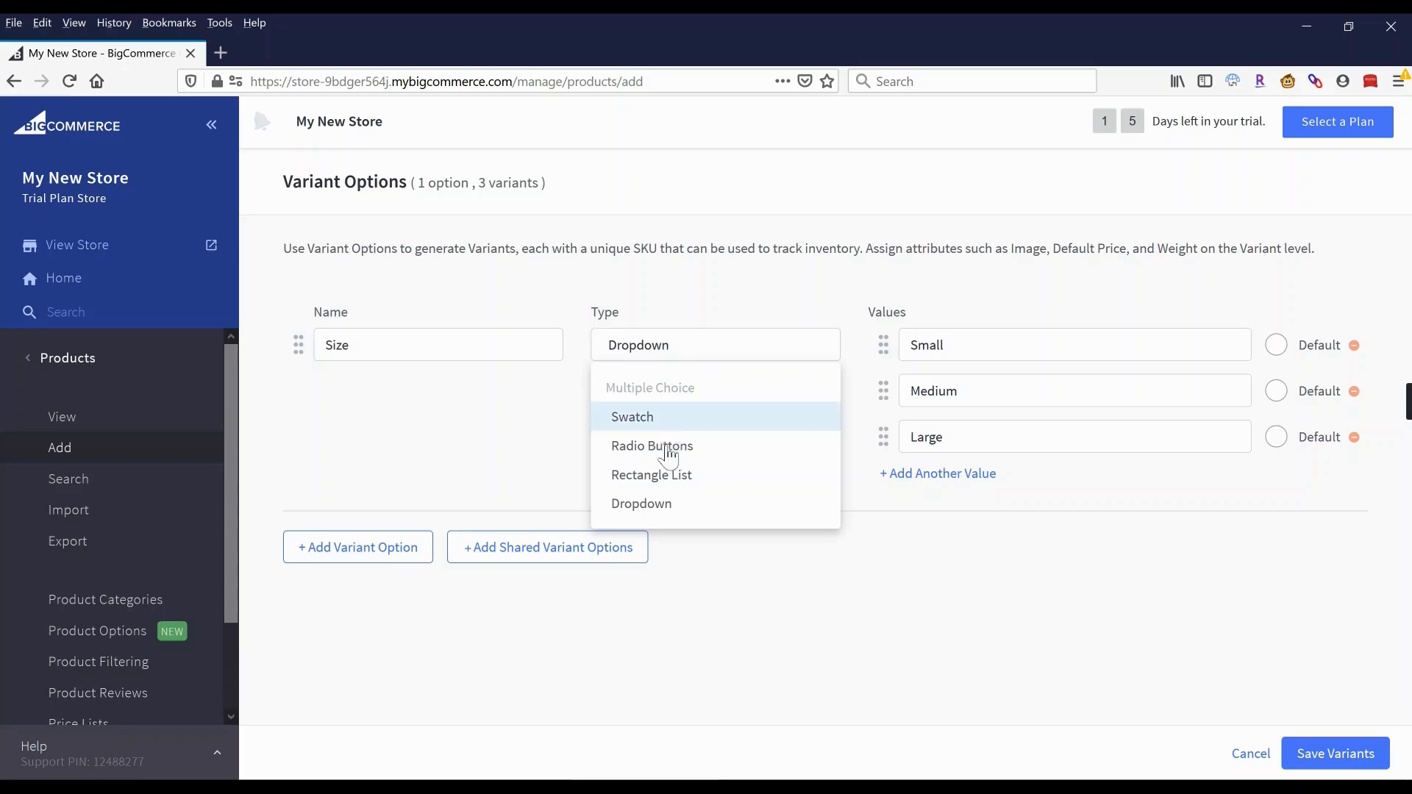
{"action": "left_click", "coordinate": [671, 478]}
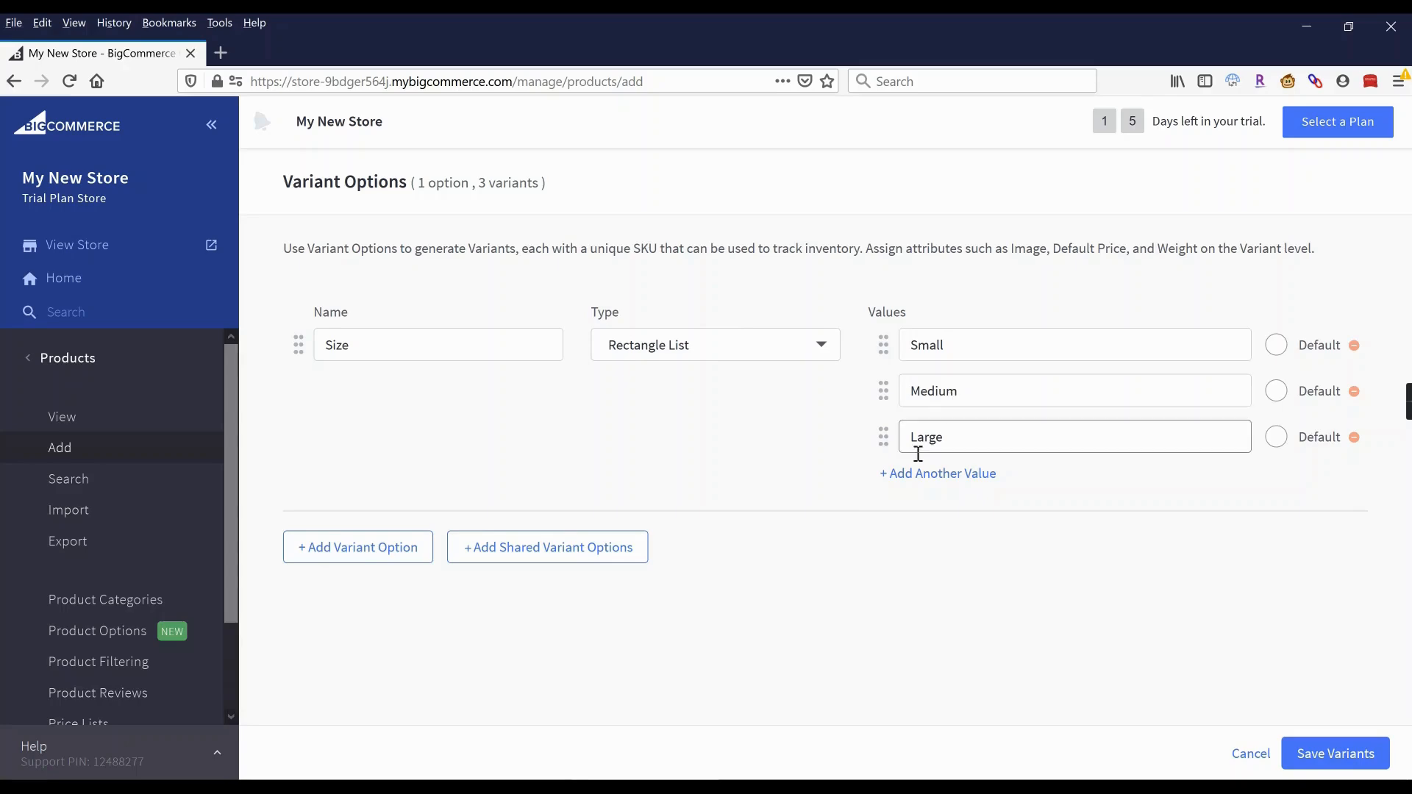
Shorten the size values Small, Medium and Large to S, M and L.
{"action": "mouse_move", "coordinate": [946, 356]}
{"action": "left_mouse_down"}
{"action": "mouse_move", "coordinate": [960, 344]}
{"action": "mouse_move", "coordinate": [919, 348]}
{"action": "left_mouse_up"}
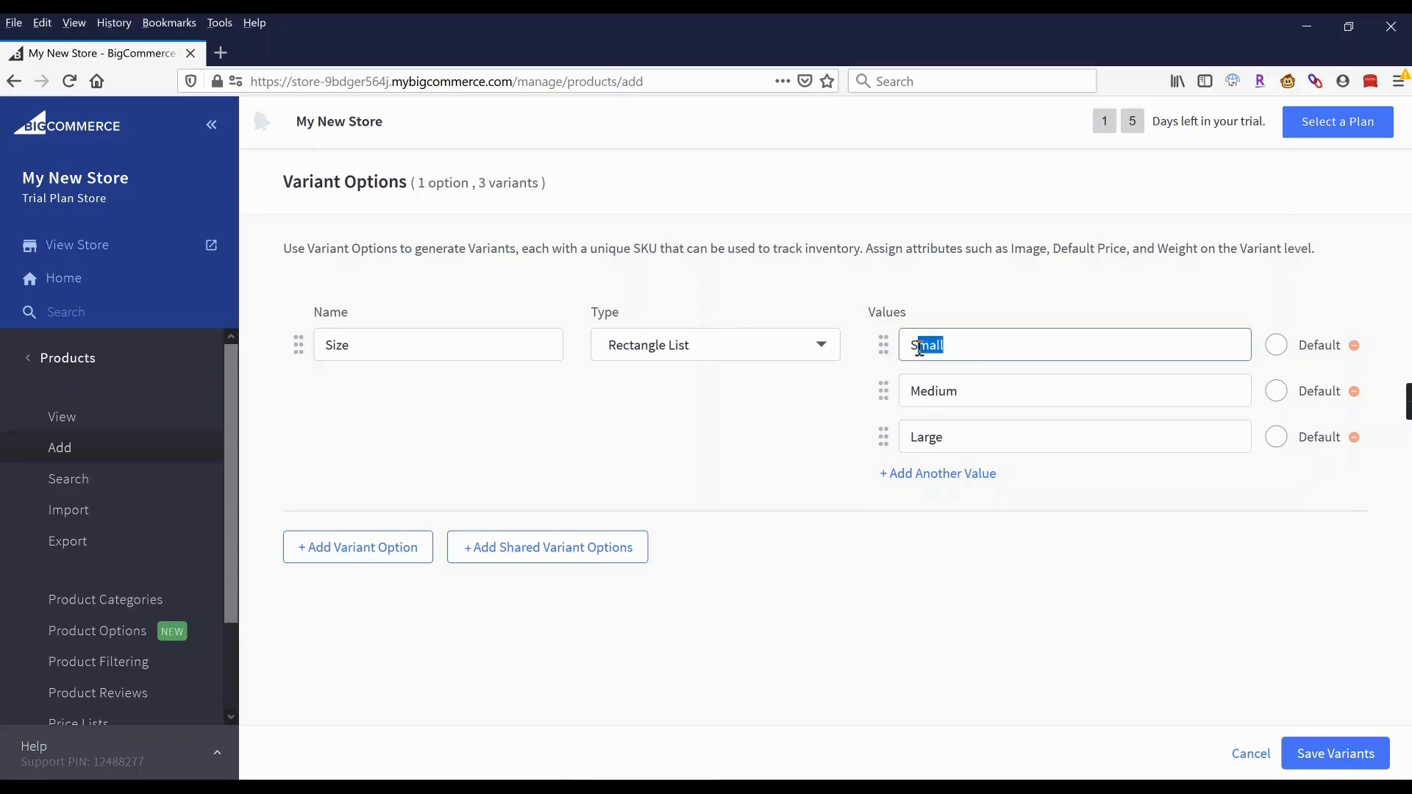
{"action": "key", "text": "BackSpace"}
{"action": "left_click_drag", "start_coordinate": [966, 389], "coordinate": [921, 439]}
{"action": "key", "text": "BackSpace"}
{"action": "left_click", "coordinate": [960, 434]}
{"action": "key", "text": "BackSpace"}
{"action": "left_click", "coordinate": [781, 417]}
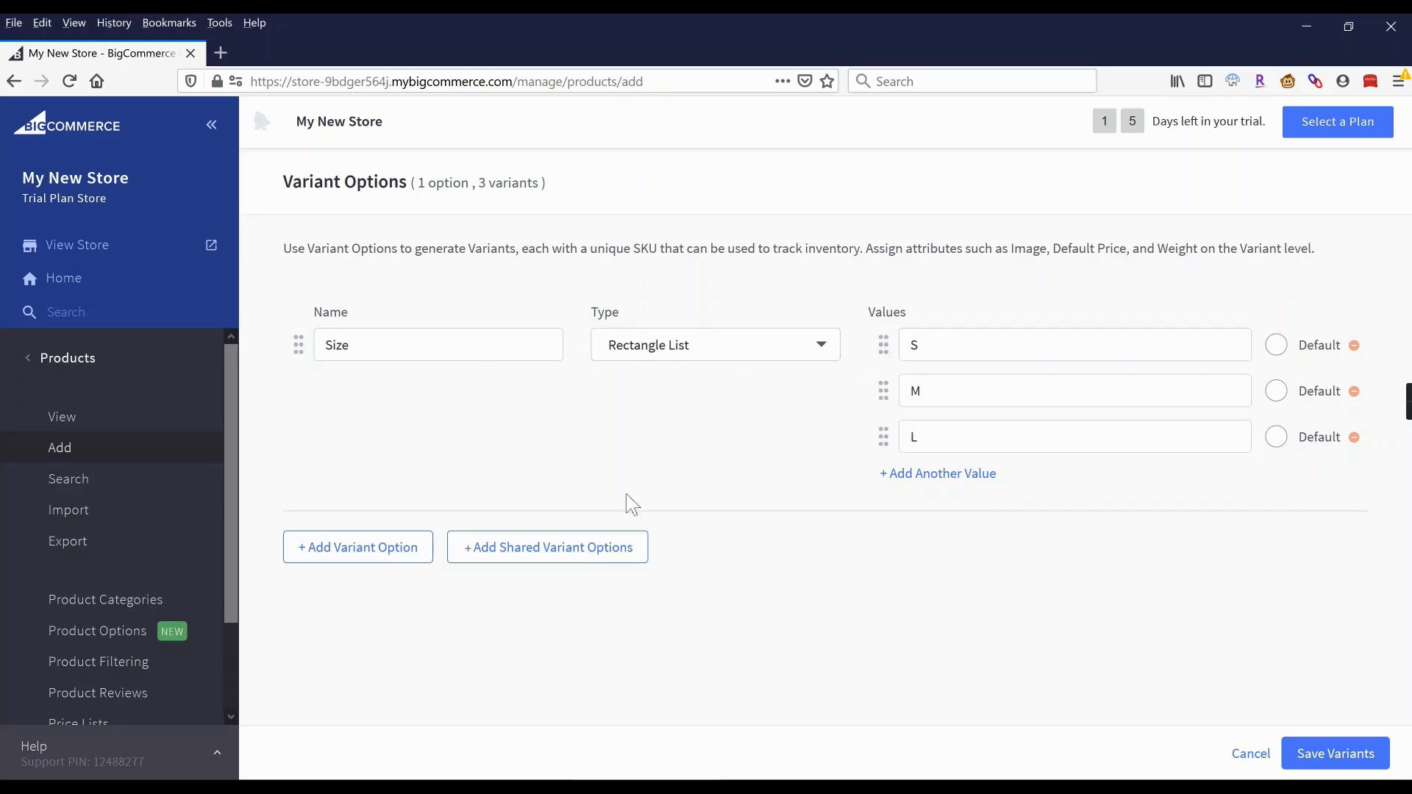
{"action": "left_click", "coordinate": [362, 559]}
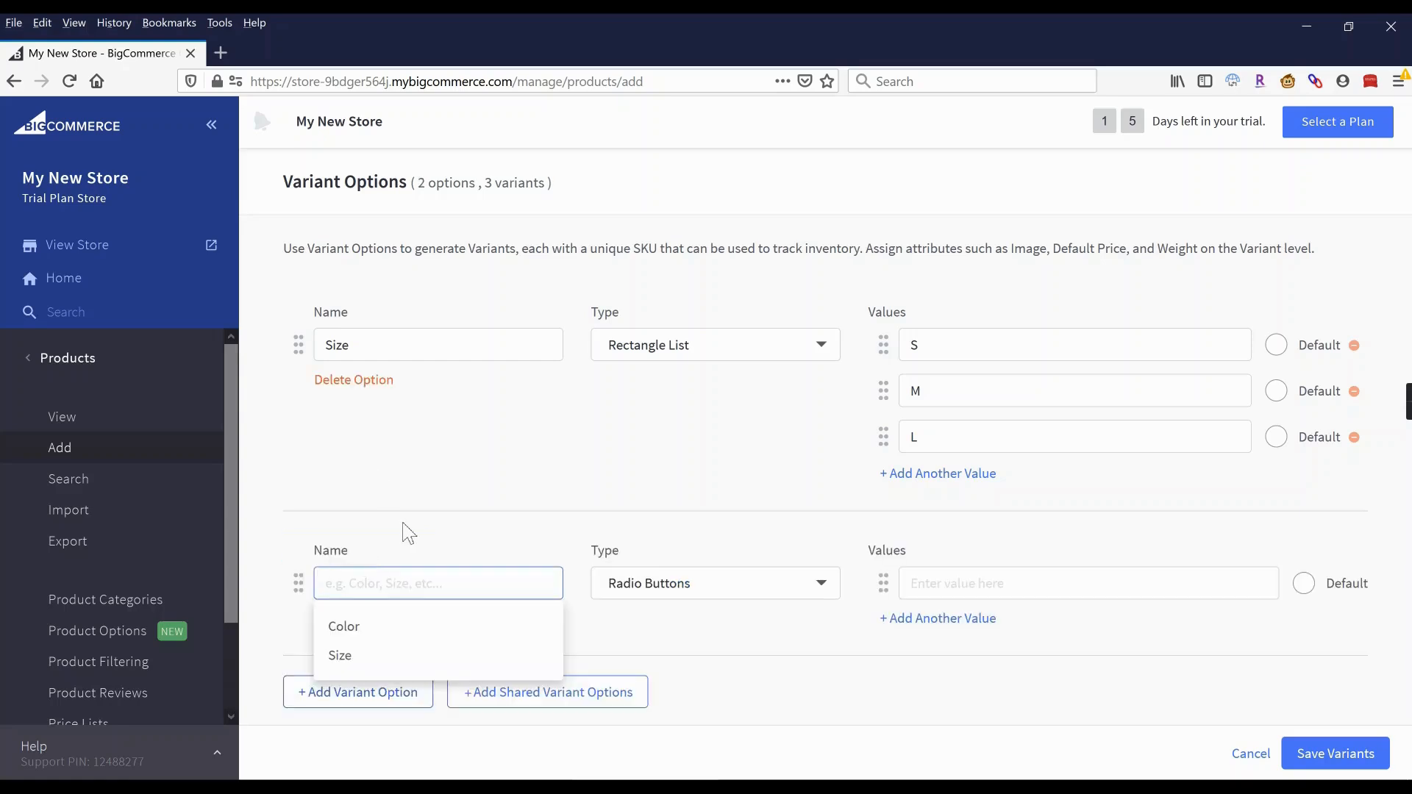
{"action": "left_click", "coordinate": [357, 631]}
{"action": "scroll", "coordinate": [684, 503], "scroll_direction": "down", "scroll_amount": 1}
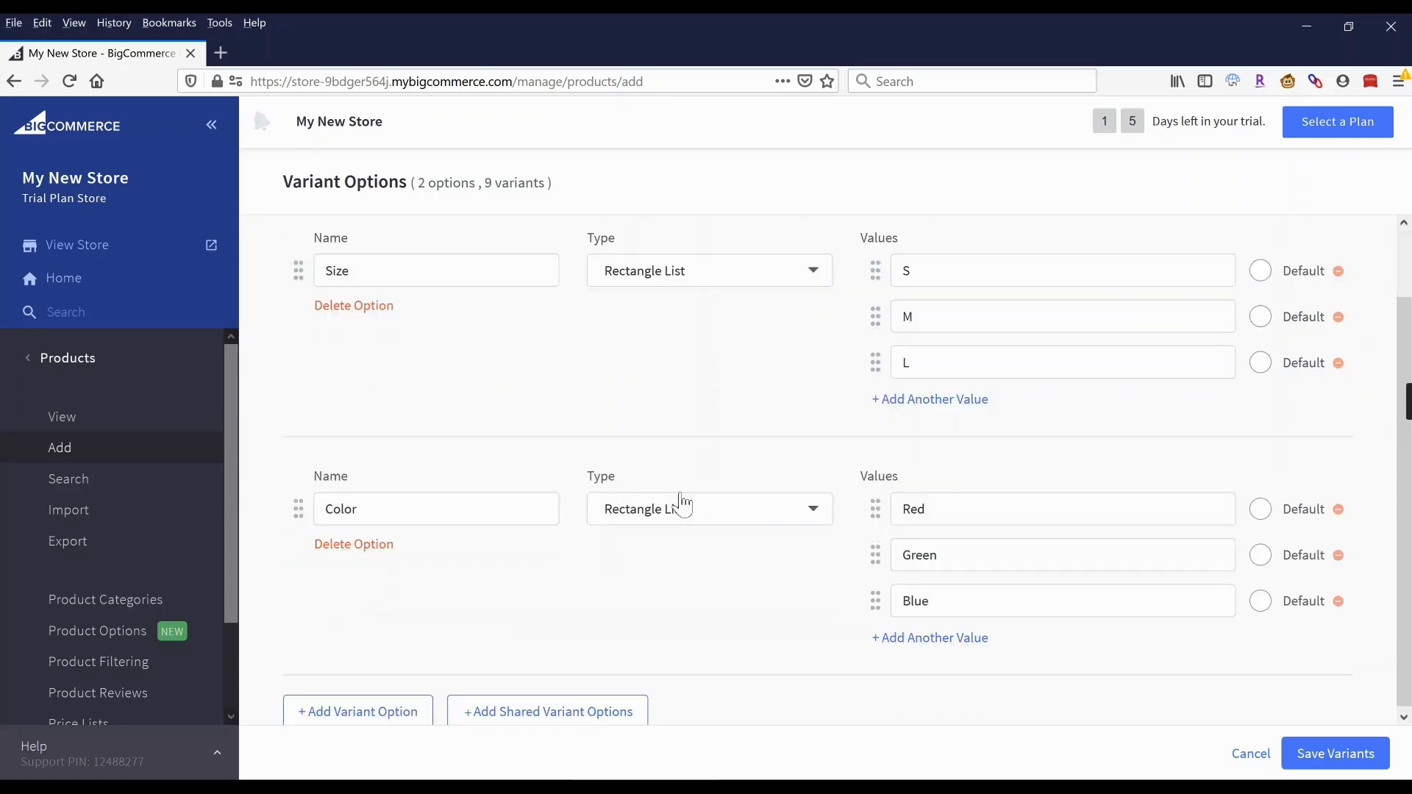
{"action": "left_click", "coordinate": [650, 506]}
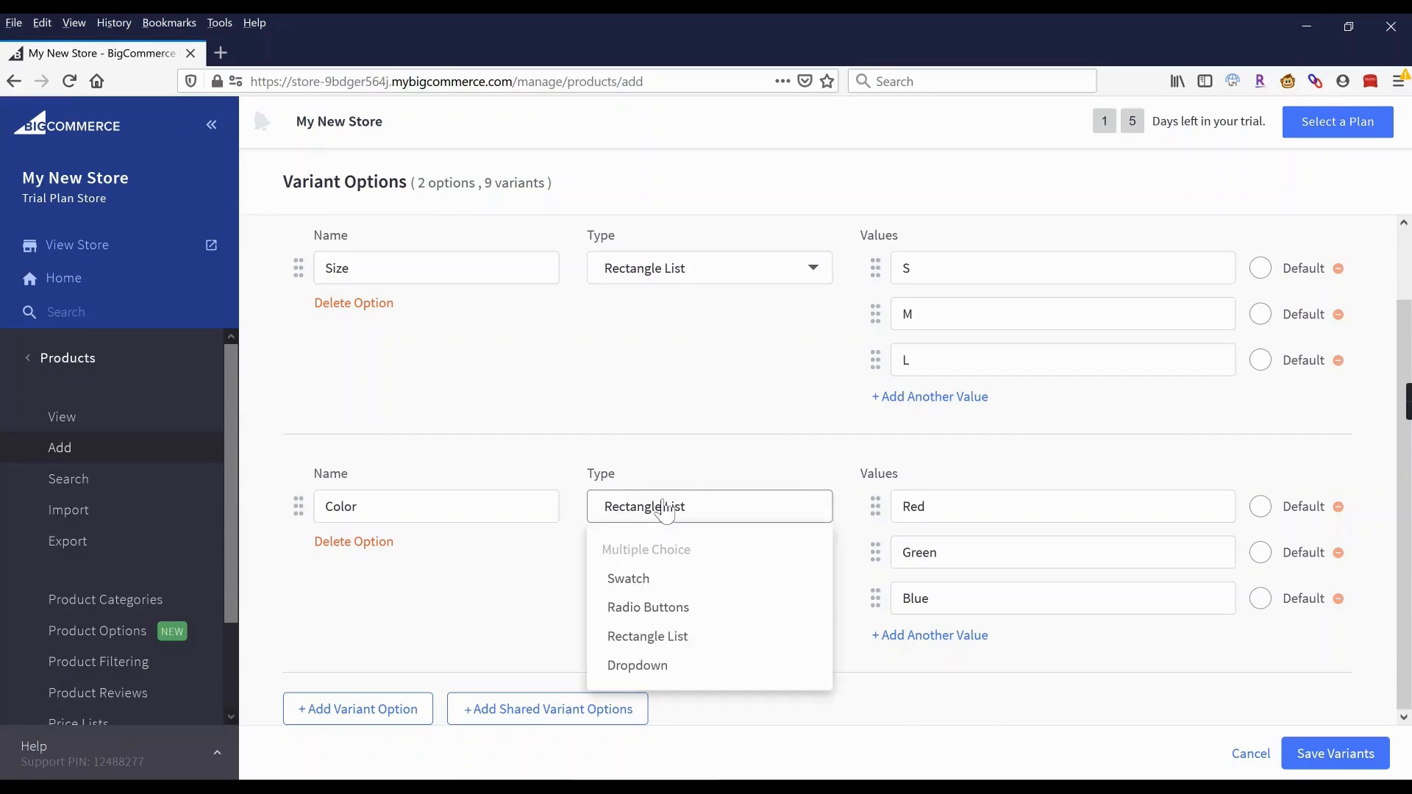
{"action": "left_click", "coordinate": [648, 587]}
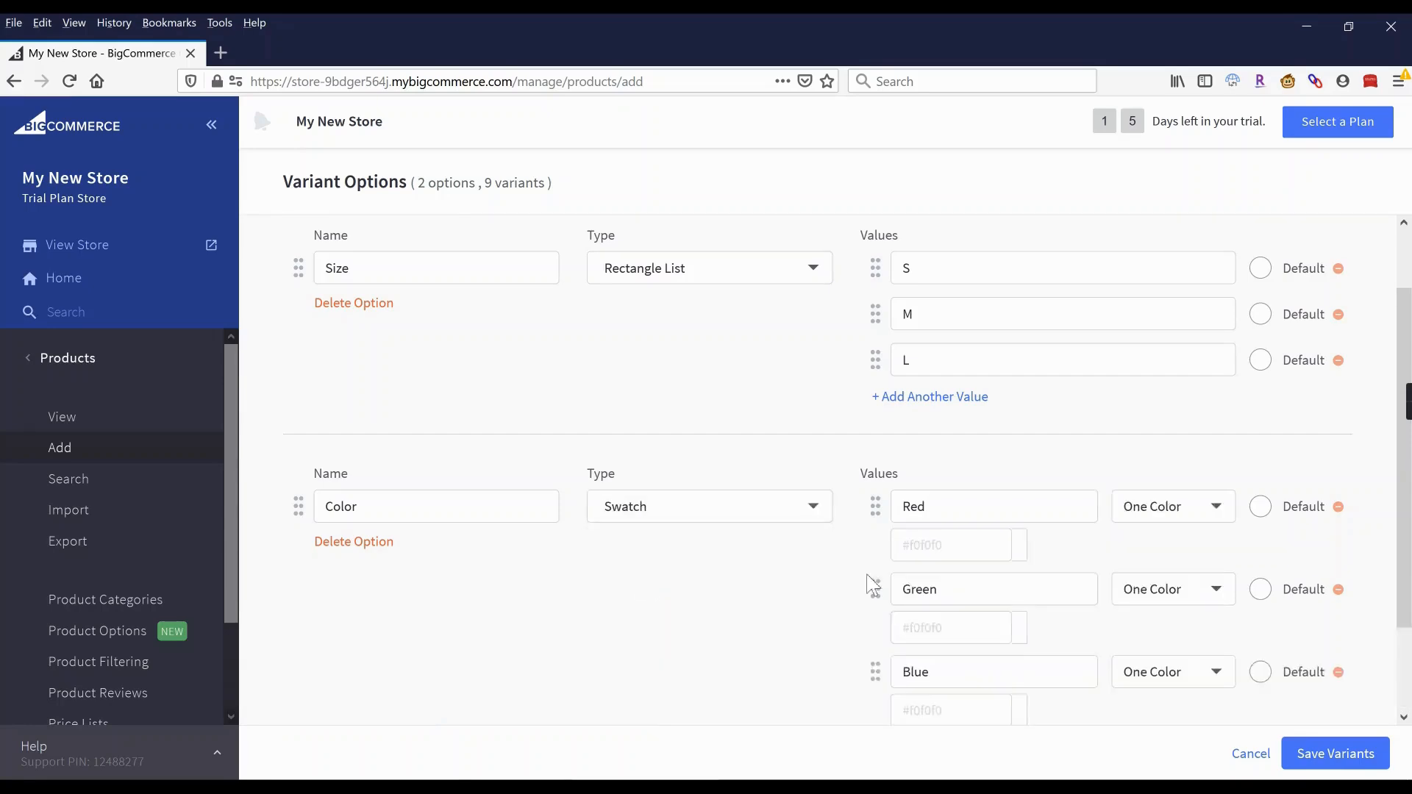
{"action": "left_click", "coordinate": [1223, 516]}
{"action": "left_click", "coordinate": [960, 545]}
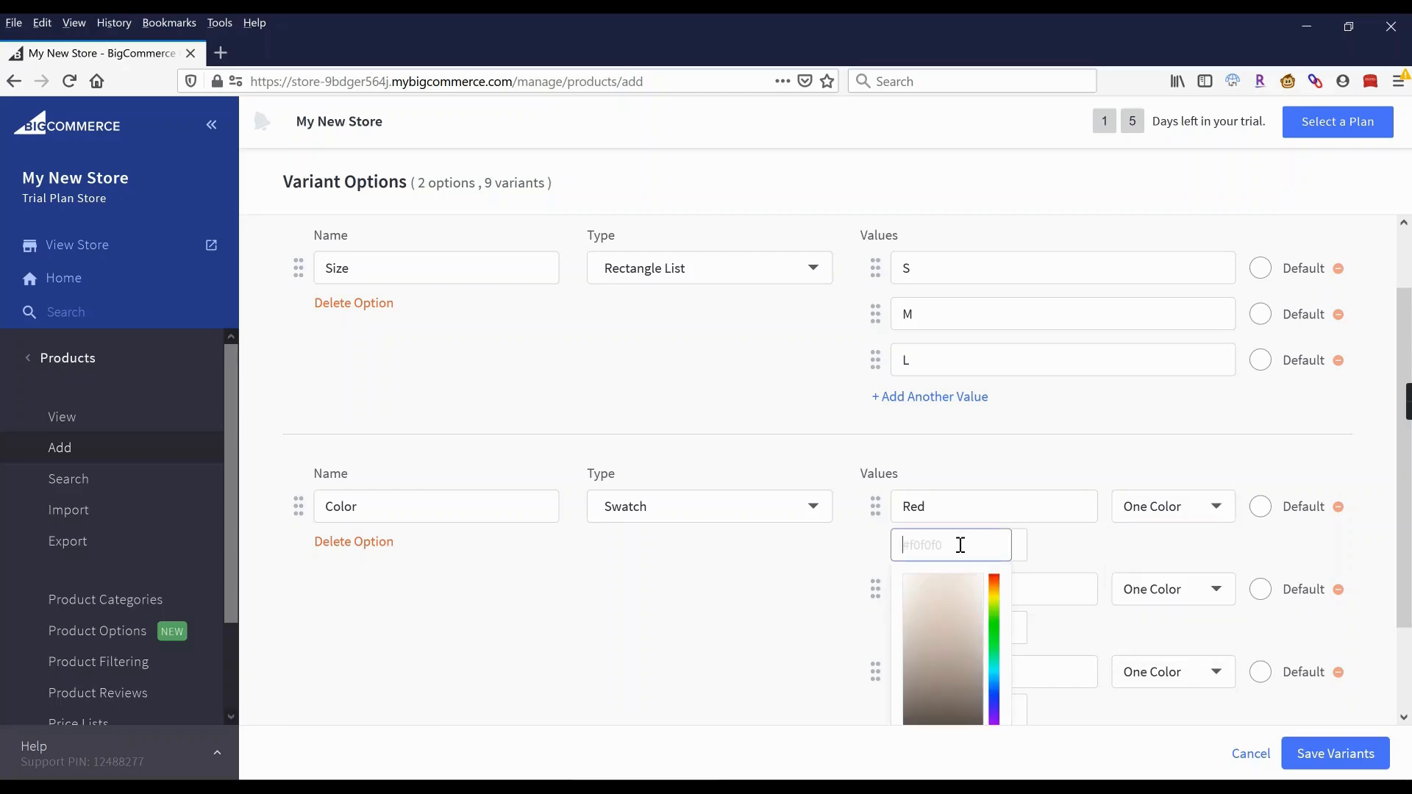
{"action": "left_click", "coordinate": [1000, 581]}
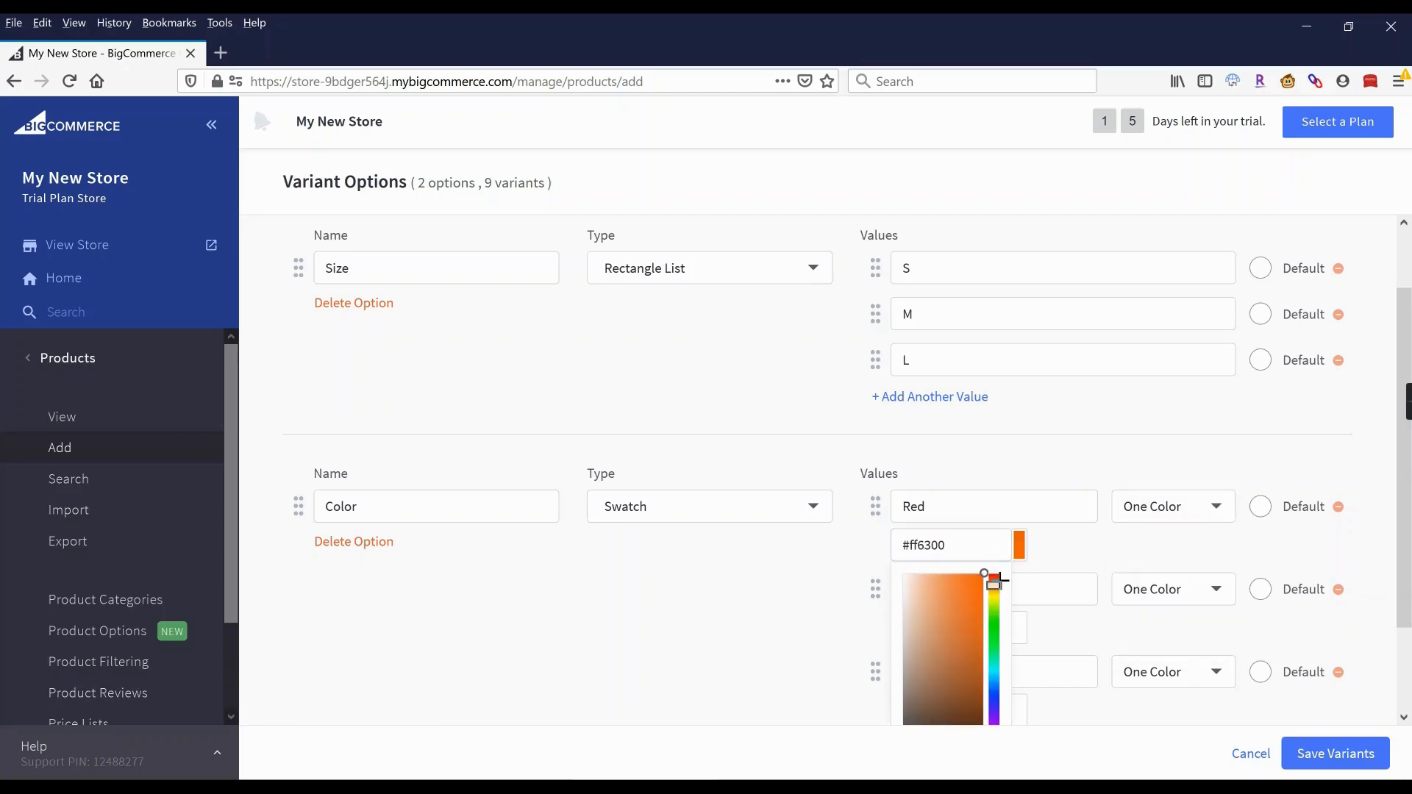
{"action": "left_click", "coordinate": [1000, 576]}
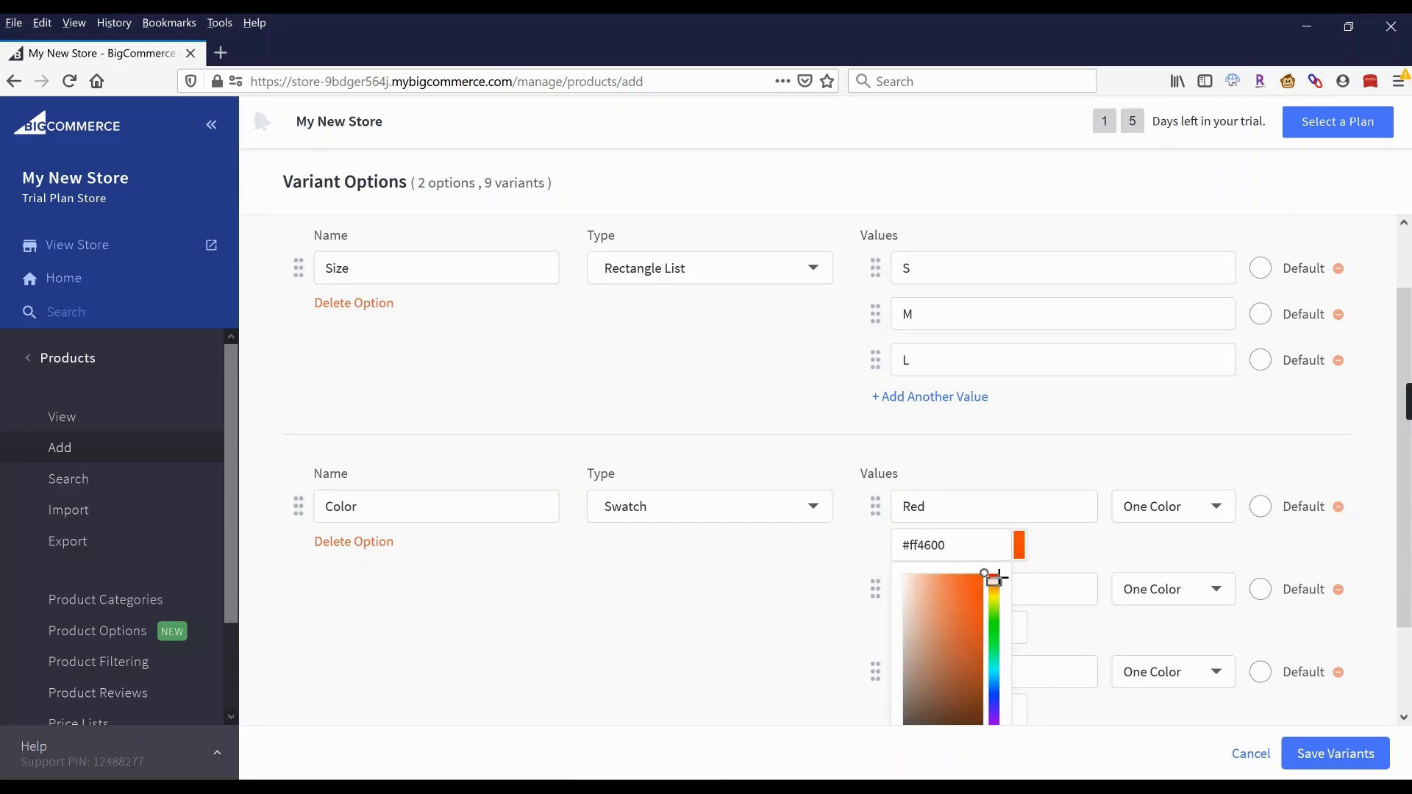
{"action": "left_click", "coordinate": [748, 553]}
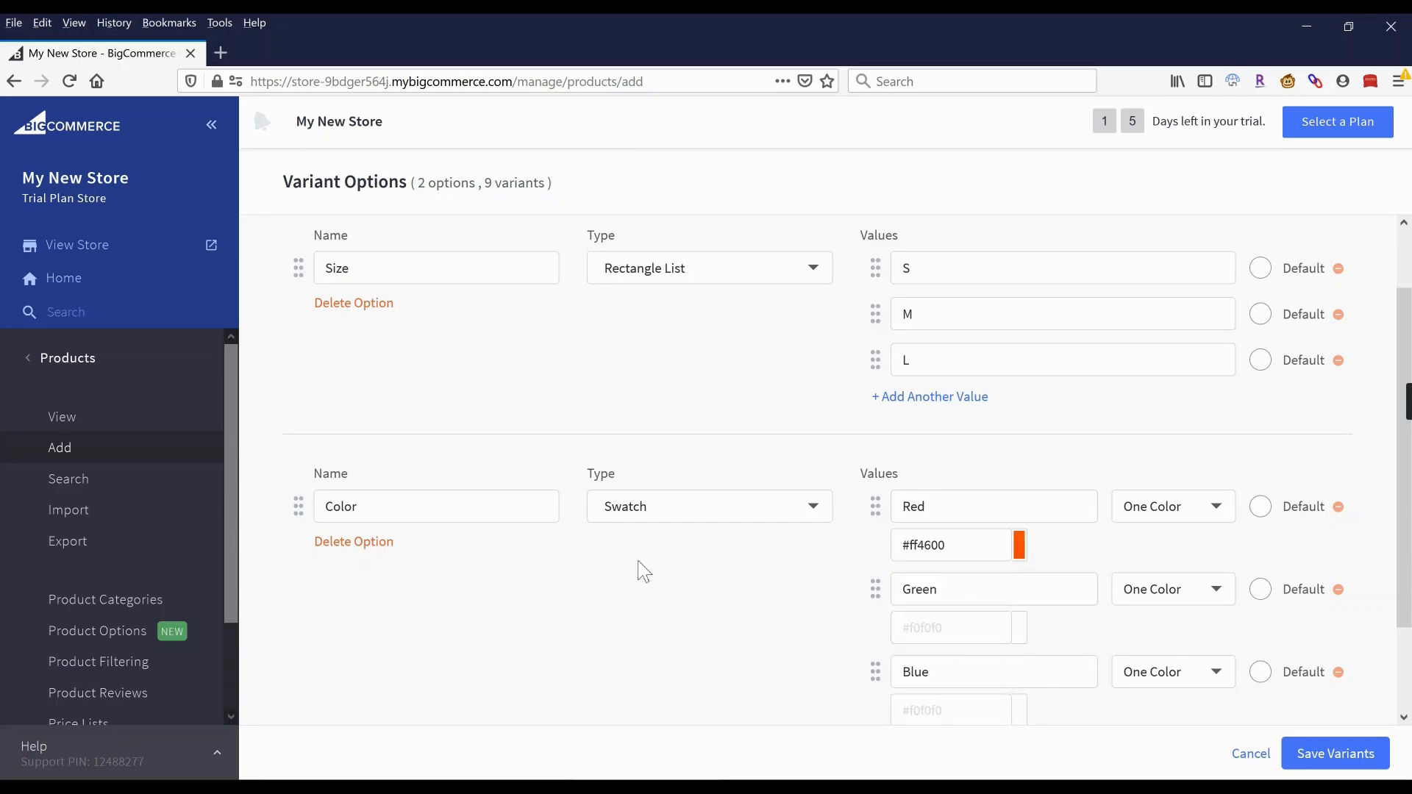
{"action": "left_click", "coordinate": [338, 543]}
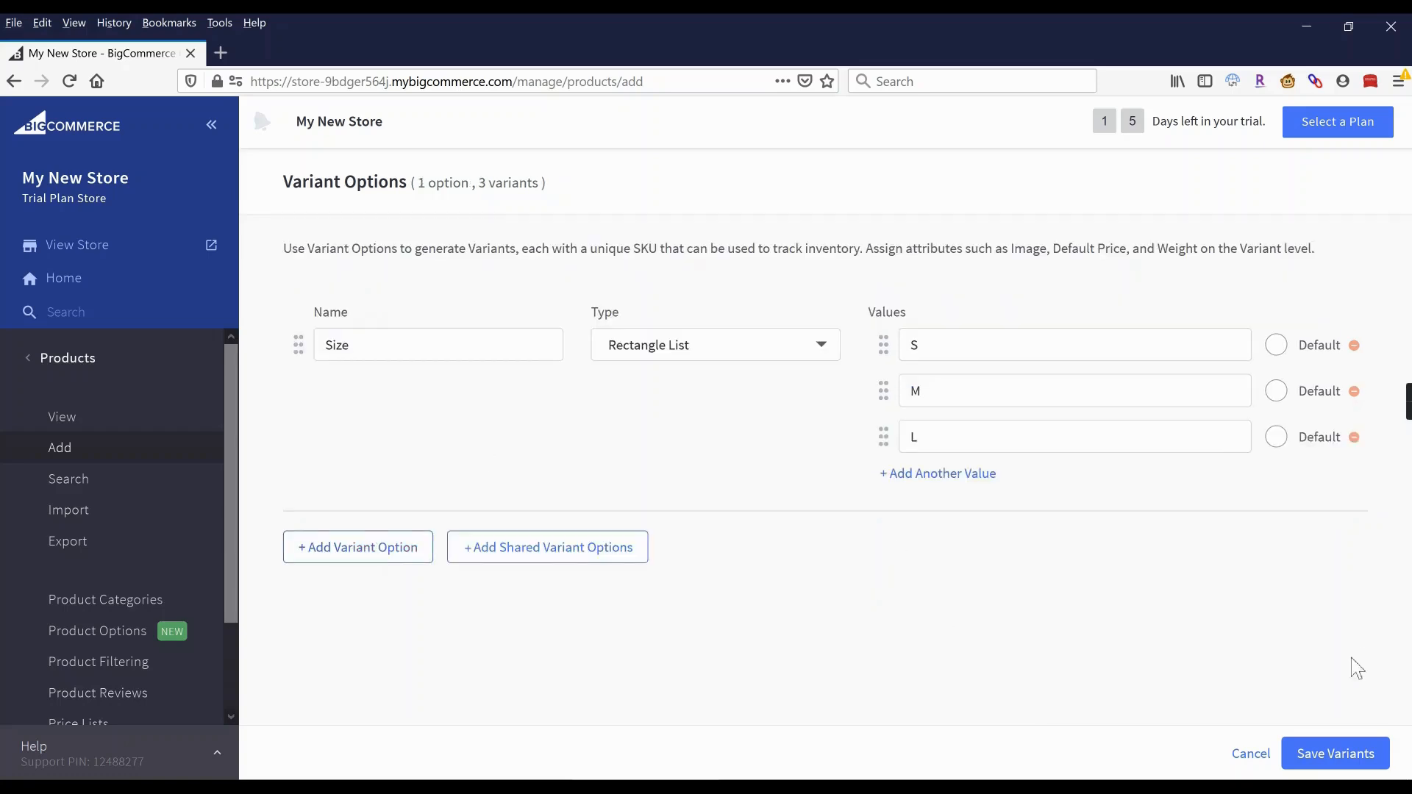
Save the S, M and L size variants and set L's default price to 24.00.
{"action": "left_click", "coordinate": [1337, 754]}
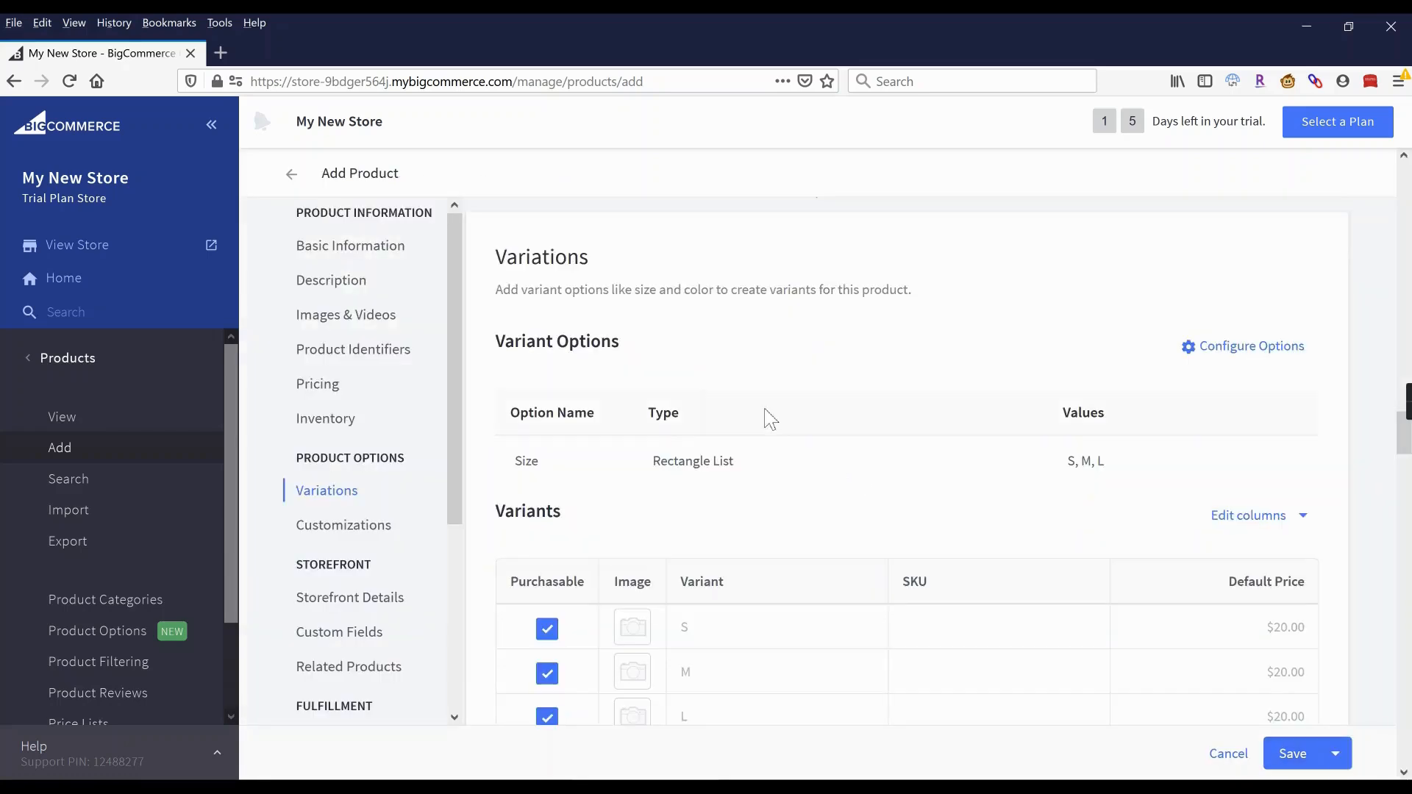
{"action": "scroll", "coordinate": [769, 418], "scroll_direction": "down", "scroll_amount": 3}
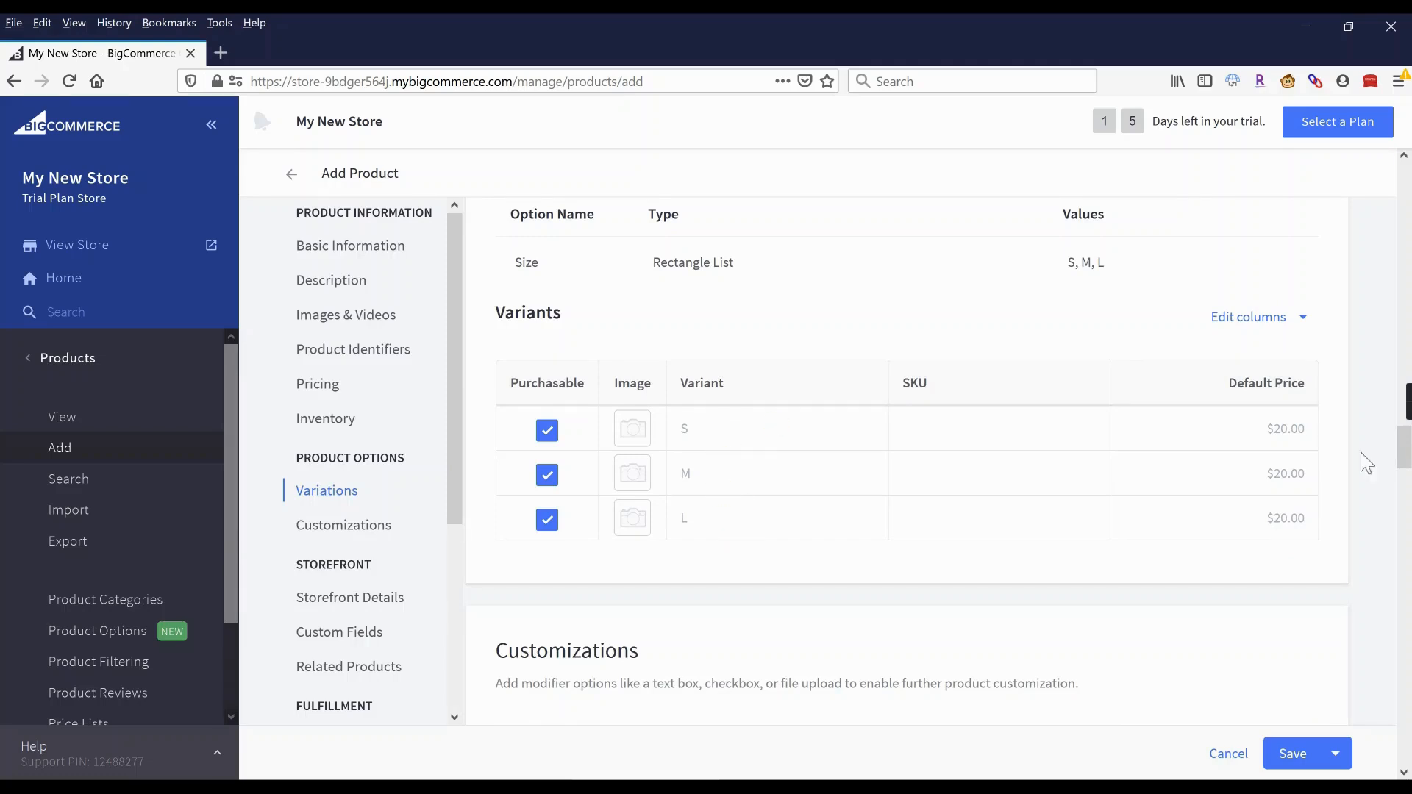
{"action": "left_click", "coordinate": [1242, 527]}
{"action": "left_click", "coordinate": [1241, 521]}
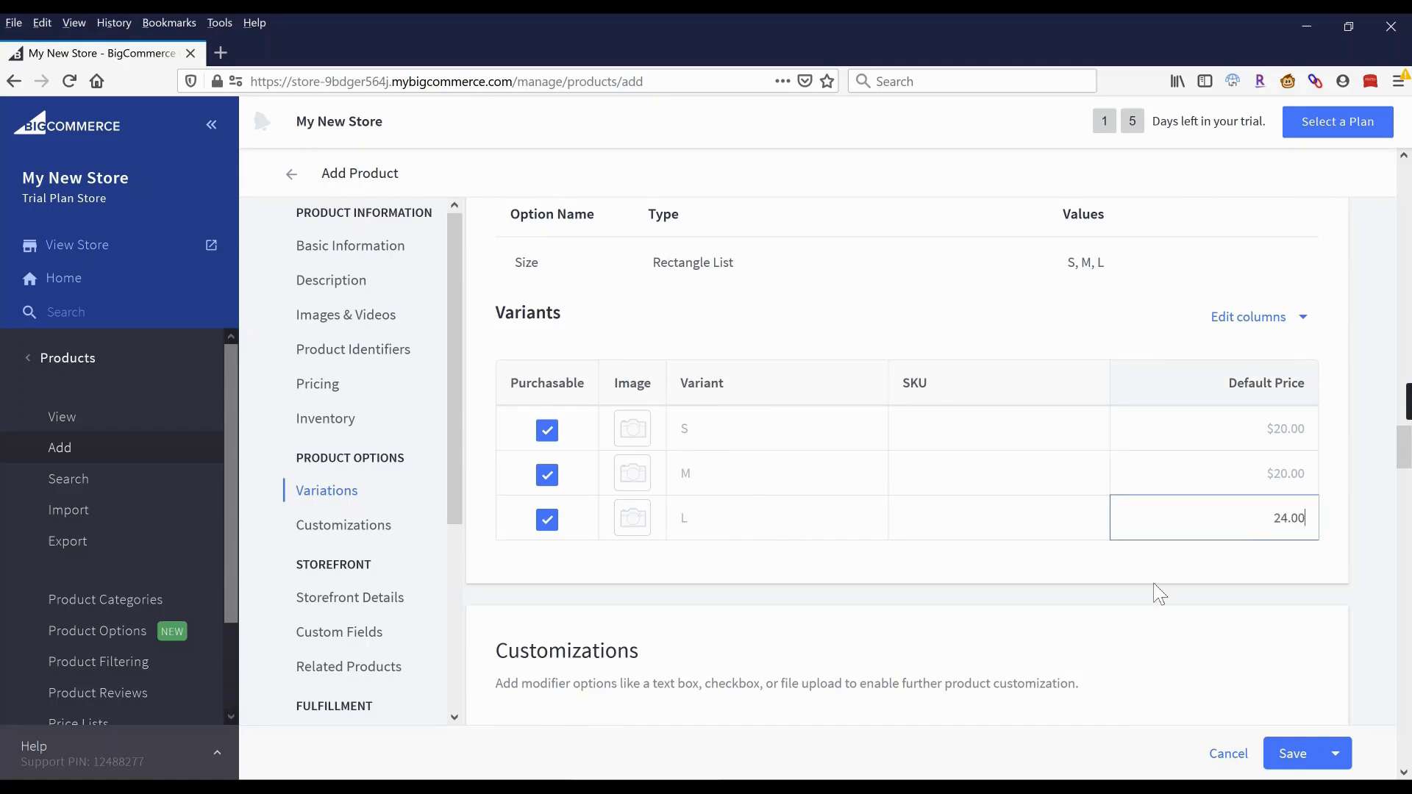
{"action": "left_click", "coordinate": [1159, 593]}
Clear L's 24.00 price so it stays at the $20.00 default.
{"action": "left_click", "coordinate": [1245, 532]}
{"action": "left_click", "coordinate": [1256, 523]}
{"action": "left_click_drag", "start_coordinate": [1256, 523], "coordinate": [1312, 524]}
{"action": "key", "text": "BackSpace"}
{"action": "left_click", "coordinate": [1374, 497]}
{"action": "scroll", "coordinate": [662, 473], "scroll_direction": "down", "scroll_amount": 5}
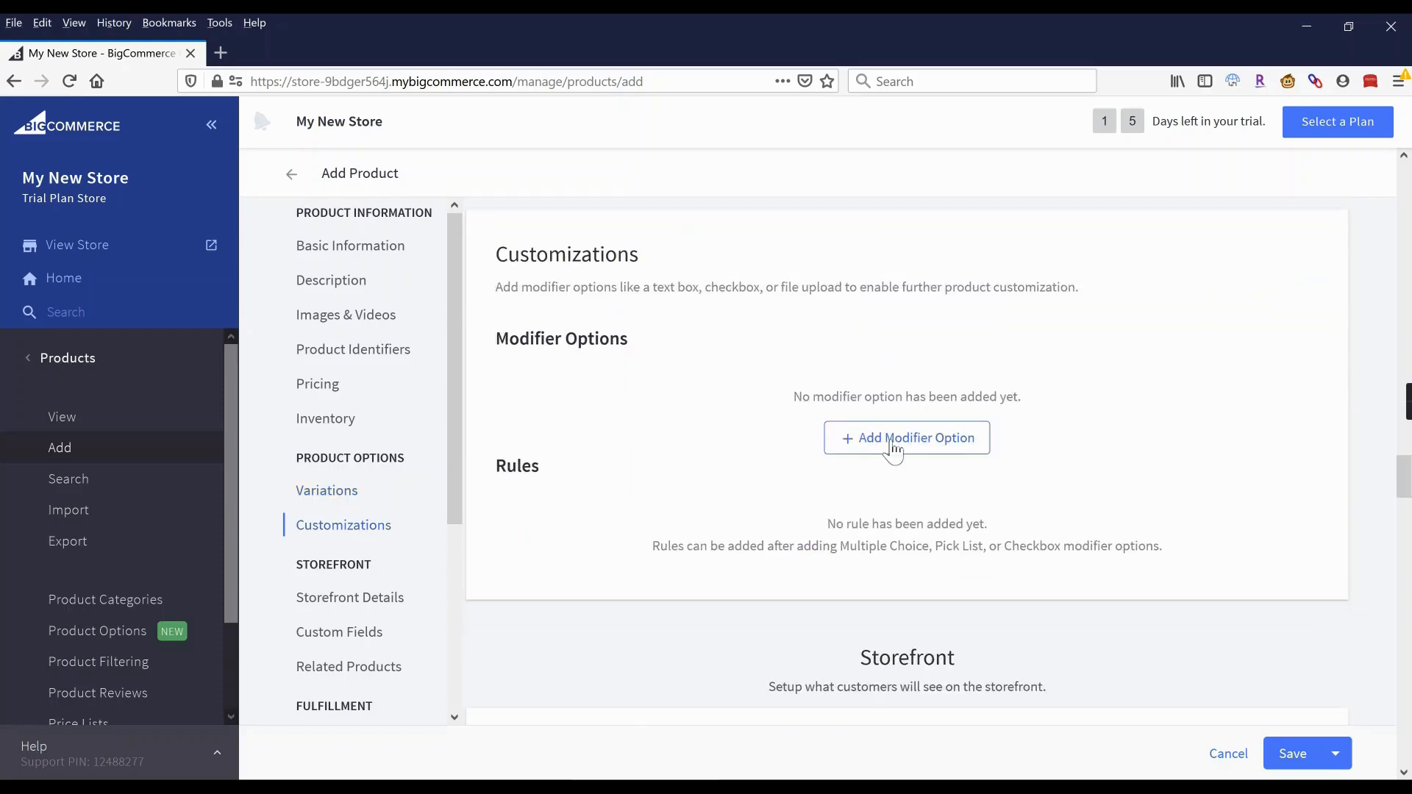
{"action": "scroll", "coordinate": [630, 362], "scroll_direction": "down", "scroll_amount": 6}
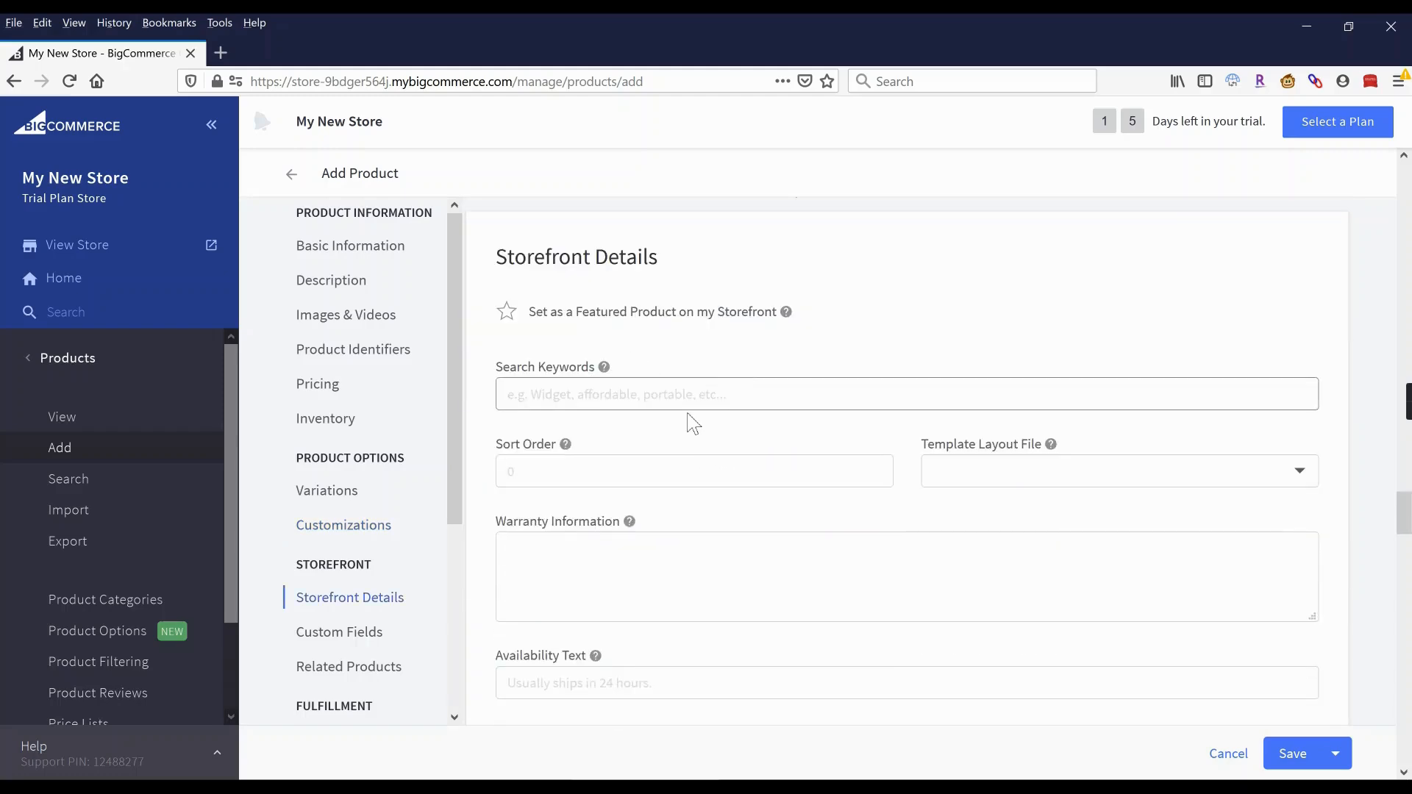
{"action": "scroll", "coordinate": [687, 419], "scroll_direction": "down", "scroll_amount": 1}
{"action": "scroll", "coordinate": [640, 371], "scroll_direction": "down", "scroll_amount": 3}
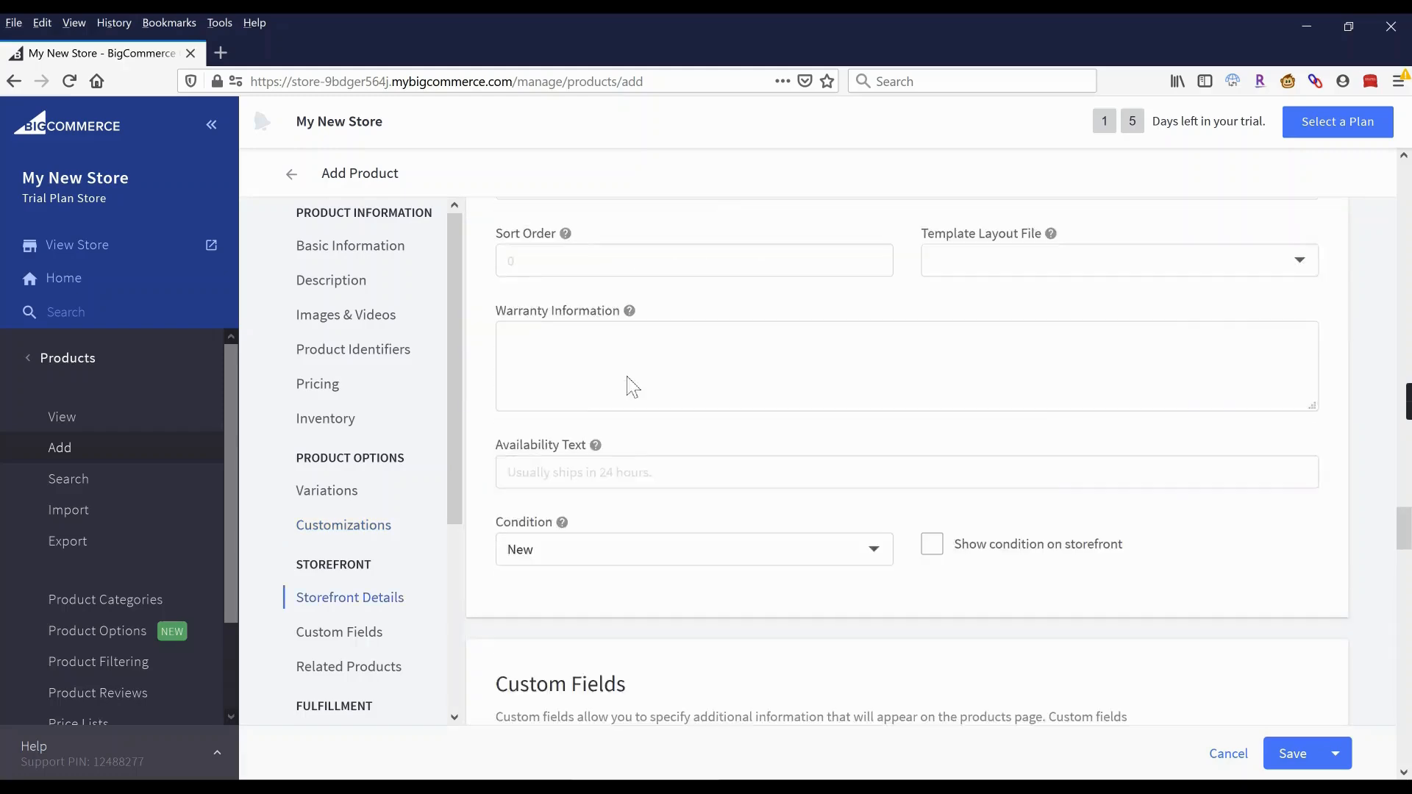
{"action": "scroll", "coordinate": [661, 358], "scroll_direction": "down", "scroll_amount": 3}
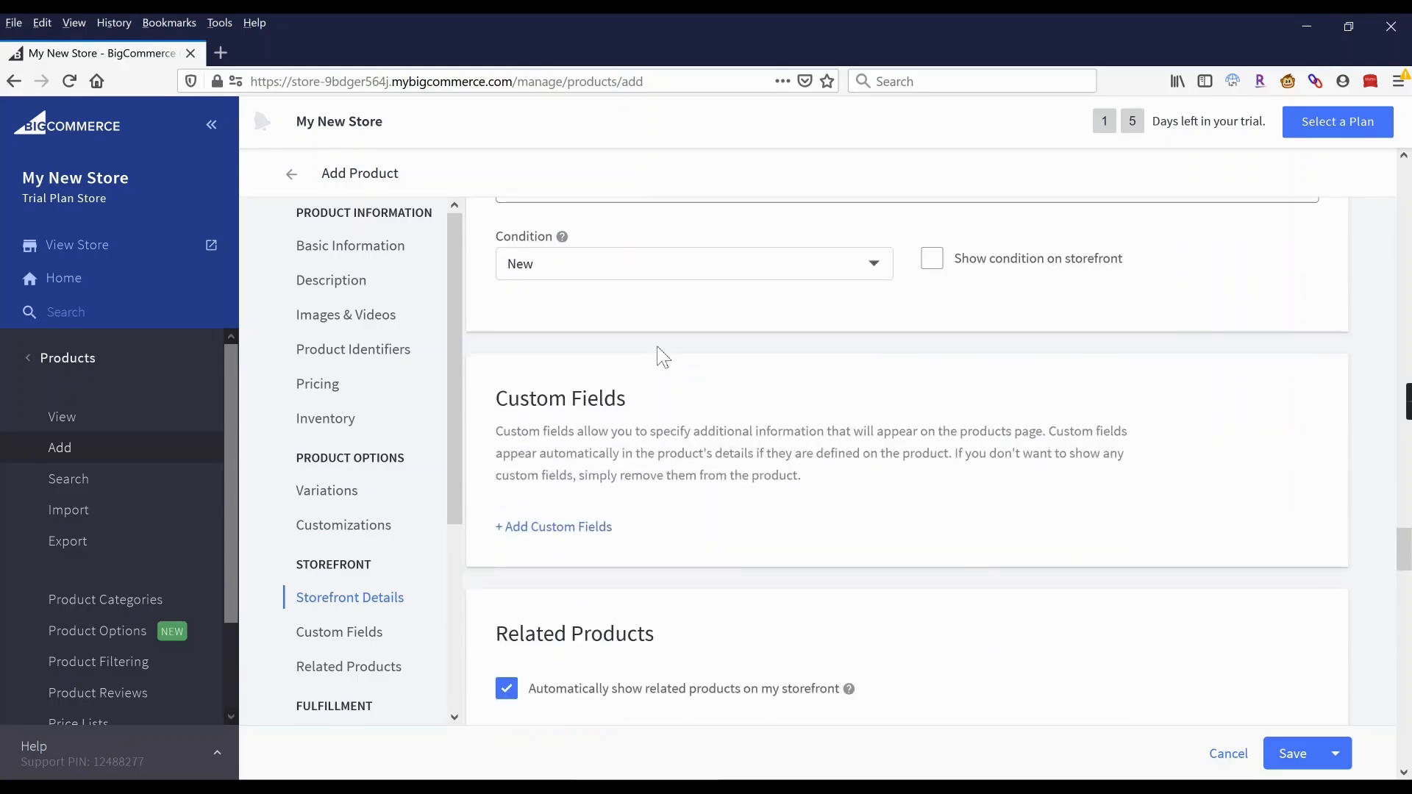
{"action": "scroll", "coordinate": [663, 357], "scroll_direction": "down", "scroll_amount": 6}
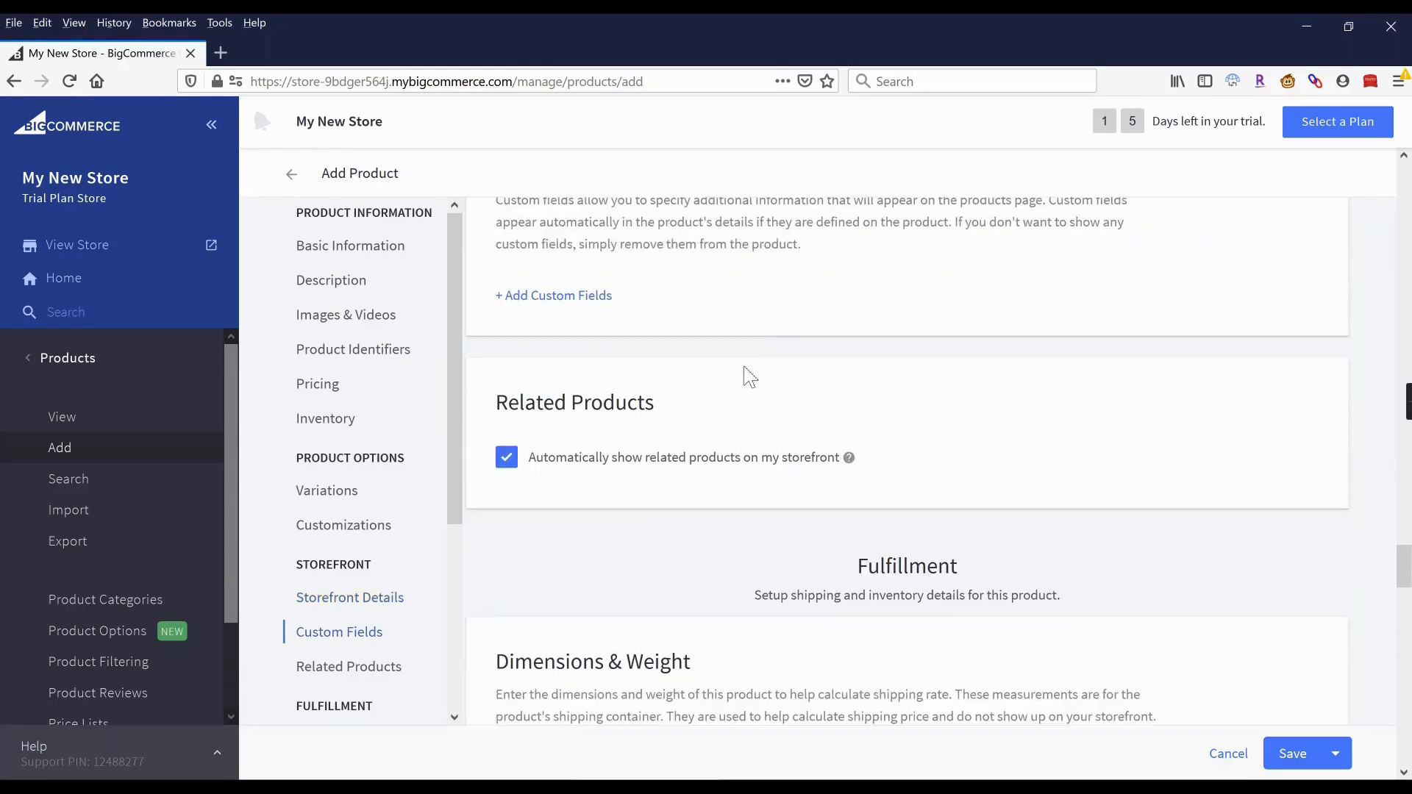
{"action": "scroll", "coordinate": [741, 416], "scroll_direction": "down", "scroll_amount": 6}
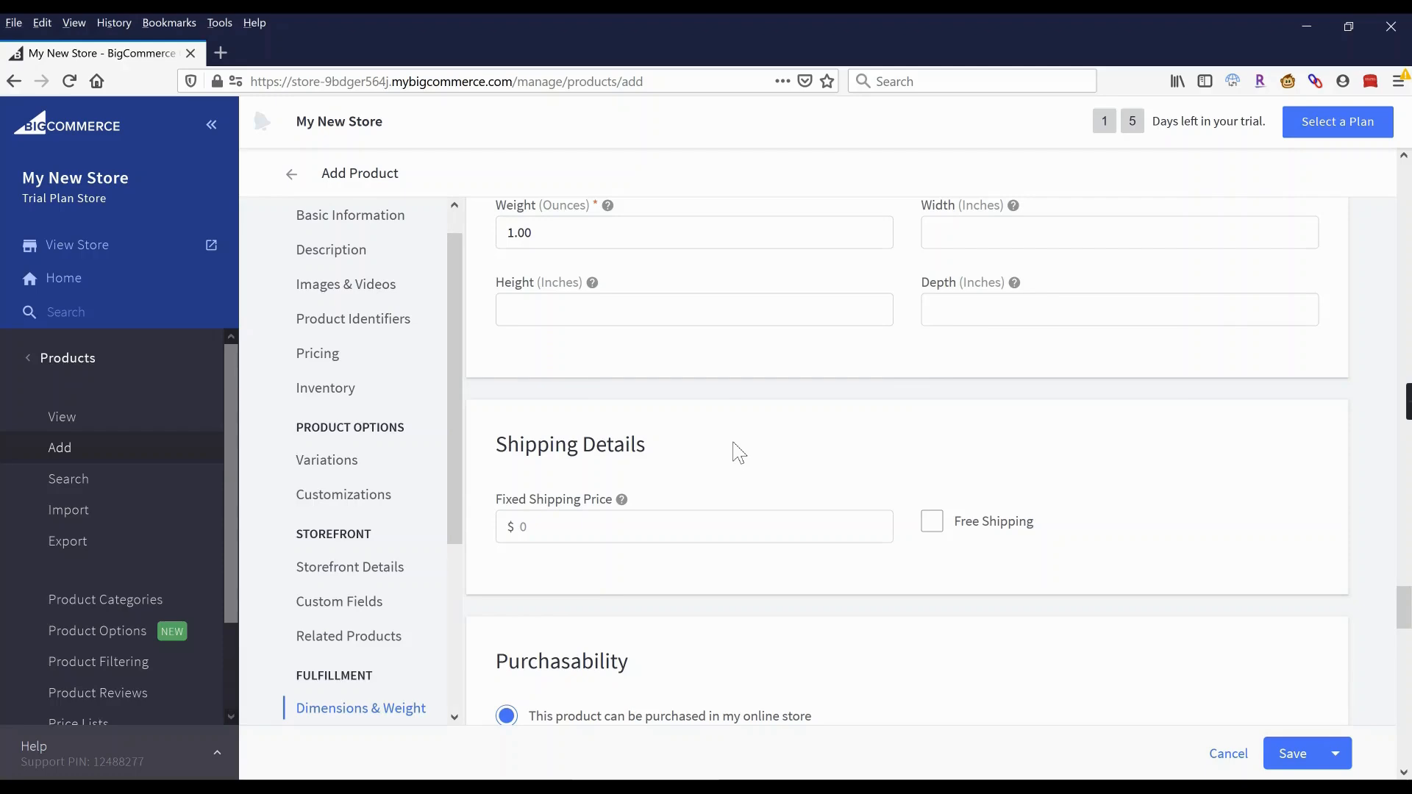
{"action": "scroll", "coordinate": [739, 453], "scroll_direction": "down", "scroll_amount": 5}
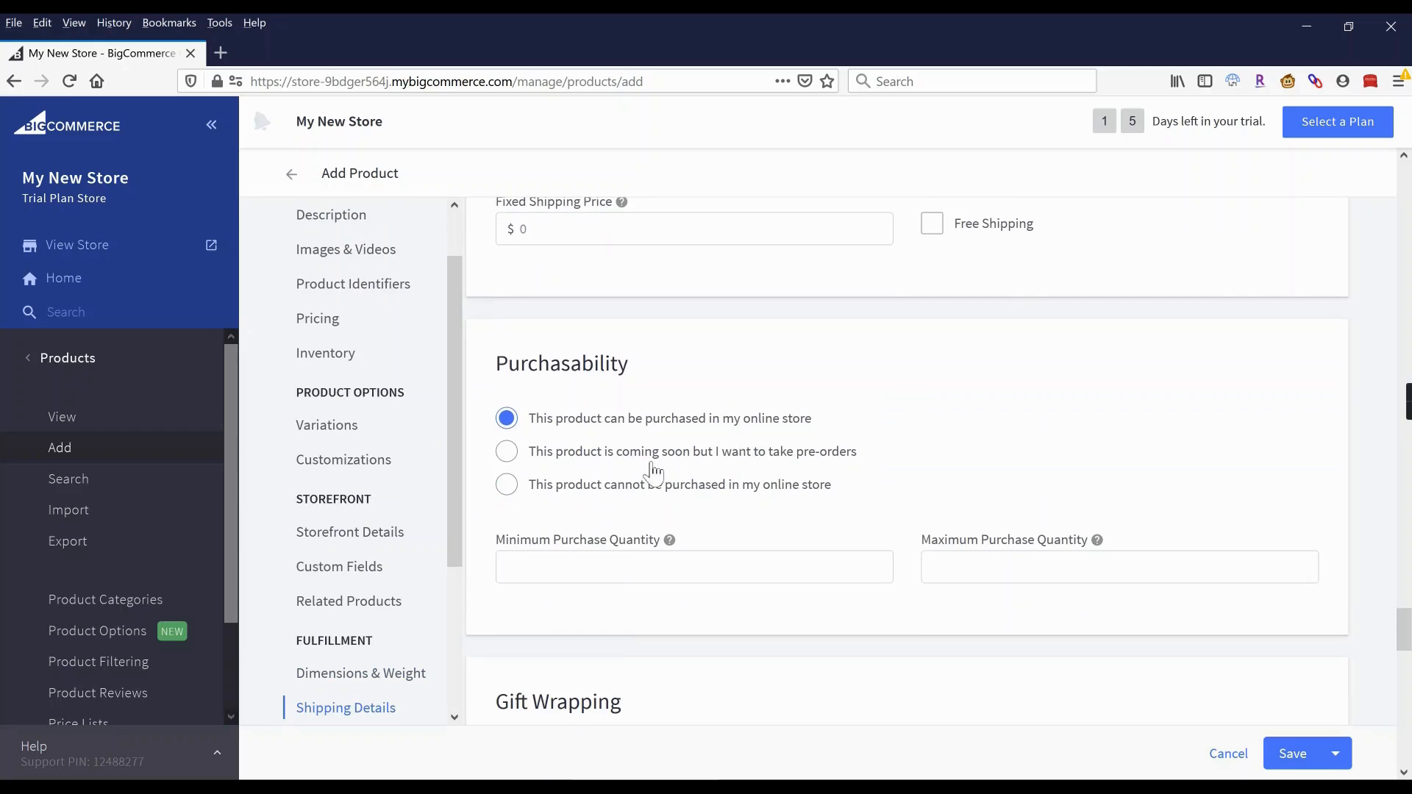
{"action": "scroll", "coordinate": [654, 472], "scroll_direction": "down", "scroll_amount": 2}
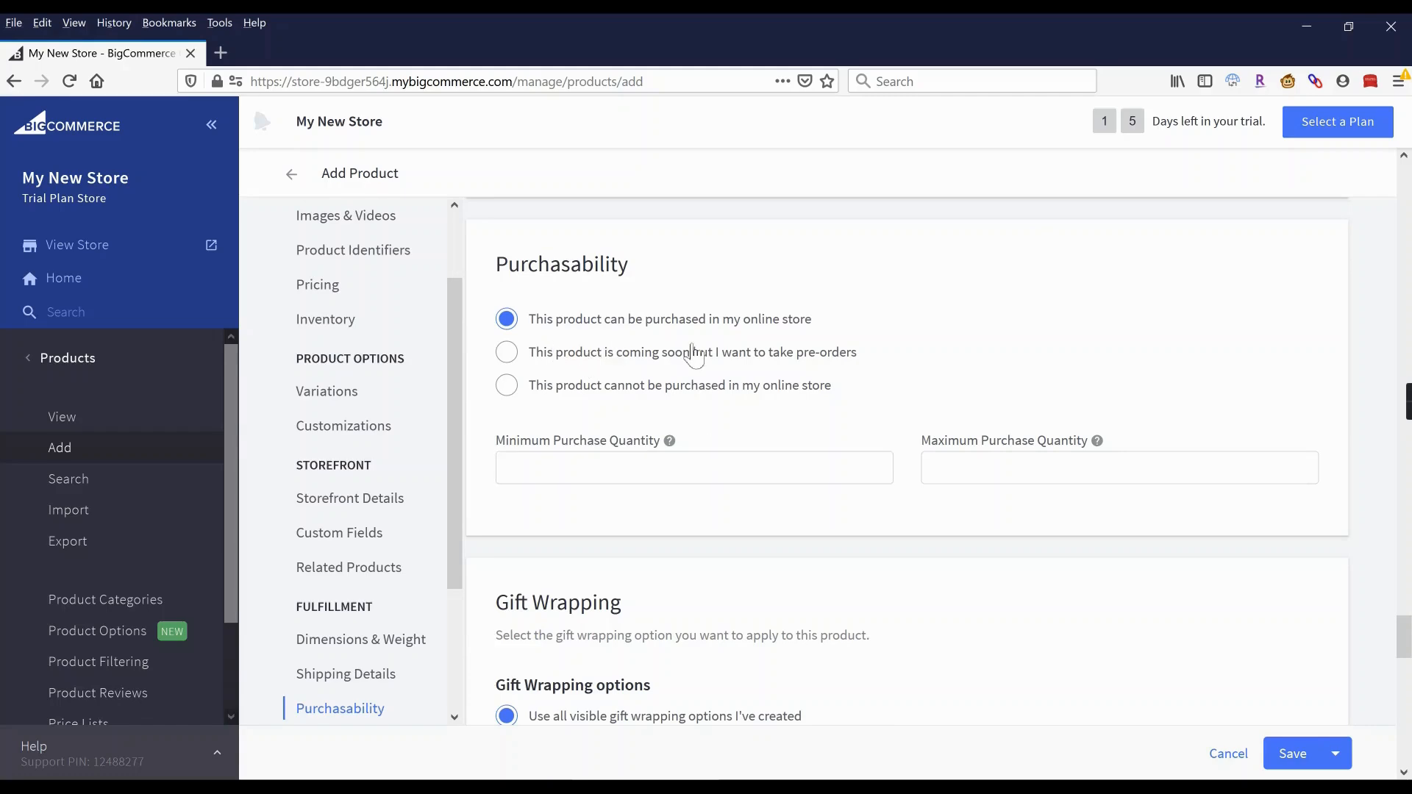
{"action": "scroll", "coordinate": [691, 355], "scroll_direction": "down", "scroll_amount": 2}
{"action": "scroll", "coordinate": [693, 356], "scroll_direction": "down", "scroll_amount": 10}
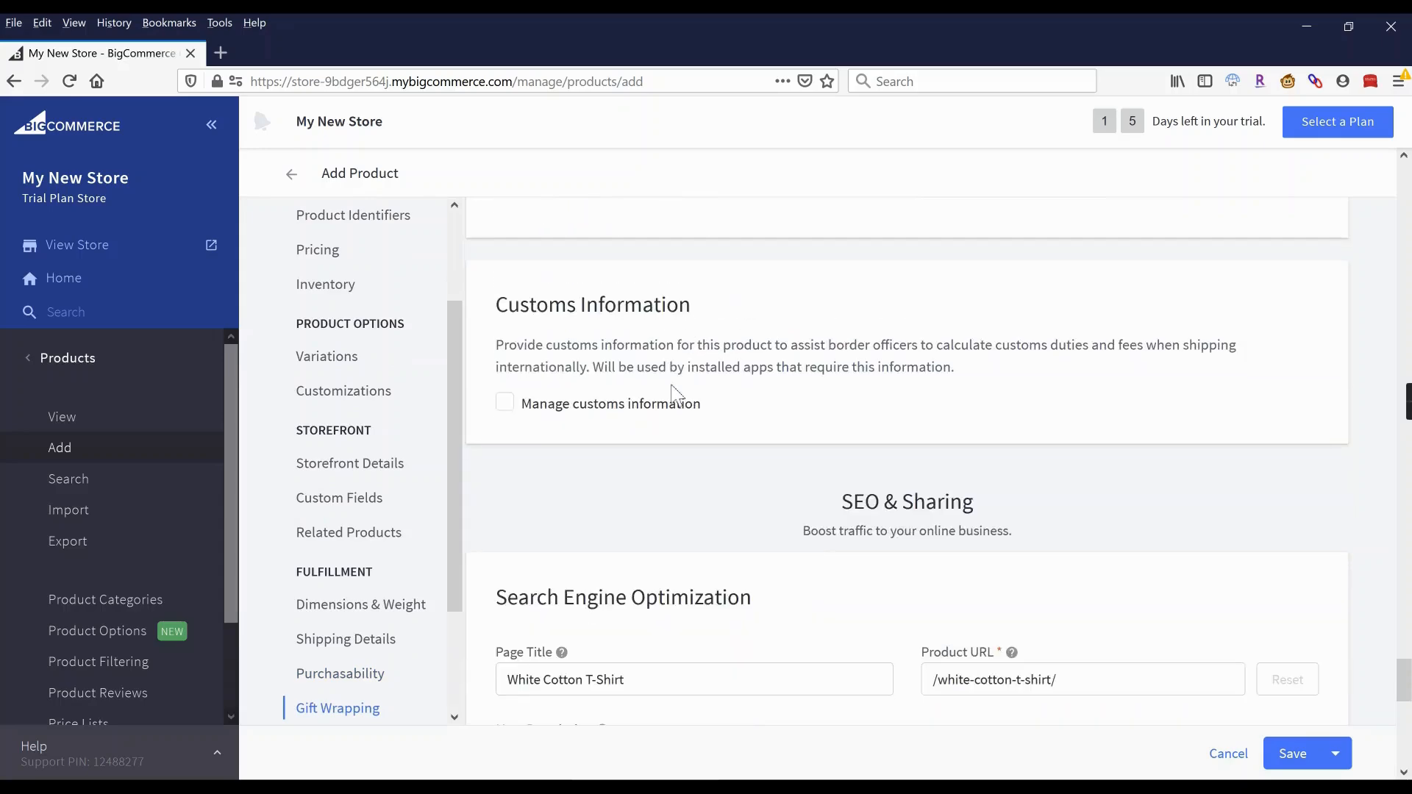
{"action": "scroll", "coordinate": [678, 395], "scroll_direction": "down", "scroll_amount": 6}
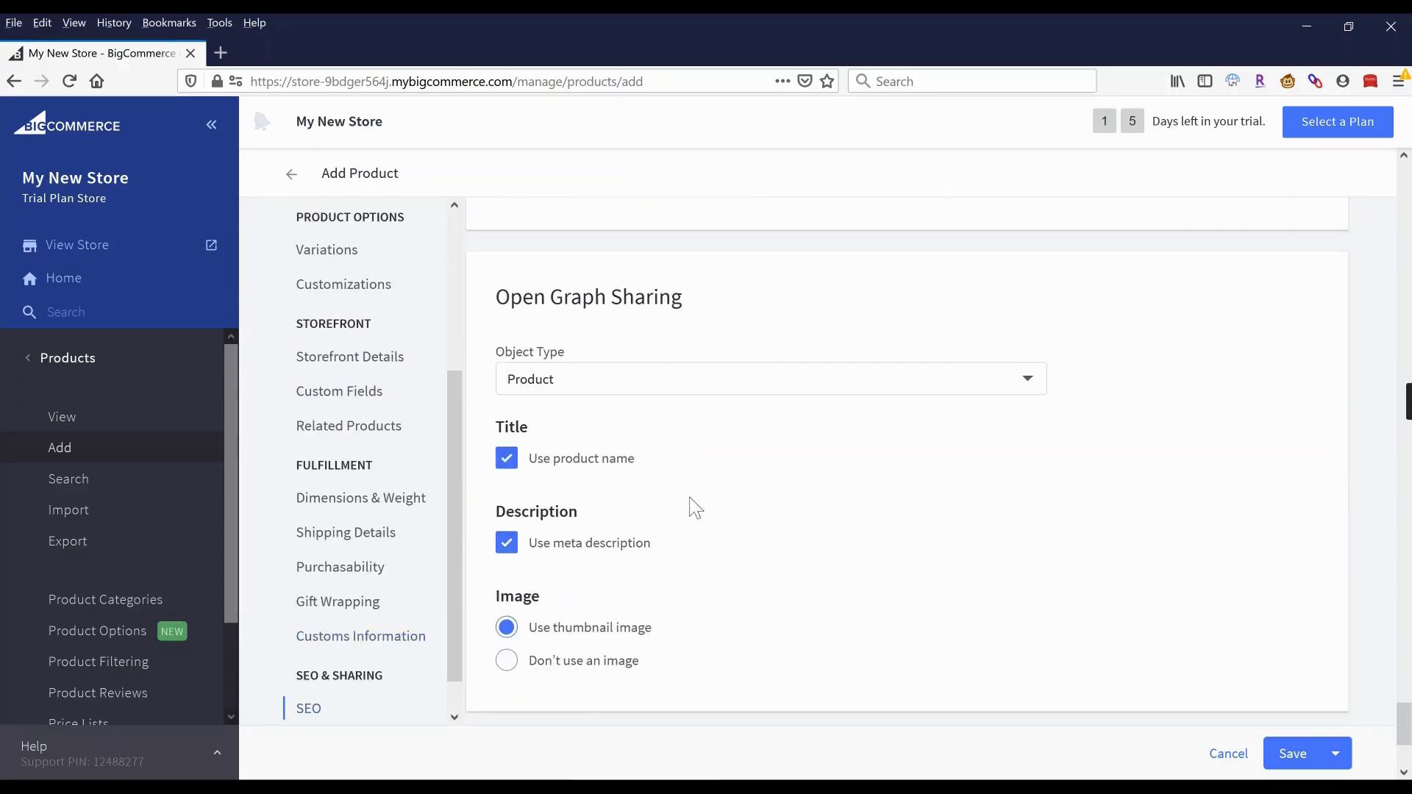
{"action": "scroll", "coordinate": [698, 512], "scroll_direction": "down", "scroll_amount": 3}
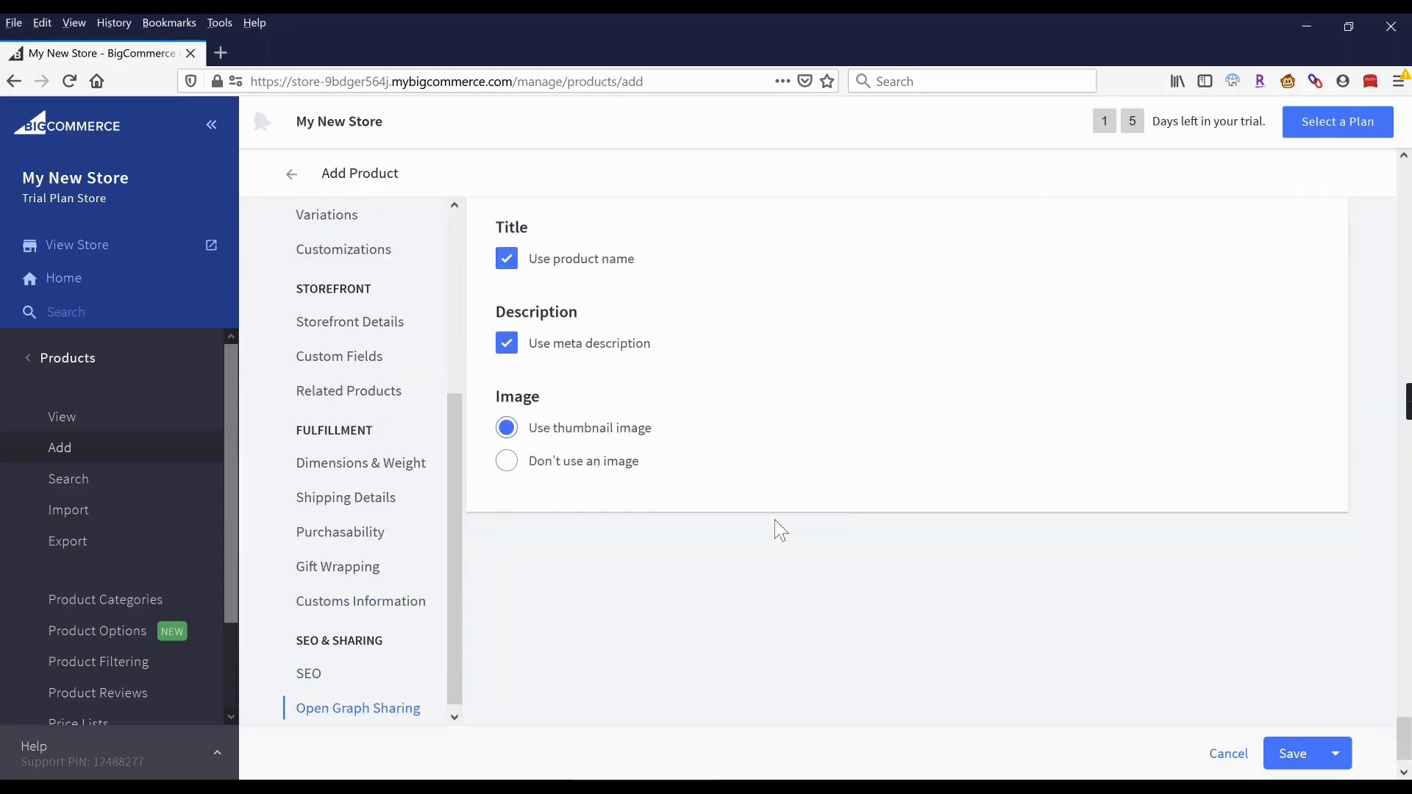
Save & View Products, then set current stock of 5 for sizes S, M and L.
{"action": "left_click", "coordinate": [1336, 754]}
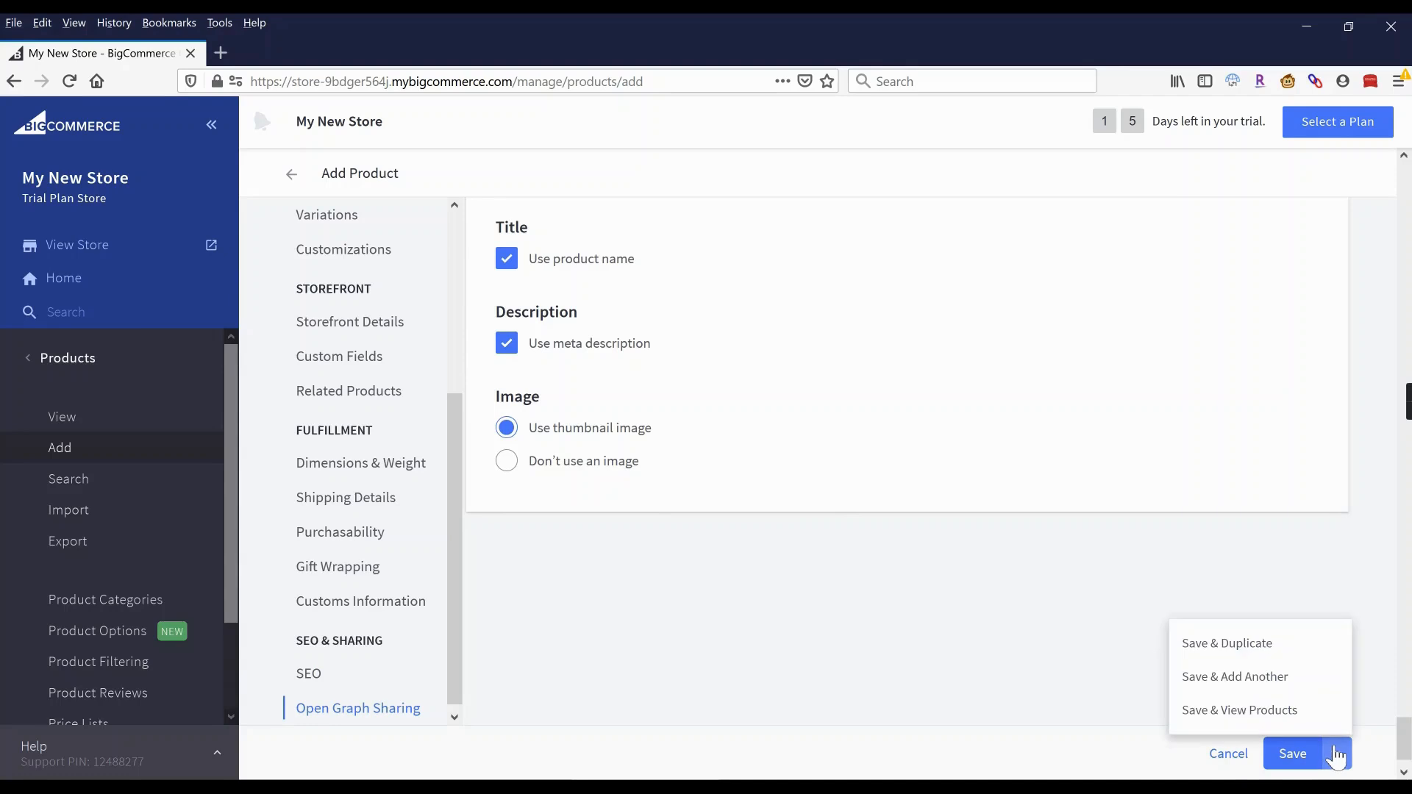
{"action": "left_click", "coordinate": [1236, 711]}
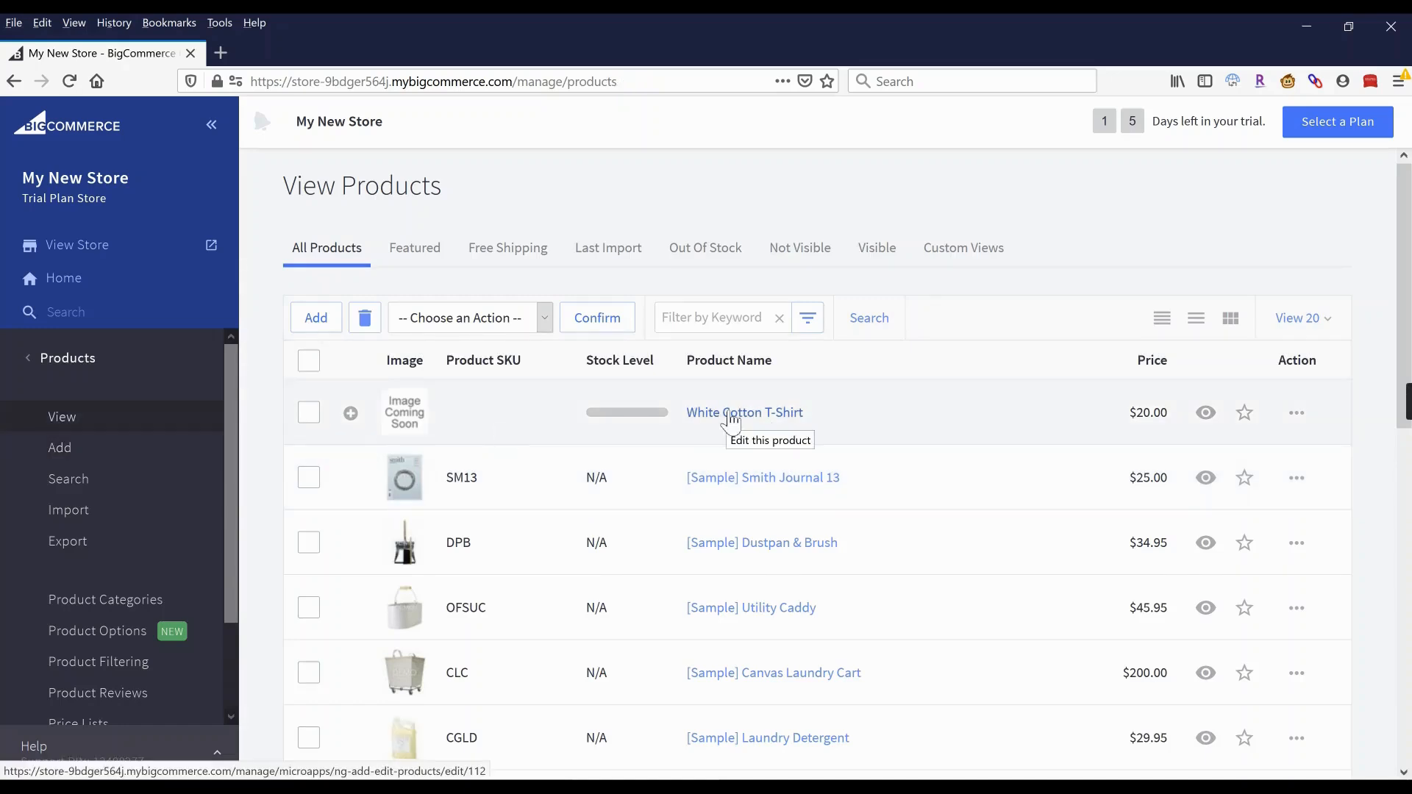
{"action": "left_click", "coordinate": [351, 414]}
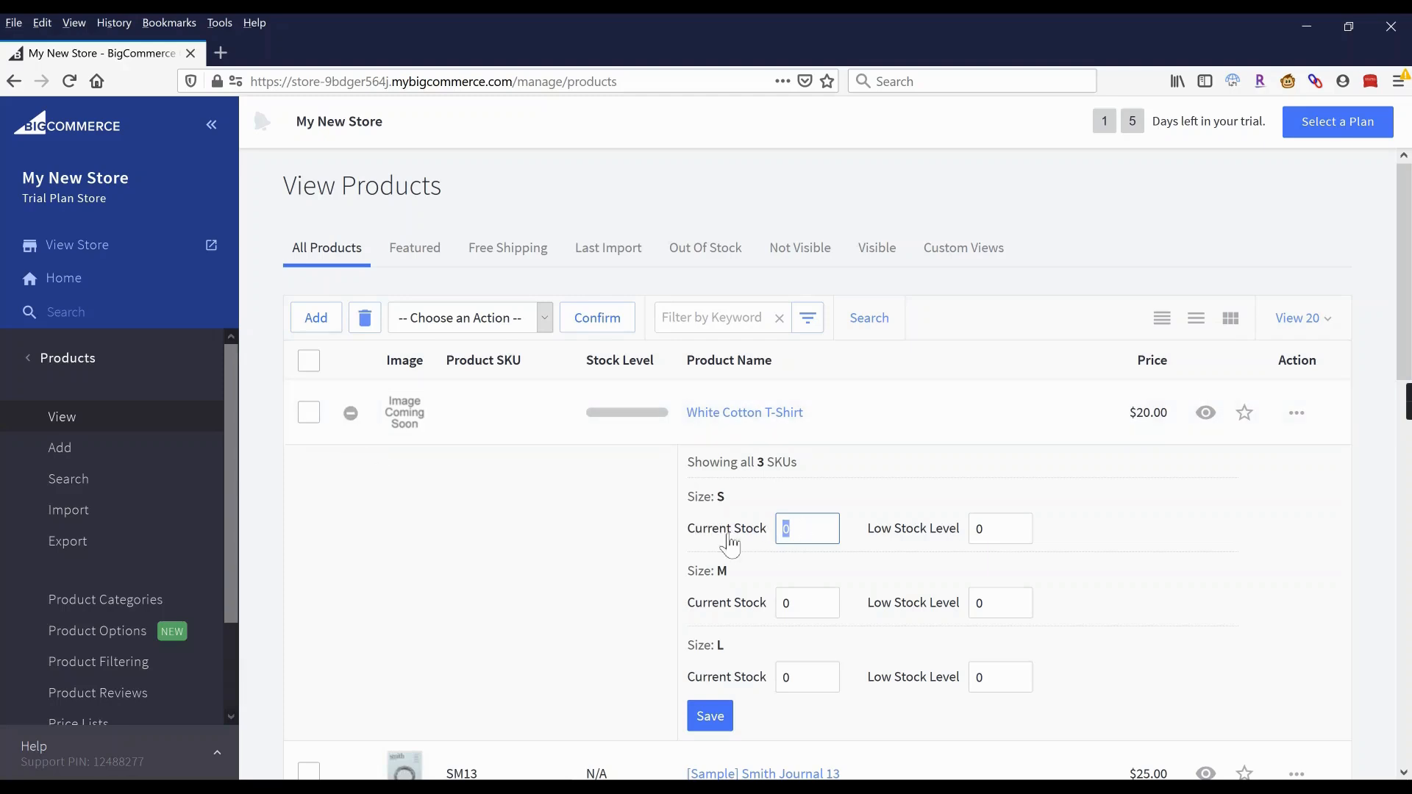
{"action": "type", "text": "5"}
{"action": "left_click", "coordinate": [806, 599]}
{"action": "type", "text": "5"}
{"action": "left_click", "coordinate": [812, 676]}
{"action": "type", "text": "5"}
{"action": "left_click", "coordinate": [711, 716]}
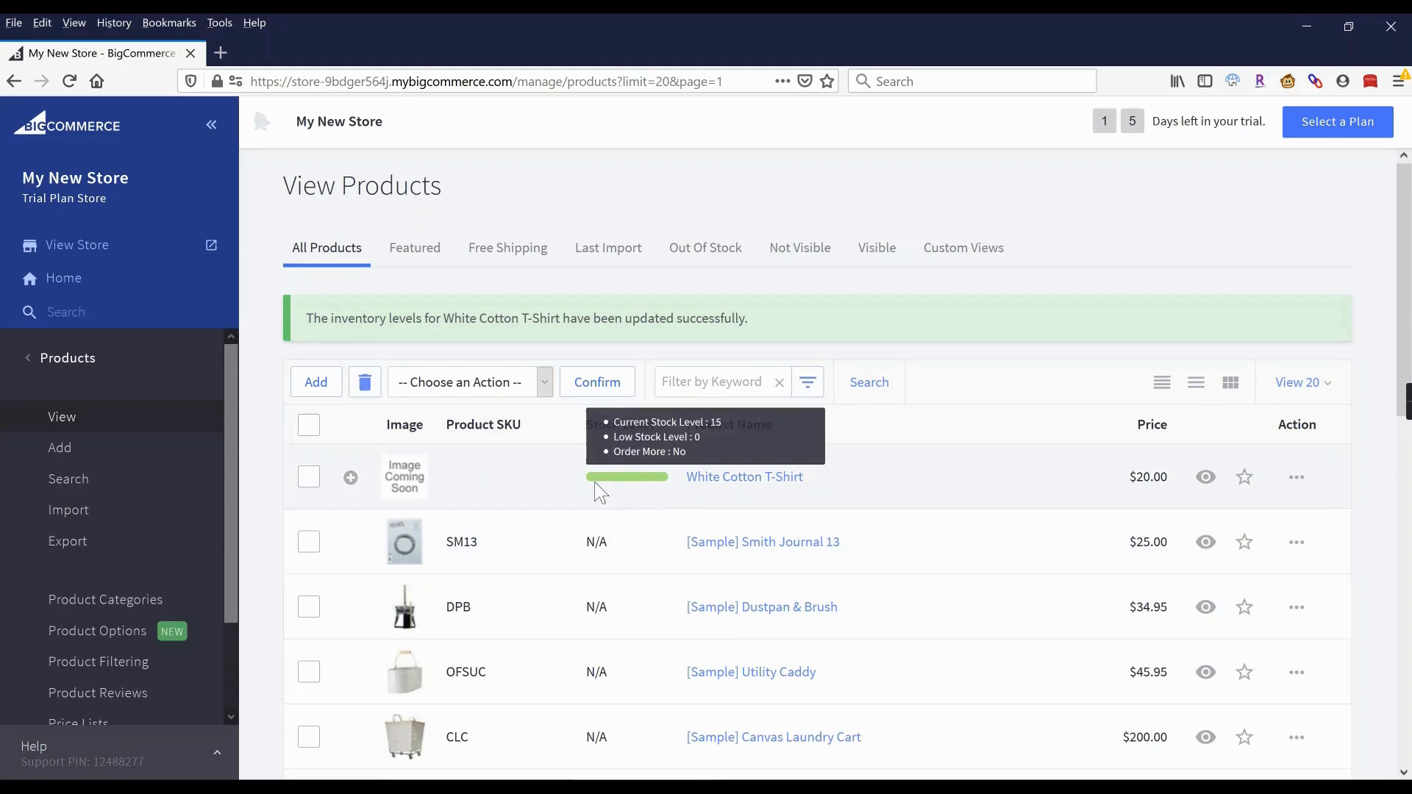
Expand the White Cotton T-Shirt row to verify the saved stock, then collapse it.
{"action": "mouse_move", "coordinate": [626, 477]}
{"action": "left_click", "coordinate": [351, 478]}
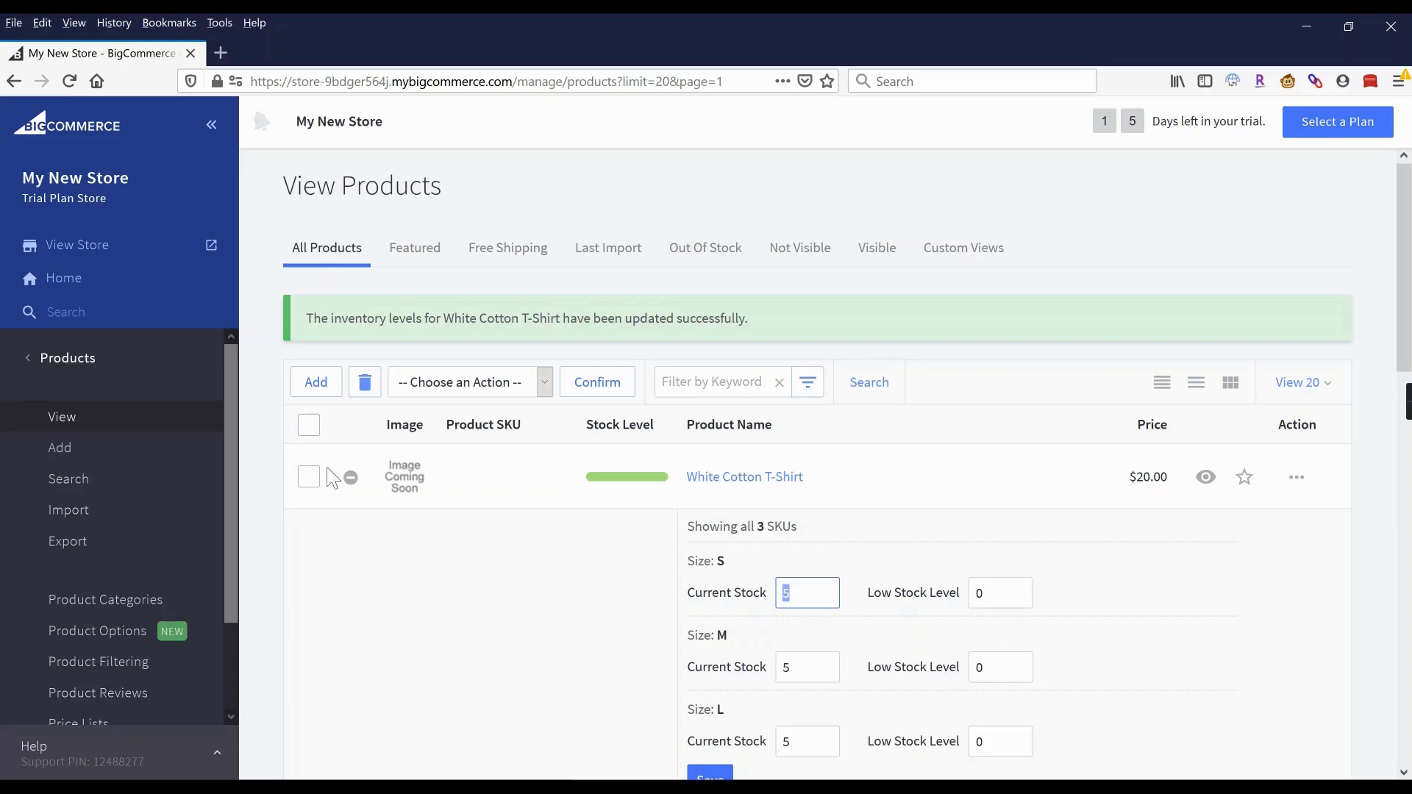
{"action": "left_click", "coordinate": [350, 477]}
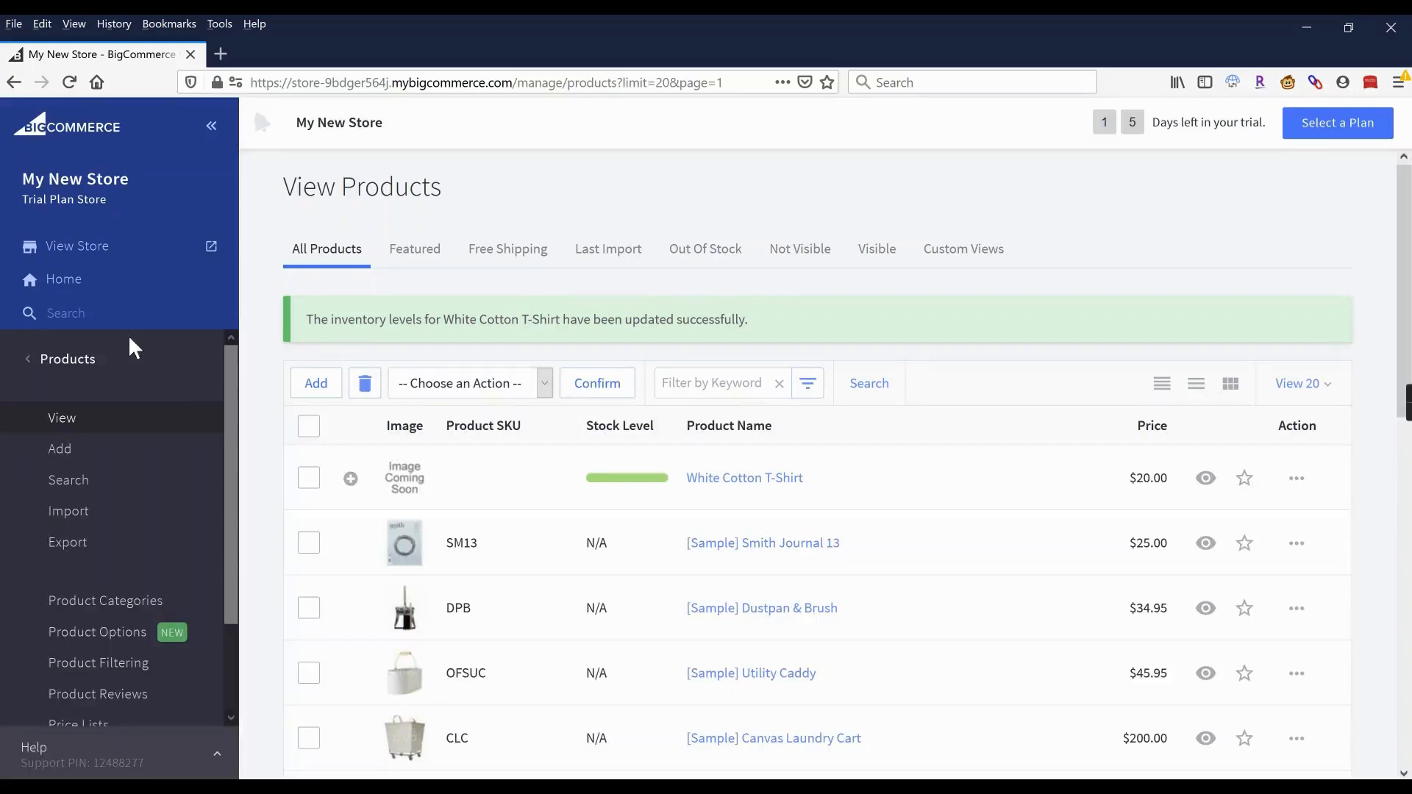
Go to Storefront > Web Pages and open the Contact Us page for editing.
{"action": "left_click", "coordinate": [88, 367]}
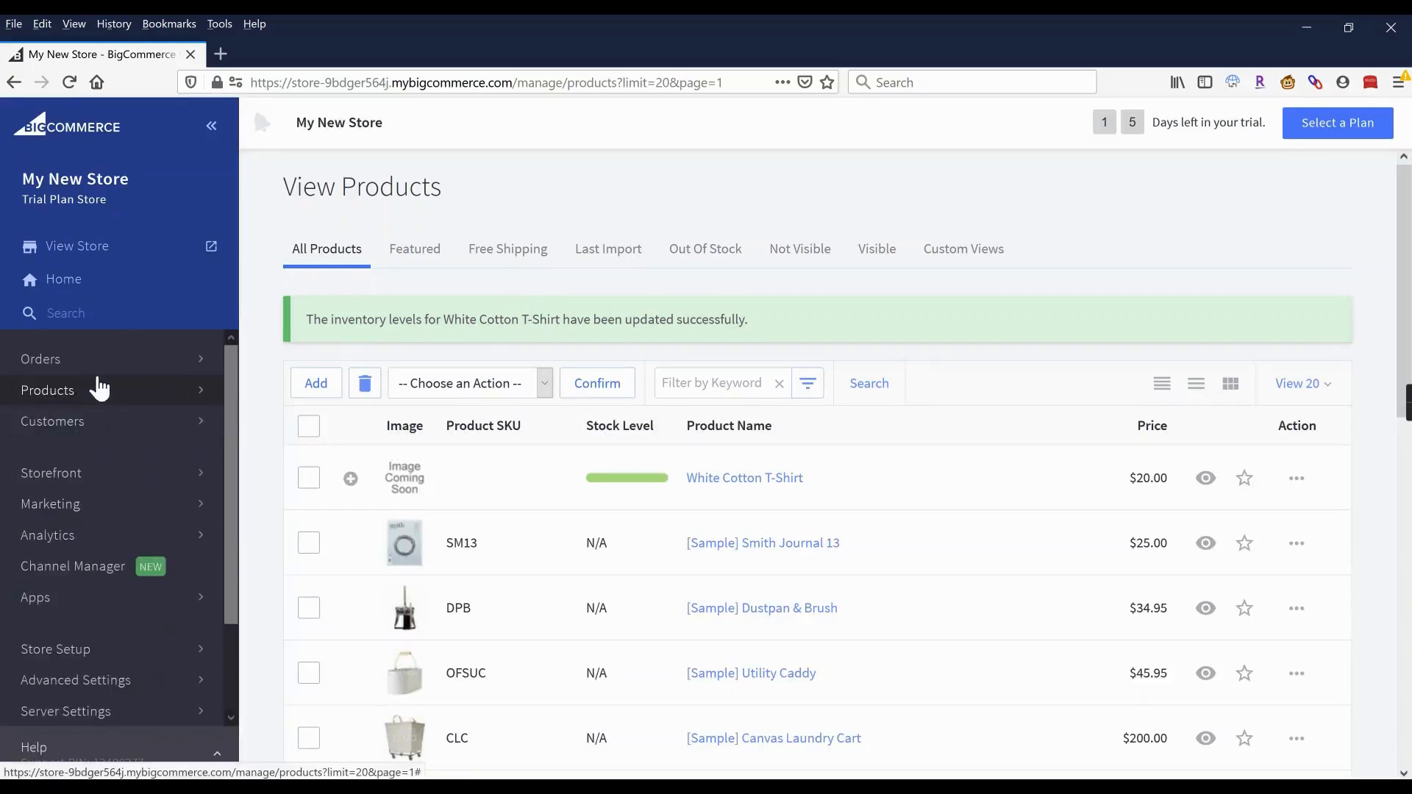
{"action": "left_click", "coordinate": [52, 484]}
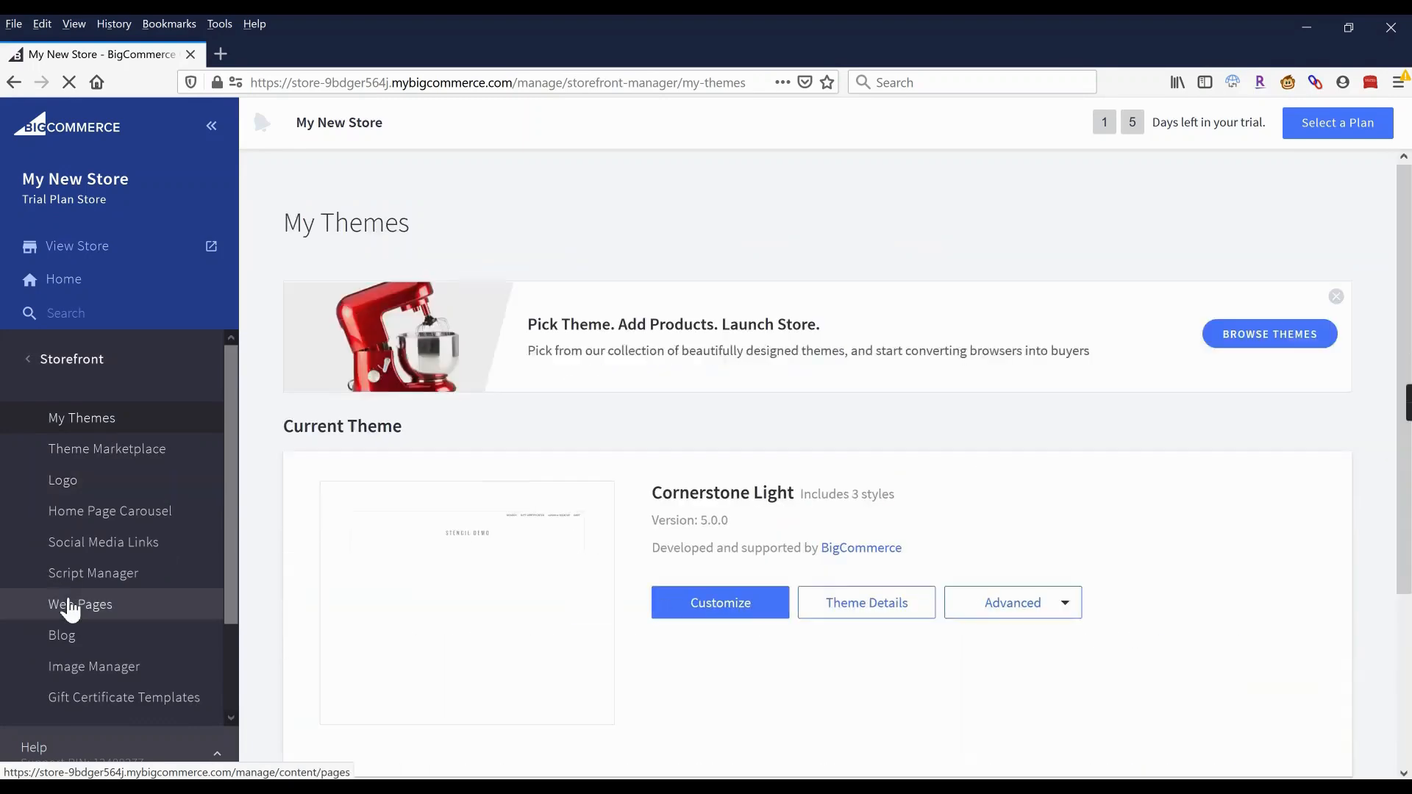
{"action": "left_click", "coordinate": [71, 606]}
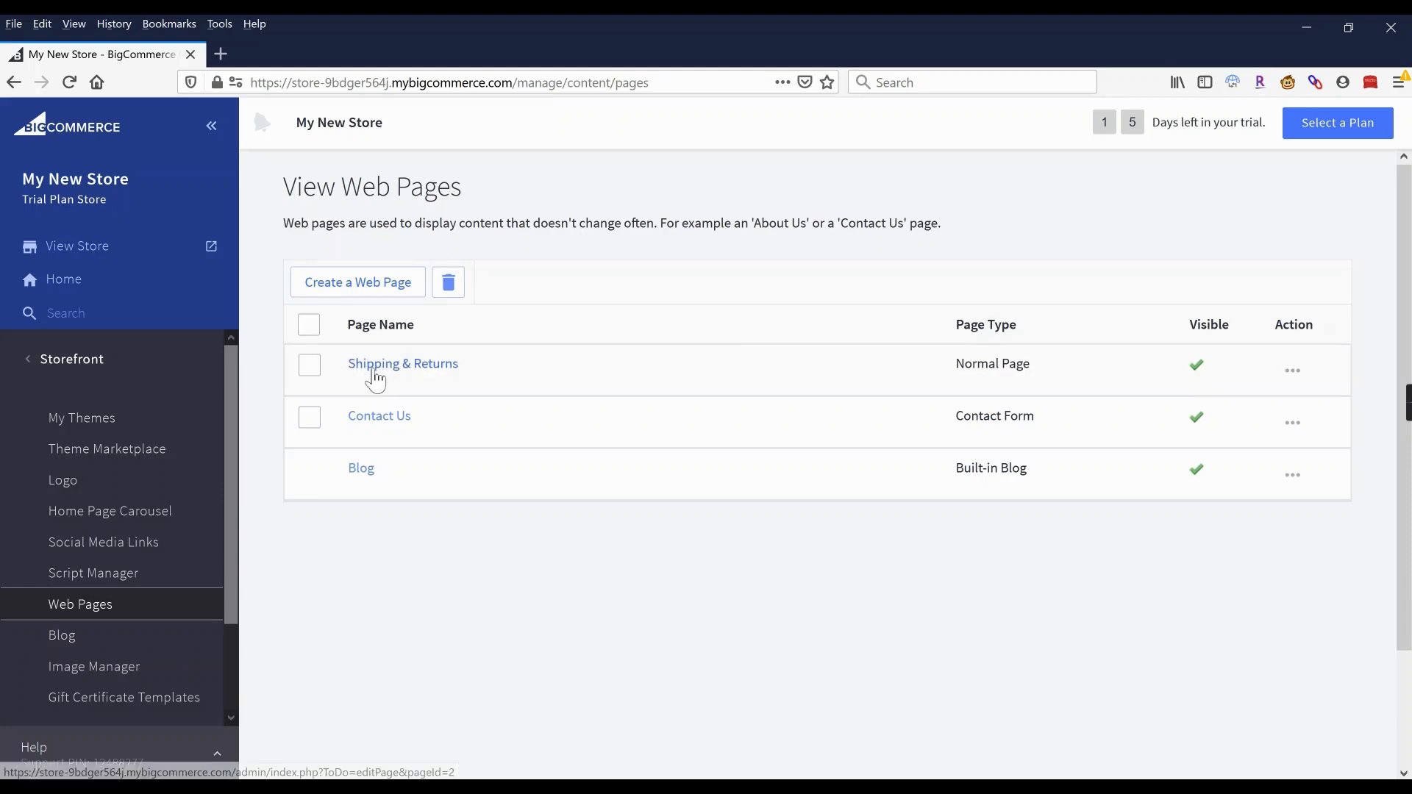
{"action": "left_click", "coordinate": [382, 427]}
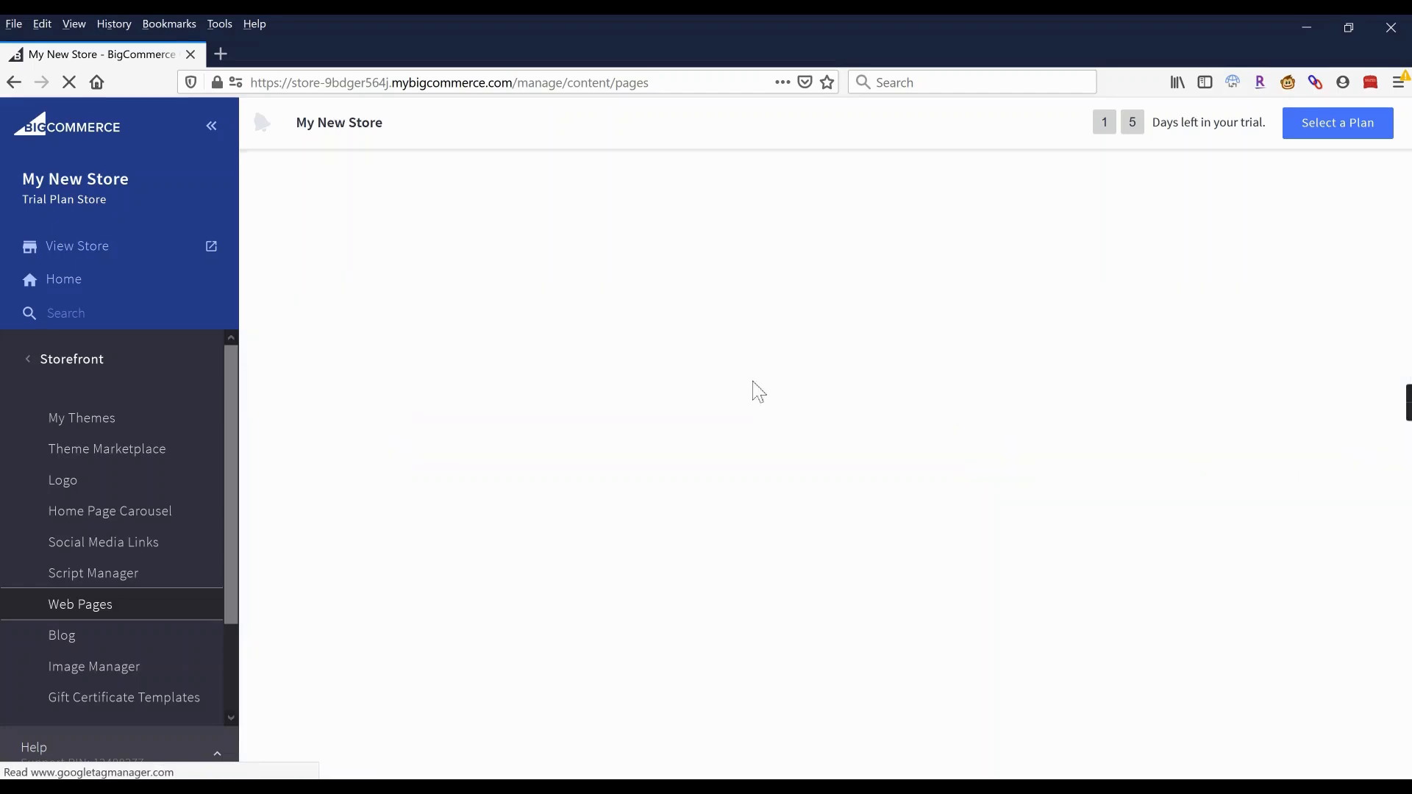
Replace the Page Content with a help message giving the store's e-mail and pointing to the form.
{"action": "scroll", "coordinate": [625, 417], "scroll_direction": "down", "scroll_amount": 3}
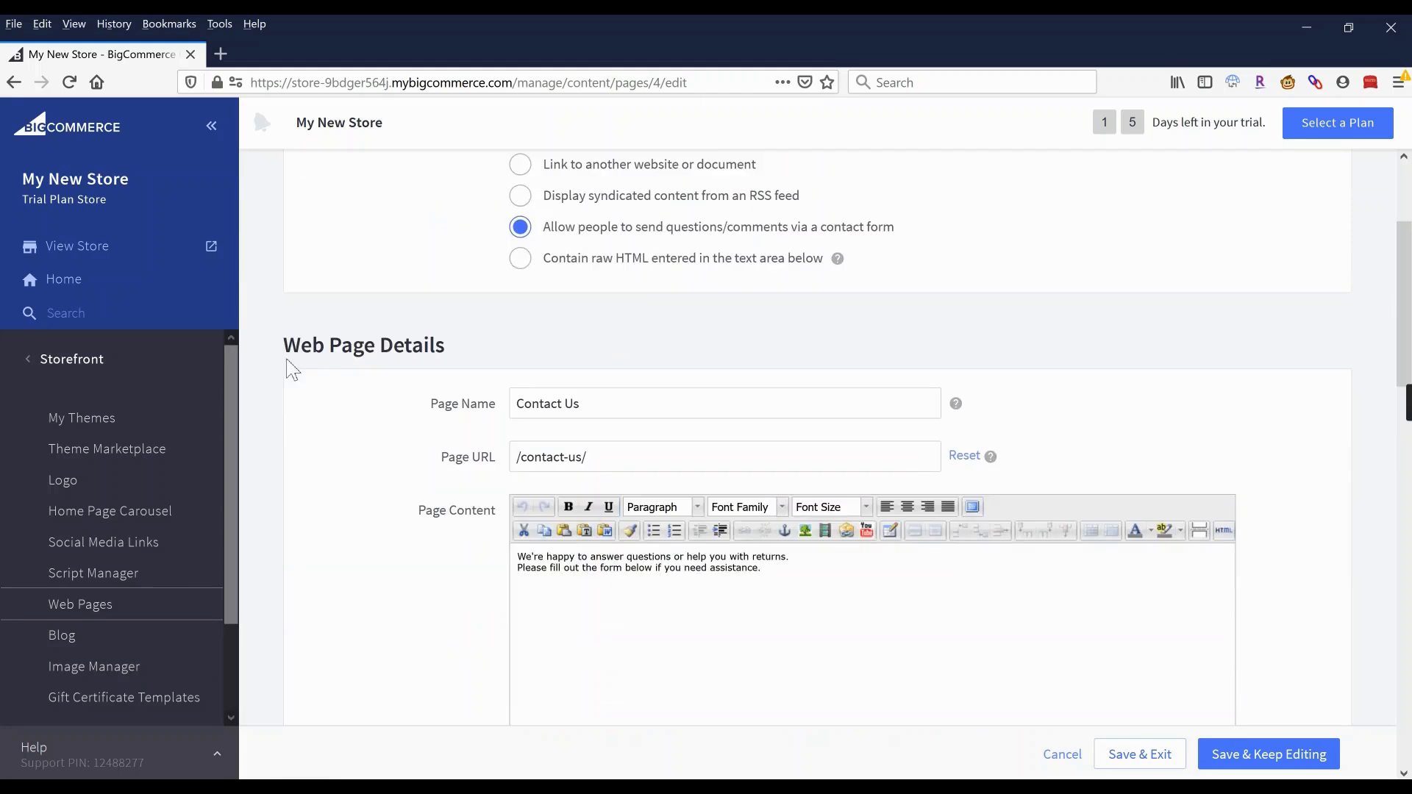
{"action": "scroll", "coordinate": [293, 370], "scroll_direction": "down", "scroll_amount": 3}
{"action": "left_click_drag", "start_coordinate": [784, 369], "coordinate": [515, 358]}
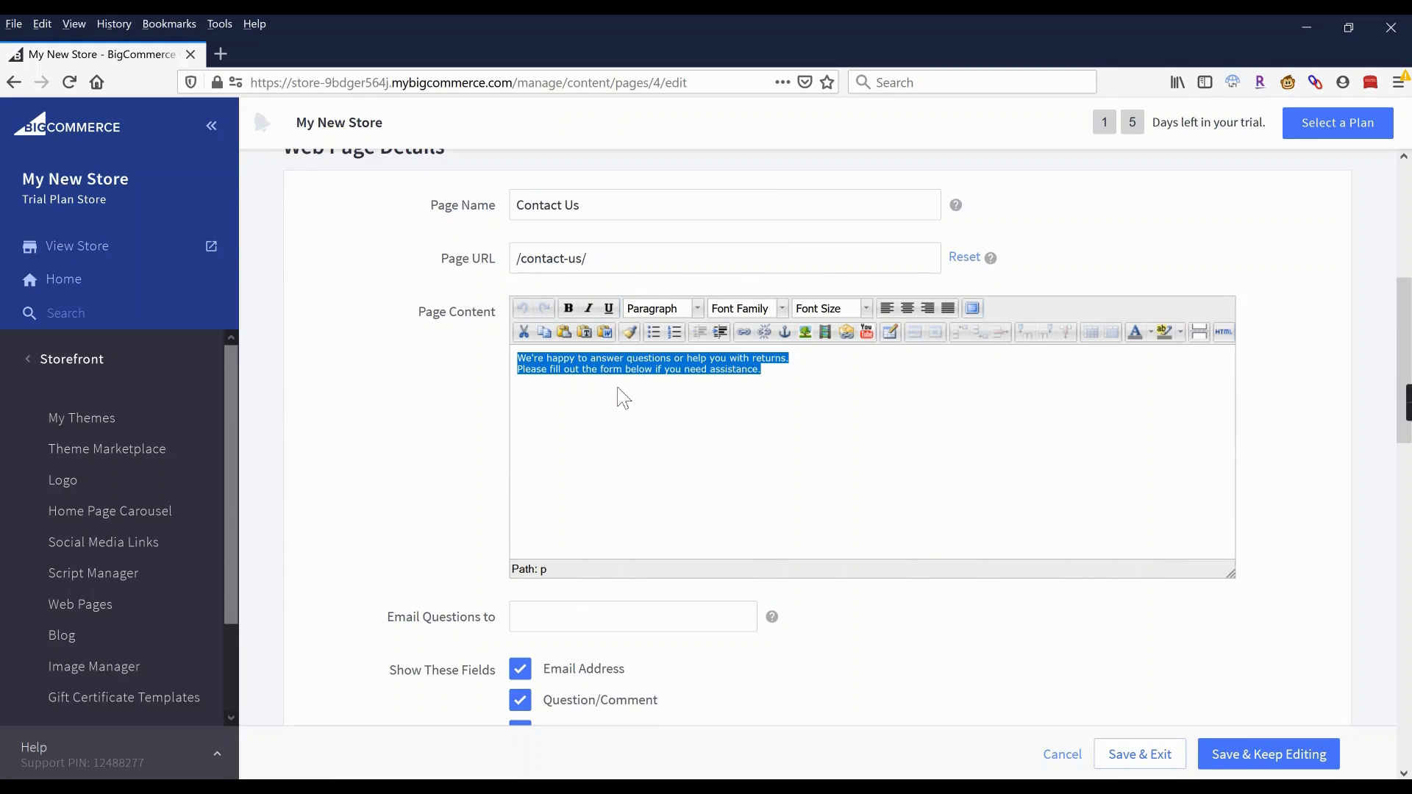
{"action": "type", "text": "We're here t"}
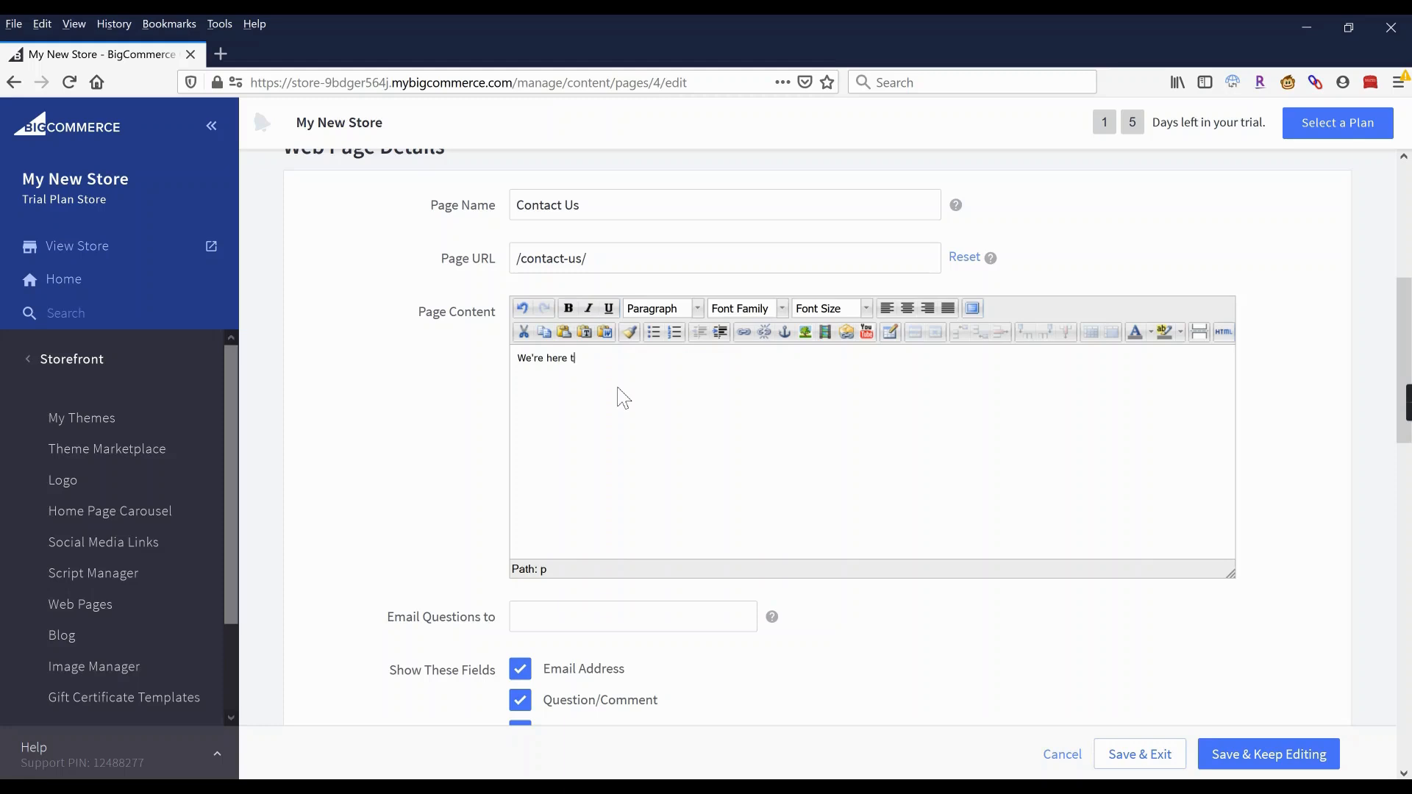
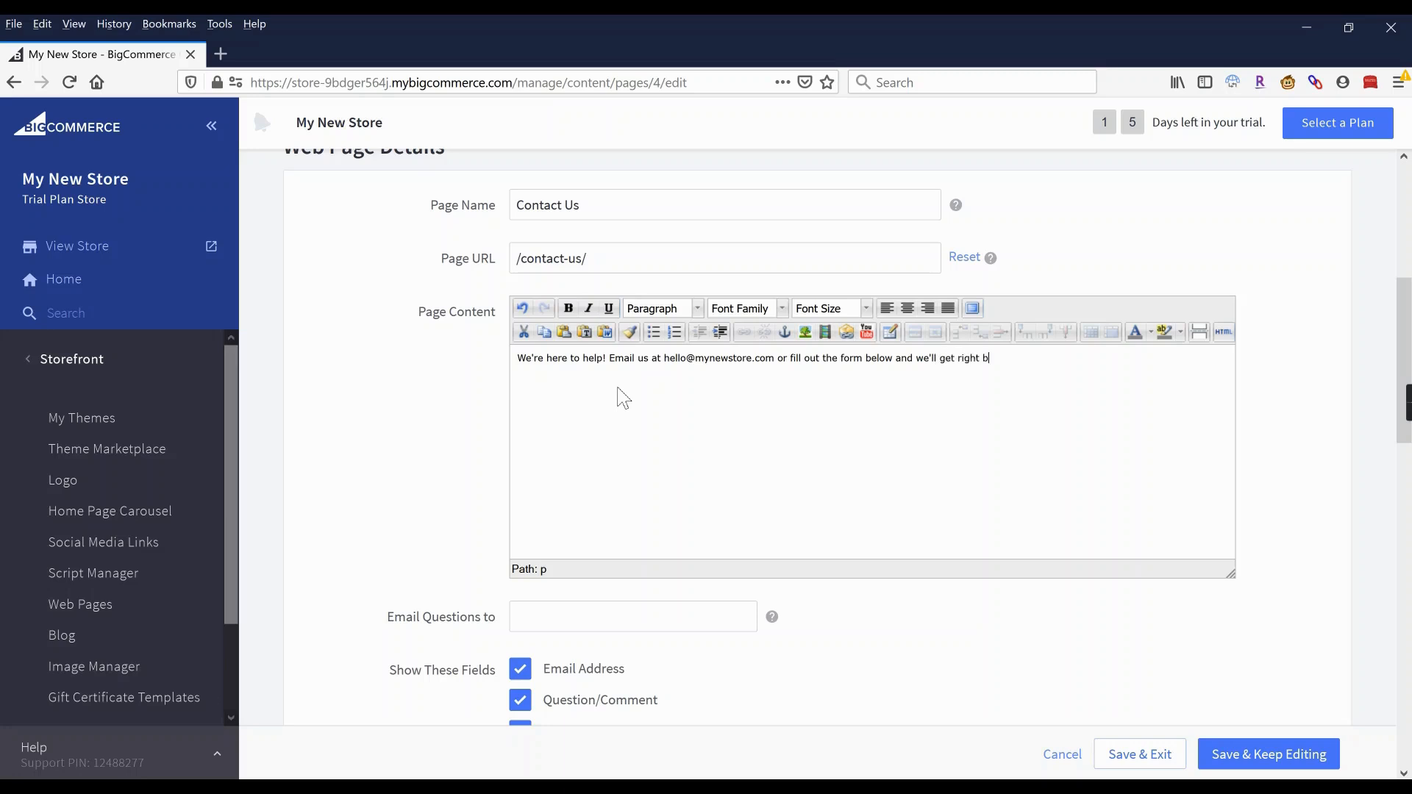
{"action": "type", "text": "ack to you."}
Enter the store's e-mail address in the Email Questions to field.
{"action": "scroll", "coordinate": [526, 441], "scroll_direction": "down", "scroll_amount": 2}
{"action": "left_click", "coordinate": [536, 517]}
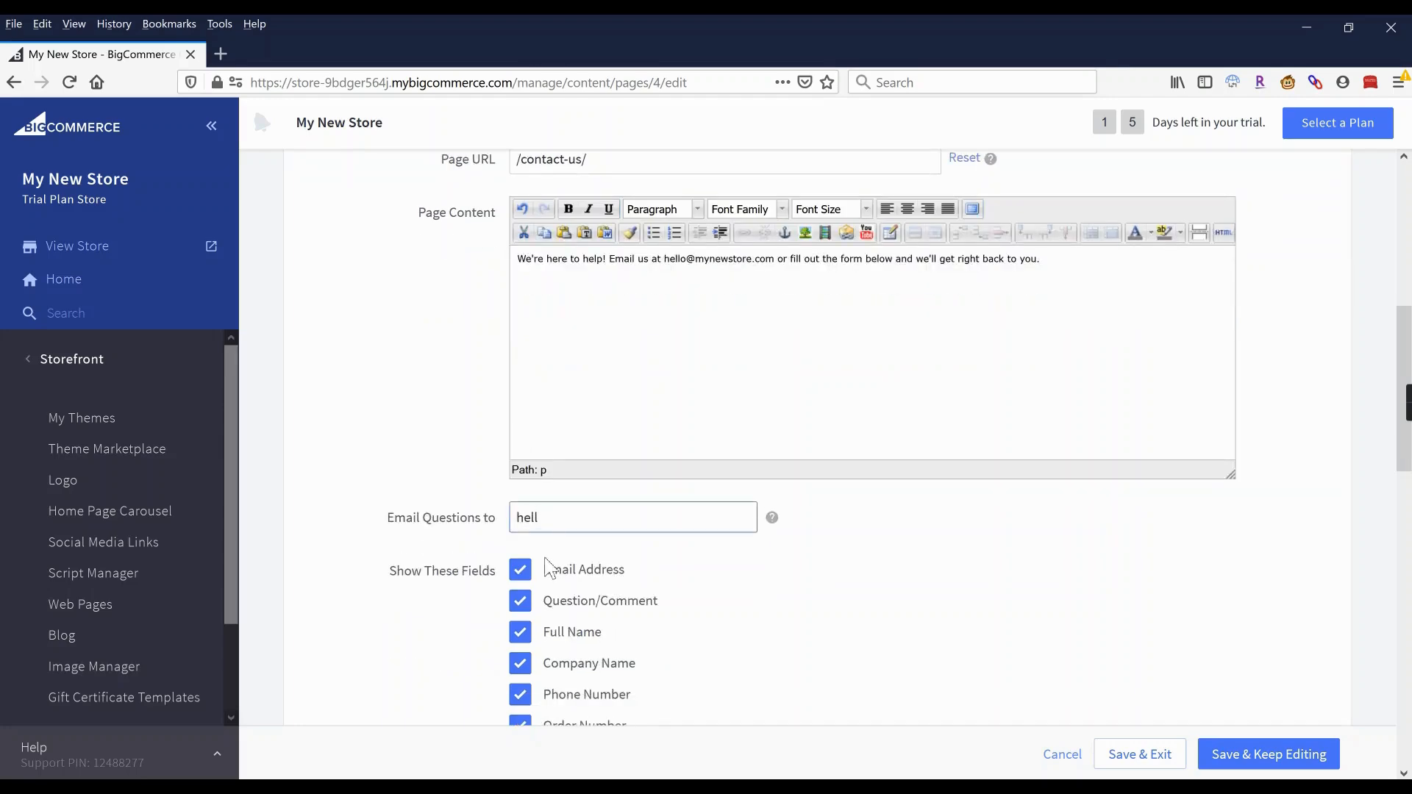
Uncheck Company Name, Phone Number, Order Number and RMA Number, then Save & Exit.
{"action": "scroll", "coordinate": [544, 567], "scroll_direction": "down", "scroll_amount": 4}
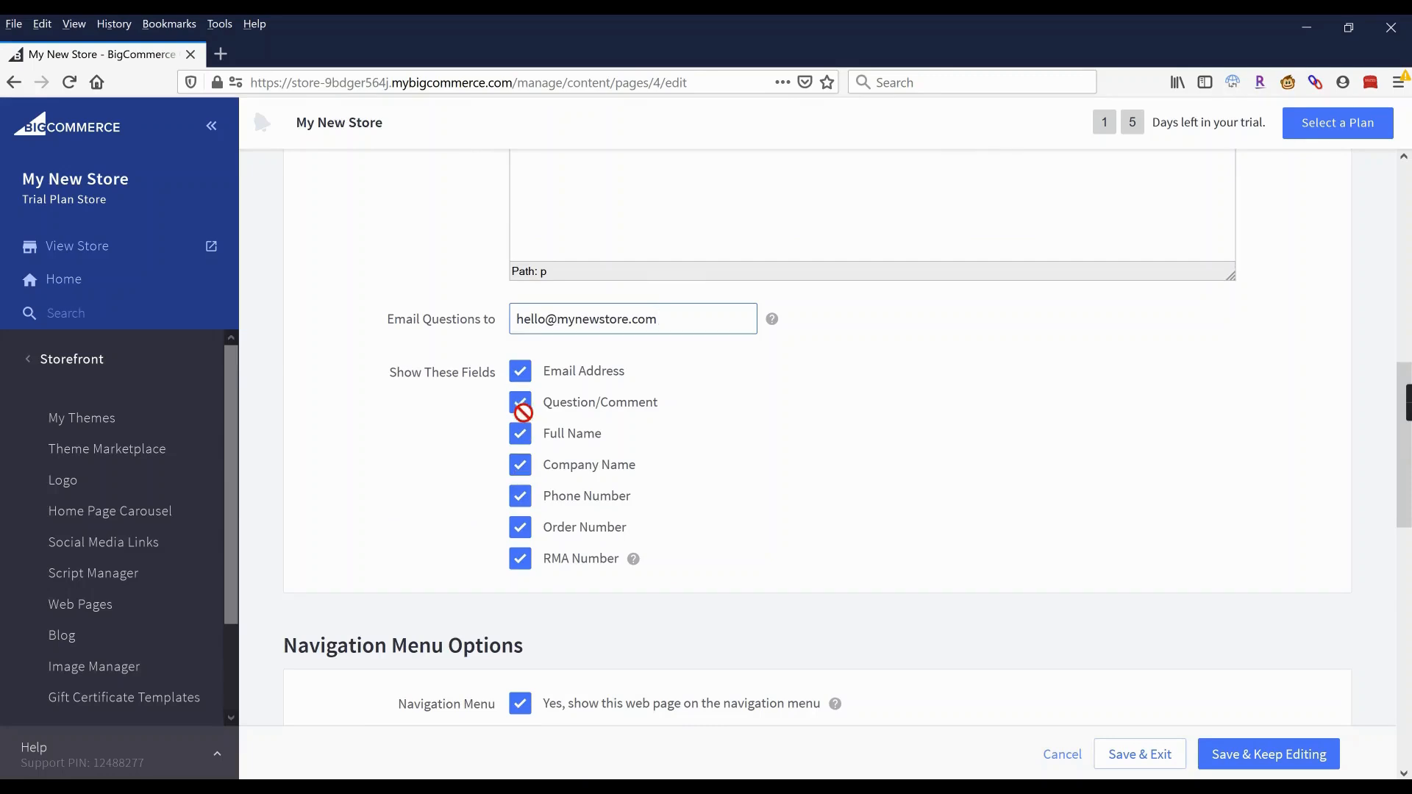
{"action": "left_click", "coordinate": [519, 464]}
{"action": "left_click", "coordinate": [520, 496]}
{"action": "left_click", "coordinate": [520, 528]}
{"action": "left_click", "coordinate": [527, 561]}
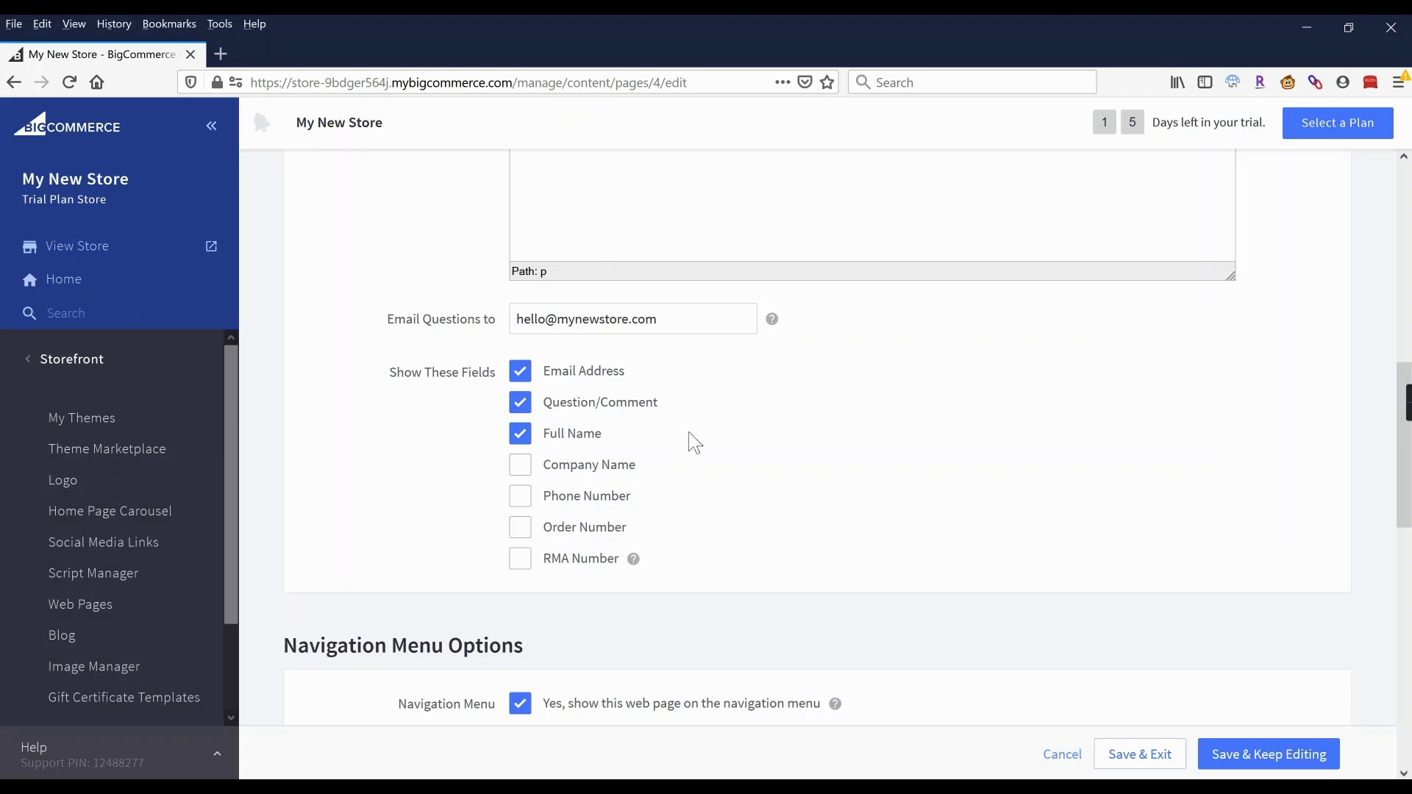
{"action": "scroll", "coordinate": [695, 441], "scroll_direction": "down", "scroll_amount": 3}
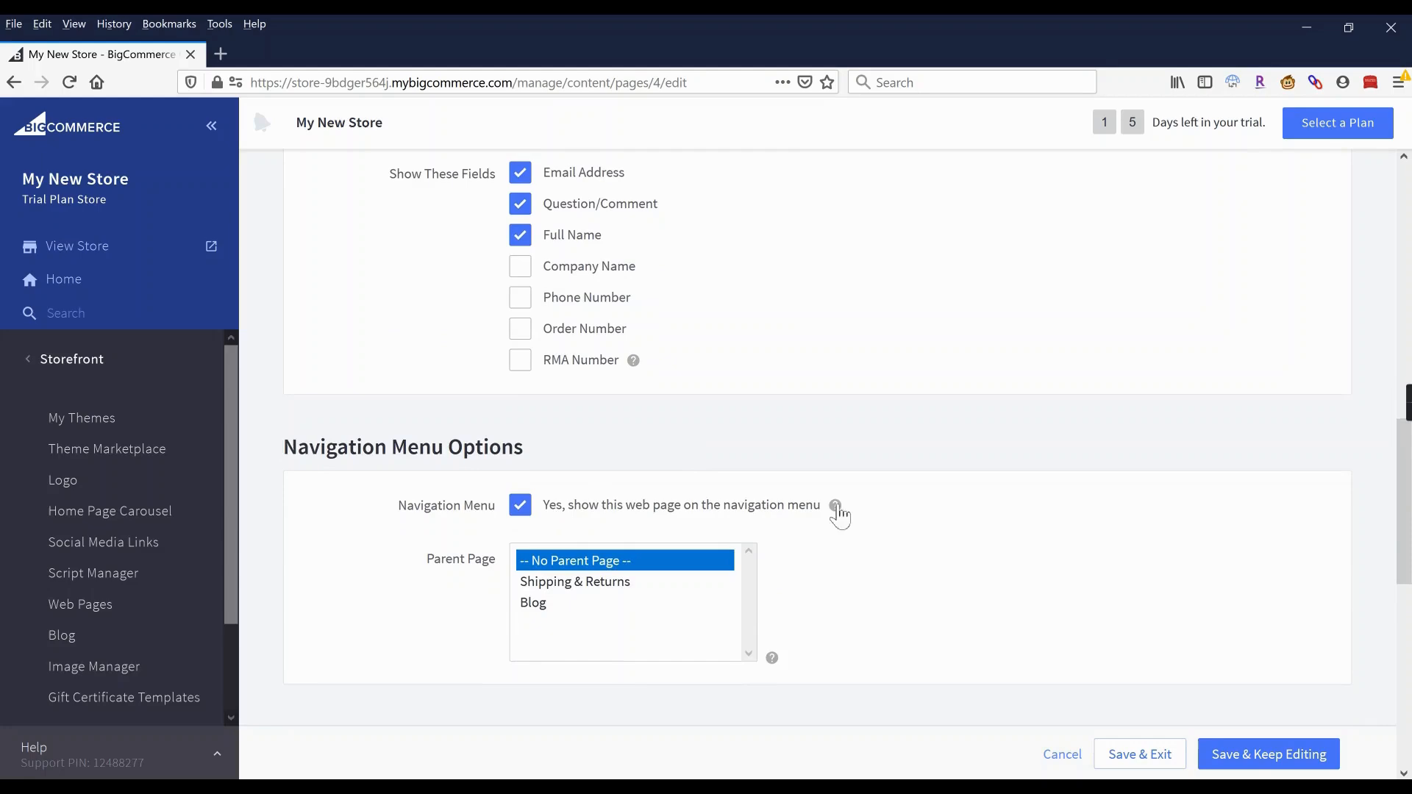
{"action": "left_click", "coordinate": [1147, 754]}
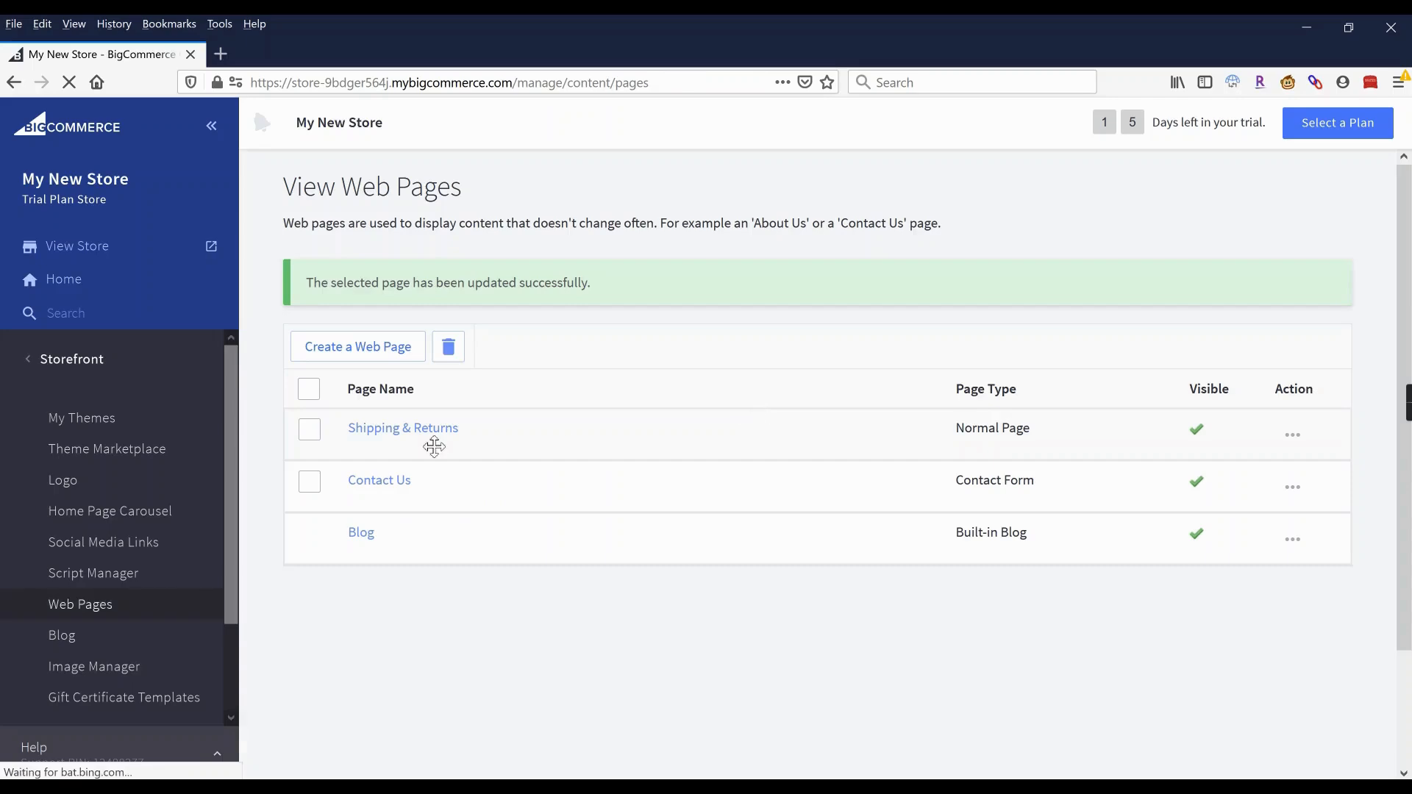
Open the Shipping & Returns page and delete all its sample policy text.
{"action": "left_click", "coordinate": [427, 440]}
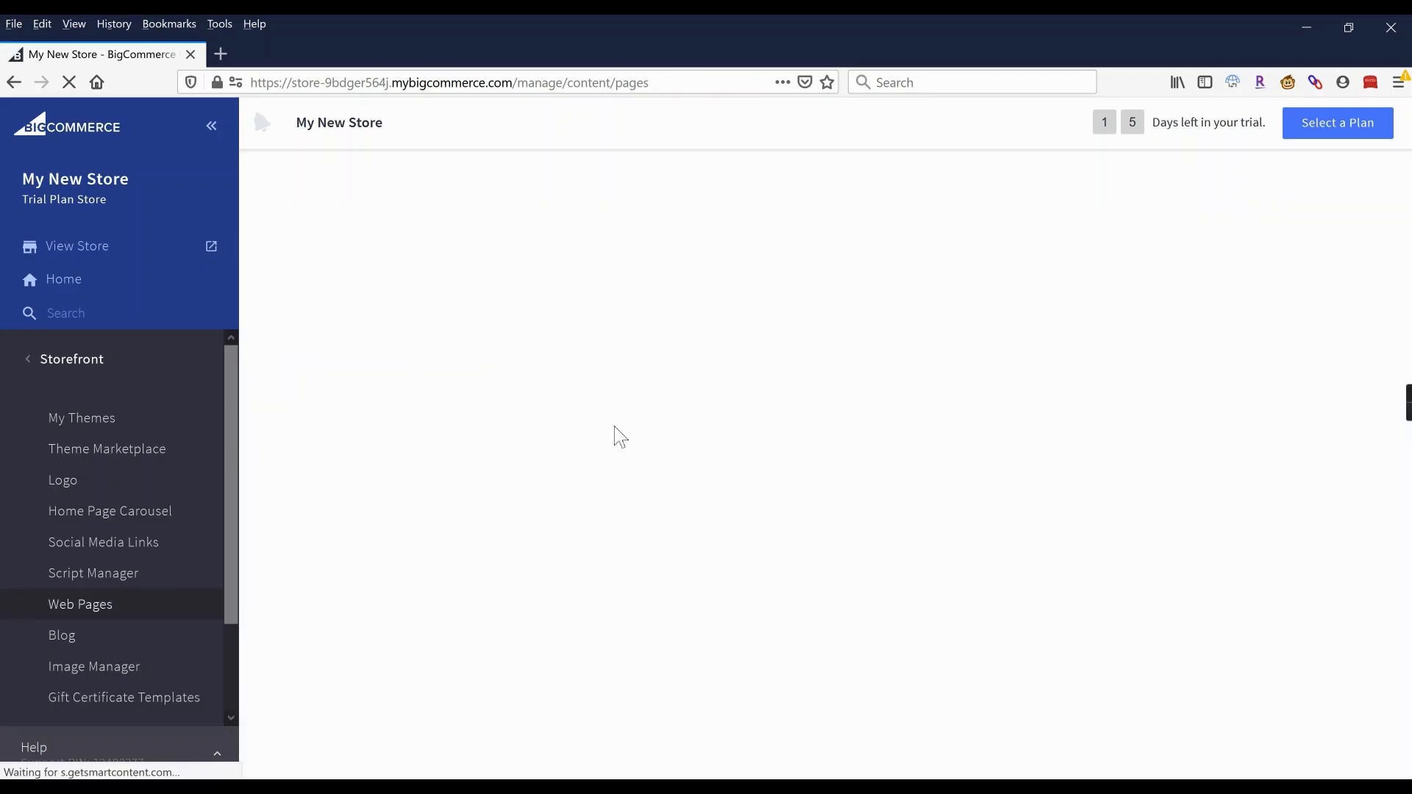
{"action": "scroll", "coordinate": [978, 356], "scroll_direction": "down", "scroll_amount": 4}
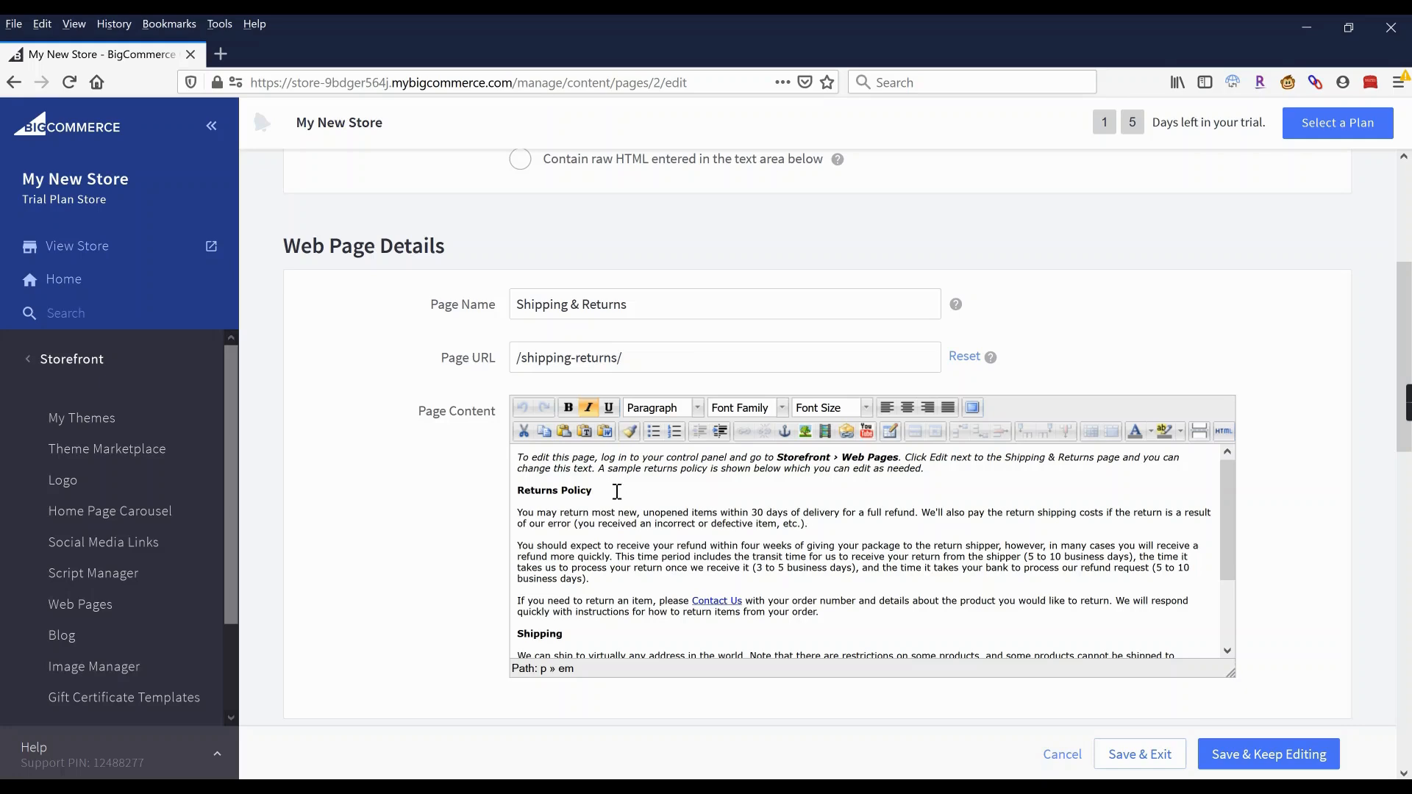
{"action": "scroll", "coordinate": [615, 513], "scroll_direction": "down", "scroll_amount": 2}
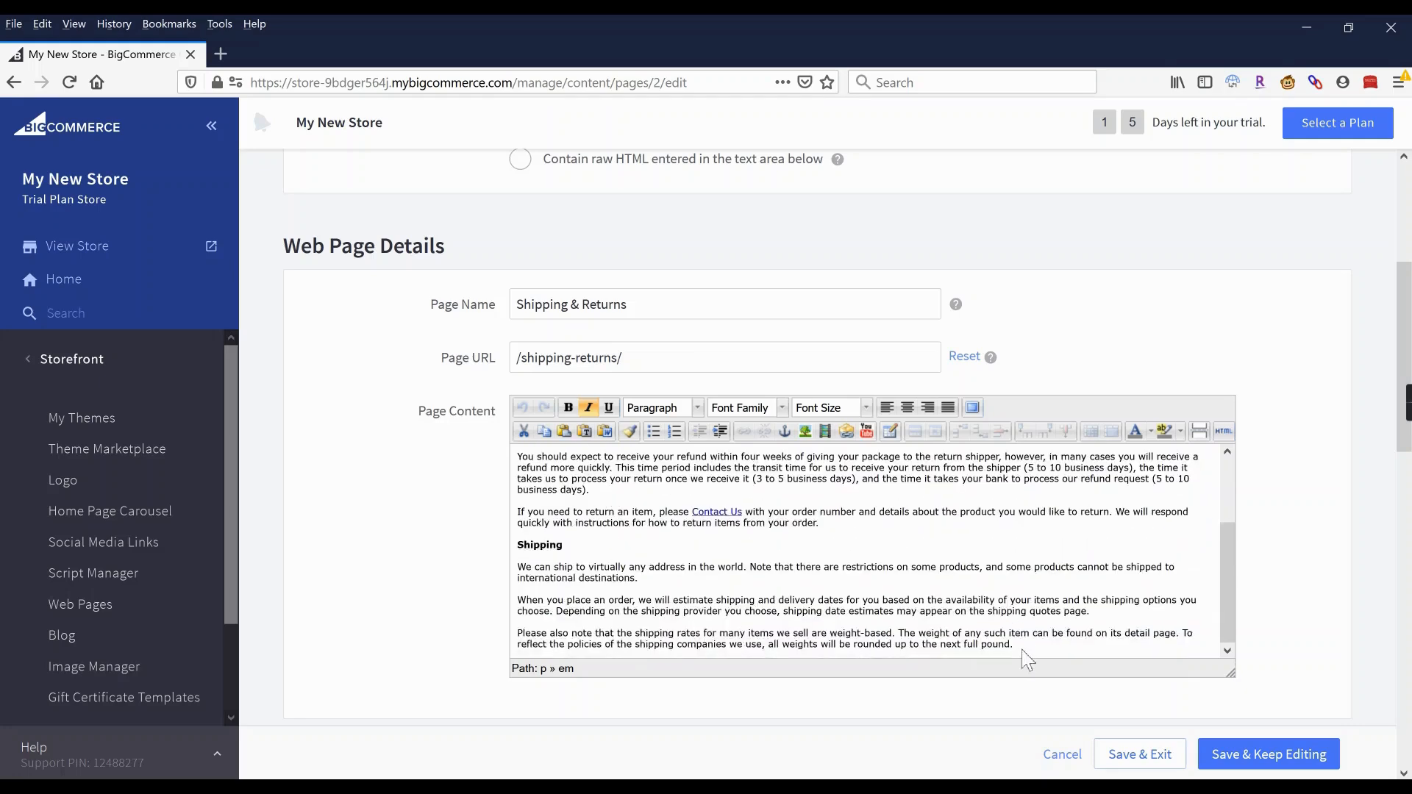
{"action": "scroll", "coordinate": [537, 552], "scroll_direction": "up", "scroll_amount": 2}
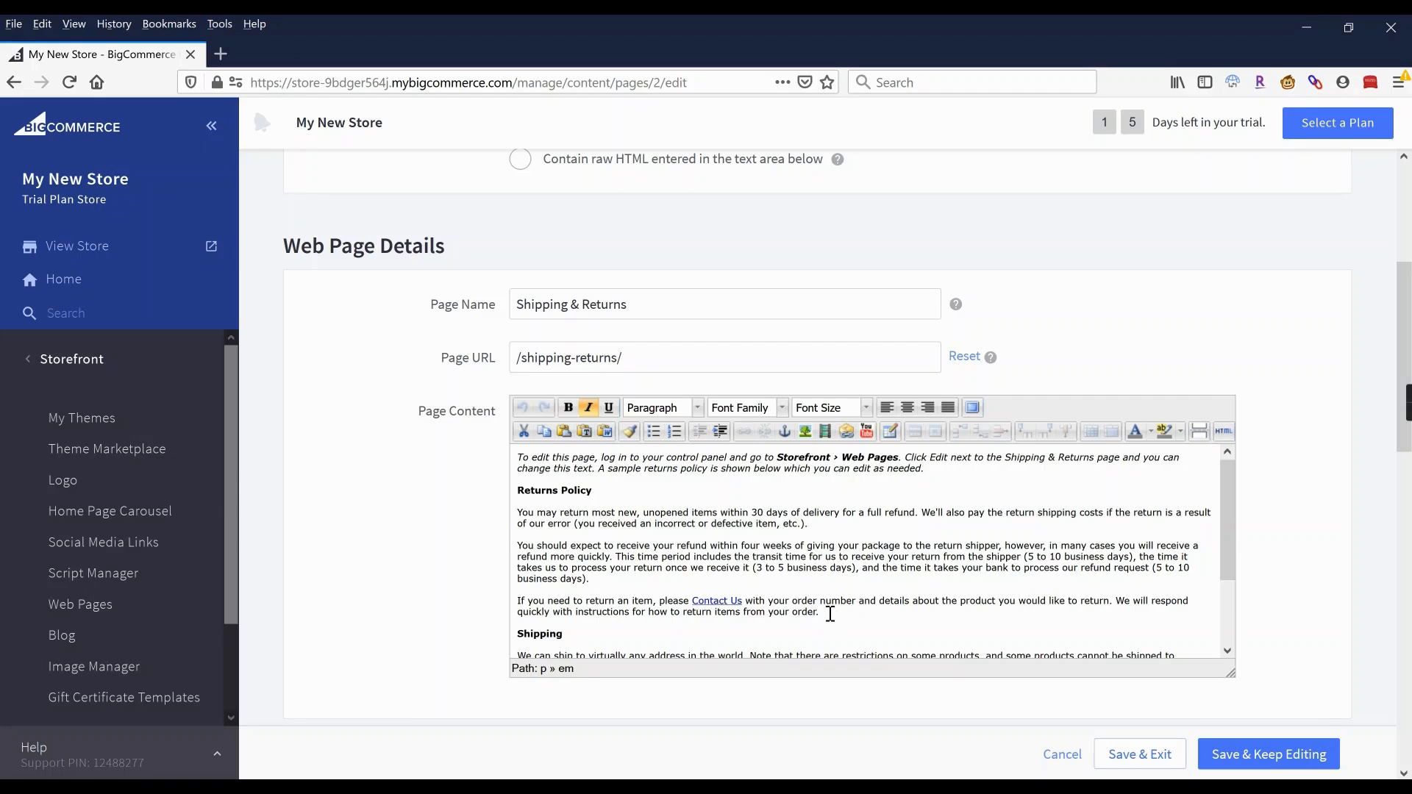
{"action": "key", "text": "ctrl+a"}
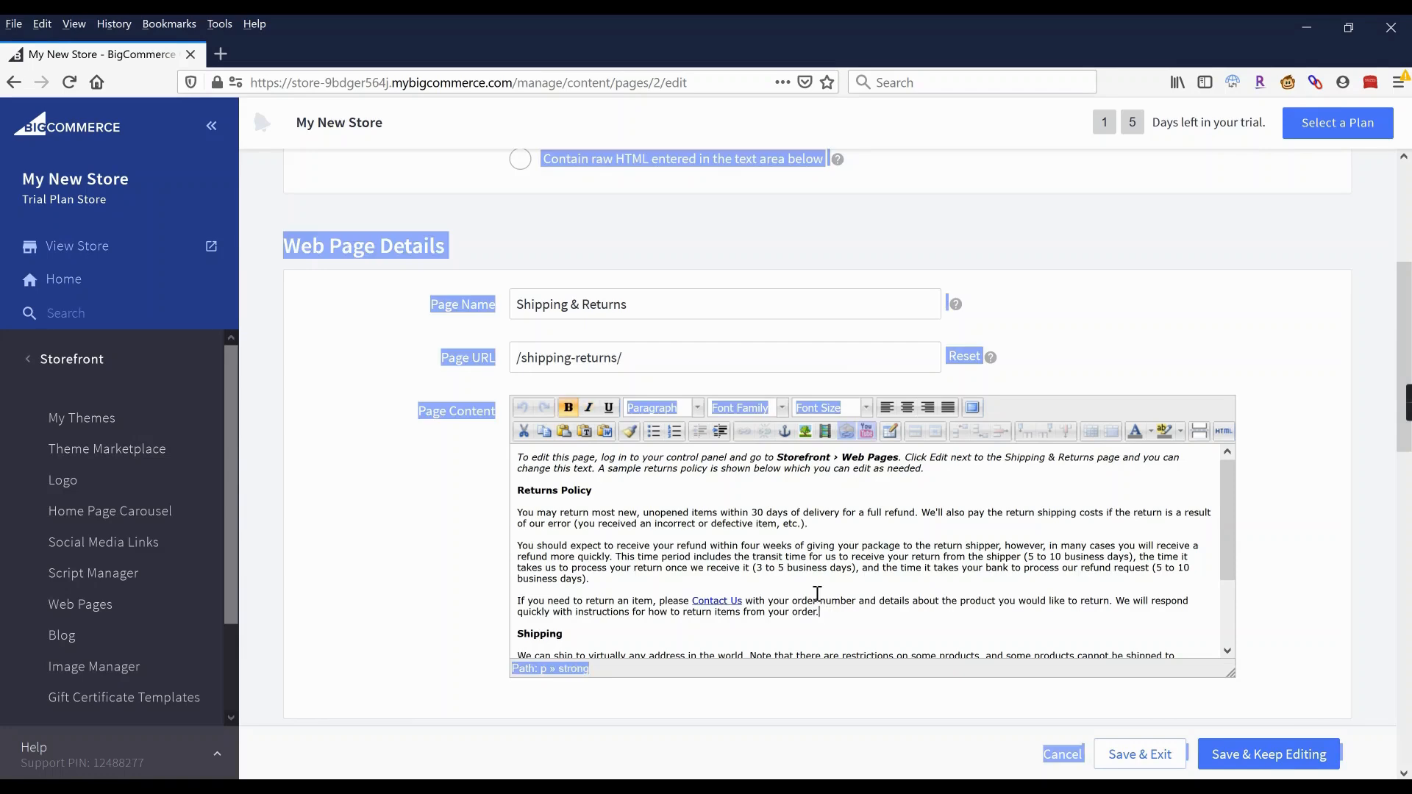
{"action": "left_click", "coordinate": [1075, 355]}
{"action": "left_click_drag", "start_coordinate": [518, 457], "coordinate": [1101, 699]}
{"action": "key", "text": "Delete"}
Type a bold, non-italic 'Shipping' heading with an empty line below it.
{"action": "key", "text": "ctrl+i"}
{"action": "key", "text": "ctrl+b"}
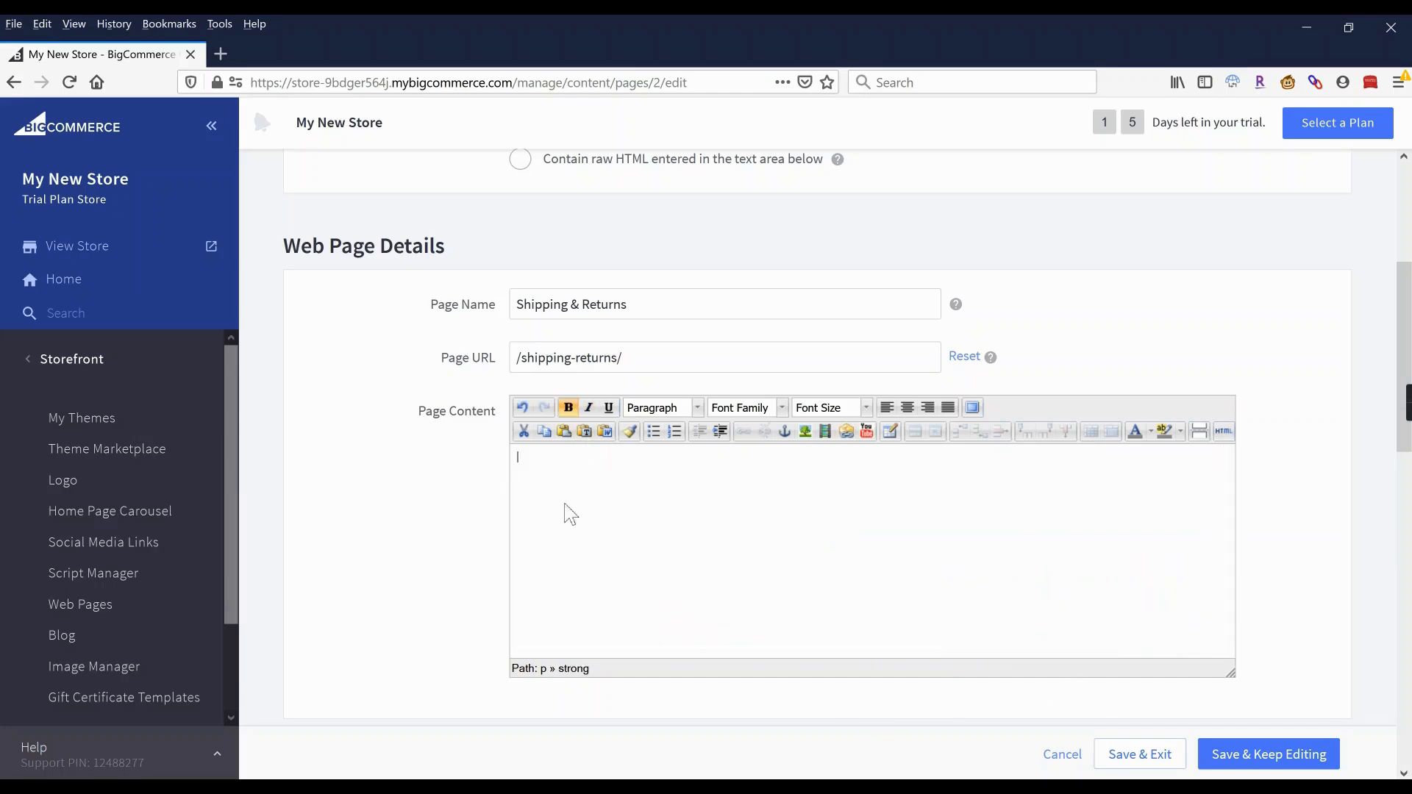
{"action": "type", "text": "Shipping"}
{"action": "key", "text": "Return"}
{"action": "key", "text": "ctrl+i"}
{"action": "left_click_drag", "start_coordinate": [555, 474], "coordinate": [511, 458]}
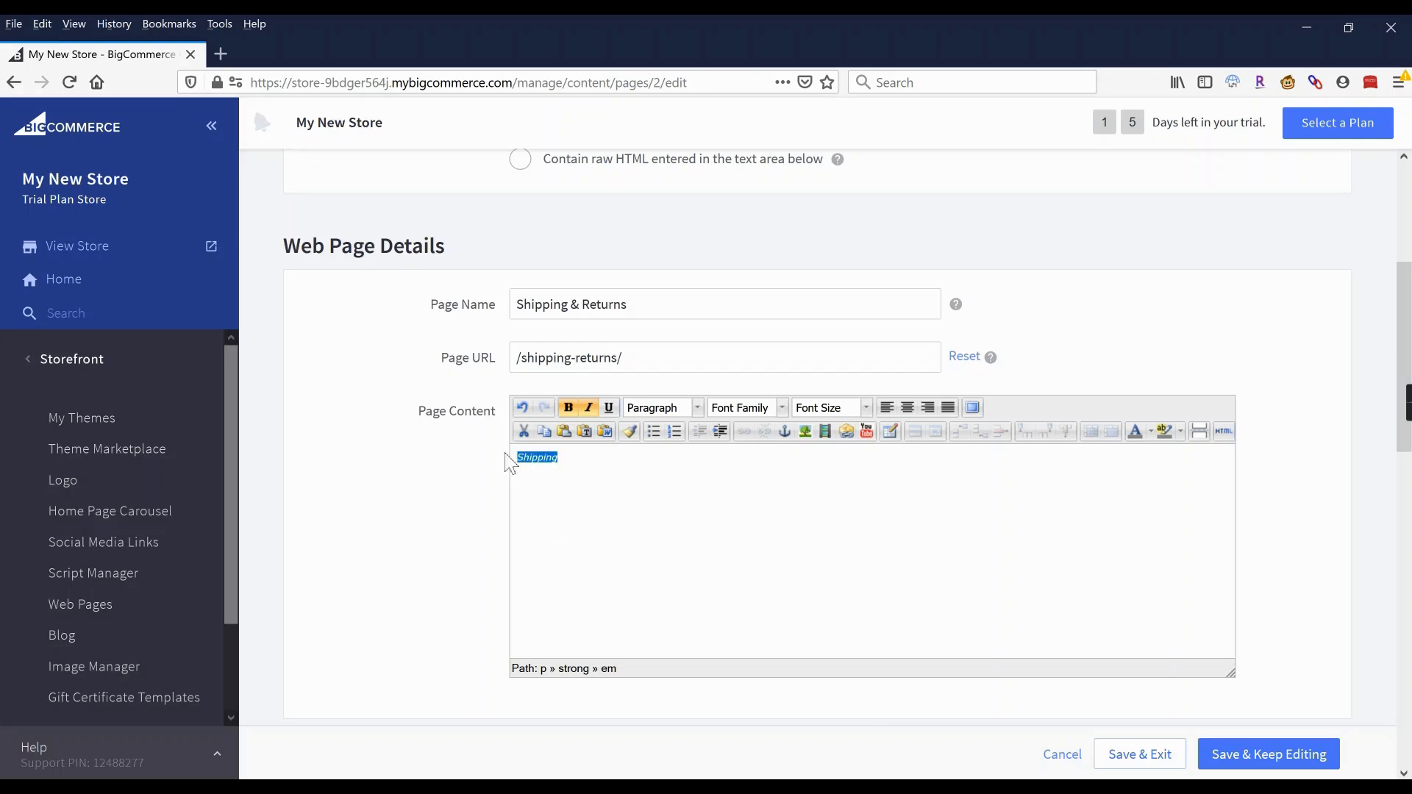
{"action": "left_click", "coordinate": [568, 407]}
{"action": "left_click", "coordinate": [588, 407]}
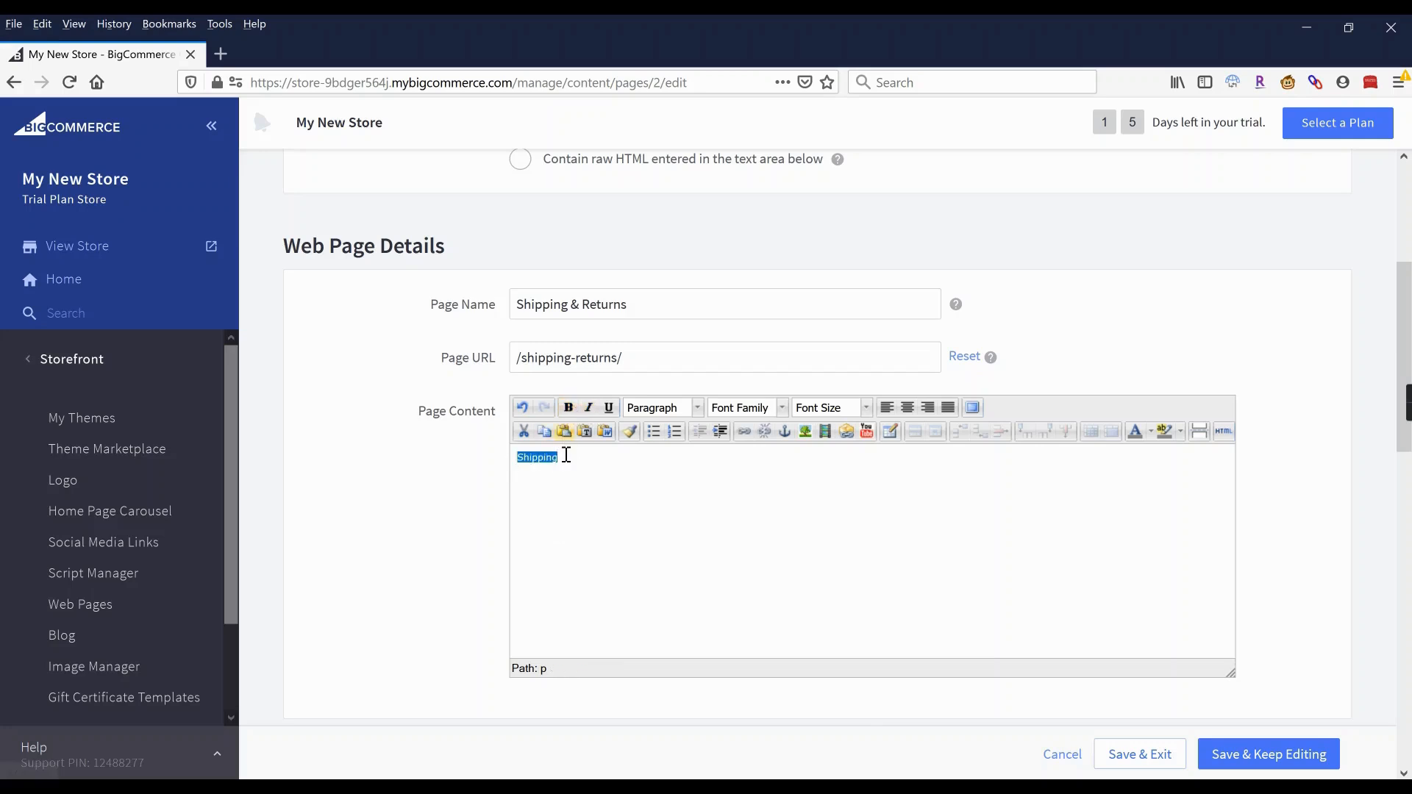
{"action": "left_click", "coordinate": [568, 407]}
{"action": "left_click", "coordinate": [537, 478]}
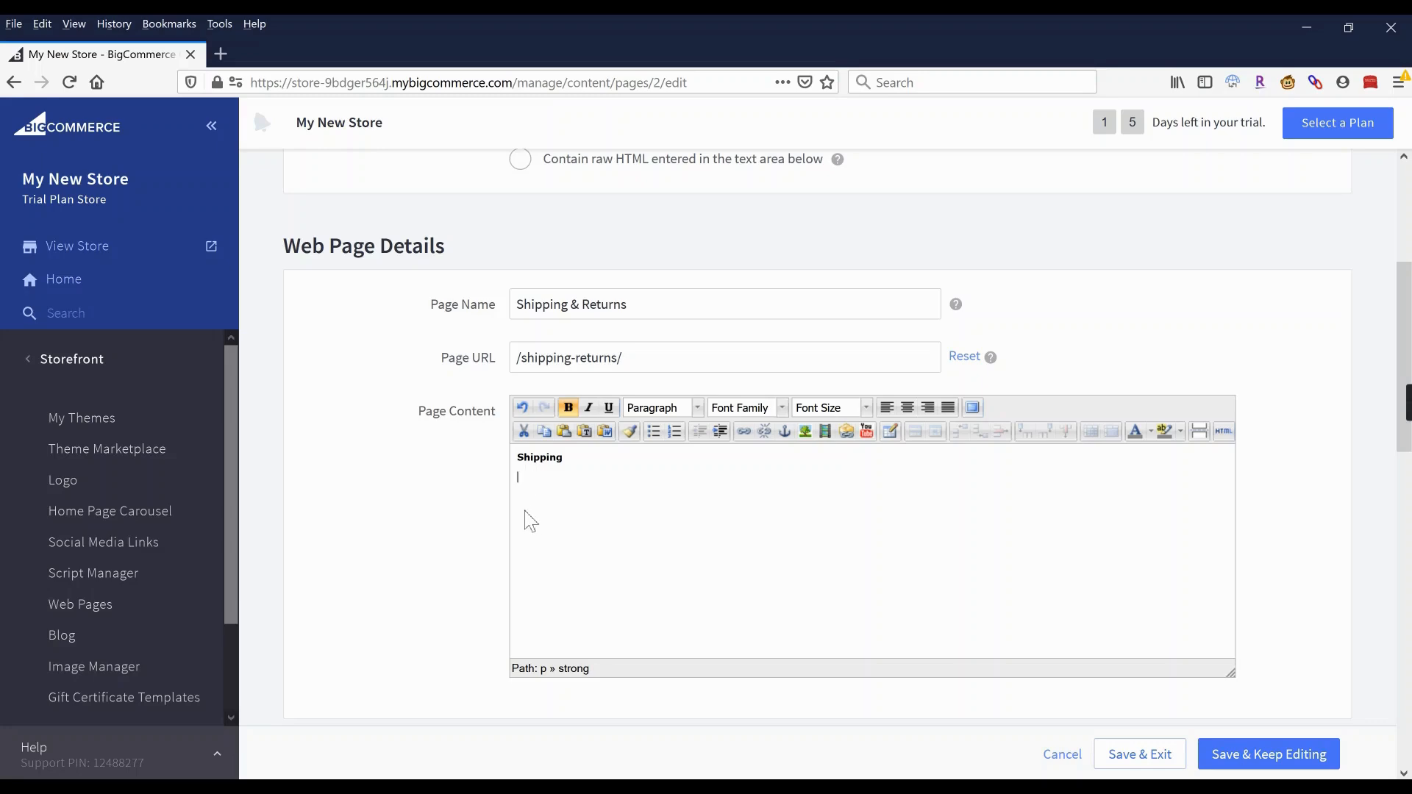
Add 'shipping text' under the Shipping heading, then a bold 'Returns' heading below it.
{"action": "type", "text": "shipping text"}
{"action": "key", "text": "Return"}
{"action": "type", "text": "Returns"}
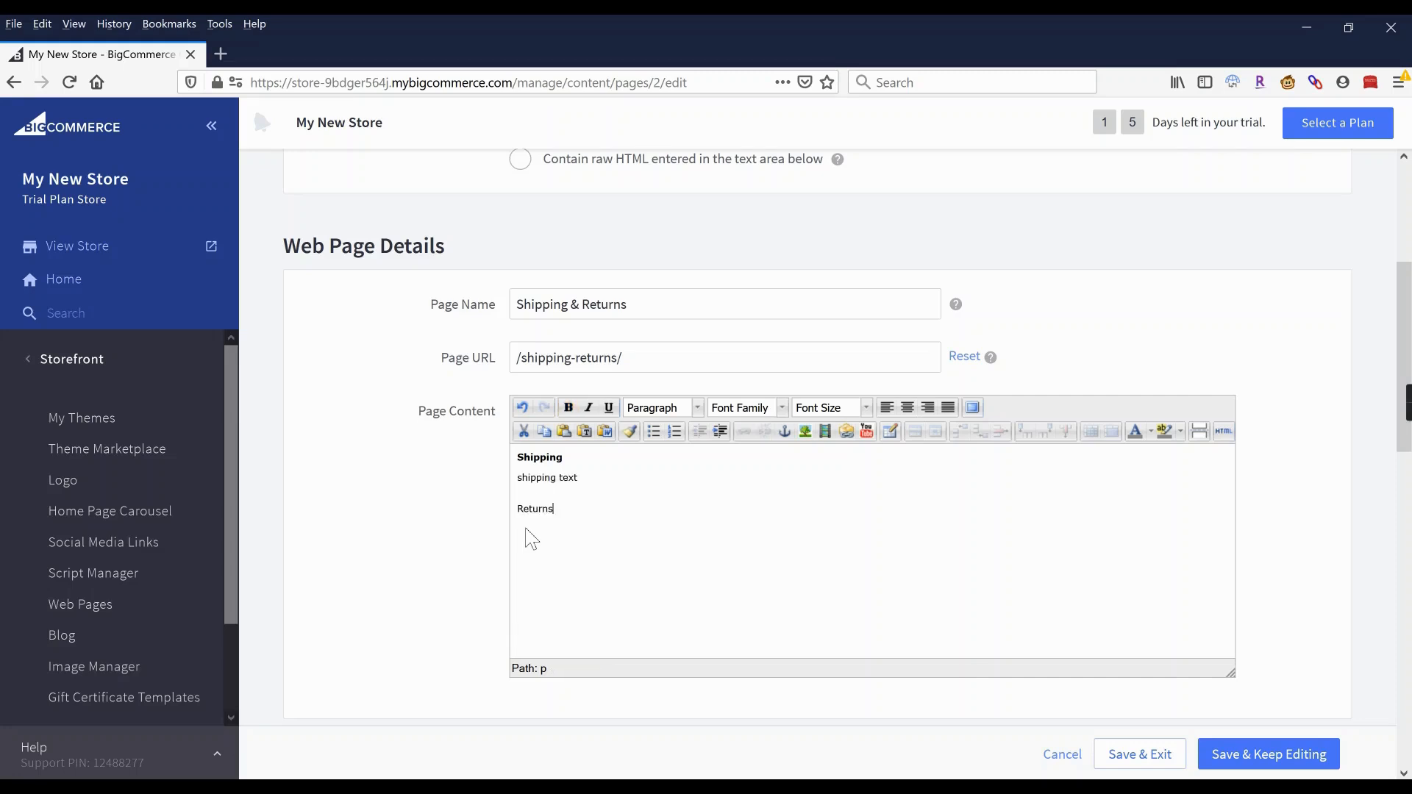
{"action": "key", "text": "Return"}
{"action": "left_click_drag", "start_coordinate": [565, 509], "coordinate": [515, 510]}
{"action": "left_click", "coordinate": [570, 410]}
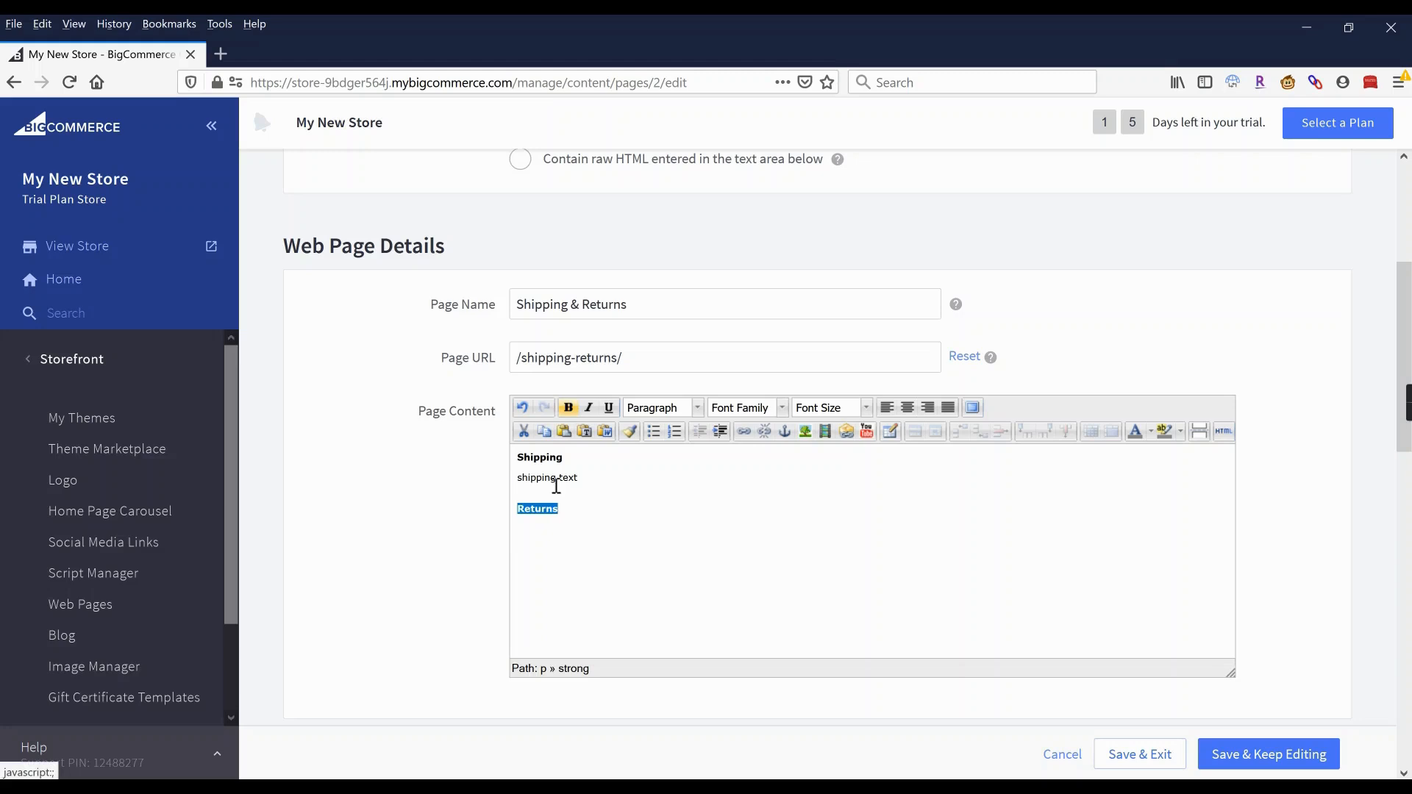
{"action": "left_click", "coordinate": [544, 535]}
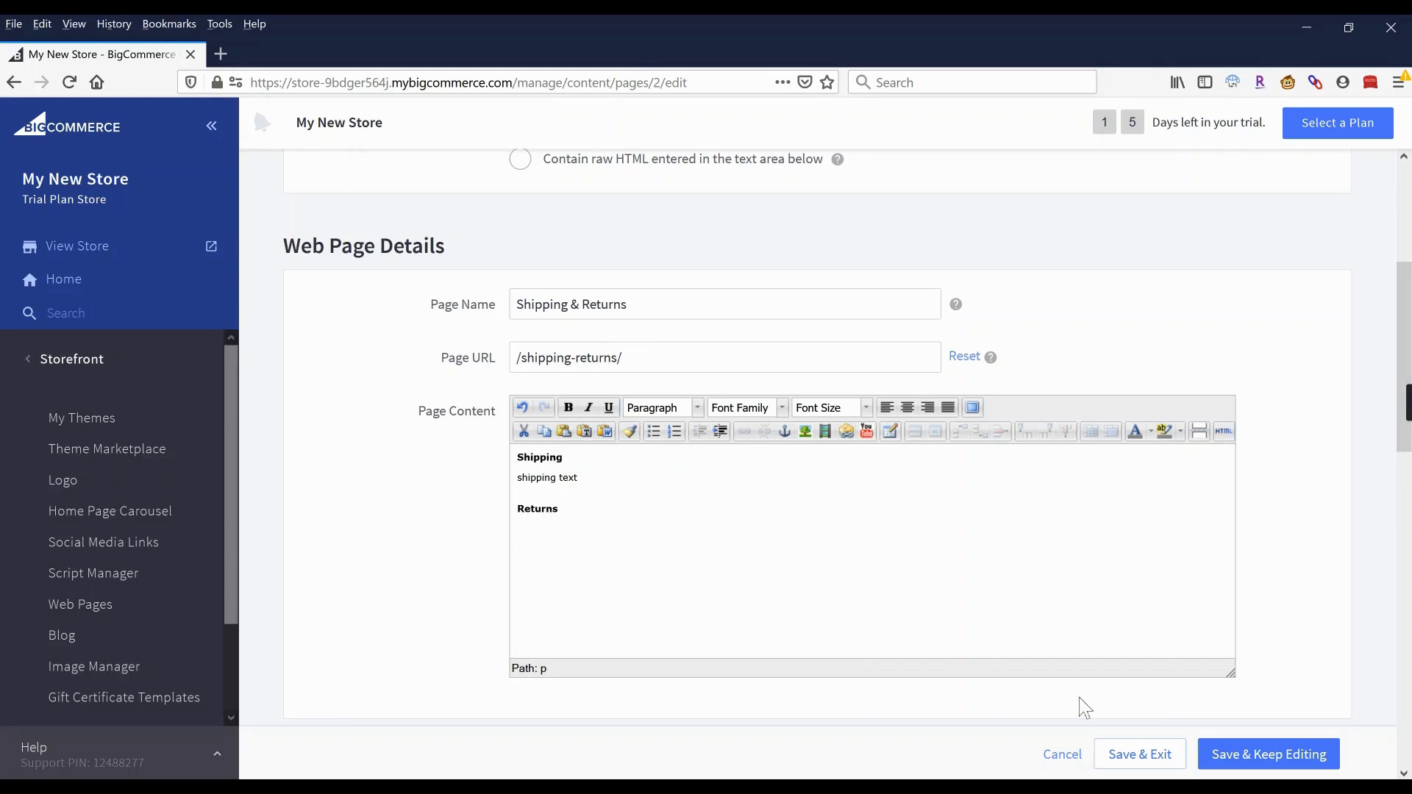
Save the Shipping & Returns page, then create and save an 'About Us' web page at /about-us/.
{"action": "left_click", "coordinate": [1120, 764]}
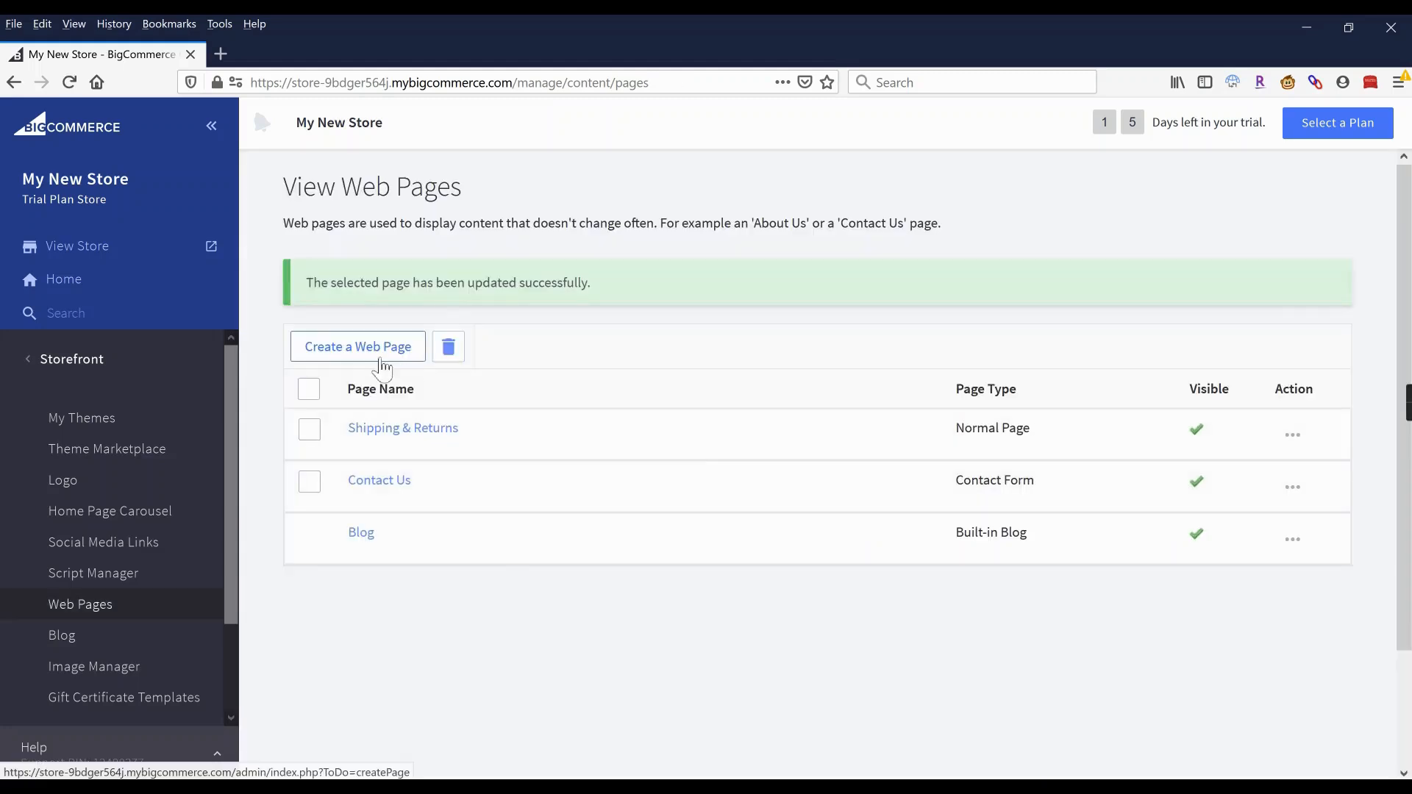
{"action": "left_click", "coordinate": [348, 360]}
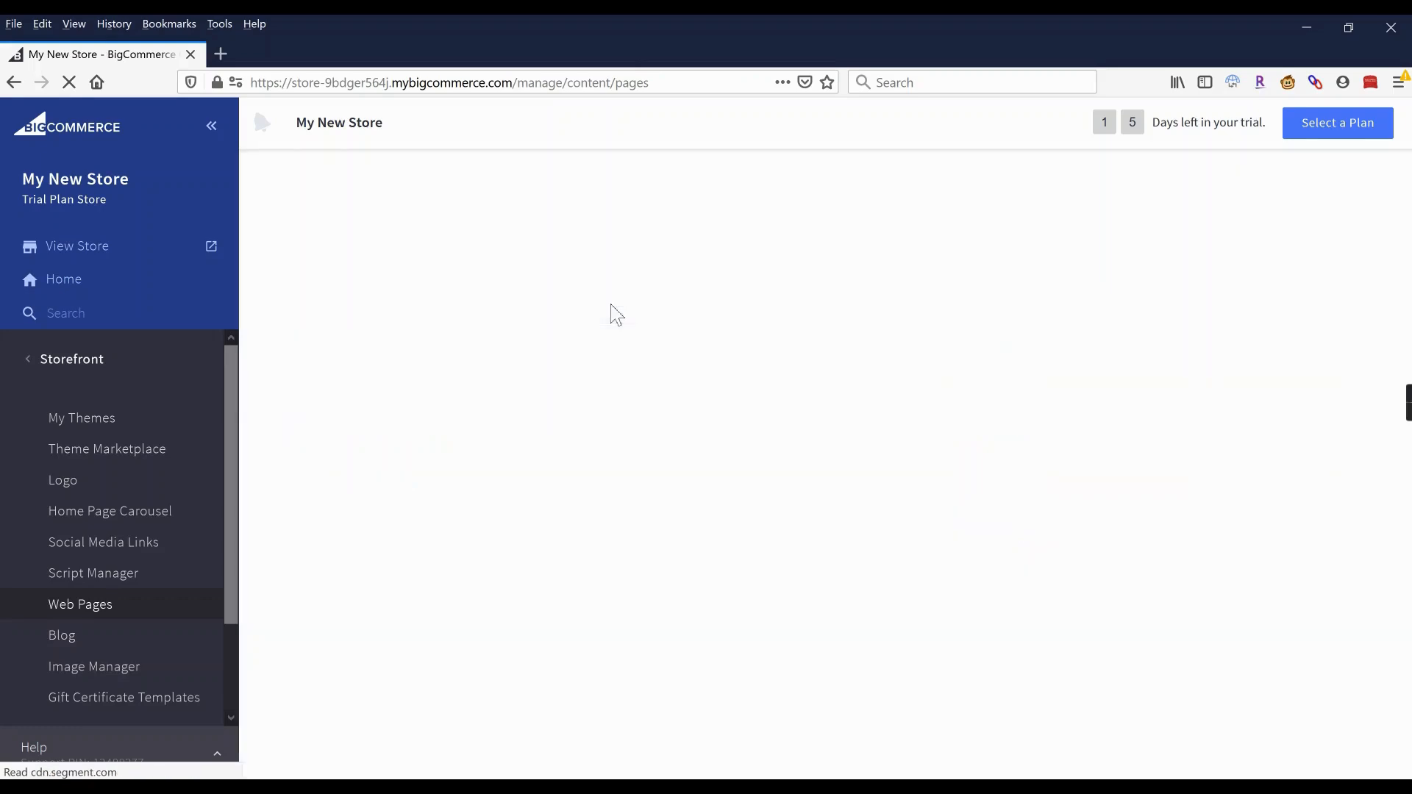
{"action": "left_click", "coordinate": [538, 600]}
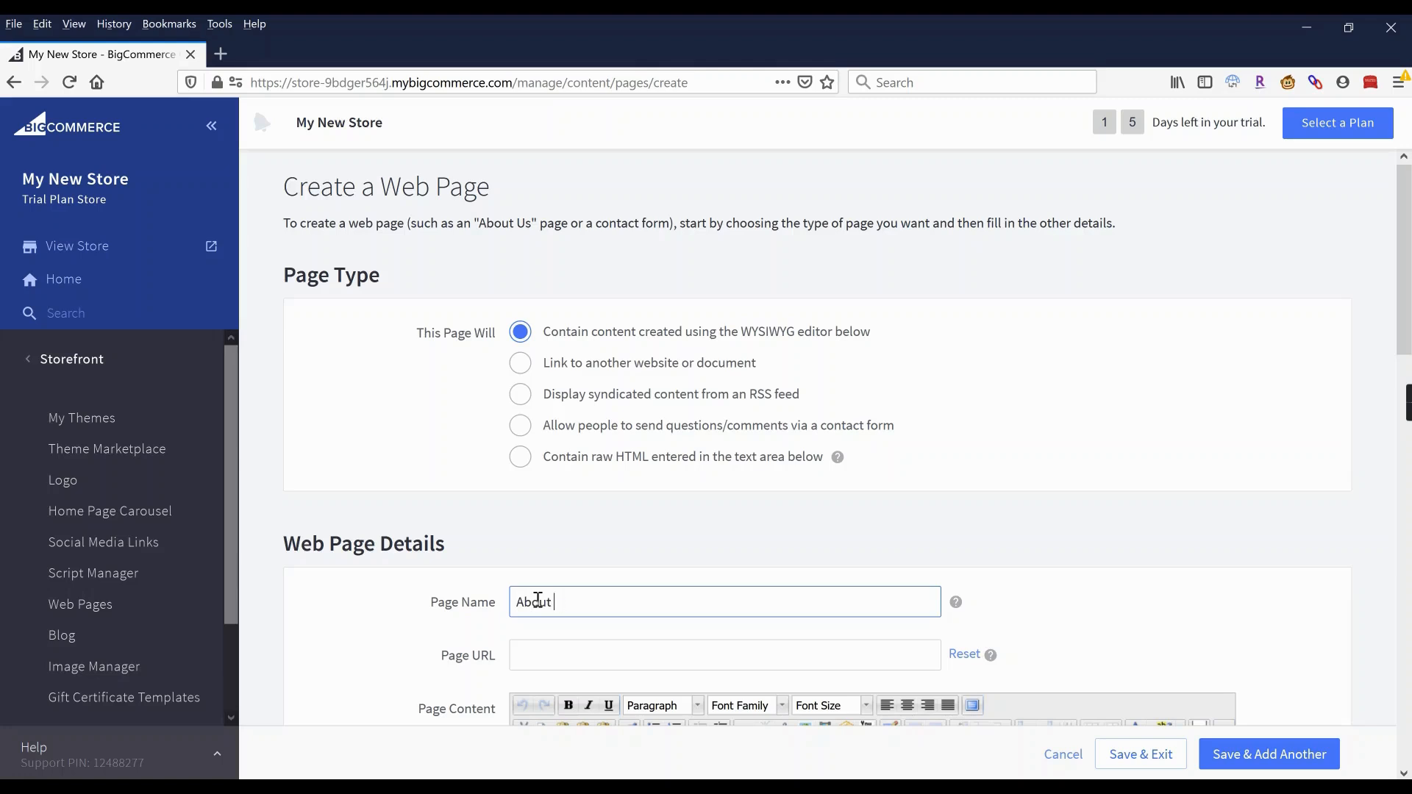
{"action": "left_click", "coordinate": [795, 559]}
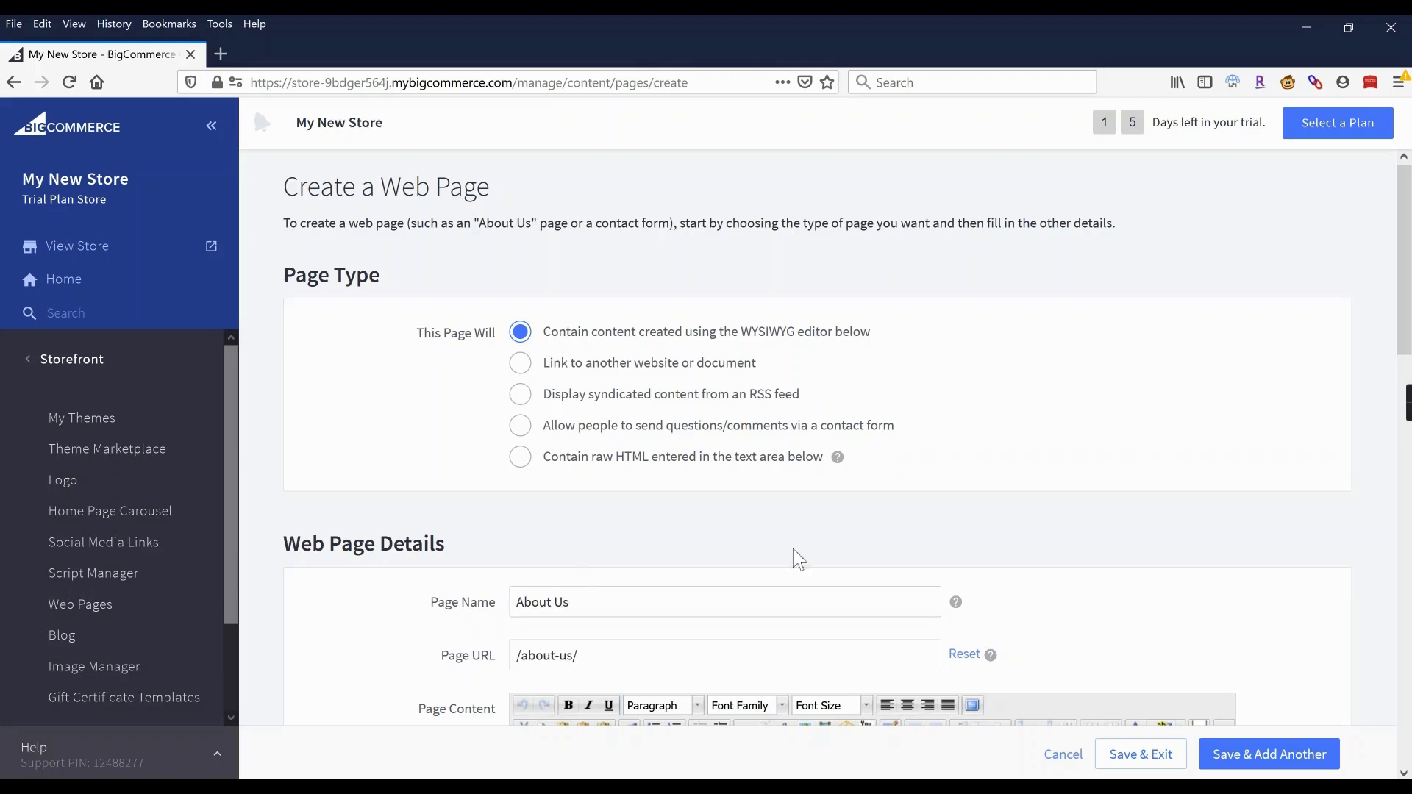
{"action": "scroll", "coordinate": [728, 612], "scroll_direction": "down", "scroll_amount": 3}
{"action": "left_click", "coordinate": [550, 557]}
{"action": "scroll", "coordinate": [552, 557], "scroll_direction": "down", "scroll_amount": 2}
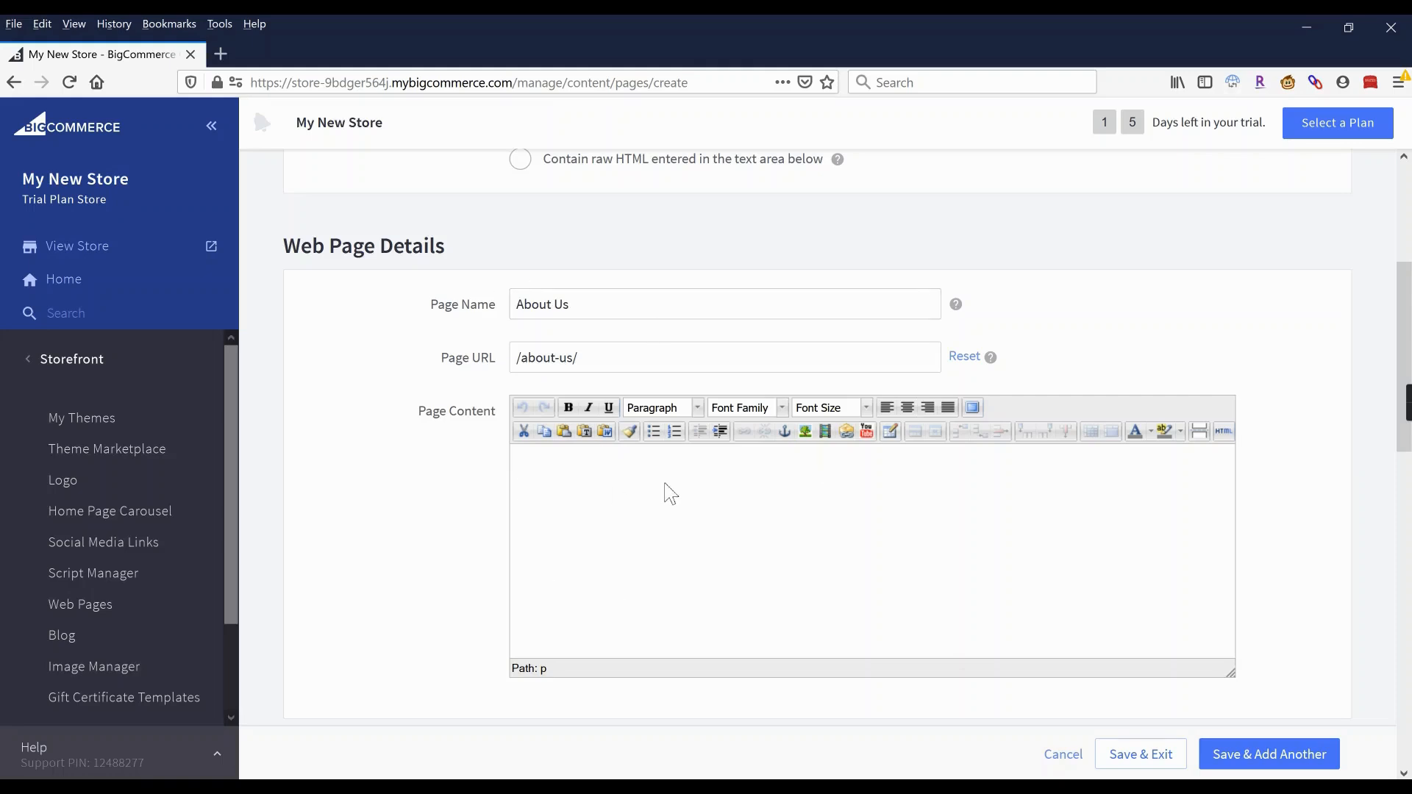
{"action": "left_click", "coordinate": [1152, 763]}
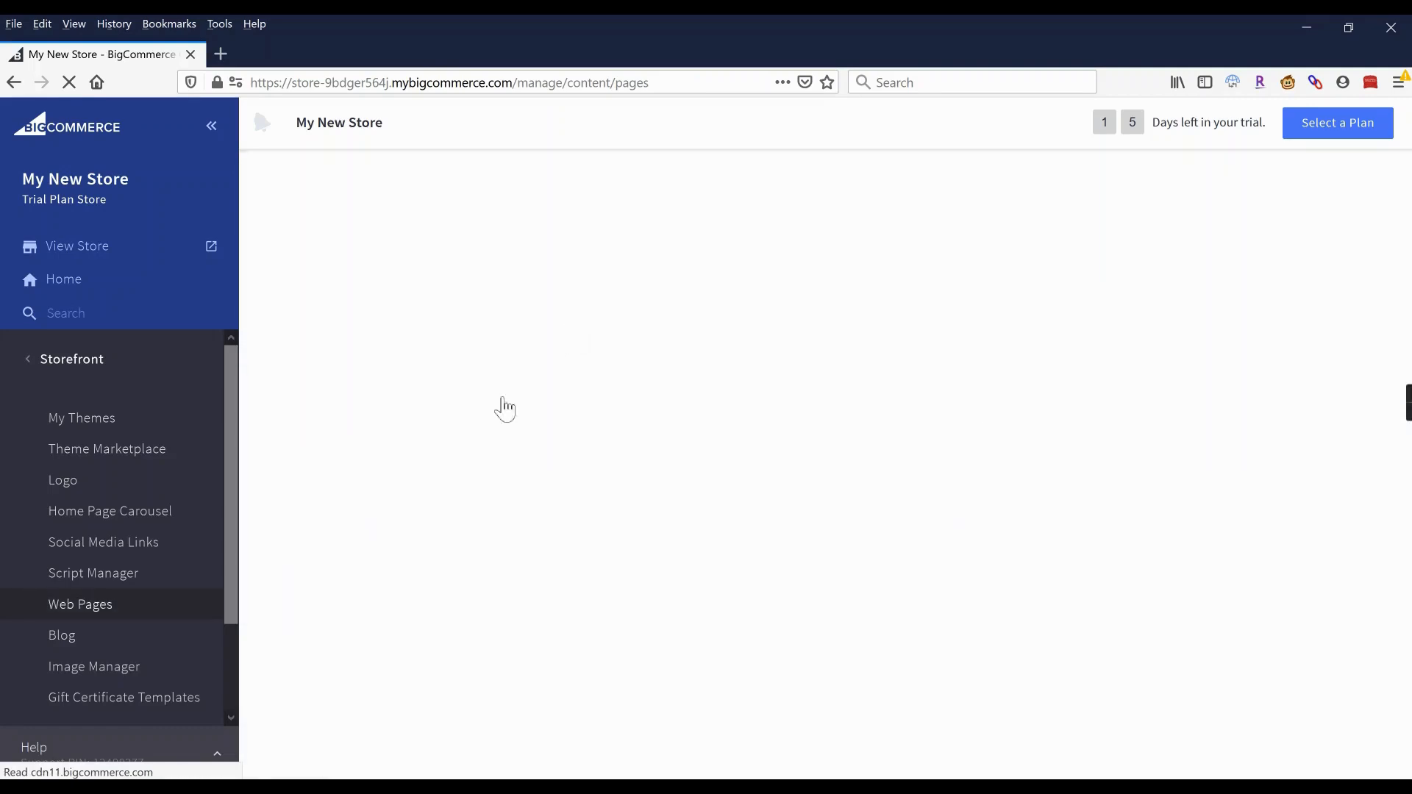
Create and save a 'Privacy Policy' web page with the URL /privacy-policy/.
{"action": "left_click", "coordinate": [534, 606]}
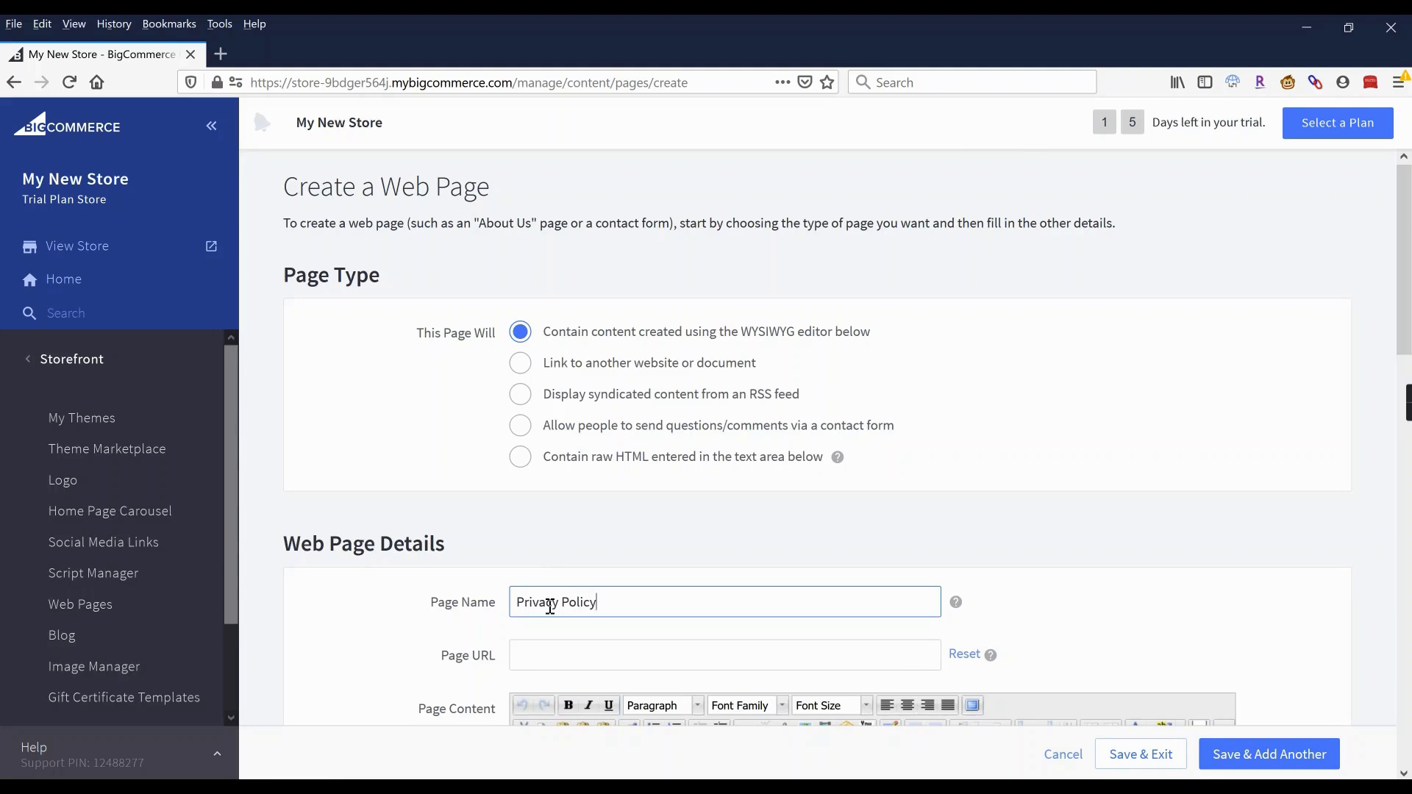
{"action": "left_click", "coordinate": [633, 541]}
{"action": "scroll", "coordinate": [620, 530], "scroll_direction": "down", "scroll_amount": 1}
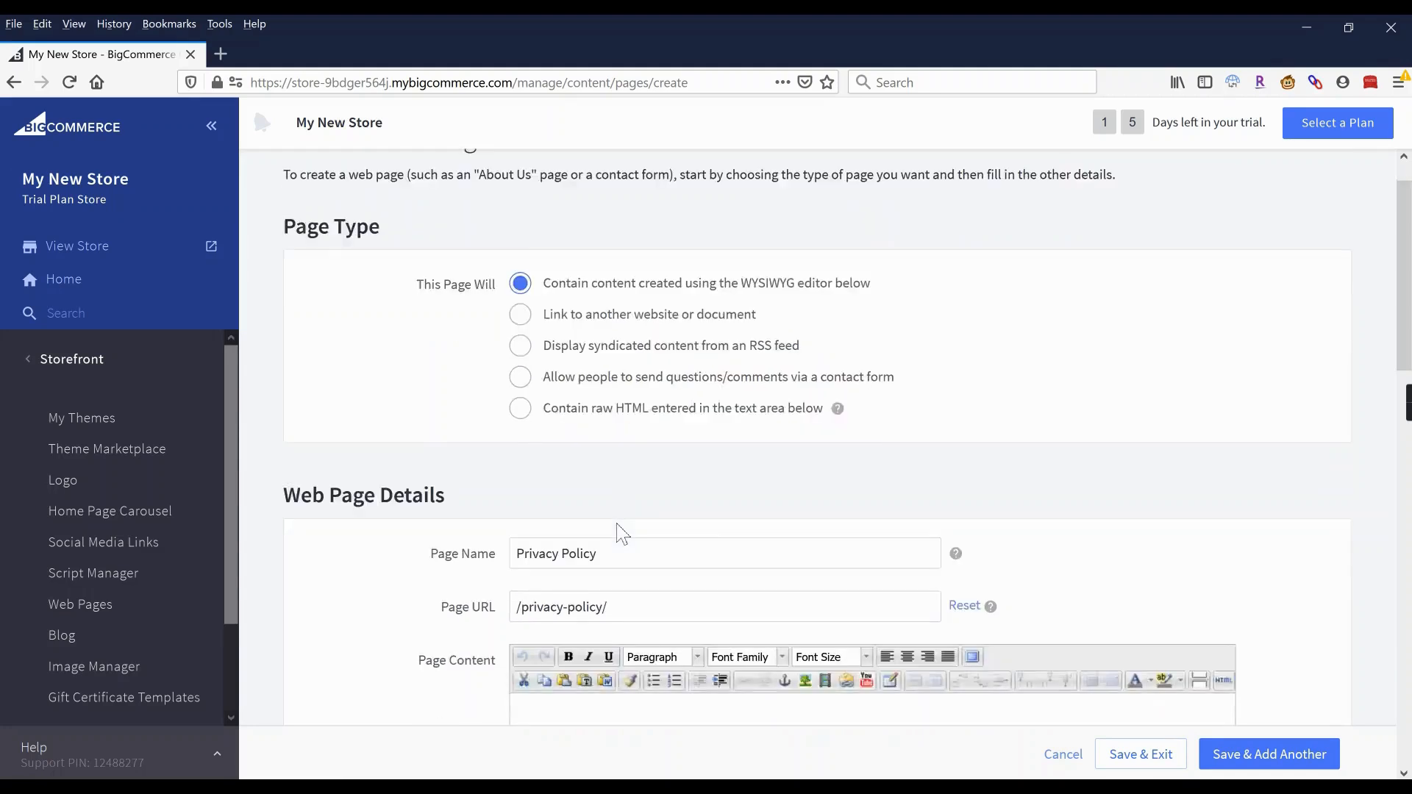
{"action": "scroll", "coordinate": [621, 533], "scroll_direction": "down", "scroll_amount": 2}
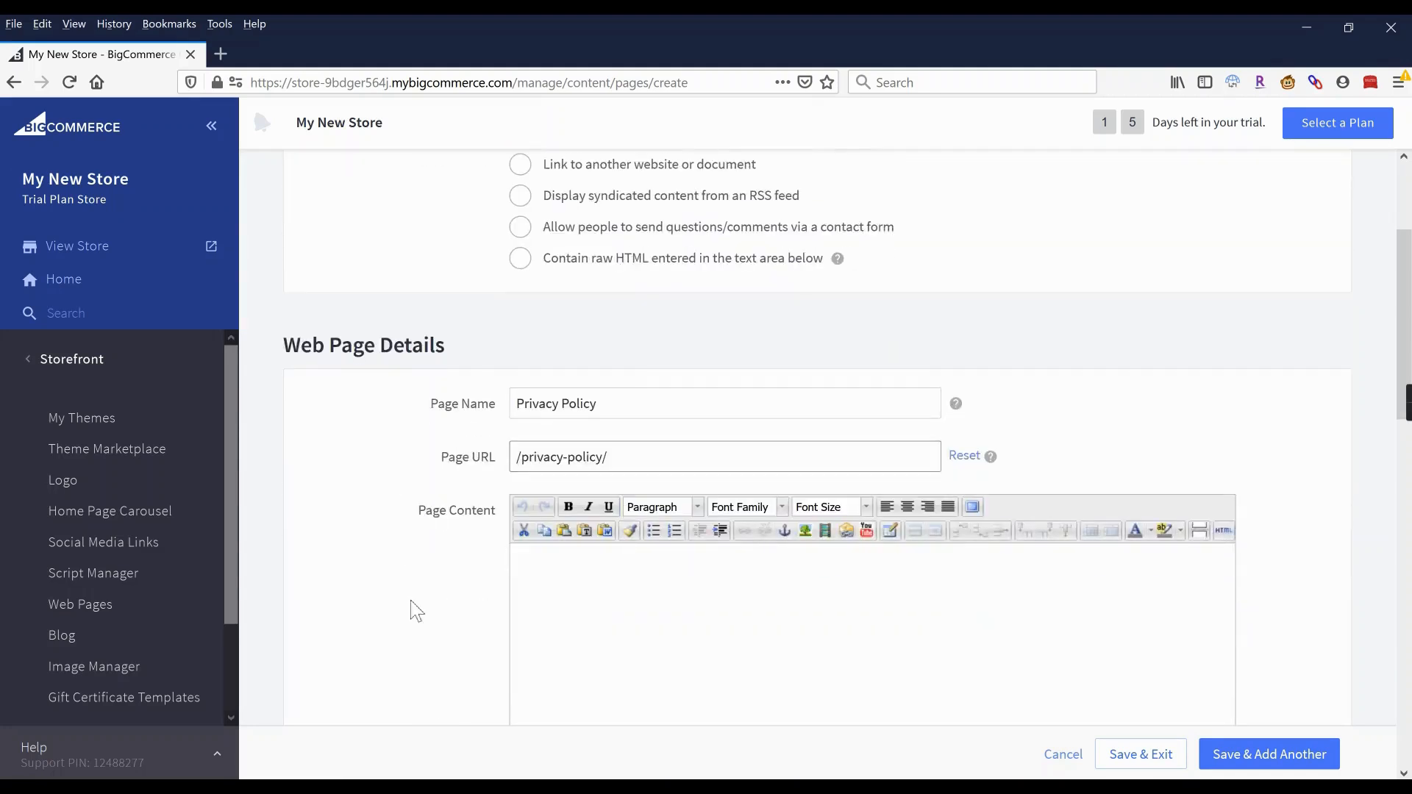
{"action": "scroll", "coordinate": [564, 596], "scroll_direction": "down", "scroll_amount": 1}
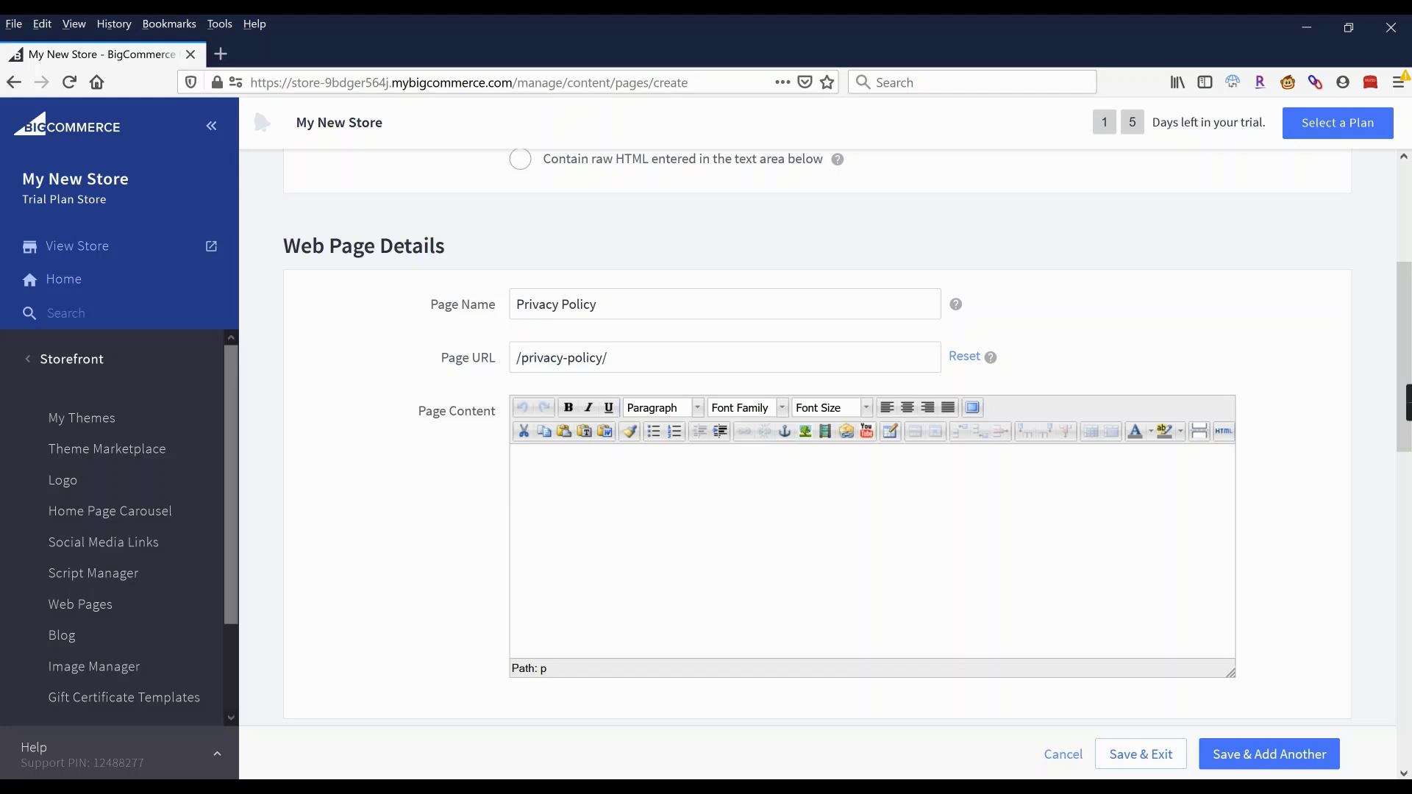
{"action": "left_click", "coordinate": [1141, 753]}
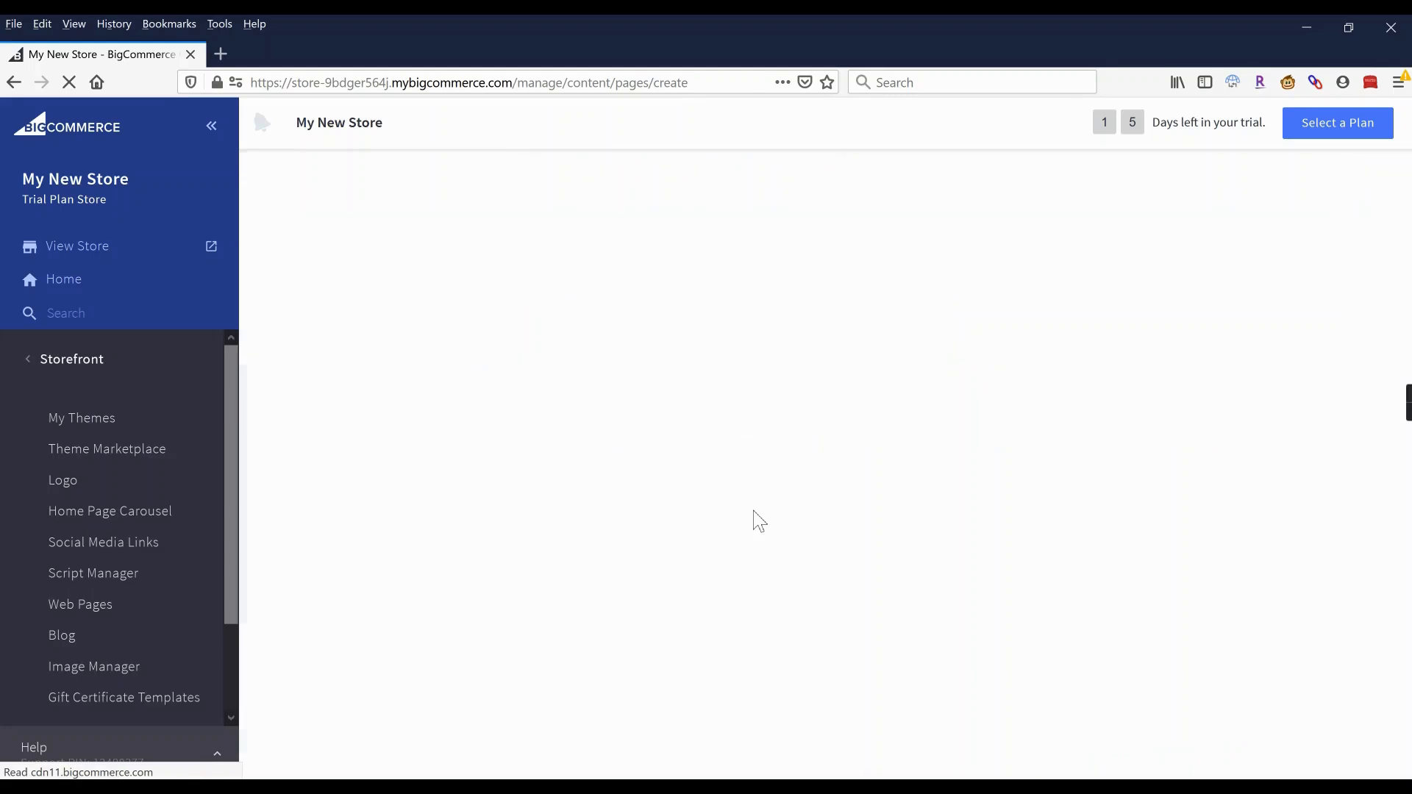
Move the Shipping & Returns and Contact Us pages above Privacy Policy.
{"action": "scroll", "coordinate": [476, 463], "scroll_direction": "down", "scroll_amount": 2}
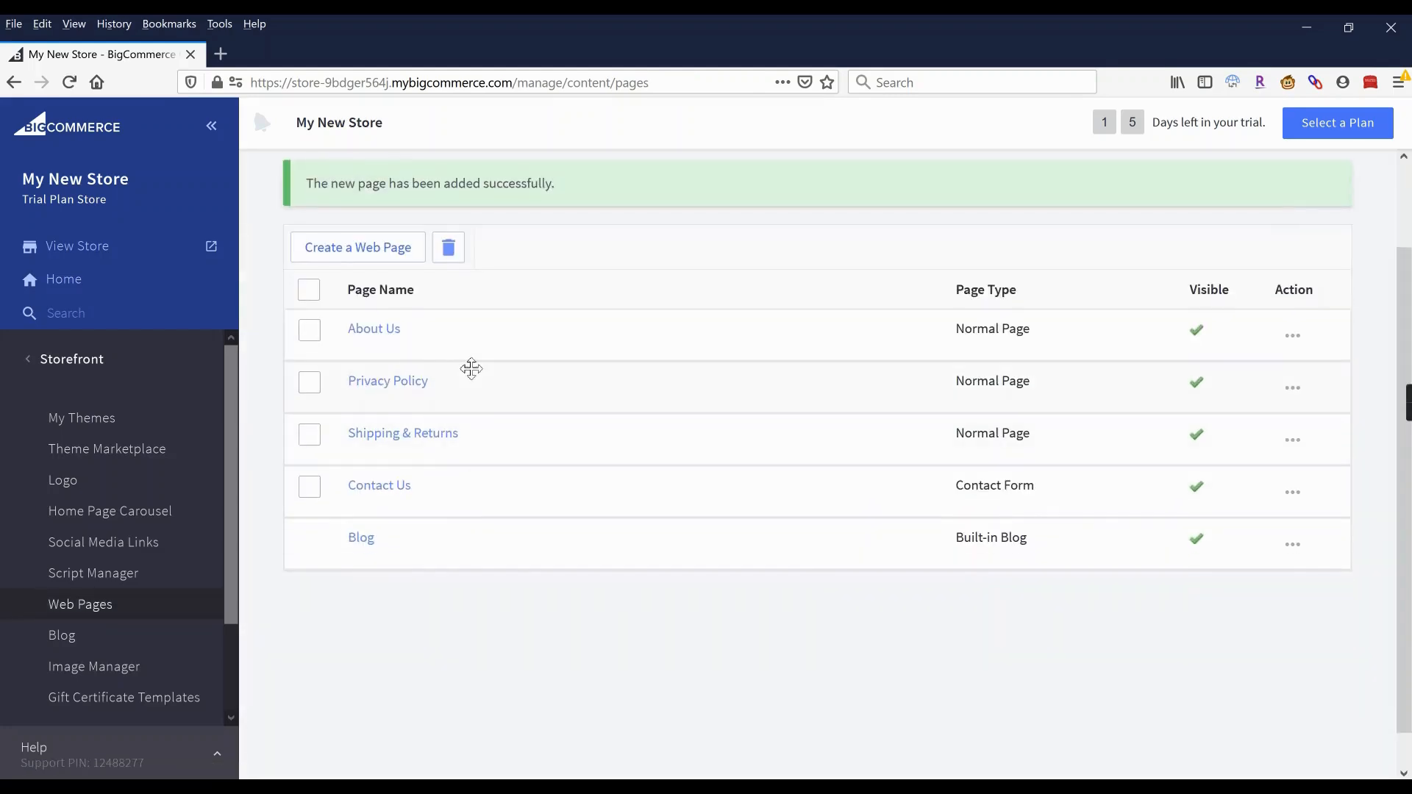
{"action": "left_click_drag", "start_coordinate": [504, 444], "coordinate": [496, 388]}
{"action": "left_click_drag", "start_coordinate": [482, 551], "coordinate": [476, 503]}
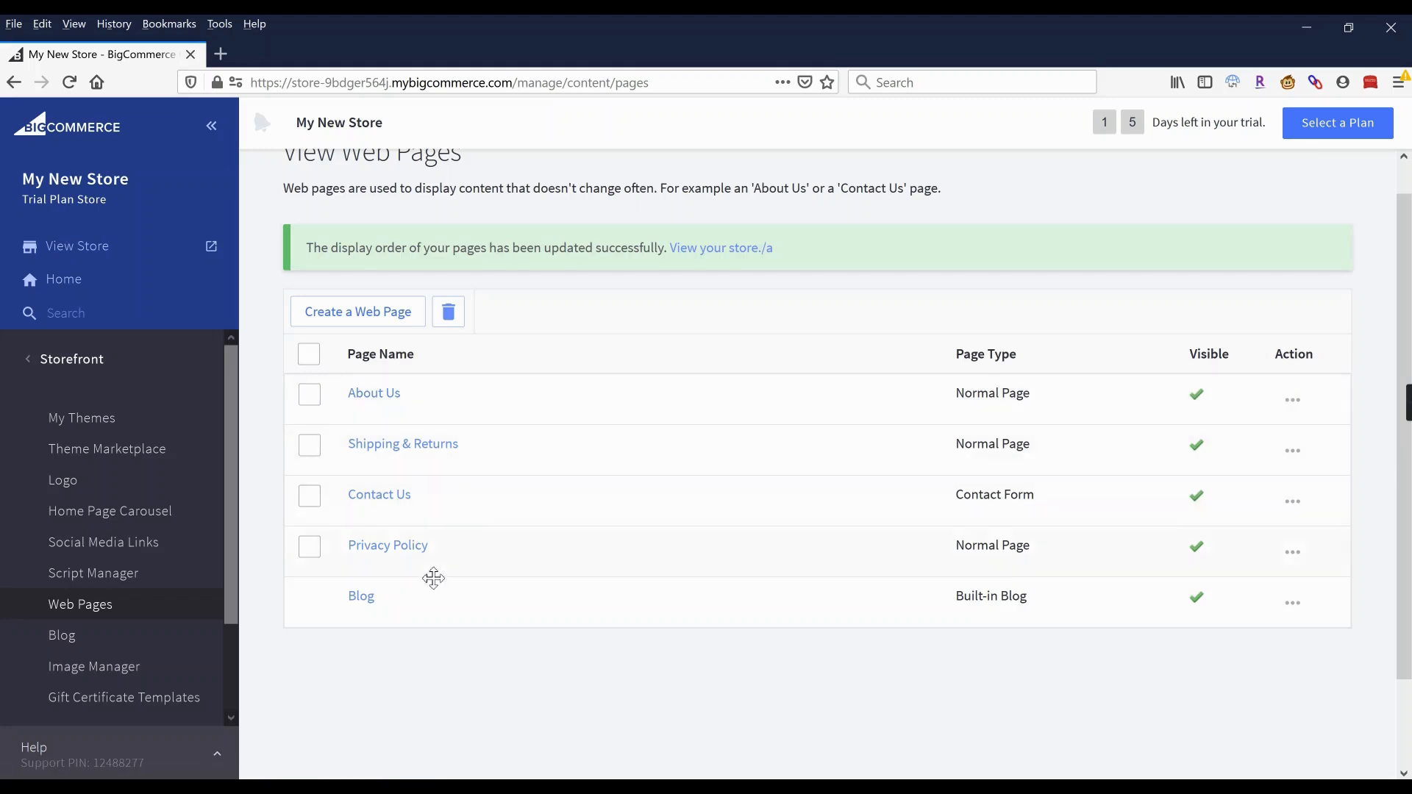
On the Blog page, toggle Blog Visibility off and back on and check the first post's actions.
{"action": "left_click", "coordinate": [365, 602]}
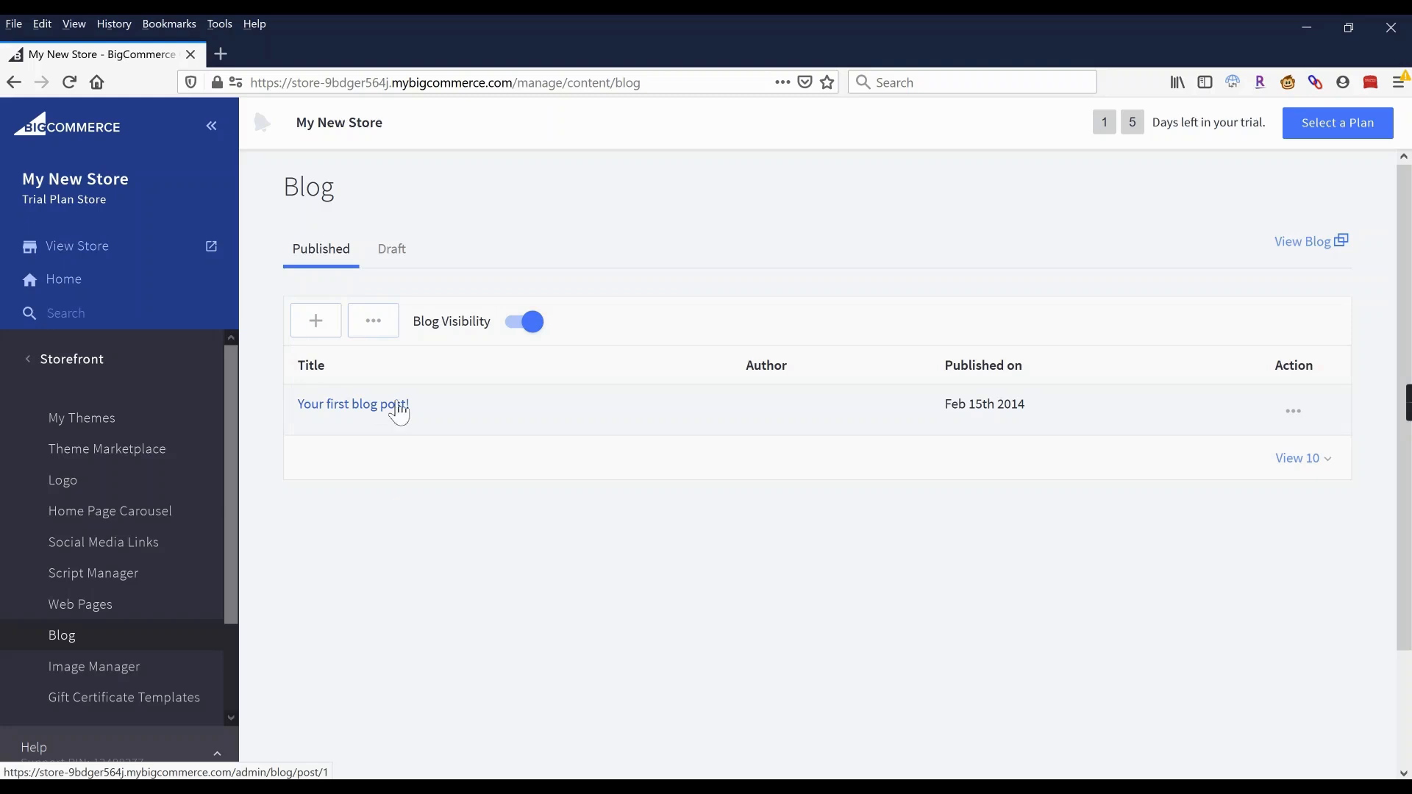
{"action": "left_click", "coordinate": [514, 328]}
{"action": "left_click", "coordinate": [507, 330]}
{"action": "left_click", "coordinate": [1295, 416]}
{"action": "left_click", "coordinate": [1213, 315]}
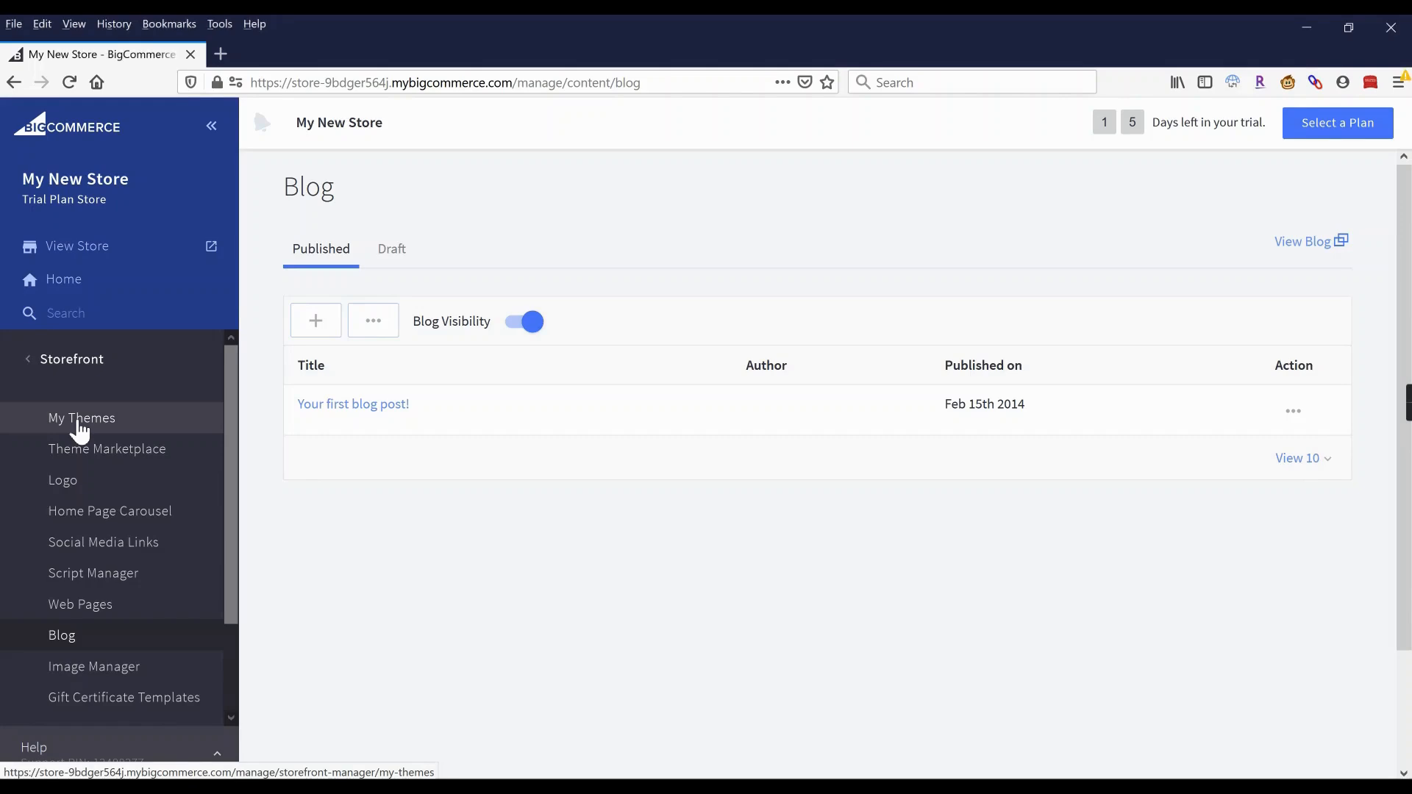
{"action": "left_click", "coordinate": [81, 430]}
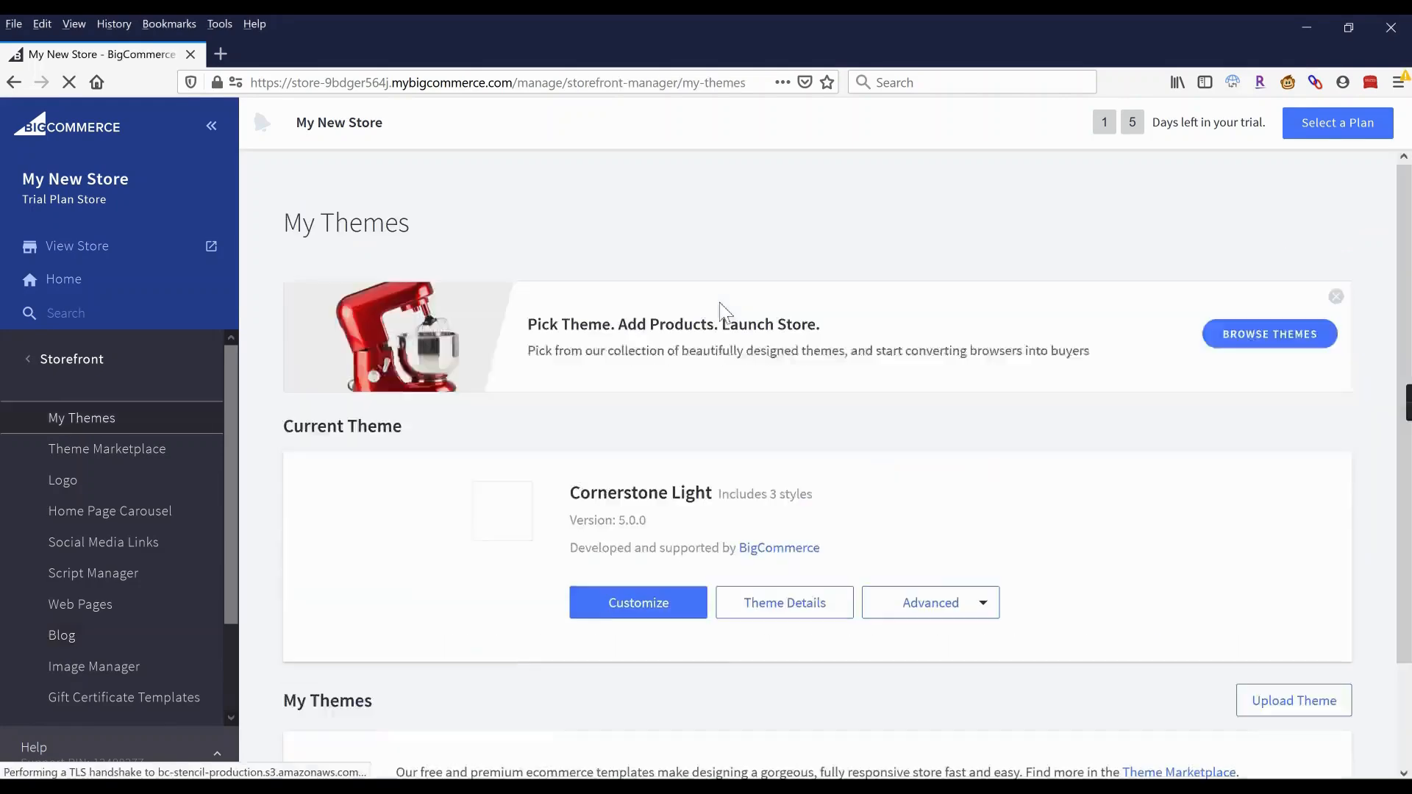
Dismiss the theme promotion banner on My Themes and open the live storefront.
{"action": "left_click", "coordinate": [1336, 297]}
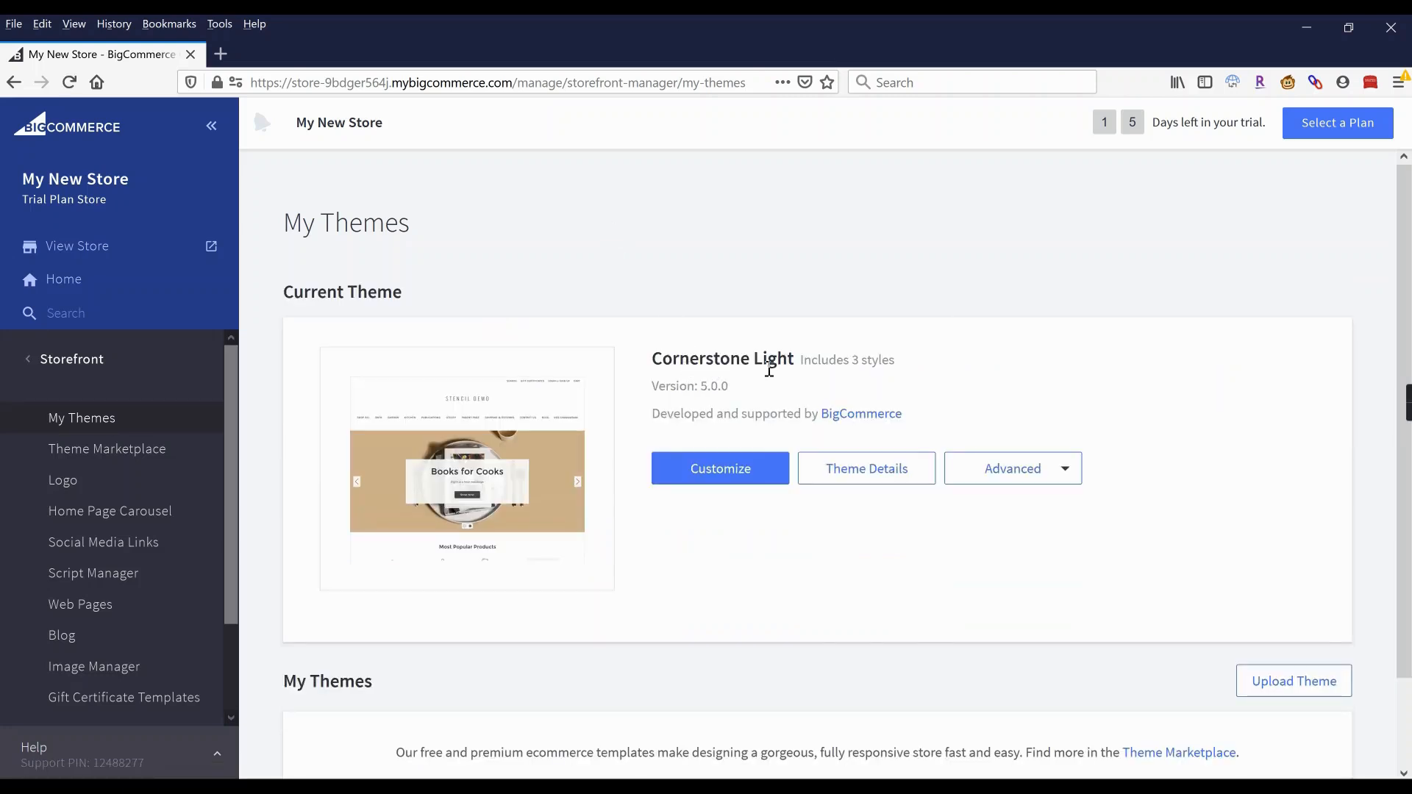
{"action": "left_click", "coordinate": [709, 493]}
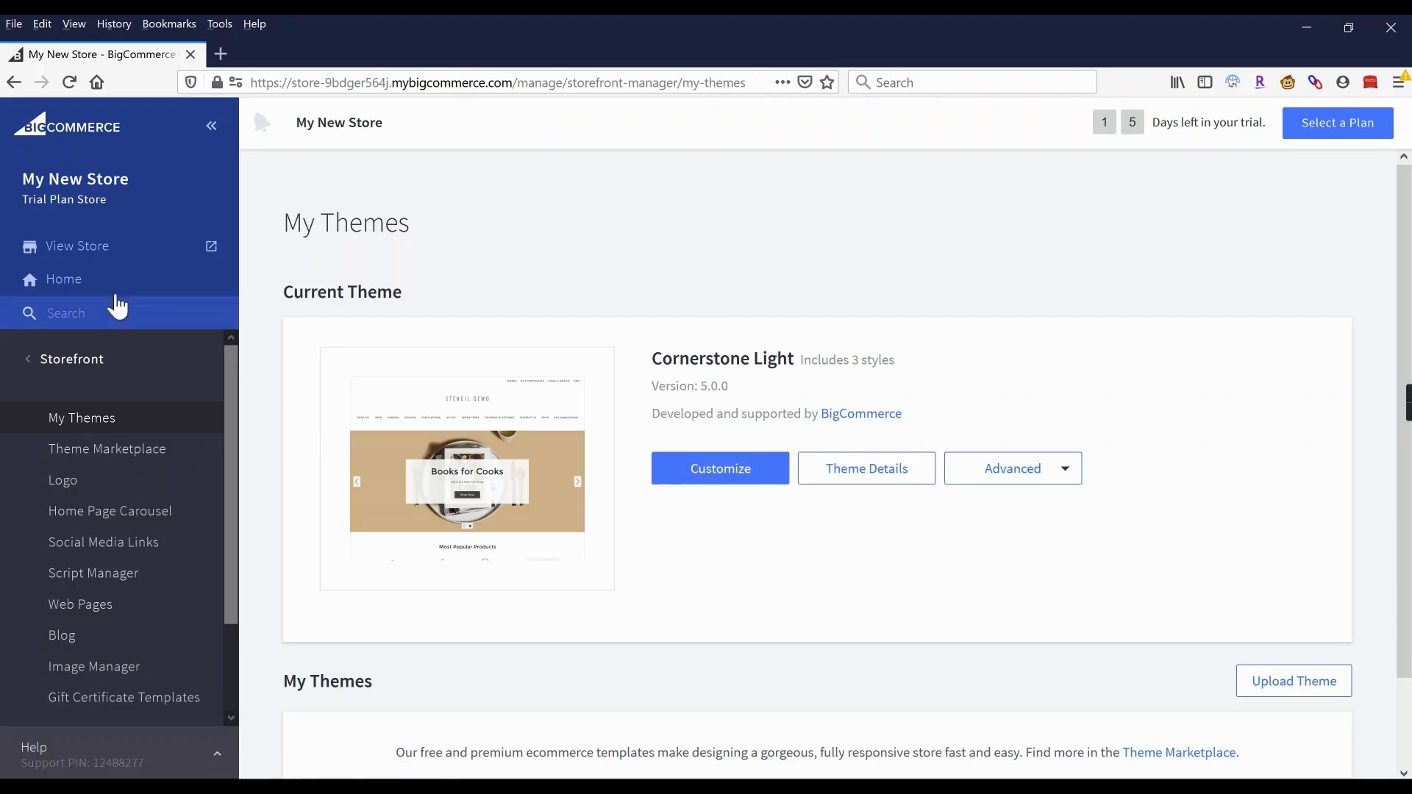
{"action": "left_click", "coordinate": [90, 250]}
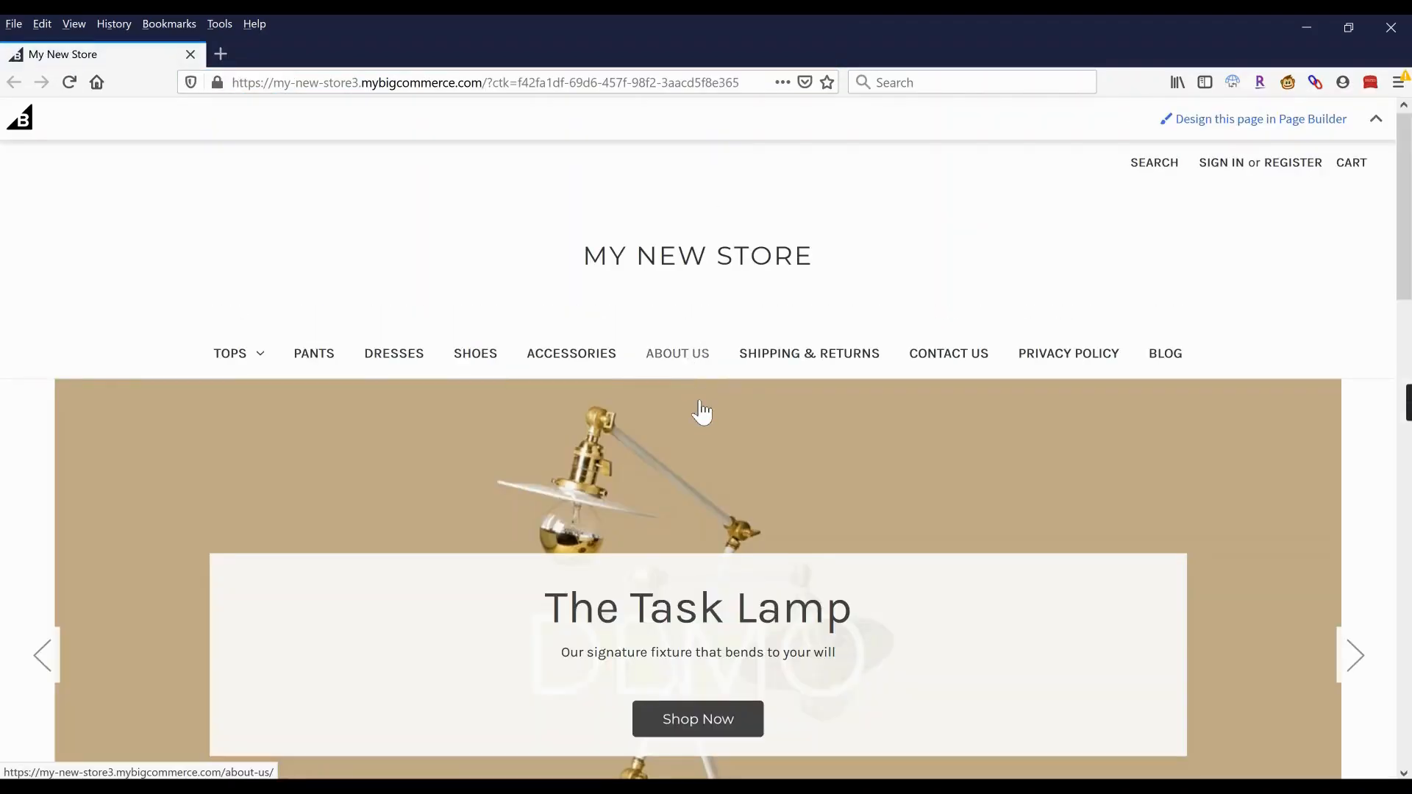
Scroll the storefront home page down to the footer and back up.
{"action": "scroll", "coordinate": [699, 412], "scroll_direction": "down", "scroll_amount": 10}
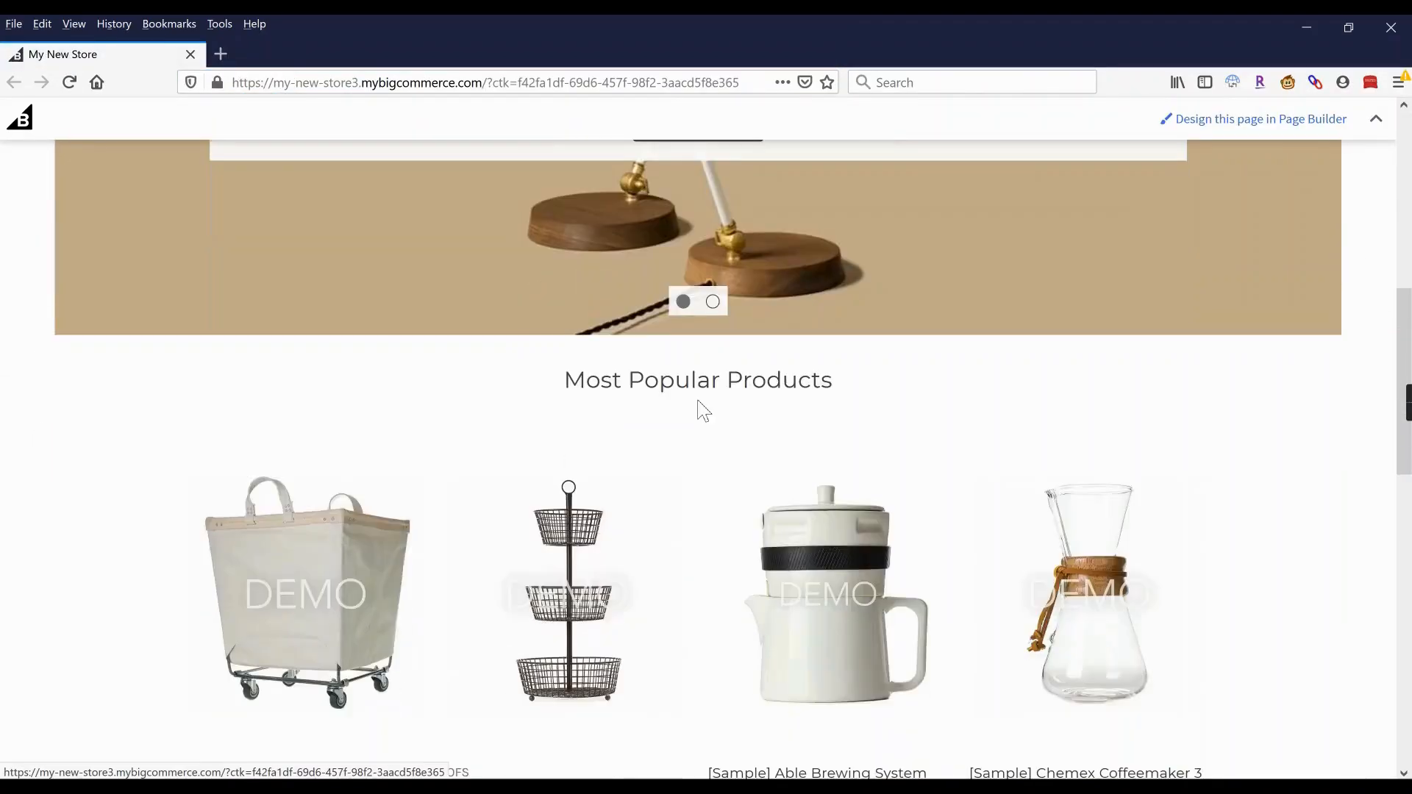
{"action": "scroll", "coordinate": [700, 409], "scroll_direction": "down", "scroll_amount": 12}
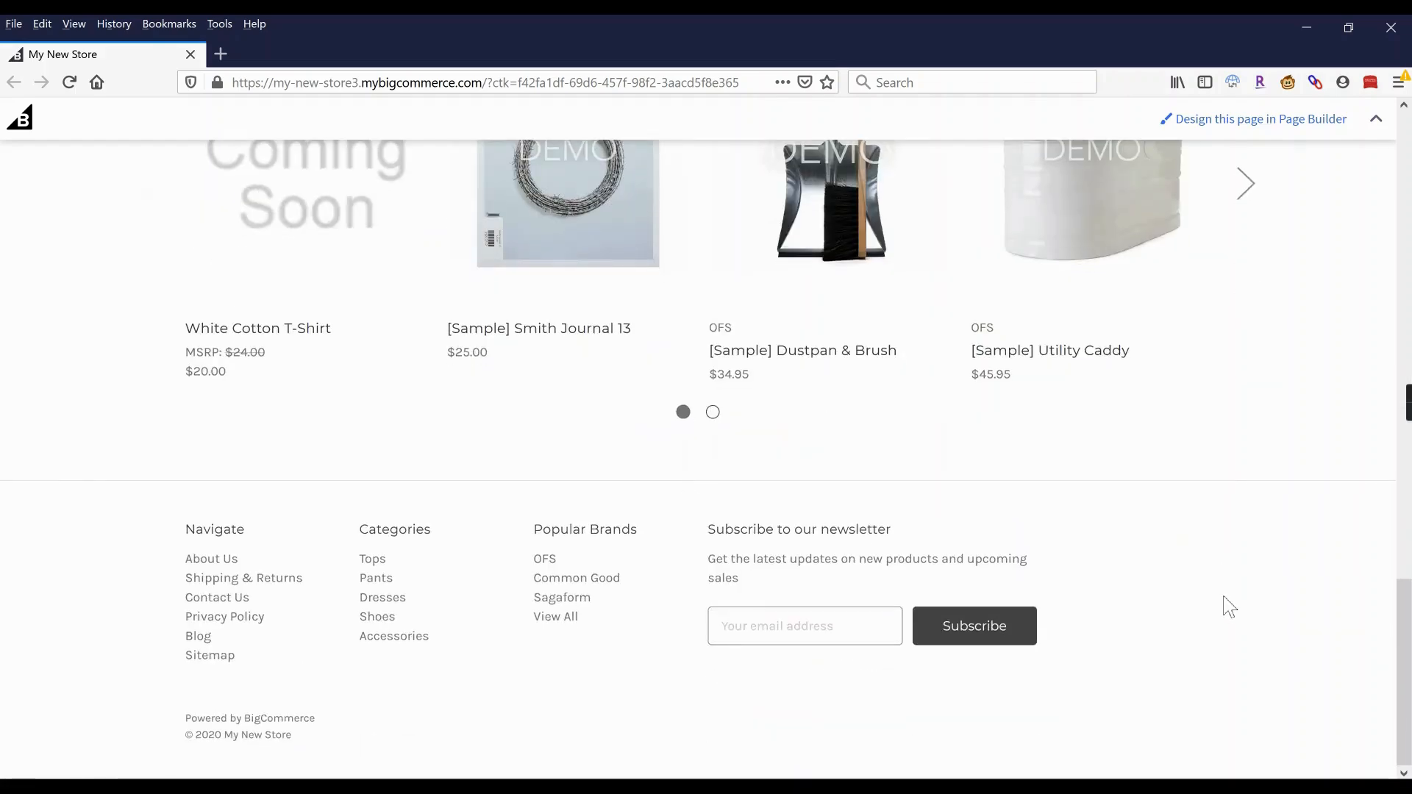
{"action": "scroll", "coordinate": [1229, 608], "scroll_direction": "up", "scroll_amount": 20}
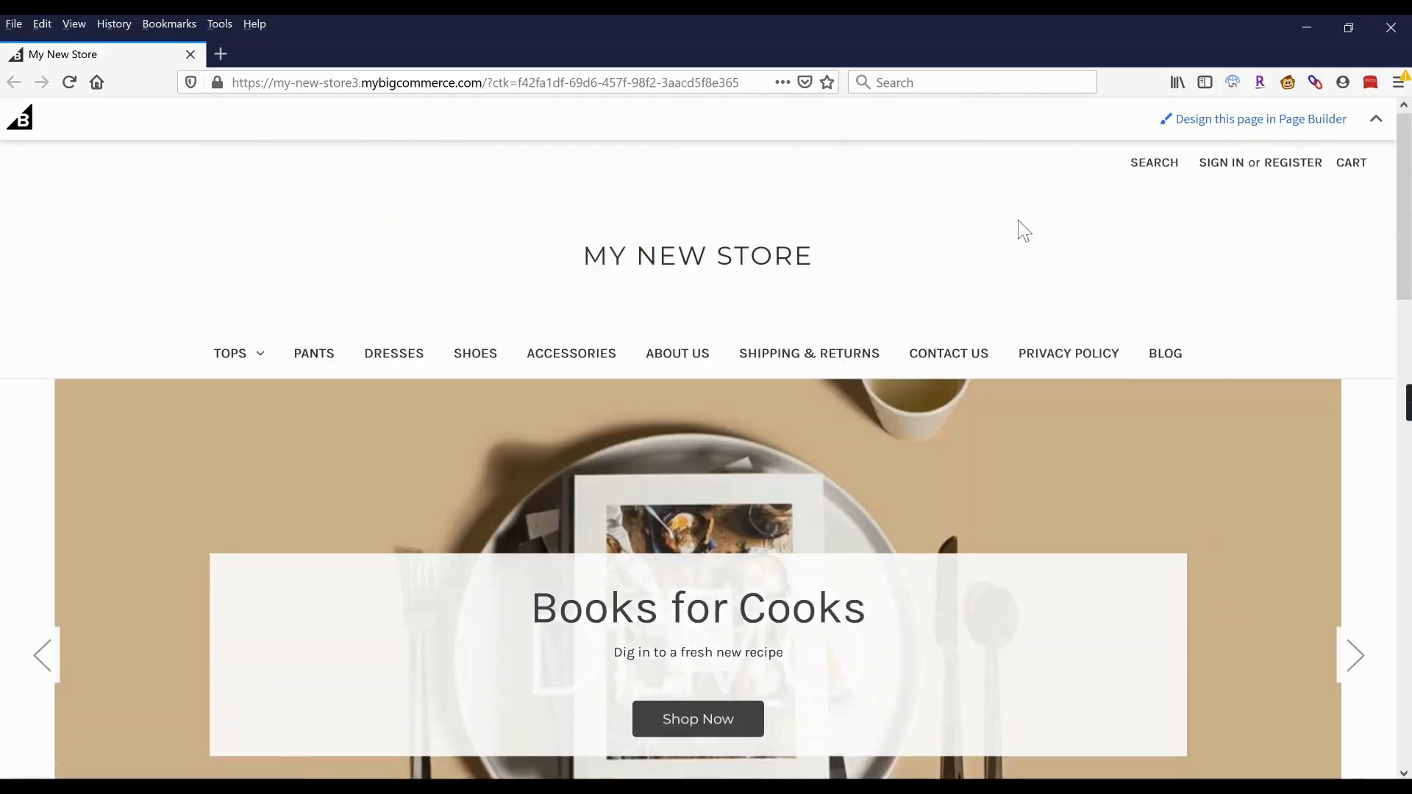
Close the storefront and go to the Theme Marketplace from the Storefront menu.
{"action": "left_click", "coordinate": [1391, 27]}
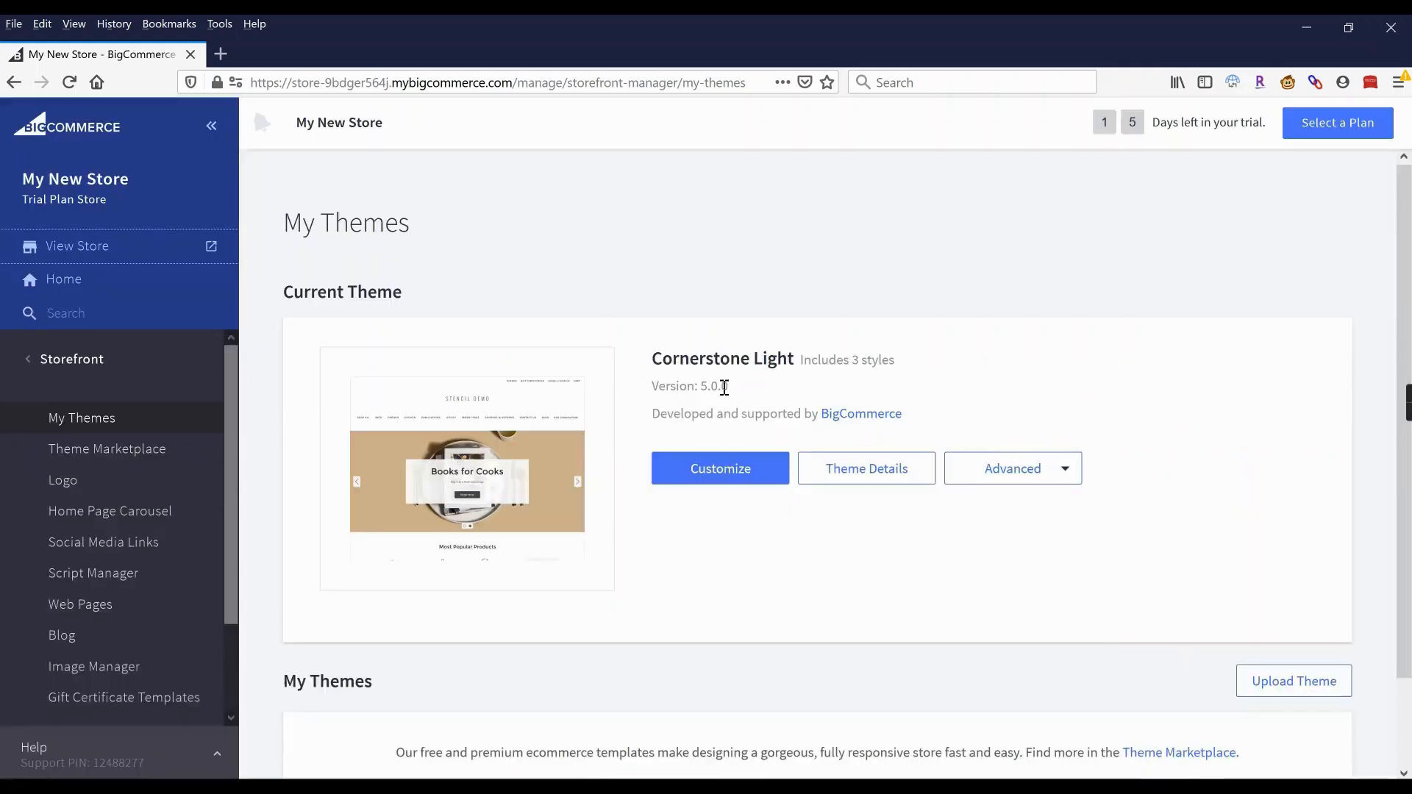
{"action": "scroll", "coordinate": [730, 395], "scroll_direction": "down", "scroll_amount": 3}
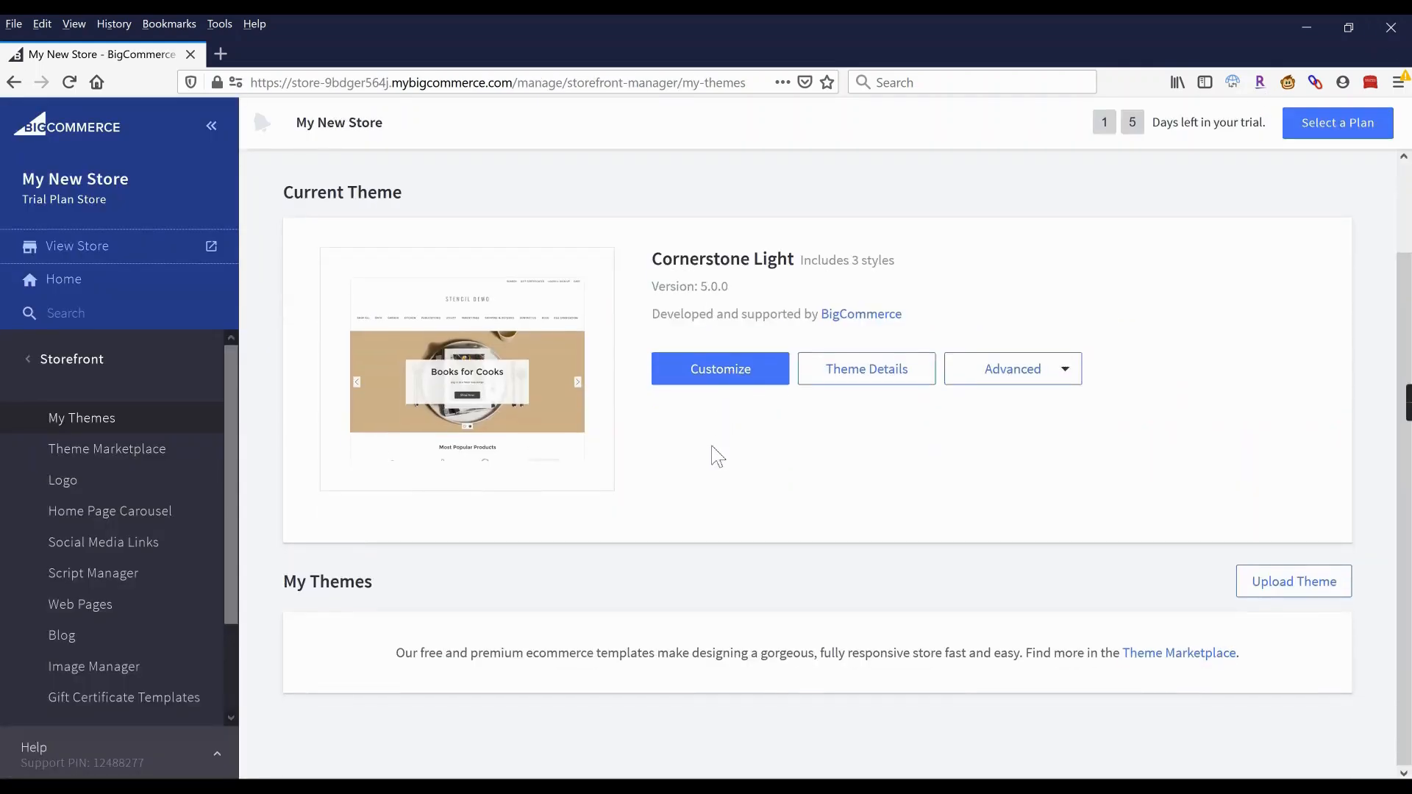
{"action": "left_click", "coordinate": [105, 450]}
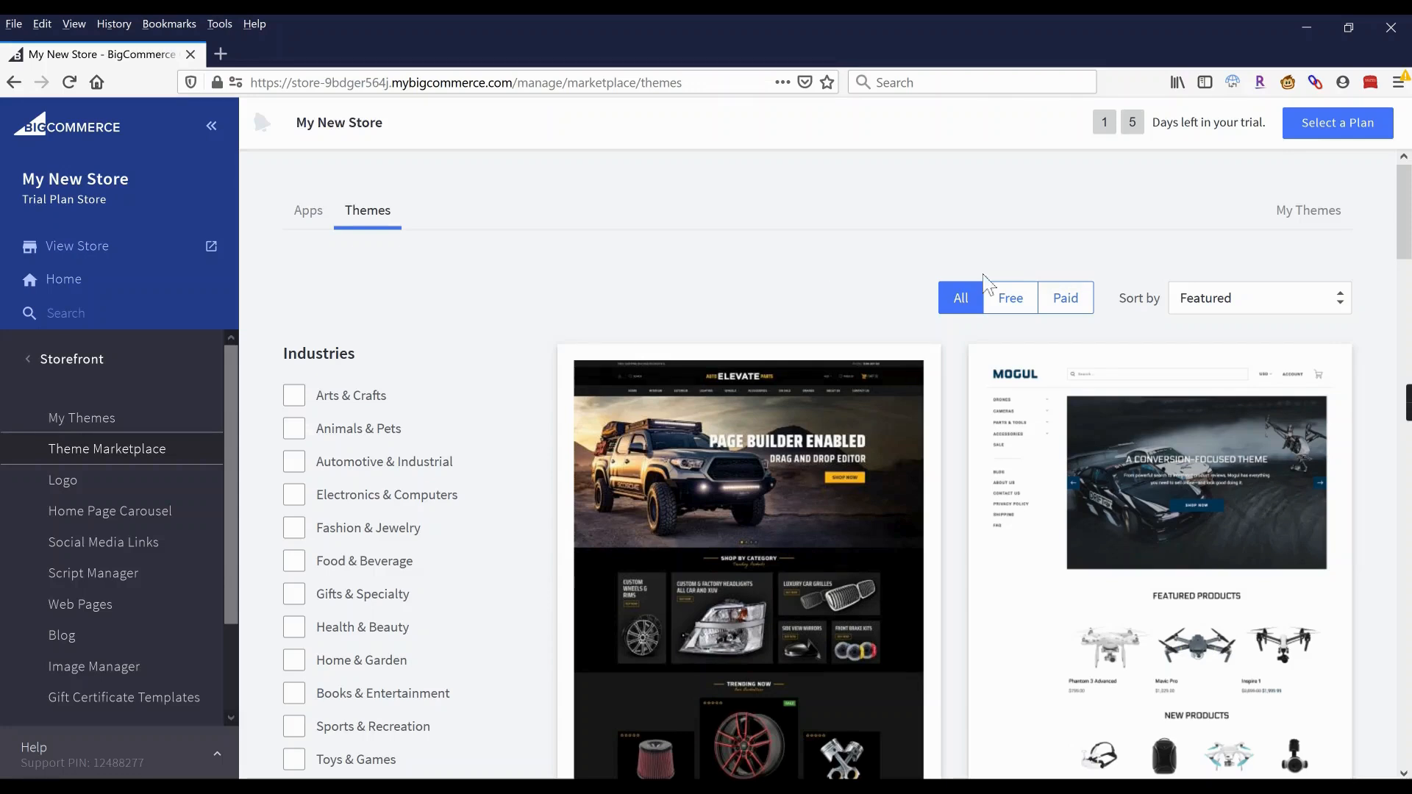
{"action": "left_click", "coordinate": [1014, 294]}
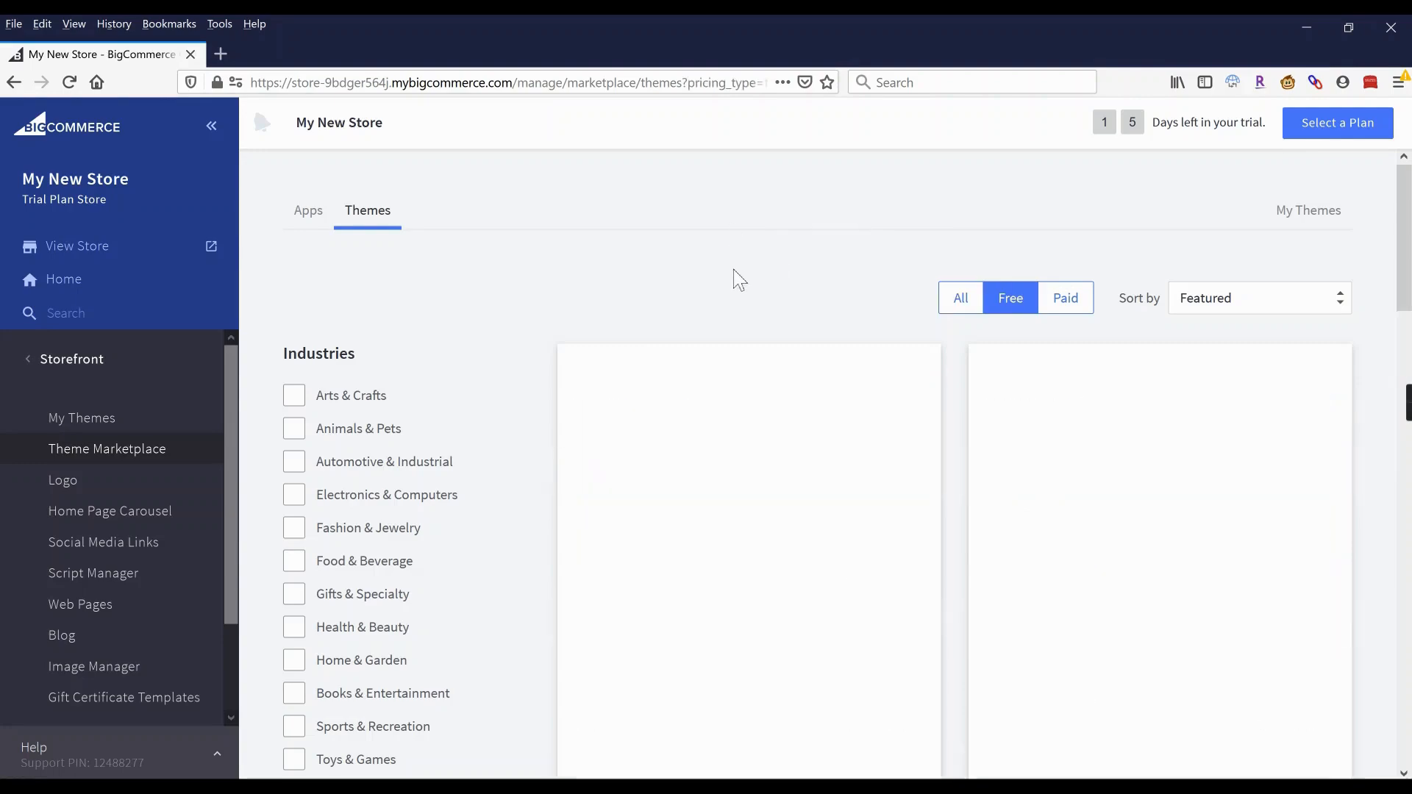
{"action": "scroll", "coordinate": [735, 278], "scroll_direction": "down", "scroll_amount": 6}
{"action": "scroll", "coordinate": [738, 280], "scroll_direction": "down", "scroll_amount": 8}
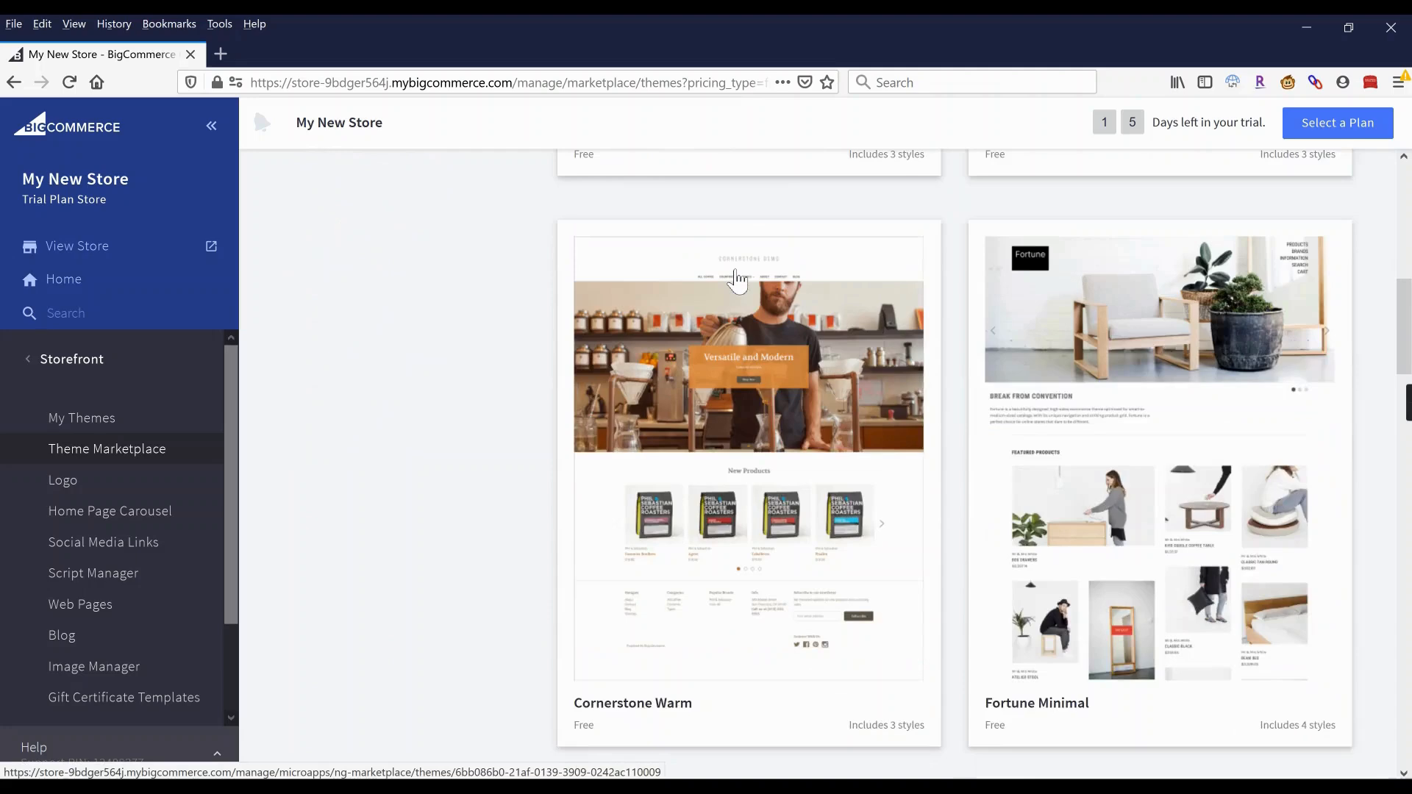
{"action": "scroll", "coordinate": [738, 280], "scroll_direction": "down", "scroll_amount": 9}
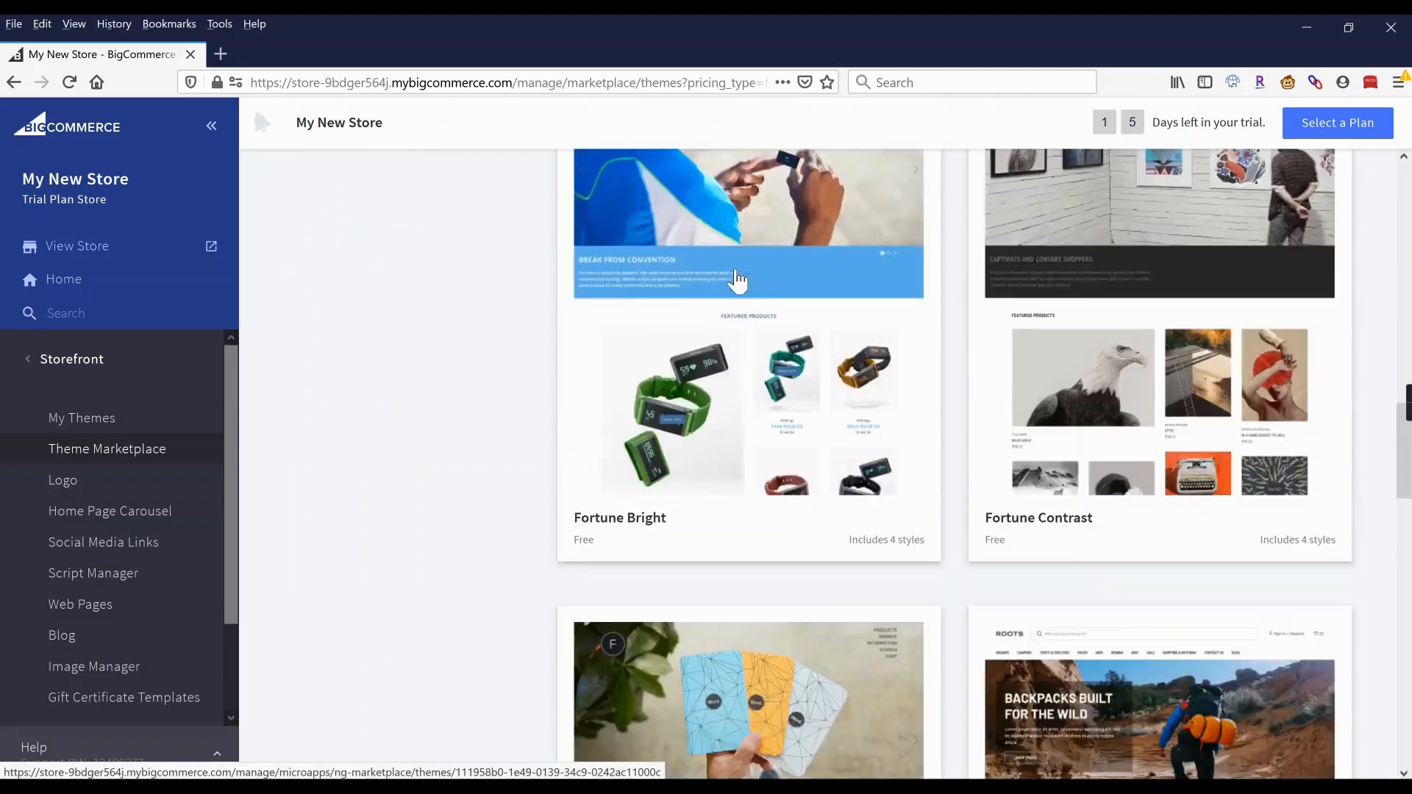
{"action": "scroll", "coordinate": [735, 295], "scroll_direction": "up", "scroll_amount": 2}
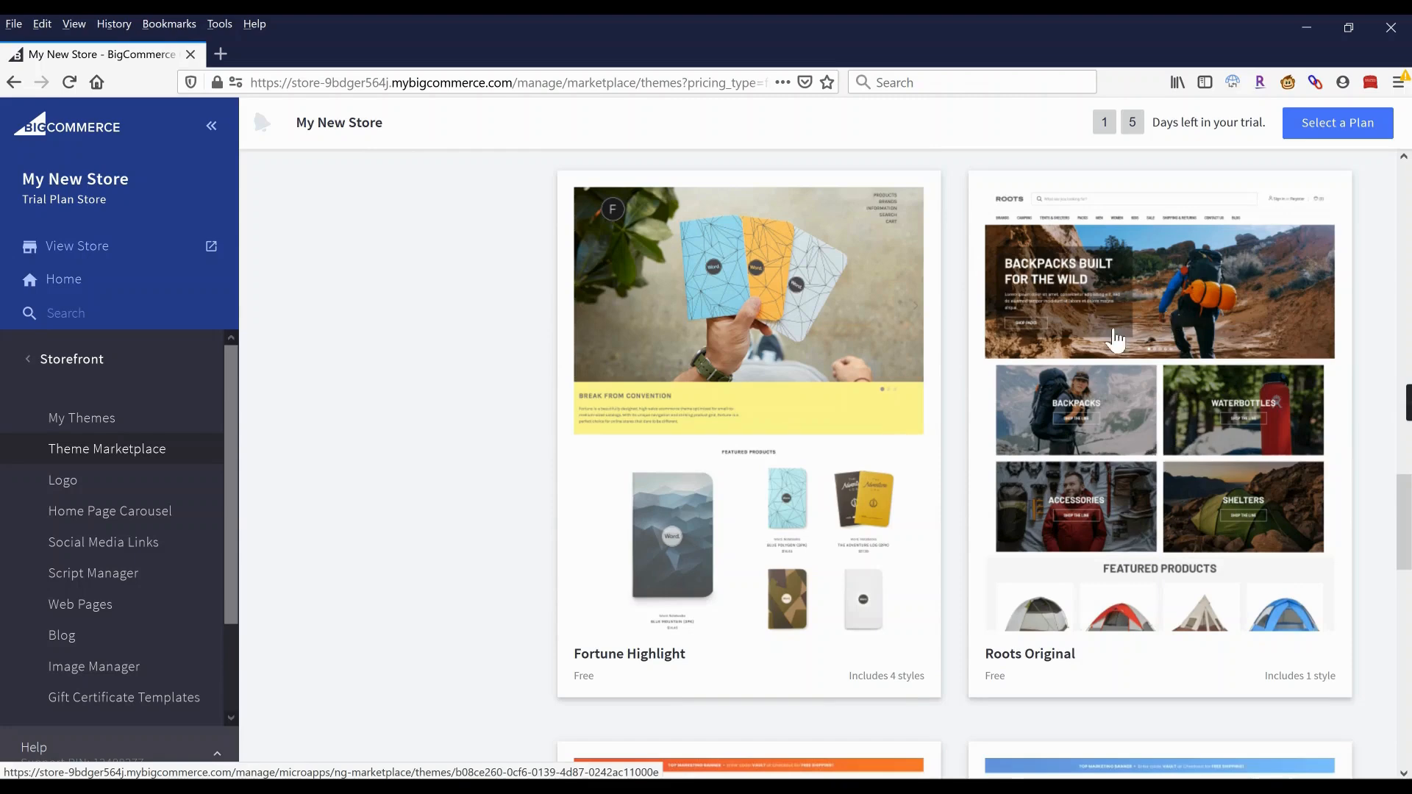
{"action": "scroll", "coordinate": [1112, 338], "scroll_direction": "down", "scroll_amount": 4}
{"action": "scroll", "coordinate": [1116, 341], "scroll_direction": "down", "scroll_amount": 3}
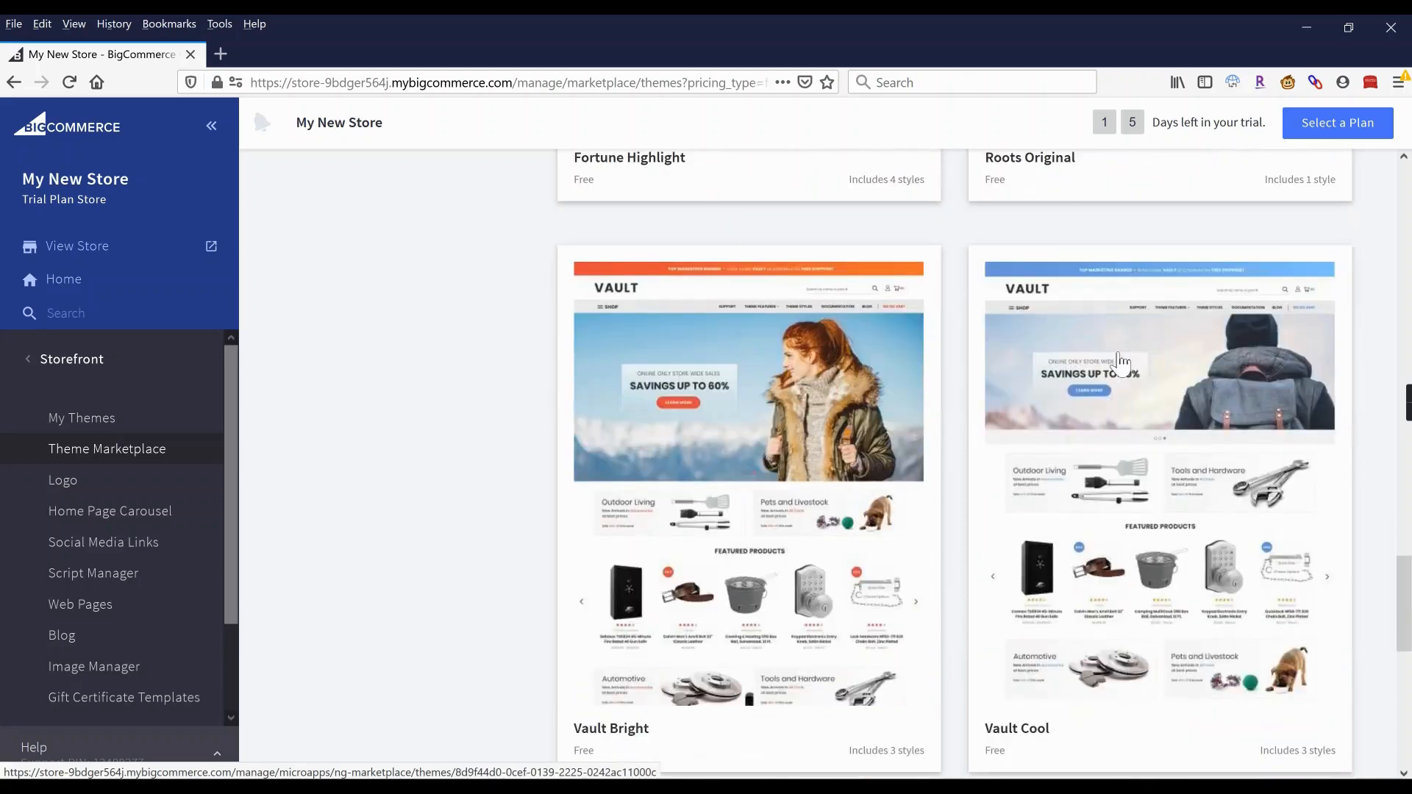
{"action": "scroll", "coordinate": [1118, 353], "scroll_direction": "down", "scroll_amount": 7}
{"action": "scroll", "coordinate": [1121, 368], "scroll_direction": "down", "scroll_amount": 3}
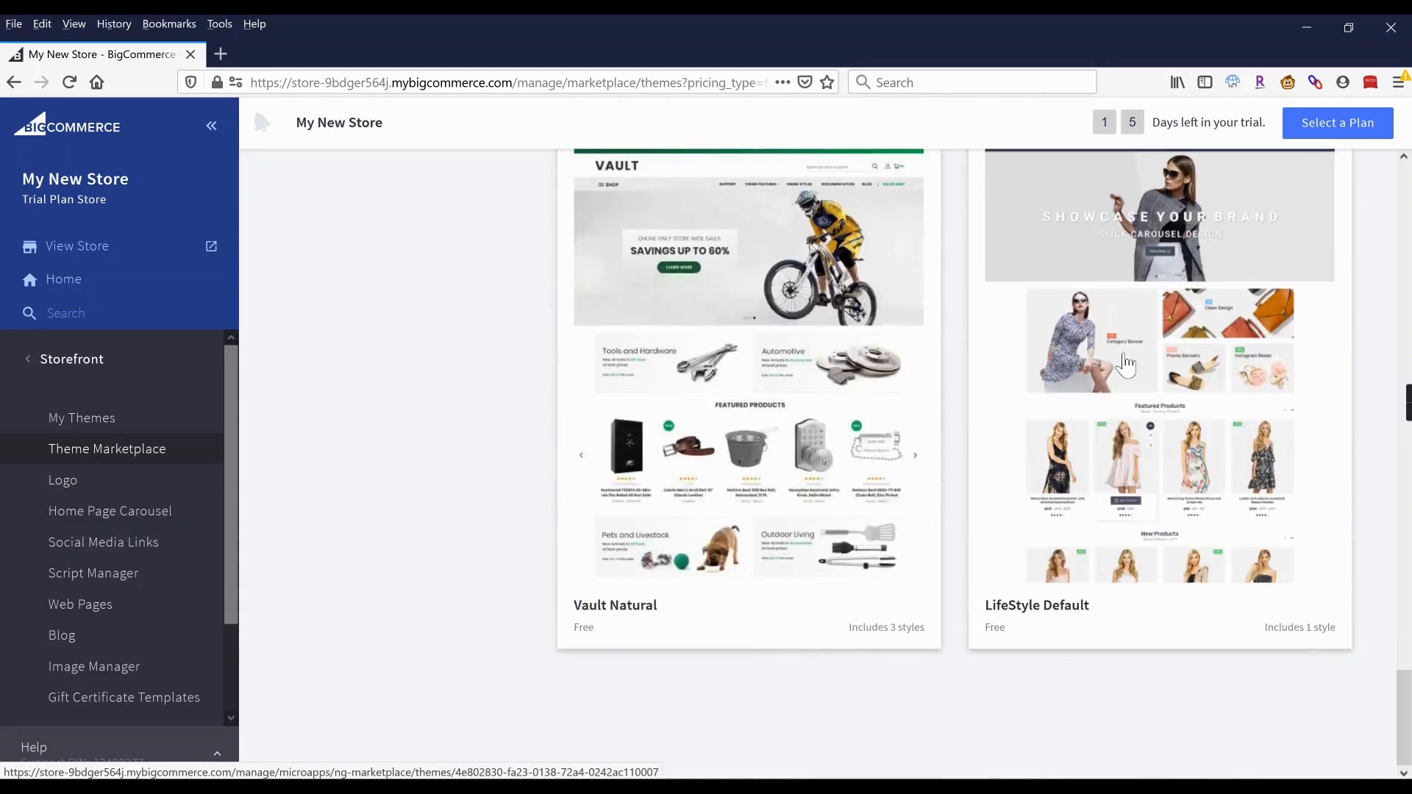
{"action": "scroll", "coordinate": [1144, 434], "scroll_direction": "up", "scroll_amount": 1}
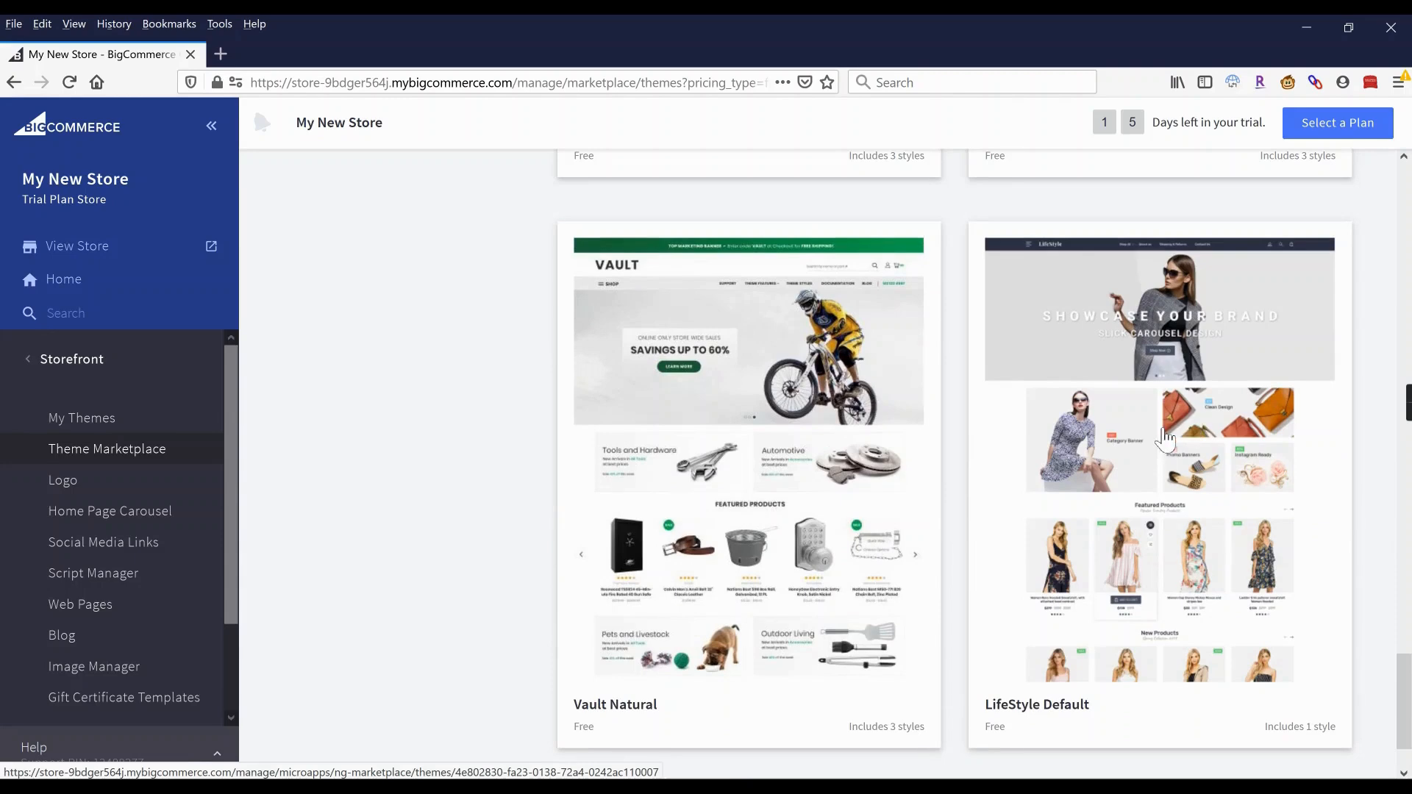
{"action": "scroll", "coordinate": [1156, 439], "scroll_direction": "up", "scroll_amount": 10}
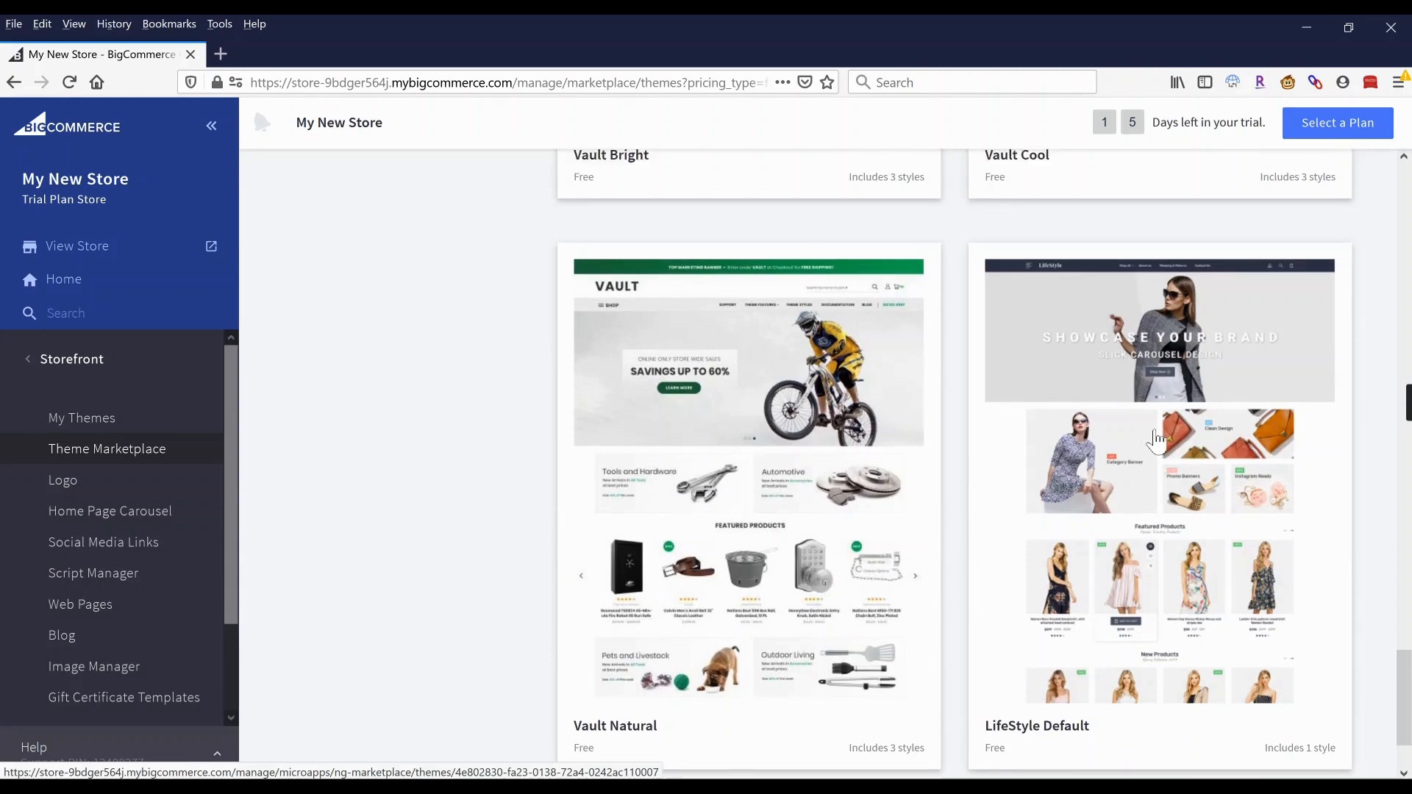
{"action": "scroll", "coordinate": [1156, 439], "scroll_direction": "up", "scroll_amount": 2}
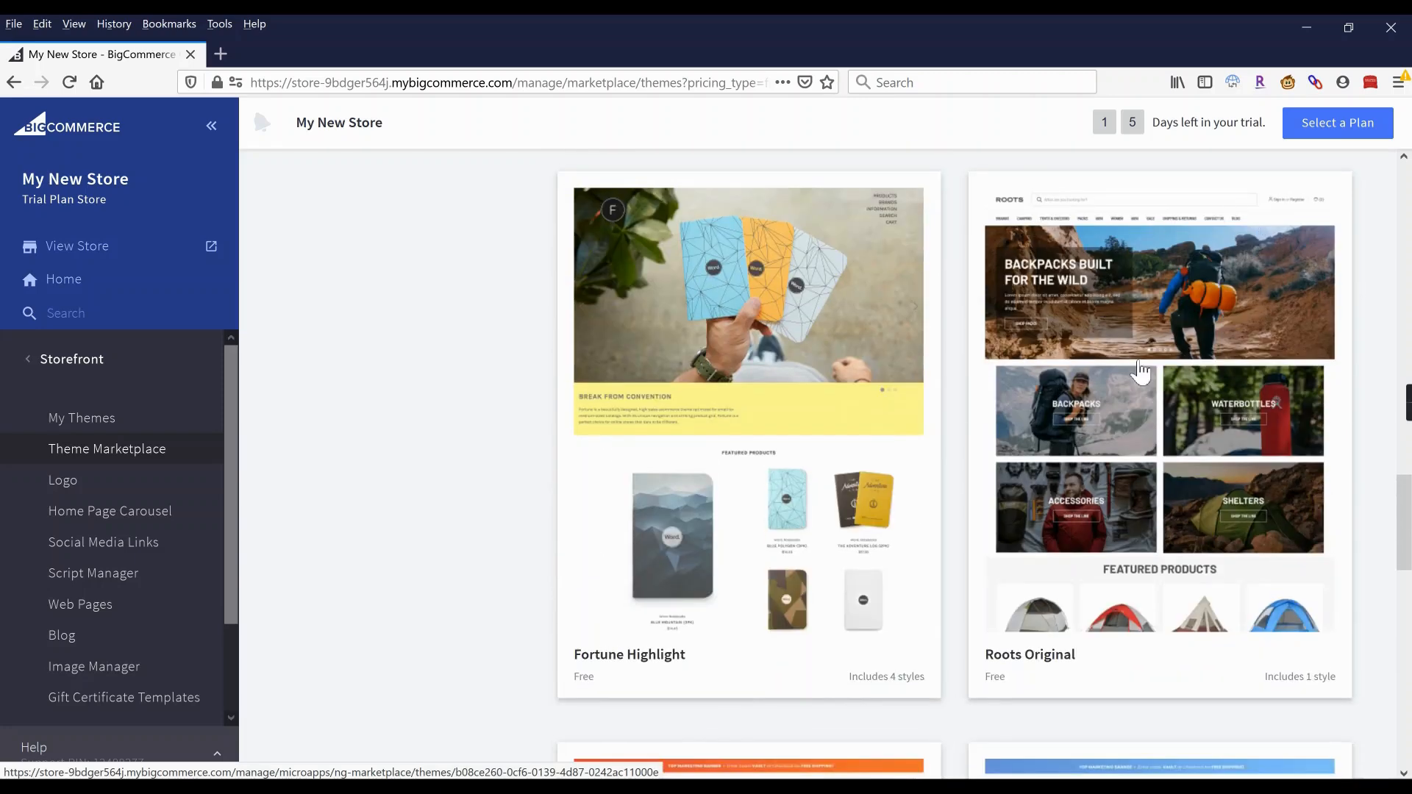
{"action": "scroll", "coordinate": [1137, 419], "scroll_direction": "down", "scroll_amount": 8}
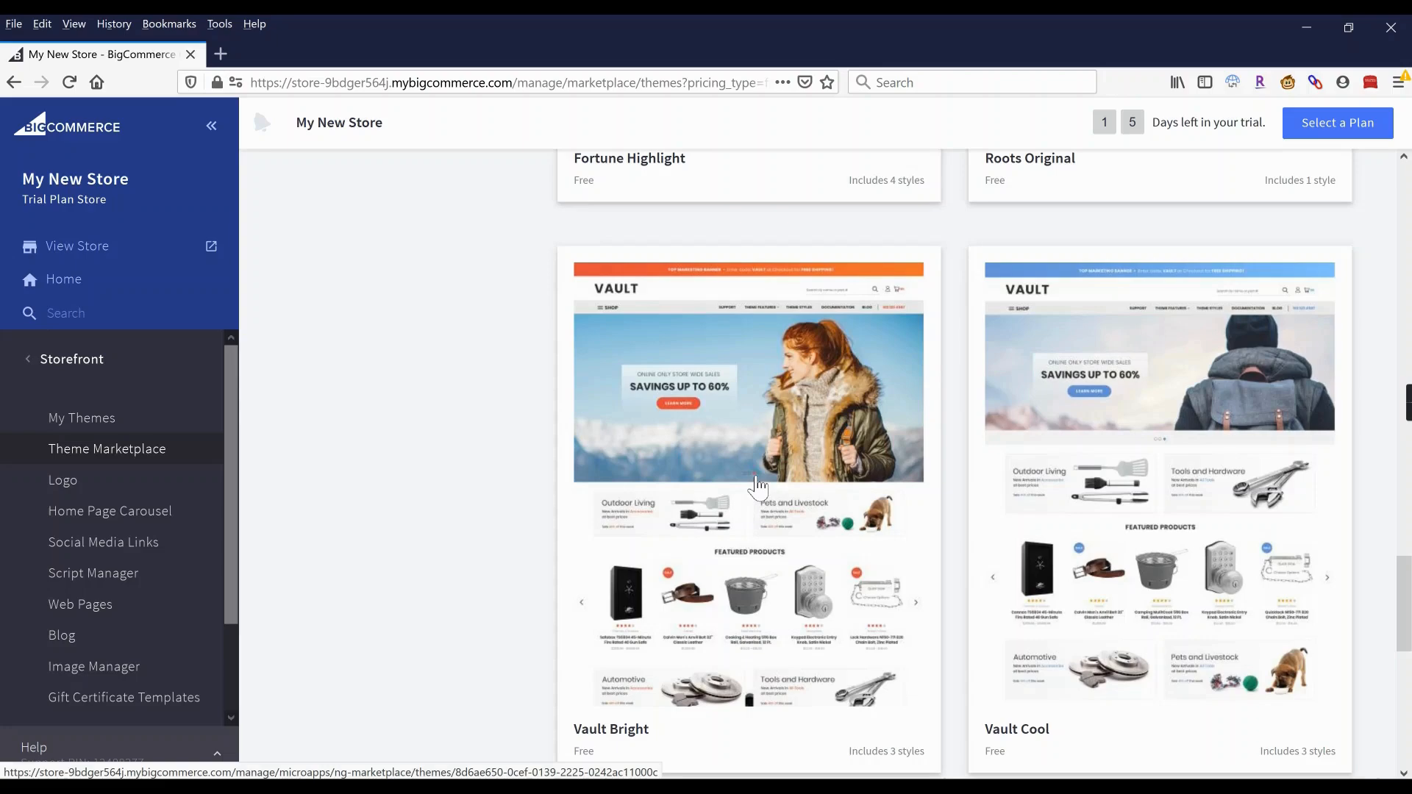
{"action": "scroll", "coordinate": [758, 486], "scroll_direction": "down", "scroll_amount": 5}
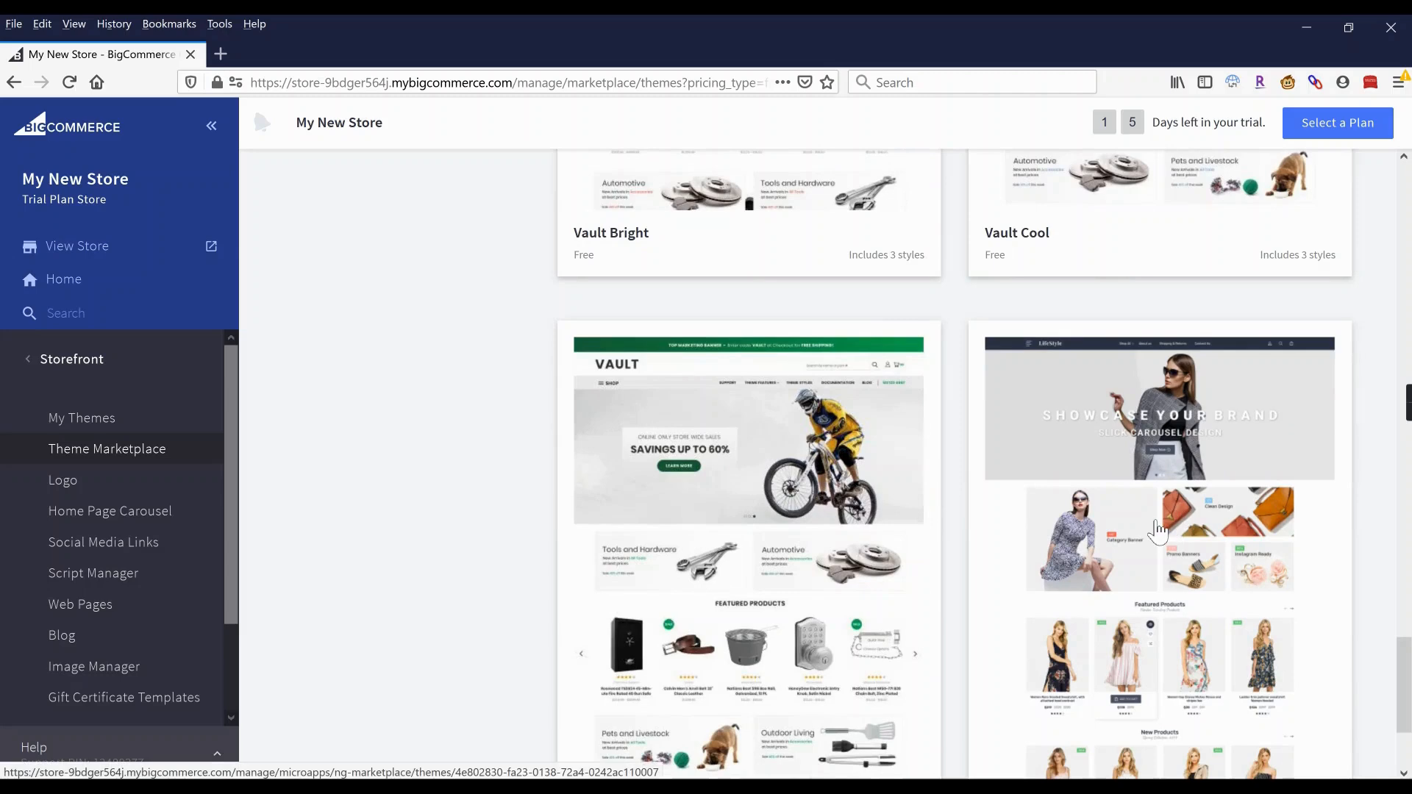
Add the free LifeStyle Default theme and apply it as the store's current theme.
{"action": "left_click", "coordinate": [1156, 531]}
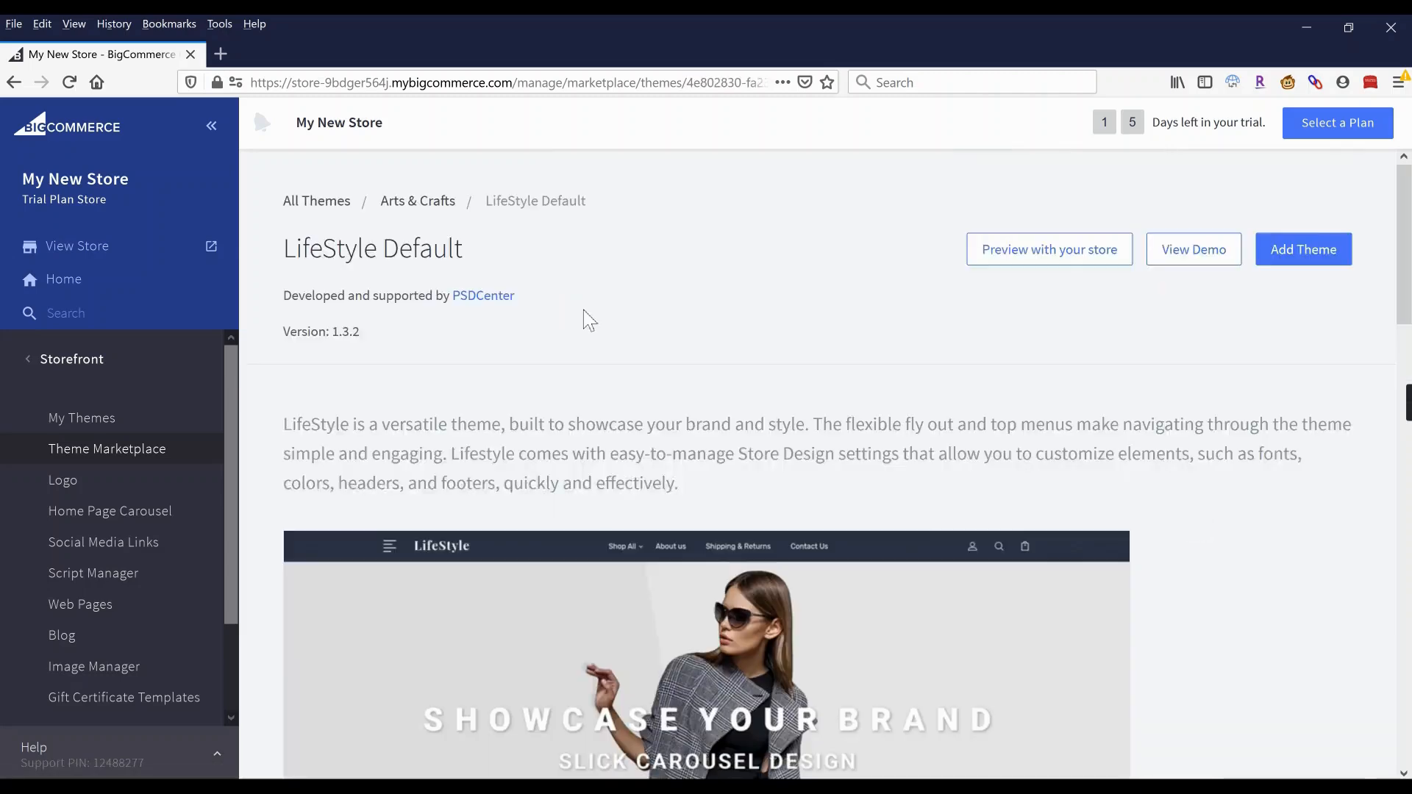
{"action": "left_click", "coordinate": [1300, 252]}
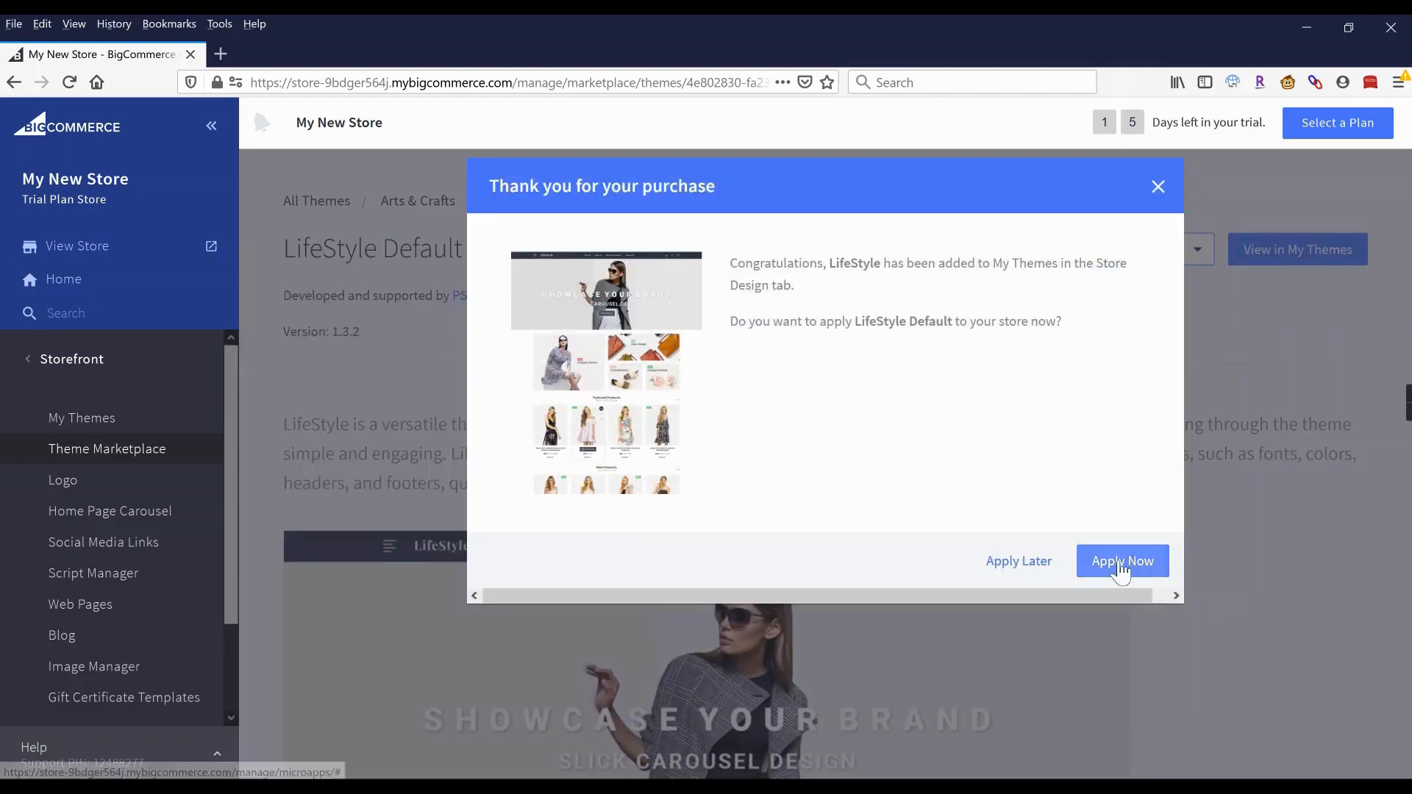
{"action": "left_click", "coordinate": [1121, 563]}
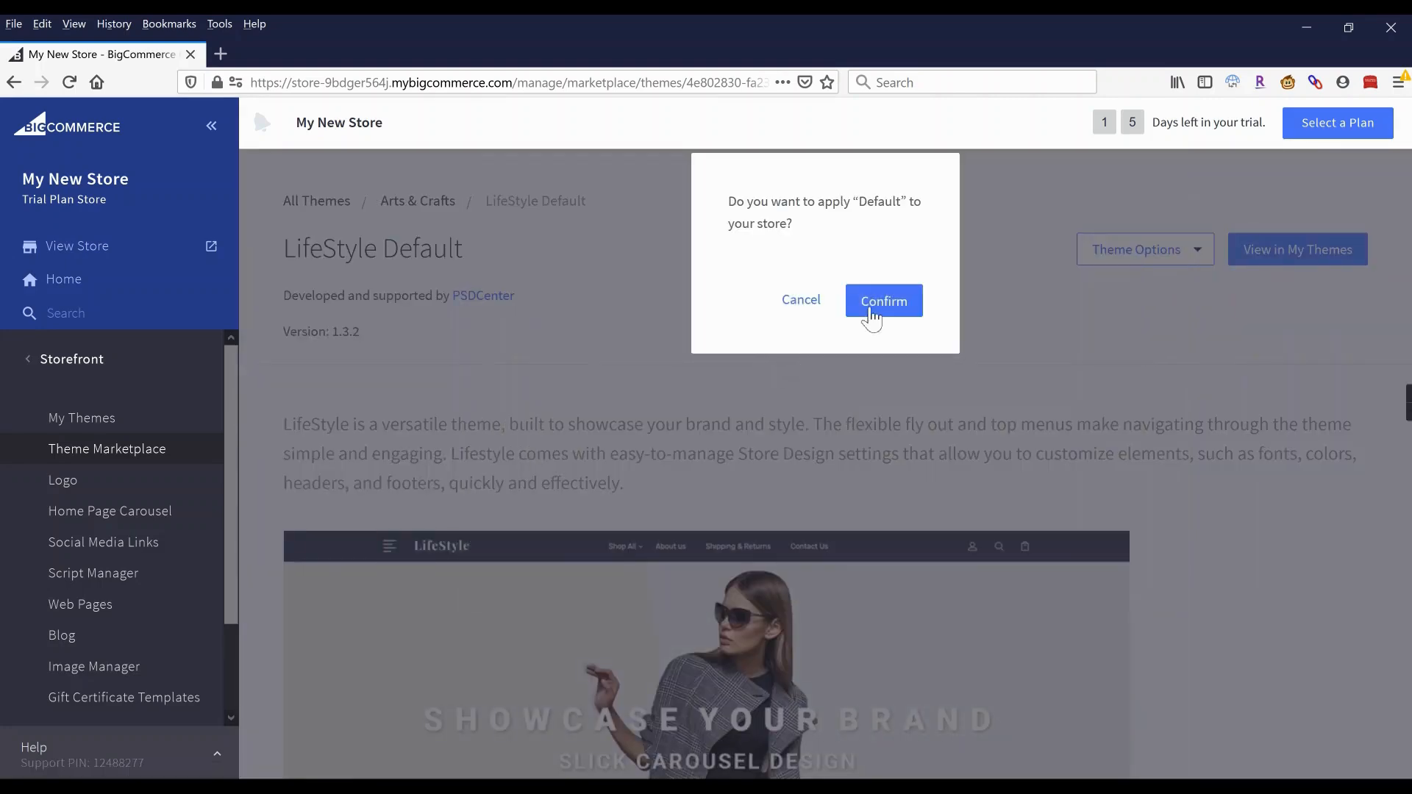
{"action": "left_click", "coordinate": [894, 311]}
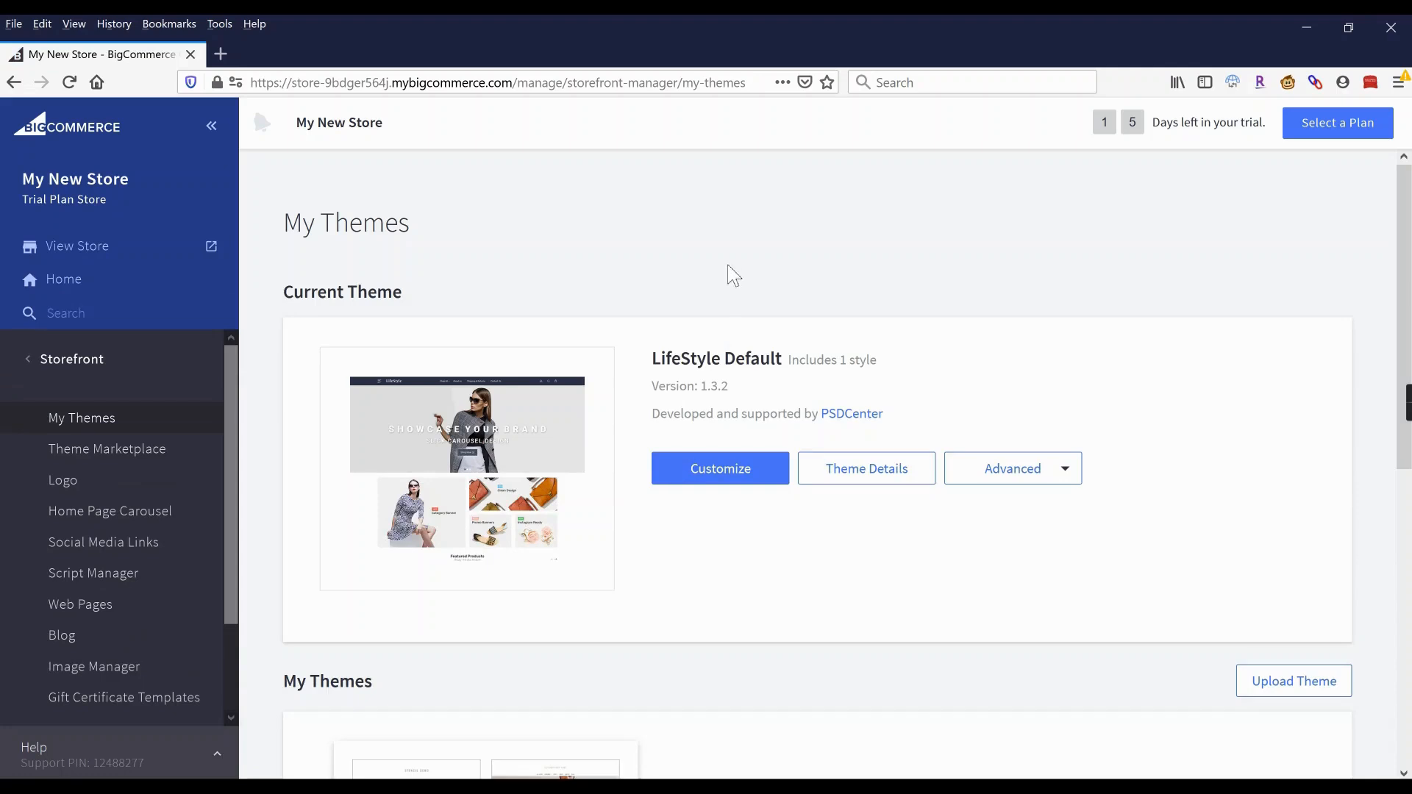
{"action": "left_click", "coordinate": [64, 485]}
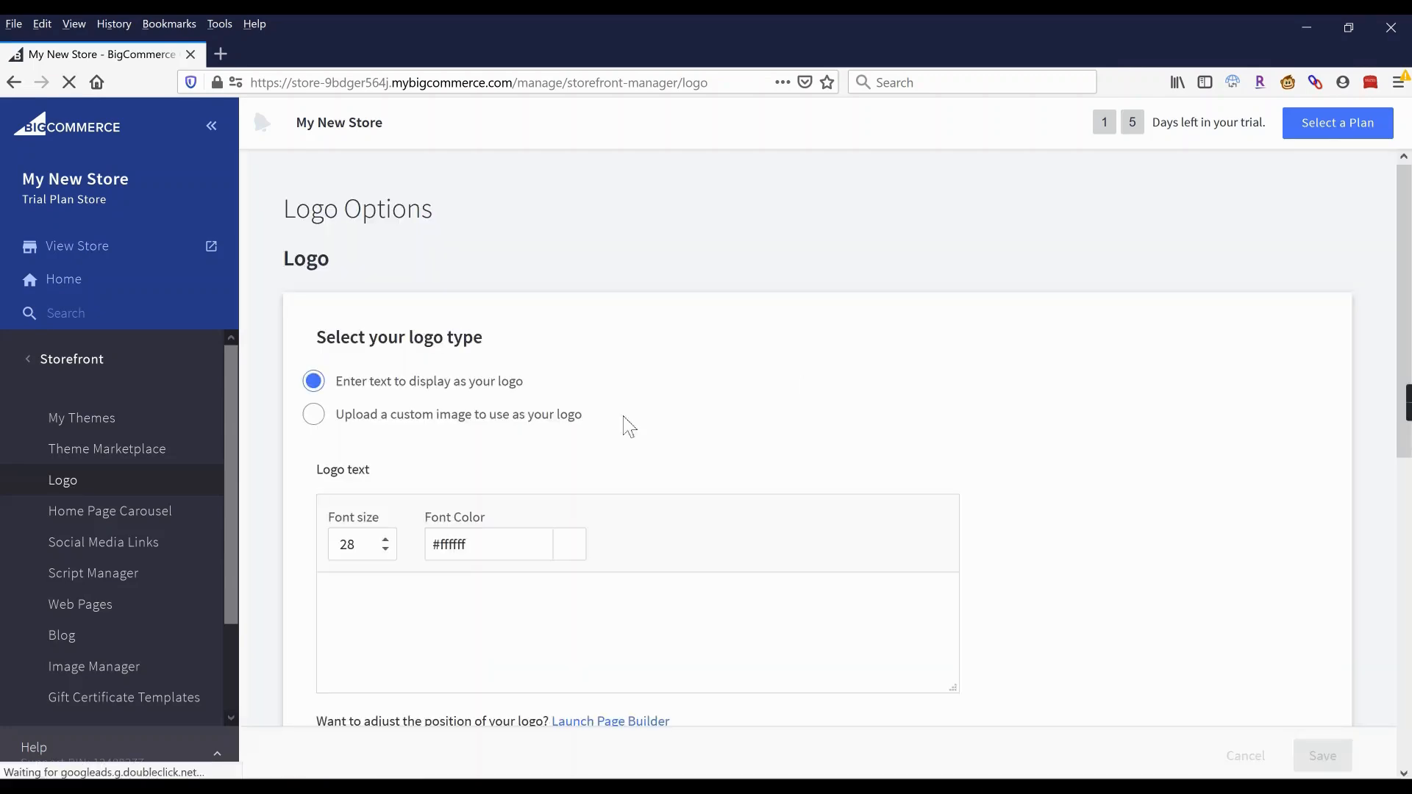
Keep the logo as text and set its text to 'My New Store'.
{"action": "left_click", "coordinate": [331, 417]}
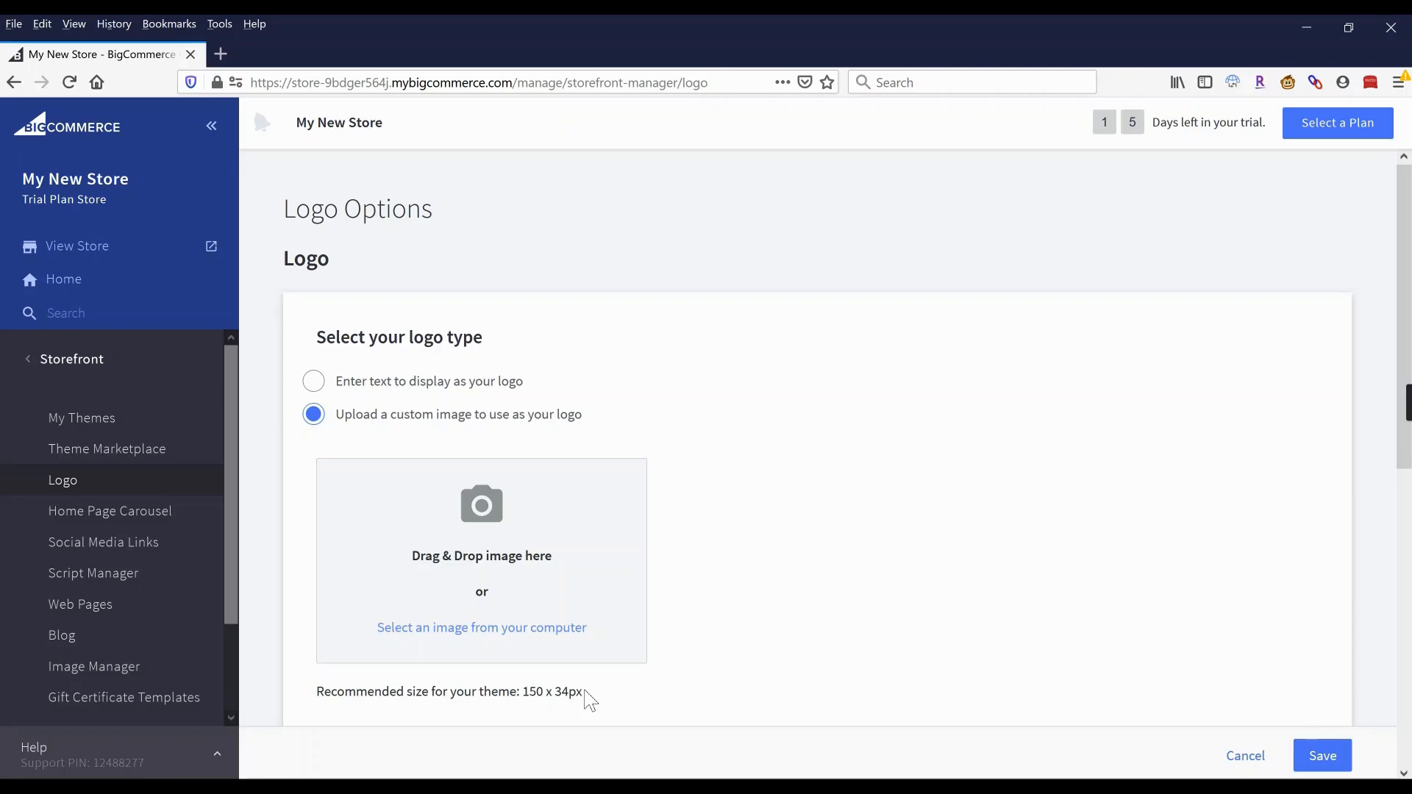
{"action": "left_click", "coordinate": [354, 394]}
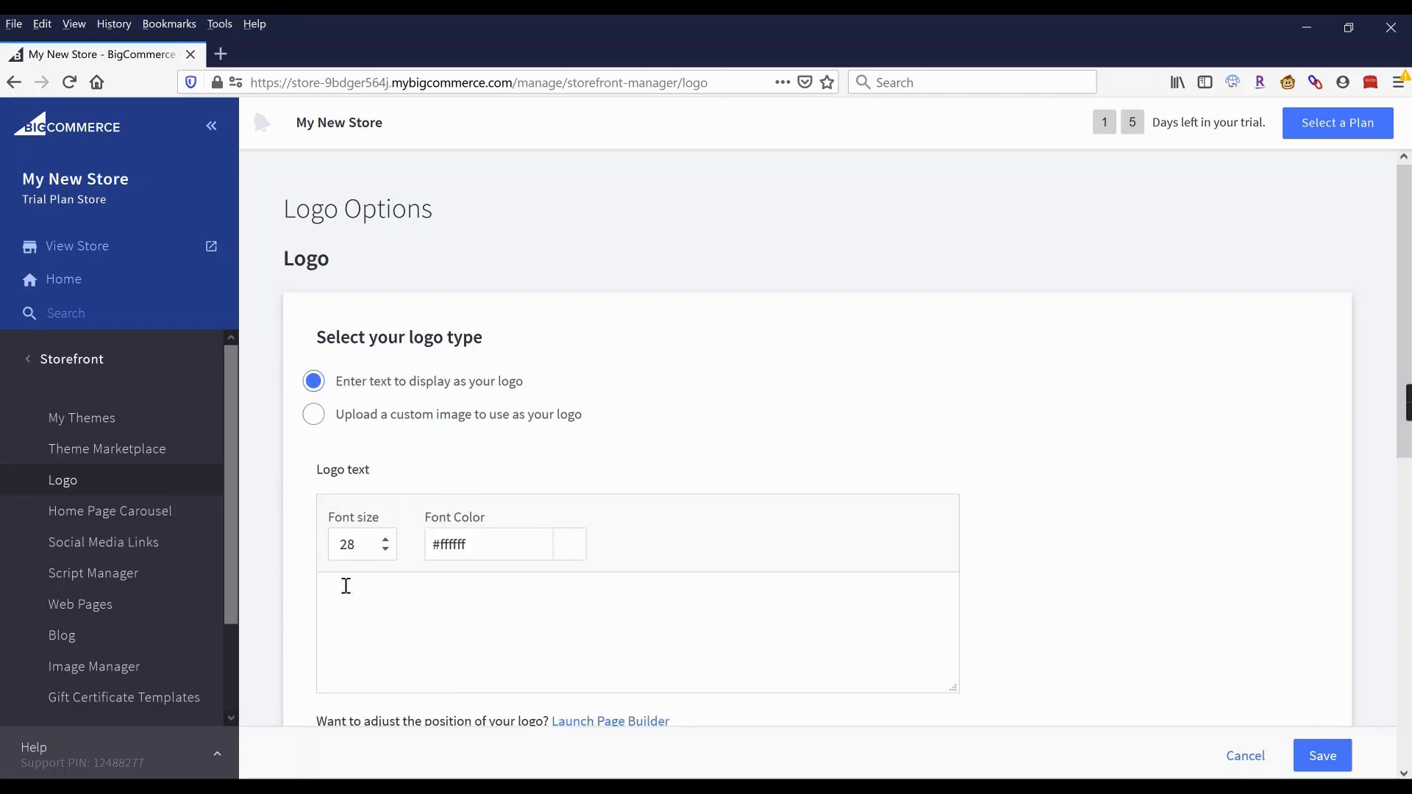
{"action": "left_click_drag", "start_coordinate": [507, 507], "coordinate": [283, 508]}
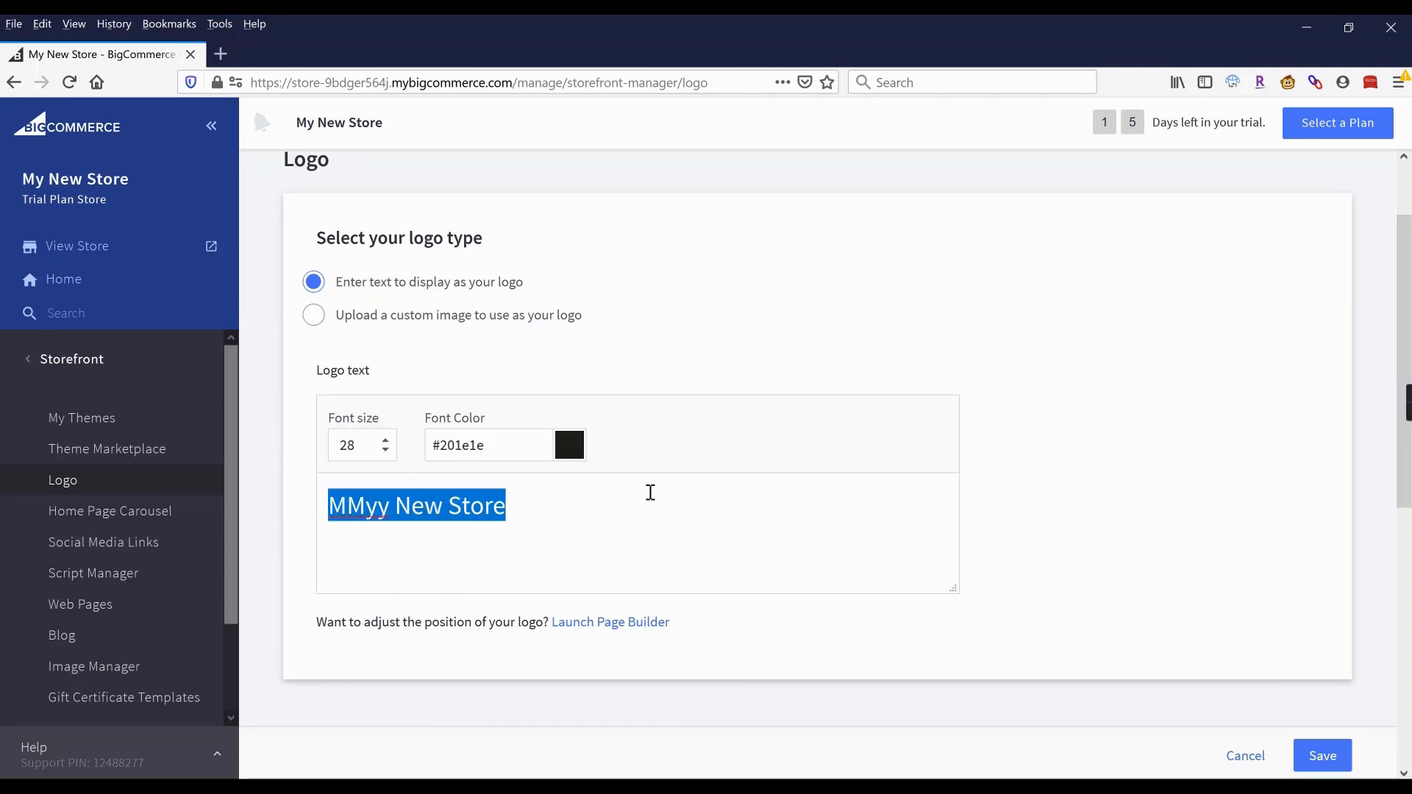
{"action": "type", "text": "My New Store"}
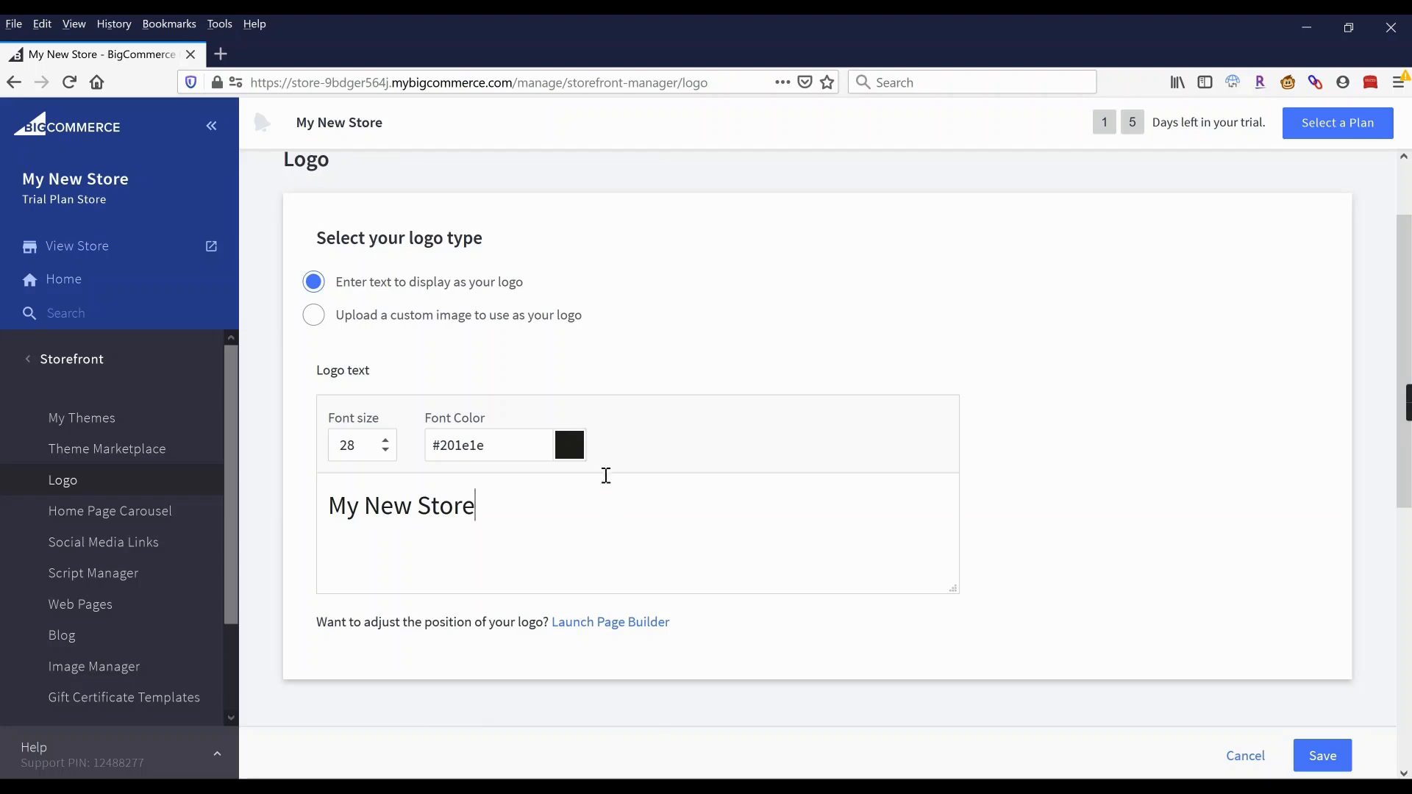
Set the text logo's font colour to blue #2045e9.
{"action": "left_click", "coordinate": [570, 445]}
{"action": "left_click_drag", "start_coordinate": [328, 506], "coordinate": [475, 504]}
{"action": "left_click", "coordinate": [567, 450]}
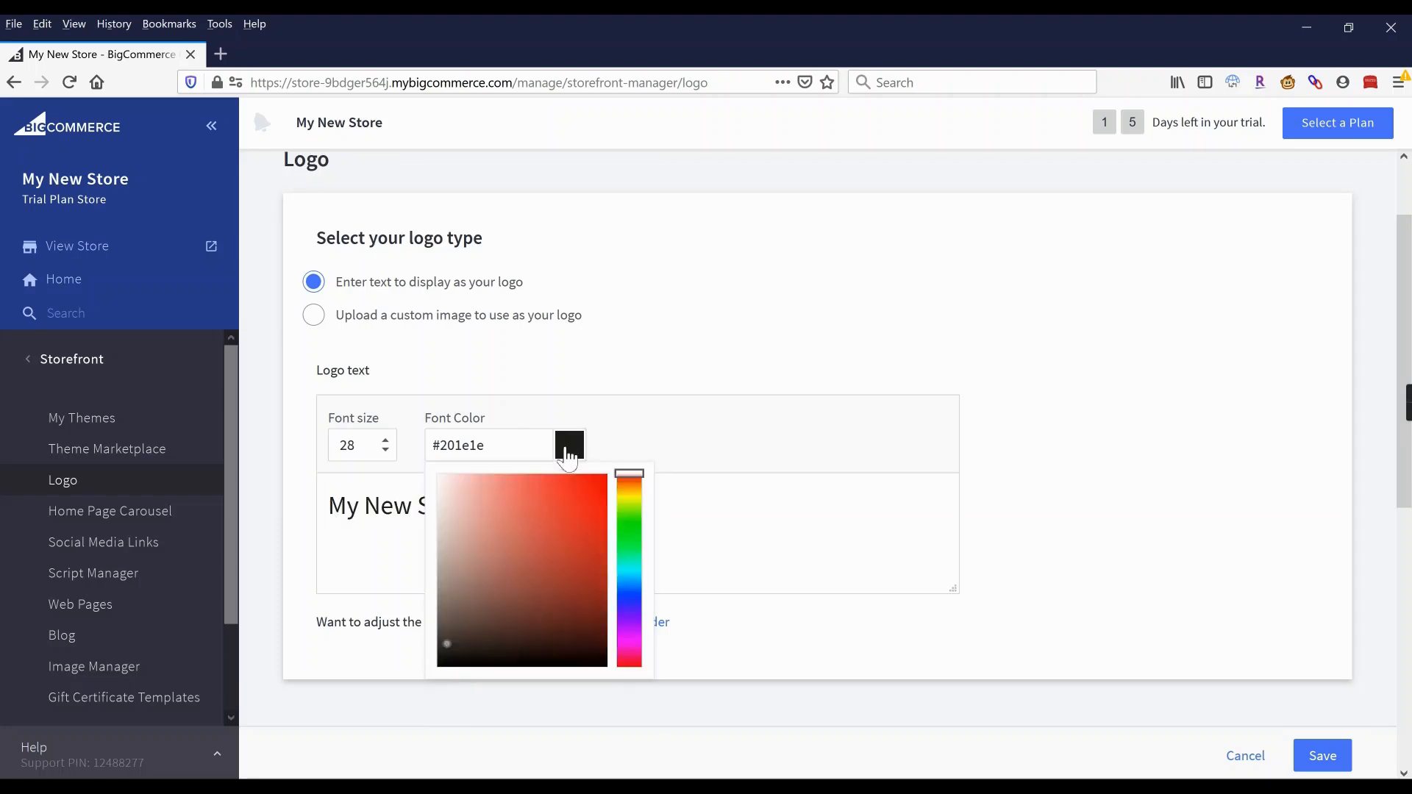
{"action": "left_click", "coordinate": [634, 614]}
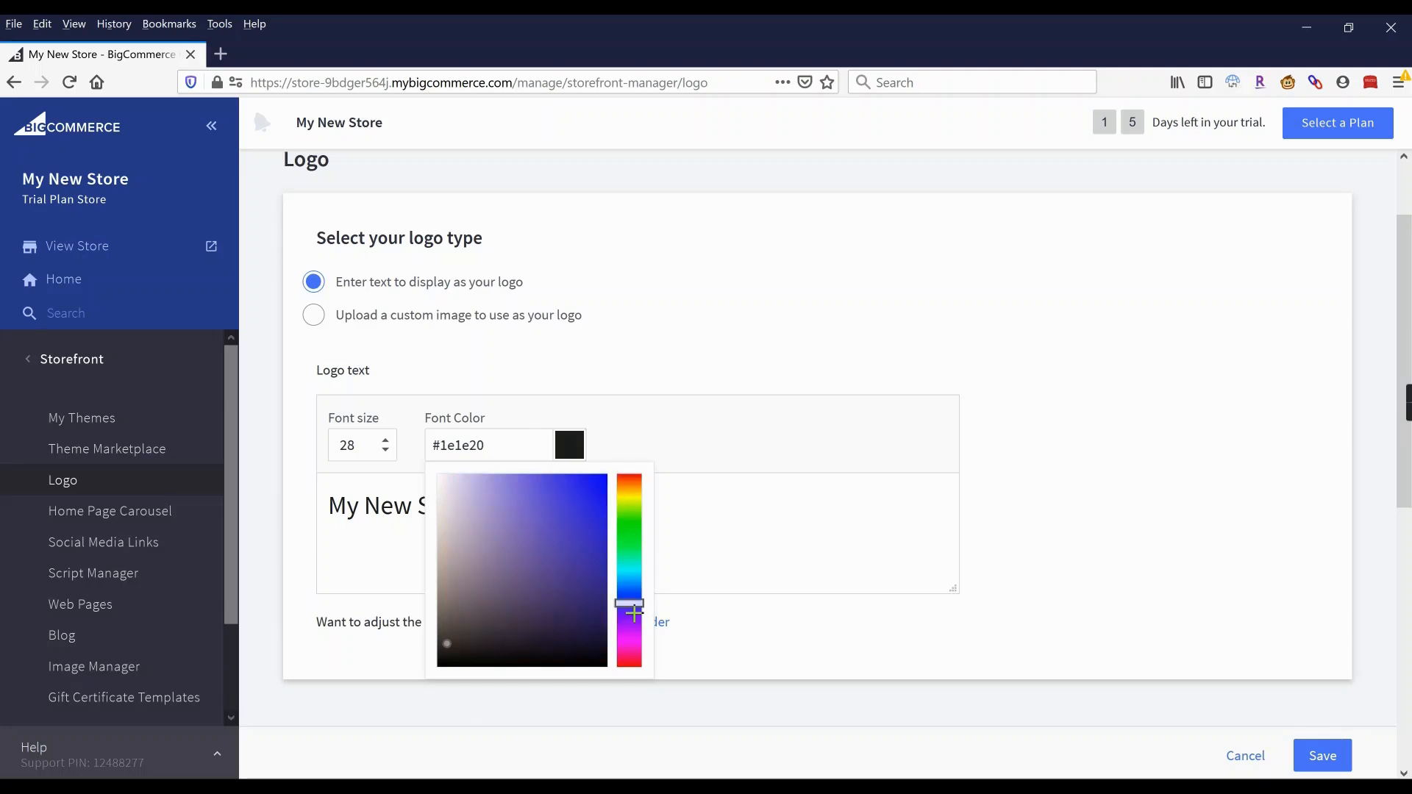
{"action": "left_click", "coordinate": [633, 658]}
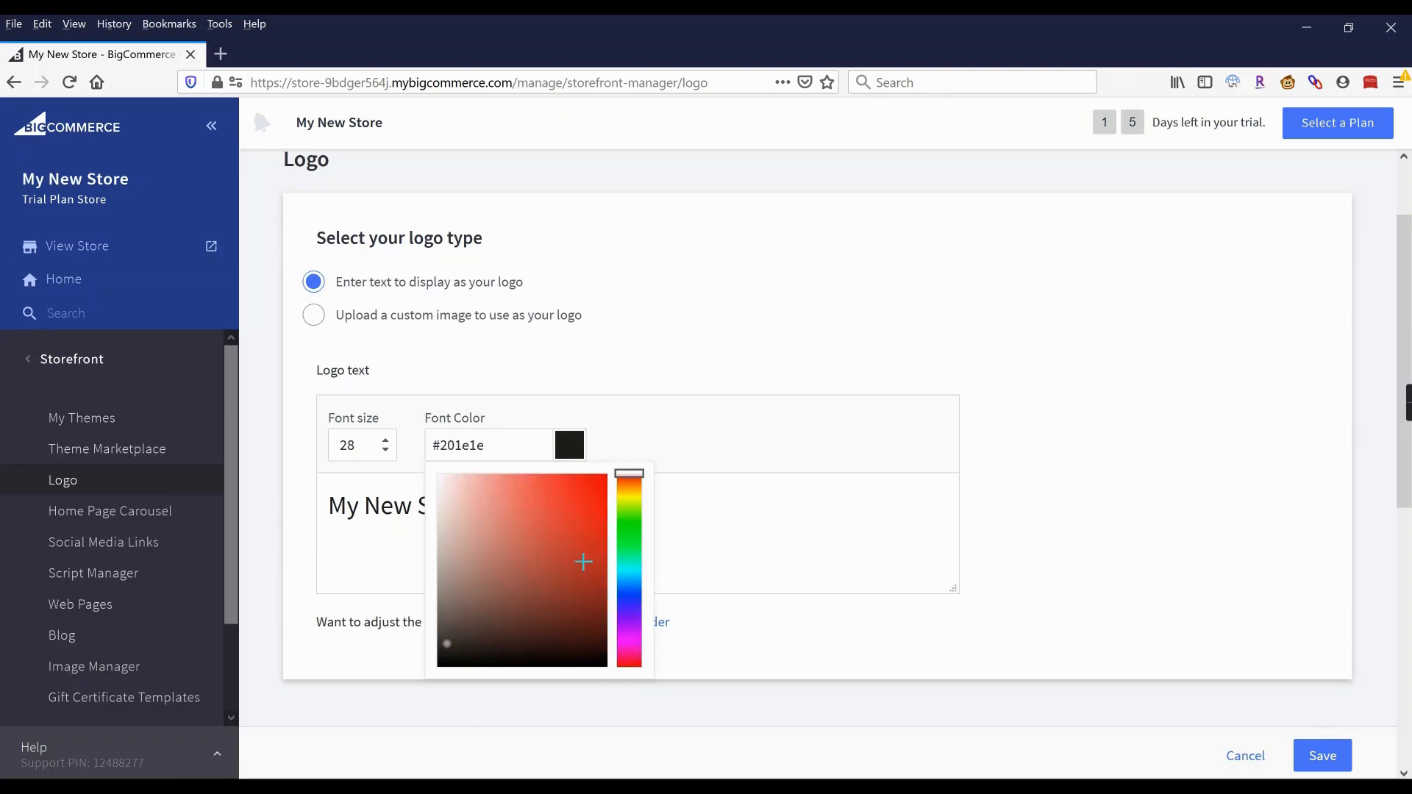
{"action": "left_click", "coordinate": [591, 485]}
{"action": "left_click", "coordinate": [592, 517]}
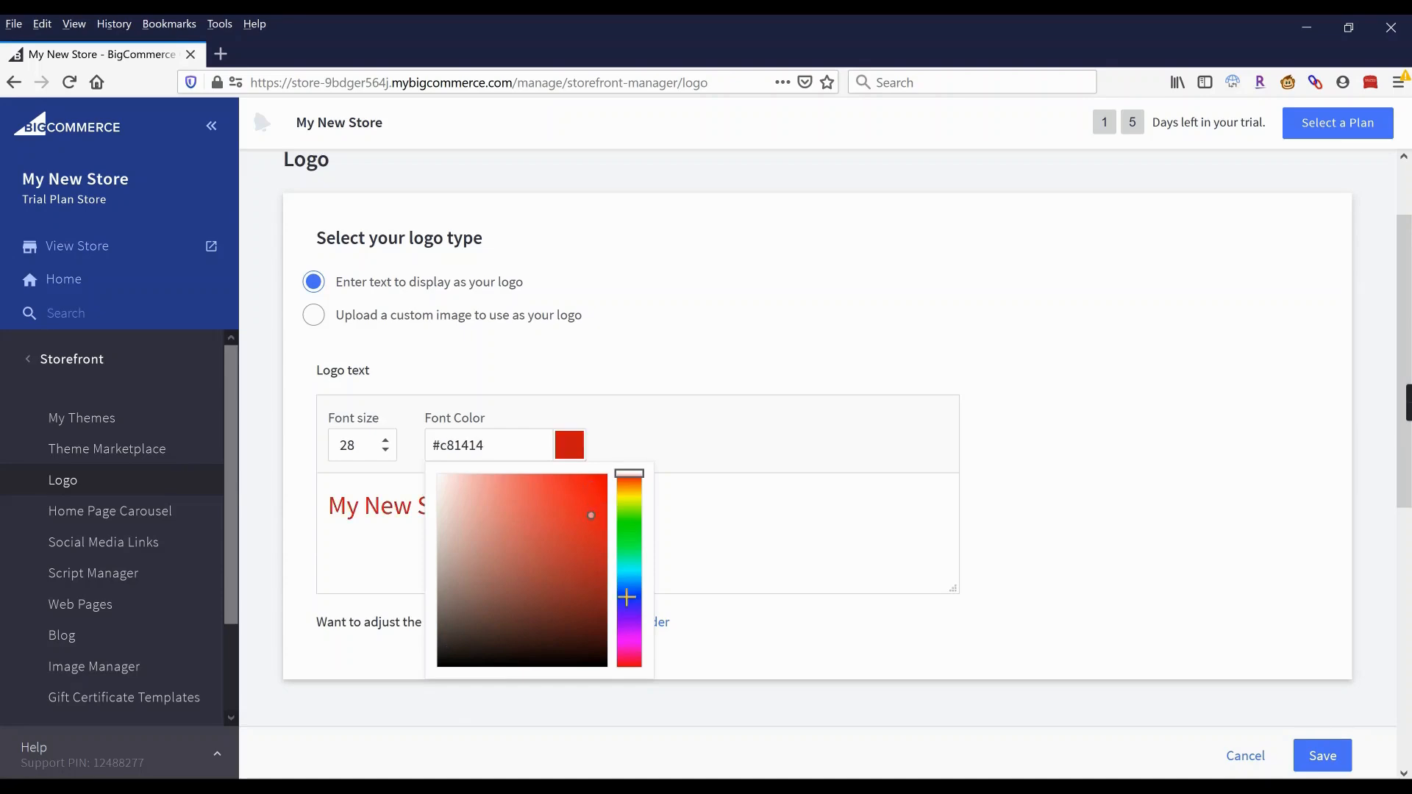
{"action": "left_click", "coordinate": [632, 602]}
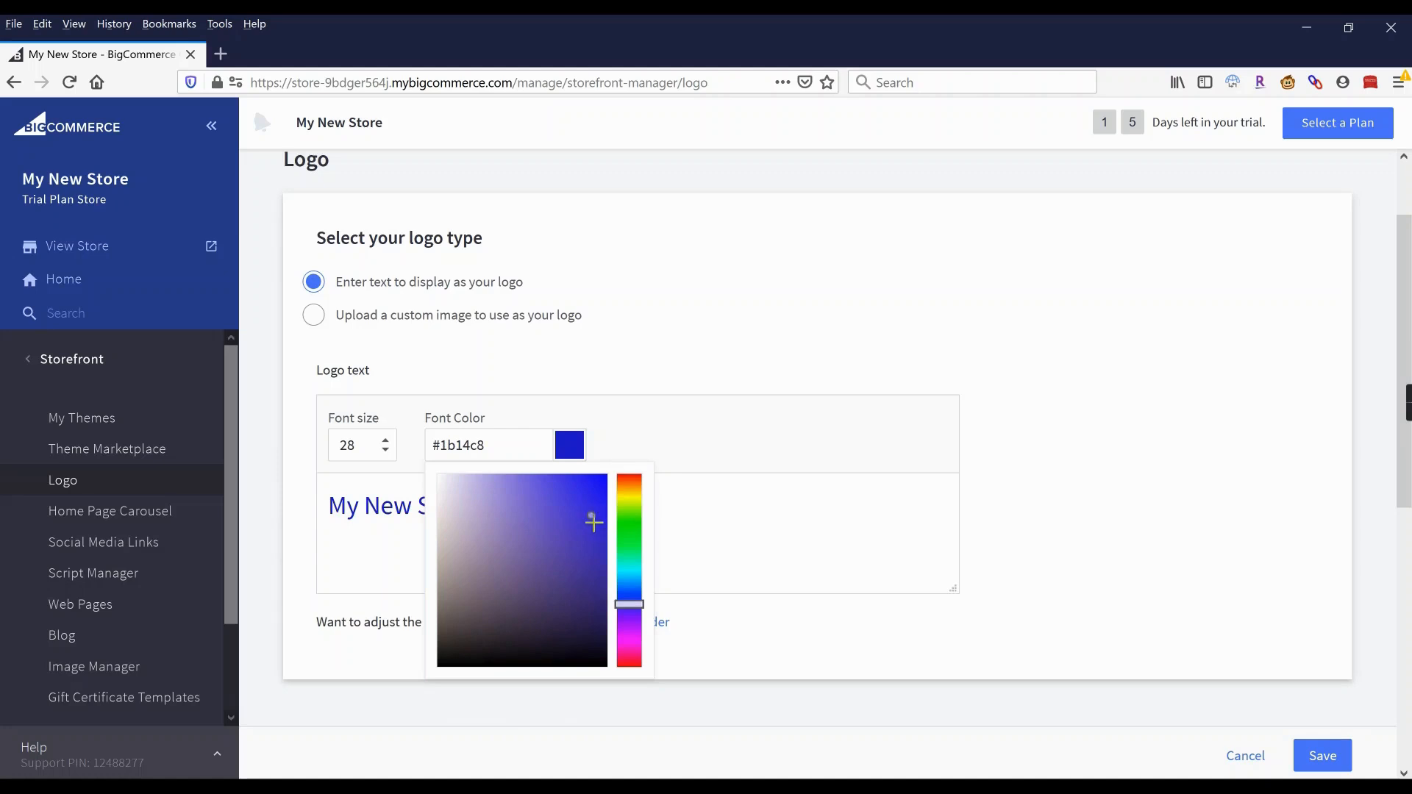
{"action": "left_click", "coordinate": [627, 592]}
{"action": "left_click", "coordinate": [587, 494]}
{"action": "left_click", "coordinate": [1081, 461]}
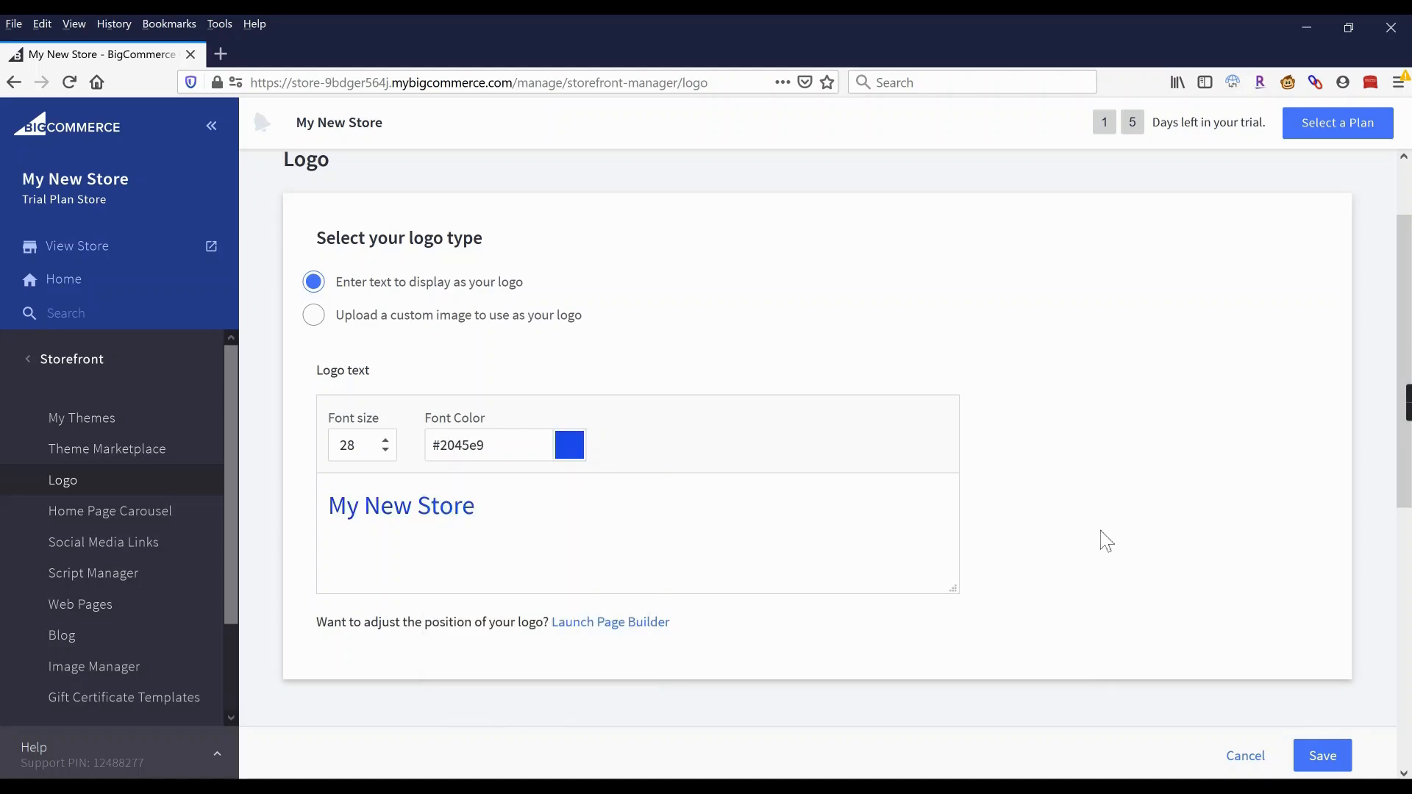
{"action": "left_click_drag", "start_coordinate": [478, 513], "coordinate": [323, 509]}
{"action": "left_click_drag", "start_coordinate": [526, 509], "coordinate": [311, 505]}
Retype the logo text as 'MY NEW STORE' and set its font colour to near-black #070707.
{"action": "type", "text": "MY NE"}
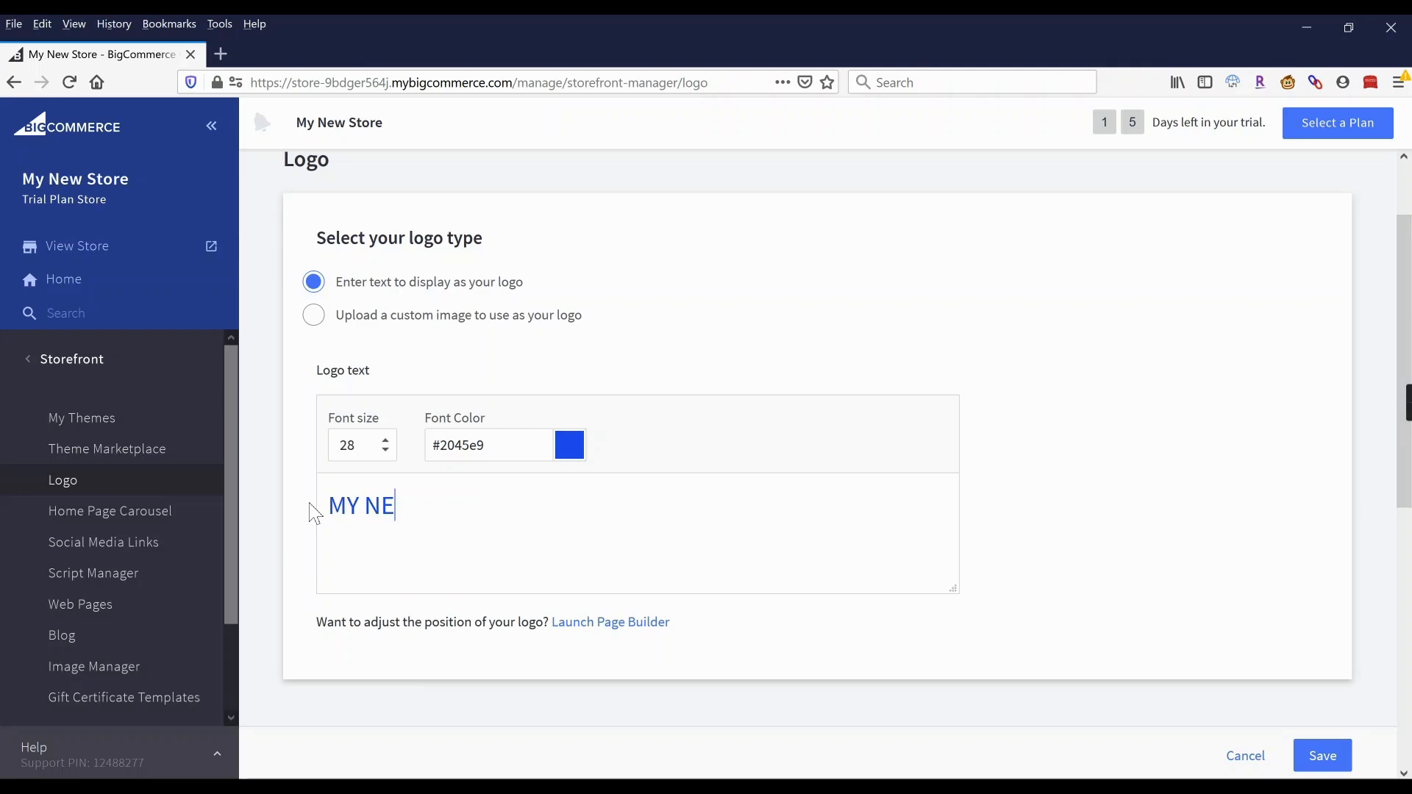
{"action": "type", "text": "W STORE"}
{"action": "left_click_drag", "start_coordinate": [492, 507], "coordinate": [306, 504]}
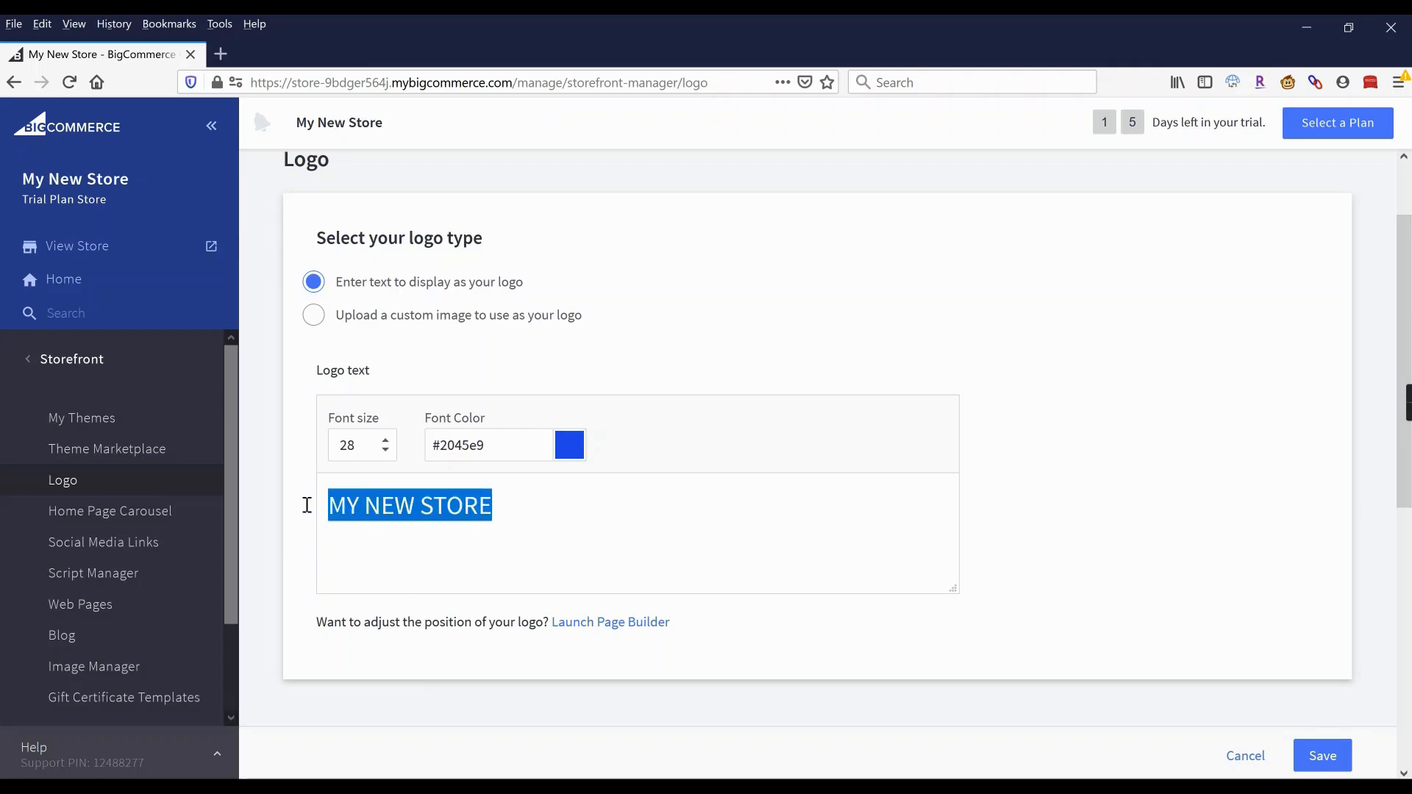
{"action": "left_click", "coordinate": [570, 445]}
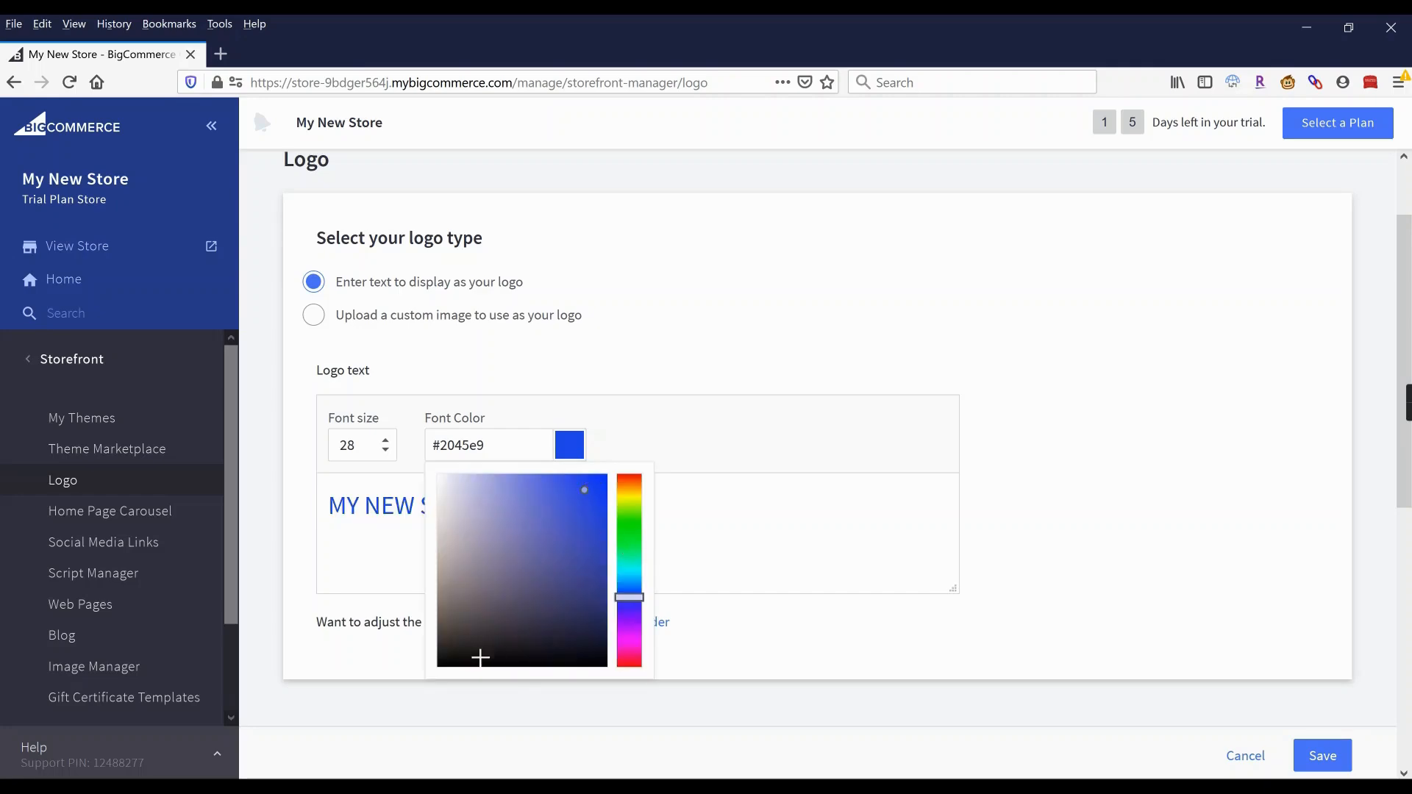
{"action": "left_click", "coordinate": [442, 659]}
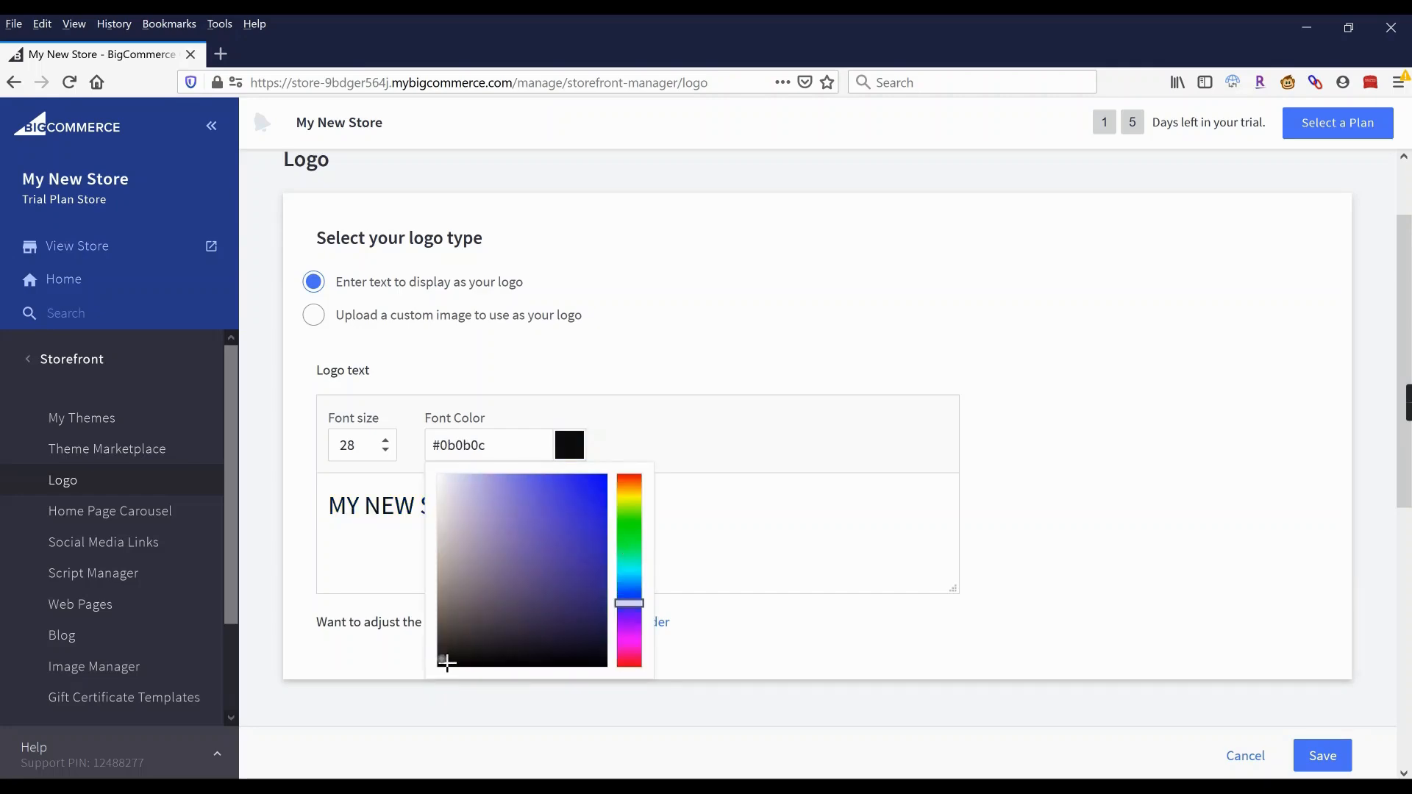
{"action": "left_click_drag", "start_coordinate": [447, 664], "coordinate": [437, 673]}
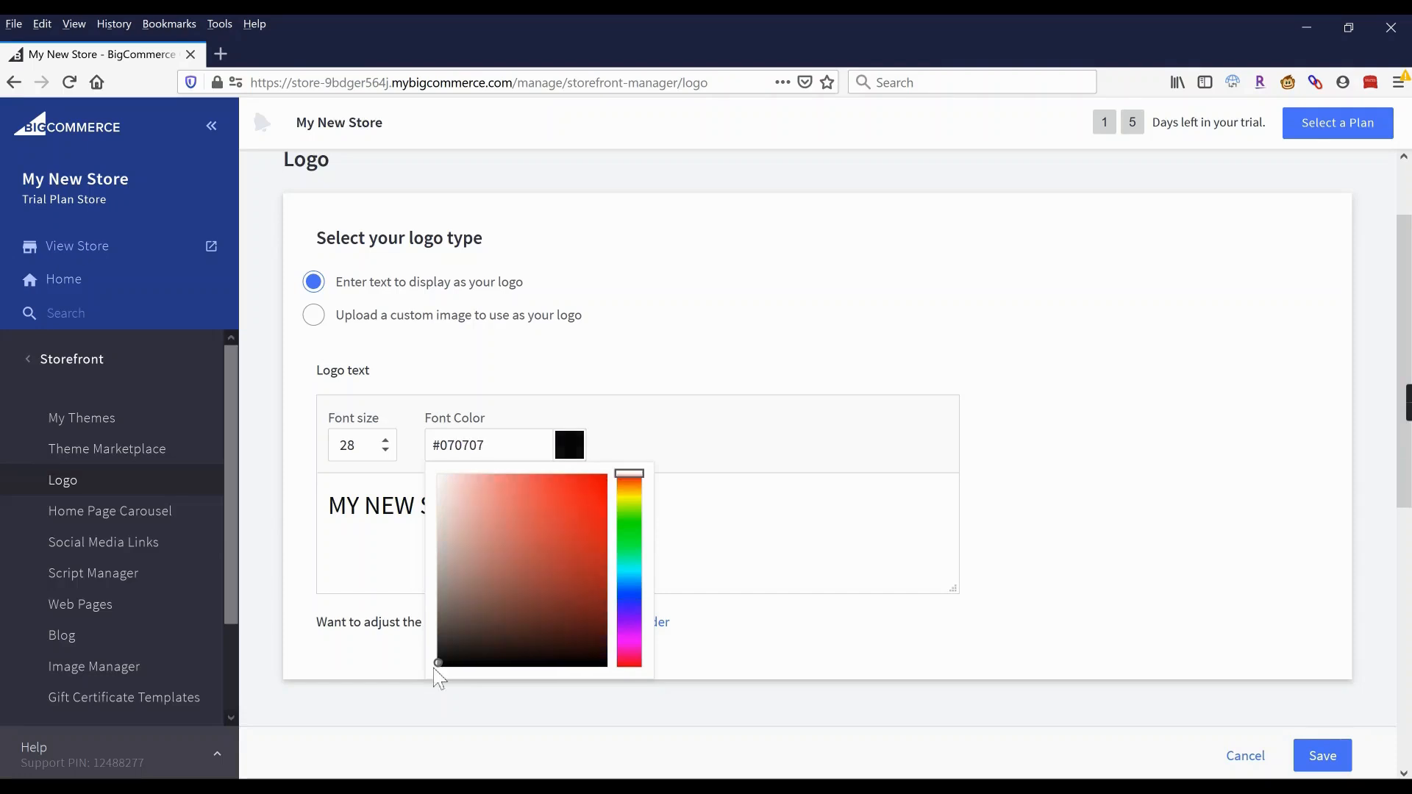
{"action": "left_click", "coordinate": [1075, 392]}
Save the logo settings.
{"action": "scroll", "coordinate": [1223, 536], "scroll_direction": "down", "scroll_amount": 1}
{"action": "scroll", "coordinate": [1265, 633], "scroll_direction": "up", "scroll_amount": 1}
{"action": "left_click", "coordinate": [1337, 758]}
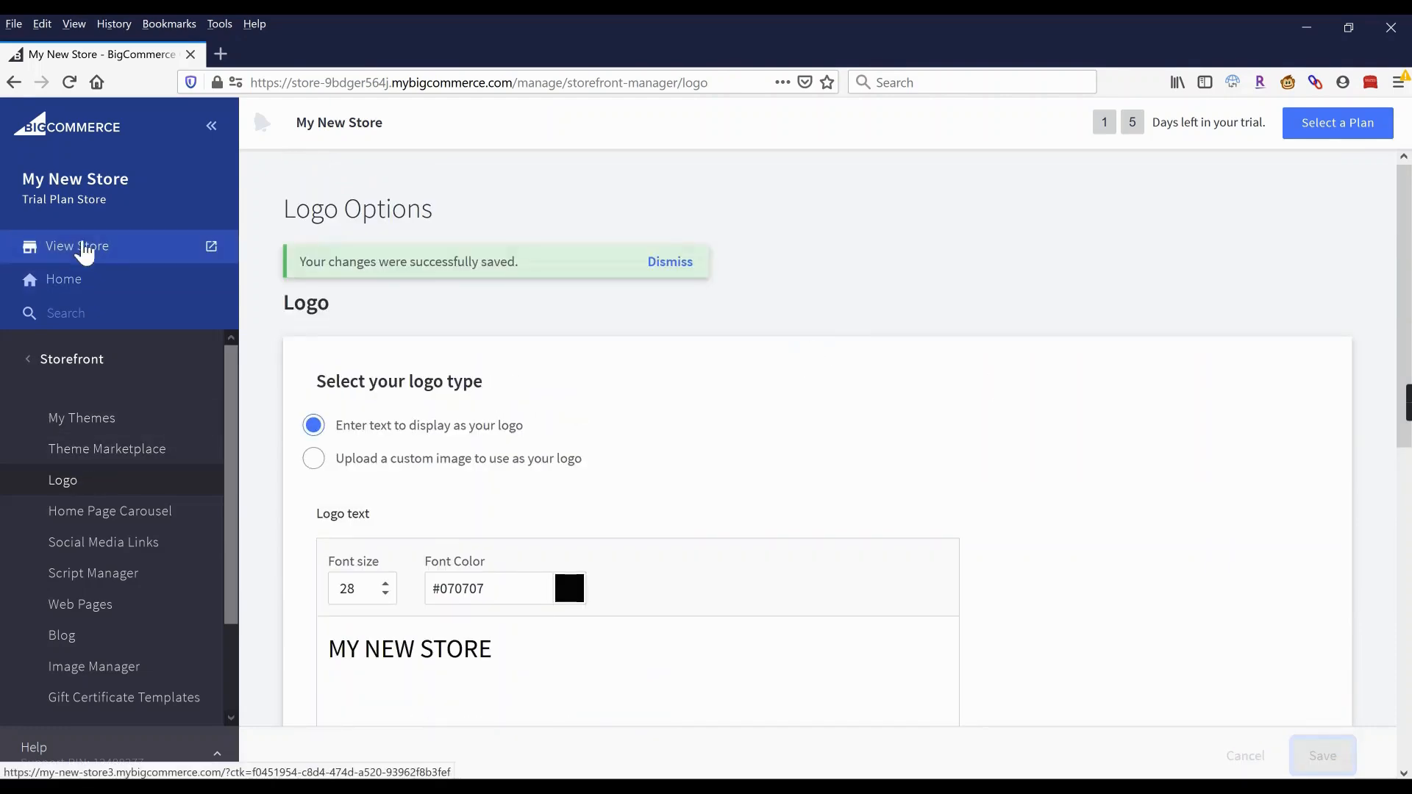
{"action": "left_click", "coordinate": [83, 246]}
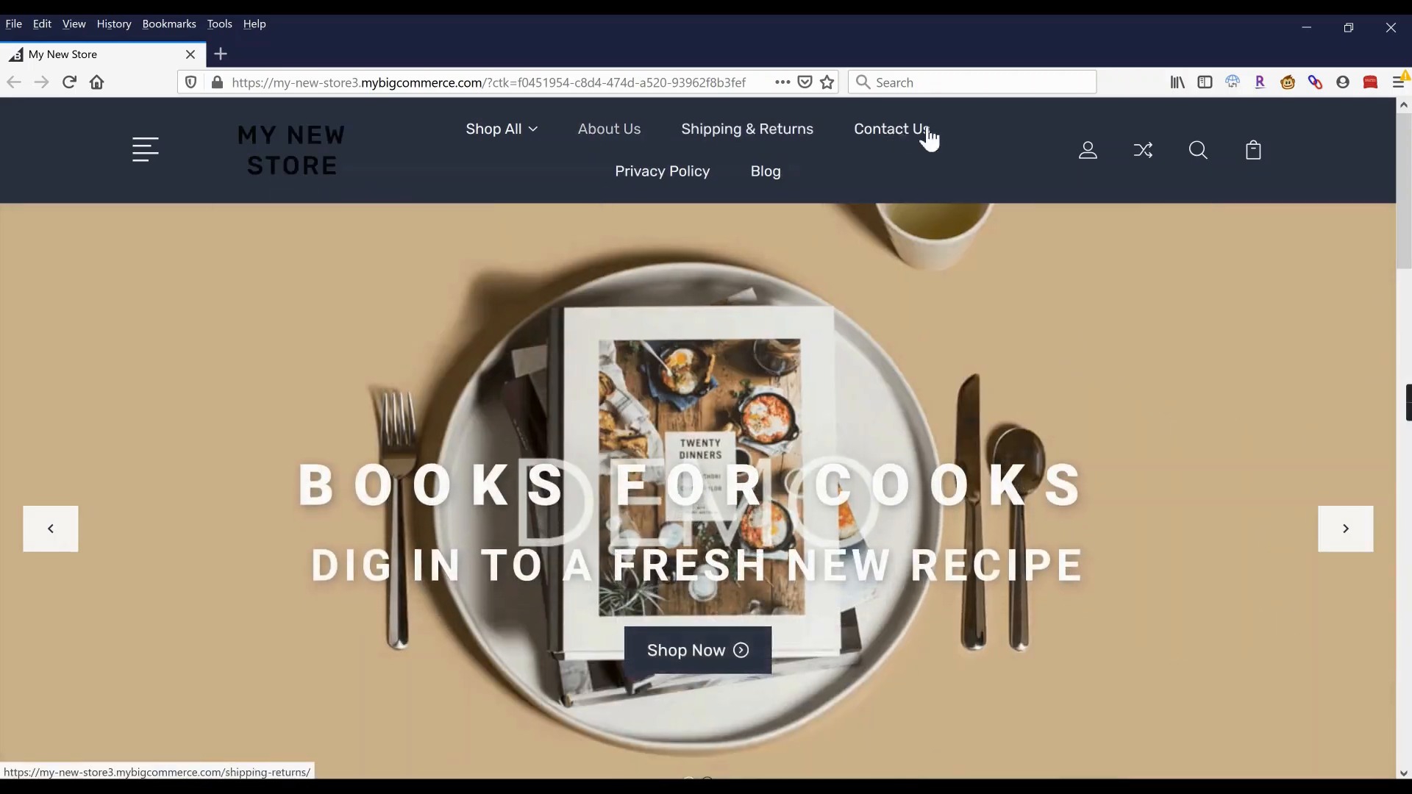
{"action": "scroll", "coordinate": [669, 299], "scroll_direction": "down", "scroll_amount": 15}
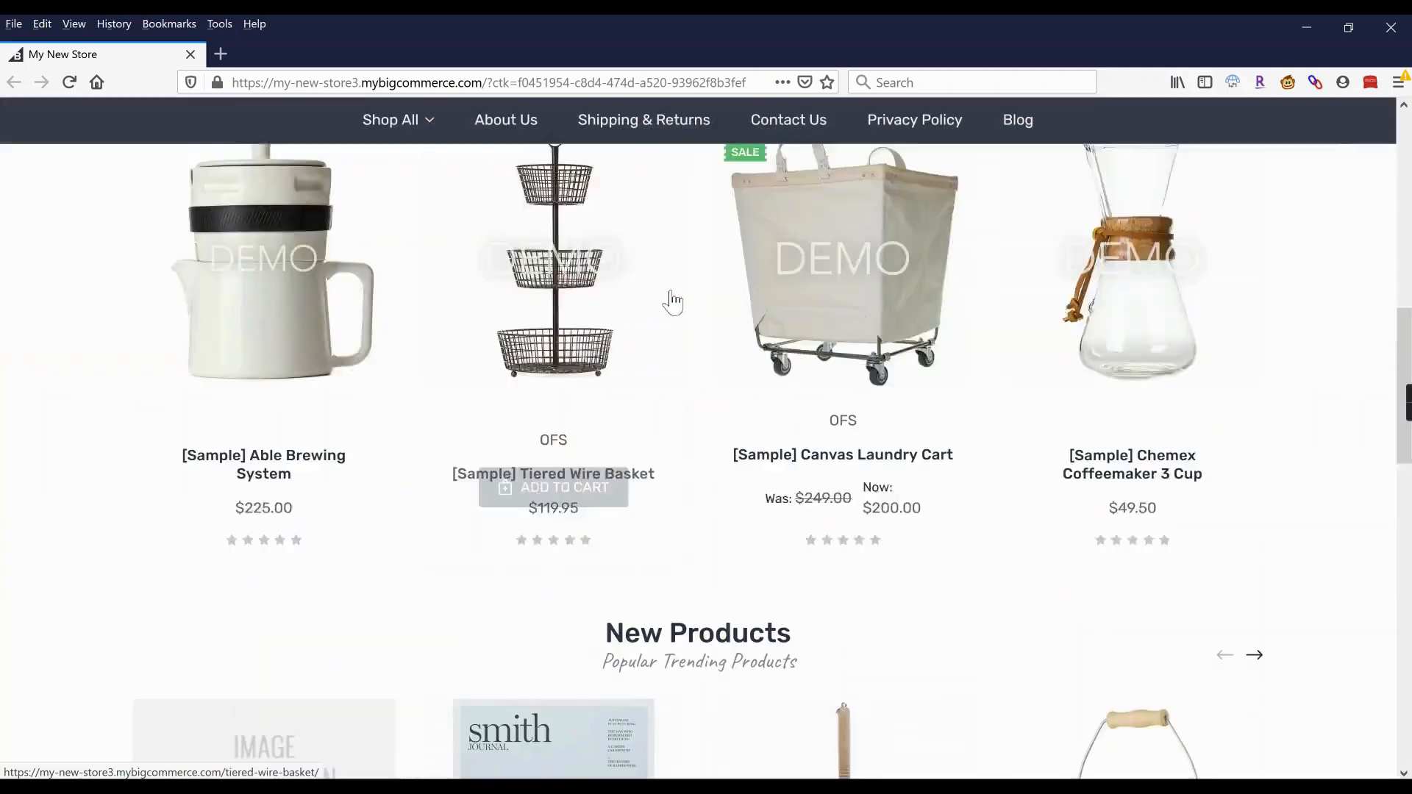
{"action": "scroll", "coordinate": [669, 299], "scroll_direction": "down", "scroll_amount": 10}
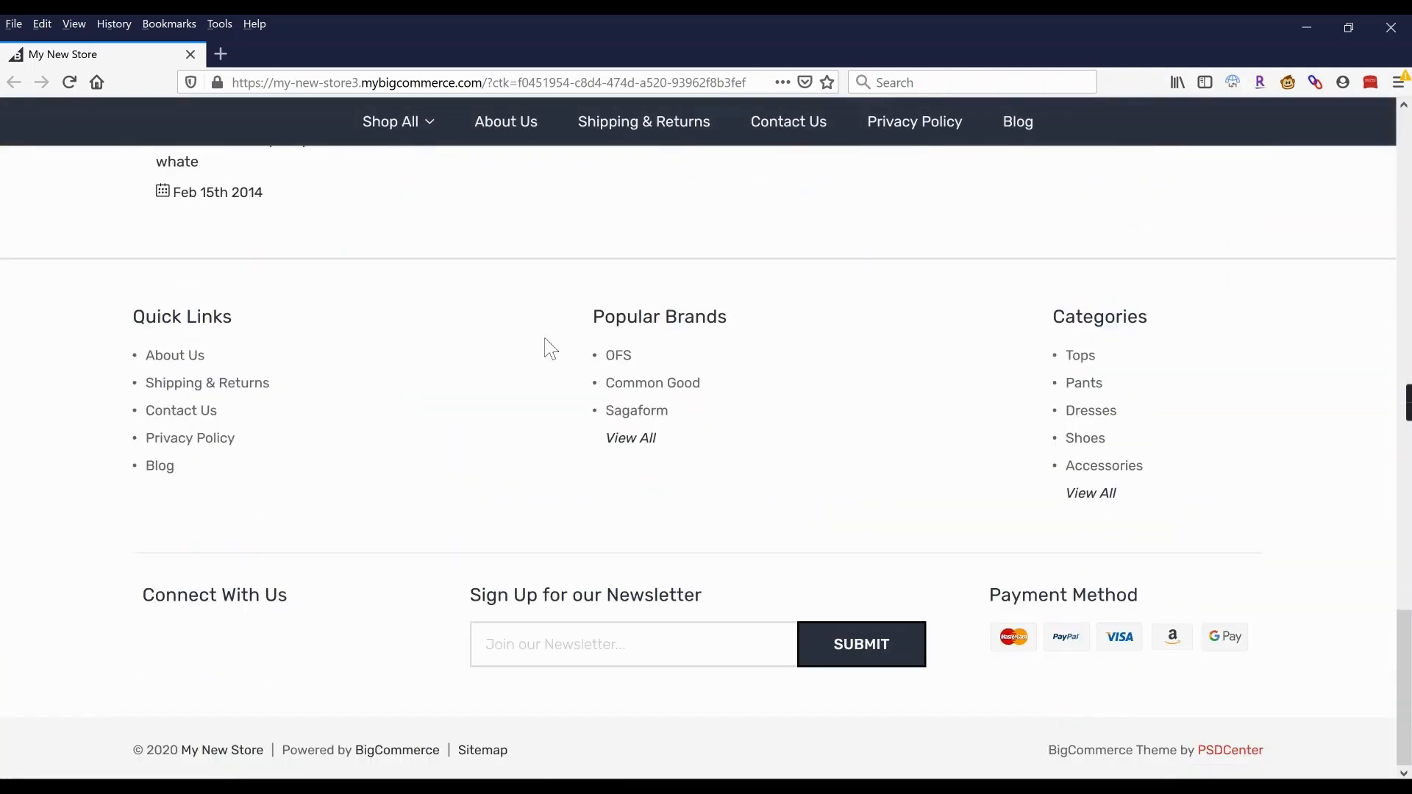
{"action": "scroll", "coordinate": [727, 452], "scroll_direction": "up", "scroll_amount": 10}
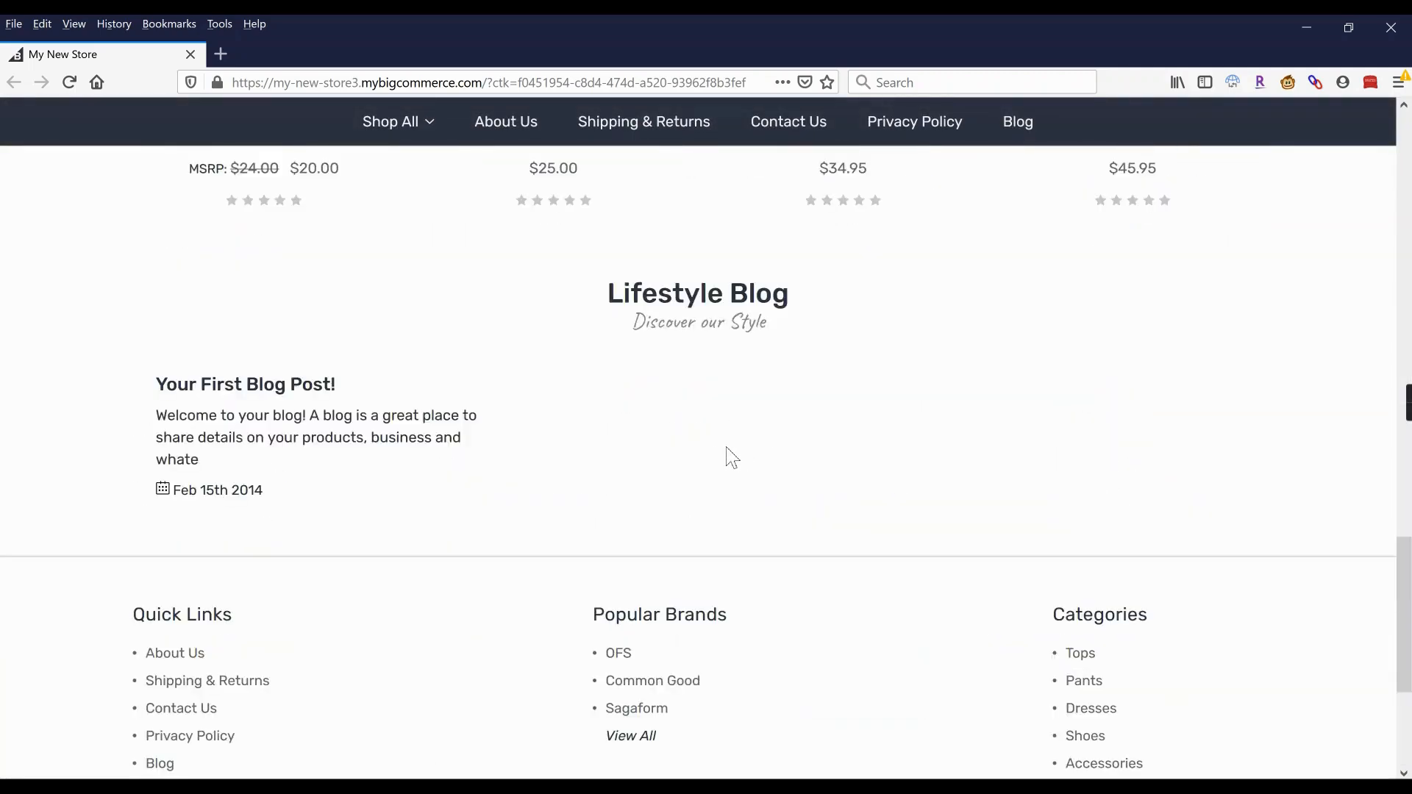
{"action": "scroll", "coordinate": [729, 448], "scroll_direction": "up", "scroll_amount": 10}
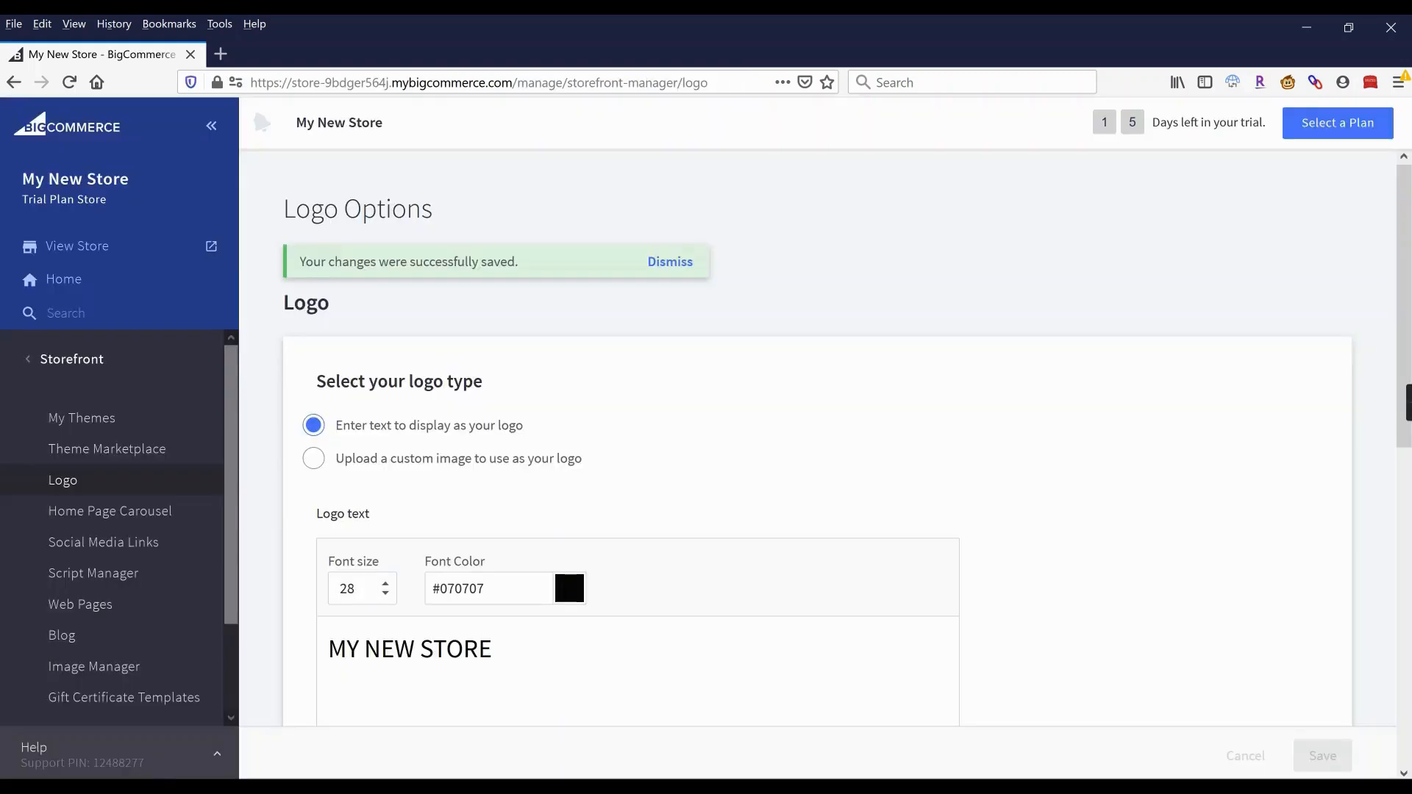
Open the LifeStyle theme in Page Builder and look through its Global Theme Settings.
{"action": "left_click", "coordinate": [71, 426]}
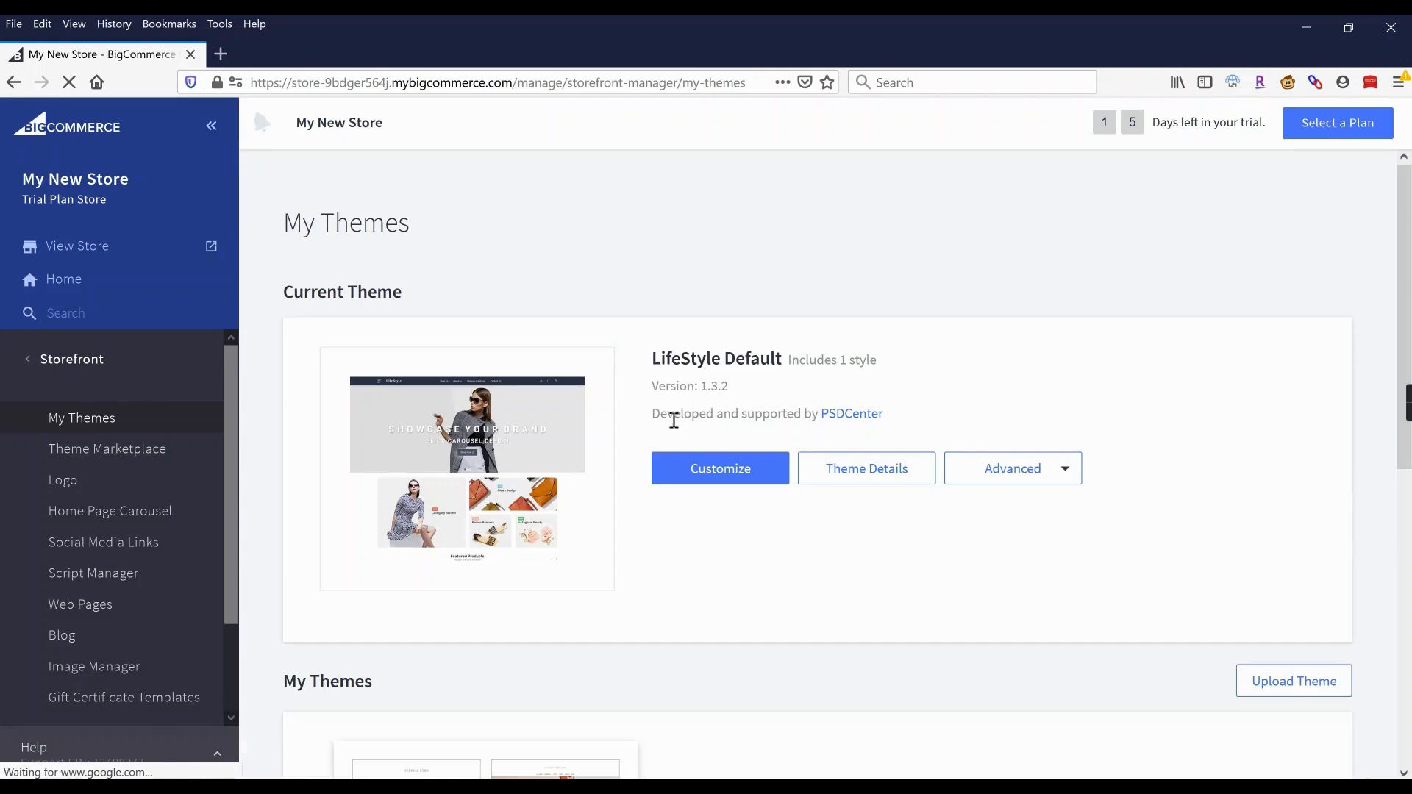
{"action": "left_click", "coordinate": [720, 470]}
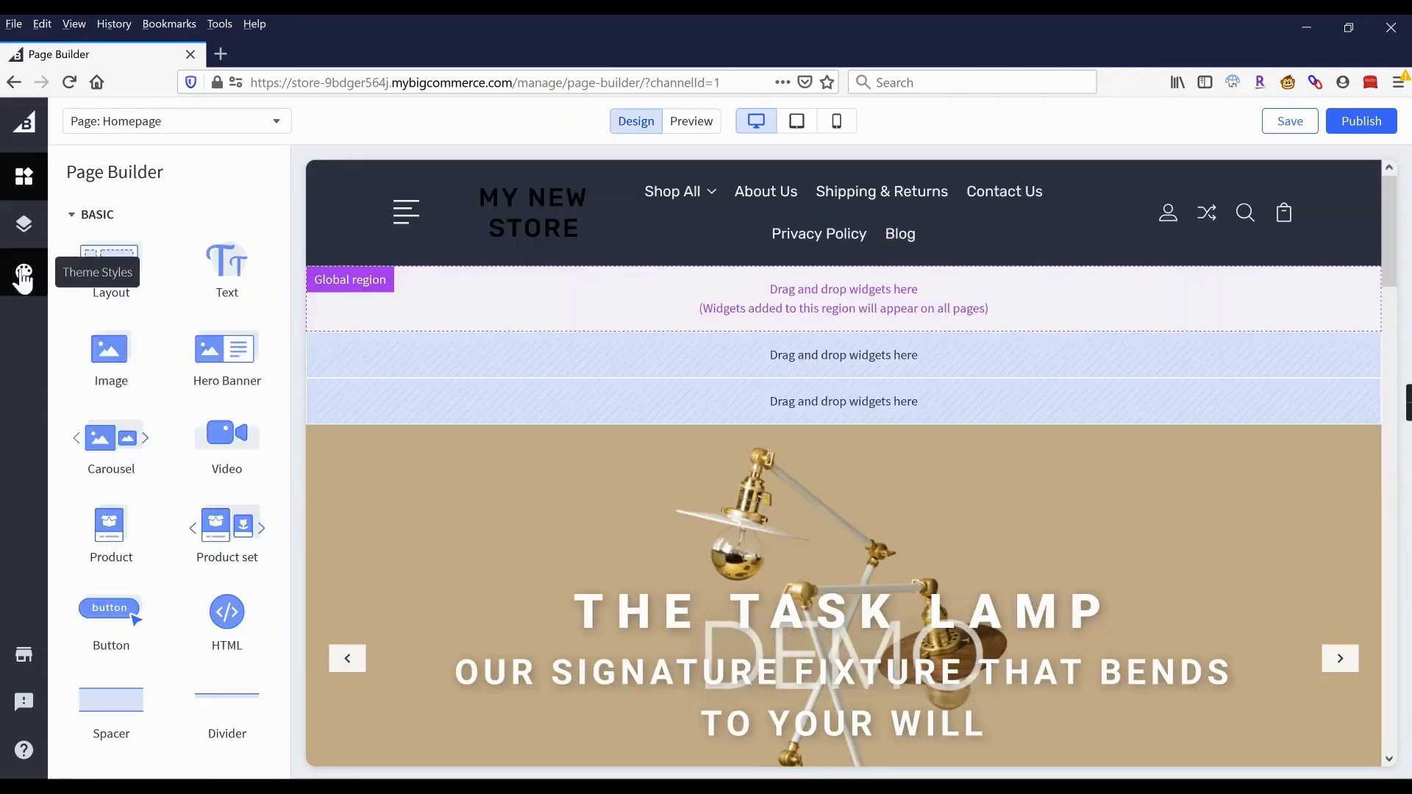
{"action": "left_click", "coordinate": [23, 277]}
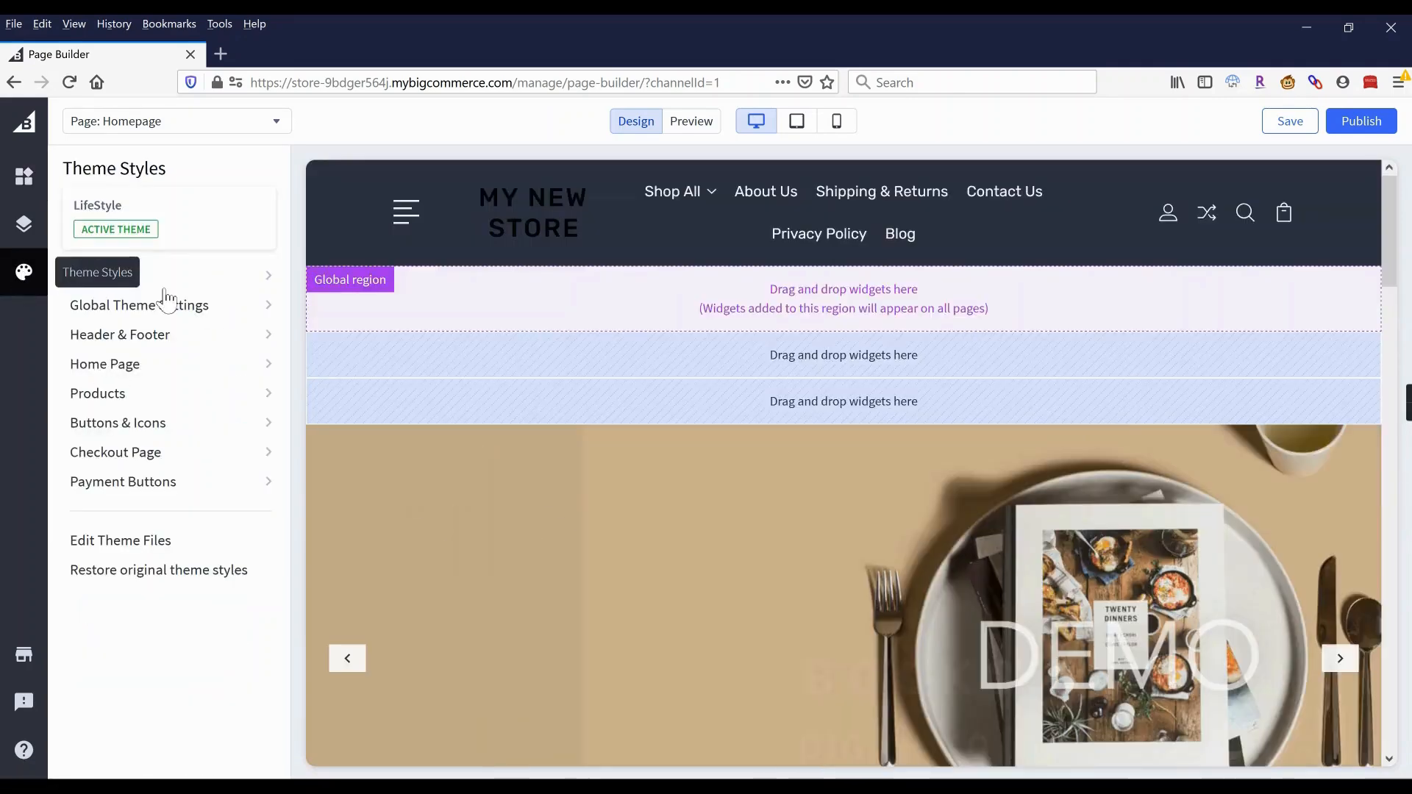
{"action": "left_click", "coordinate": [167, 315]}
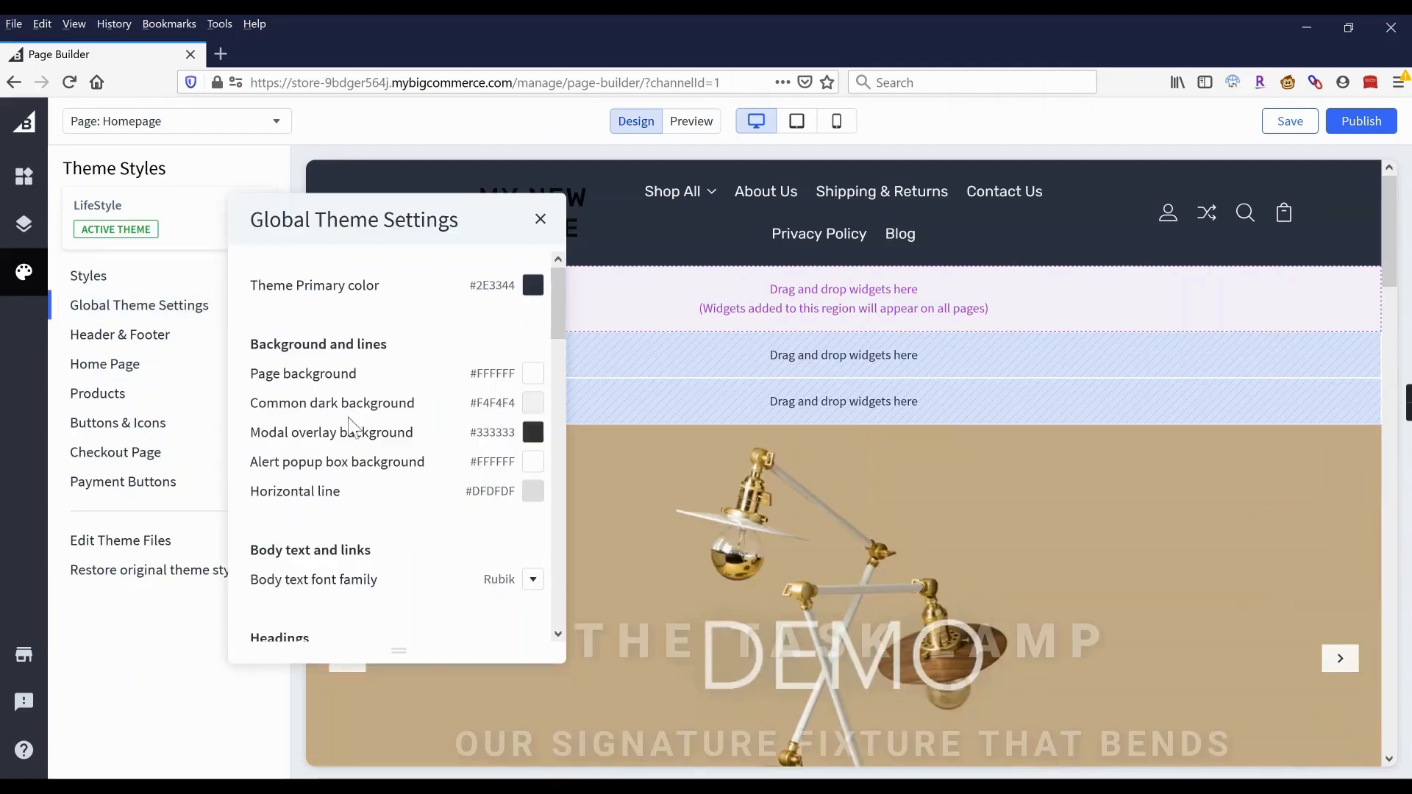
{"action": "scroll", "coordinate": [350, 474], "scroll_direction": "down", "scroll_amount": 1}
{"action": "scroll", "coordinate": [350, 474], "scroll_direction": "down", "scroll_amount": 10}
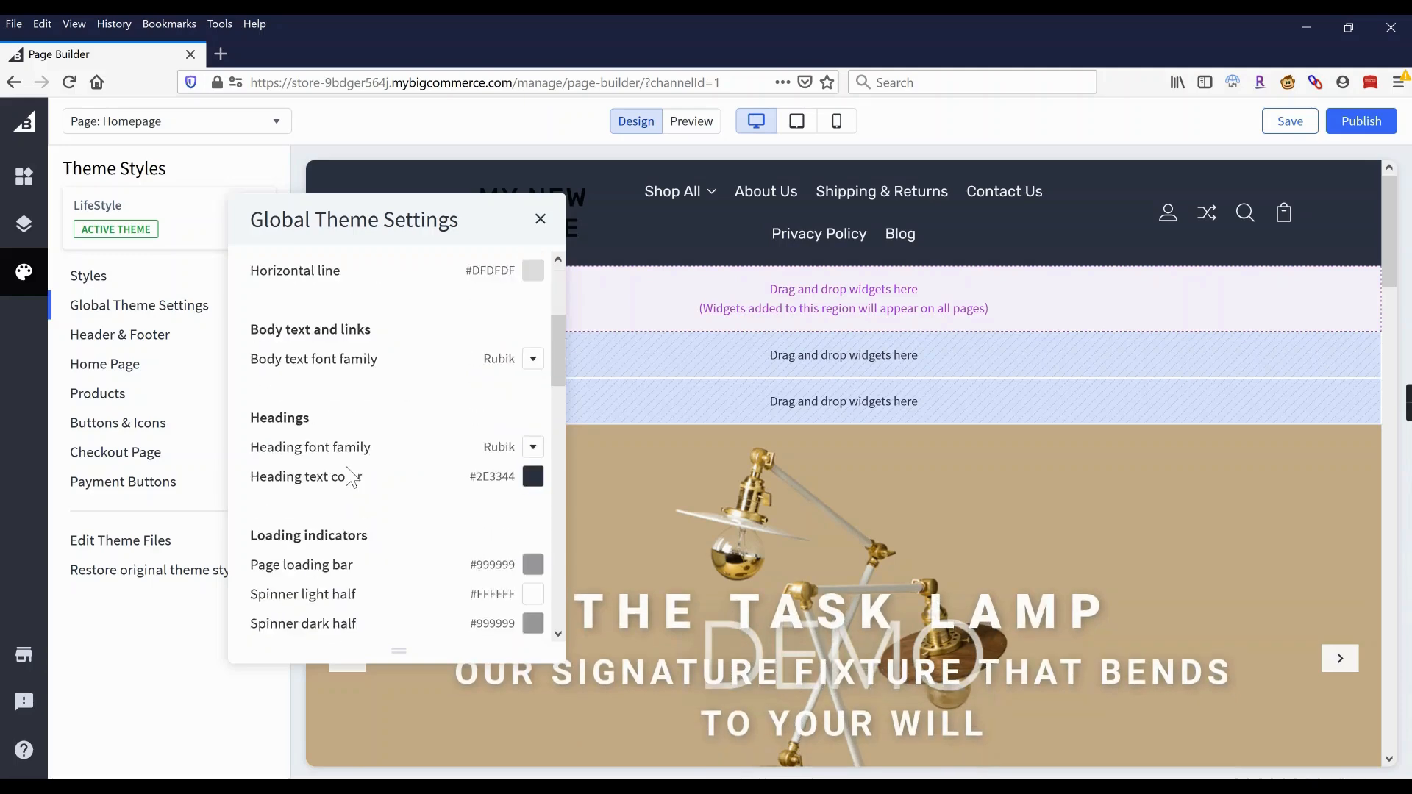
{"action": "scroll", "coordinate": [350, 474], "scroll_direction": "down", "scroll_amount": 5}
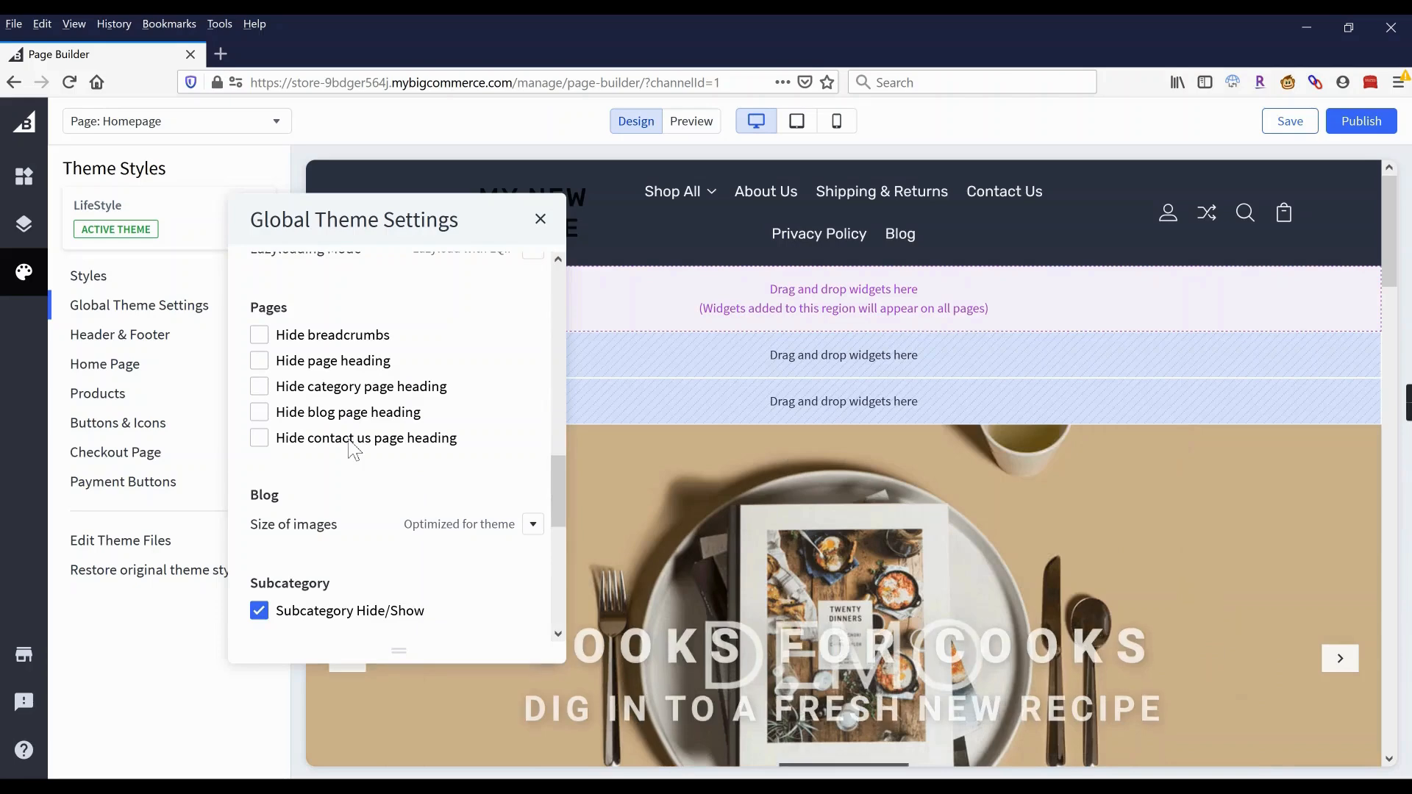
{"action": "scroll", "coordinate": [360, 442], "scroll_direction": "down", "scroll_amount": 8}
{"action": "scroll", "coordinate": [350, 449], "scroll_direction": "down", "scroll_amount": 3}
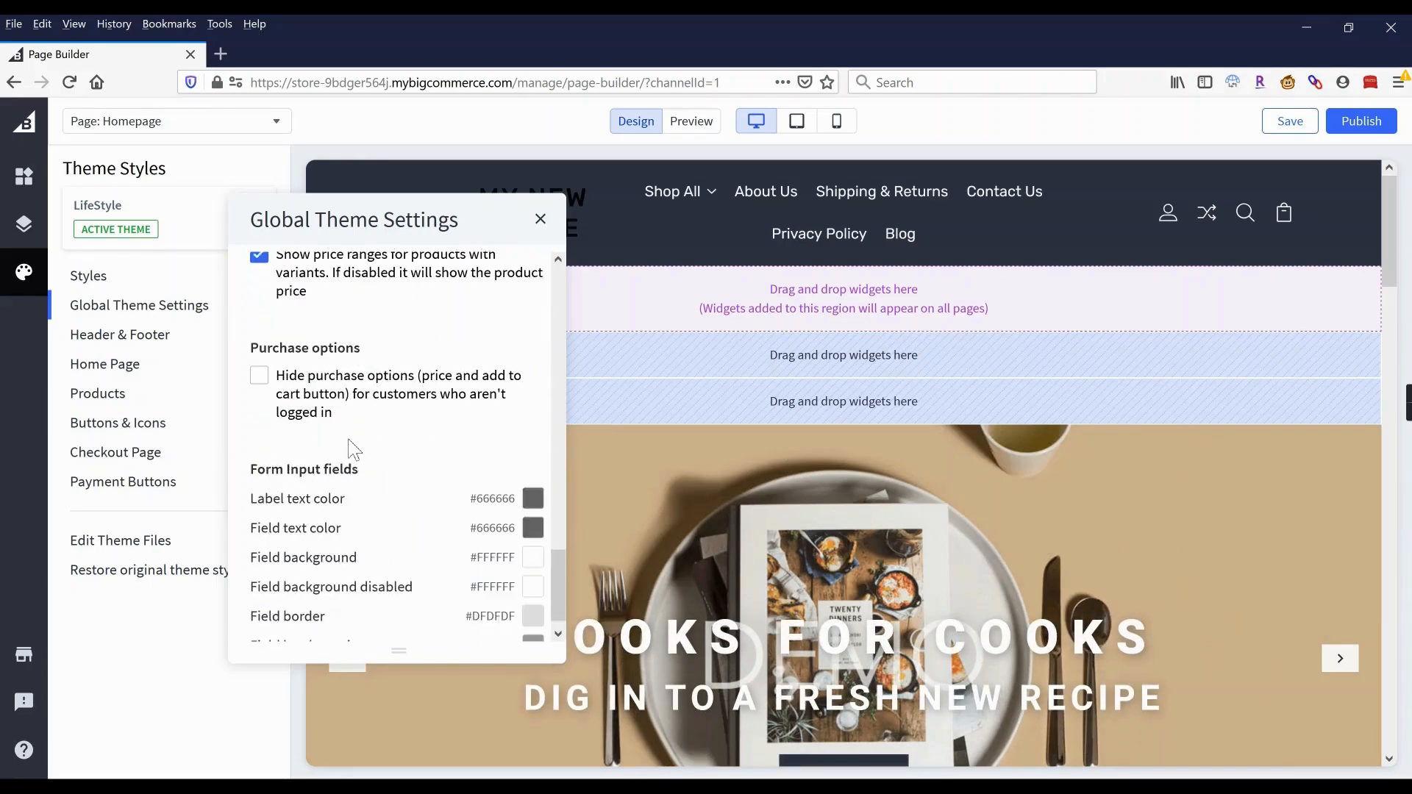
{"action": "left_click", "coordinate": [160, 342]}
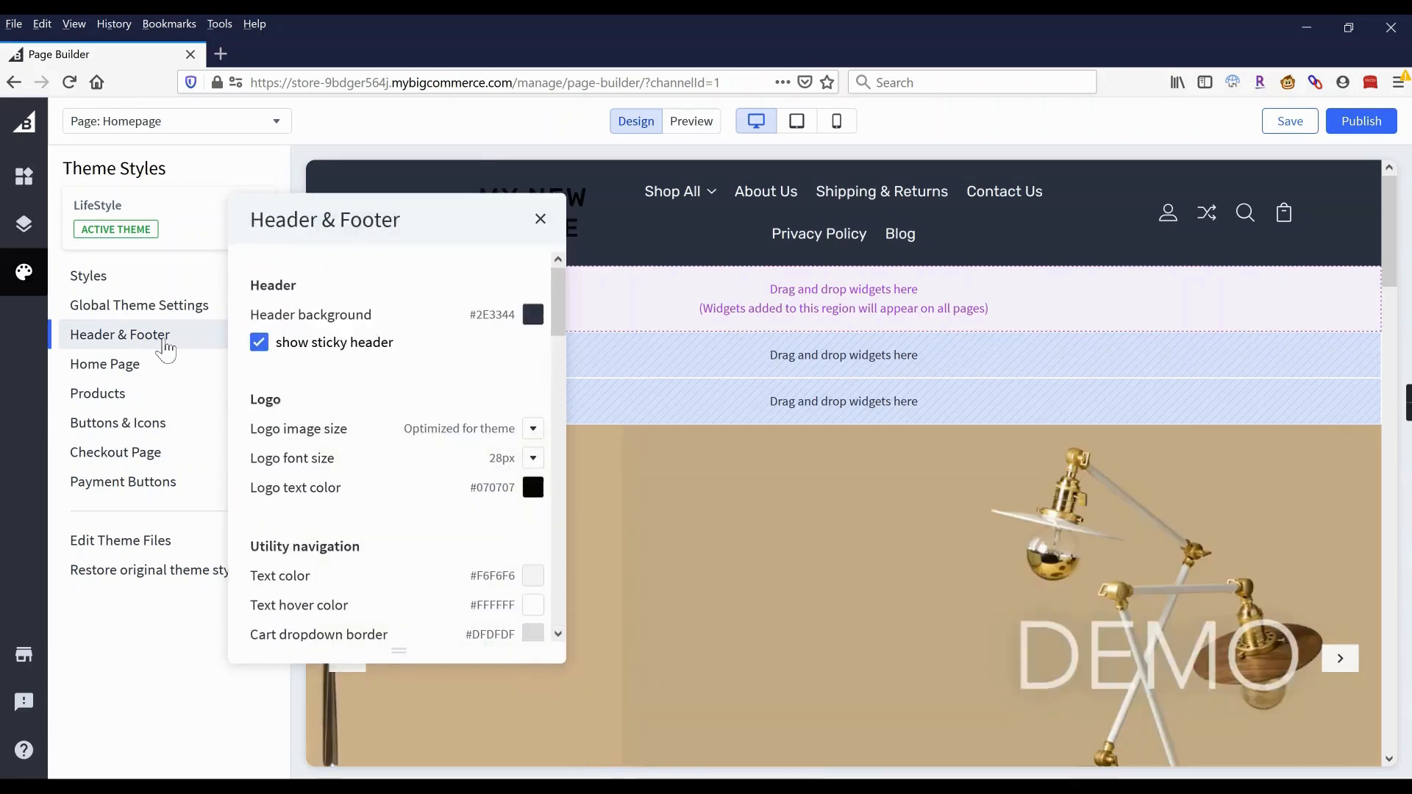
Set the header background colour to white #FFFFFF.
{"action": "left_click", "coordinate": [533, 316]}
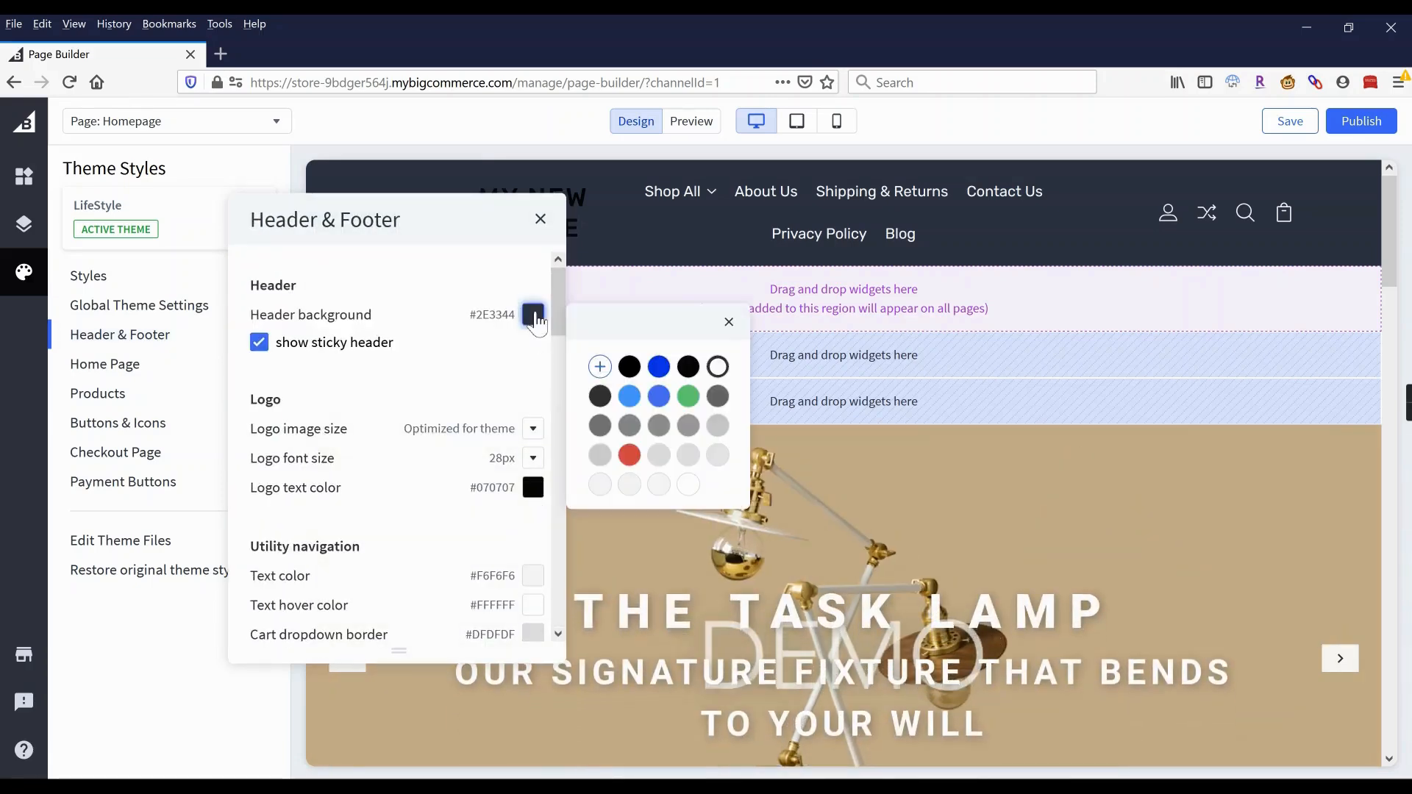
{"action": "left_click", "coordinate": [690, 489]}
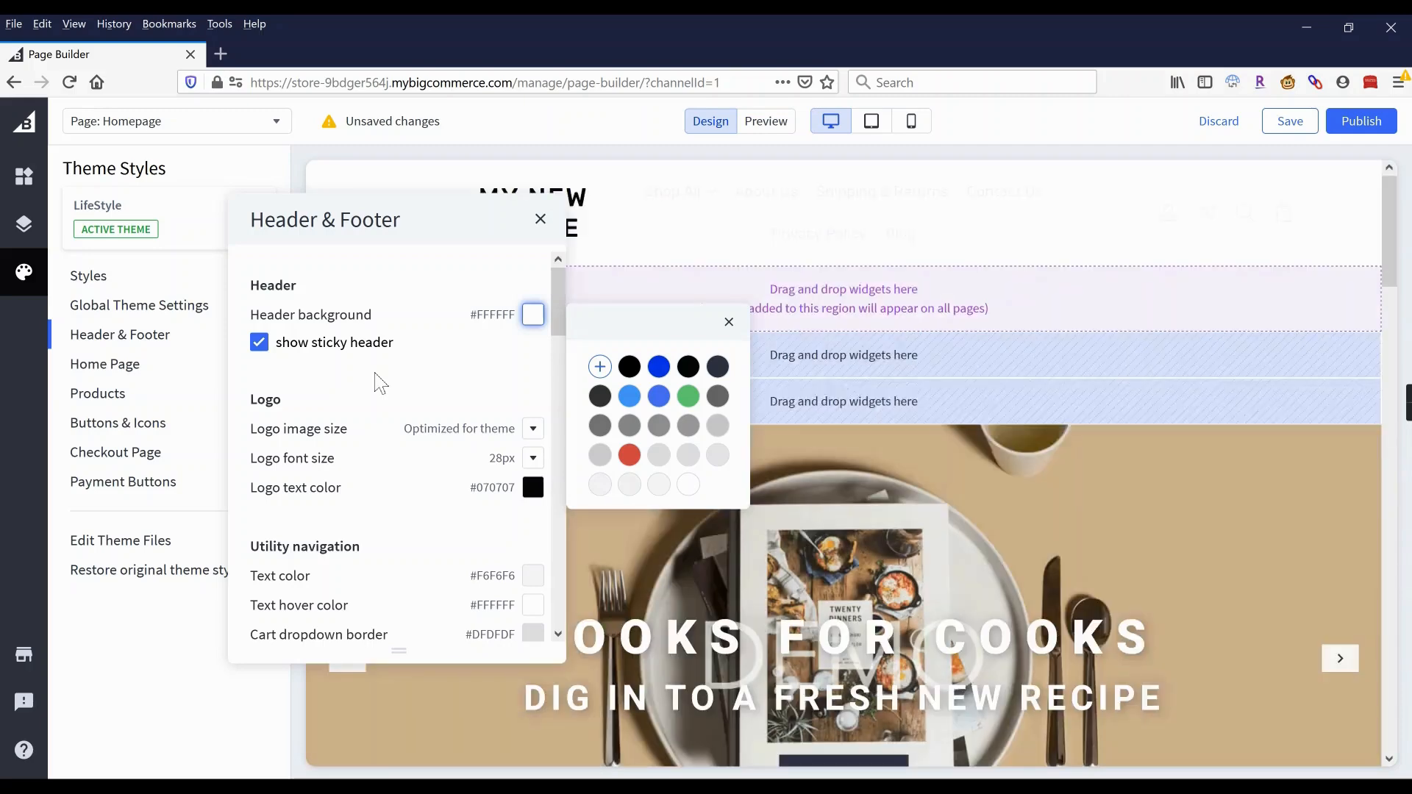
{"action": "left_click", "coordinate": [380, 382]}
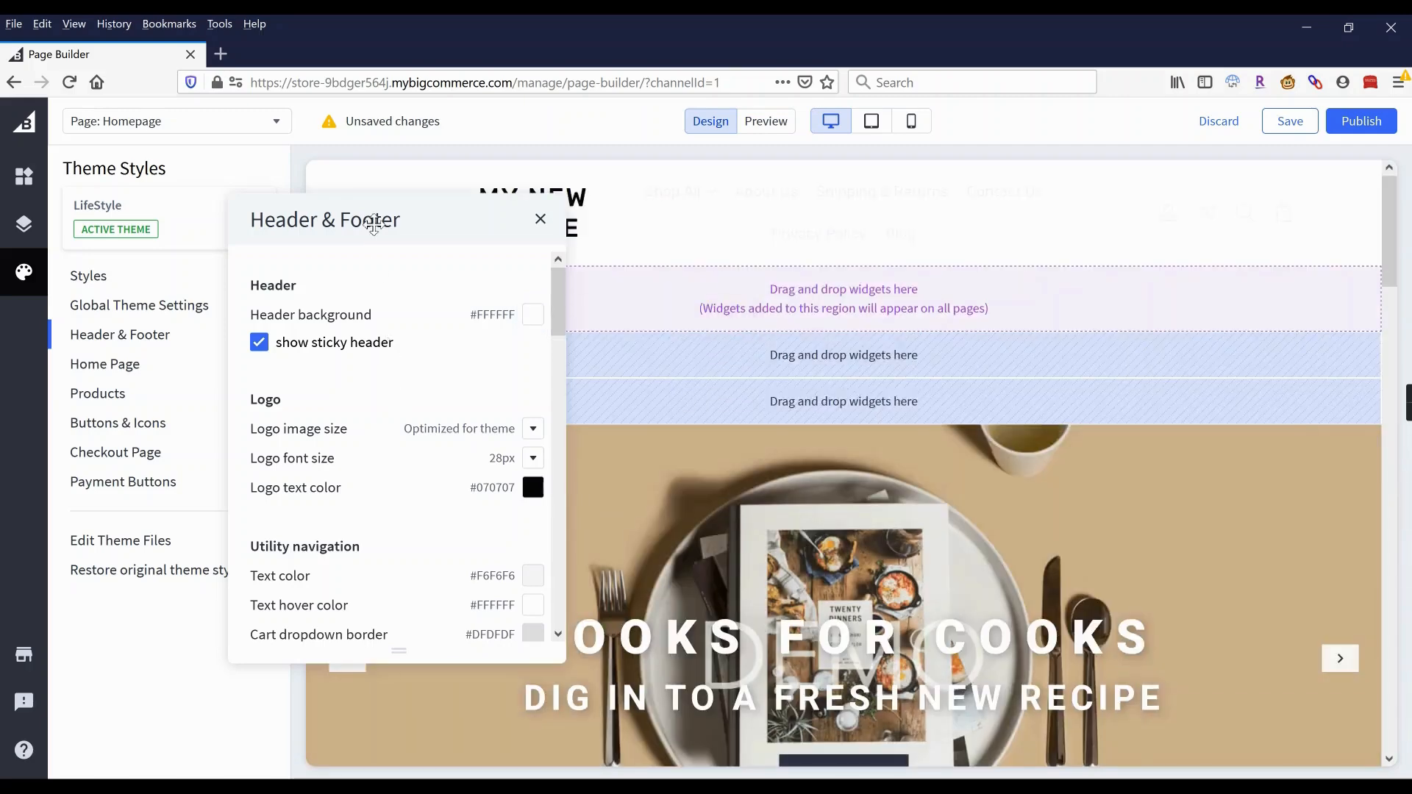
{"action": "mouse_move", "coordinate": [373, 224]}
{"action": "left_mouse_down"}
{"action": "mouse_move", "coordinate": [432, 372]}
{"action": "mouse_move", "coordinate": [381, 216]}
{"action": "left_mouse_up"}
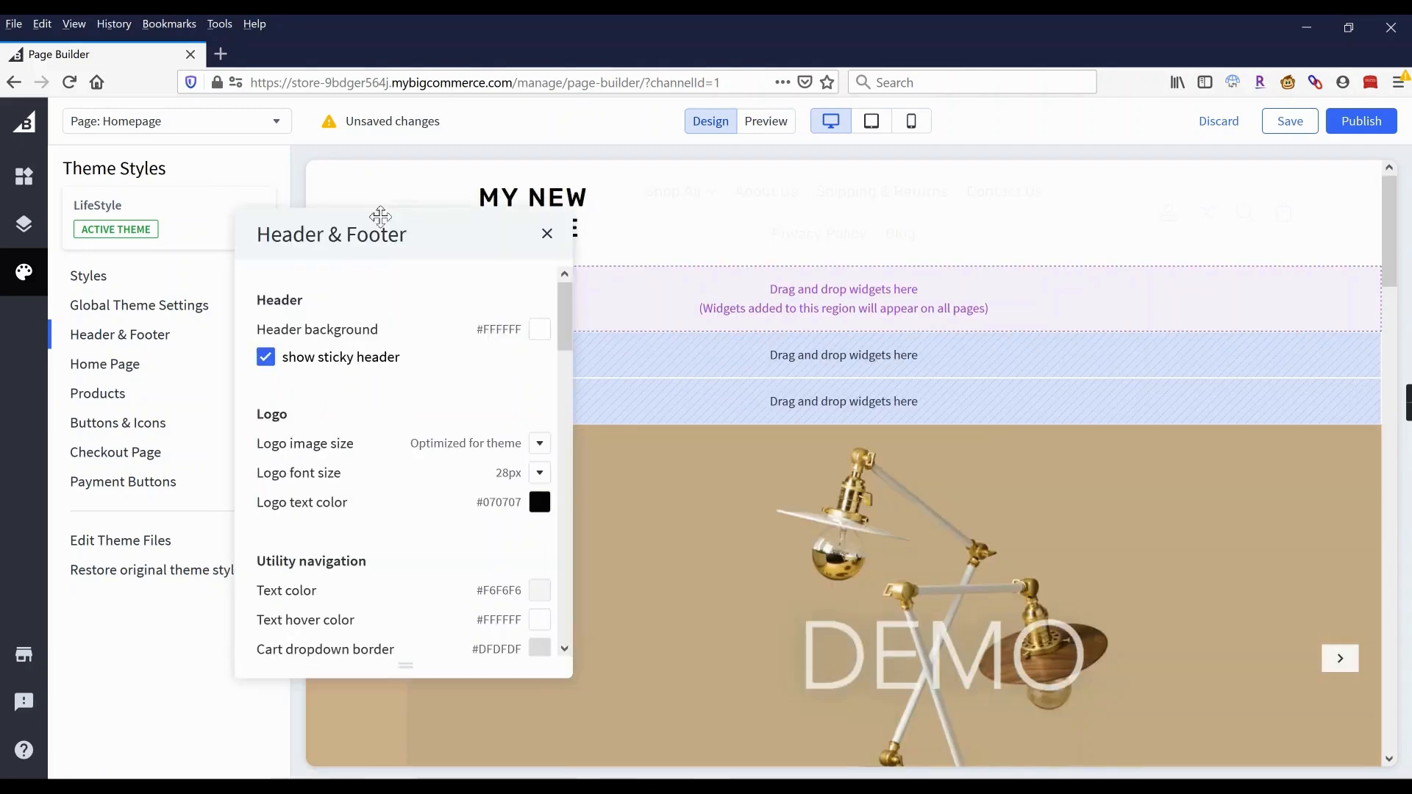
{"action": "scroll", "coordinate": [410, 419], "scroll_direction": "down", "scroll_amount": 3}
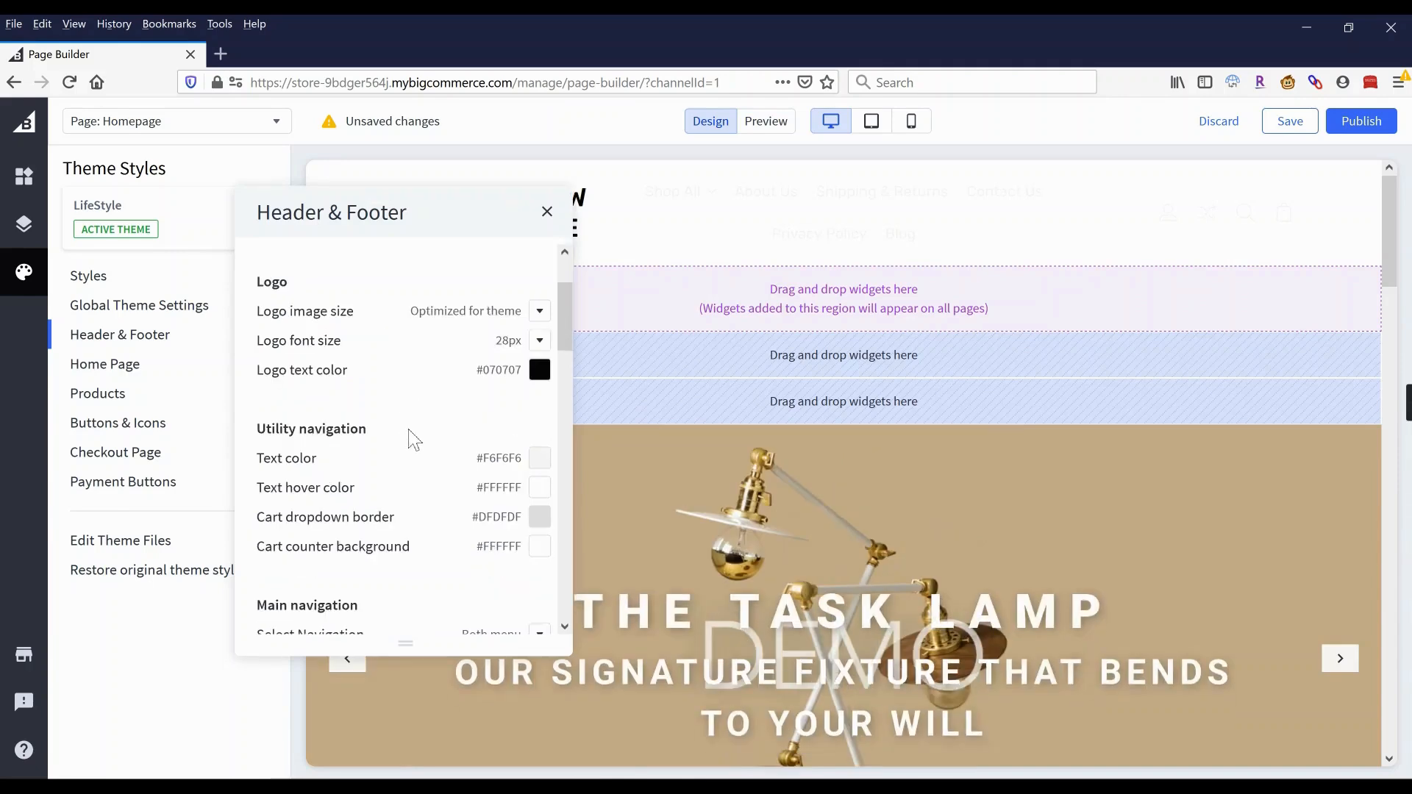
{"action": "scroll", "coordinate": [411, 439], "scroll_direction": "down", "scroll_amount": 2}
Make utility and main navigation text grey #666666, with black hover and cart counter.
{"action": "left_click", "coordinate": [542, 351]}
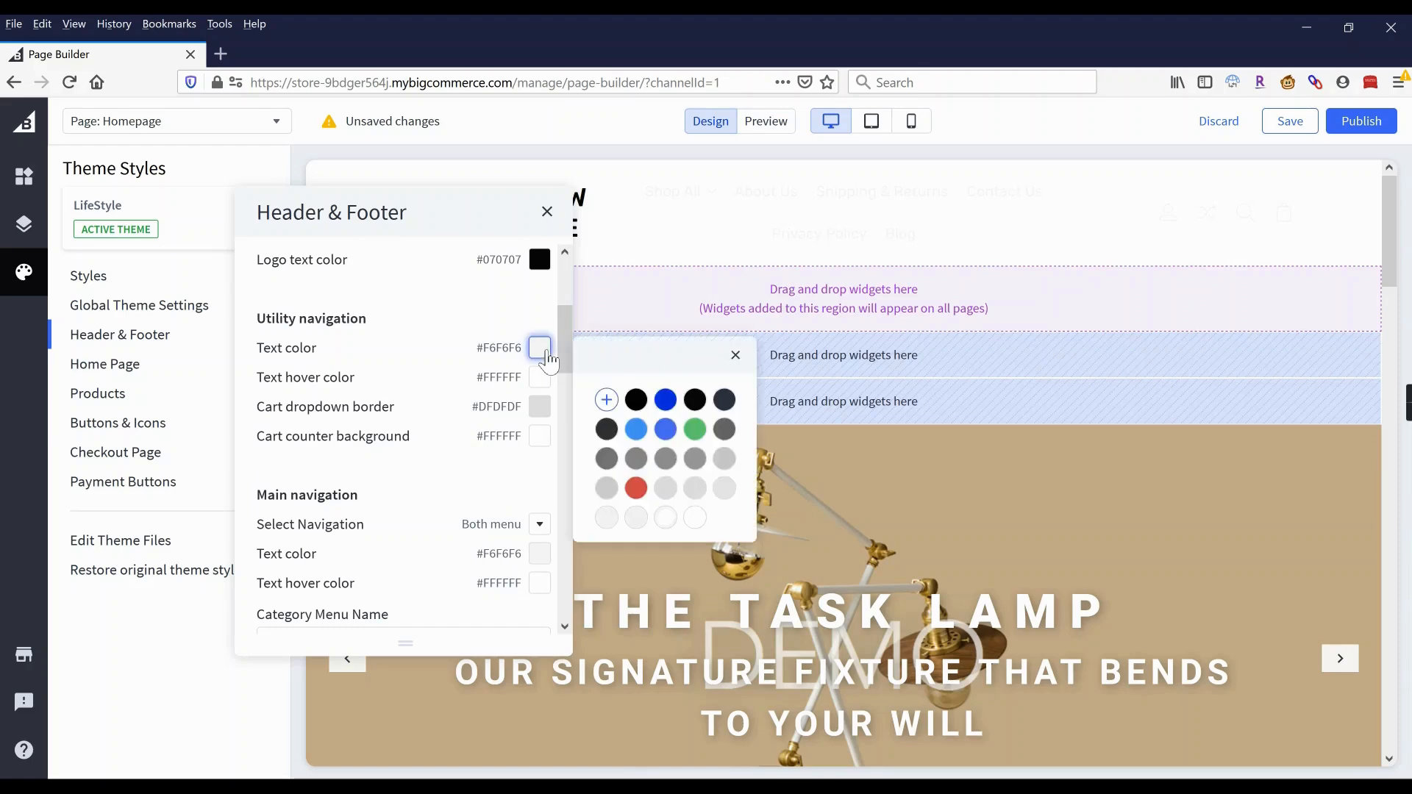
{"action": "left_click", "coordinate": [725, 431]}
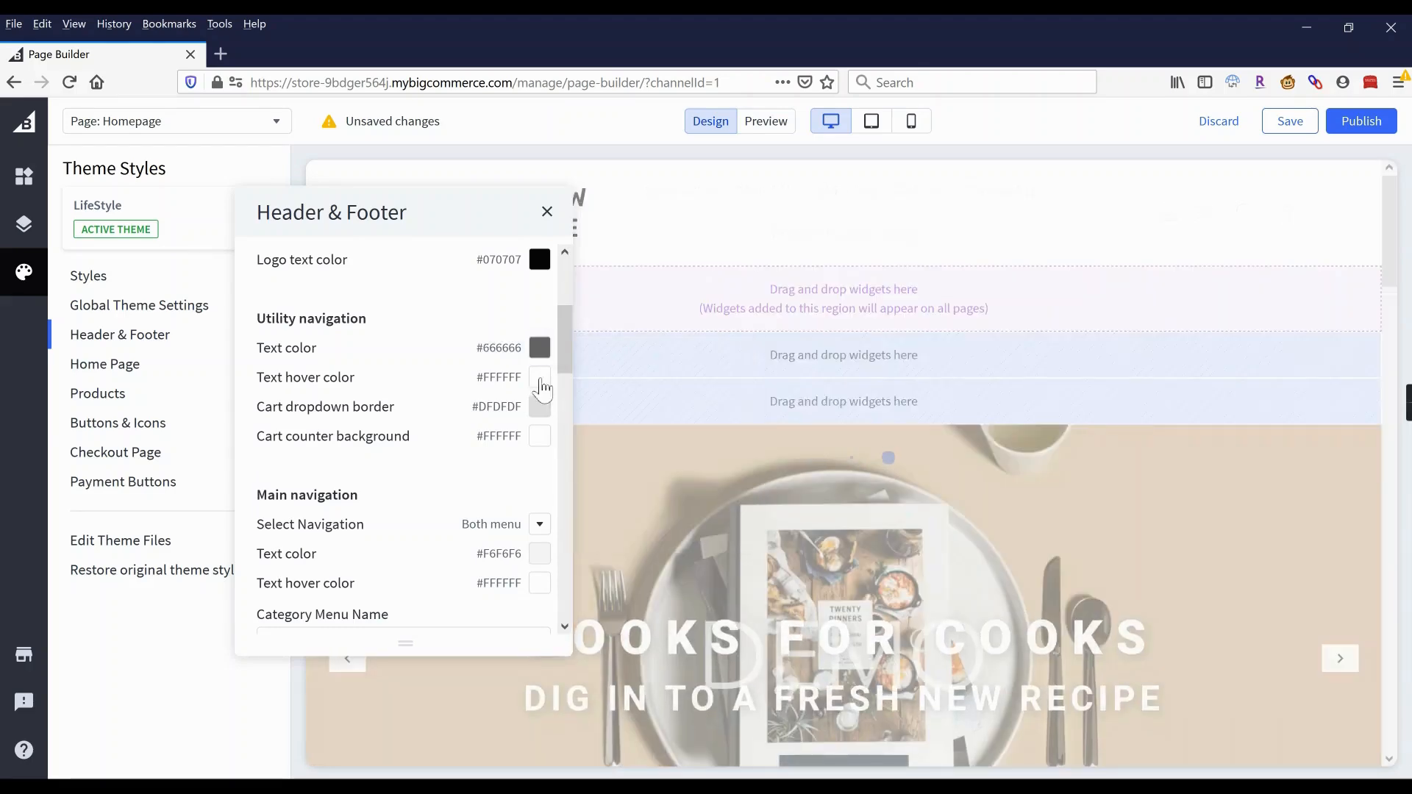
{"action": "left_click", "coordinate": [542, 387]}
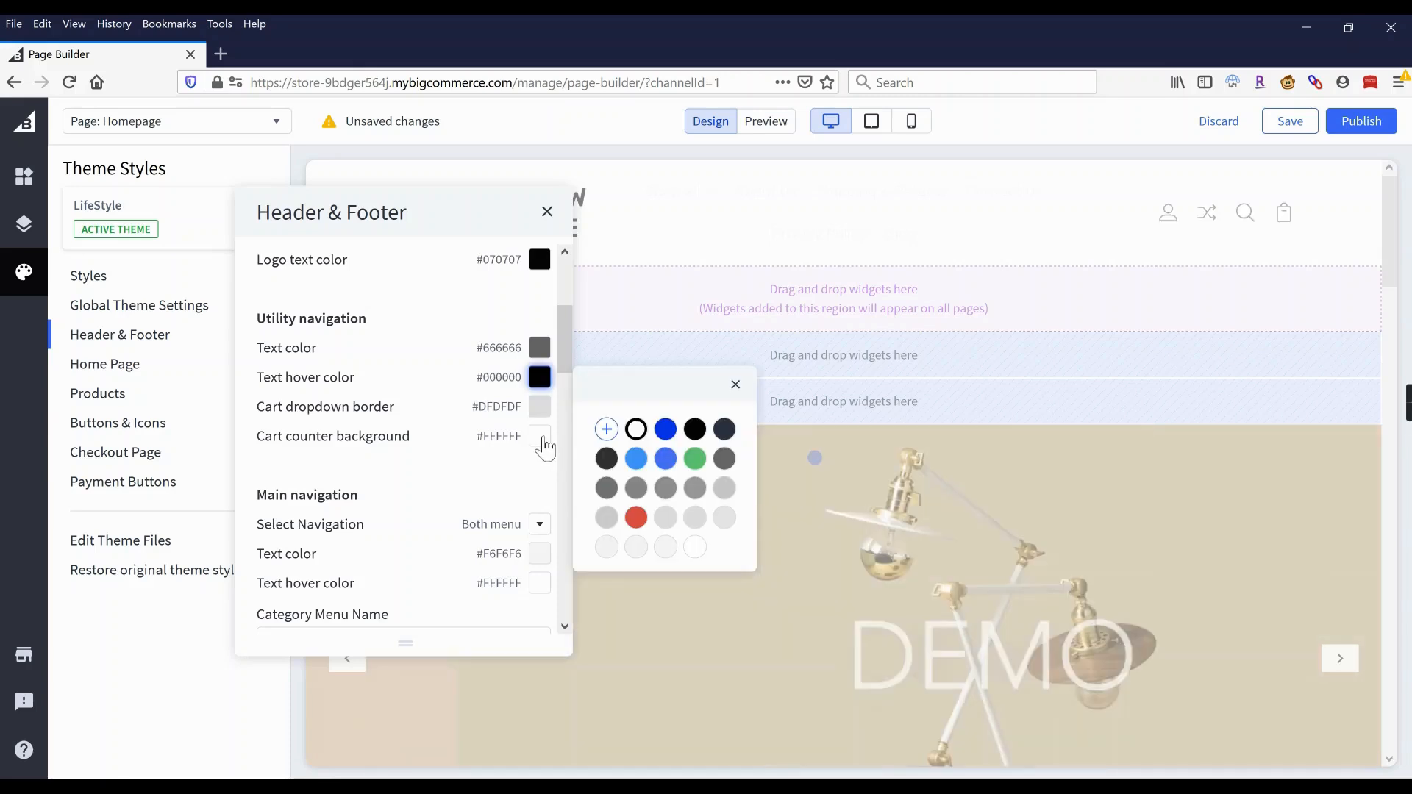
{"action": "left_click", "coordinate": [542, 439]}
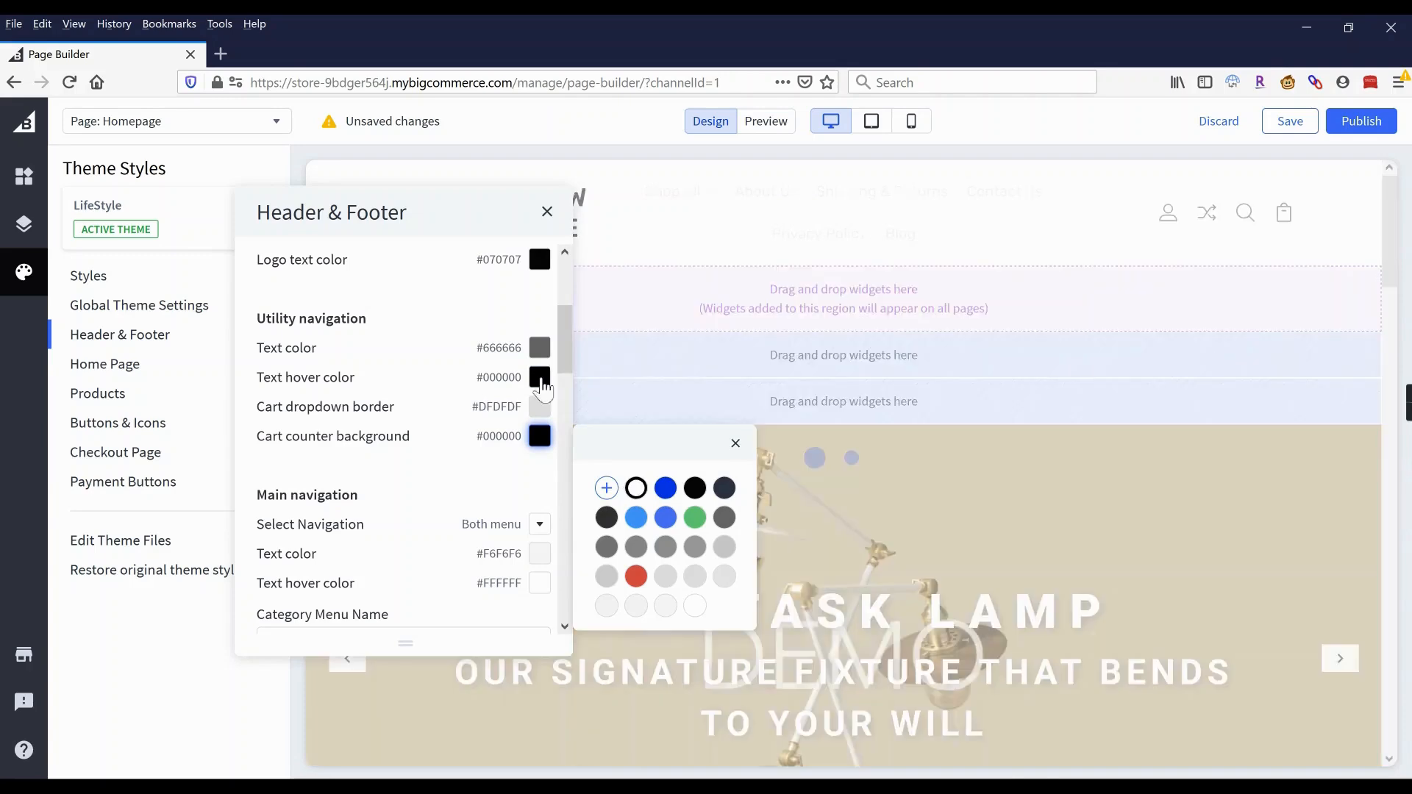
{"action": "scroll", "coordinate": [444, 384], "scroll_direction": "down", "scroll_amount": 3}
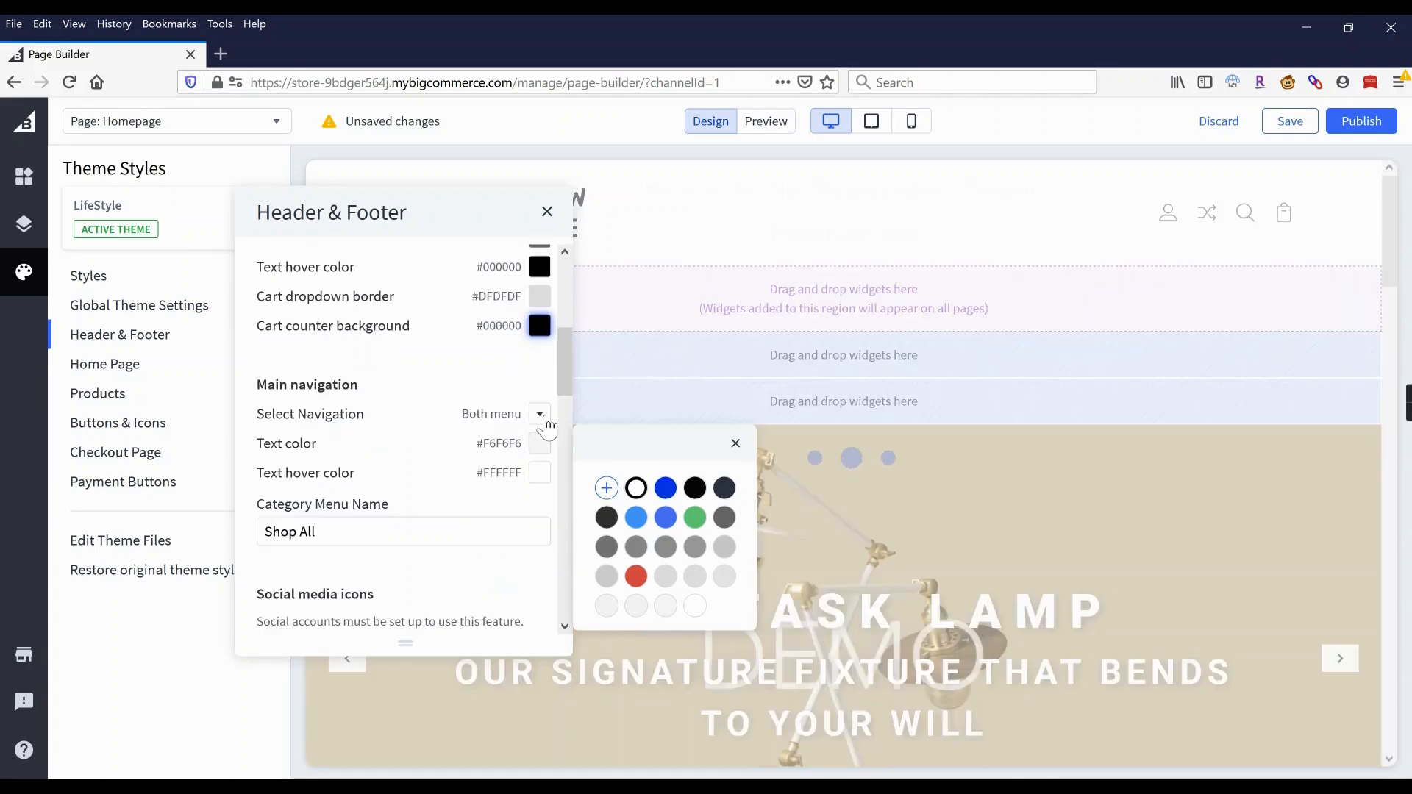
{"action": "left_click", "coordinate": [540, 443]}
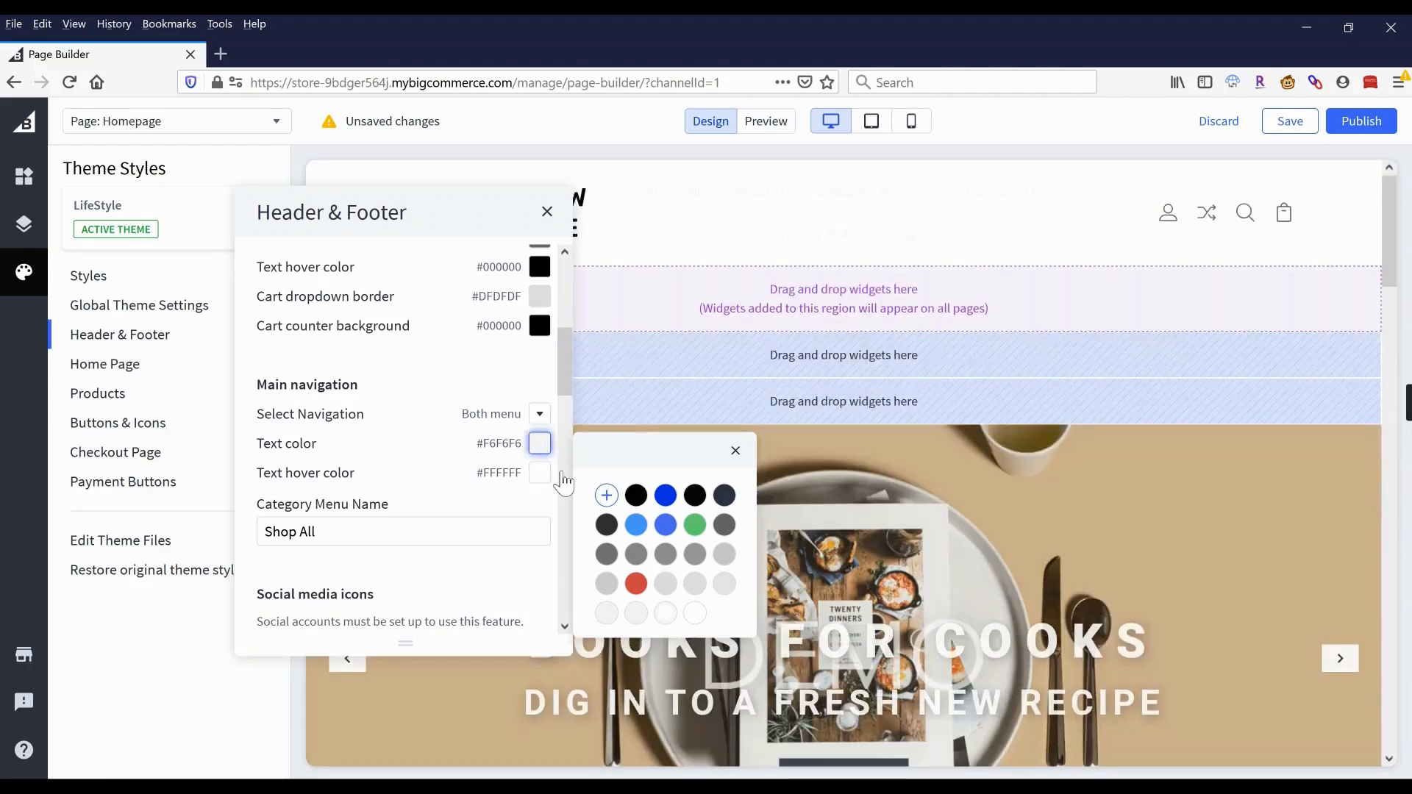
{"action": "left_click", "coordinate": [724, 524]}
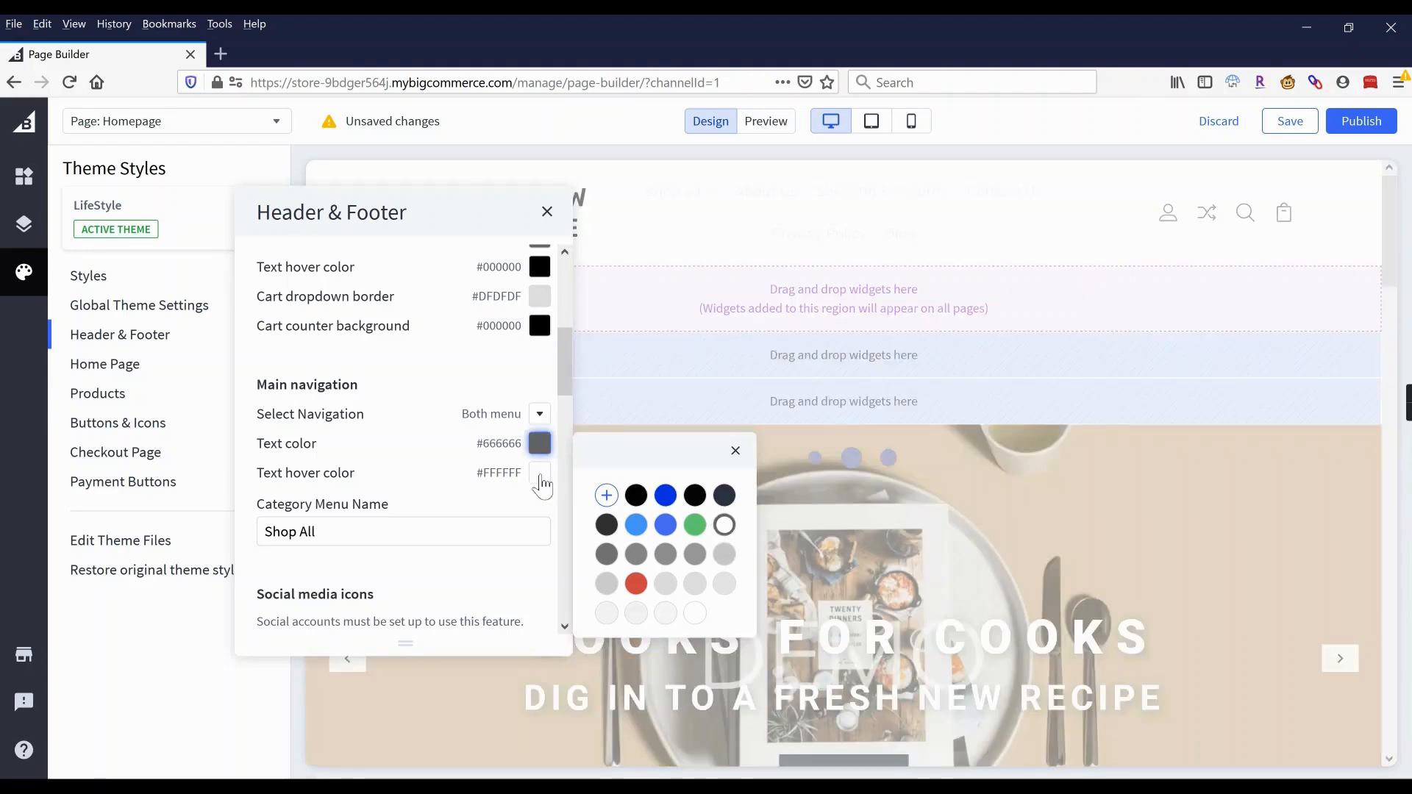
{"action": "left_click", "coordinate": [540, 475]}
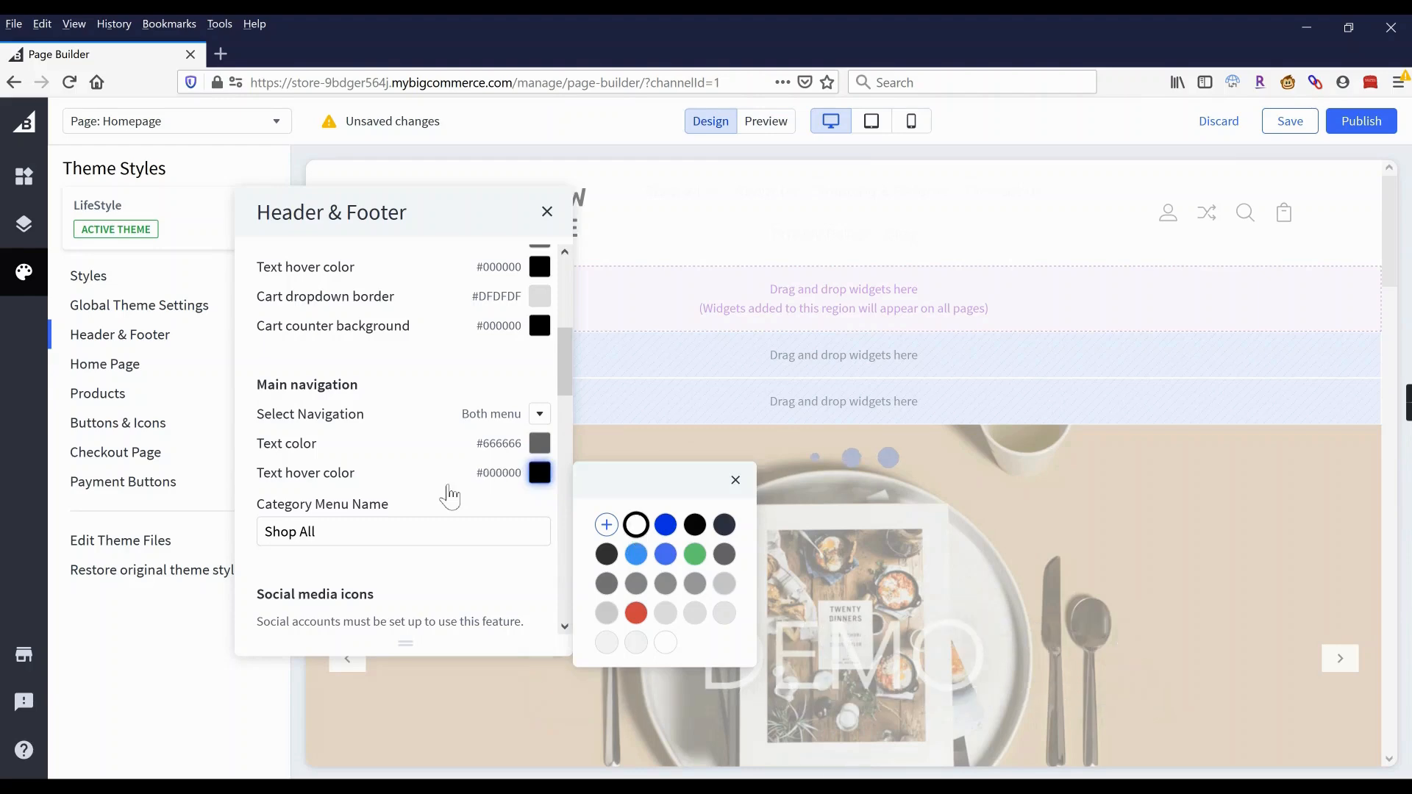
Rename the category menu to 'Shop Now' and show only Category navigation.
{"action": "left_click", "coordinate": [316, 531]}
{"action": "left_click_drag", "start_coordinate": [316, 532], "coordinate": [300, 531]}
{"action": "type", "text": "No"}
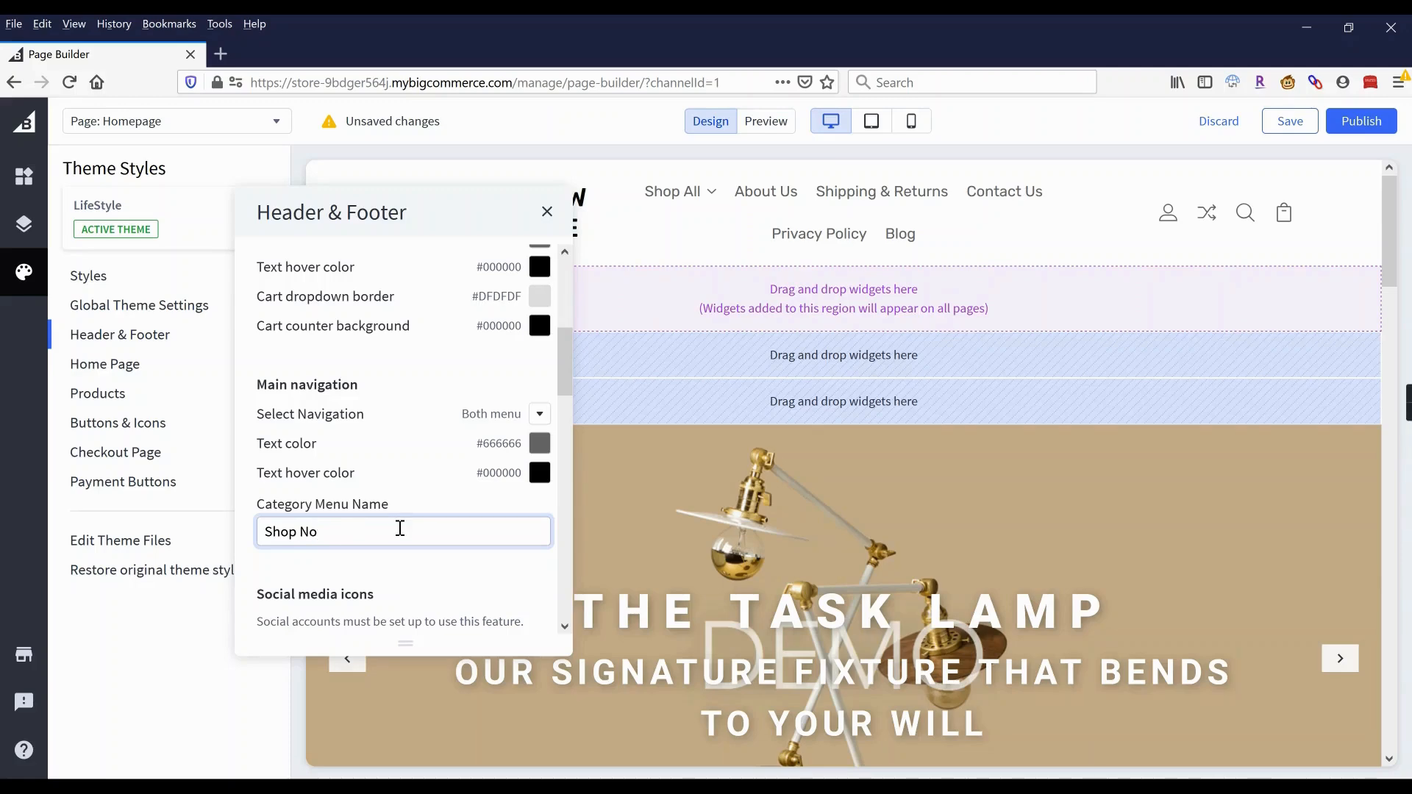
{"action": "type", "text": "w"}
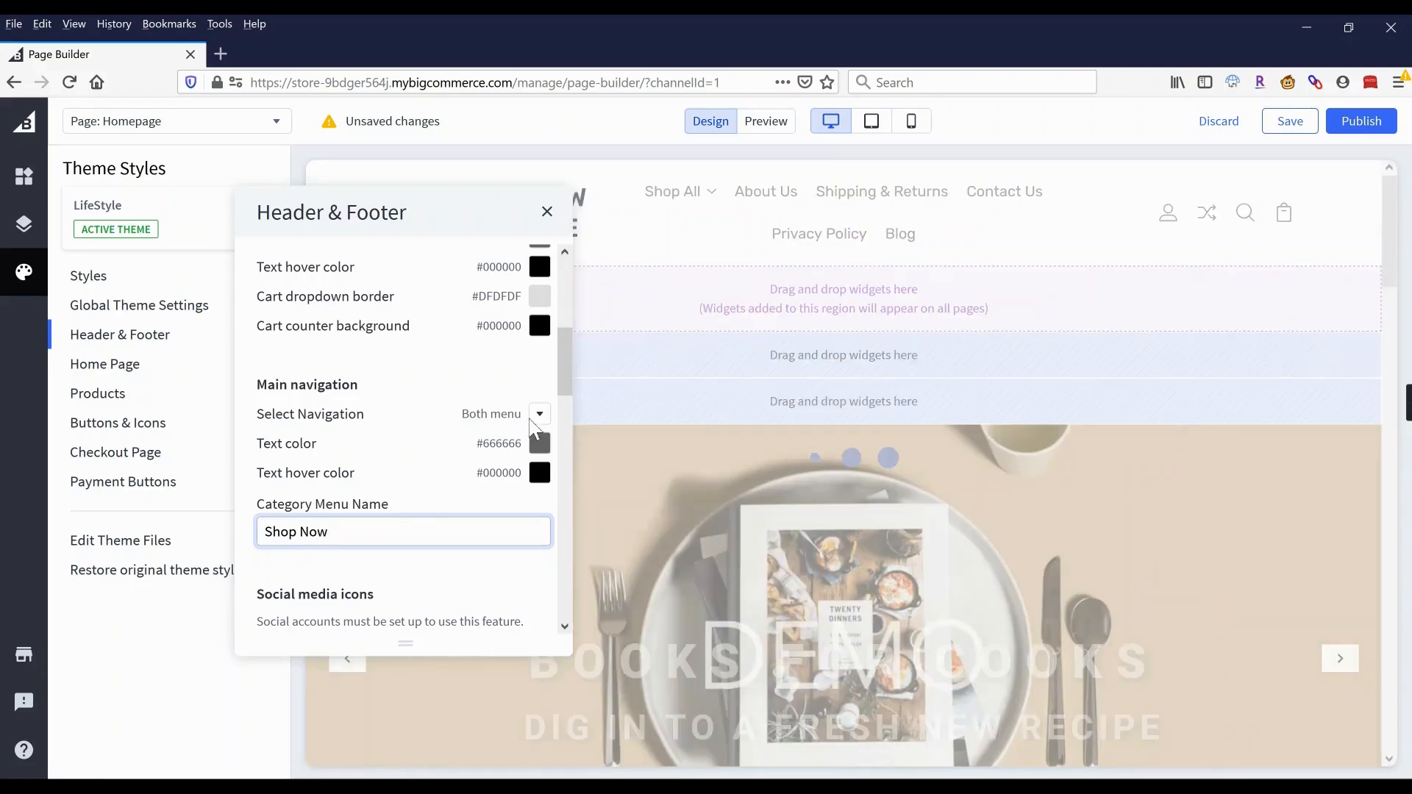
{"action": "left_click", "coordinate": [540, 413]}
{"action": "left_click", "coordinate": [570, 436]}
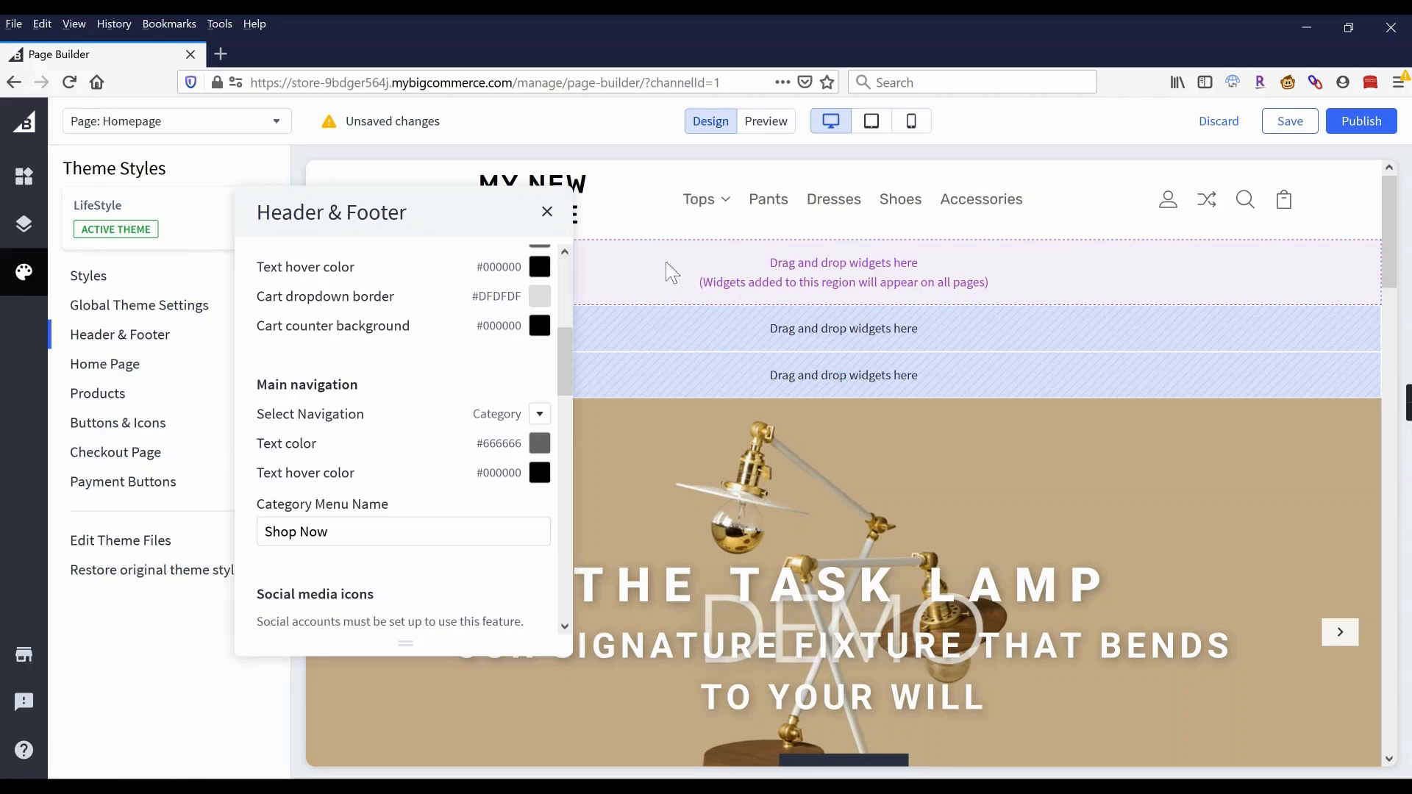
Enter the store's contact e-mail in the Footer Email field.
{"action": "scroll", "coordinate": [417, 443], "scroll_direction": "down", "scroll_amount": 2}
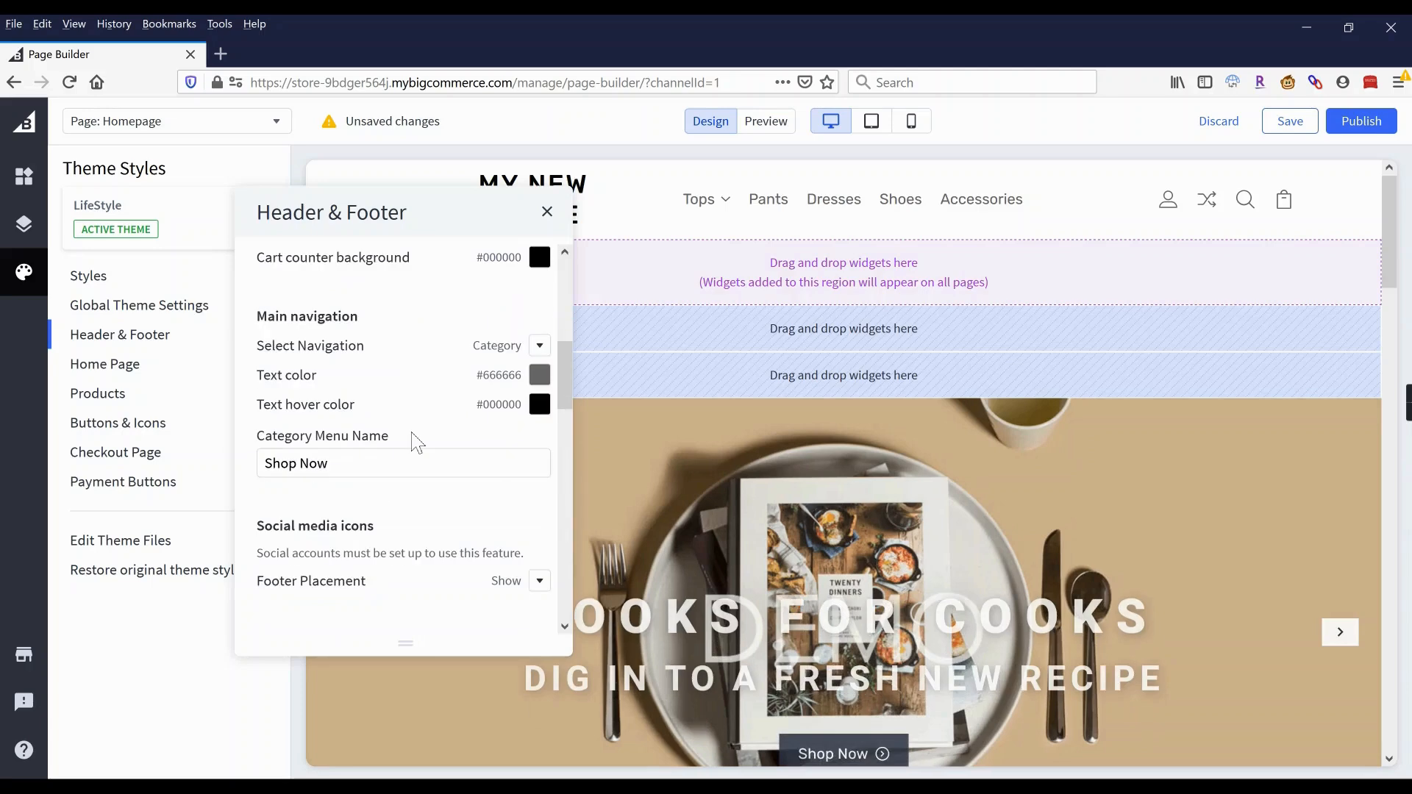
{"action": "scroll", "coordinate": [358, 431], "scroll_direction": "down", "scroll_amount": 6}
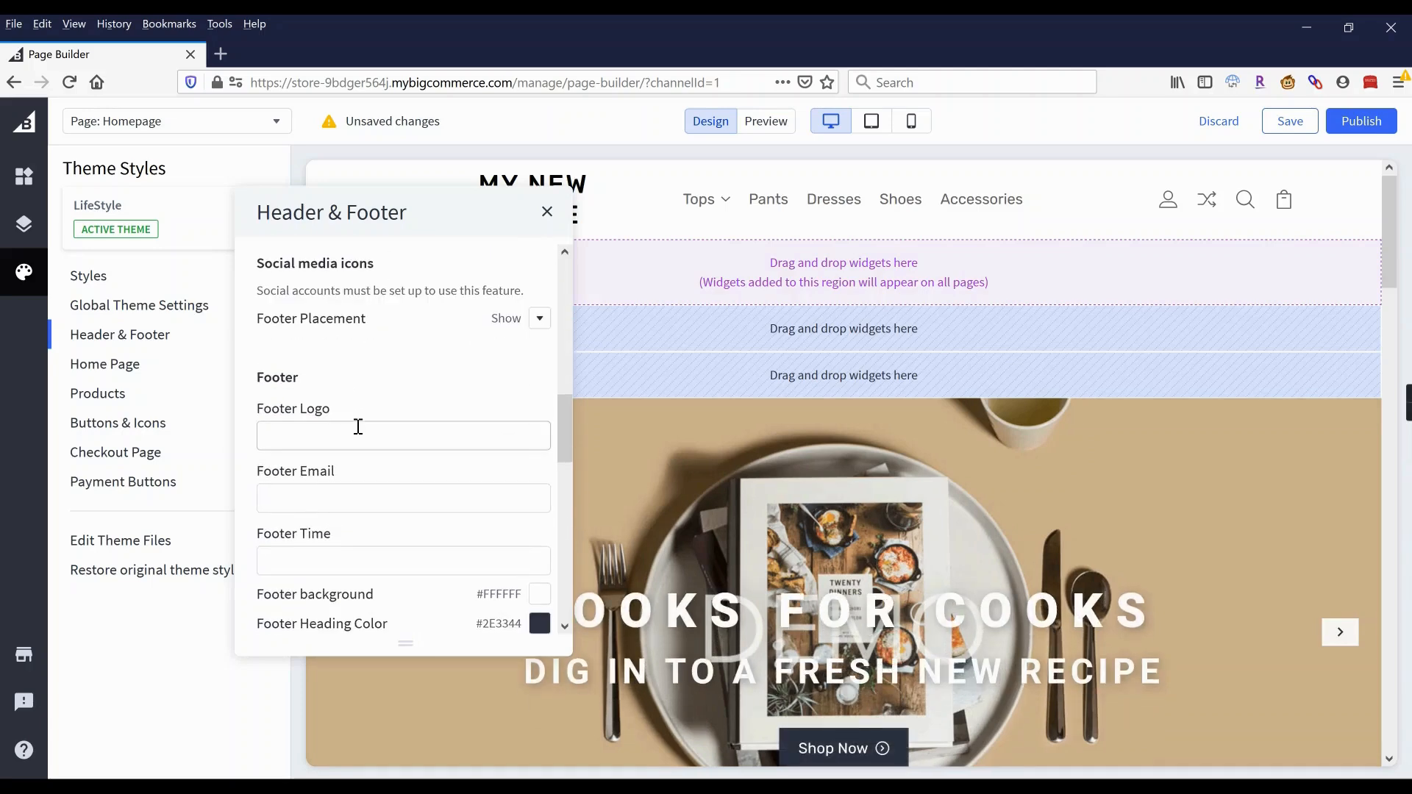
{"action": "scroll", "coordinate": [358, 427], "scroll_direction": "down", "scroll_amount": 3}
{"action": "left_click", "coordinate": [350, 328]}
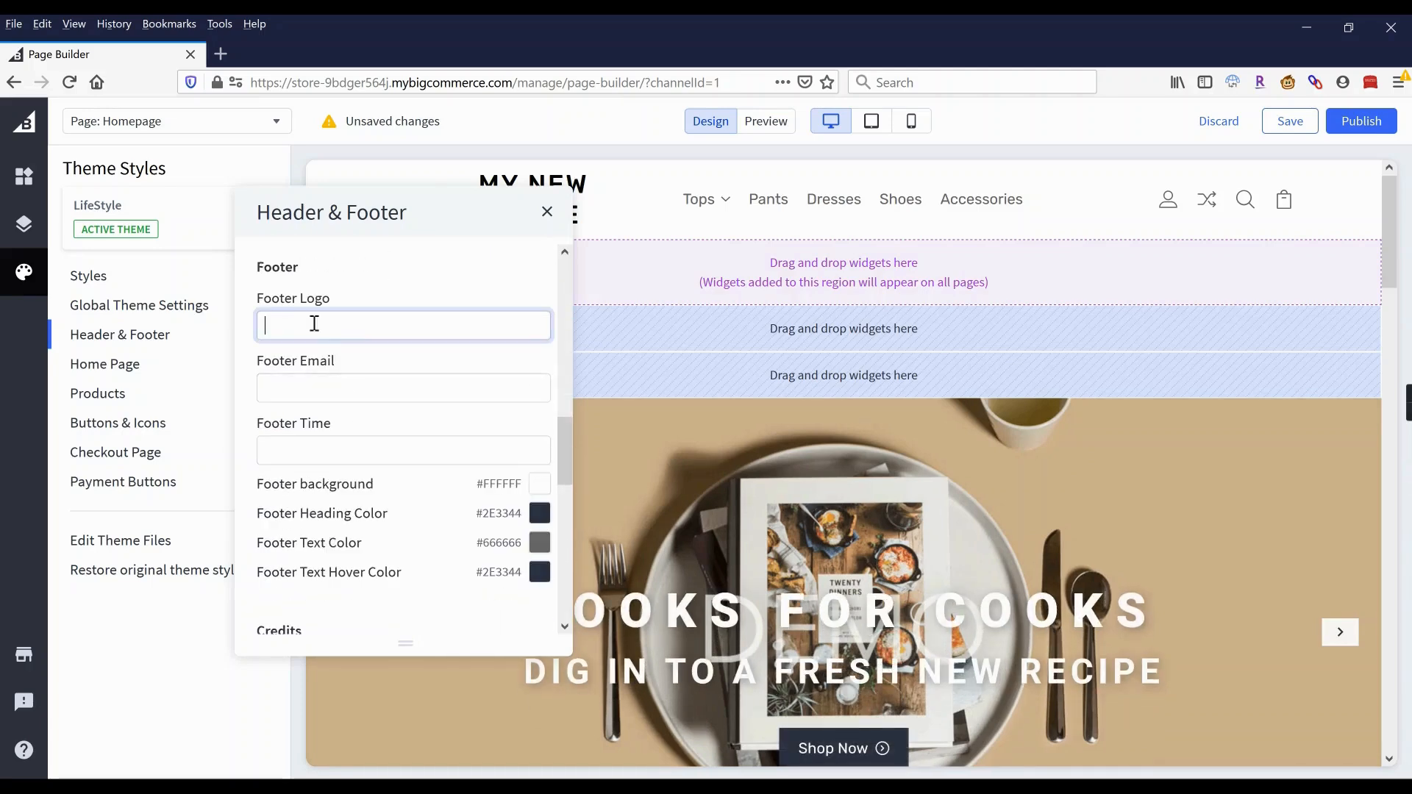
{"action": "left_click", "coordinate": [318, 390]}
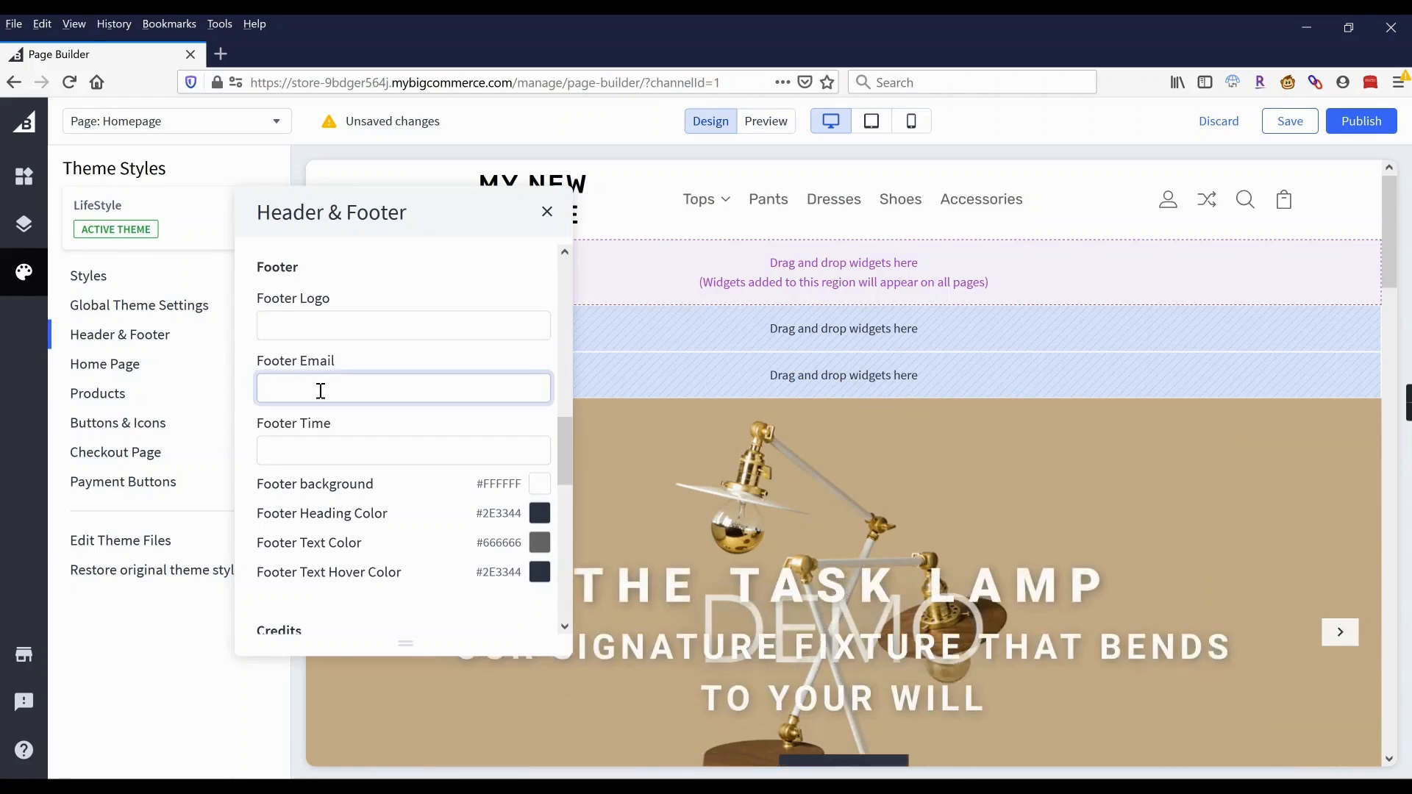
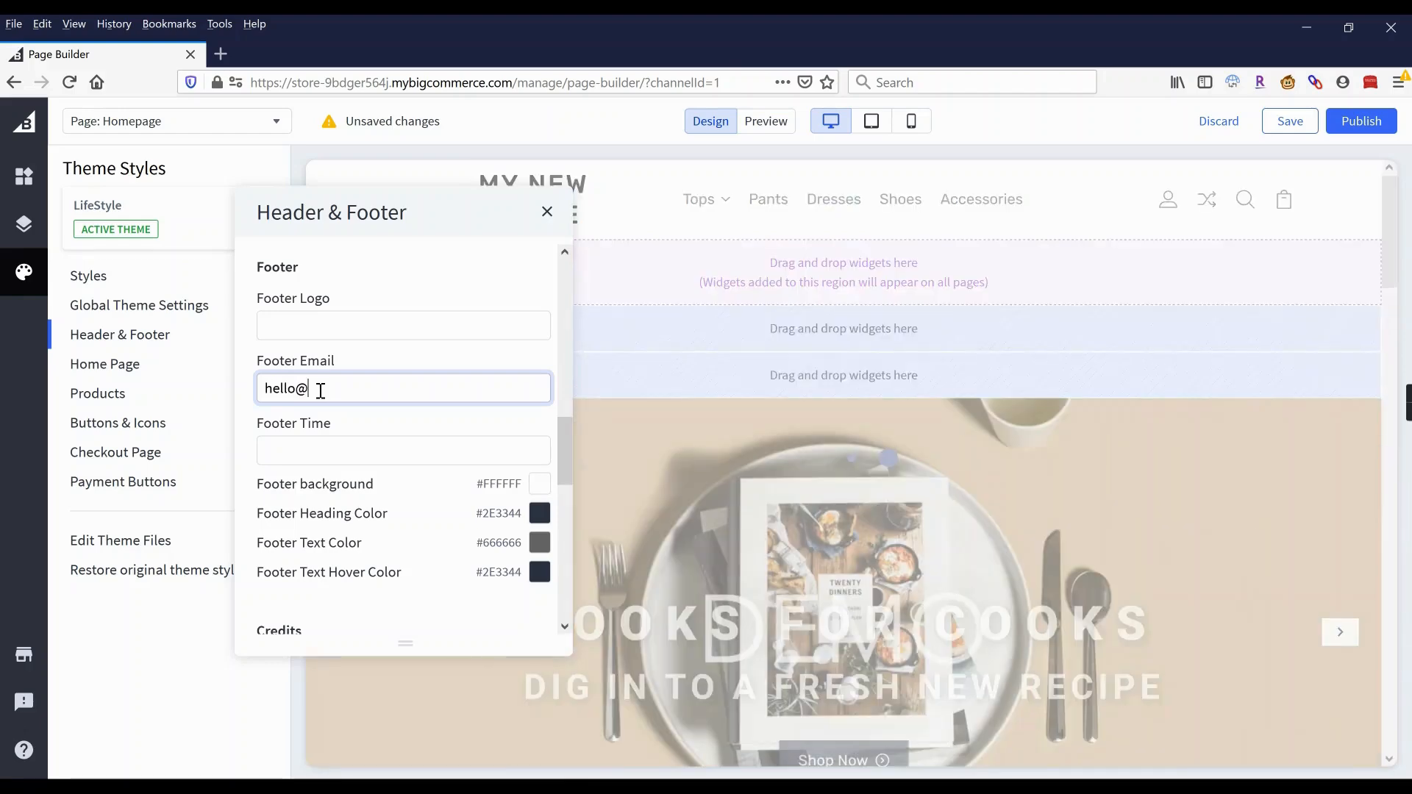
{"action": "left_click", "coordinate": [334, 465]}
Turn off the 'Powered by BigCommerce' and 'Powered by PSDCenter' footer credits.
{"action": "scroll", "coordinate": [346, 471], "scroll_direction": "down", "scroll_amount": 3}
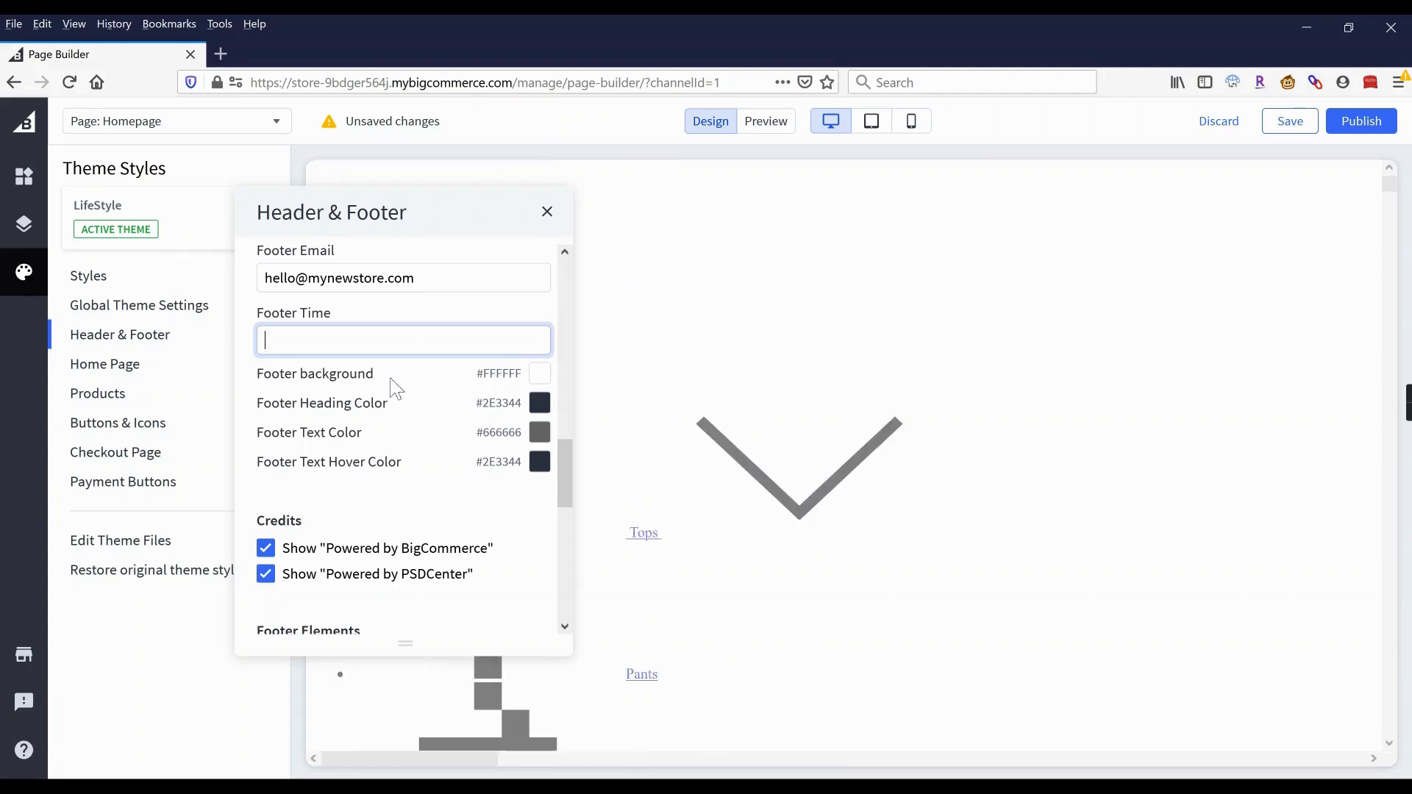
{"action": "left_click", "coordinate": [265, 548]}
{"action": "left_click", "coordinate": [267, 580]}
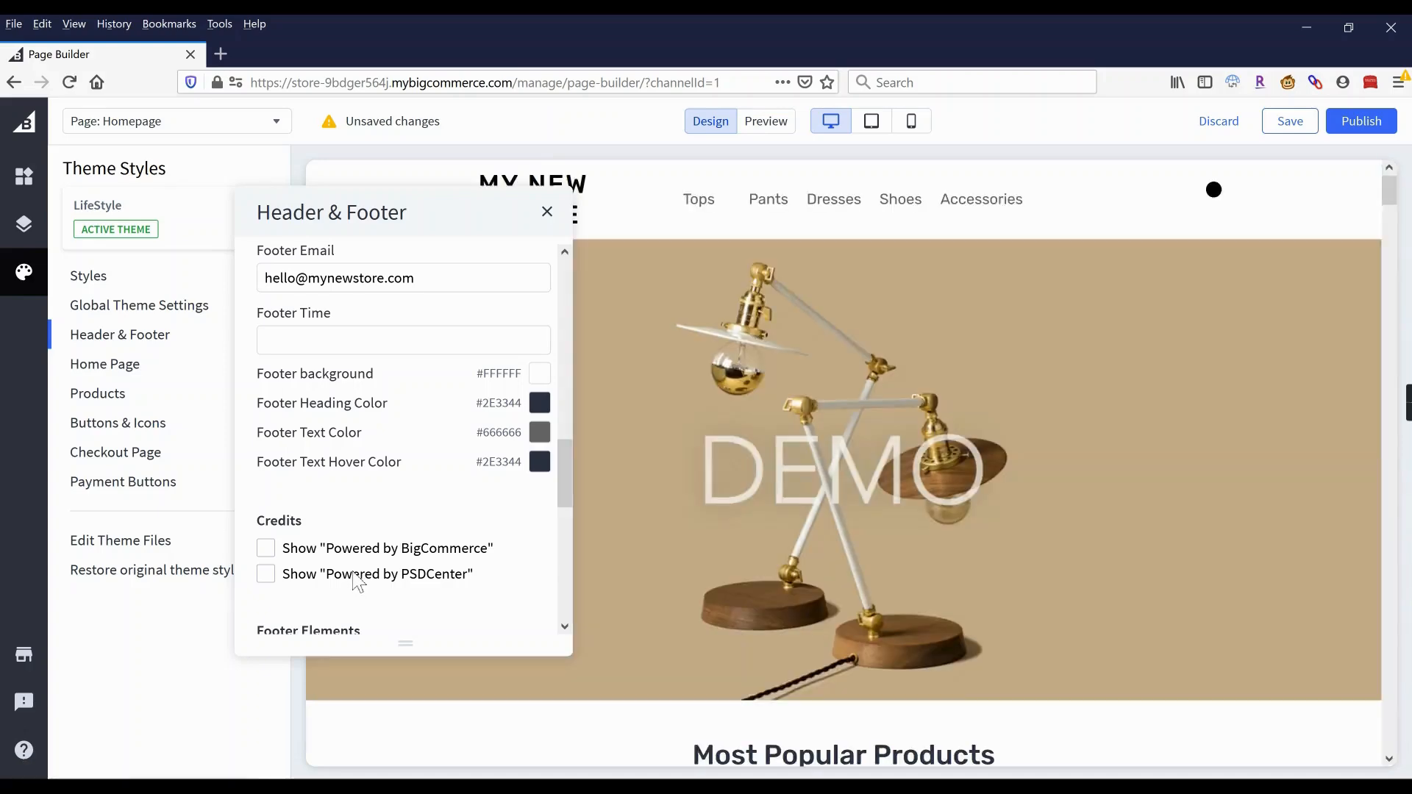
{"action": "scroll", "coordinate": [726, 355], "scroll_direction": "down", "scroll_amount": 15}
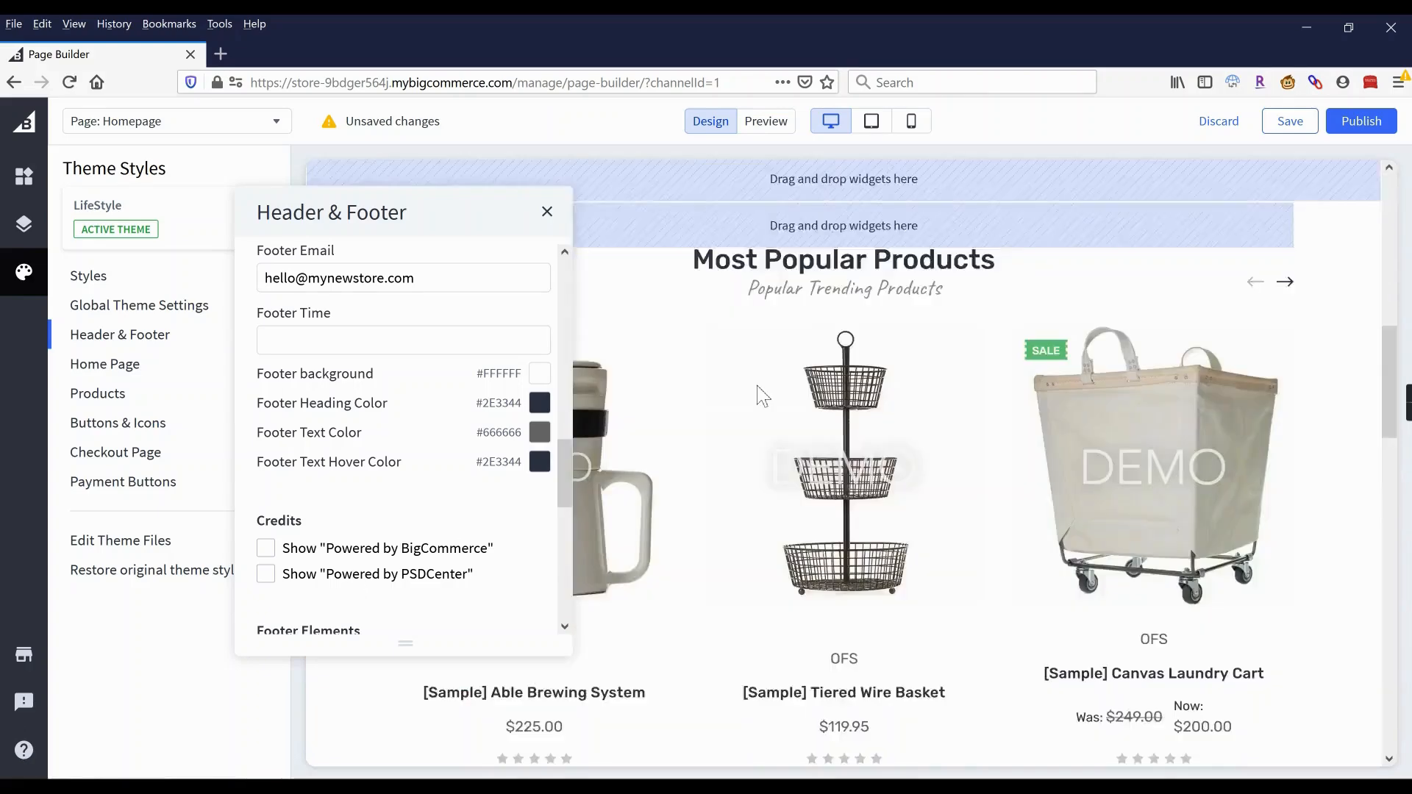
{"action": "scroll", "coordinate": [763, 396], "scroll_direction": "down", "scroll_amount": 8}
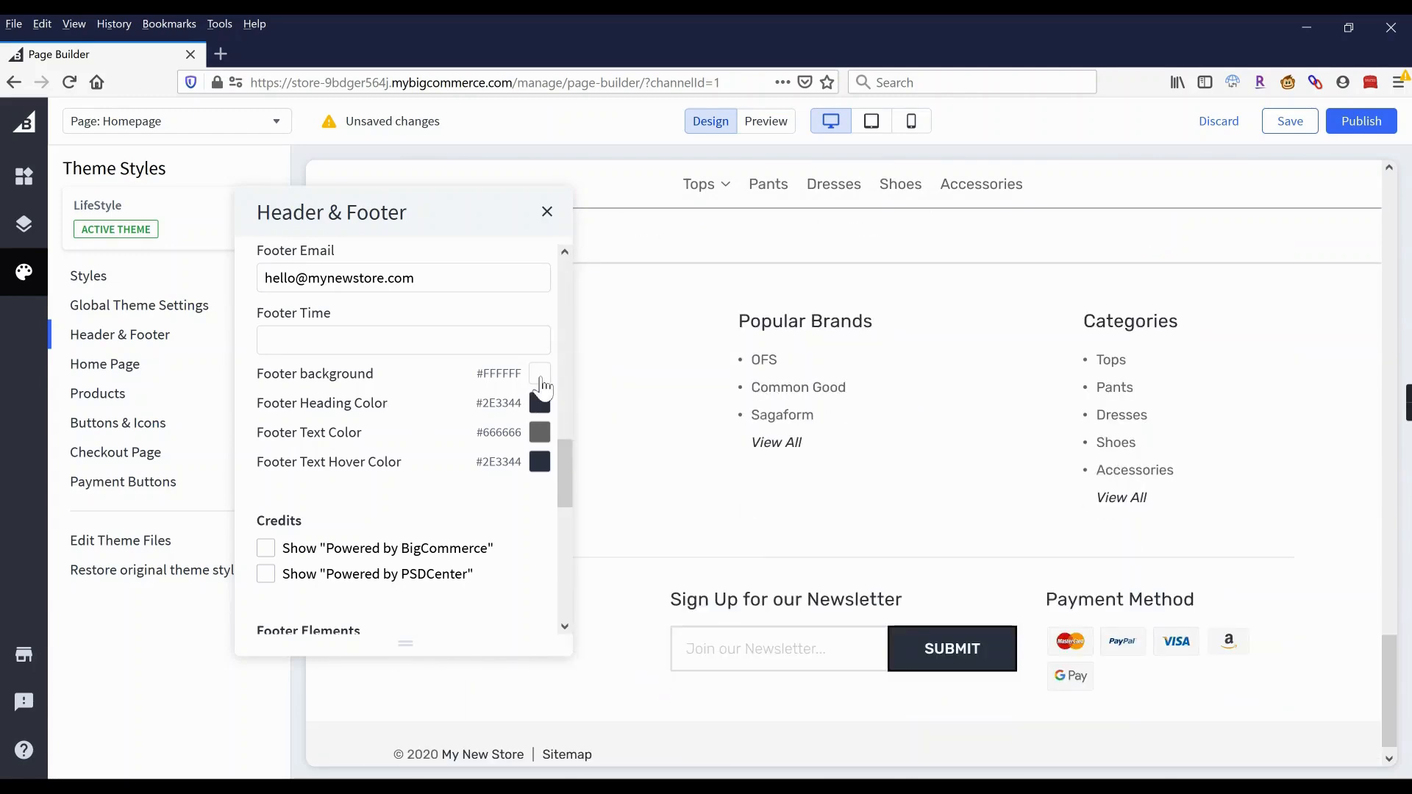
Make the footer background black with white headings, text and hover text.
{"action": "left_click", "coordinate": [541, 377]}
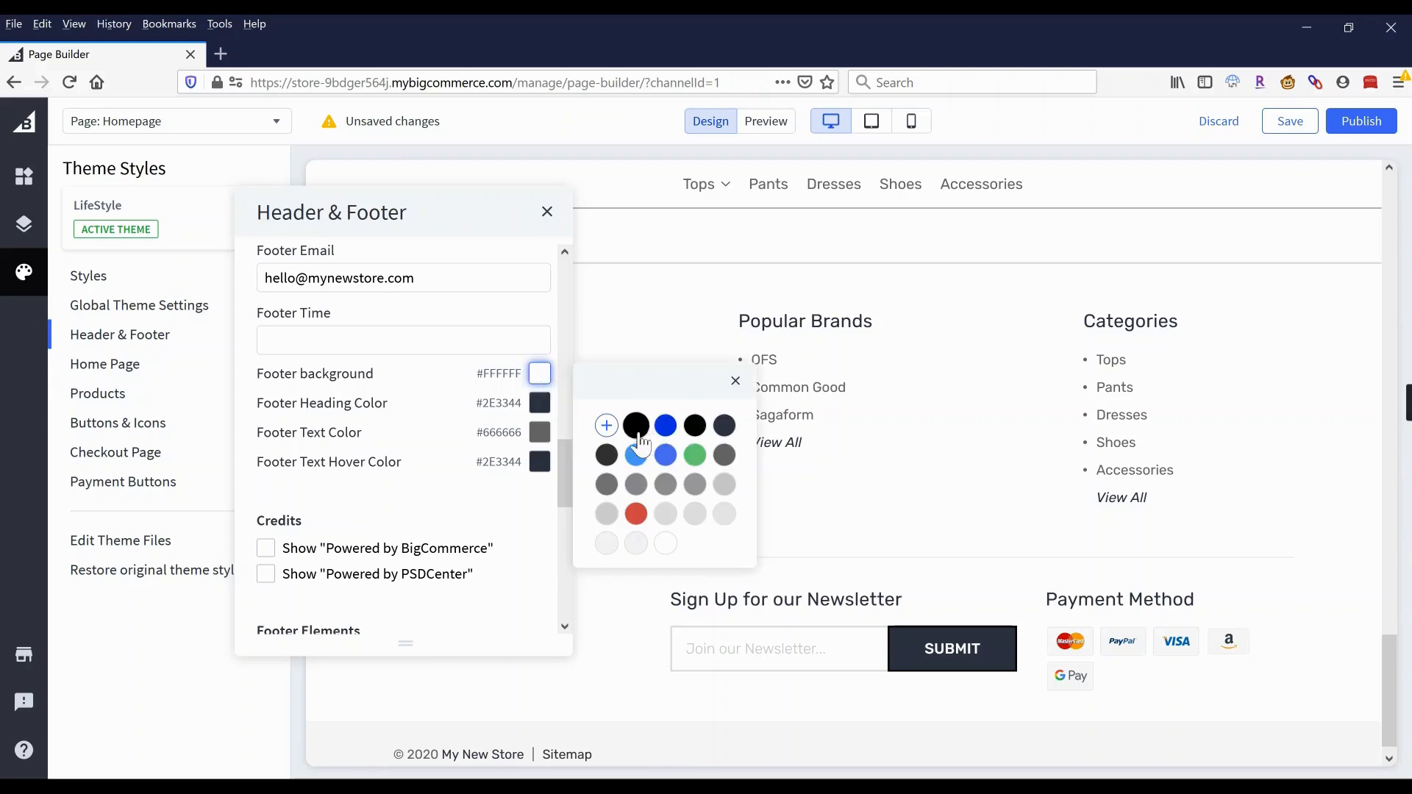
{"action": "left_click", "coordinate": [697, 429]}
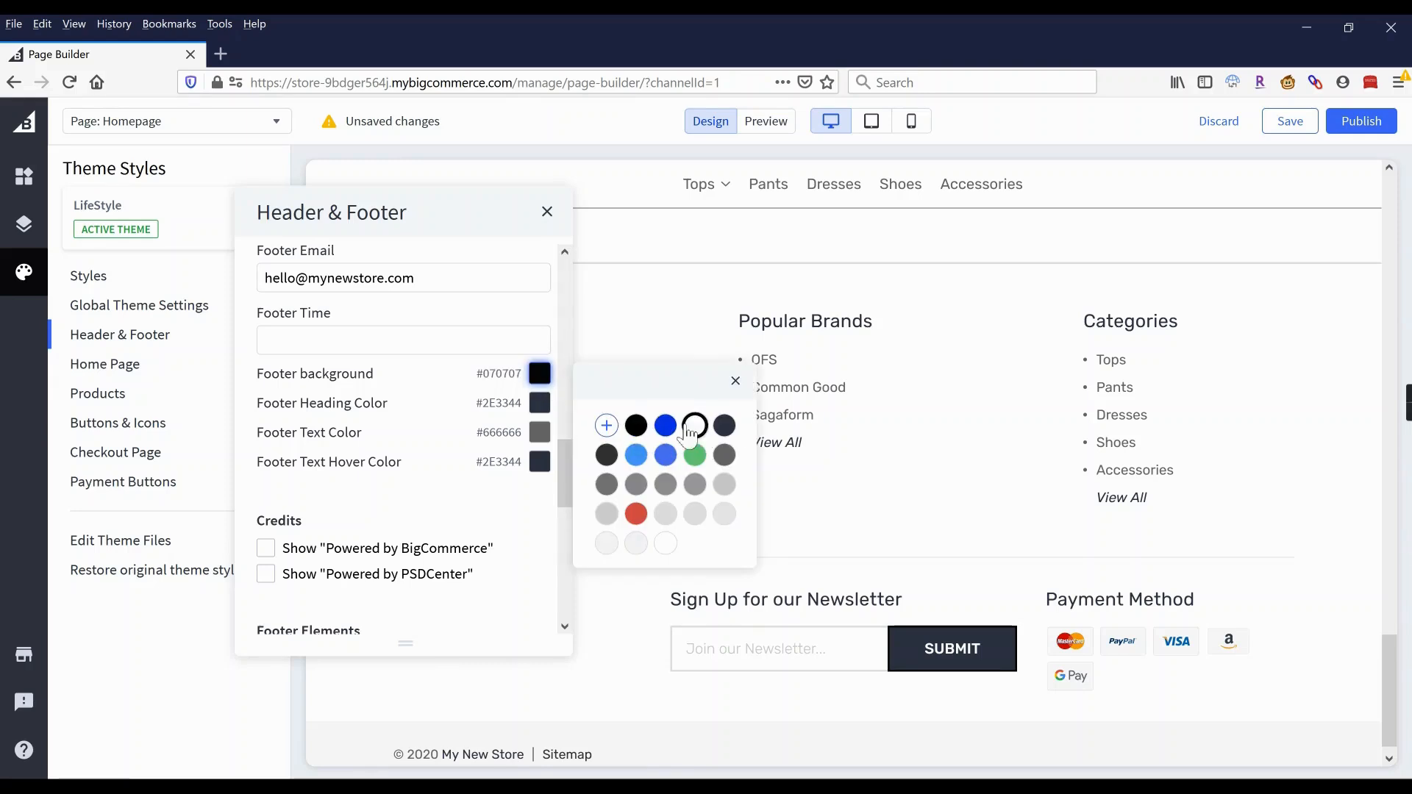
{"action": "left_click", "coordinate": [540, 406]}
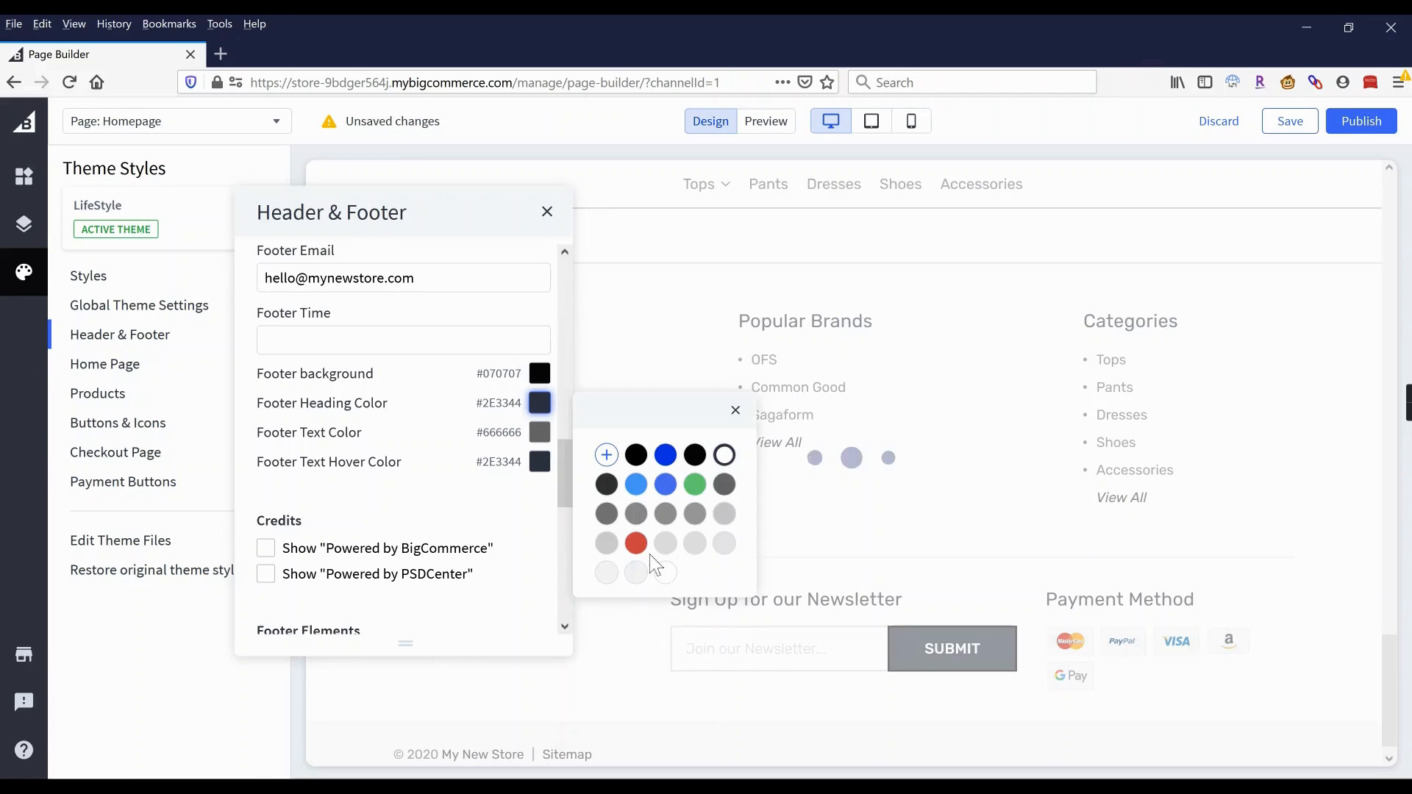
{"action": "left_click", "coordinate": [665, 572]}
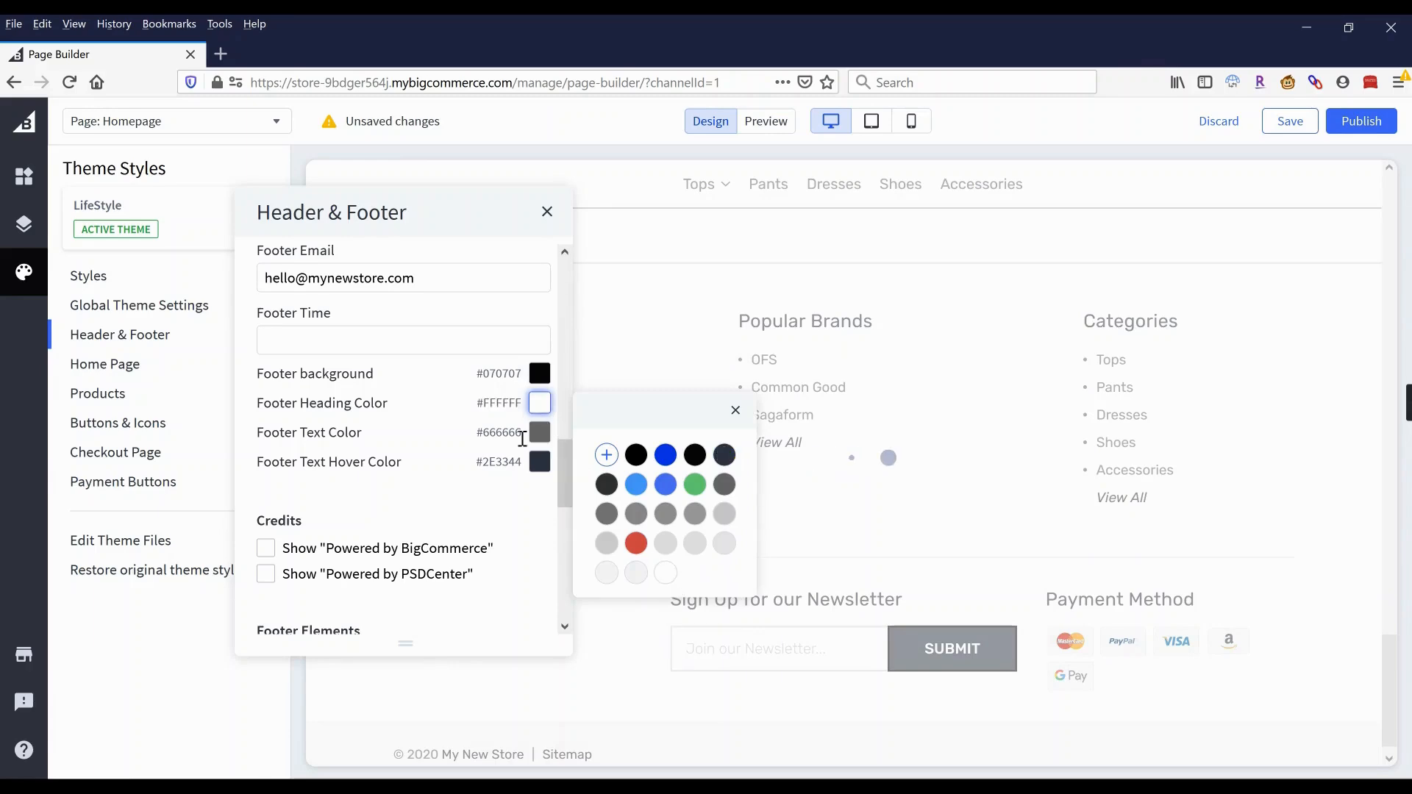
{"action": "left_click", "coordinate": [540, 432]}
{"action": "left_click", "coordinate": [666, 602]}
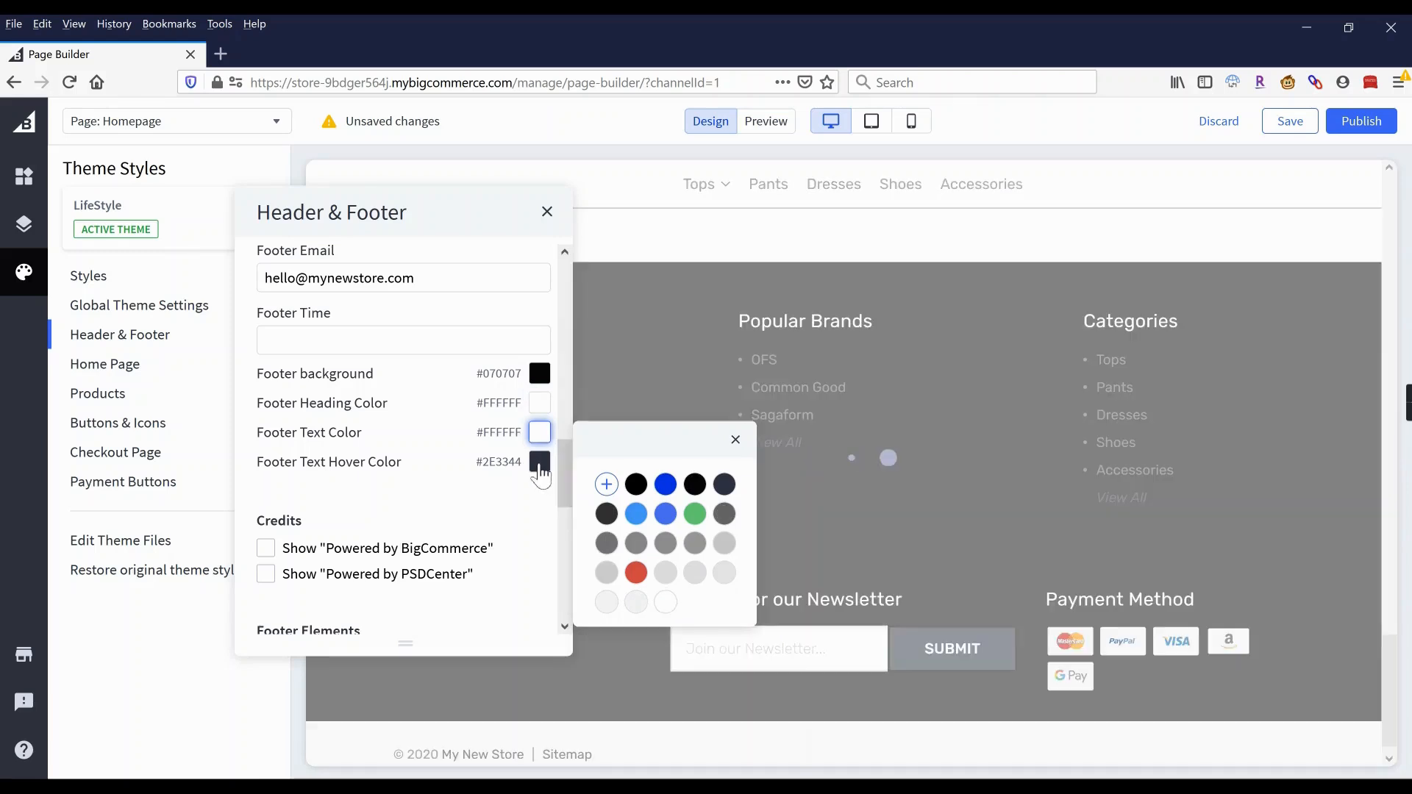
{"action": "left_click", "coordinate": [542, 463]}
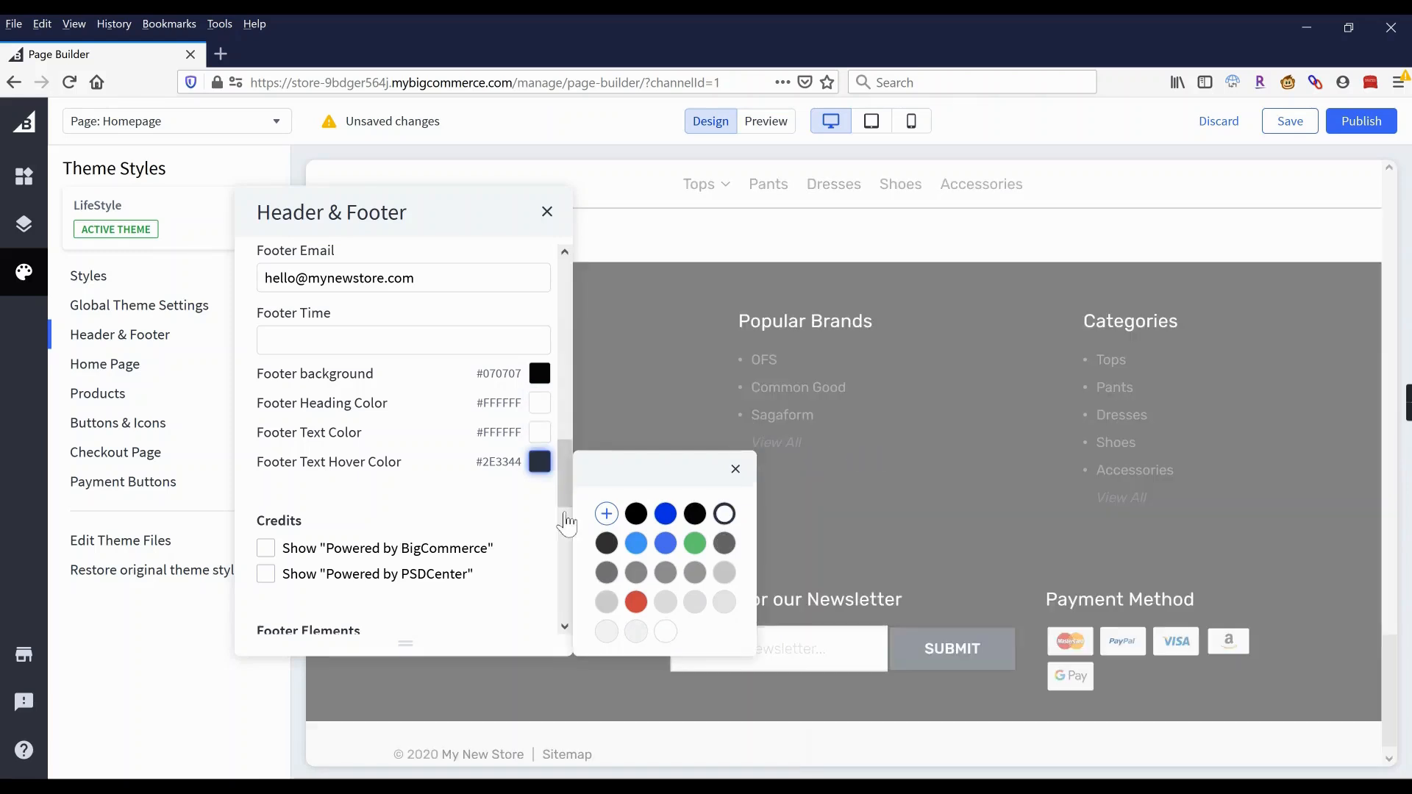
{"action": "left_click", "coordinate": [666, 633]}
{"action": "left_click", "coordinate": [426, 449]}
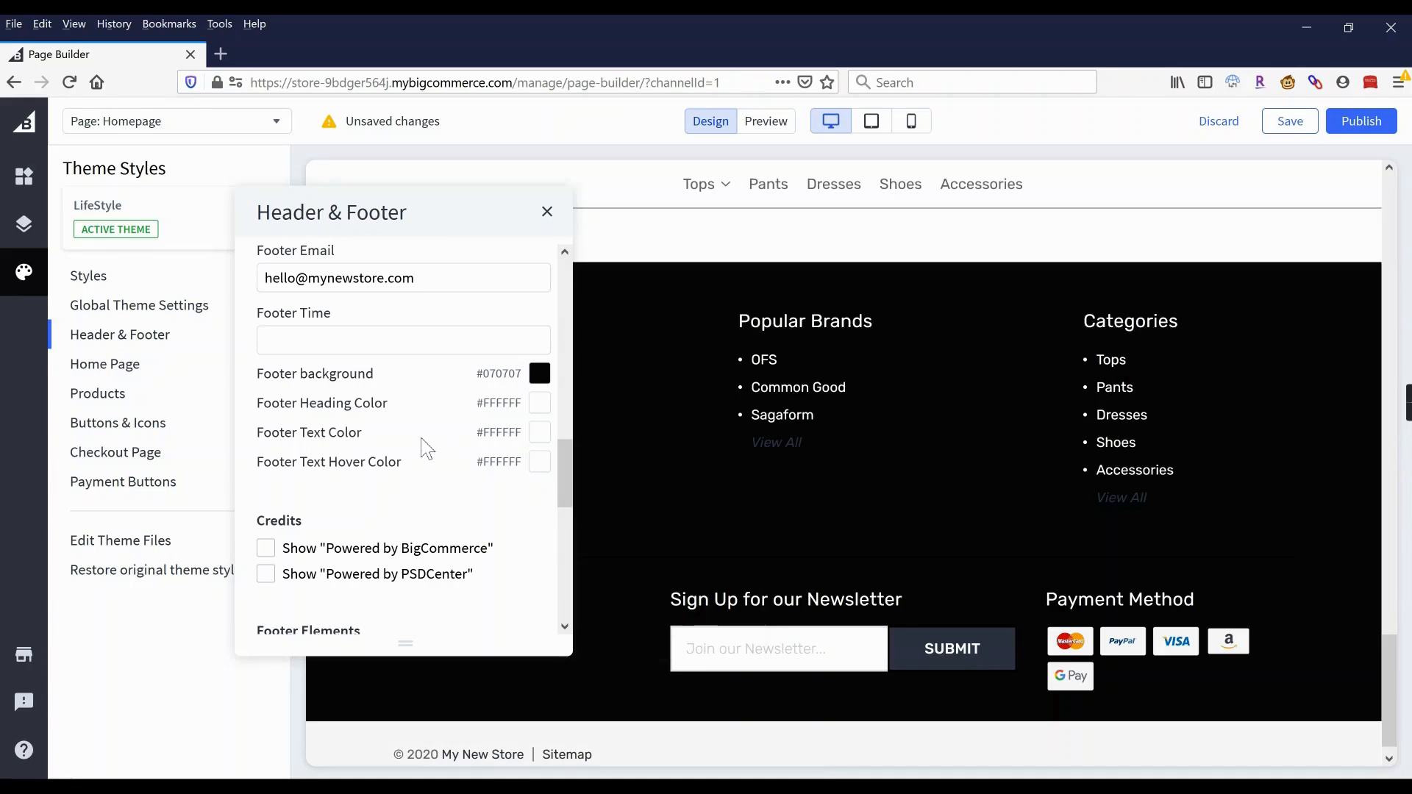
Stop showing the Google Pay icon among the footer payment methods.
{"action": "scroll", "coordinate": [368, 471], "scroll_direction": "down", "scroll_amount": 5}
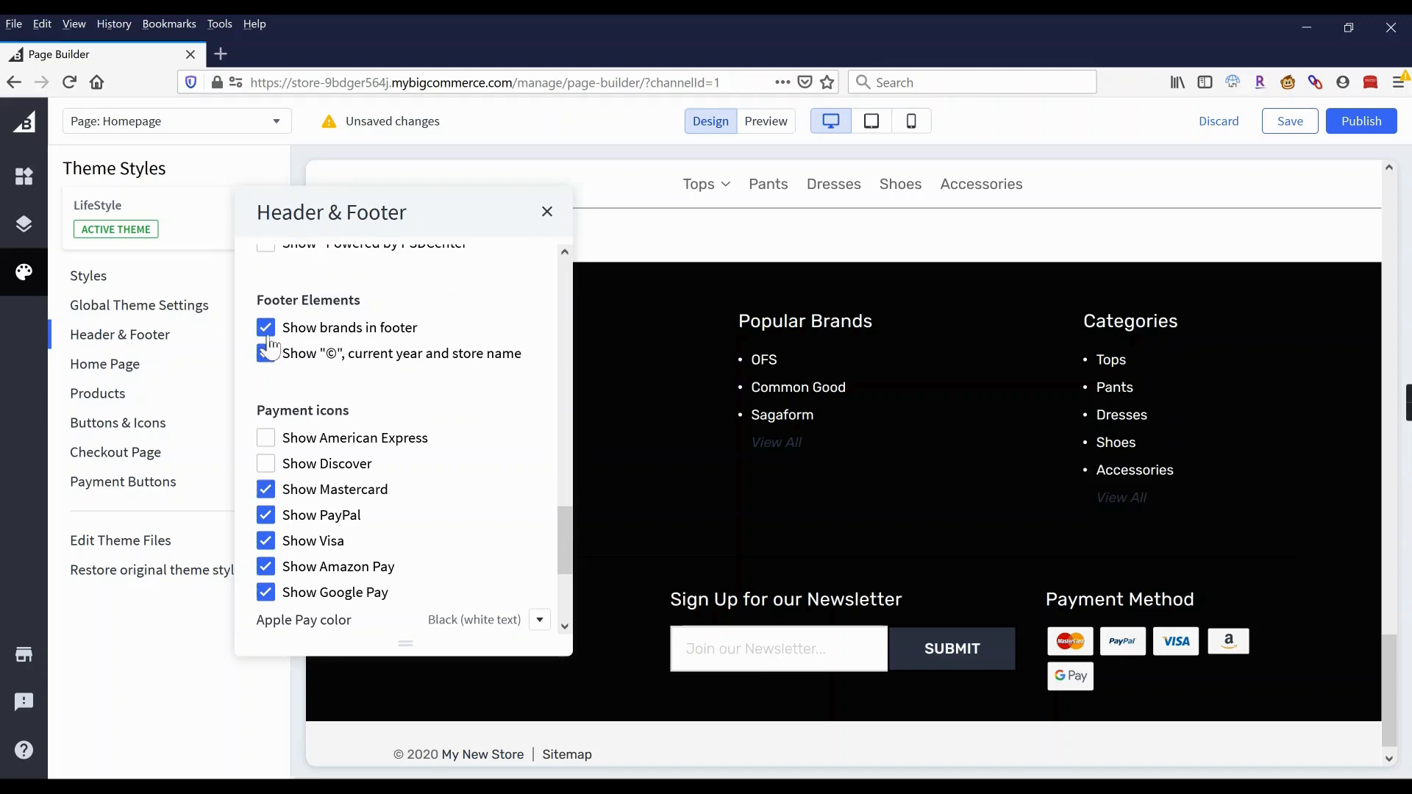
{"action": "scroll", "coordinate": [327, 472], "scroll_direction": "down", "scroll_amount": 3}
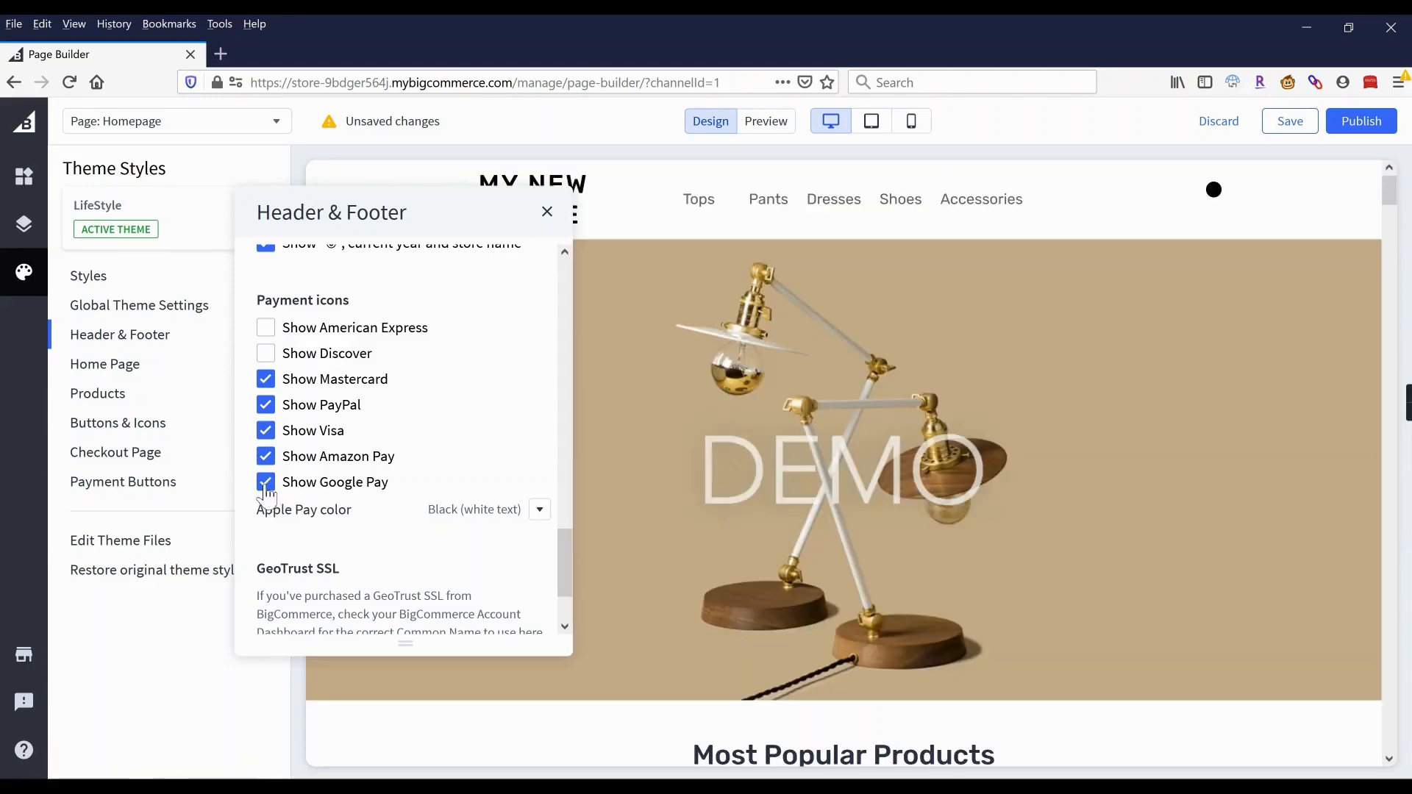
{"action": "left_click", "coordinate": [266, 486]}
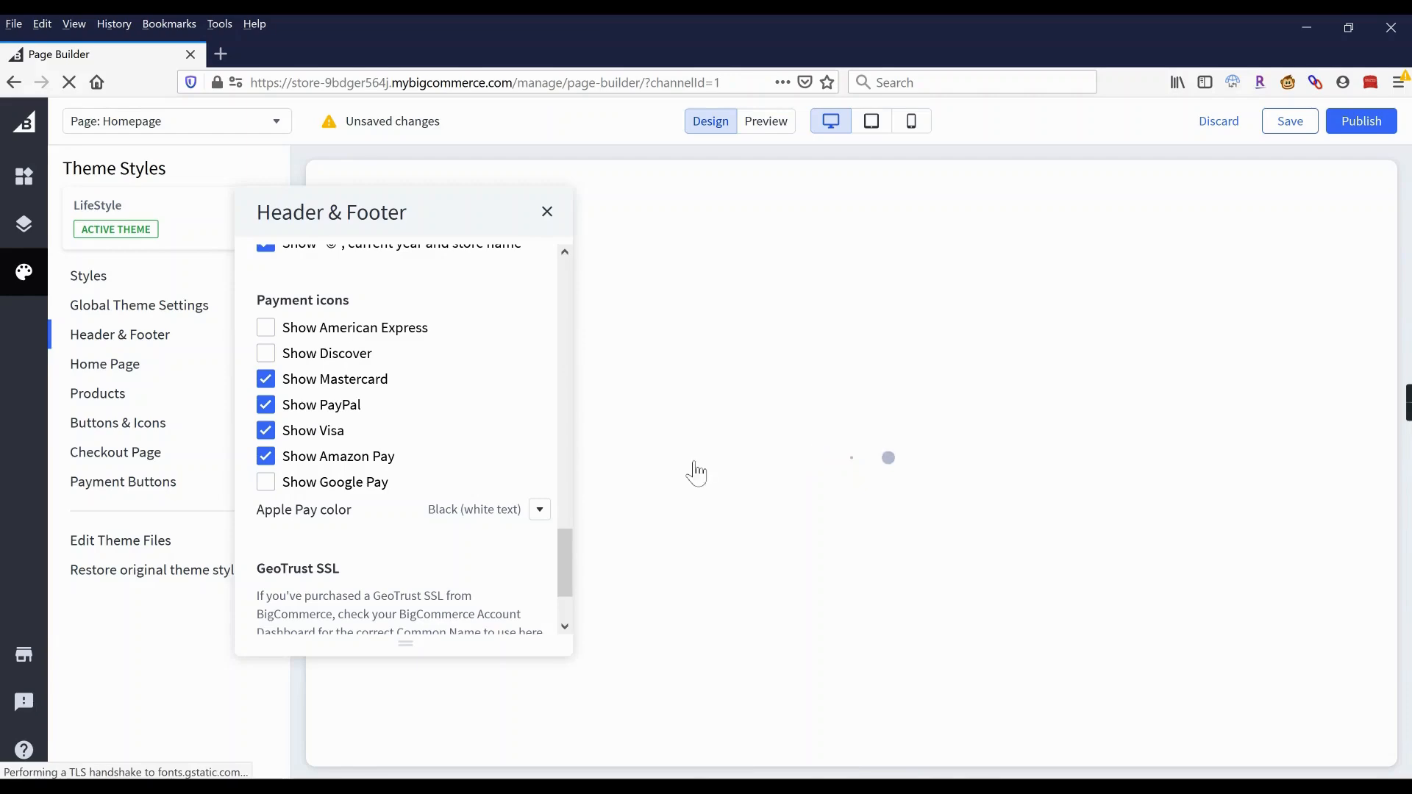
{"action": "scroll", "coordinate": [715, 488], "scroll_direction": "down", "scroll_amount": 10}
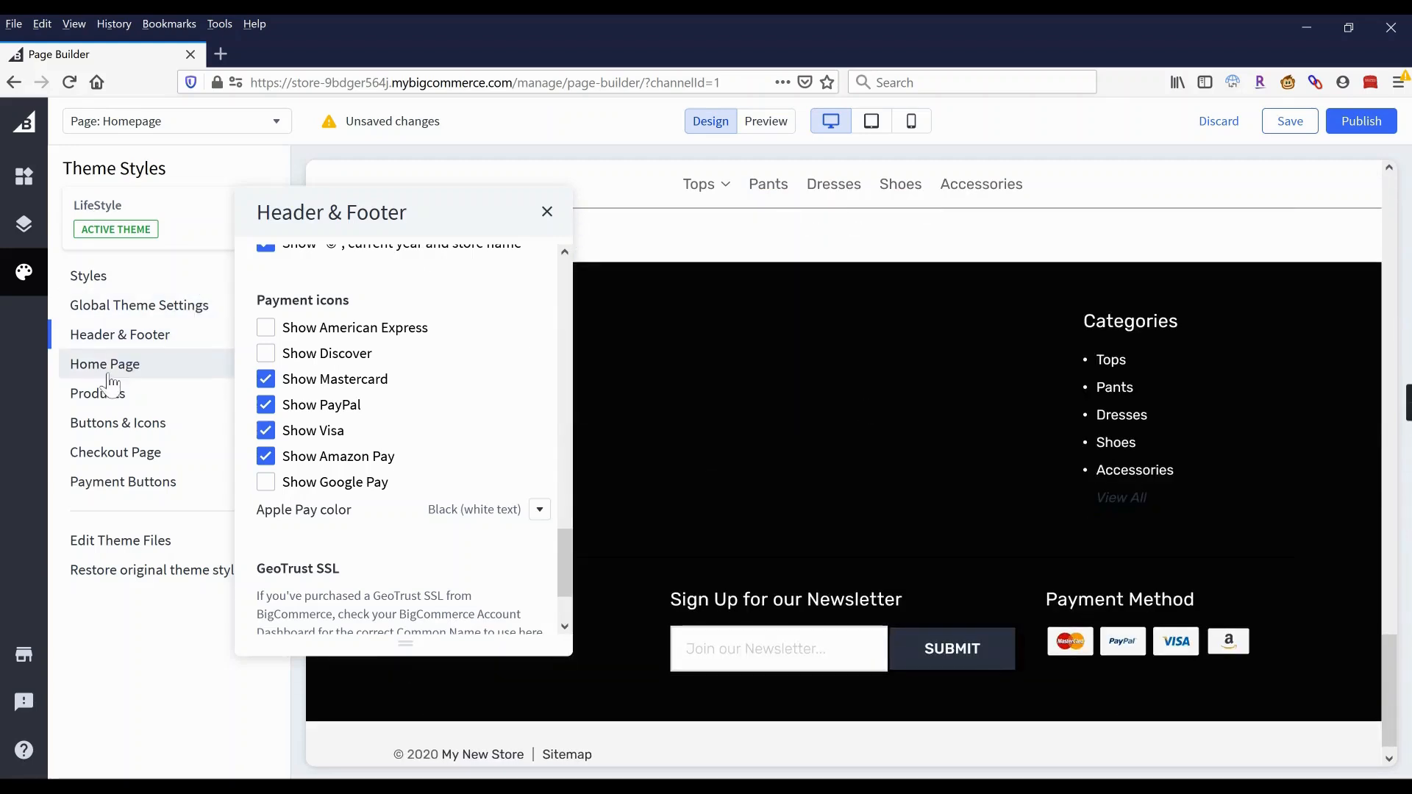
Set the theme primary colour to red #D14343 in Global Theme Settings.
{"action": "left_click", "coordinate": [116, 430]}
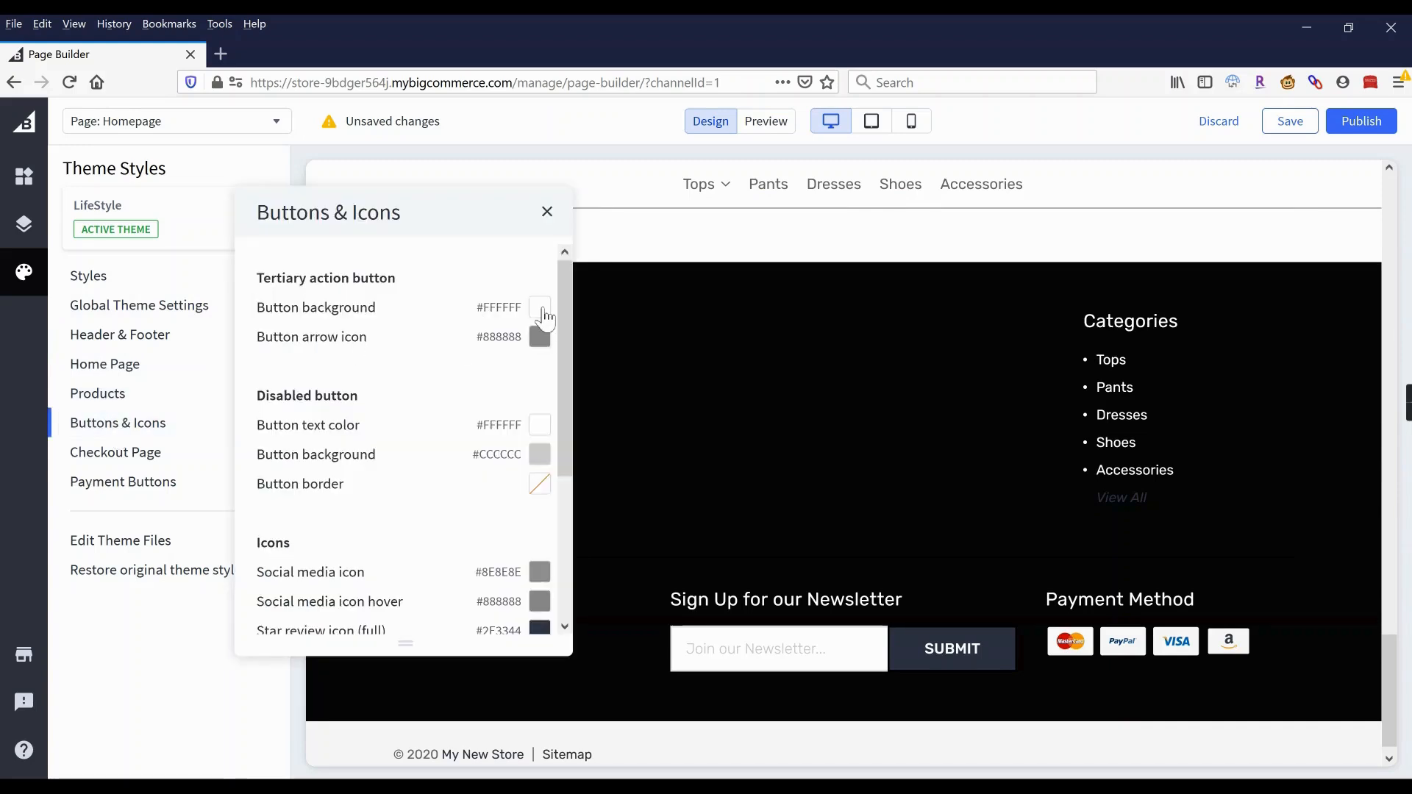
{"action": "scroll", "coordinate": [369, 447], "scroll_direction": "down", "scroll_amount": 3}
{"action": "scroll", "coordinate": [372, 449], "scroll_direction": "up", "scroll_amount": 3}
{"action": "left_click", "coordinate": [137, 313]}
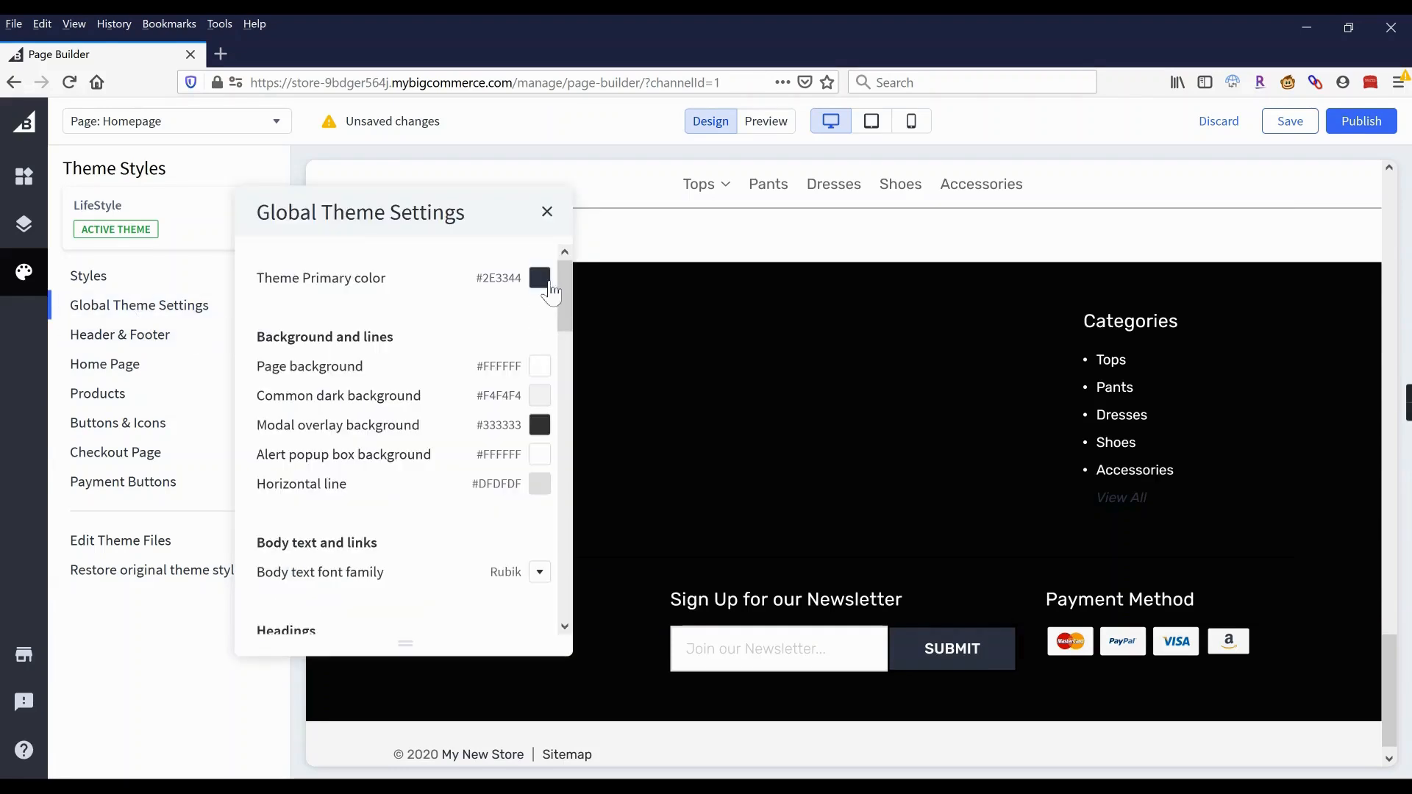
{"action": "left_click", "coordinate": [539, 278]}
{"action": "left_click", "coordinate": [636, 418]}
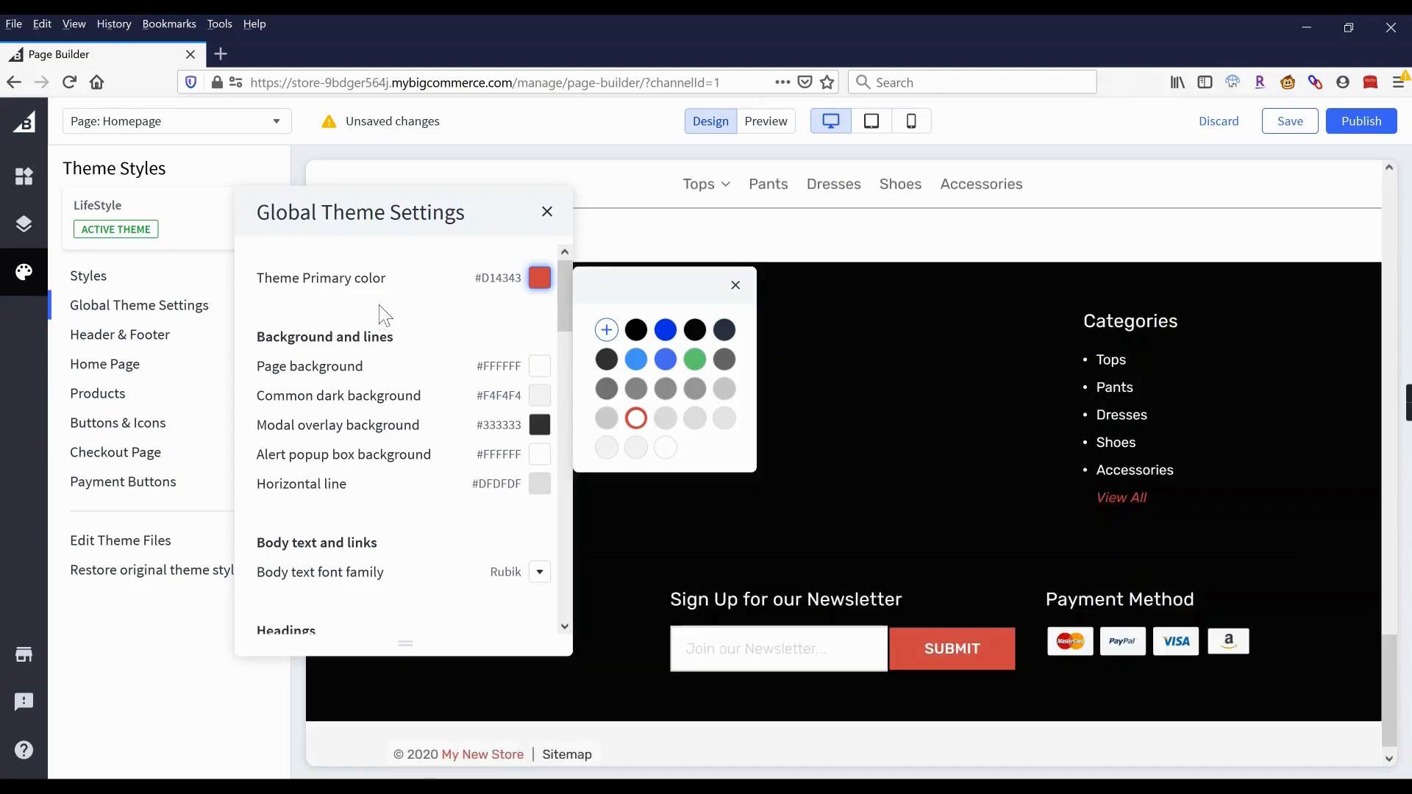
{"action": "left_click", "coordinate": [379, 306]}
{"action": "left_click_drag", "start_coordinate": [381, 219], "coordinate": [543, 197]}
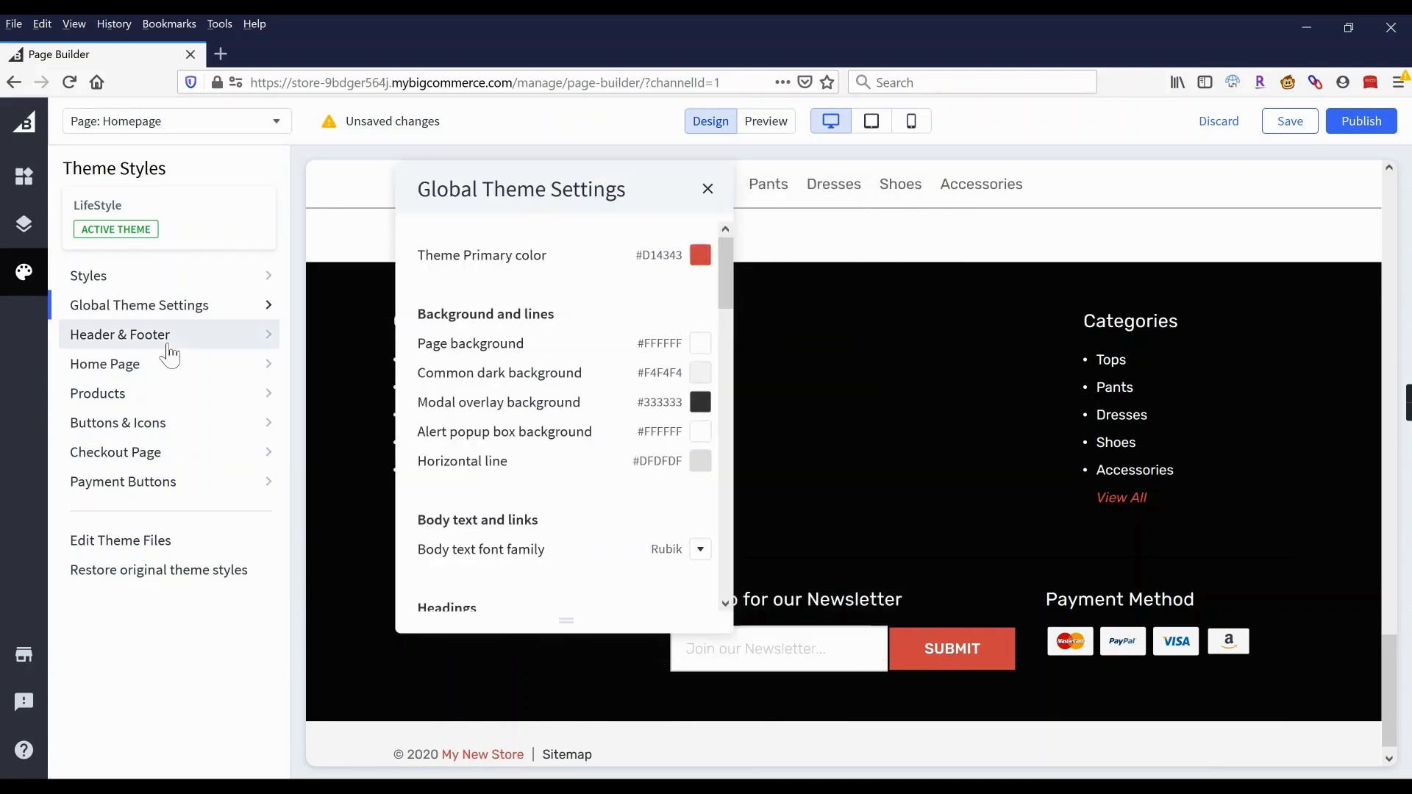
Look over the Buttons & Icons and Products style settings.
{"action": "left_click", "coordinate": [139, 432]}
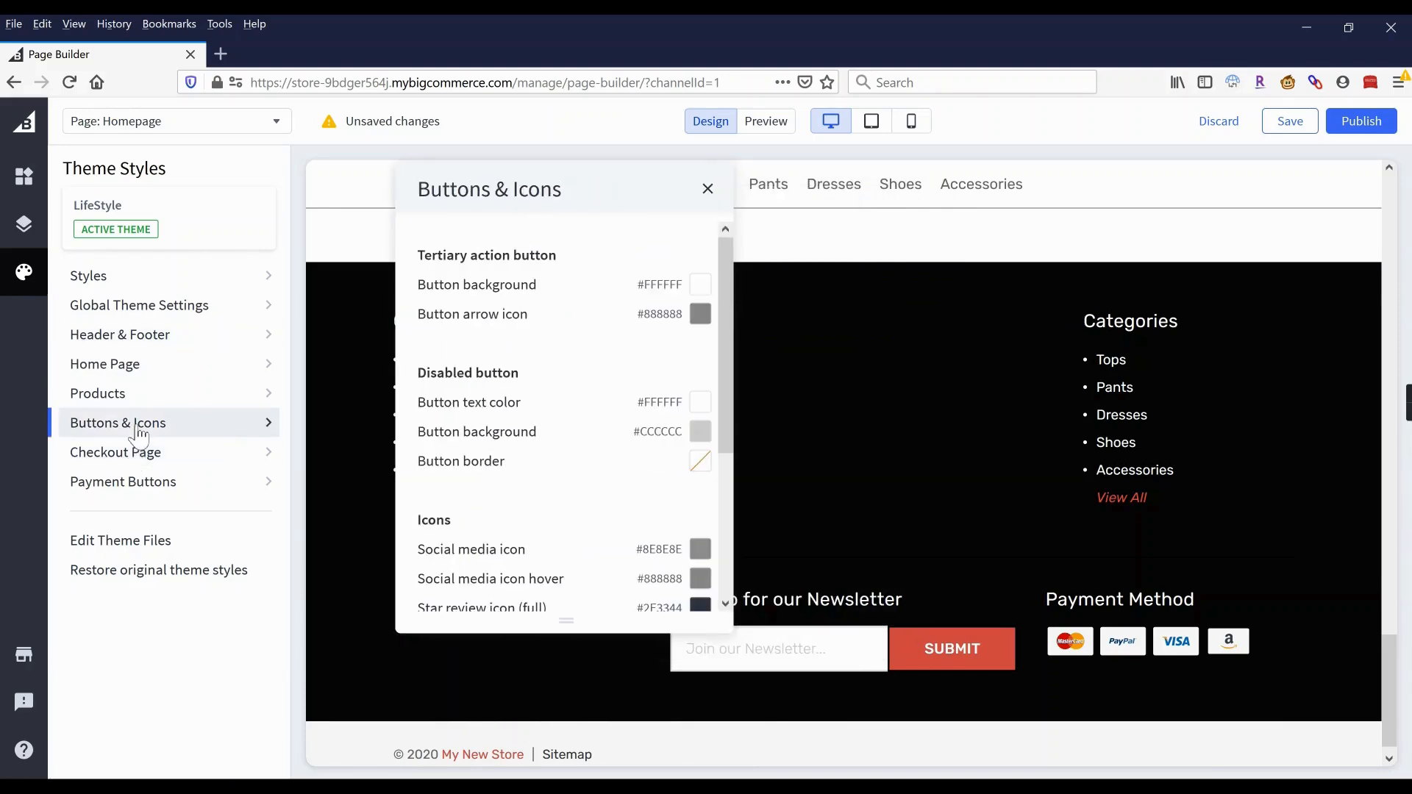
{"action": "left_click", "coordinate": [136, 395]}
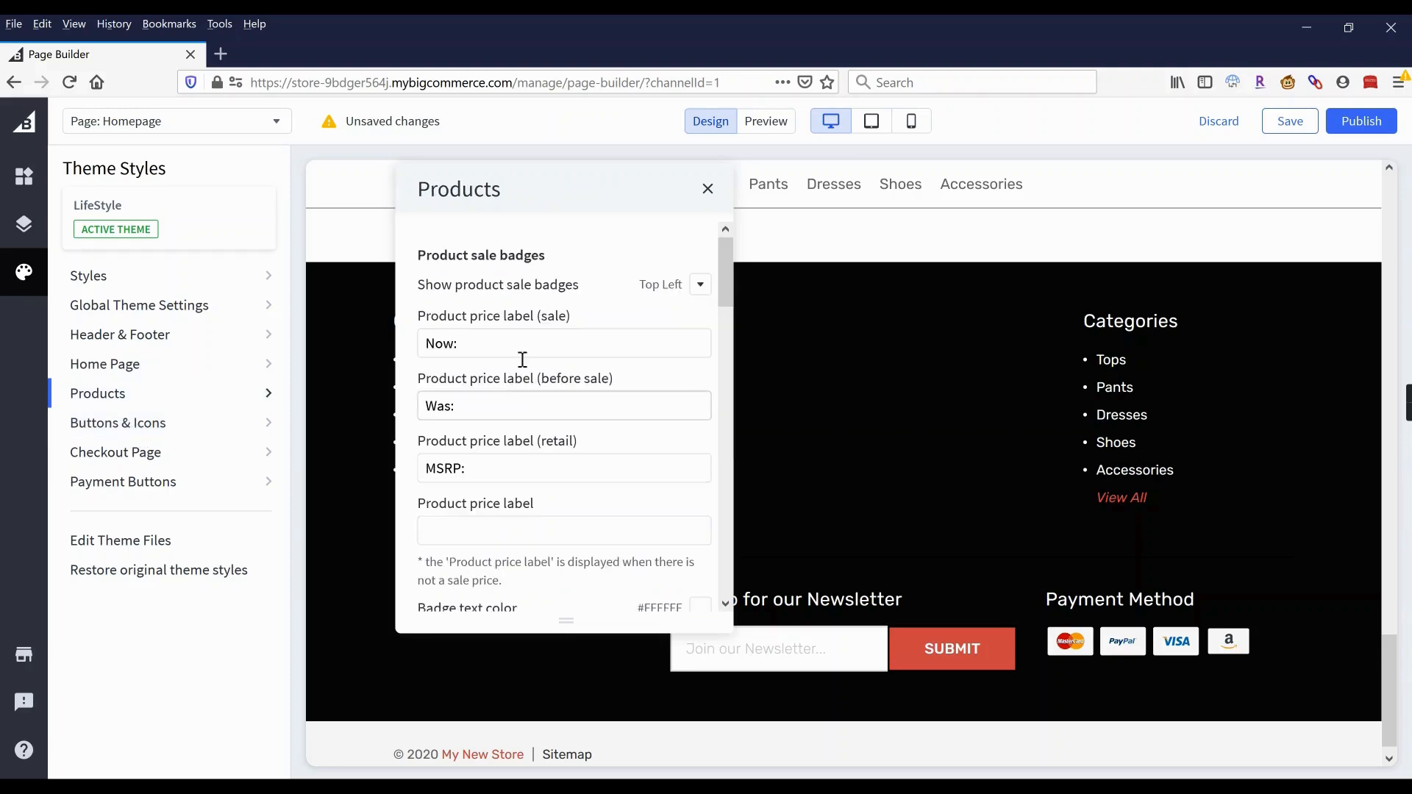
{"action": "scroll", "coordinate": [526, 405], "scroll_direction": "down", "scroll_amount": 15}
{"action": "scroll", "coordinate": [527, 405], "scroll_direction": "down", "scroll_amount": 5}
{"action": "scroll", "coordinate": [535, 409], "scroll_direction": "up", "scroll_amount": 5}
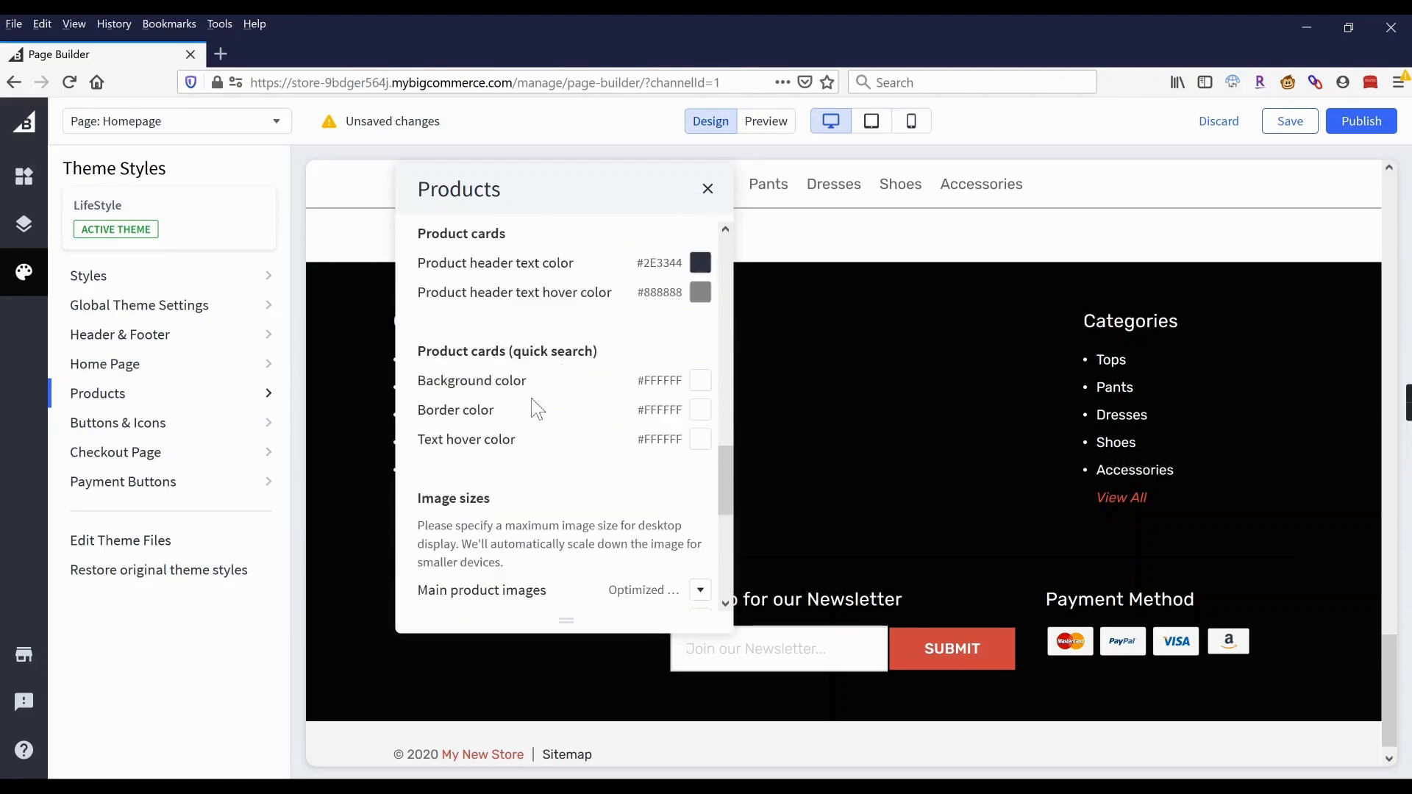
{"action": "scroll", "coordinate": [537, 409], "scroll_direction": "up", "scroll_amount": 8}
Close the Products settings and publish the homepage theme changes.
{"action": "left_click", "coordinate": [707, 188]}
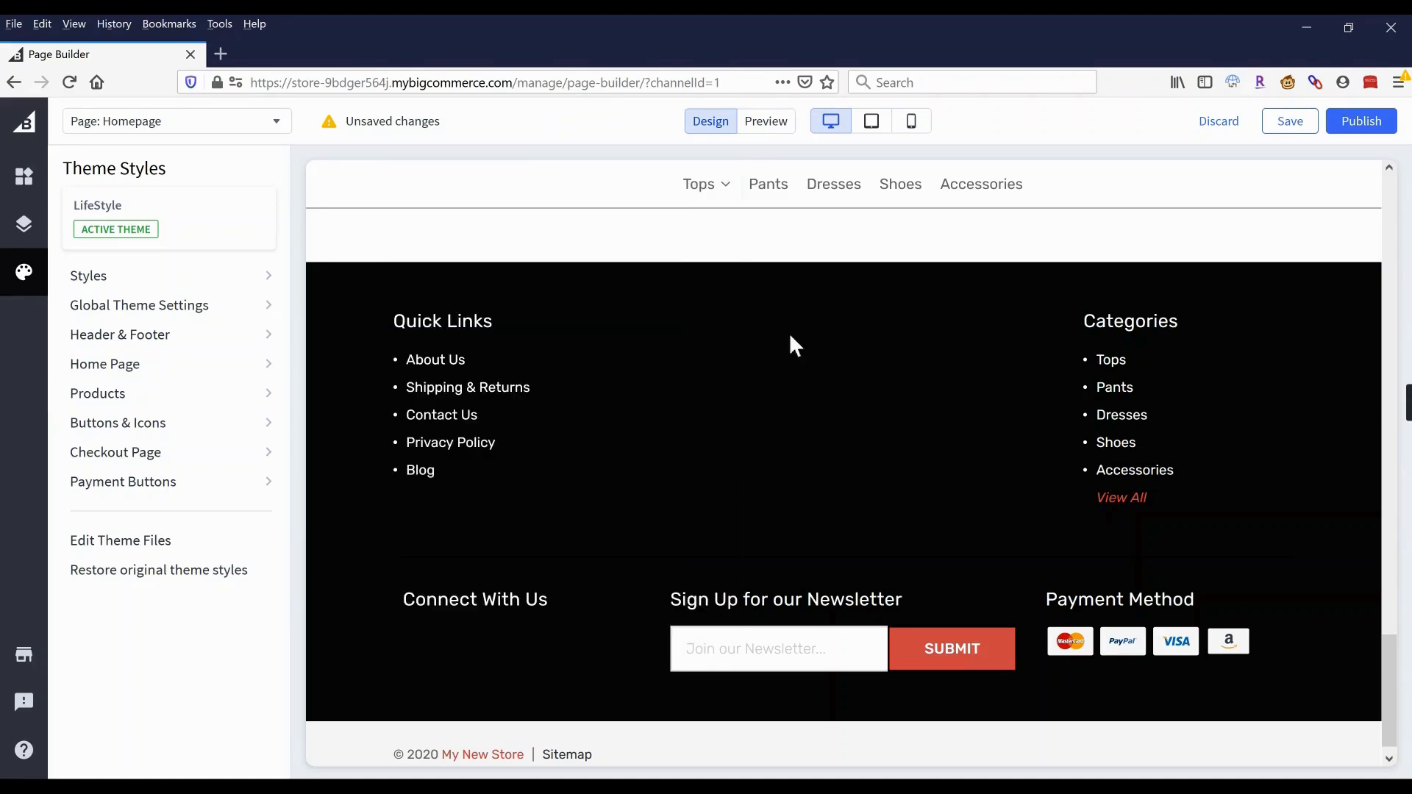
{"action": "scroll", "coordinate": [824, 419], "scroll_direction": "up", "scroll_amount": 10}
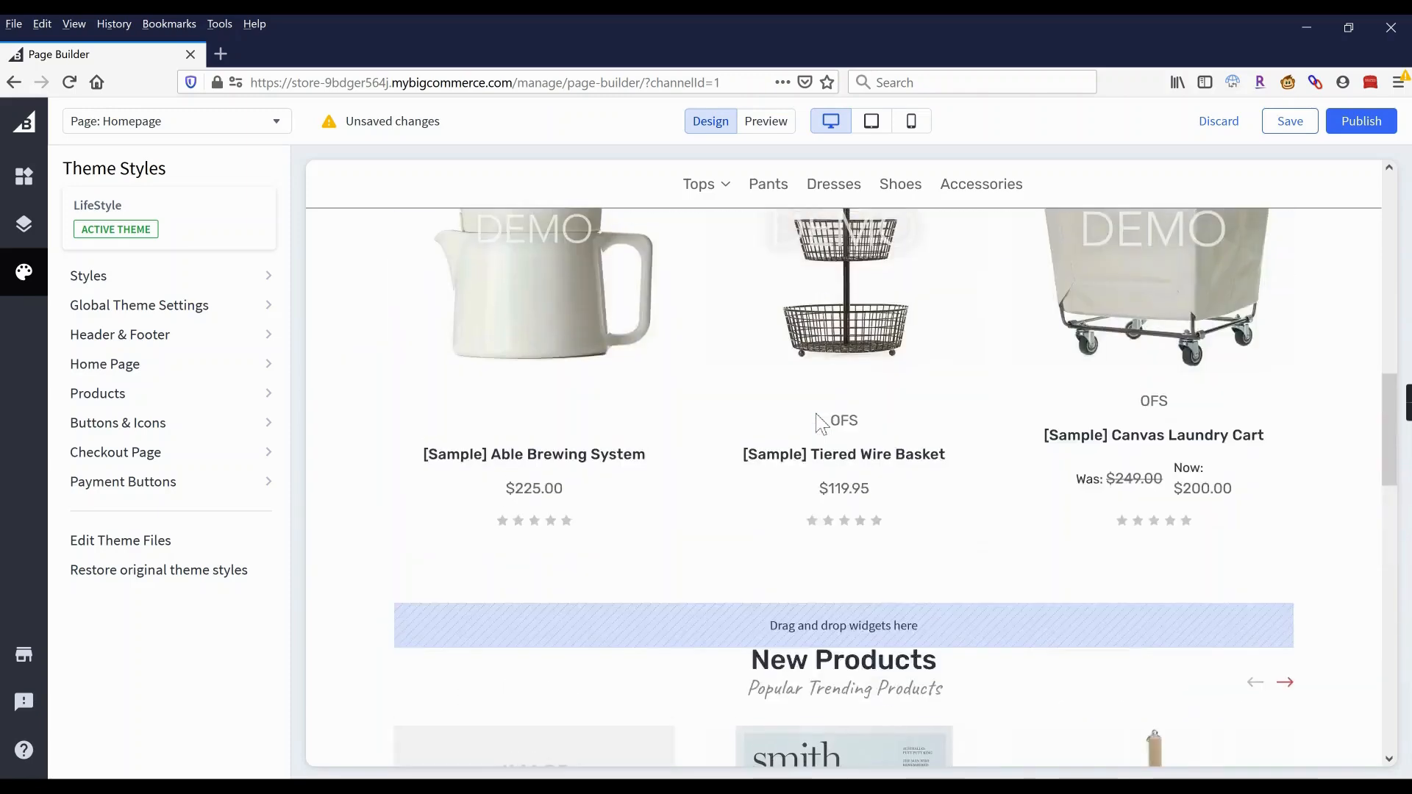
{"action": "scroll", "coordinate": [816, 415], "scroll_direction": "up", "scroll_amount": 10}
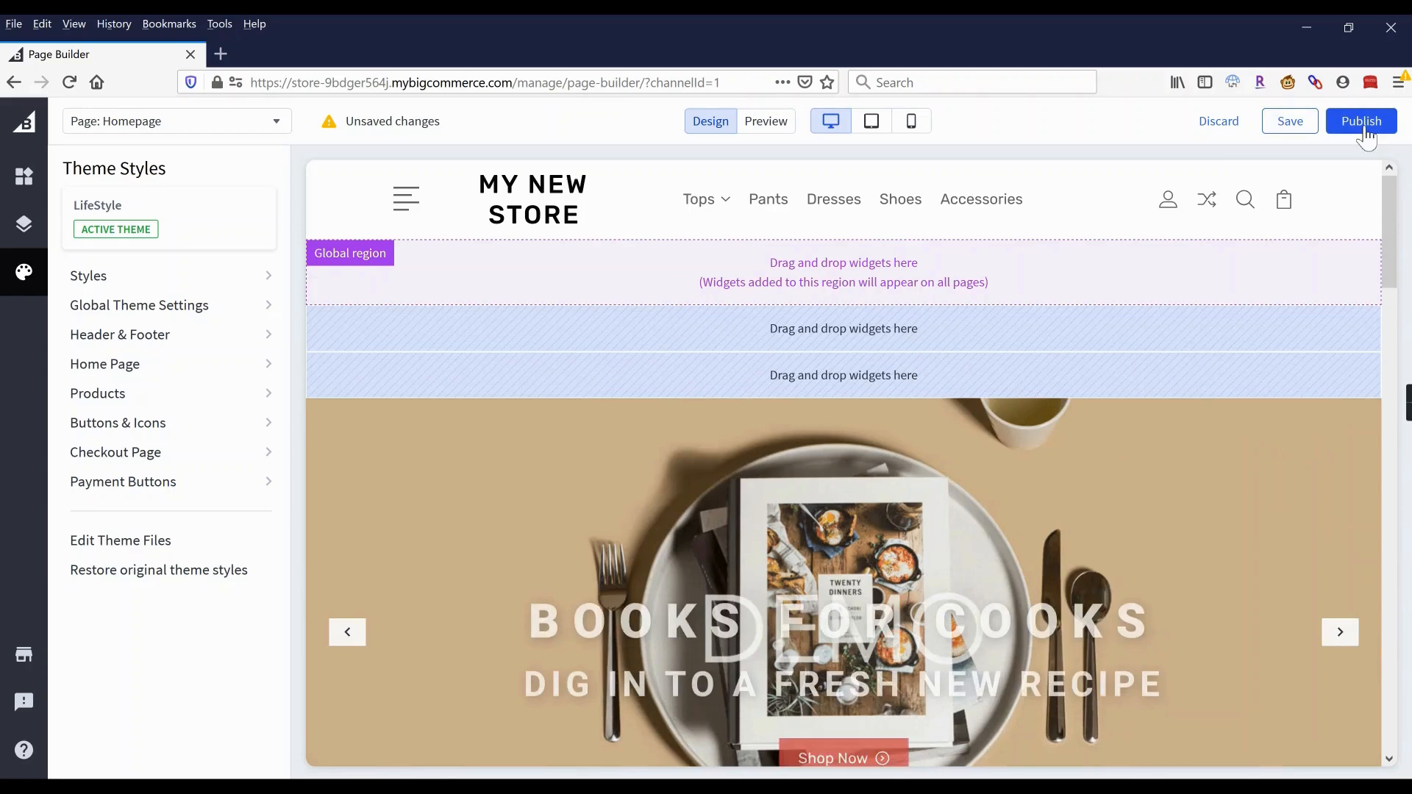
{"action": "left_click", "coordinate": [1364, 128]}
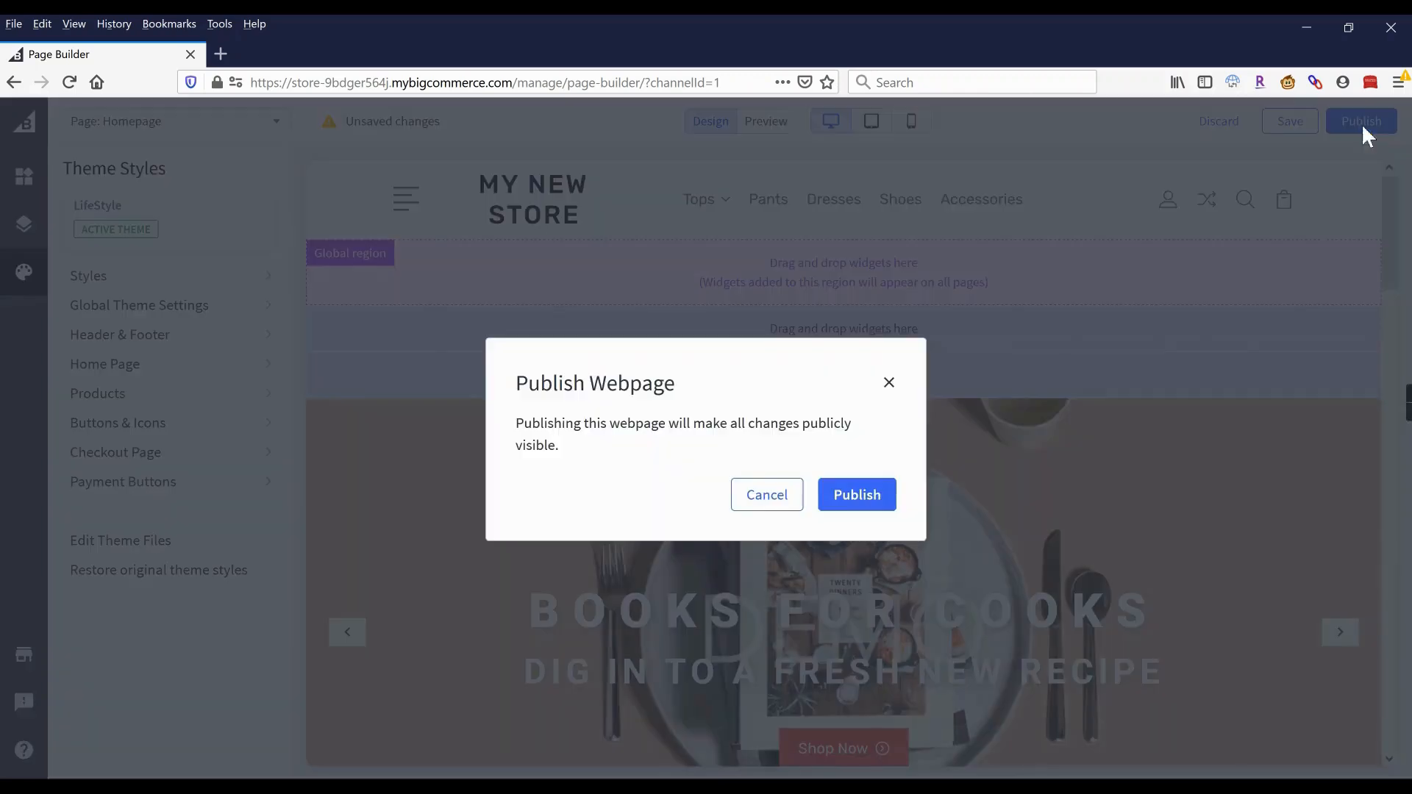
{"action": "left_click", "coordinate": [870, 503]}
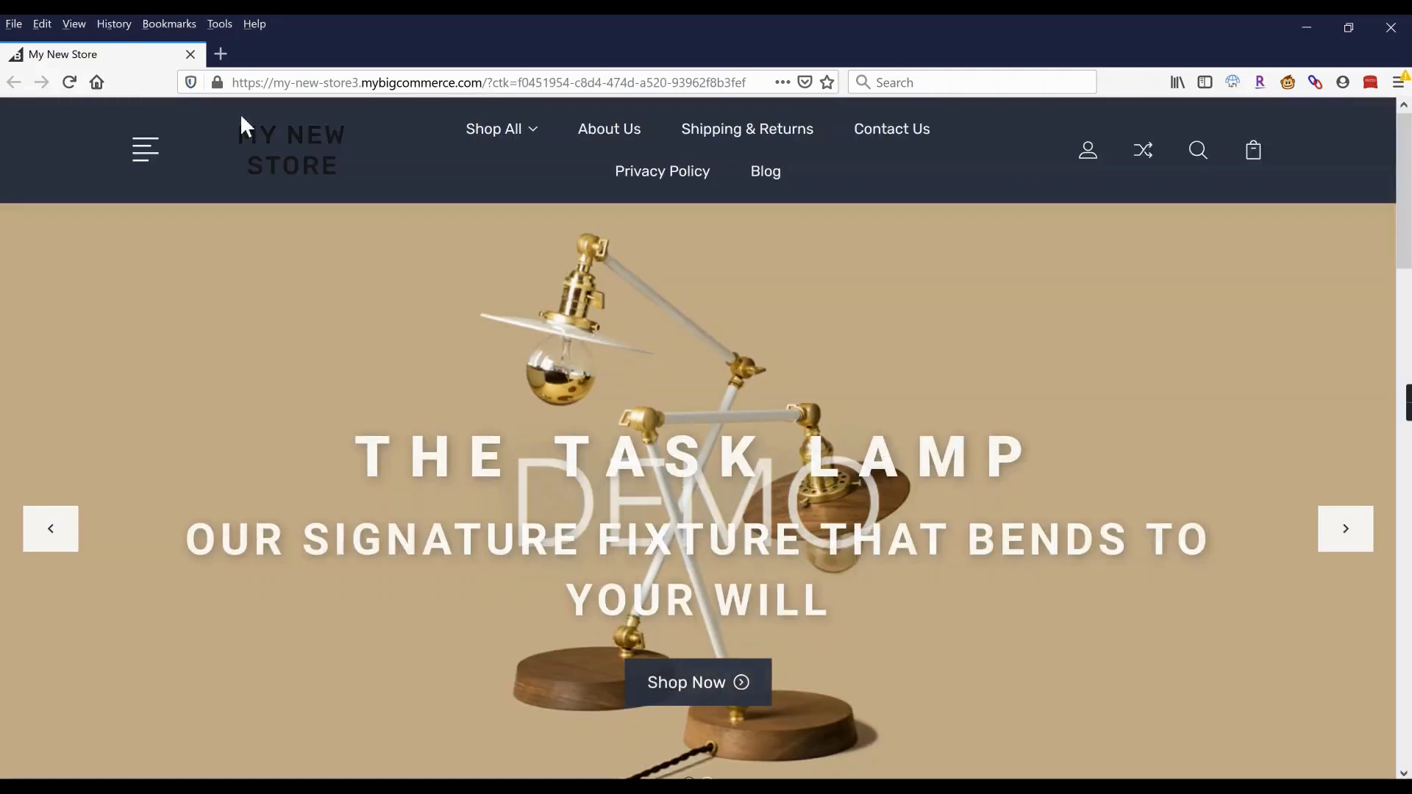
Reload the storefront and reopen the Header & Footer settings.
{"action": "left_click", "coordinate": [70, 82]}
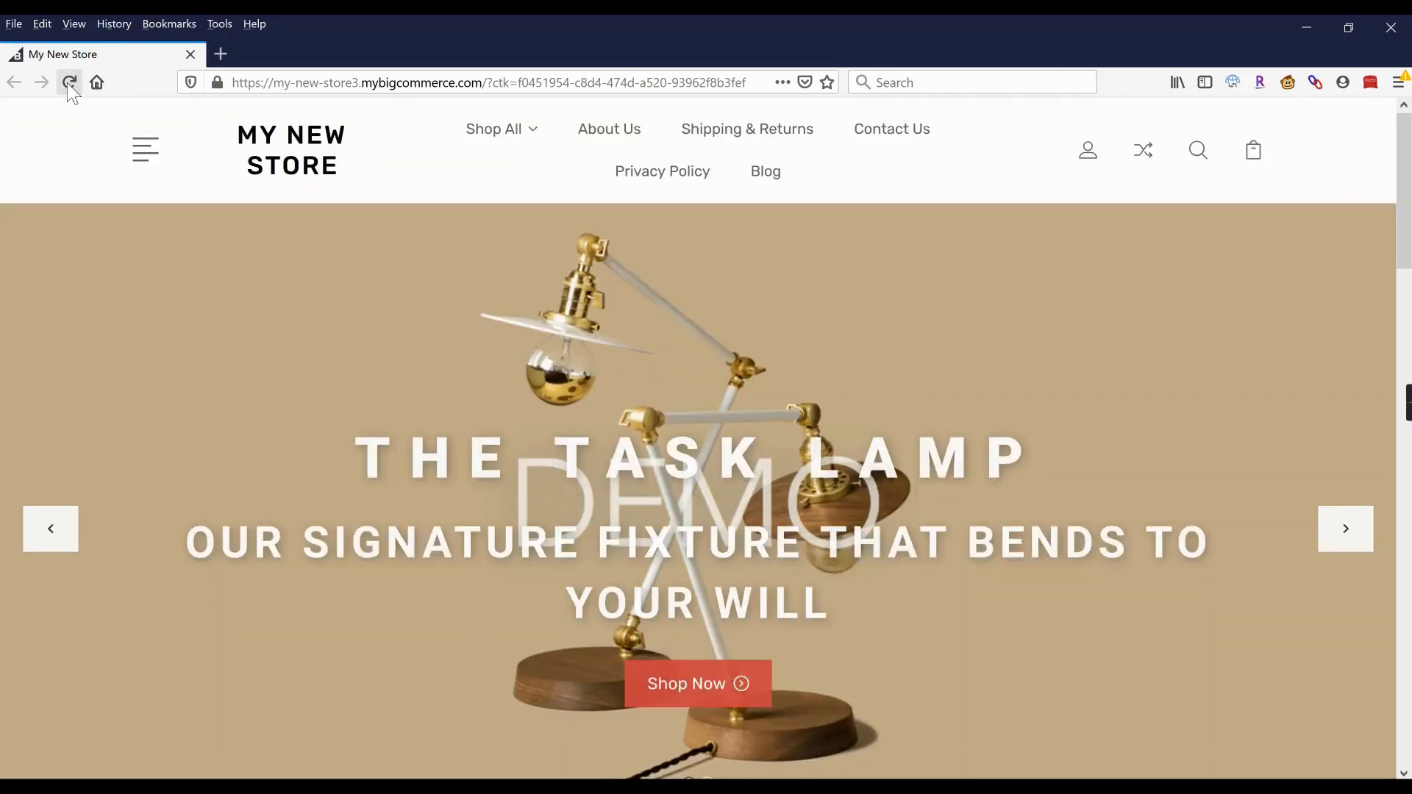
{"action": "left_click", "coordinate": [69, 82]}
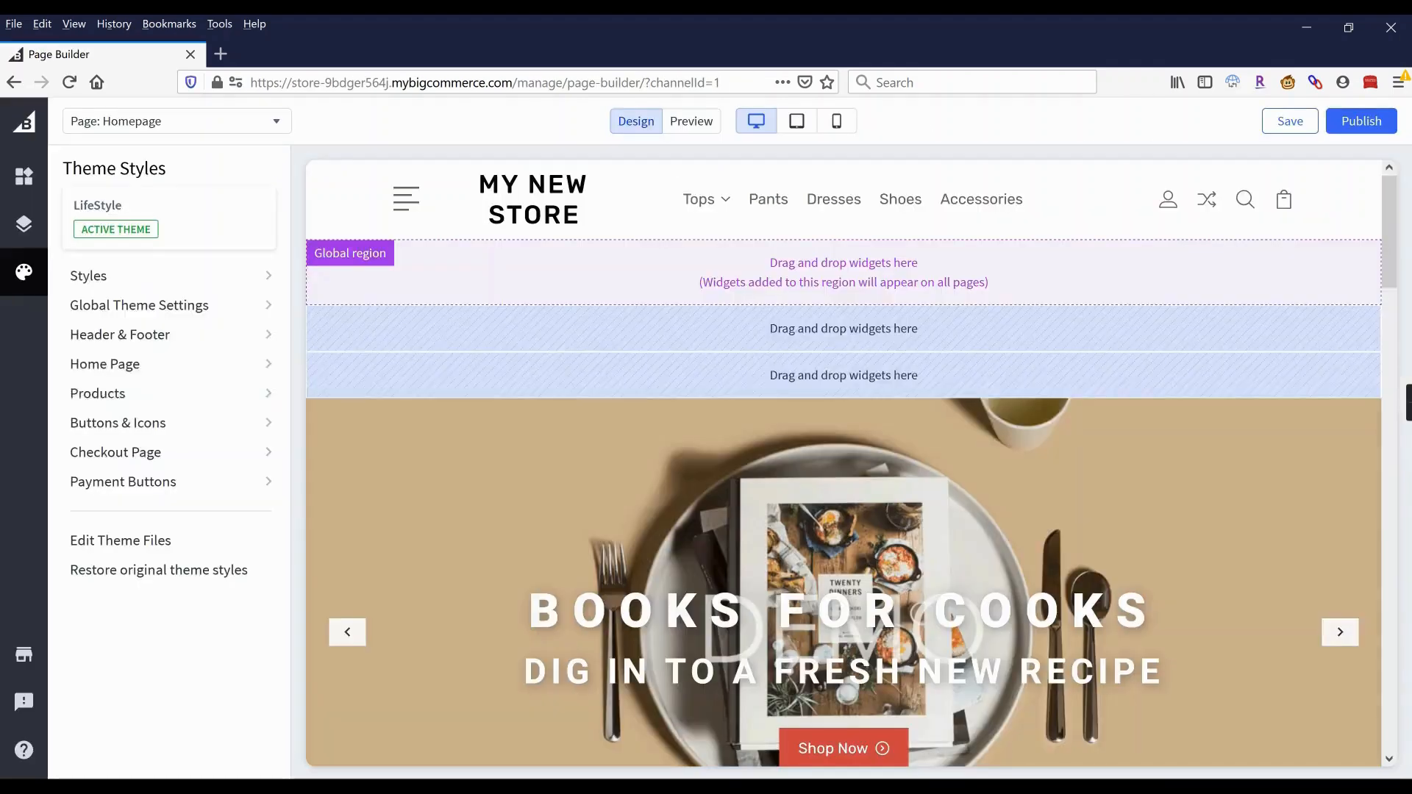
{"action": "left_click", "coordinate": [158, 335]}
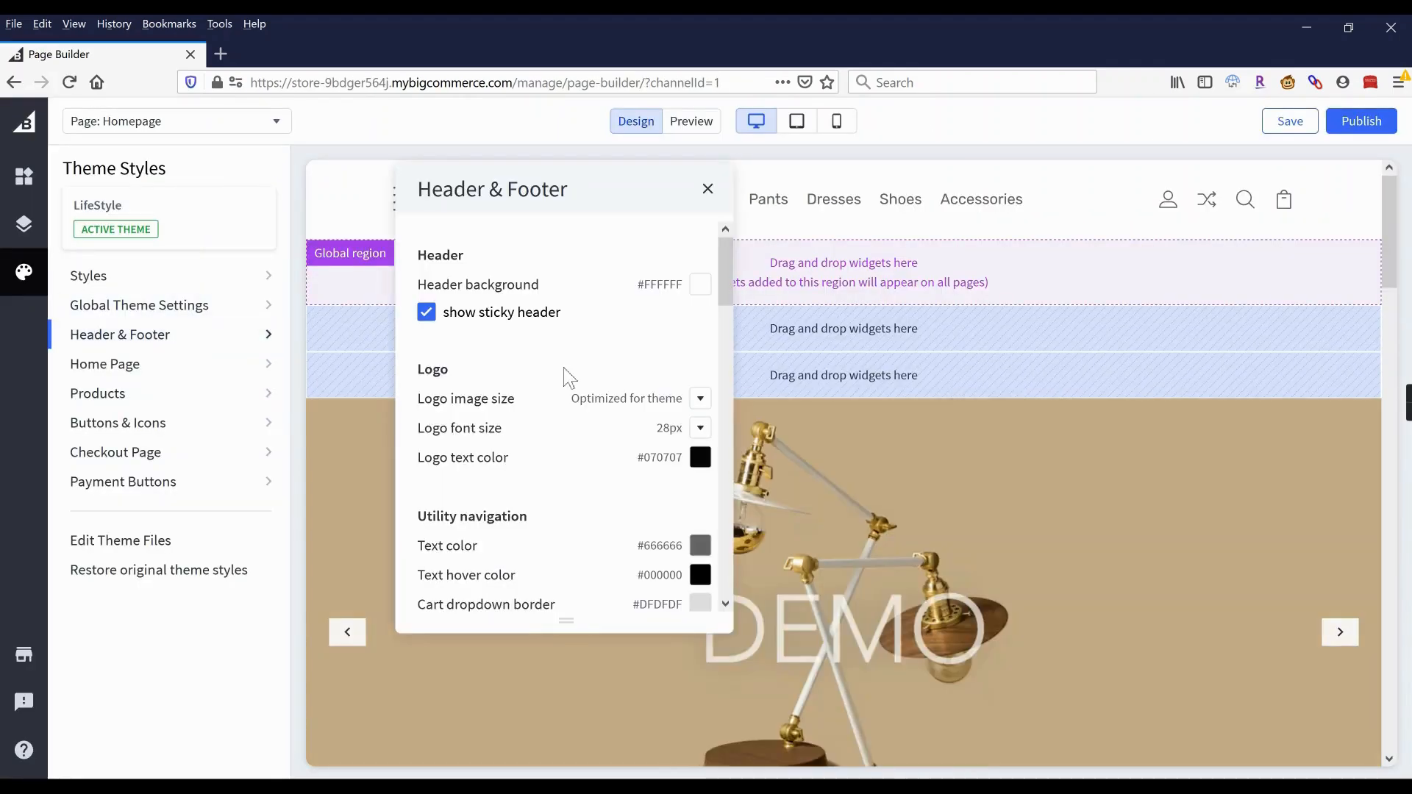
Keep the main navigation on Category and publish the homepage changes publicly.
{"action": "scroll", "coordinate": [560, 381], "scroll_direction": "down", "scroll_amount": 3}
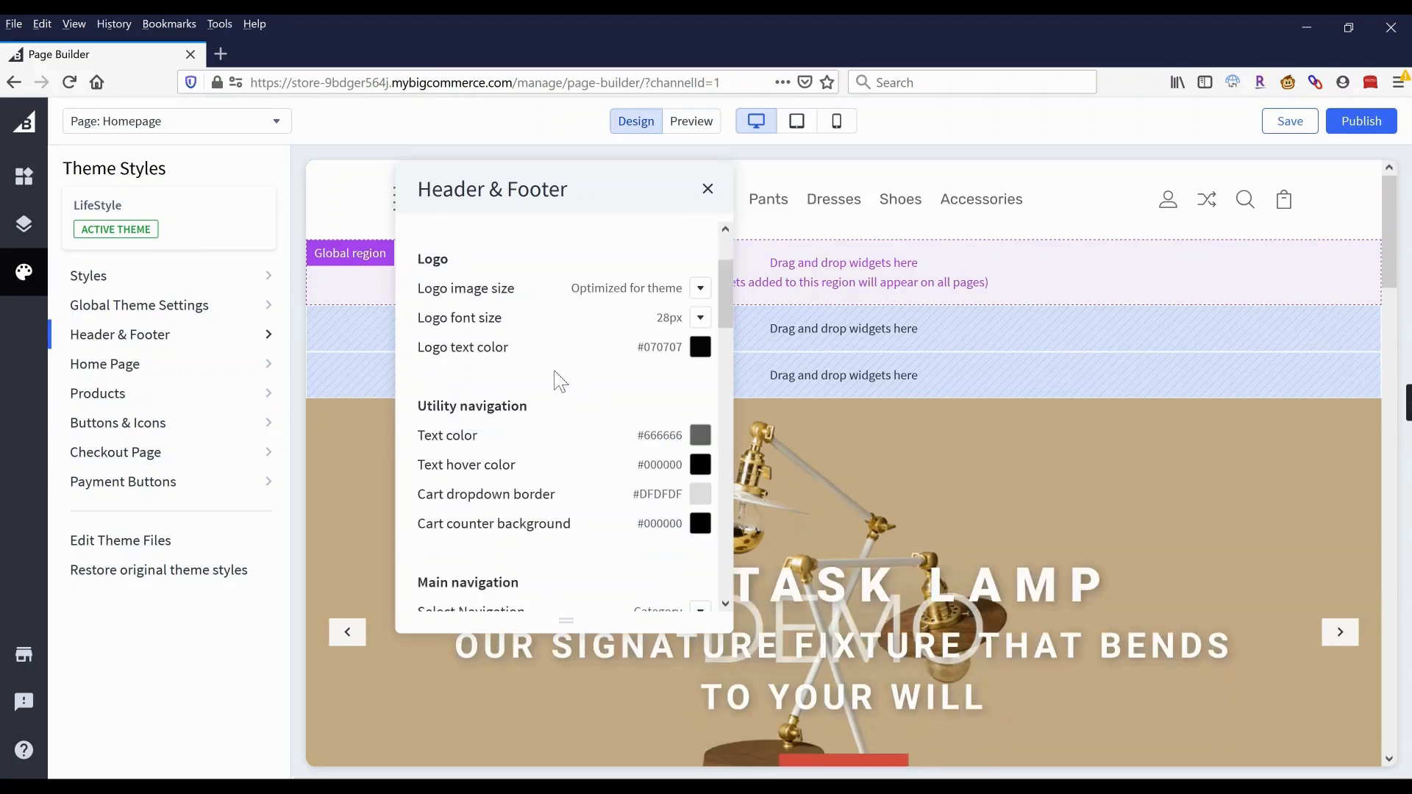
{"action": "scroll", "coordinate": [561, 381], "scroll_direction": "down", "scroll_amount": 6}
{"action": "scroll", "coordinate": [562, 378], "scroll_direction": "up", "scroll_amount": 3}
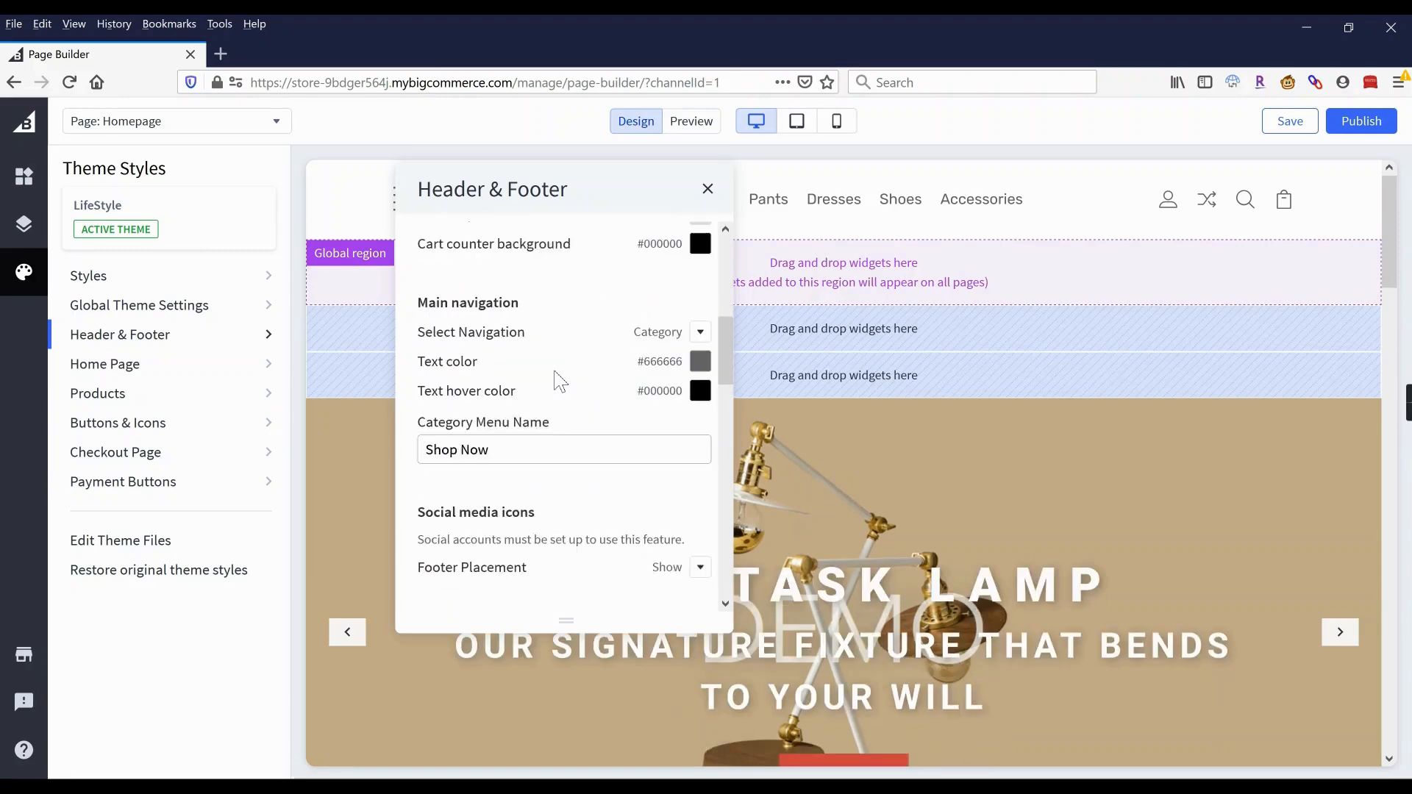
{"action": "left_click", "coordinate": [700, 391]}
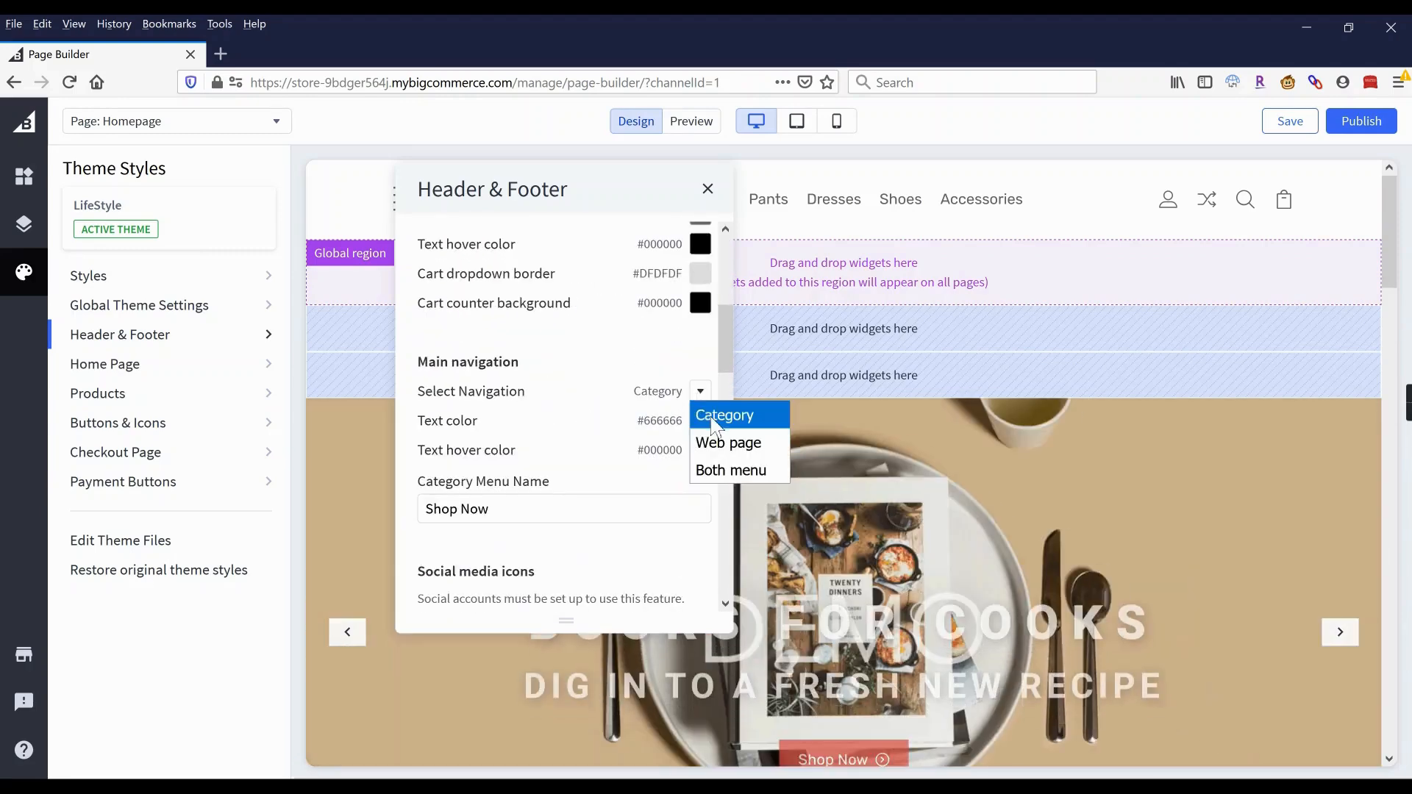
{"action": "left_click", "coordinate": [716, 416]}
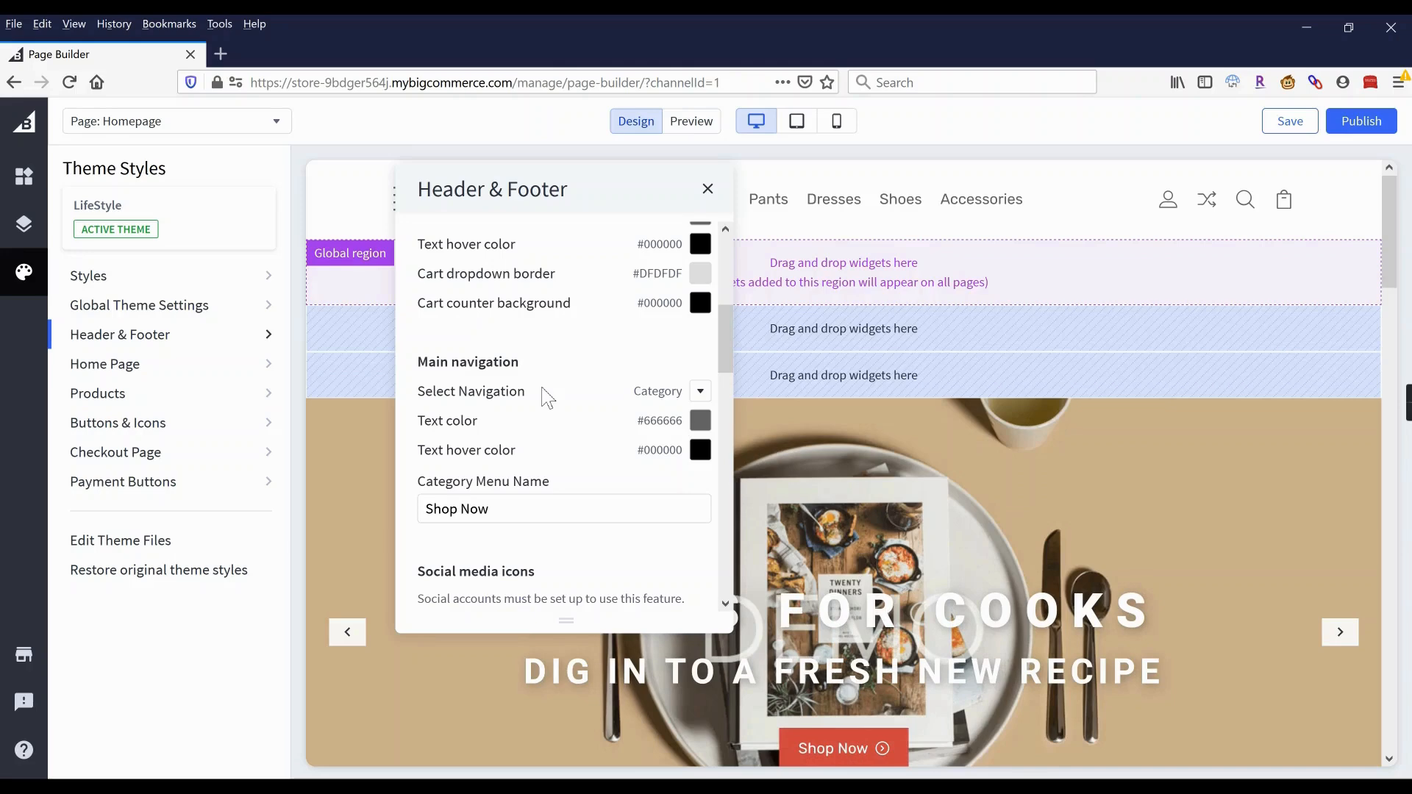
{"action": "left_click", "coordinate": [701, 393]}
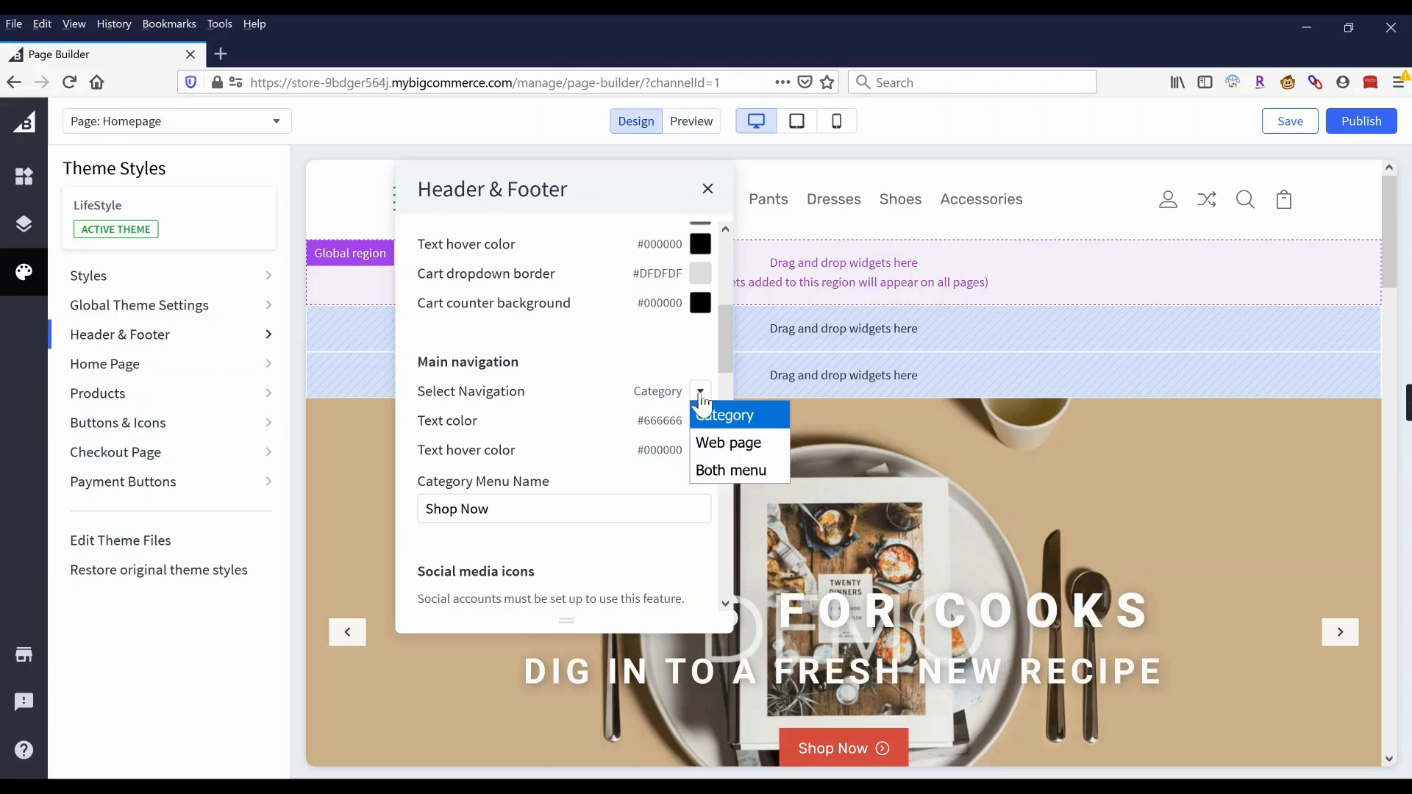
{"action": "left_click", "coordinate": [704, 404]}
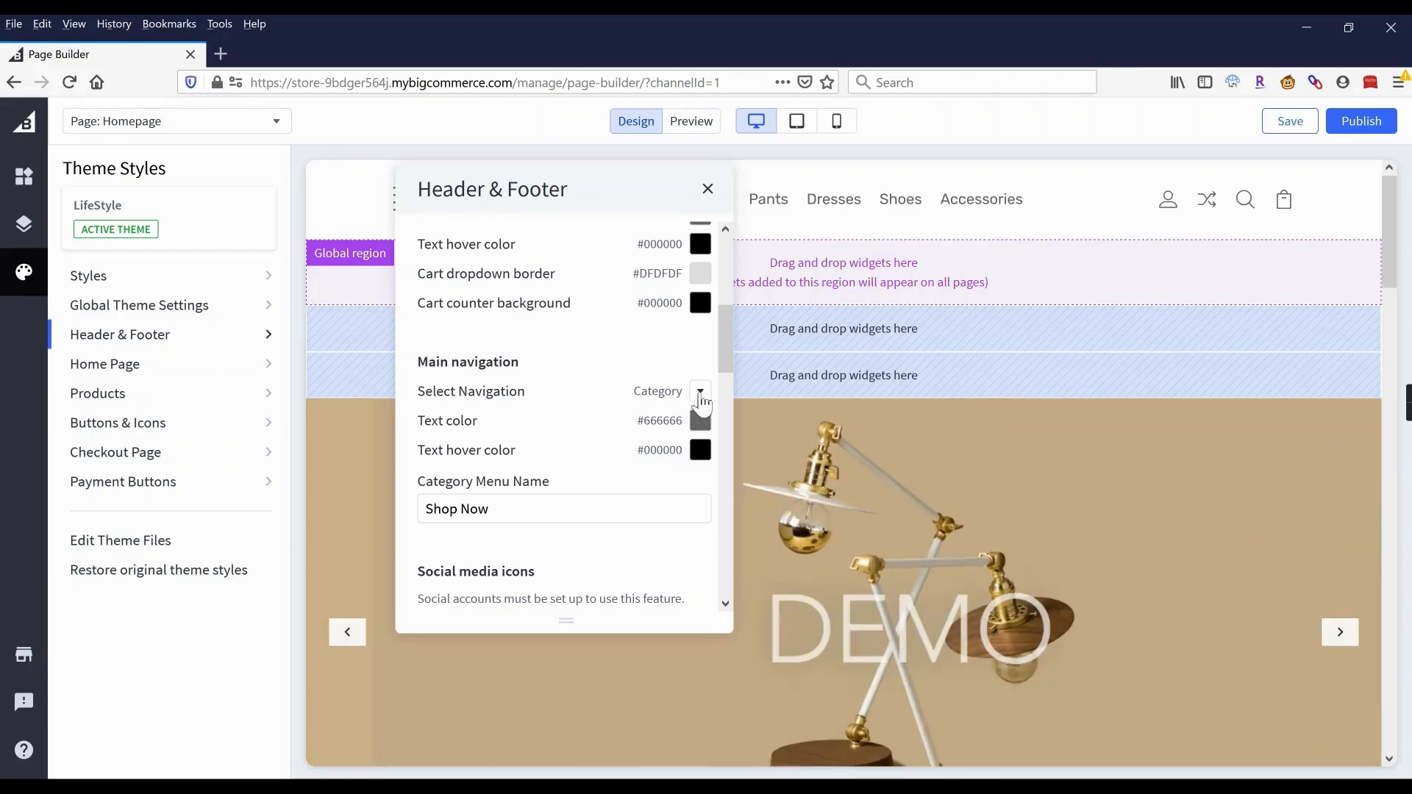
{"action": "left_click", "coordinate": [1362, 121]}
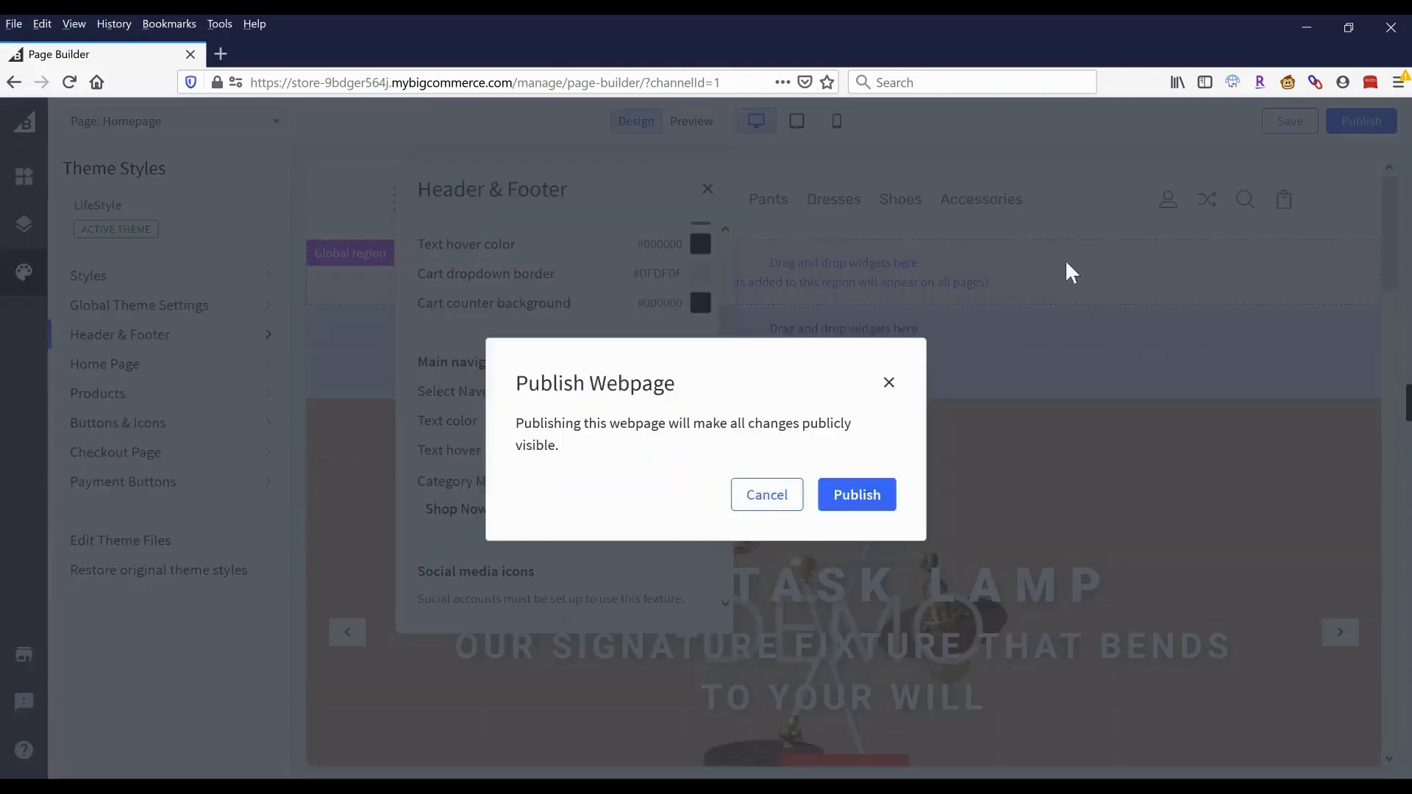
{"action": "left_click", "coordinate": [858, 495]}
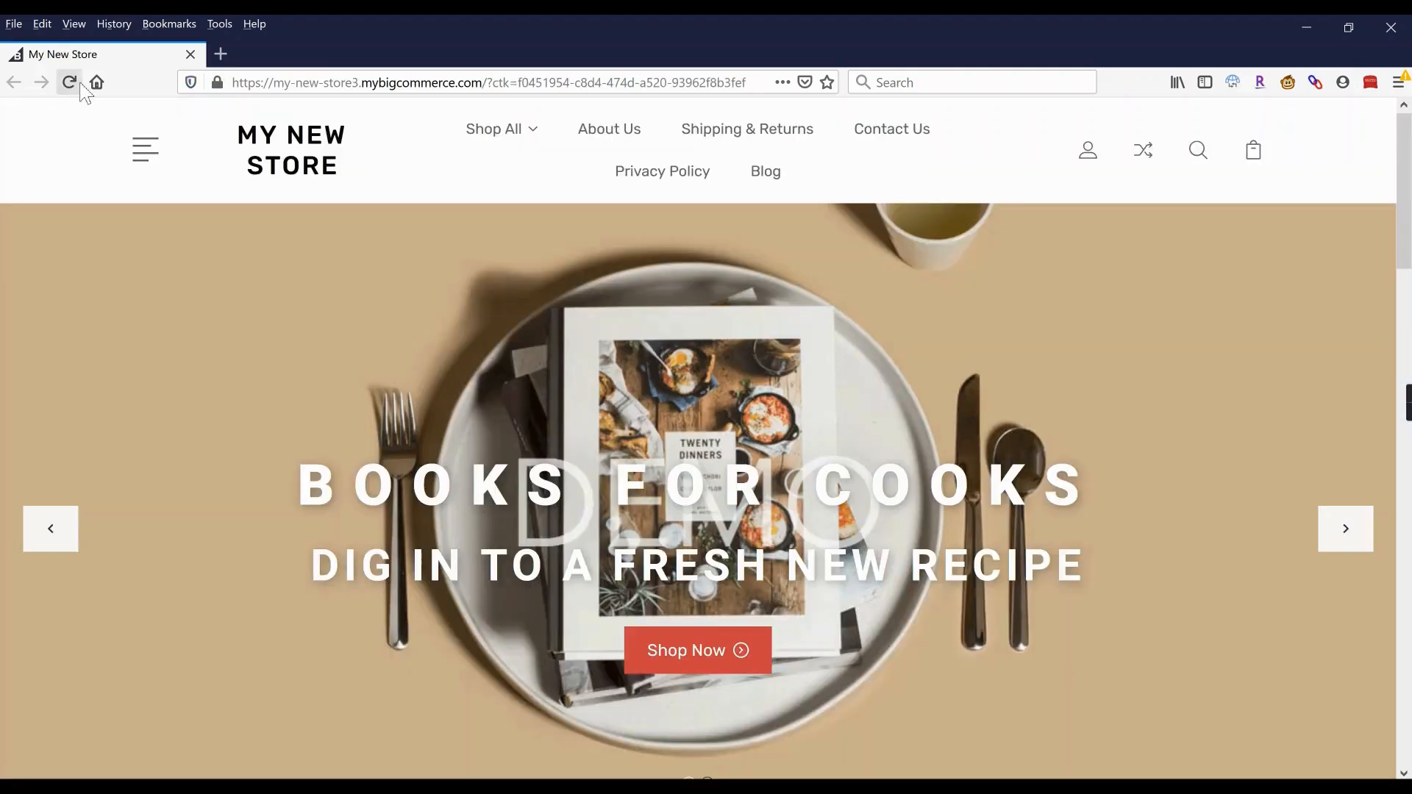
Reload the live store and check that the Tops menu shows Blouses and T-Shirts.
{"action": "left_click", "coordinate": [70, 82]}
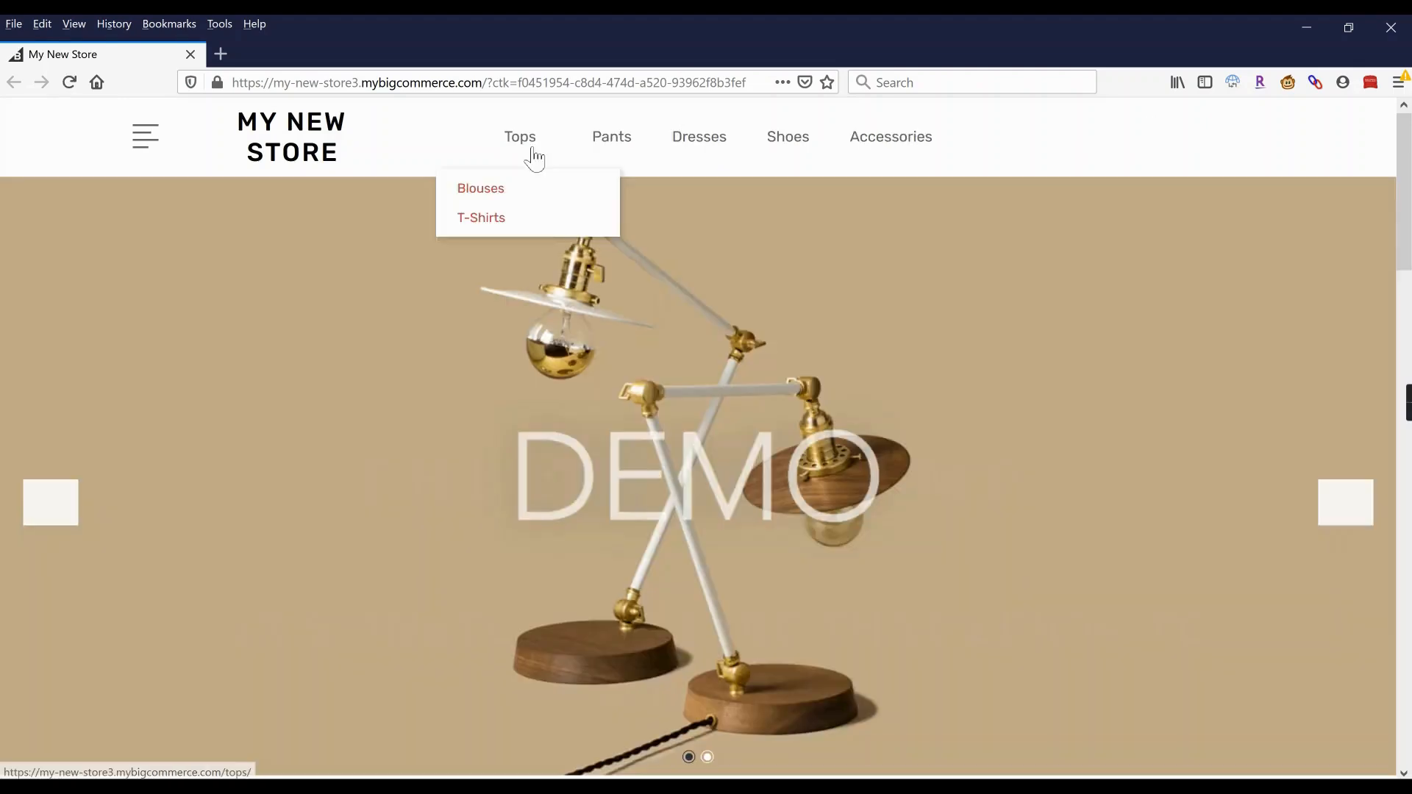
{"action": "mouse_move", "coordinate": [527, 147]}
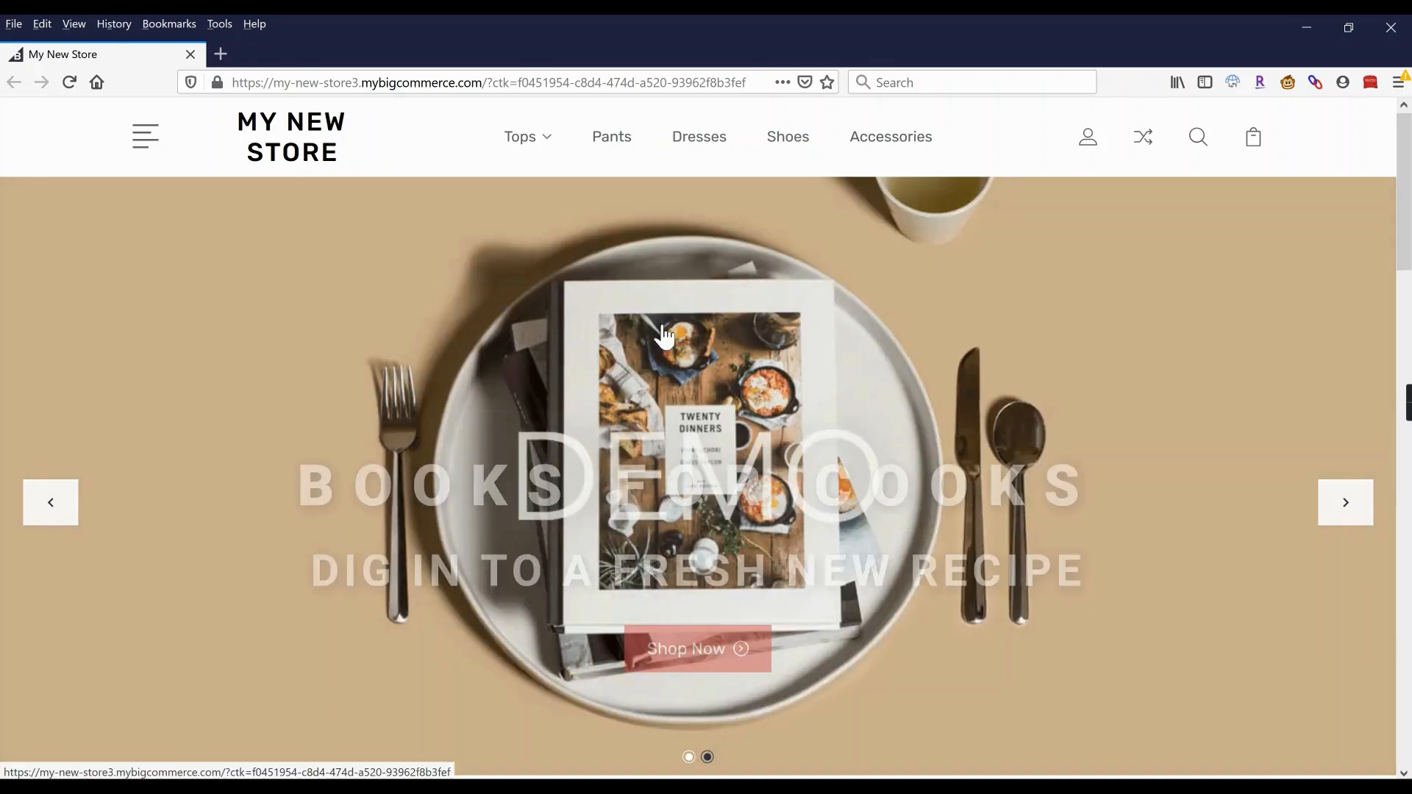
{"action": "scroll", "coordinate": [664, 335], "scroll_direction": "down", "scroll_amount": 20}
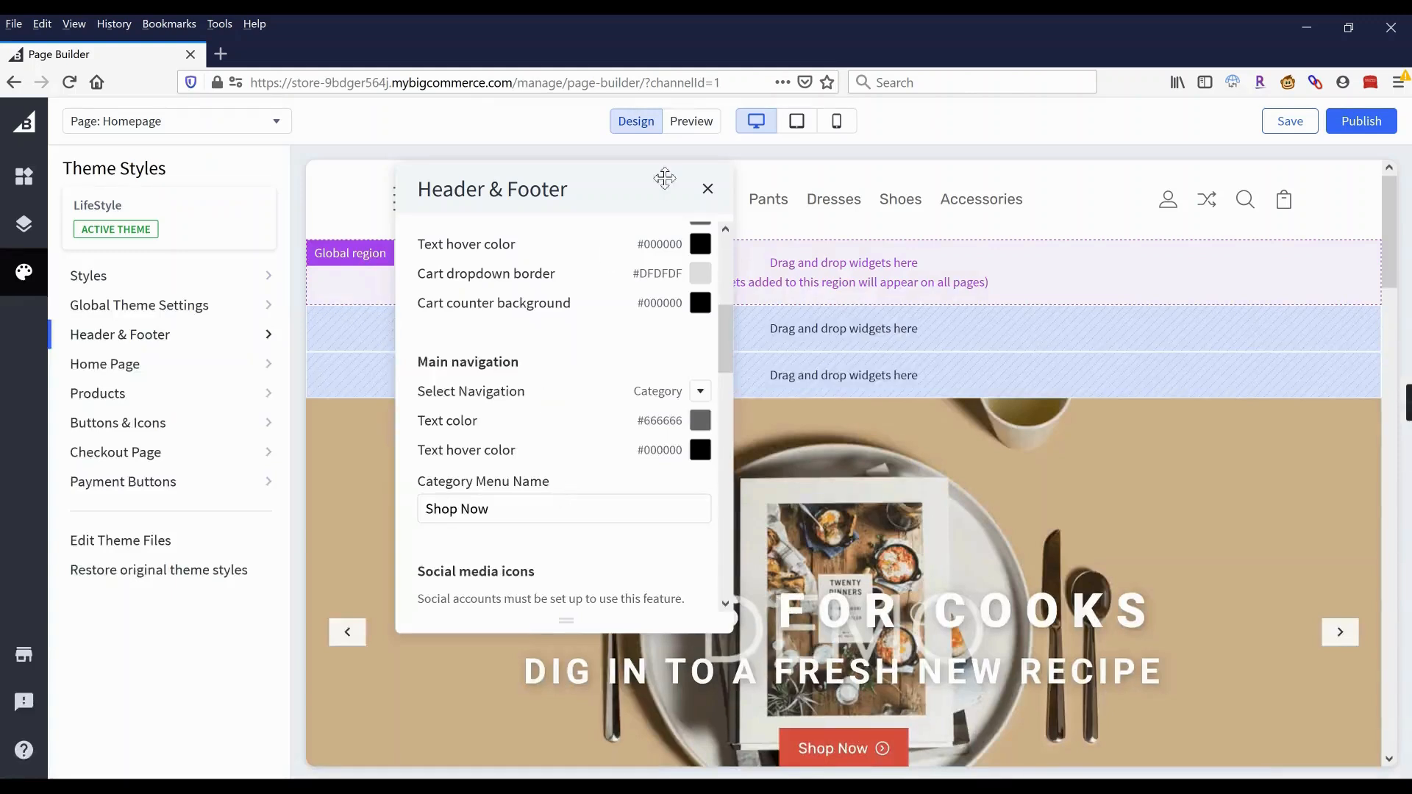
Close Header & Footer, browse the Widgets list, and return to the control panel.
{"action": "left_click", "coordinate": [710, 194]}
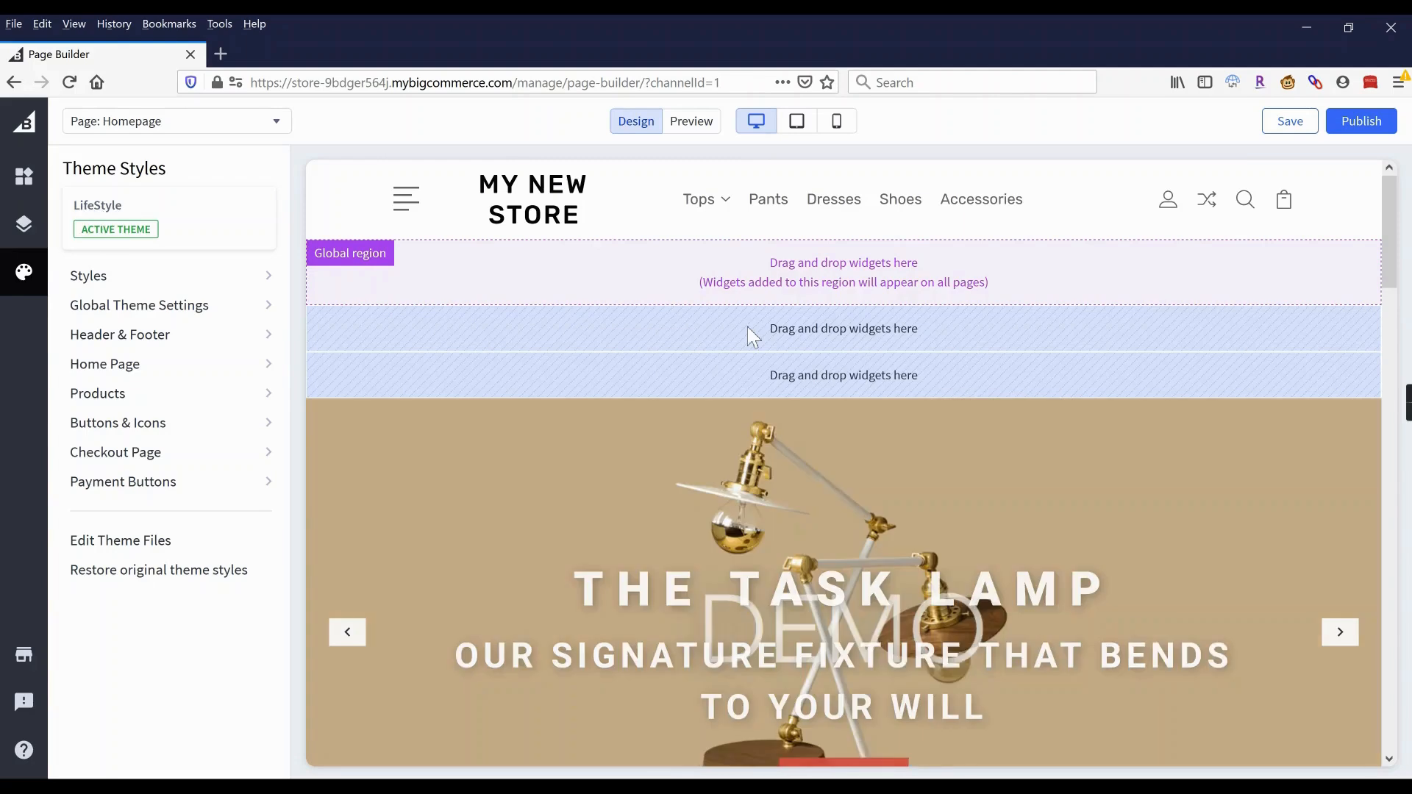
{"action": "scroll", "coordinate": [747, 327], "scroll_direction": "down", "scroll_amount": 5}
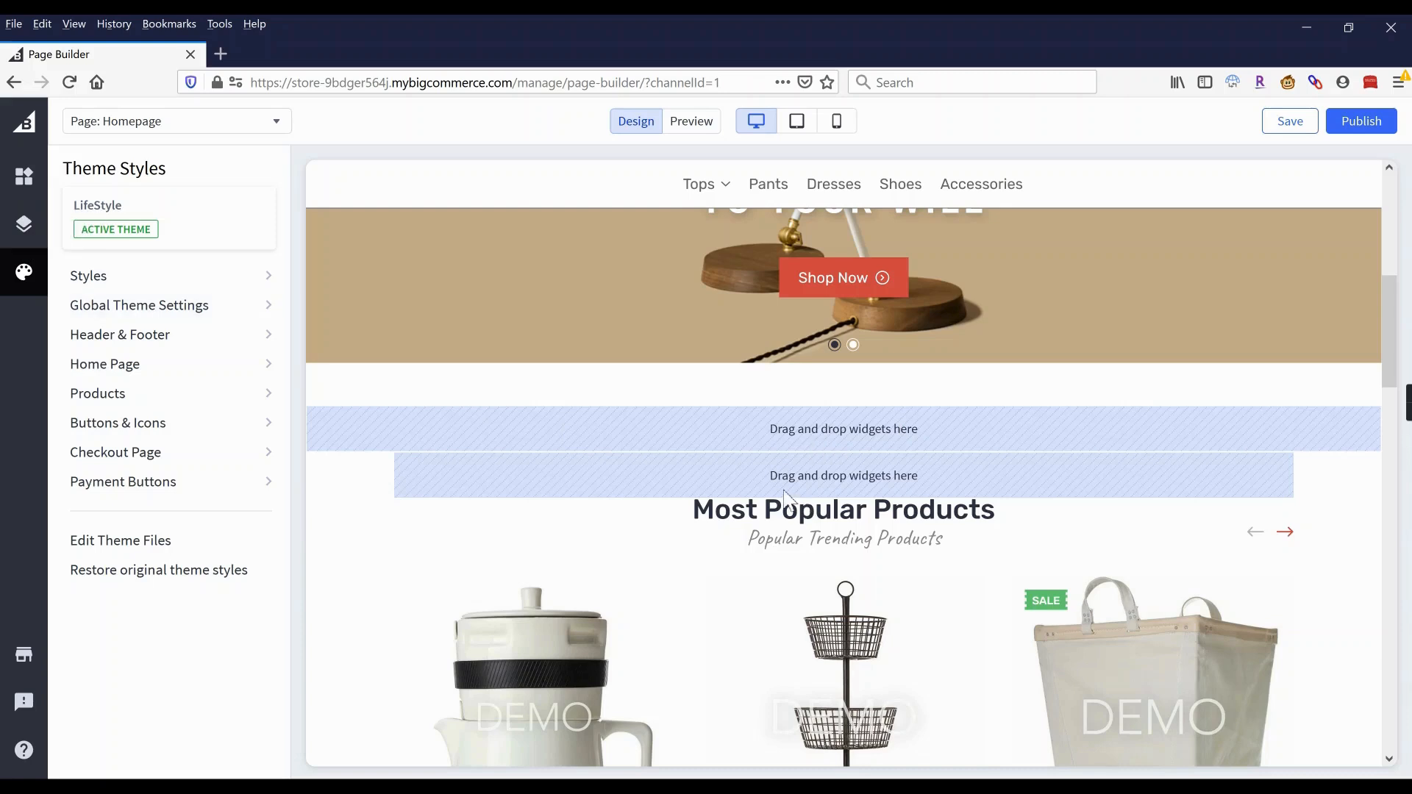
{"action": "left_click", "coordinate": [24, 177]}
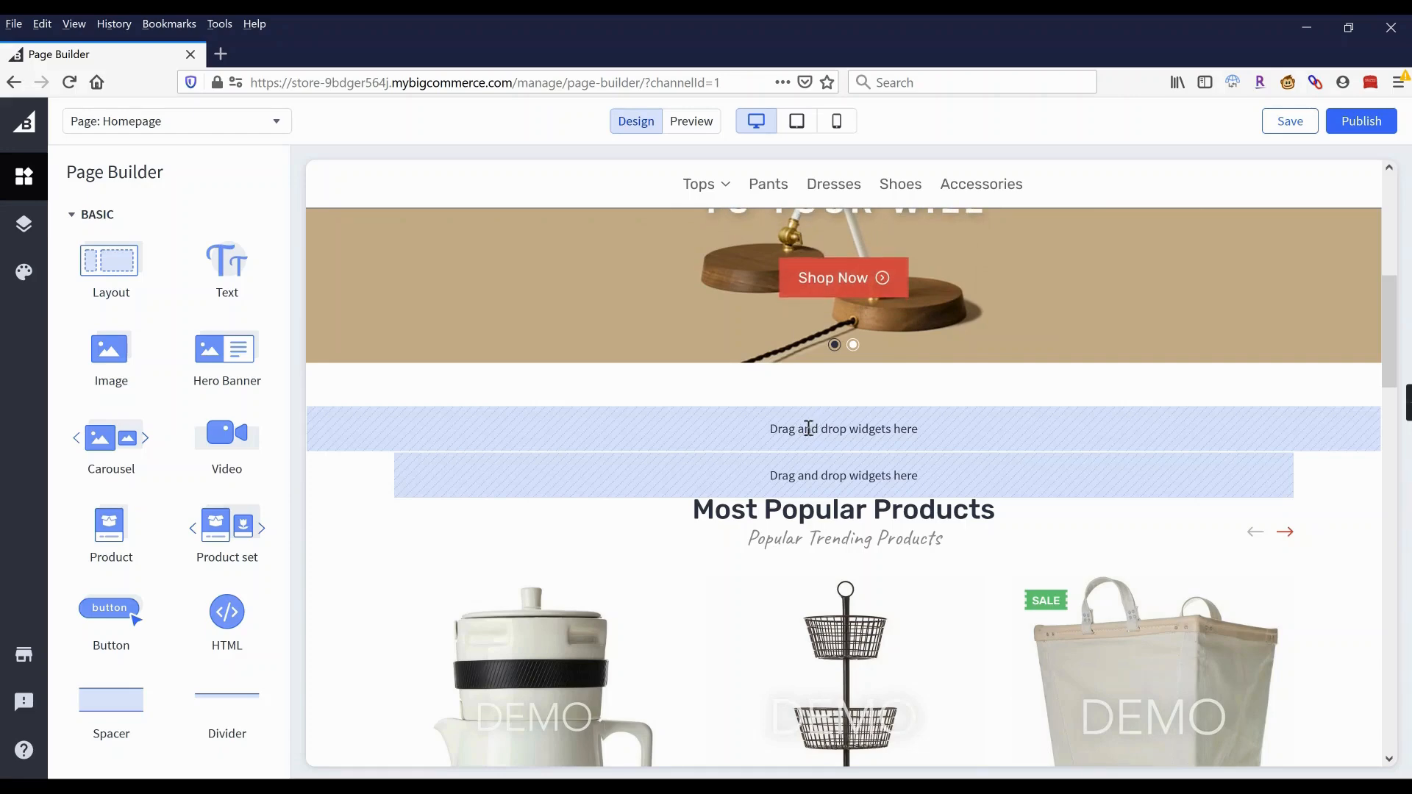
{"action": "scroll", "coordinate": [803, 412], "scroll_direction": "up", "scroll_amount": 8}
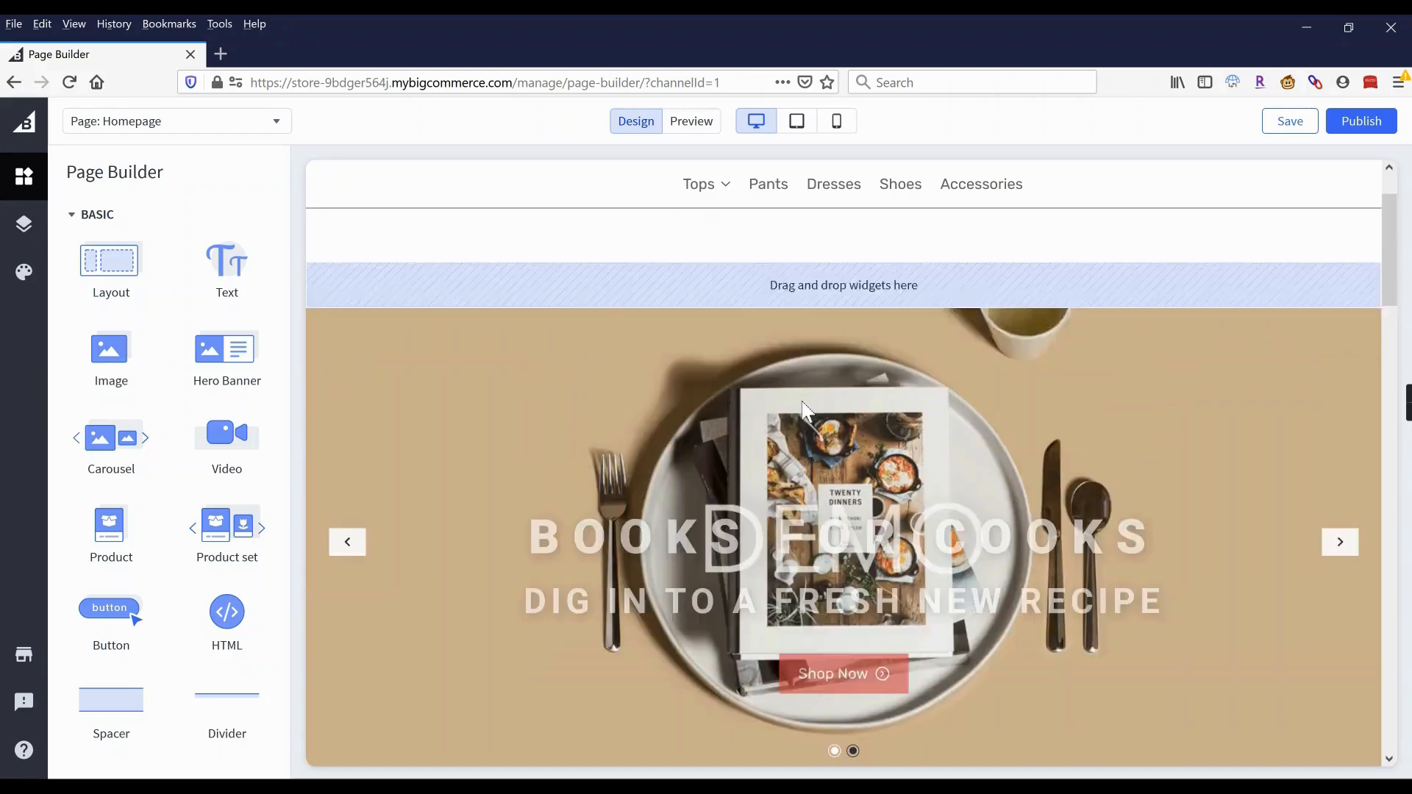
{"action": "left_click", "coordinate": [30, 129]}
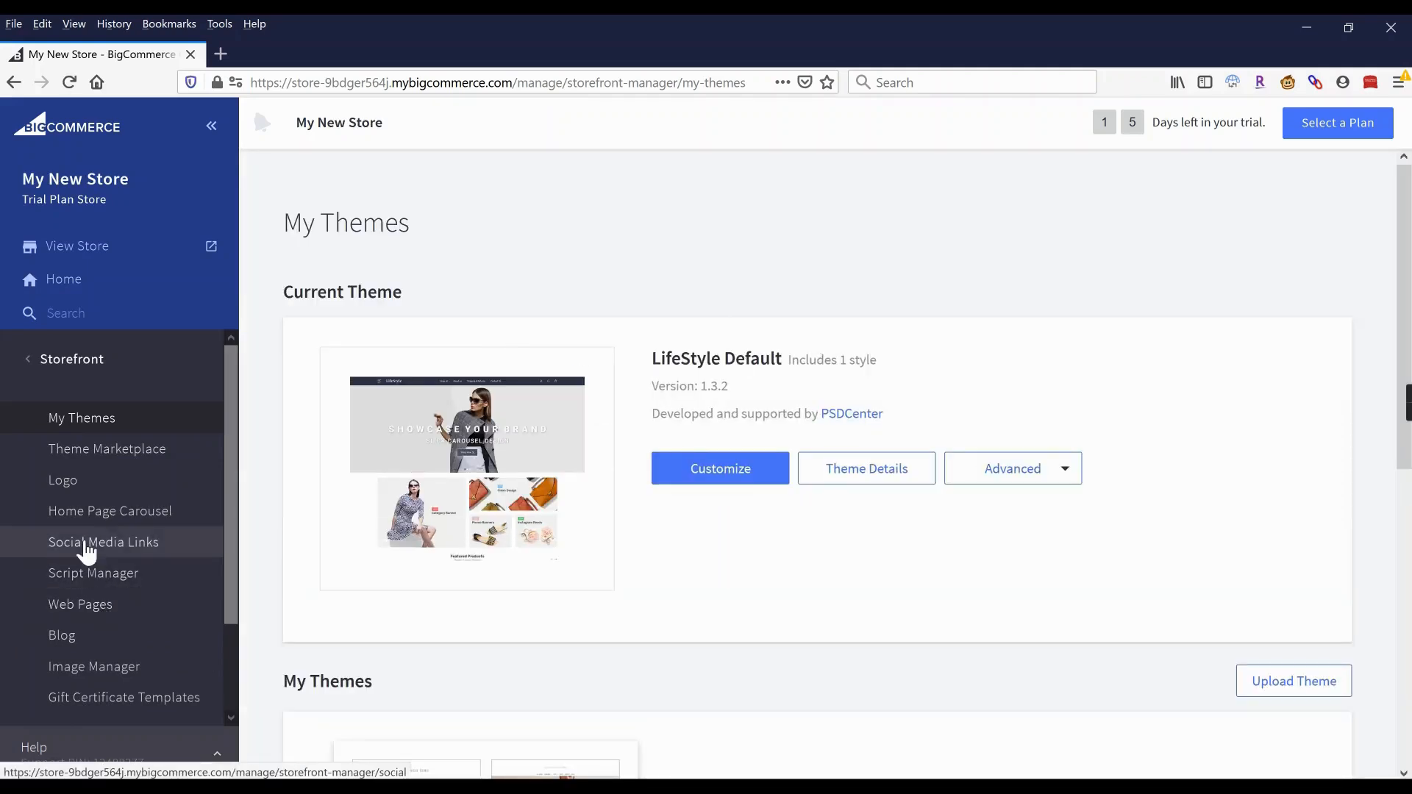
In Social Media Links, drag Facebook, Twitter and Pinterest into Live on Your Storefront.
{"action": "left_click", "coordinate": [86, 548]}
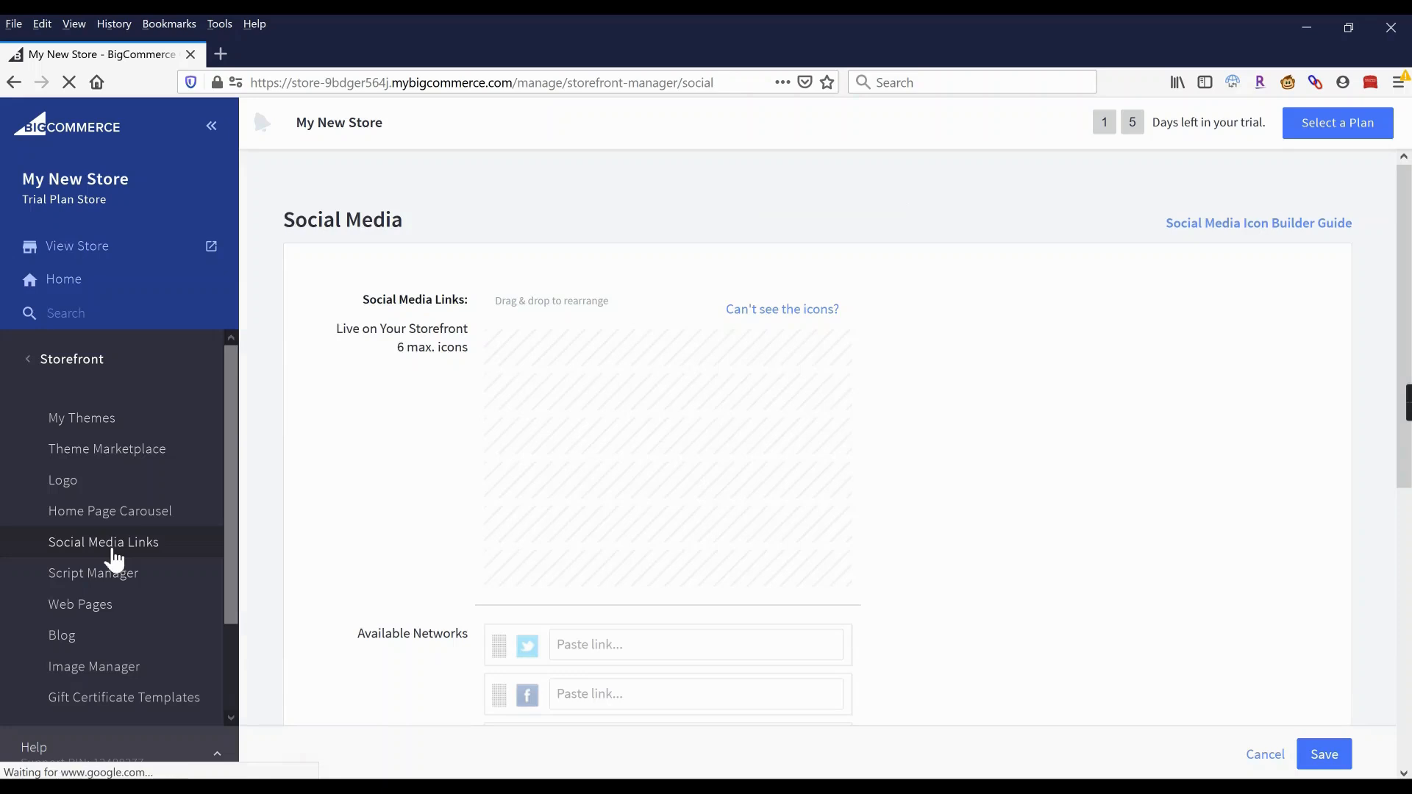
{"action": "left_click_drag", "start_coordinate": [497, 692], "coordinate": [506, 339]}
{"action": "left_click", "coordinate": [571, 343]}
{"action": "left_click_drag", "start_coordinate": [500, 648], "coordinate": [507, 393]}
{"action": "left_click_drag", "start_coordinate": [498, 651], "coordinate": [499, 340]}
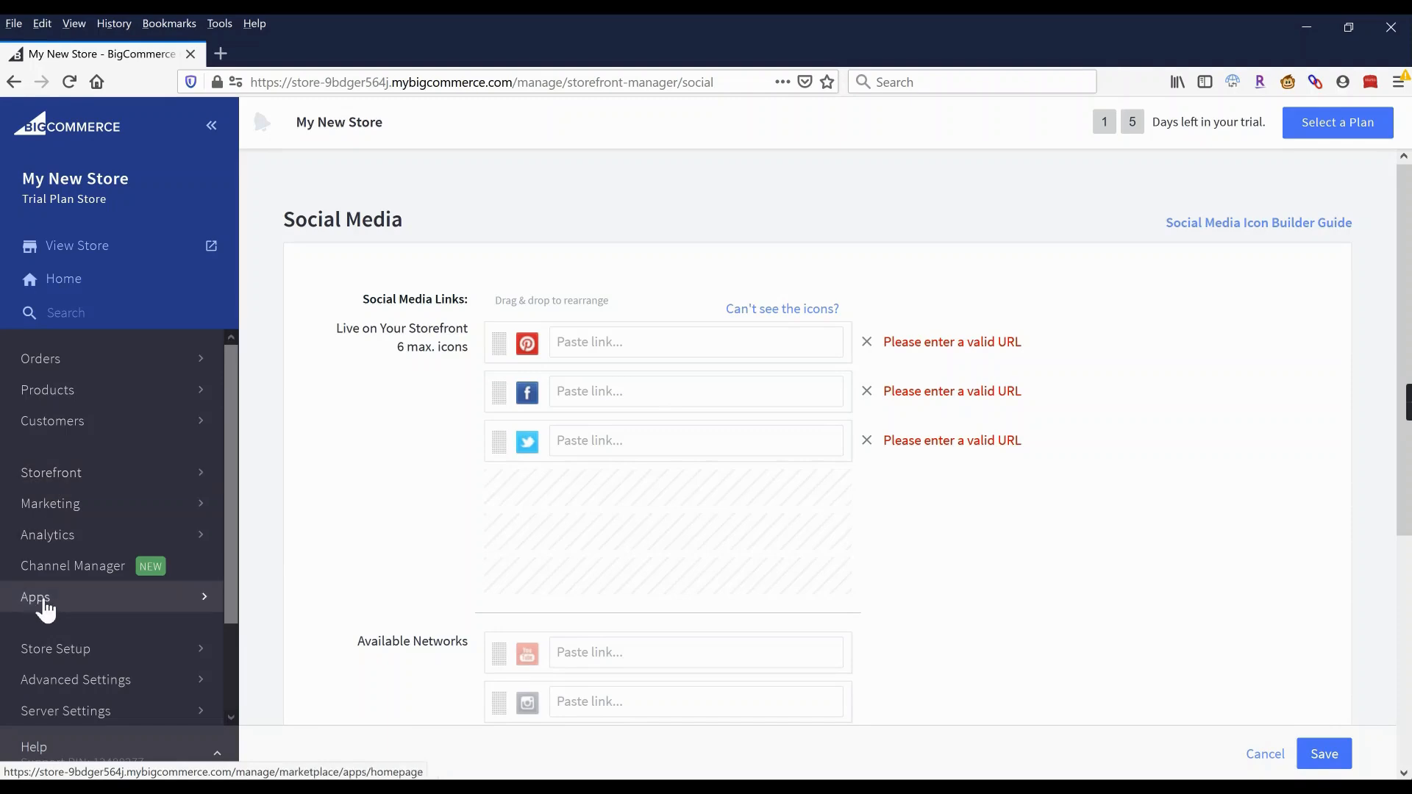
From the control panel's Apps page, launch the public bigcommerce.com/apps marketplace.
{"action": "left_click", "coordinate": [45, 609]}
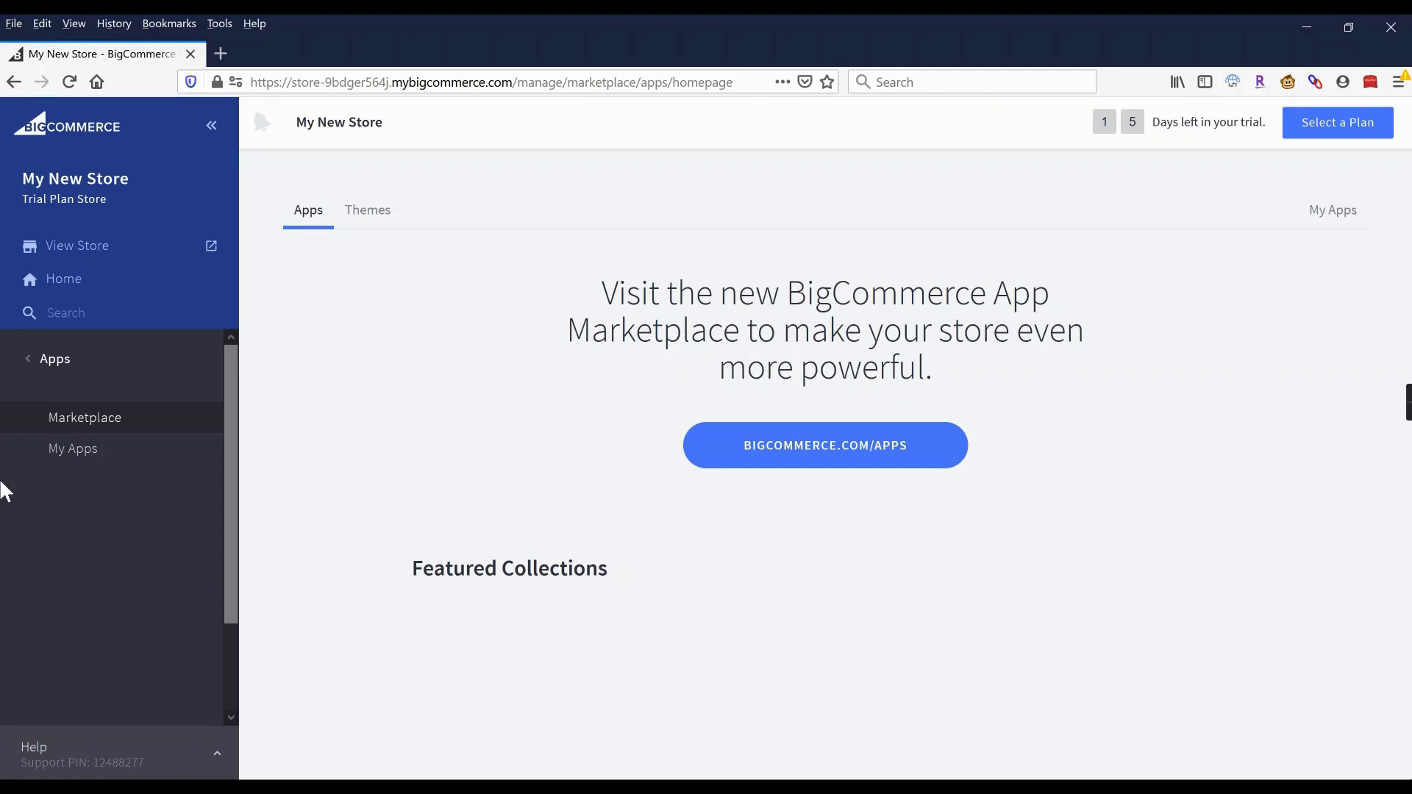
{"action": "left_click", "coordinate": [873, 452]}
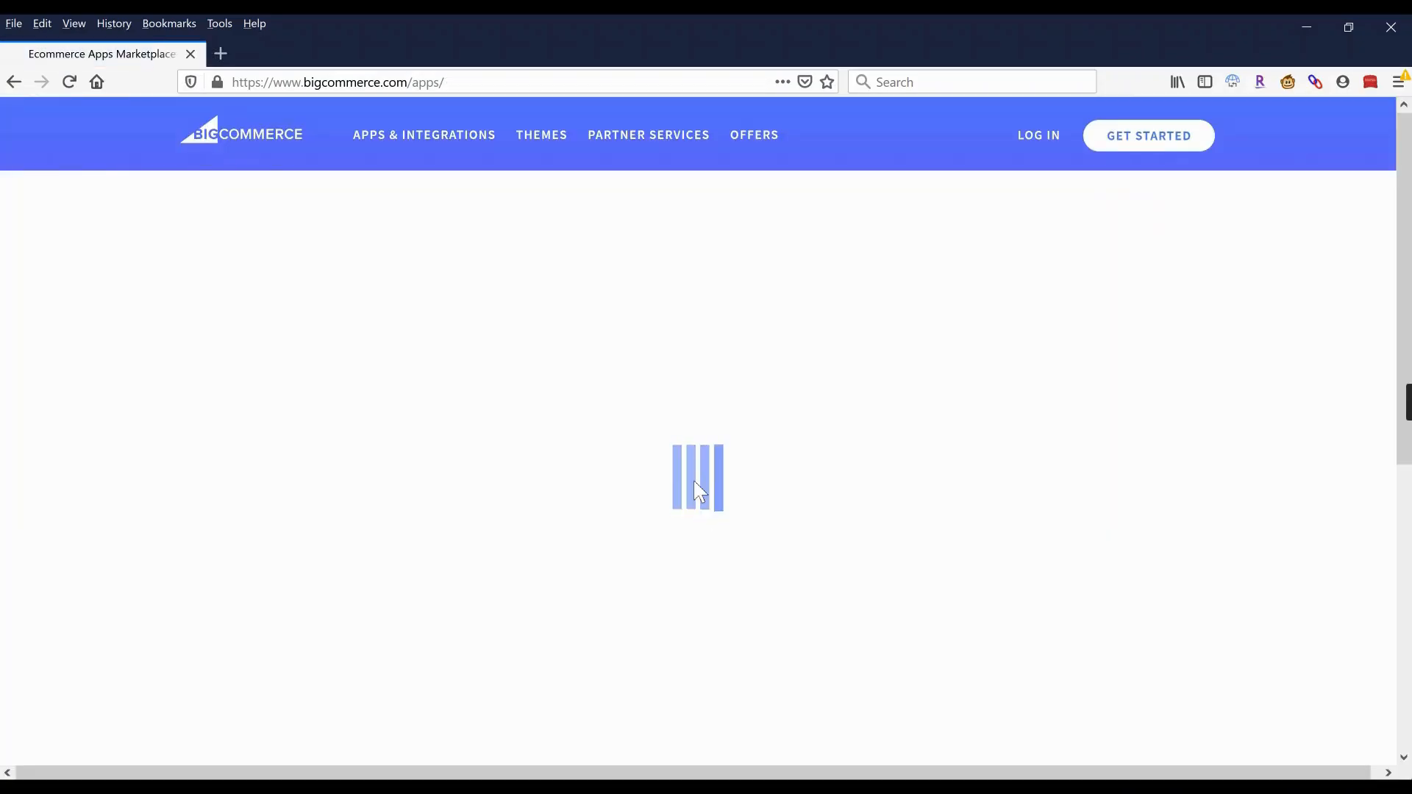
Scroll through the marketplace's recommended apps and the Top free and Top paid app lists.
{"action": "scroll", "coordinate": [635, 428], "scroll_direction": "down", "scroll_amount": 2}
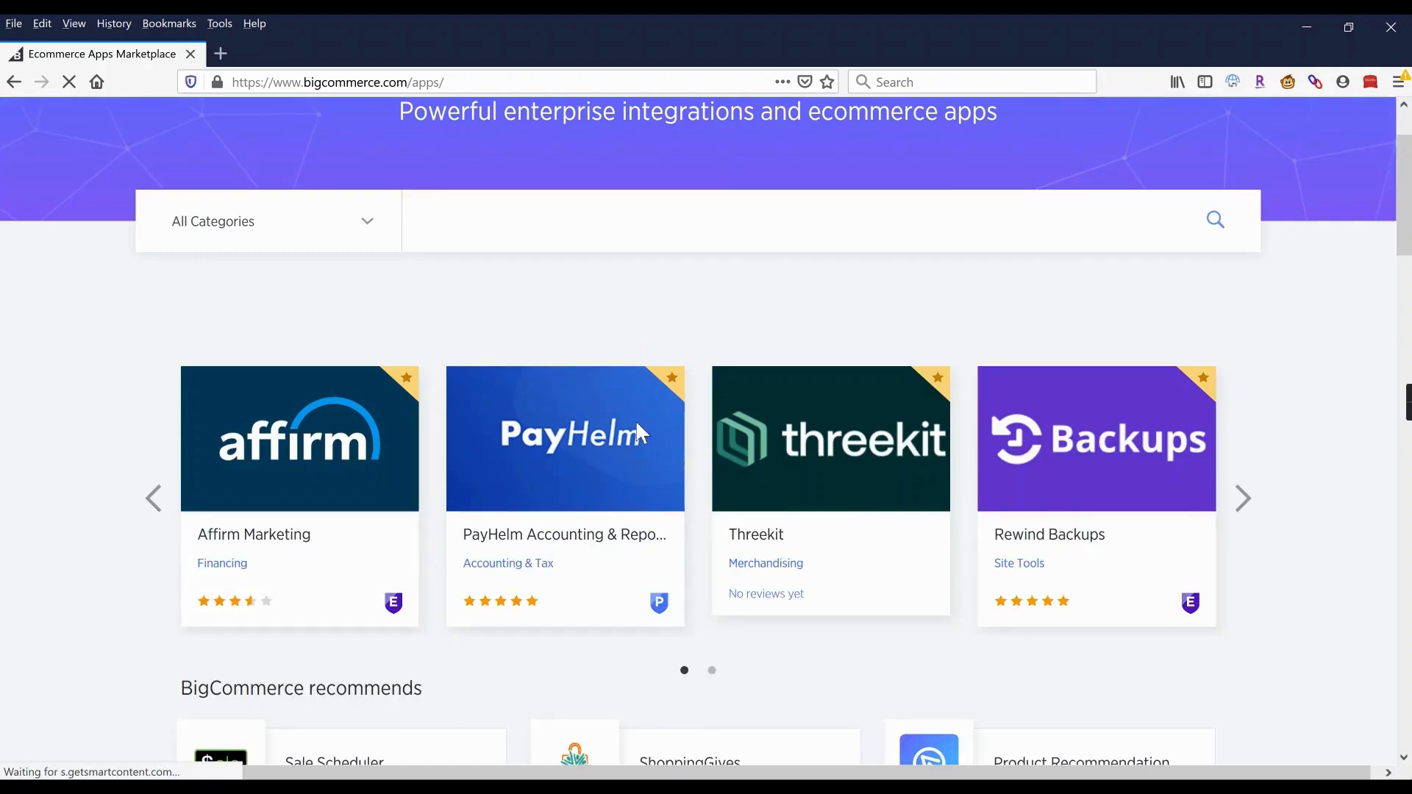
{"action": "scroll", "coordinate": [637, 426], "scroll_direction": "down", "scroll_amount": 10}
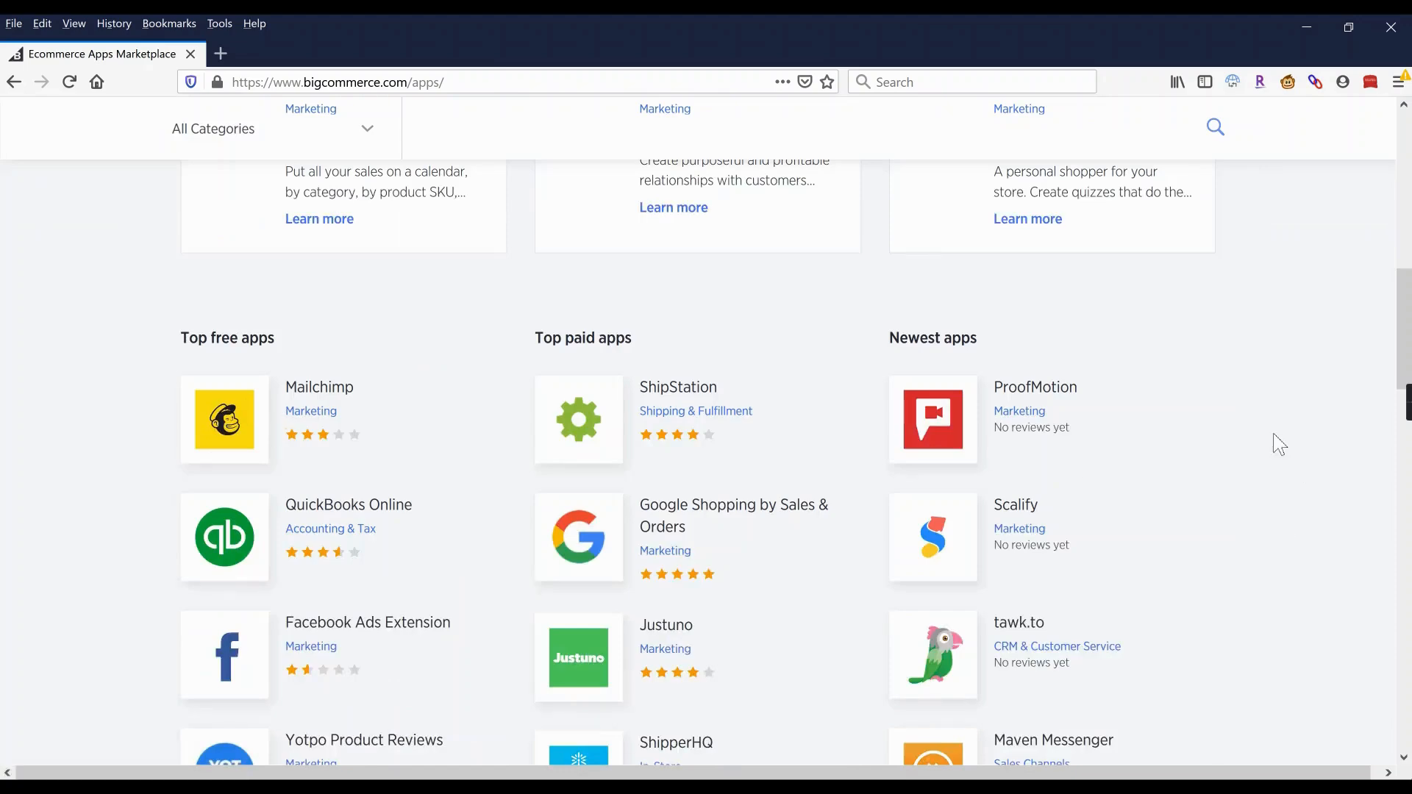
{"action": "scroll", "coordinate": [1283, 448], "scroll_direction": "down", "scroll_amount": 2}
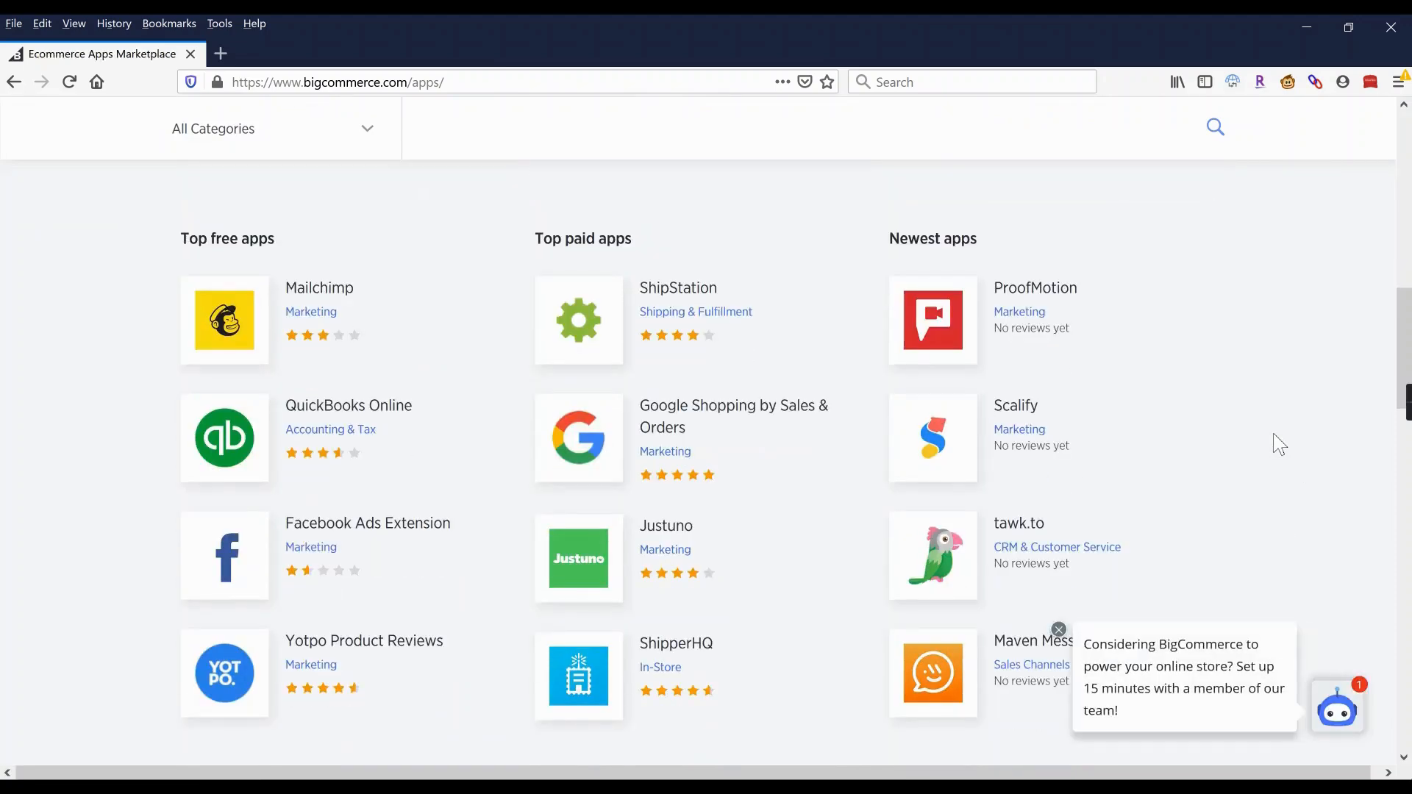
{"action": "scroll", "coordinate": [1280, 444], "scroll_direction": "up", "scroll_amount": 10}
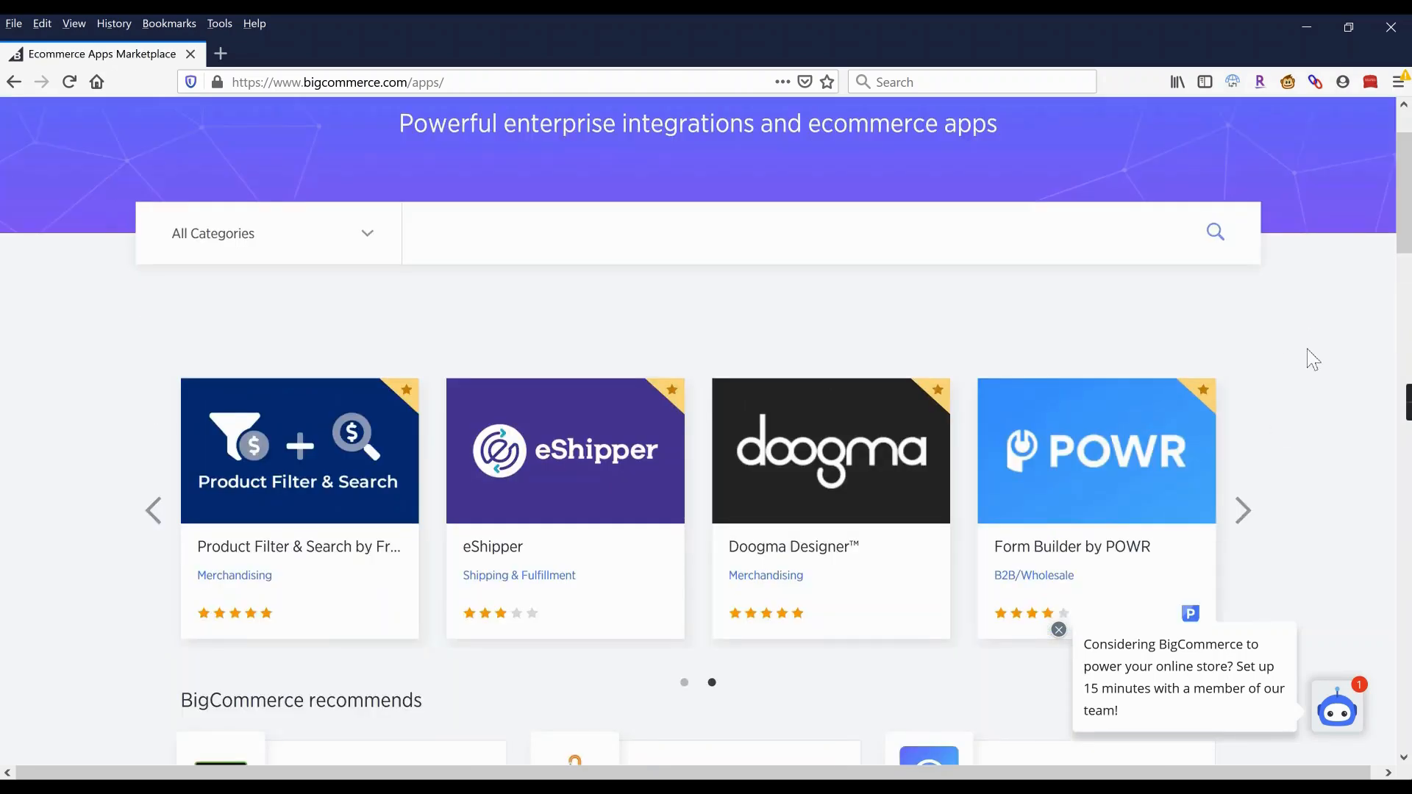
{"action": "scroll", "coordinate": [1322, 377], "scroll_direction": "up", "scroll_amount": 1}
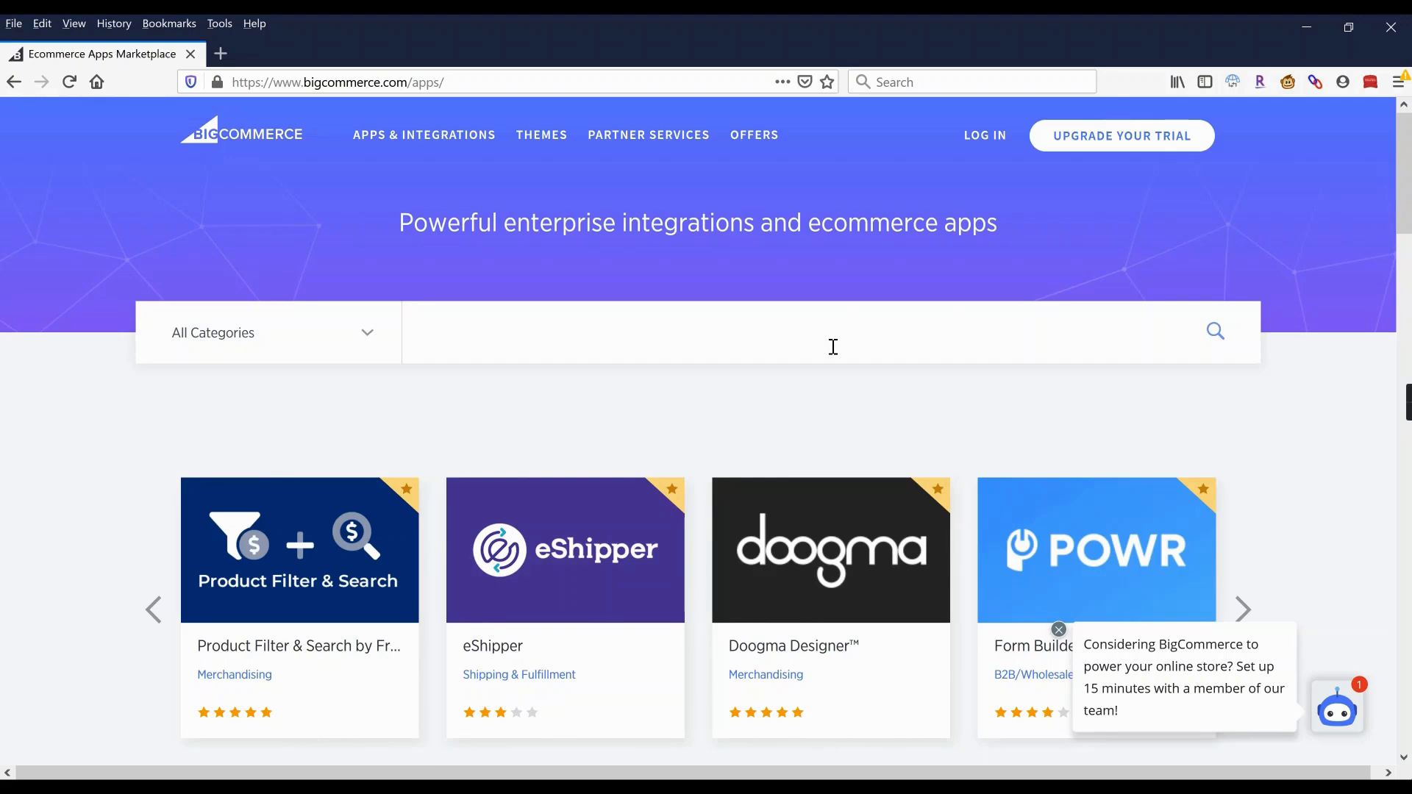
{"action": "scroll", "coordinate": [759, 383], "scroll_direction": "down", "scroll_amount": 3}
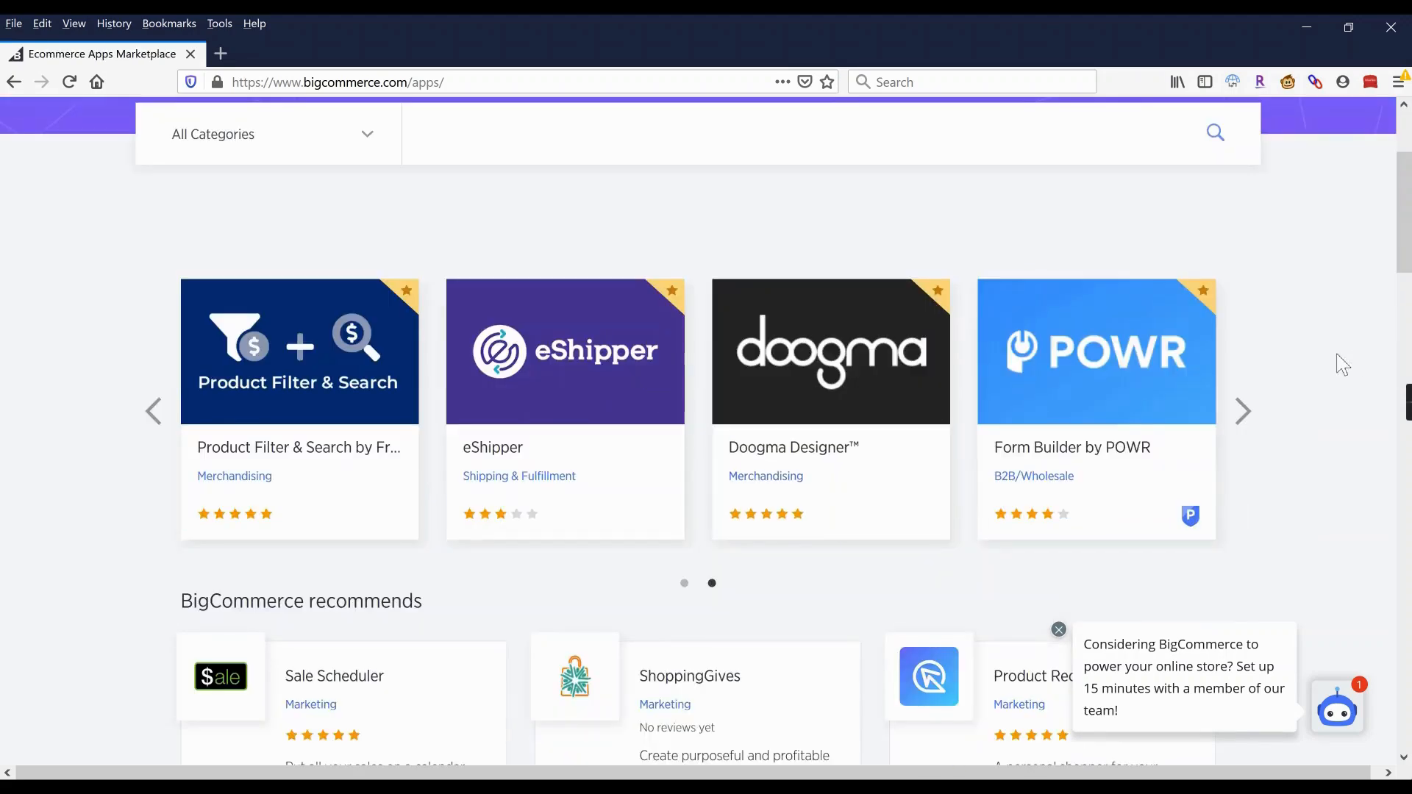
{"action": "scroll", "coordinate": [1343, 364], "scroll_direction": "down", "scroll_amount": 3}
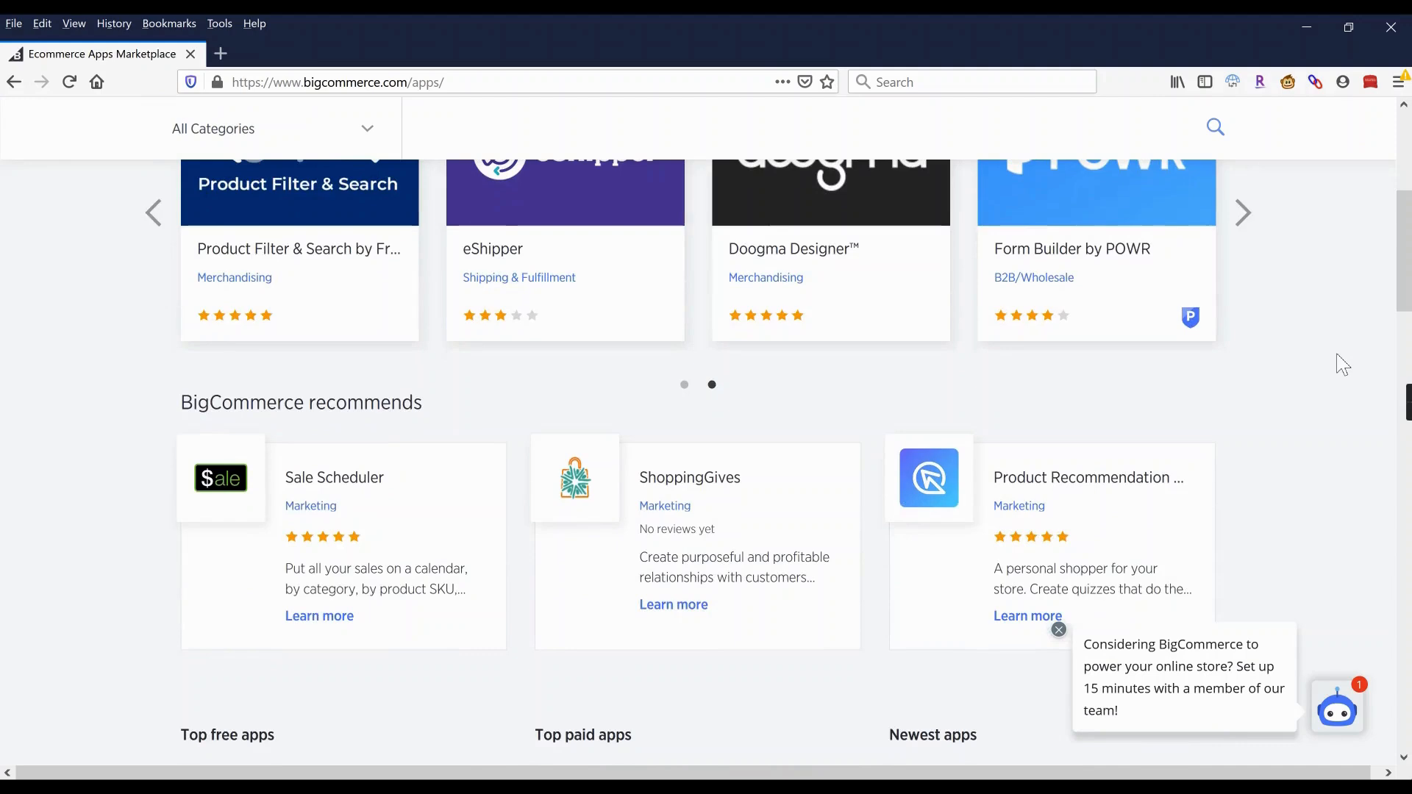
{"action": "scroll", "coordinate": [1343, 364], "scroll_direction": "down", "scroll_amount": 1}
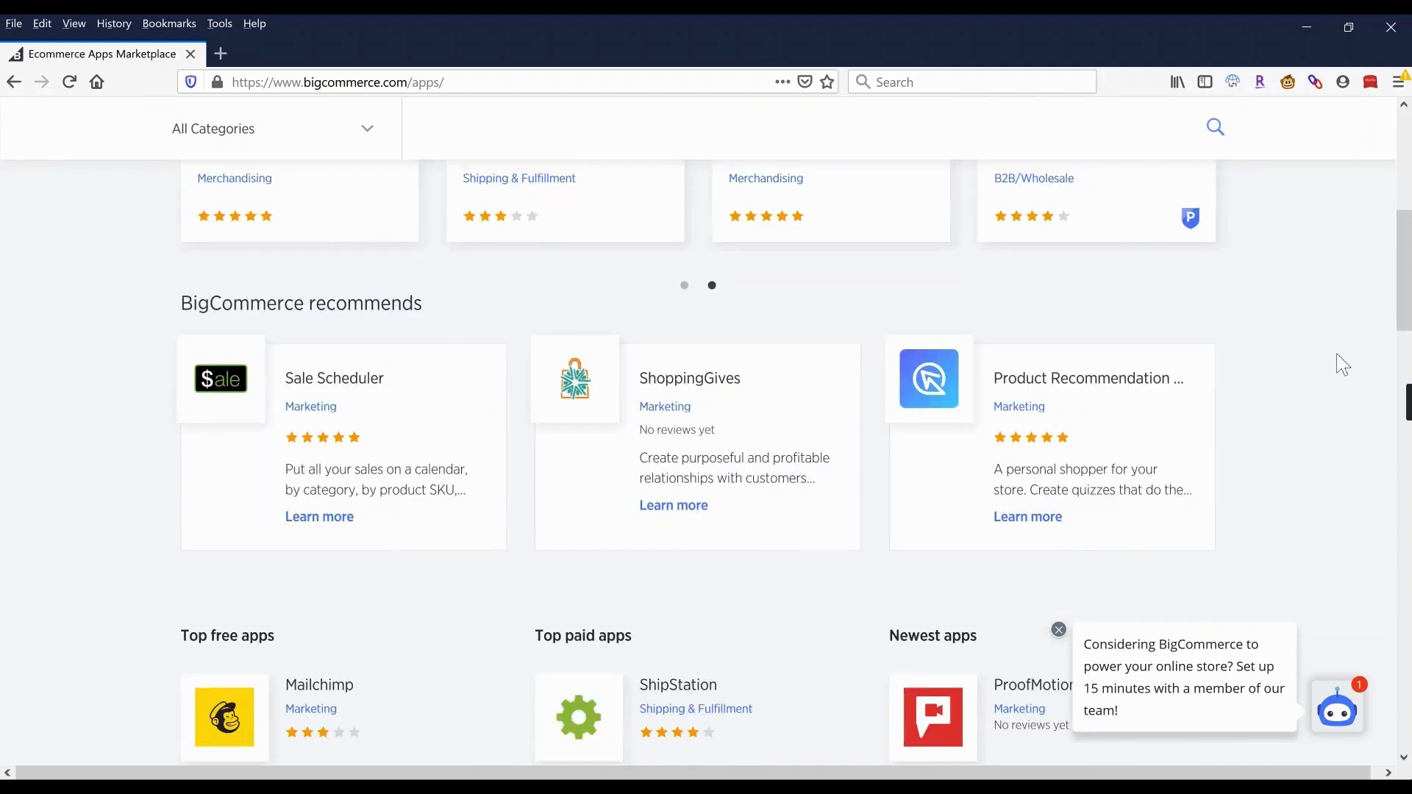
{"action": "scroll", "coordinate": [1343, 364], "scroll_direction": "up", "scroll_amount": 7}
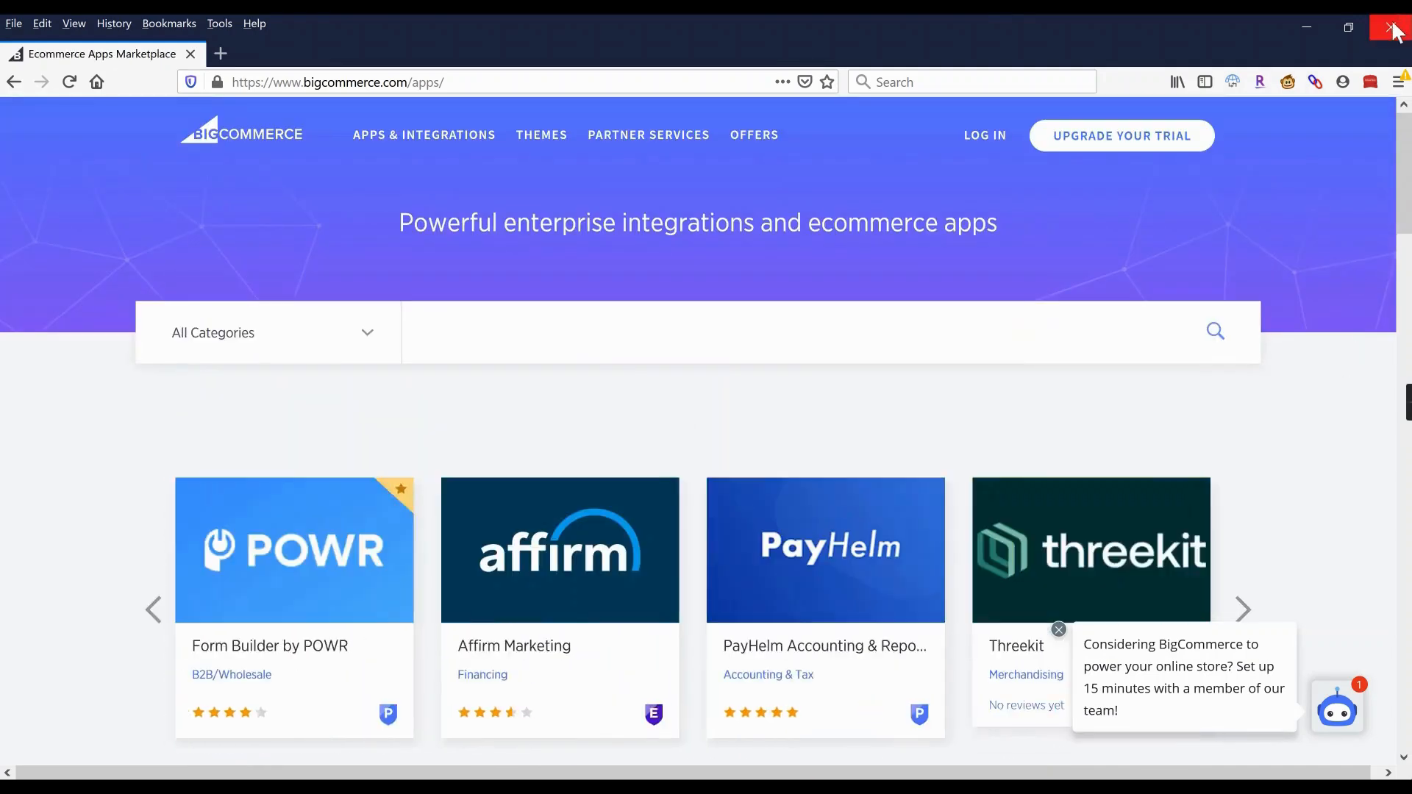
Close the marketplace window and go to Store Setup > Payments in the control panel.
{"action": "left_click", "coordinate": [1392, 33]}
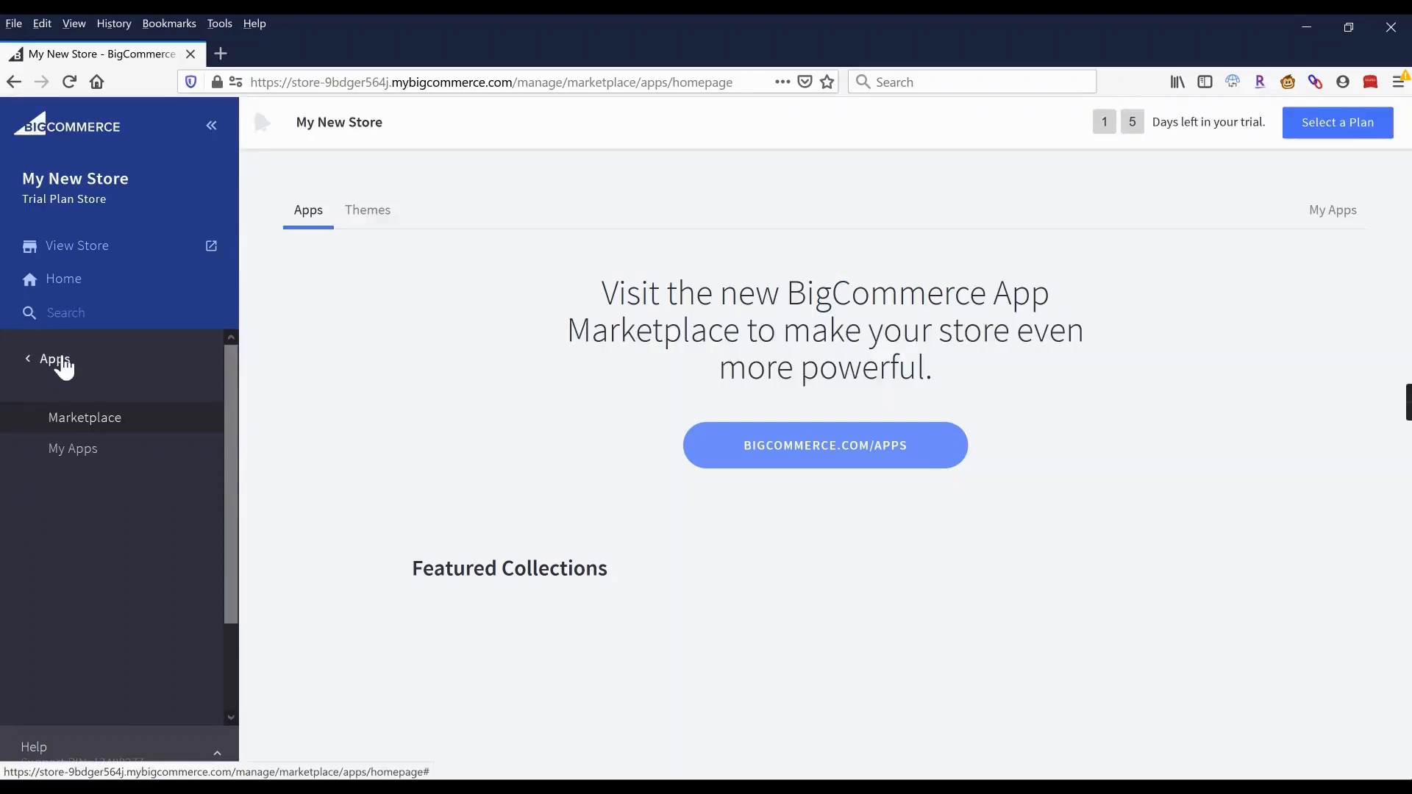
{"action": "left_click", "coordinate": [63, 365]}
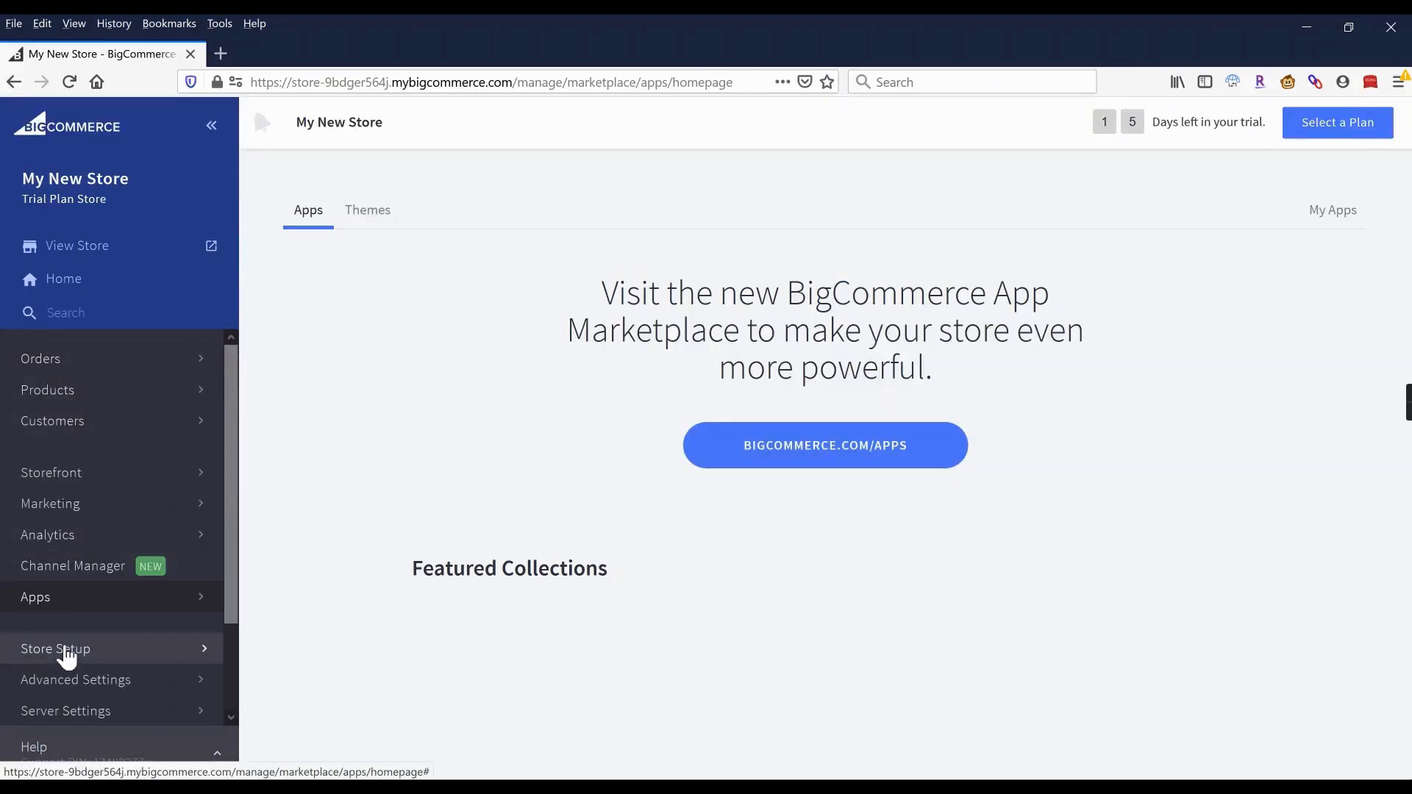
{"action": "left_click", "coordinate": [65, 658]}
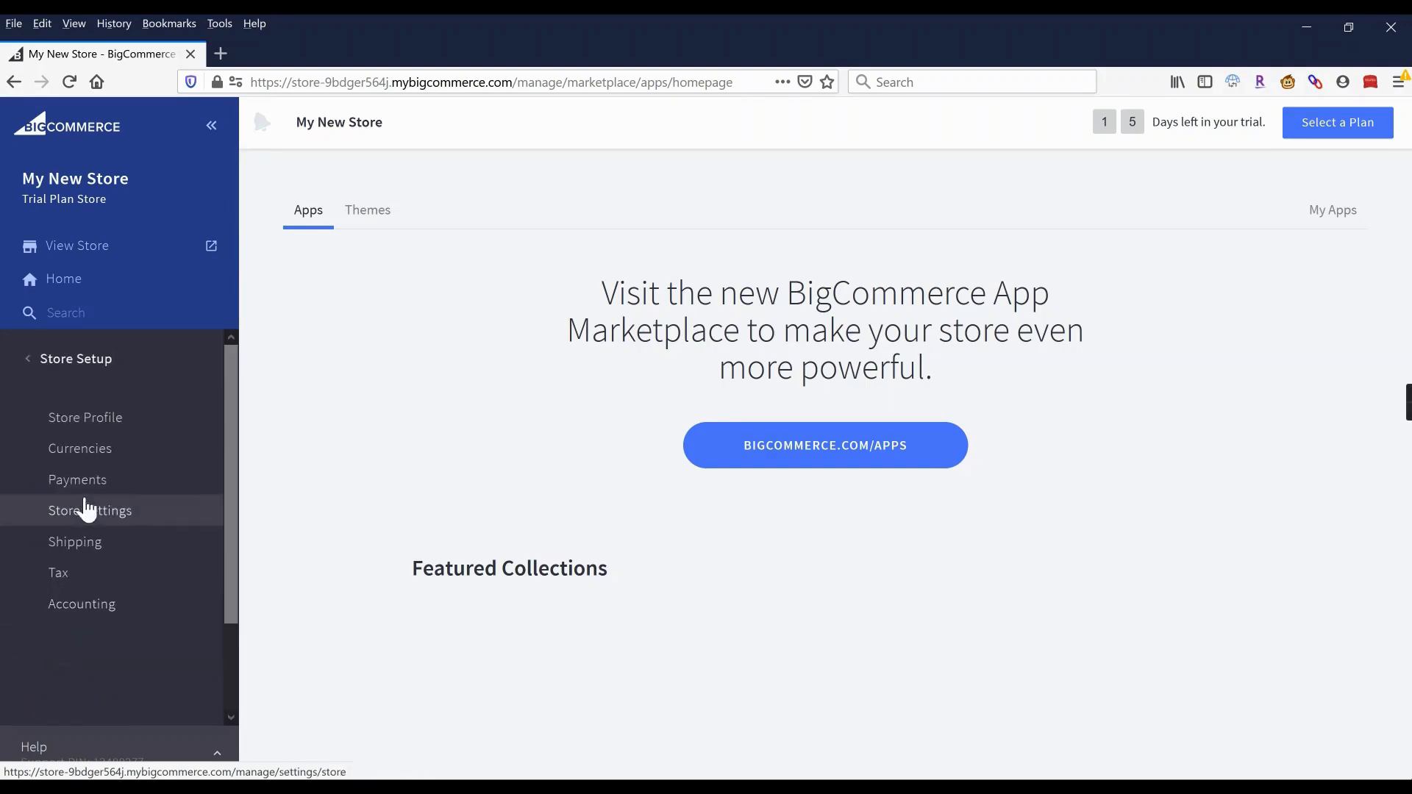
{"action": "left_click", "coordinate": [77, 480]}
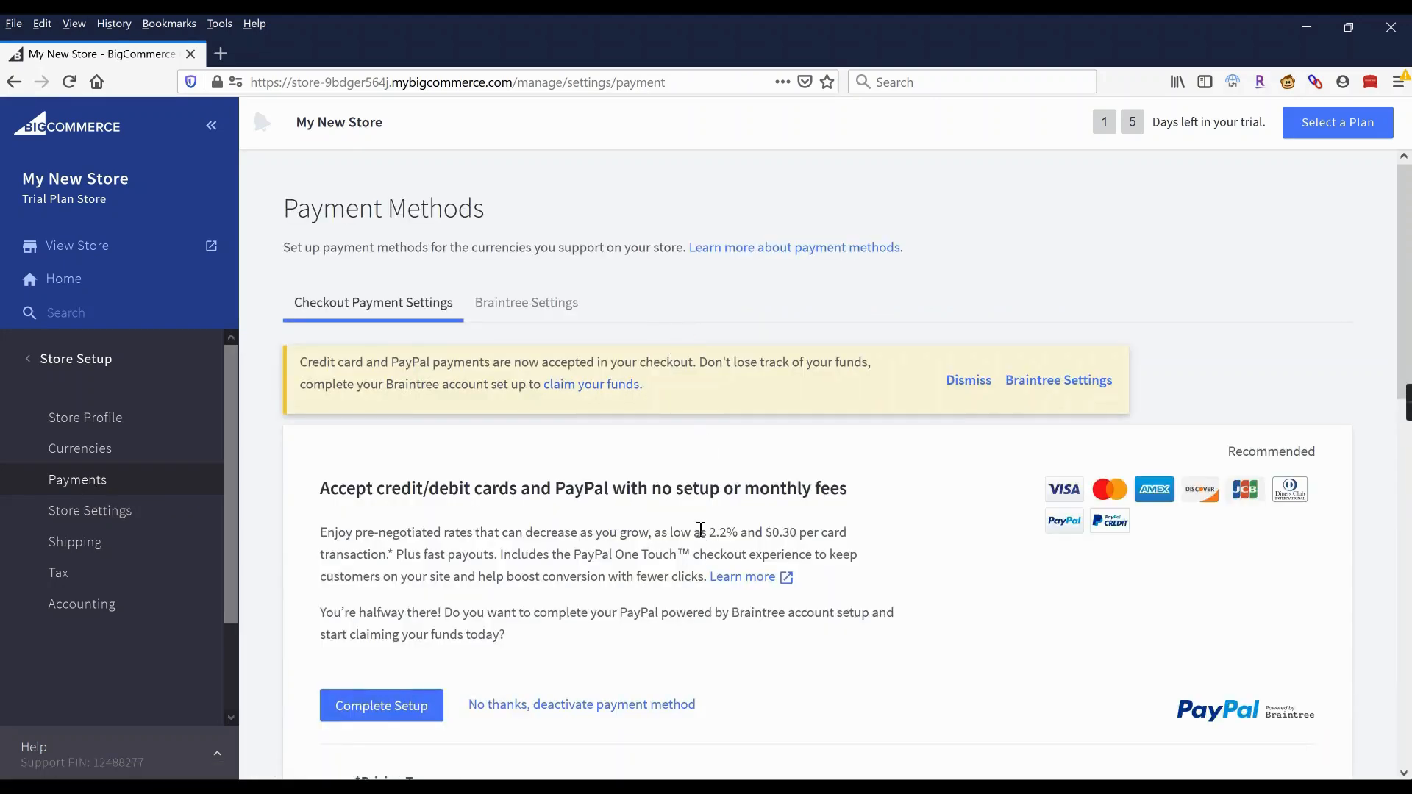
{"action": "scroll", "coordinate": [698, 536], "scroll_direction": "down", "scroll_amount": 8}
{"action": "scroll", "coordinate": [702, 538], "scroll_direction": "down", "scroll_amount": 4}
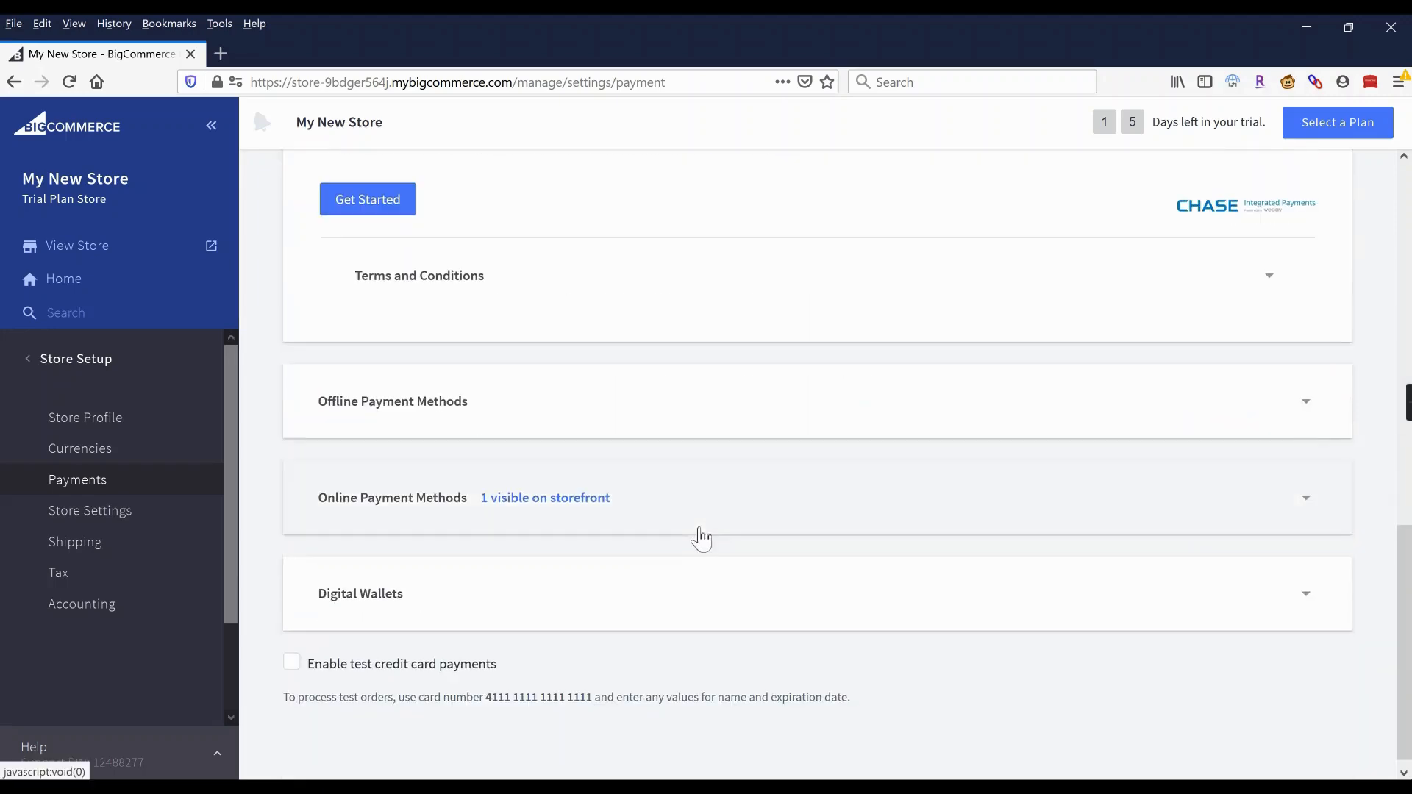
{"action": "left_click", "coordinate": [695, 523]}
{"action": "scroll", "coordinate": [694, 520], "scroll_direction": "down", "scroll_amount": 4}
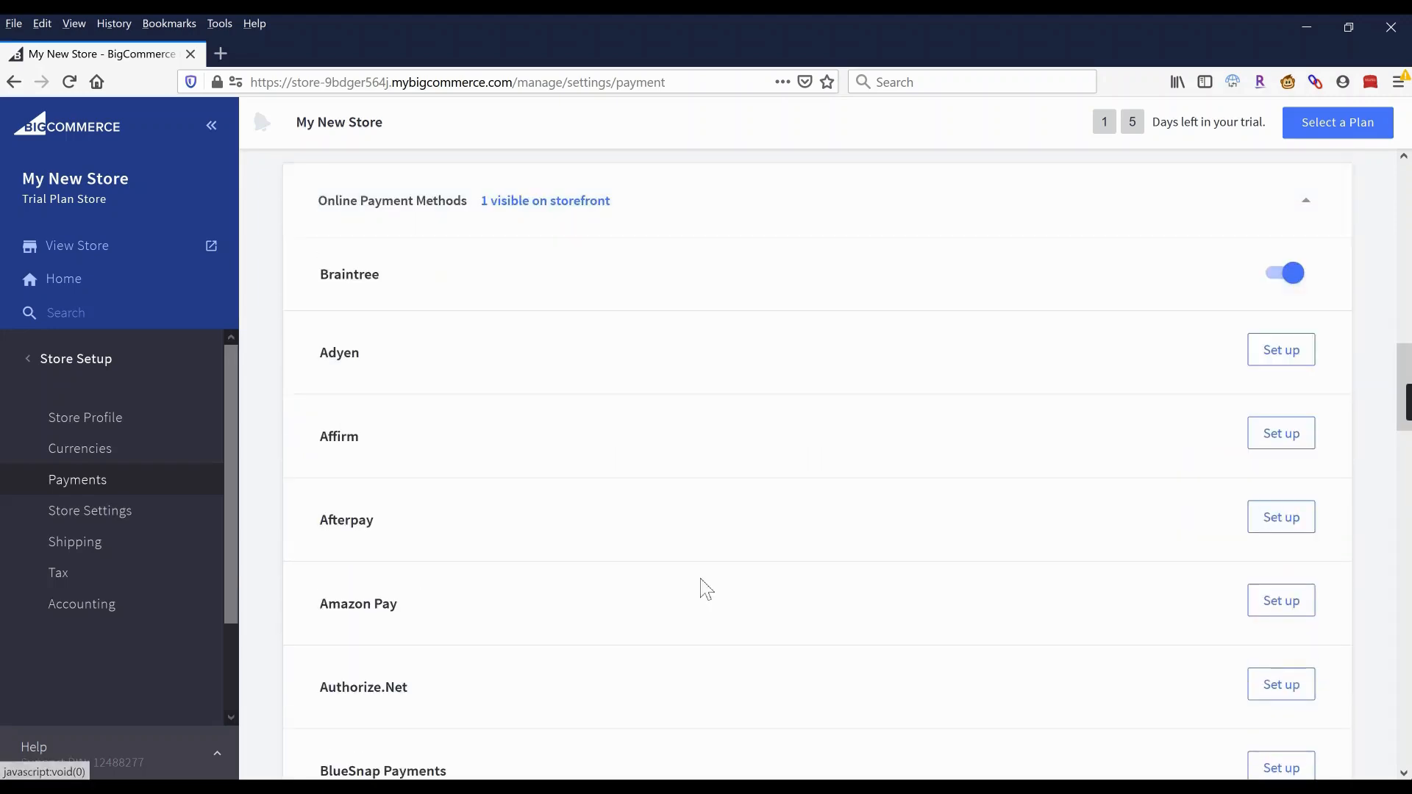
{"action": "scroll", "coordinate": [546, 566], "scroll_direction": "down", "scroll_amount": 1}
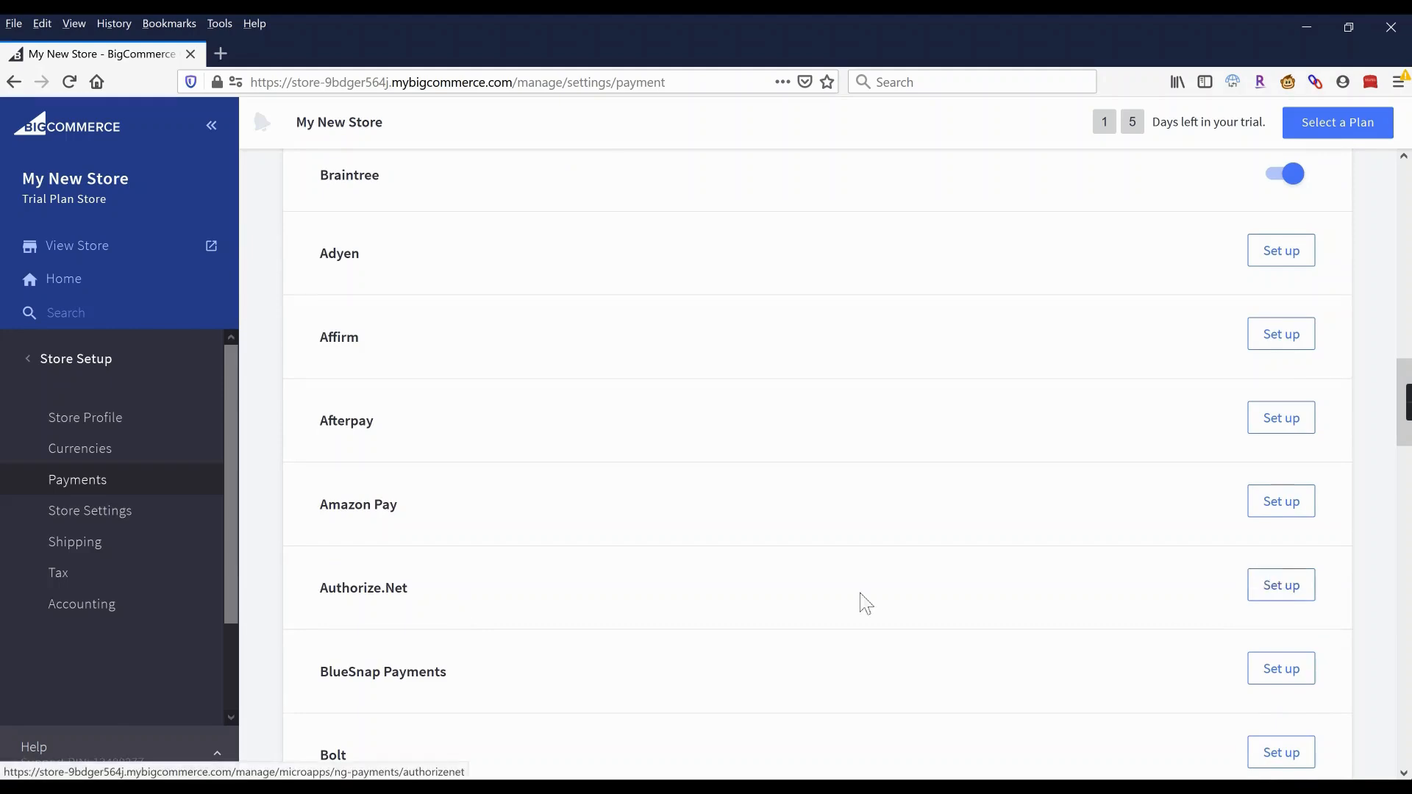
{"action": "scroll", "coordinate": [776, 589], "scroll_direction": "up", "scroll_amount": 2}
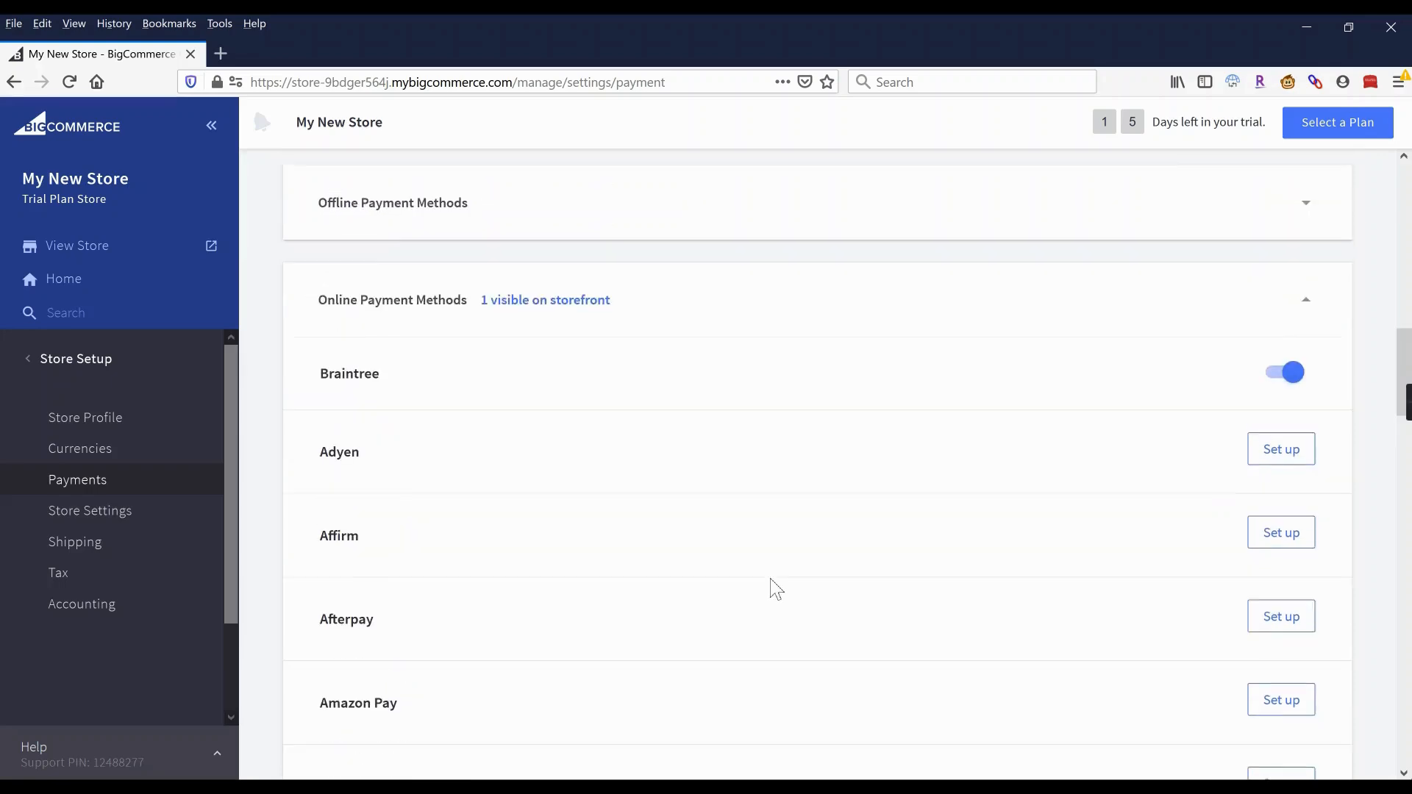
{"action": "scroll", "coordinate": [776, 588], "scroll_direction": "up", "scroll_amount": 5}
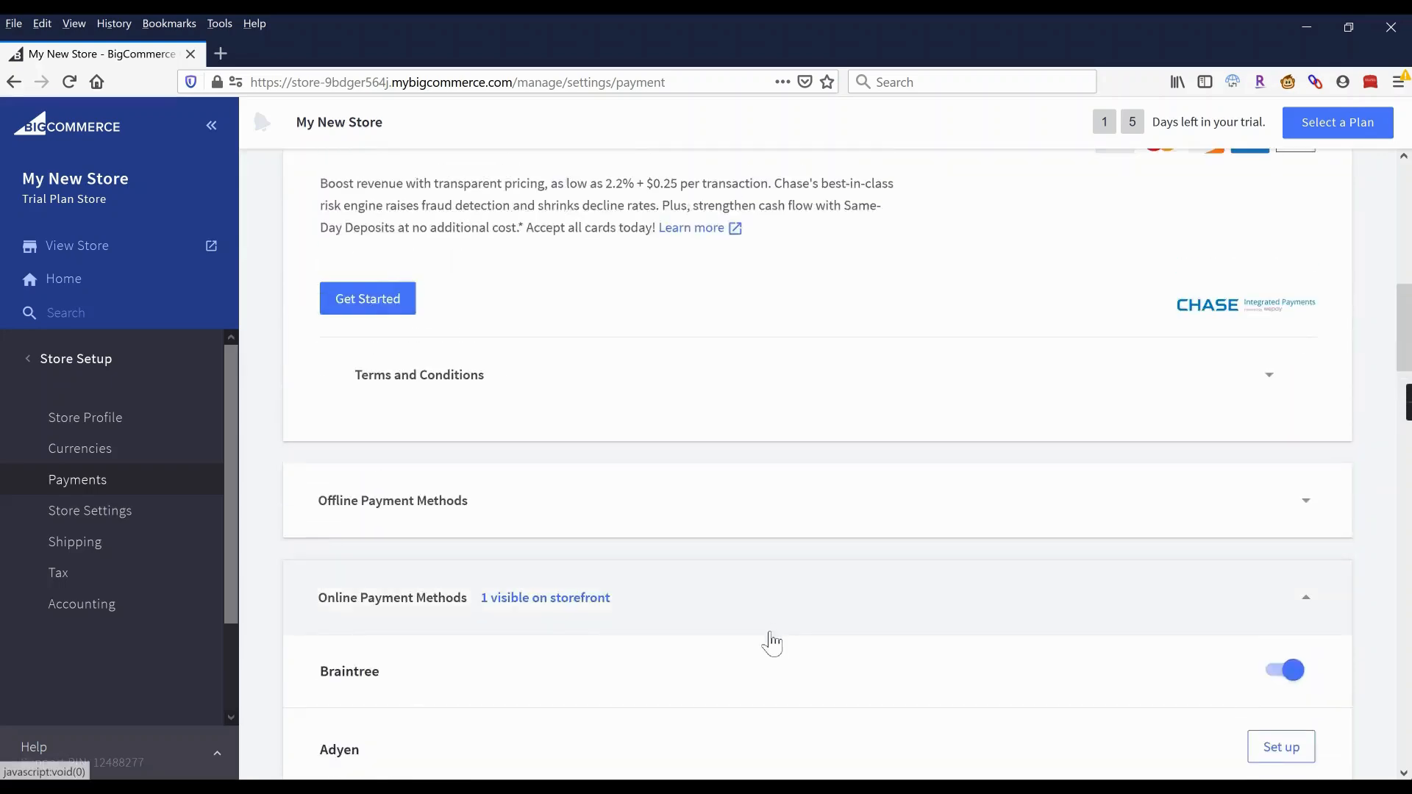
{"action": "scroll", "coordinate": [768, 642], "scroll_direction": "up", "scroll_amount": 5}
{"action": "scroll", "coordinate": [772, 642], "scroll_direction": "up", "scroll_amount": 5}
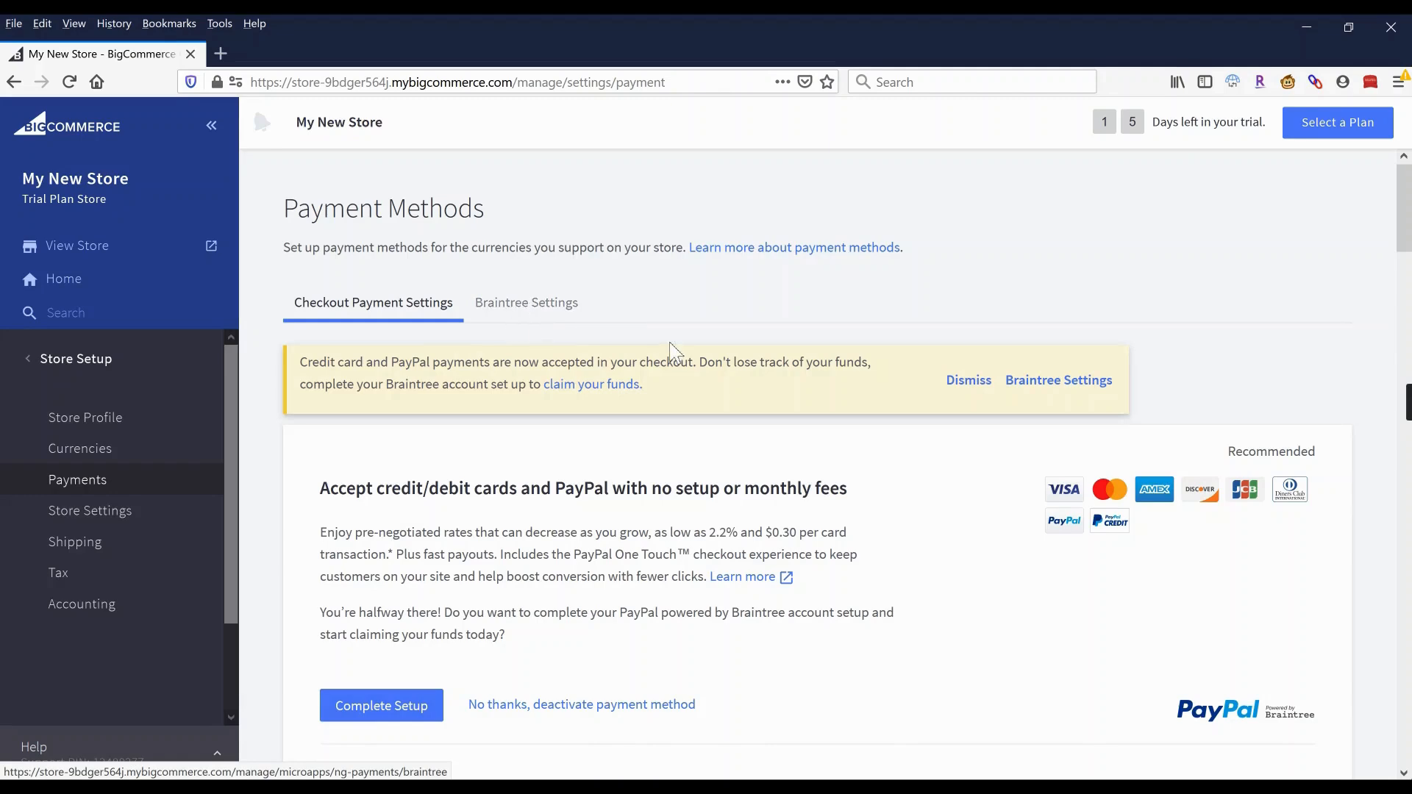
{"action": "scroll", "coordinate": [675, 353], "scroll_direction": "down", "scroll_amount": 4}
{"action": "scroll", "coordinate": [675, 353], "scroll_direction": "down", "scroll_amount": 10}
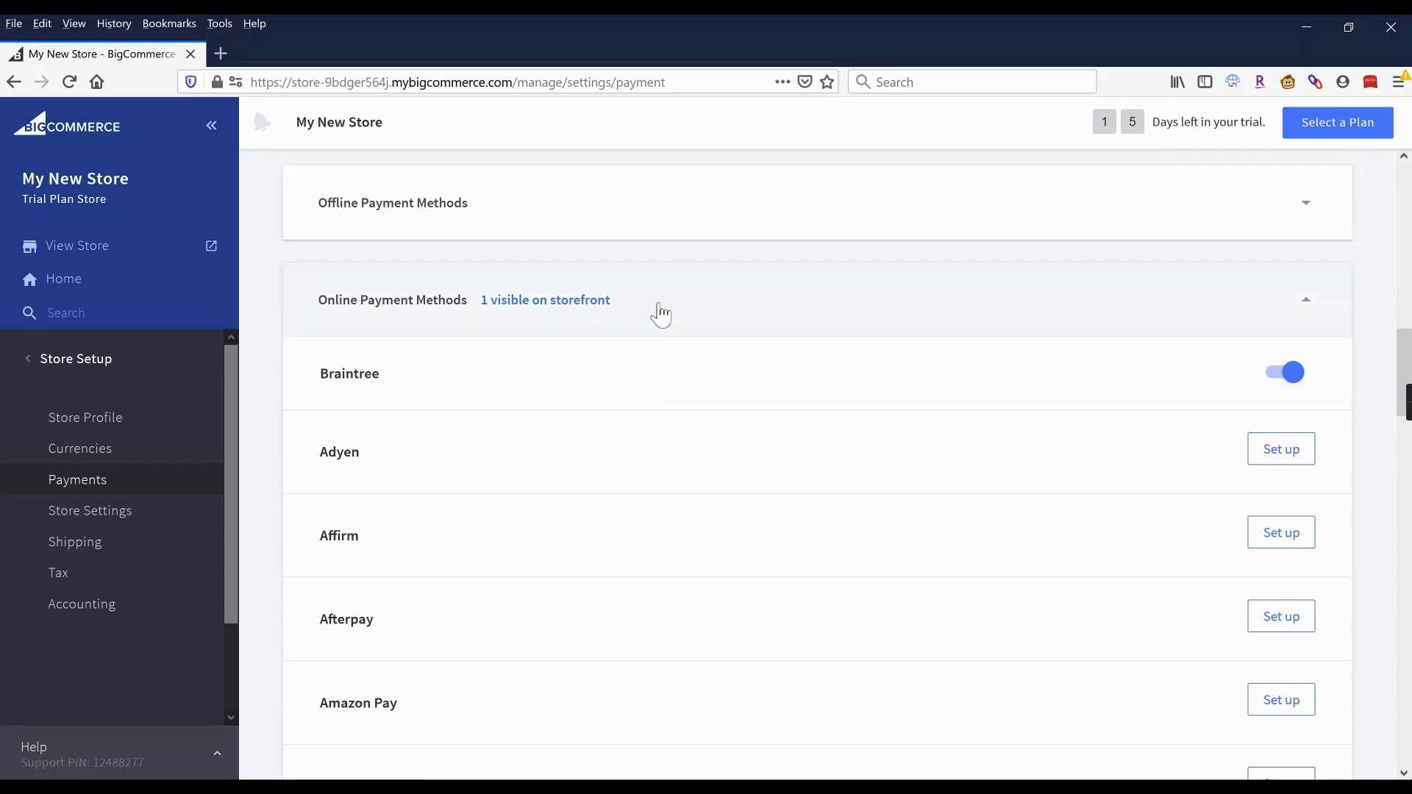
{"action": "left_click", "coordinate": [659, 308]}
{"action": "left_click", "coordinate": [425, 600]}
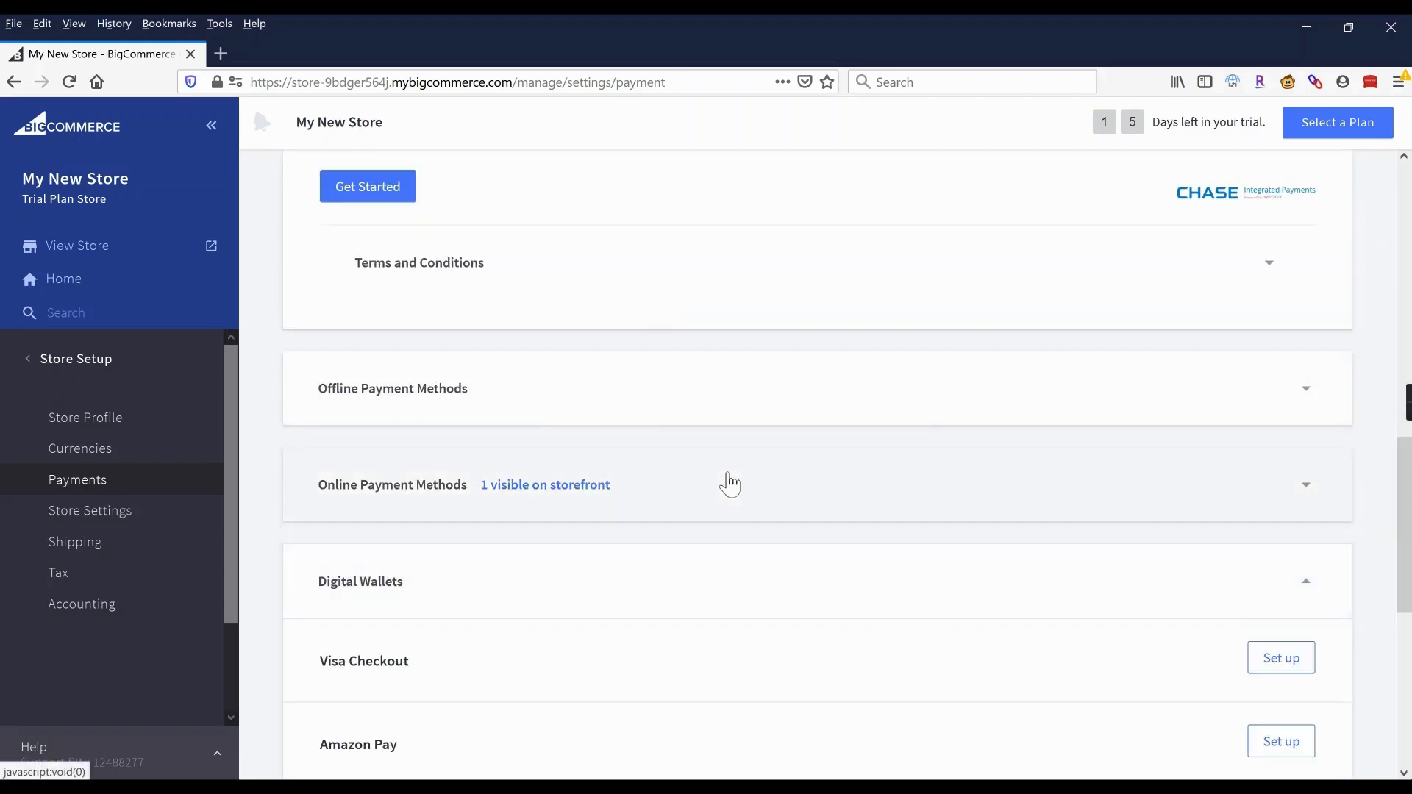
{"action": "scroll", "coordinate": [728, 483], "scroll_direction": "down", "scroll_amount": 4}
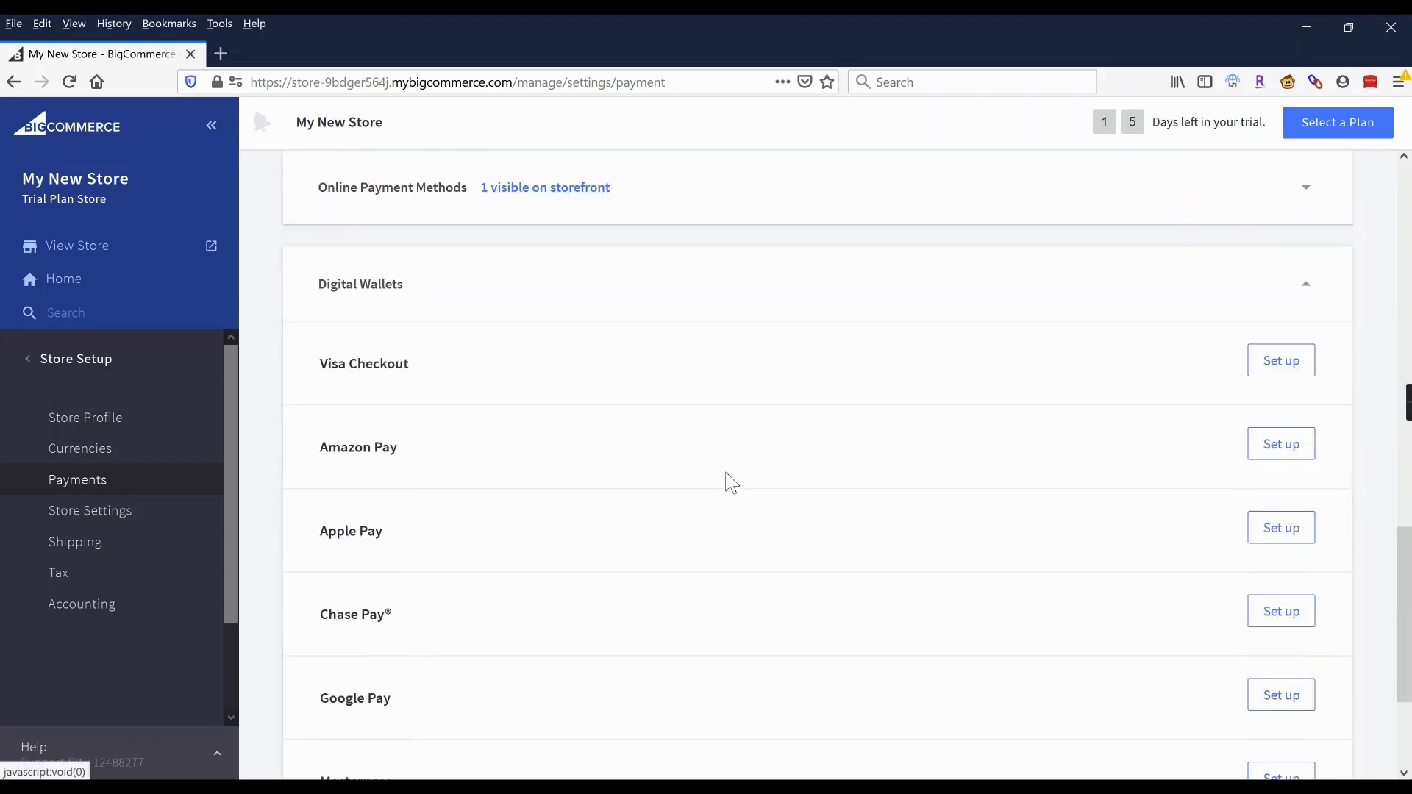
{"action": "left_click", "coordinate": [730, 306]}
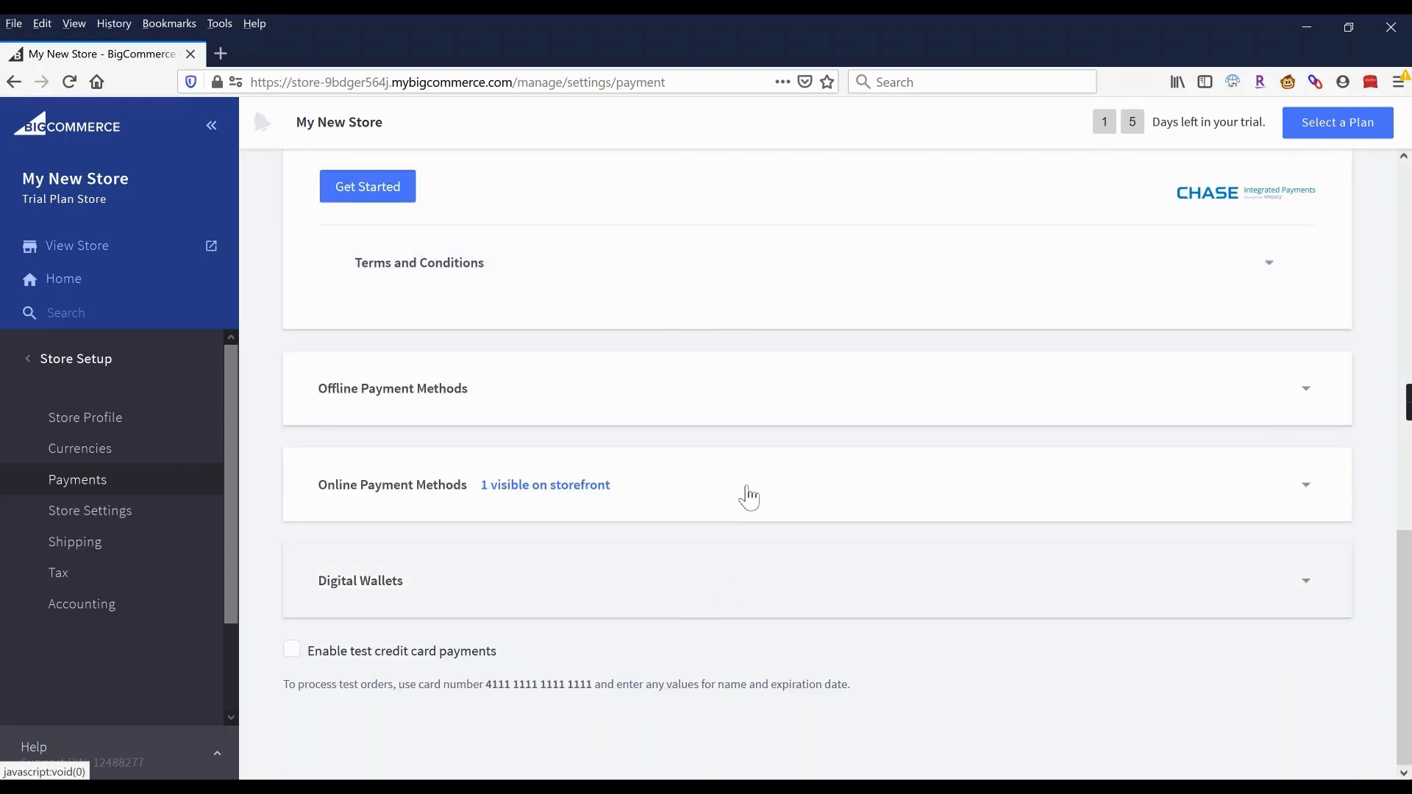
{"action": "scroll", "coordinate": [748, 495], "scroll_direction": "up", "scroll_amount": 3}
{"action": "scroll", "coordinate": [749, 495], "scroll_direction": "down", "scroll_amount": 3}
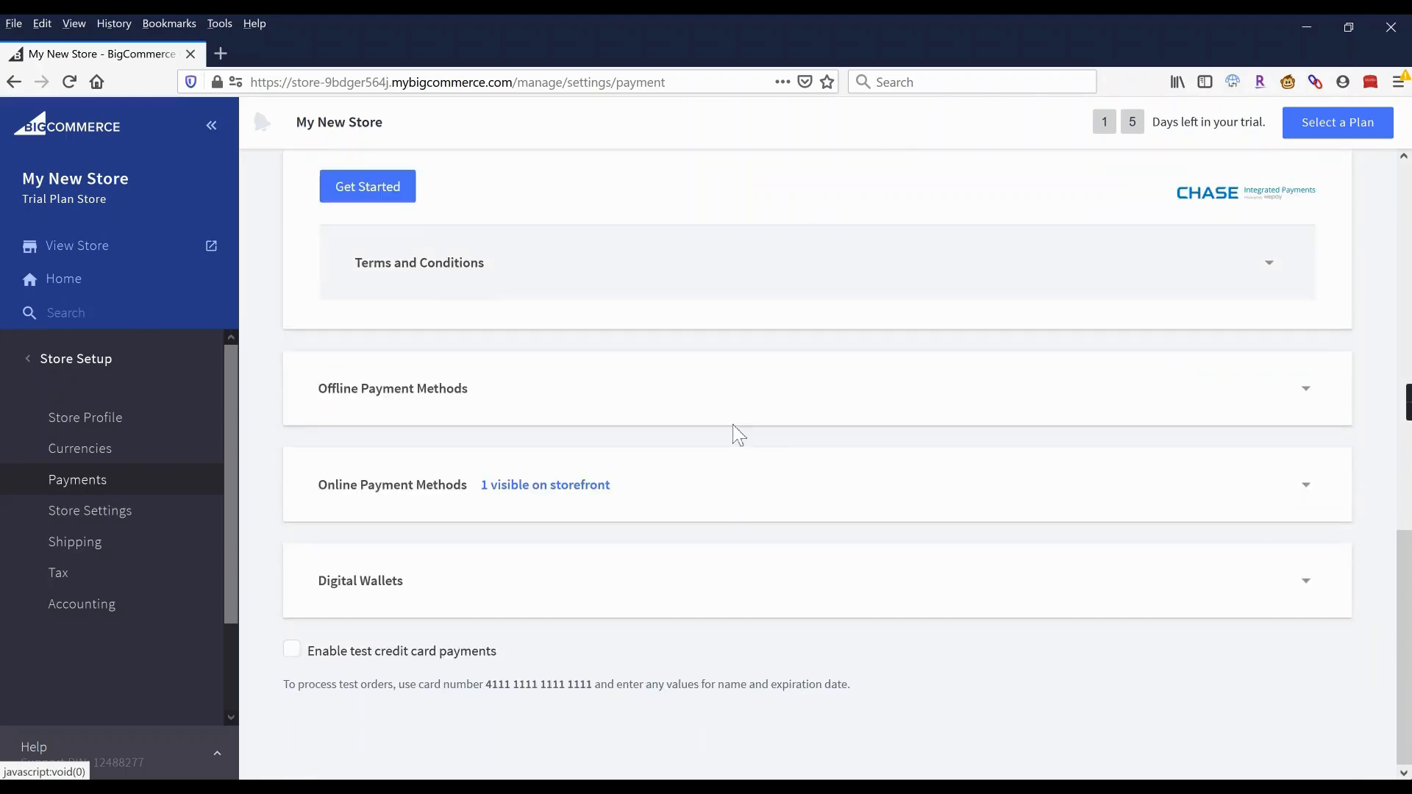
{"action": "left_click", "coordinate": [728, 410]}
{"action": "scroll", "coordinate": [644, 563], "scroll_direction": "down", "scroll_amount": 3}
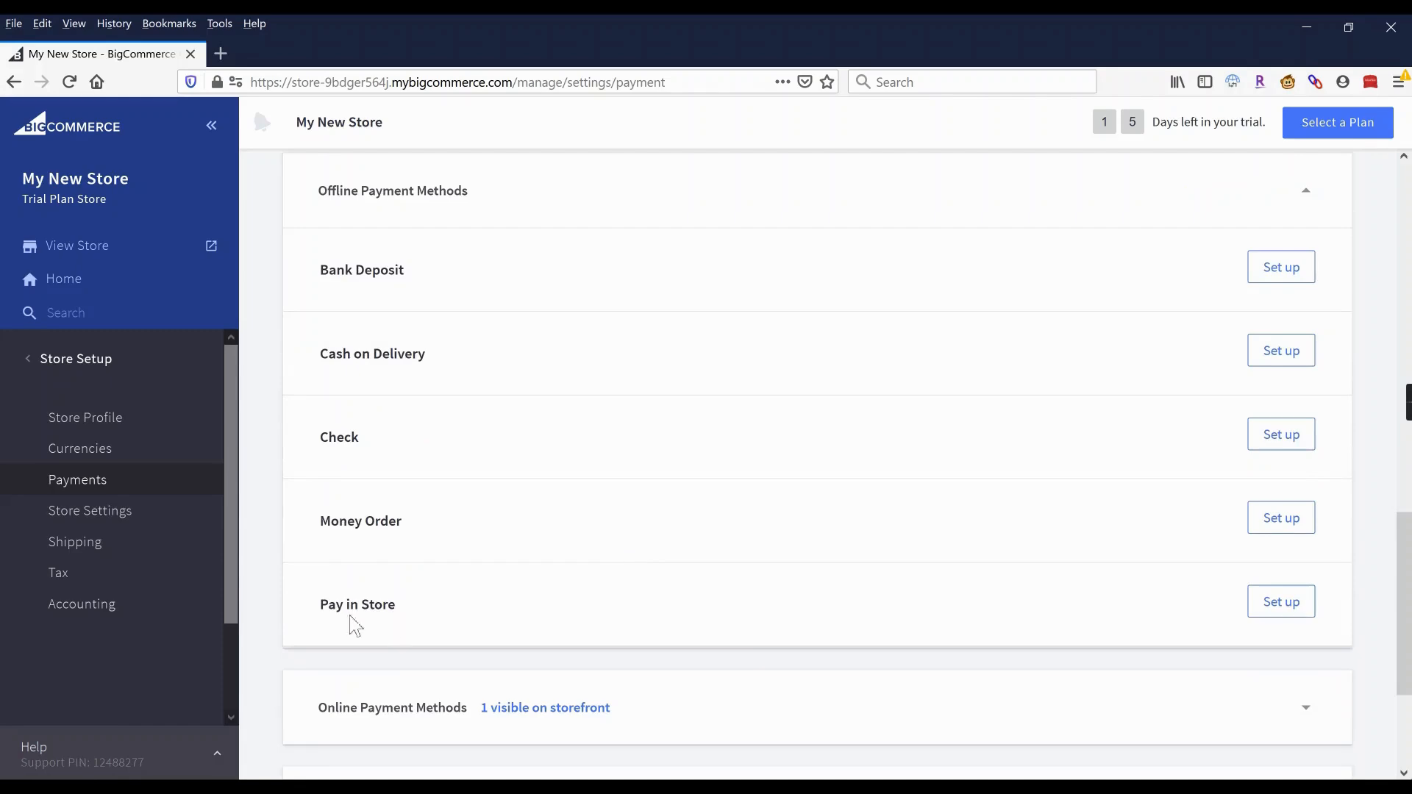
{"action": "scroll", "coordinate": [739, 587], "scroll_direction": "up", "scroll_amount": 3}
{"action": "left_click", "coordinate": [731, 397]}
{"action": "scroll", "coordinate": [728, 398], "scroll_direction": "up", "scroll_amount": 4}
{"action": "scroll", "coordinate": [718, 401], "scroll_direction": "up", "scroll_amount": 7}
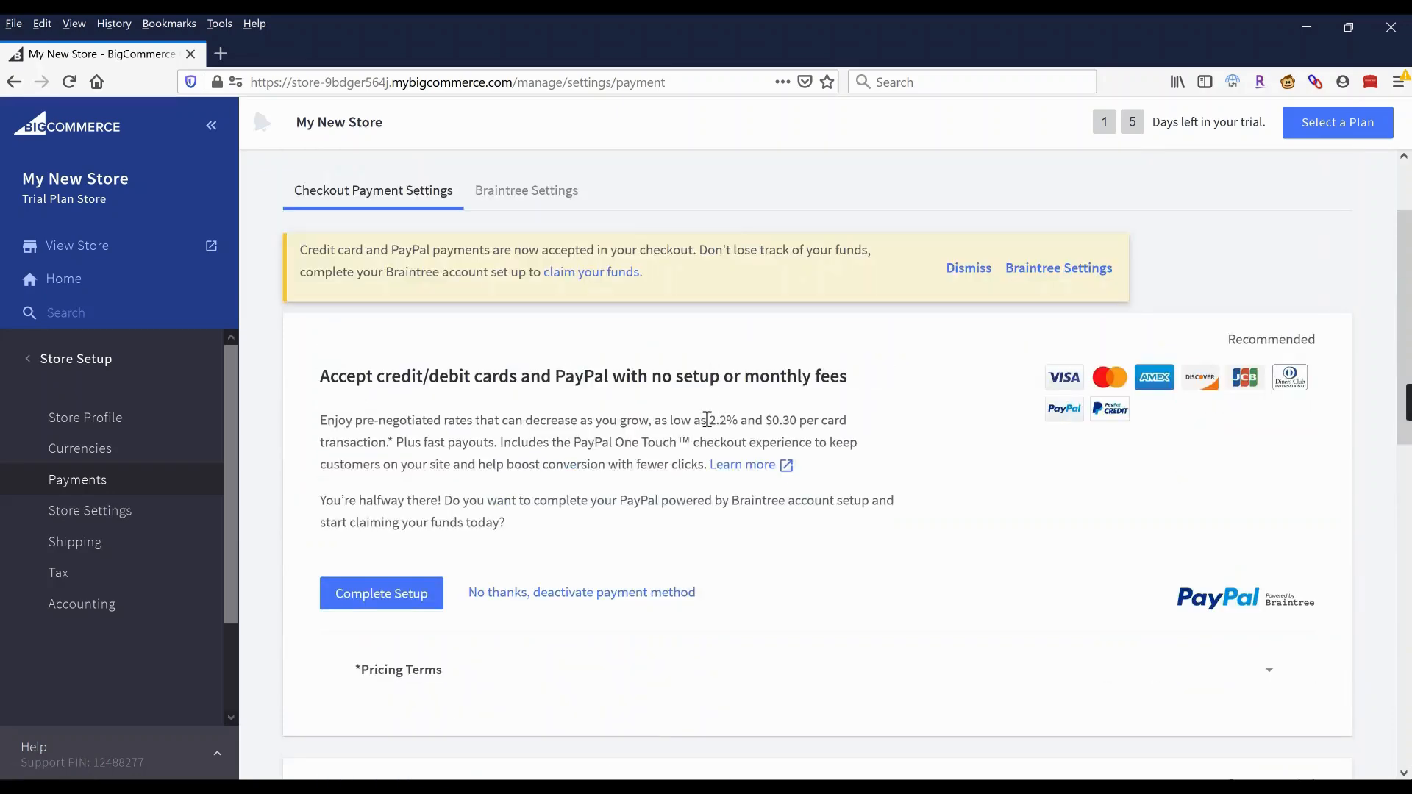
{"action": "scroll", "coordinate": [736, 212], "scroll_direction": "up", "scroll_amount": 2}
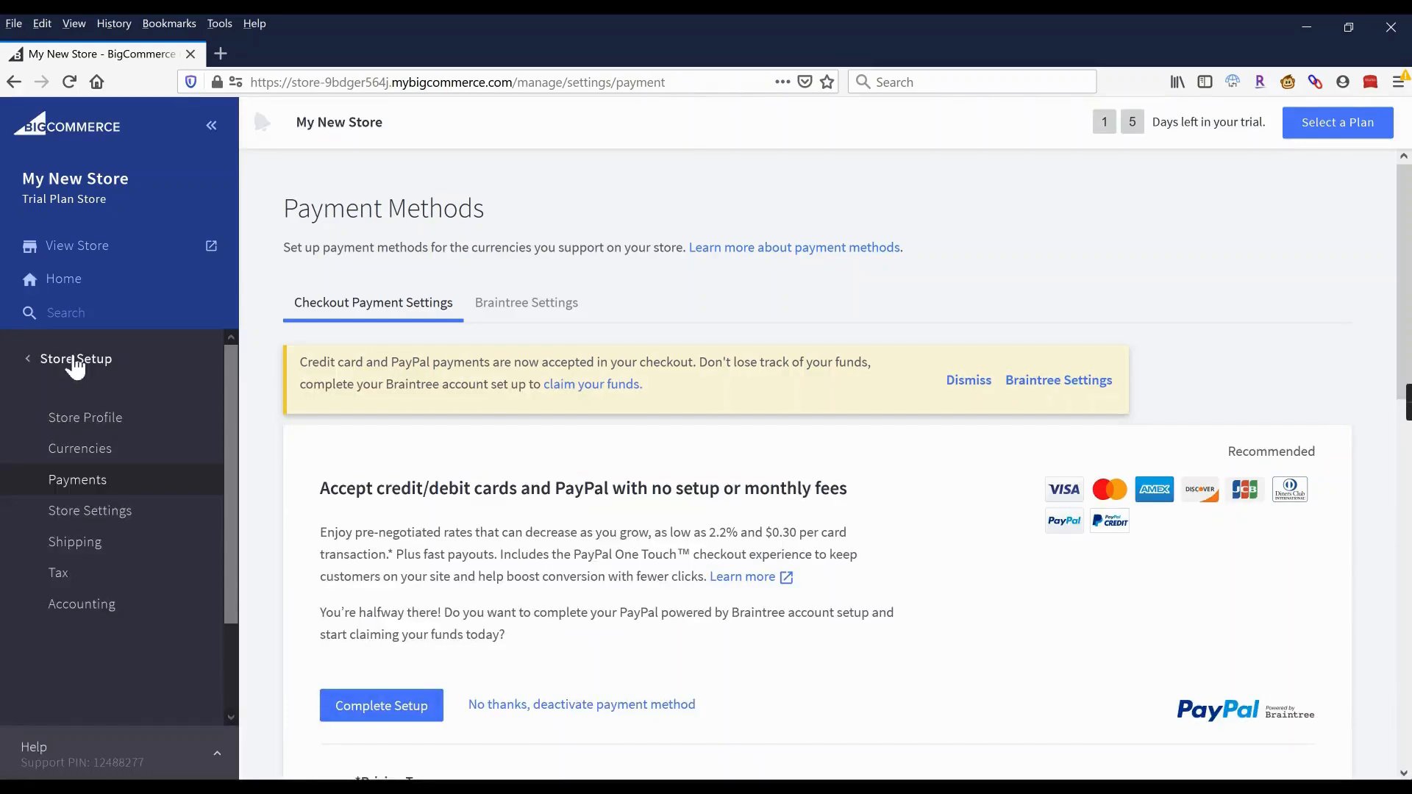
{"action": "left_click", "coordinate": [76, 362]}
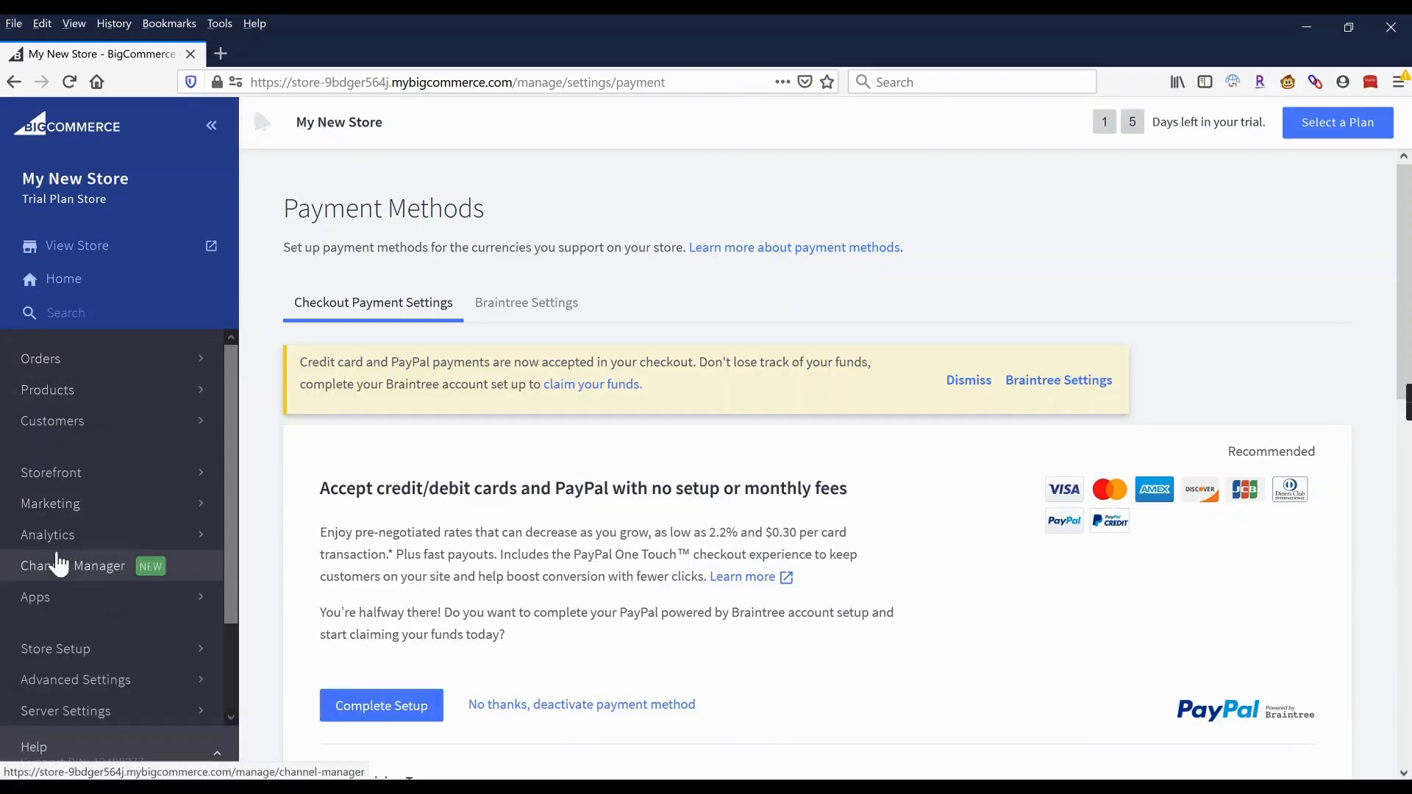
Open the live storefront and browse the Tops > Blouses category.
{"action": "left_click", "coordinate": [81, 248]}
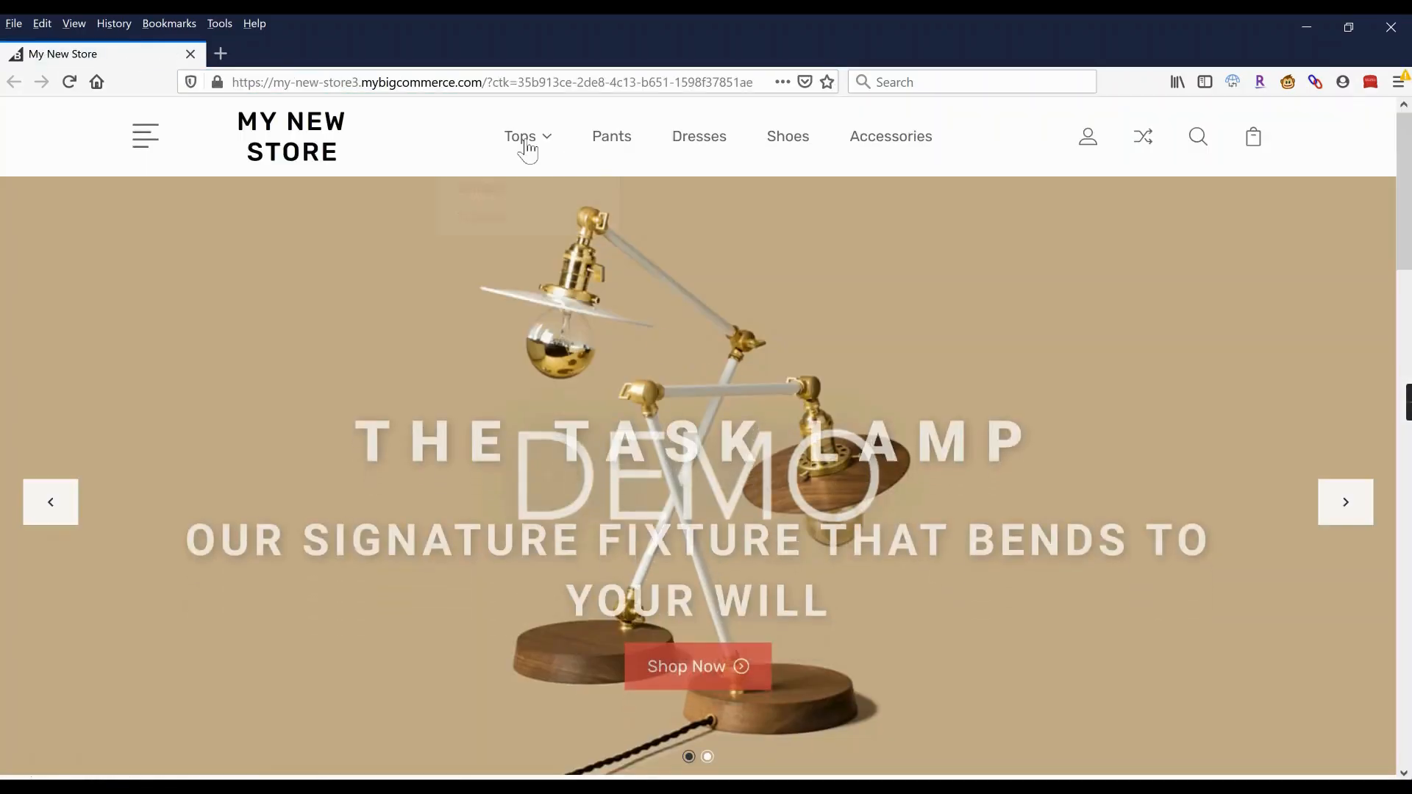
{"action": "mouse_move", "coordinate": [528, 151]}
{"action": "left_click", "coordinate": [482, 193]}
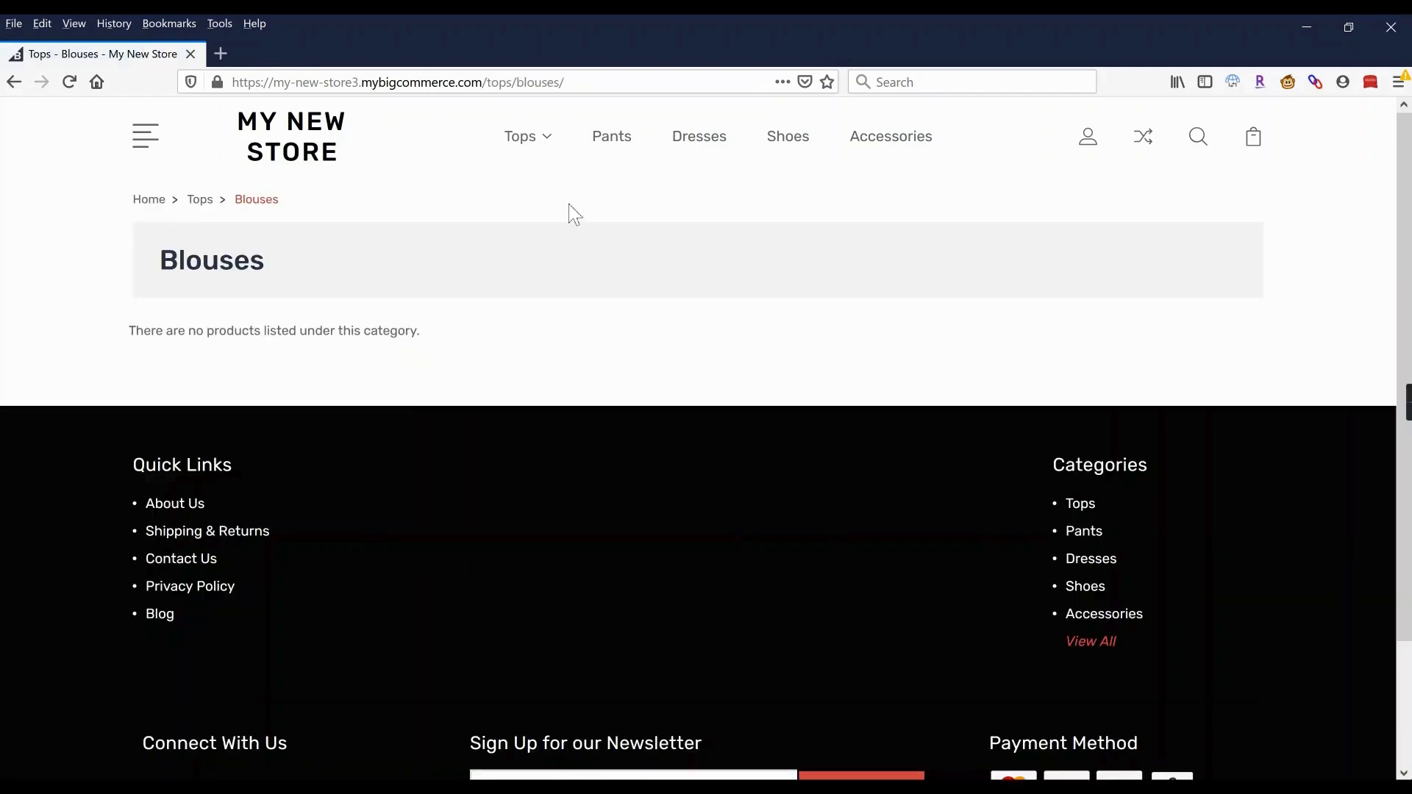
Browse Tops > T-Shirts and view the $20.00 White Cotton T-Shirt product page.
{"action": "mouse_move", "coordinate": [536, 148]}
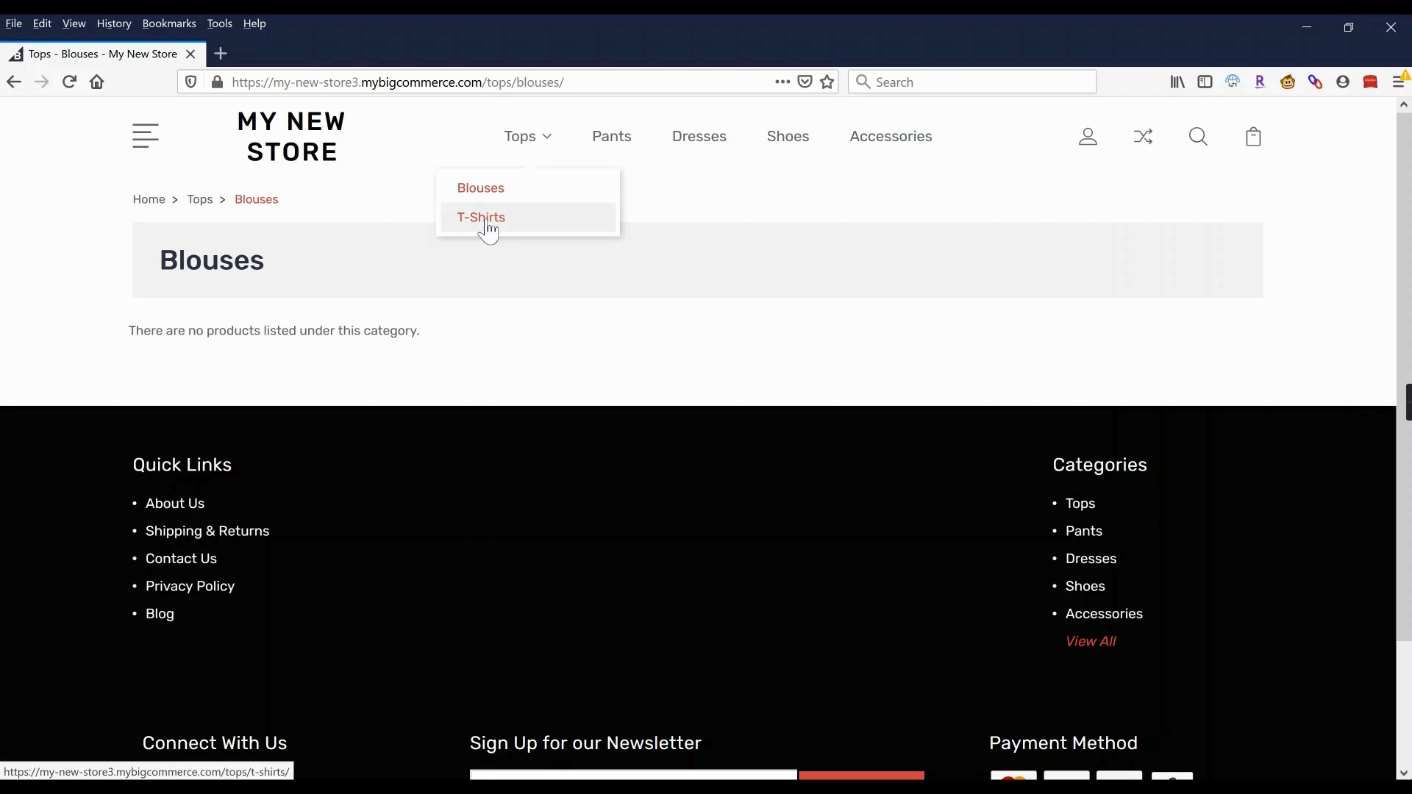
{"action": "left_click", "coordinate": [488, 229]}
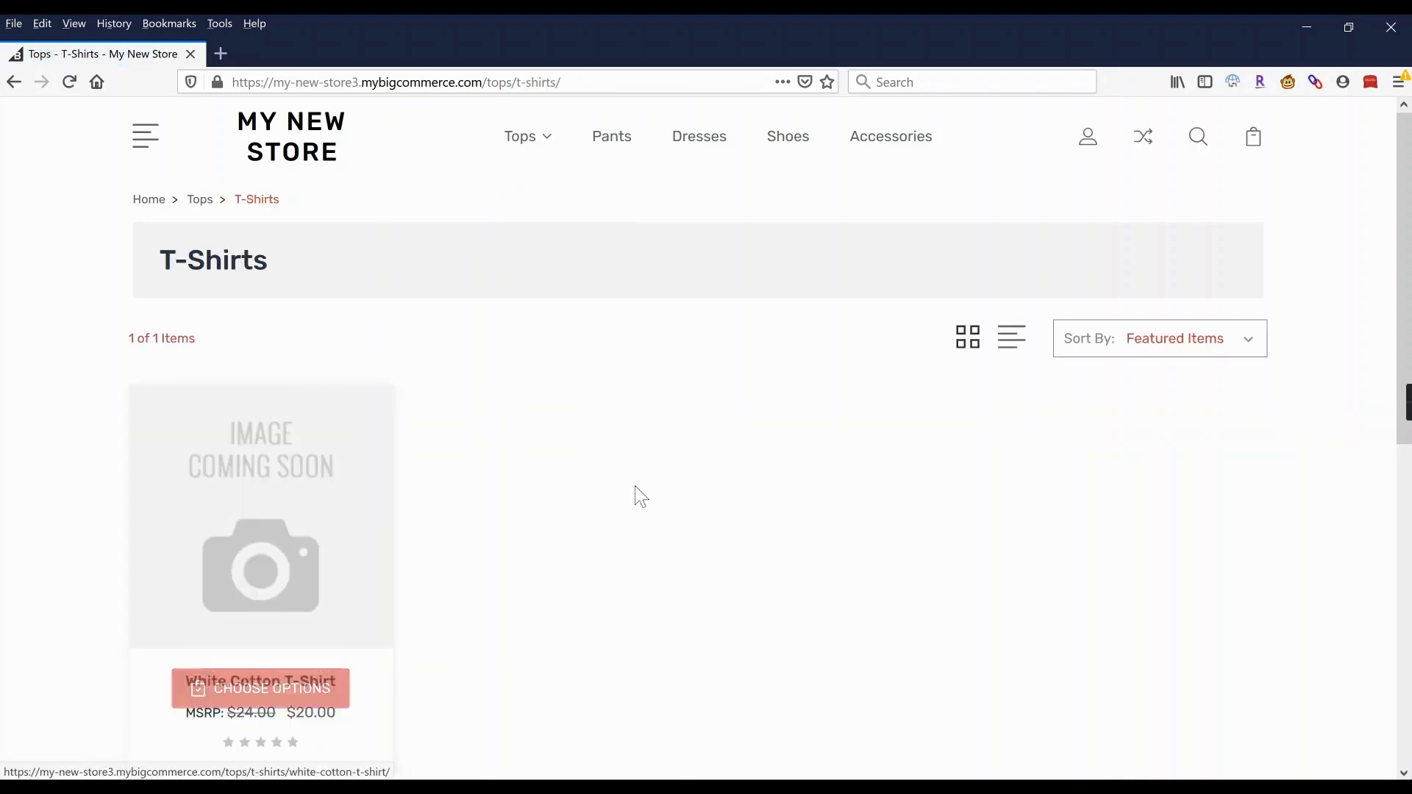
{"action": "scroll", "coordinate": [633, 495], "scroll_direction": "down", "scroll_amount": 3}
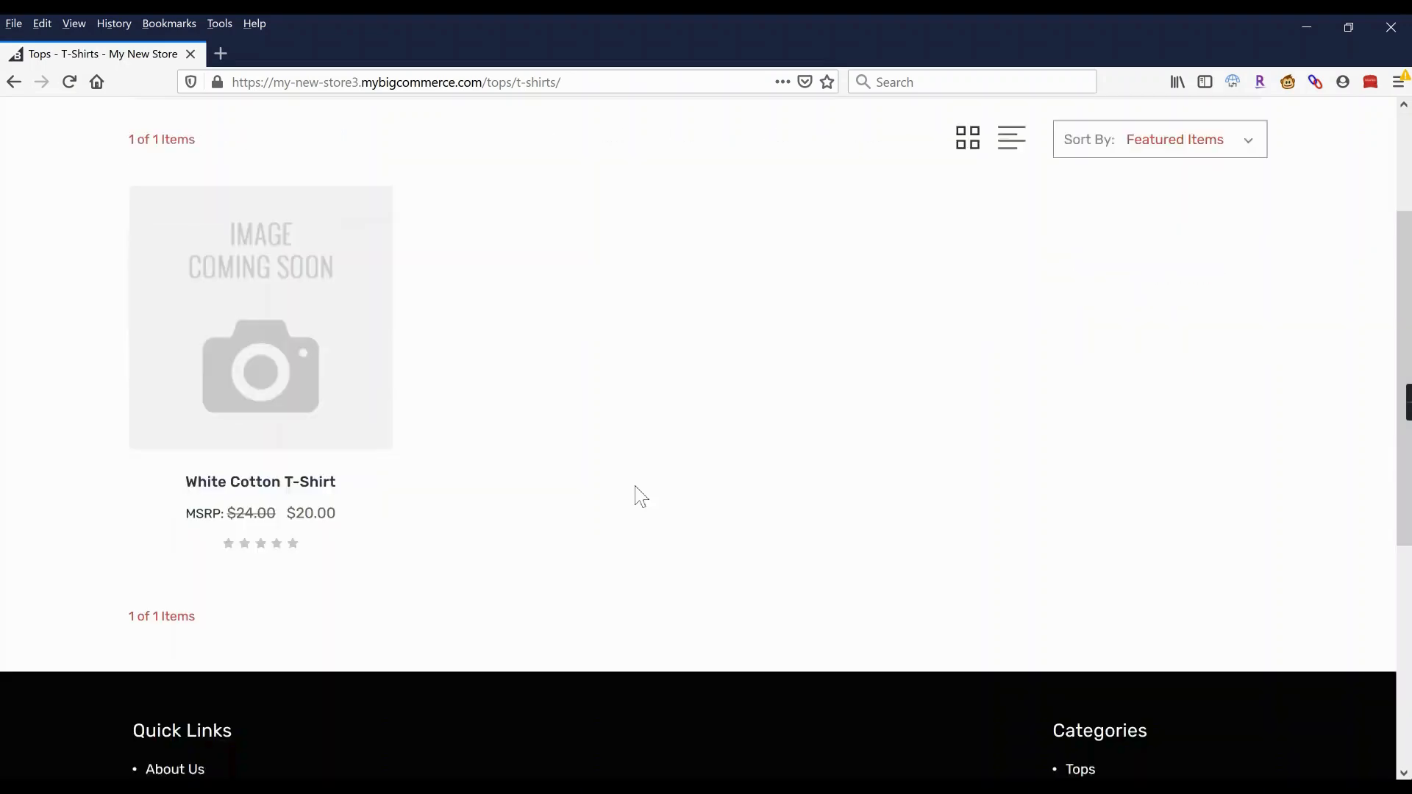
{"action": "left_click", "coordinate": [366, 397]}
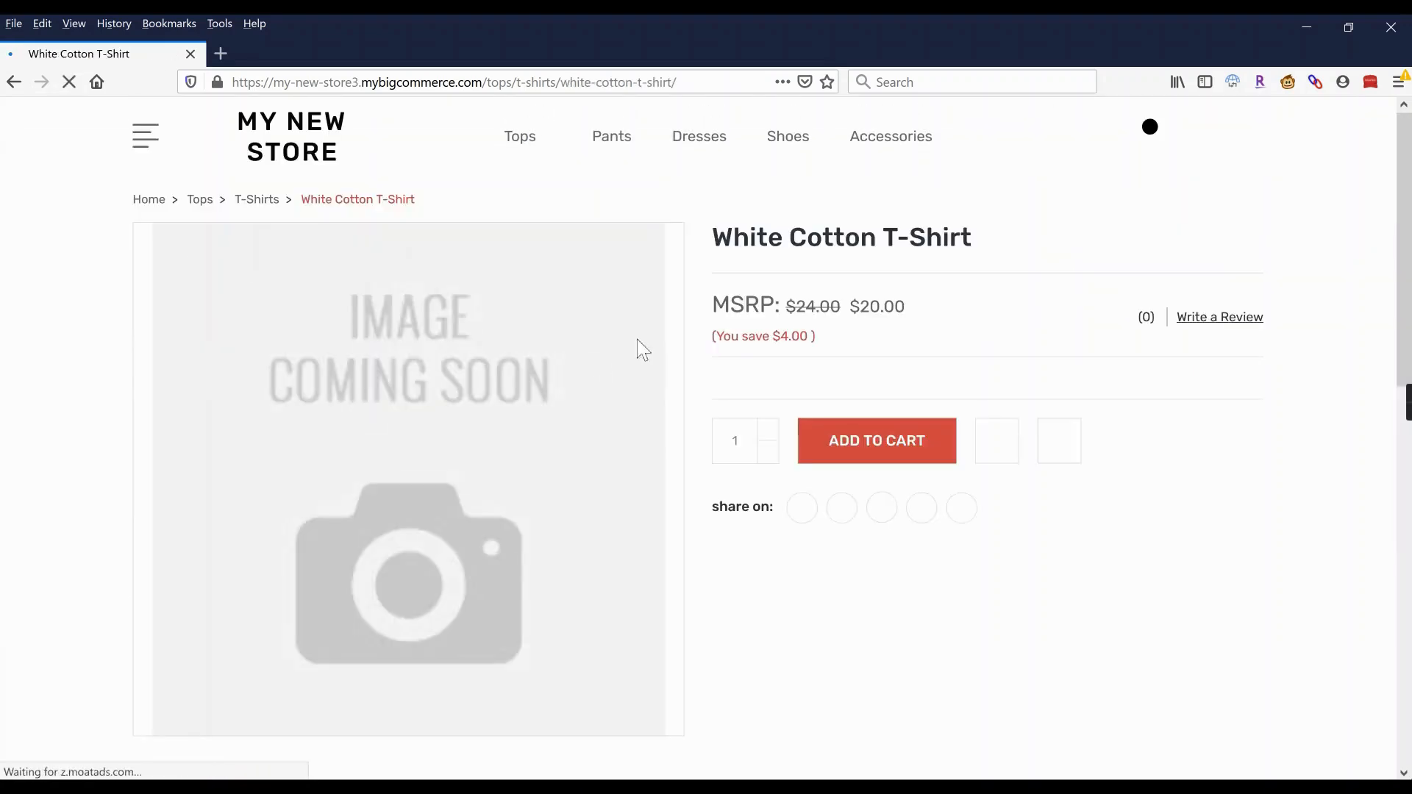
{"action": "scroll", "coordinate": [859, 412], "scroll_direction": "down", "scroll_amount": 4}
{"action": "scroll", "coordinate": [864, 412], "scroll_direction": "down", "scroll_amount": 1}
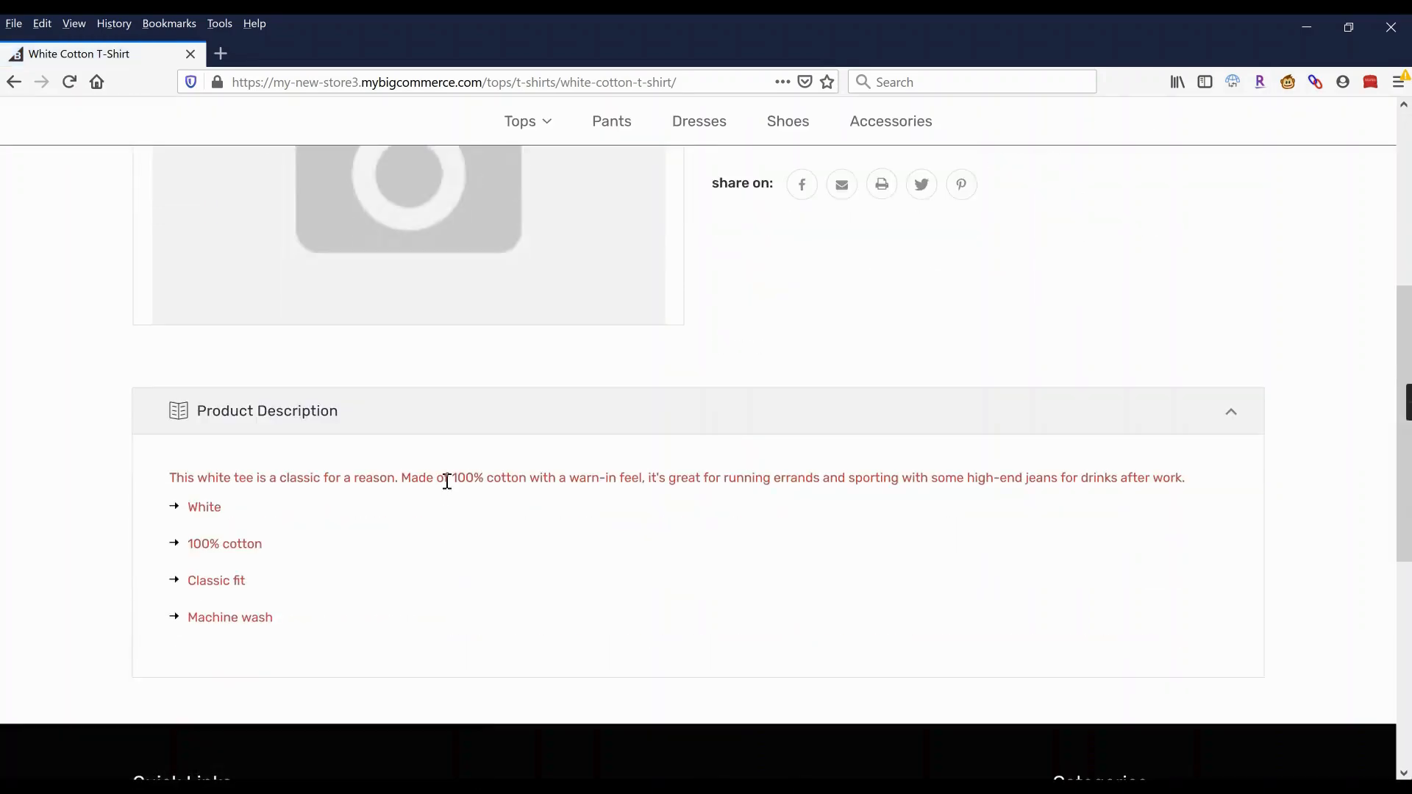
{"action": "scroll", "coordinate": [665, 426], "scroll_direction": "down", "scroll_amount": 4}
{"action": "scroll", "coordinate": [964, 488], "scroll_direction": "up", "scroll_amount": 6}
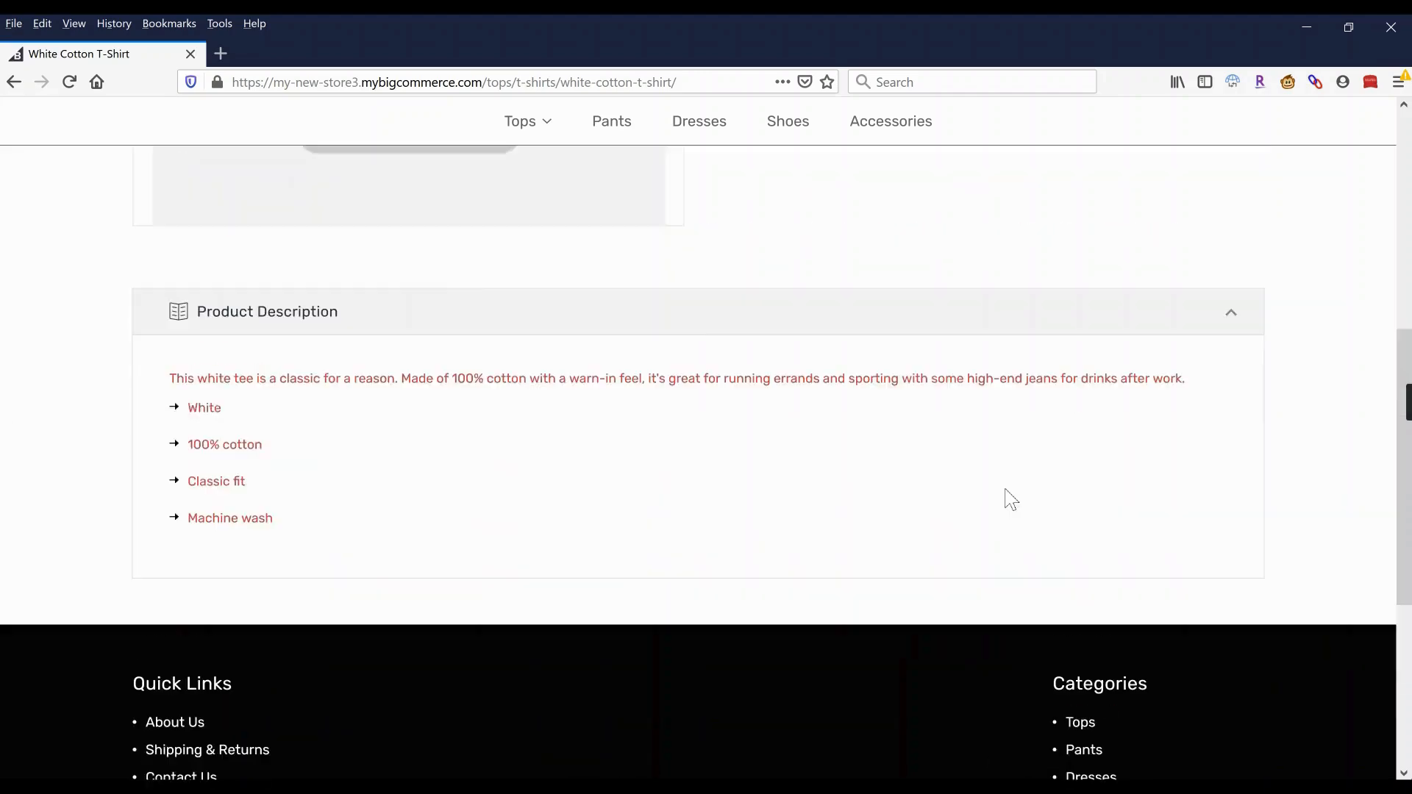
{"action": "scroll", "coordinate": [1011, 499], "scroll_direction": "up", "scroll_amount": 4}
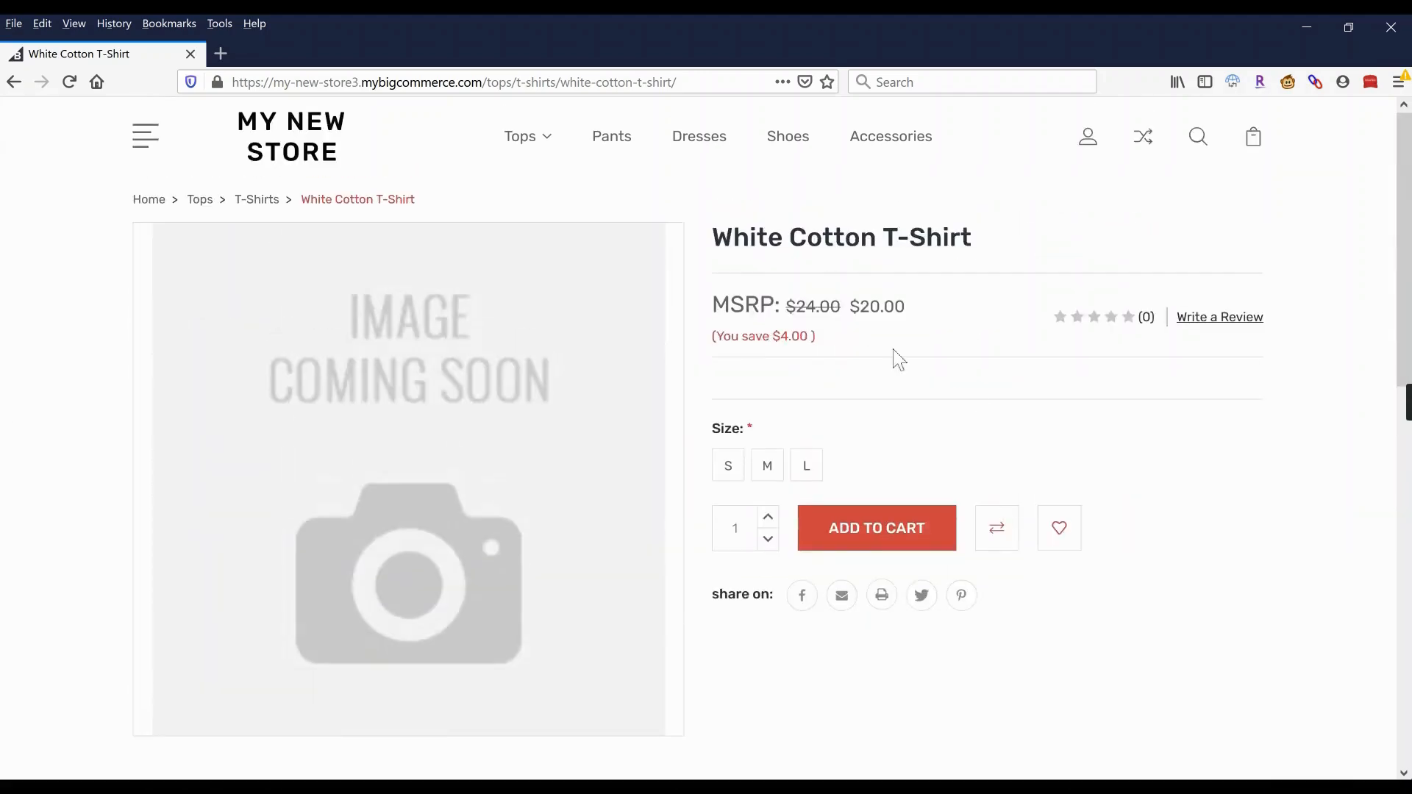
Visit the Dresses category, then the About Us and Shipping & Returns pages.
{"action": "left_click", "coordinate": [697, 138]}
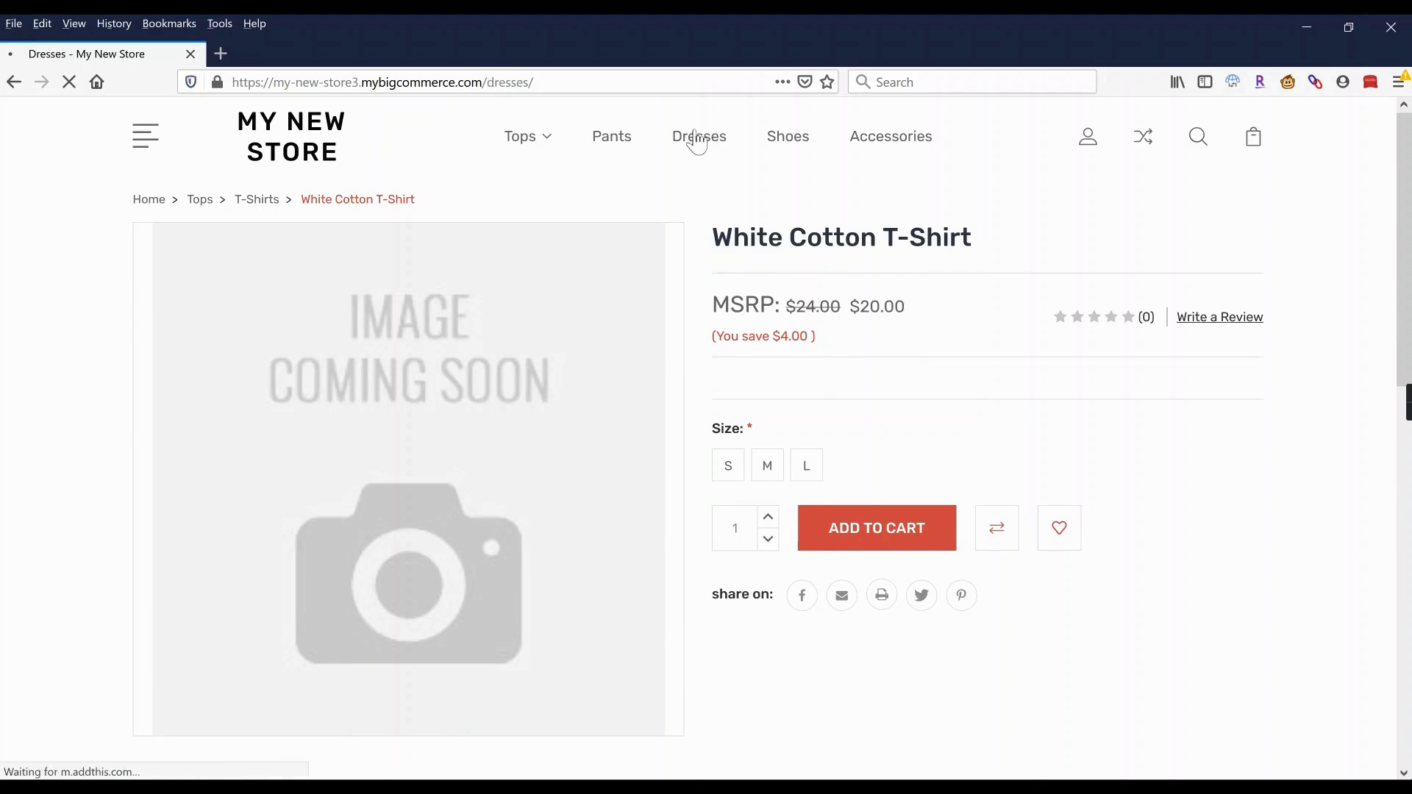
{"action": "left_click", "coordinate": [181, 506]}
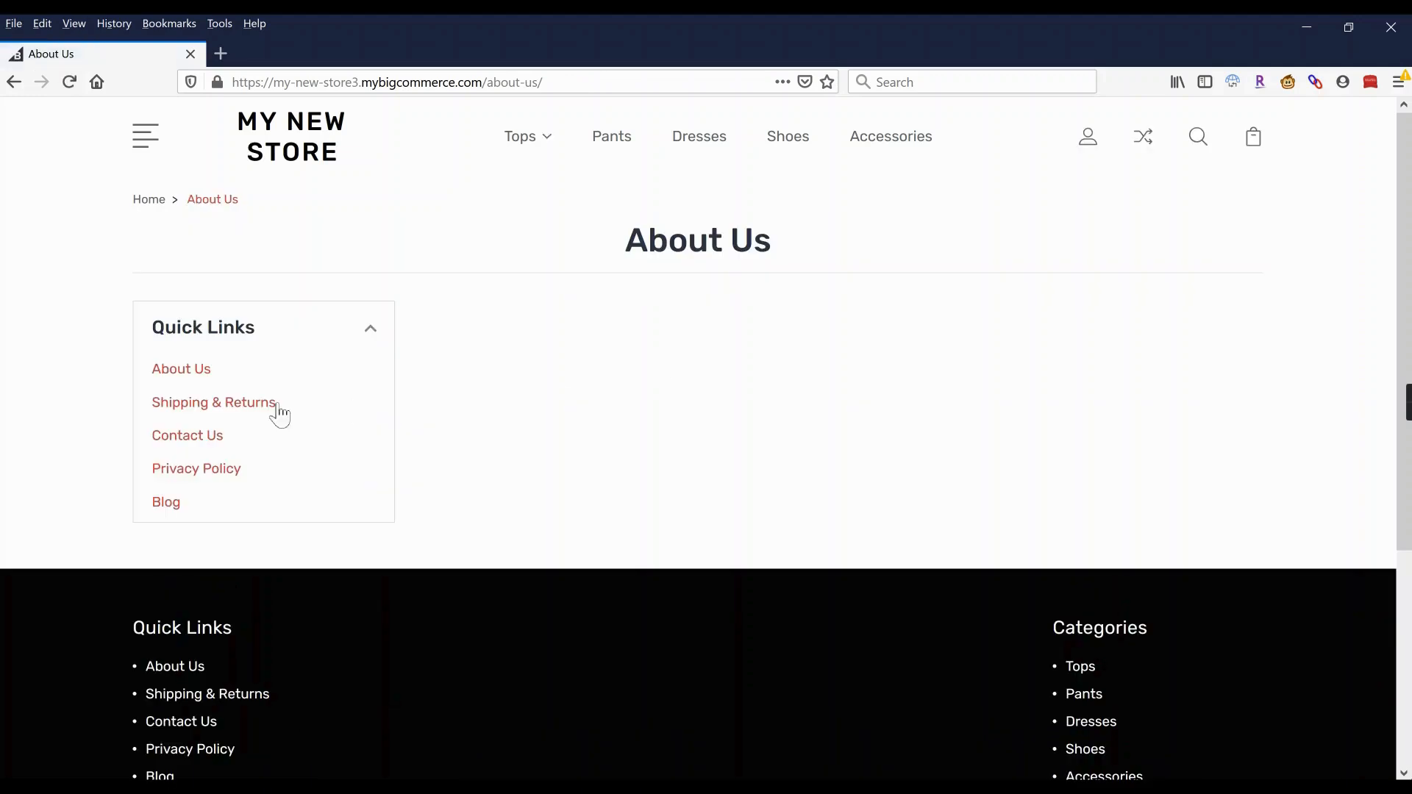
{"action": "left_click", "coordinate": [266, 405]}
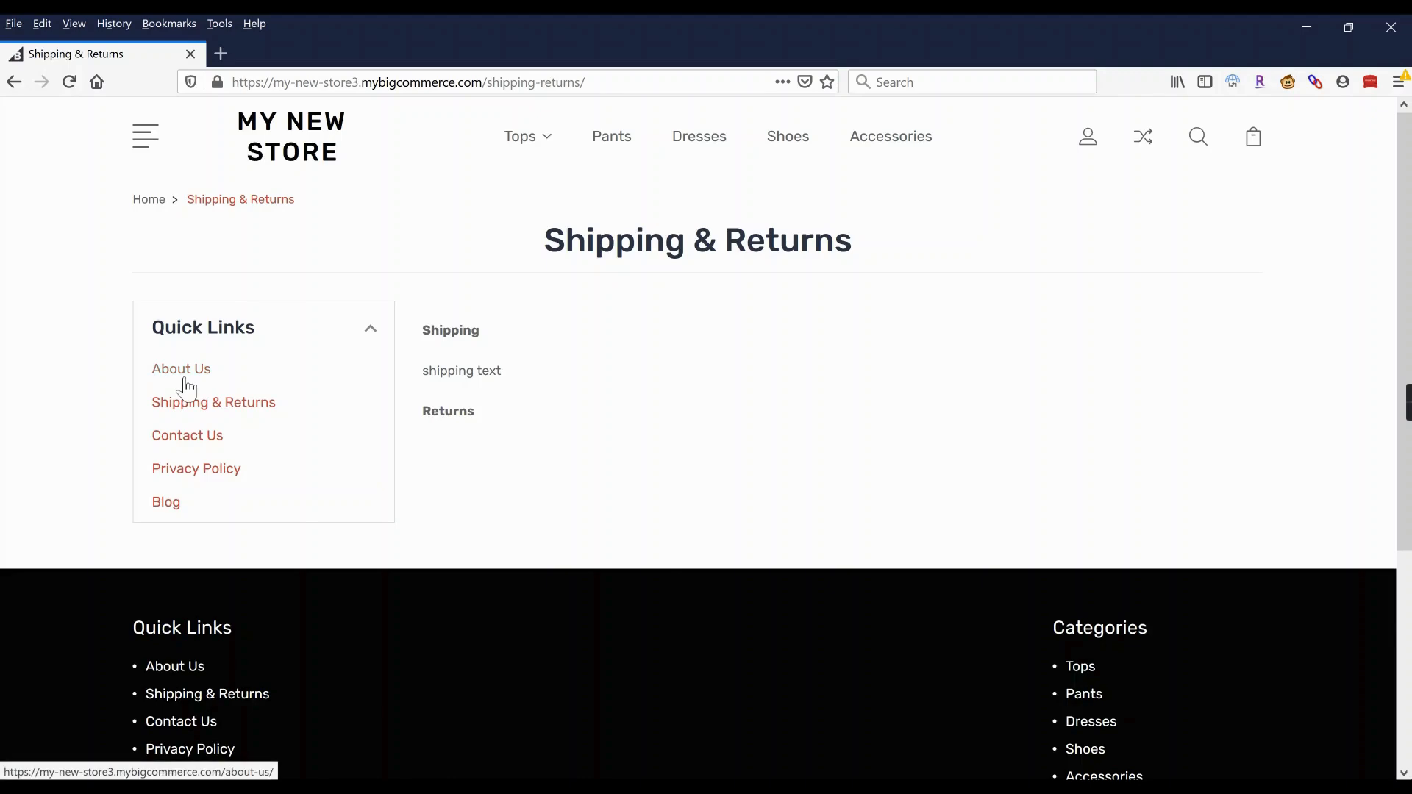
Open Contact Us and look over its name, e-mail and comments form down to the footer.
{"action": "left_click", "coordinate": [195, 440]}
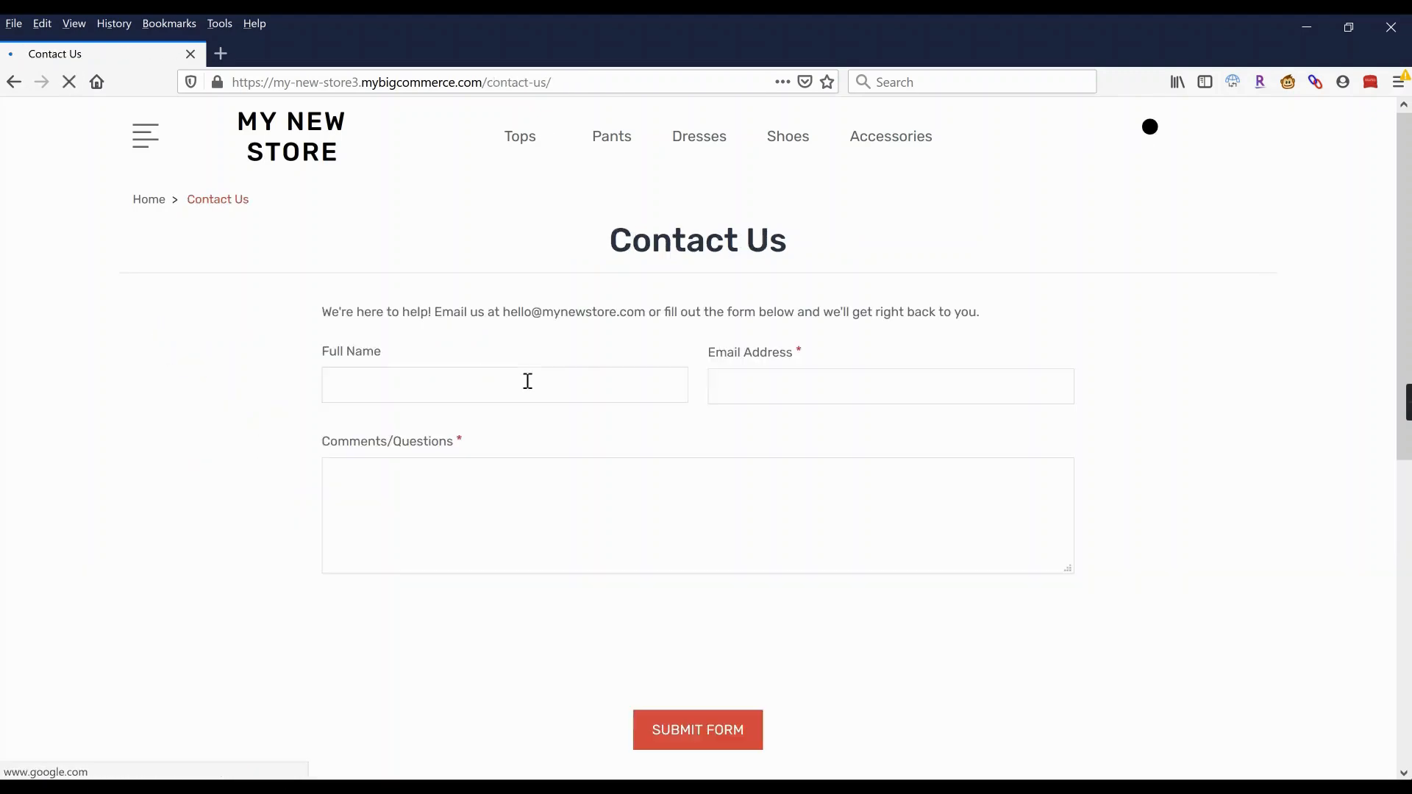
{"action": "scroll", "coordinate": [526, 382], "scroll_direction": "down", "scroll_amount": 3}
{"action": "scroll", "coordinate": [526, 381], "scroll_direction": "down", "scroll_amount": 5}
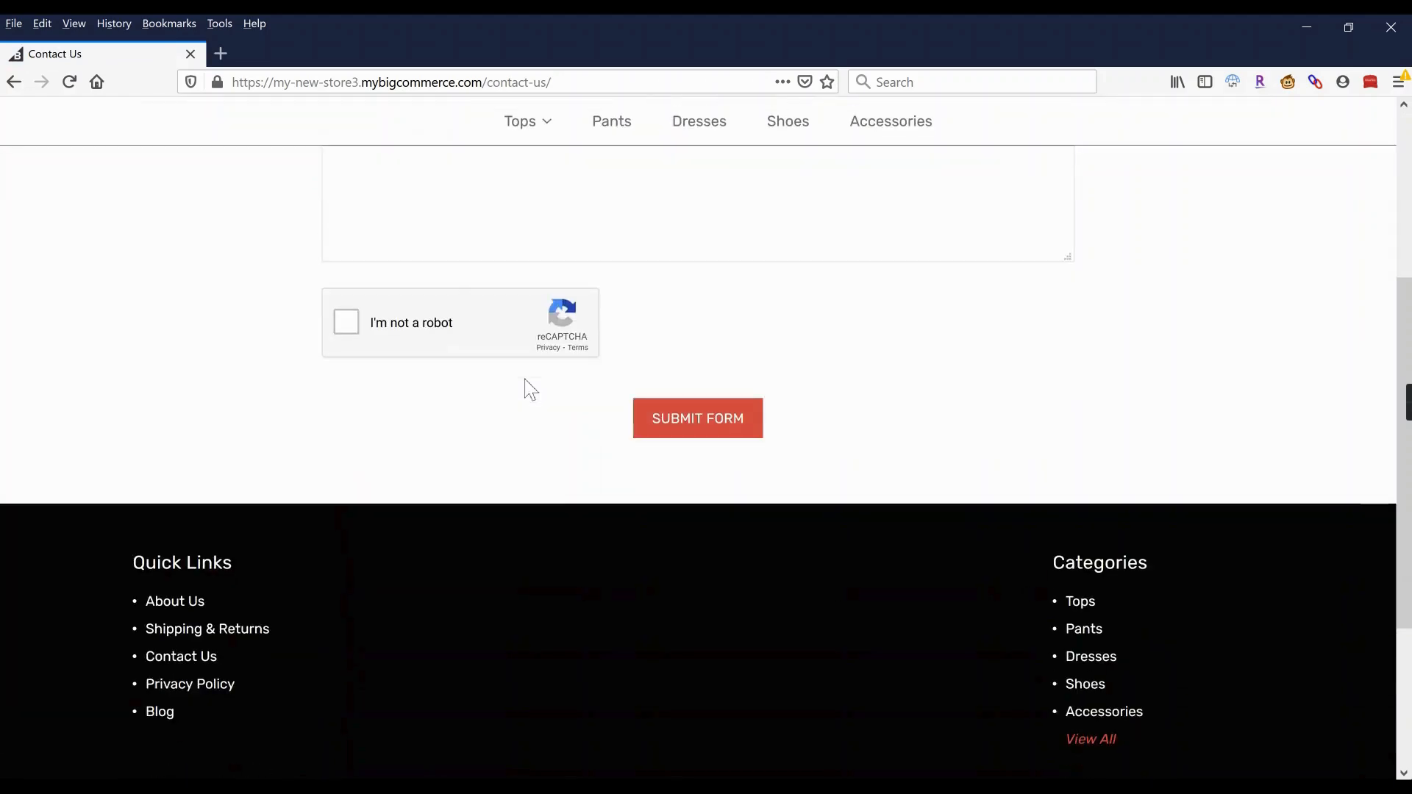
{"action": "scroll", "coordinate": [525, 381], "scroll_direction": "up", "scroll_amount": 3}
{"action": "scroll", "coordinate": [525, 381], "scroll_direction": "down", "scroll_amount": 3}
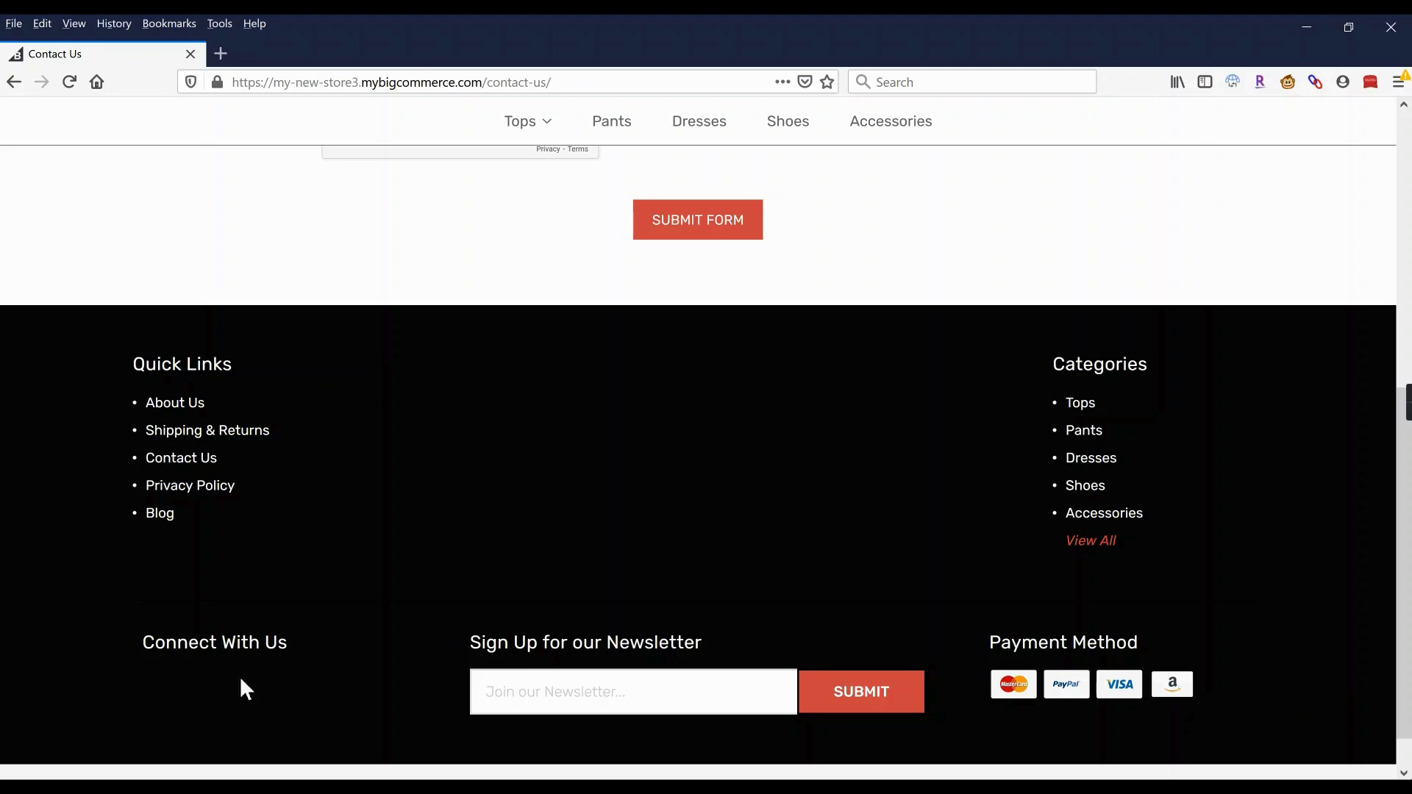
{"action": "scroll", "coordinate": [349, 687], "scroll_direction": "up", "scroll_amount": 8}
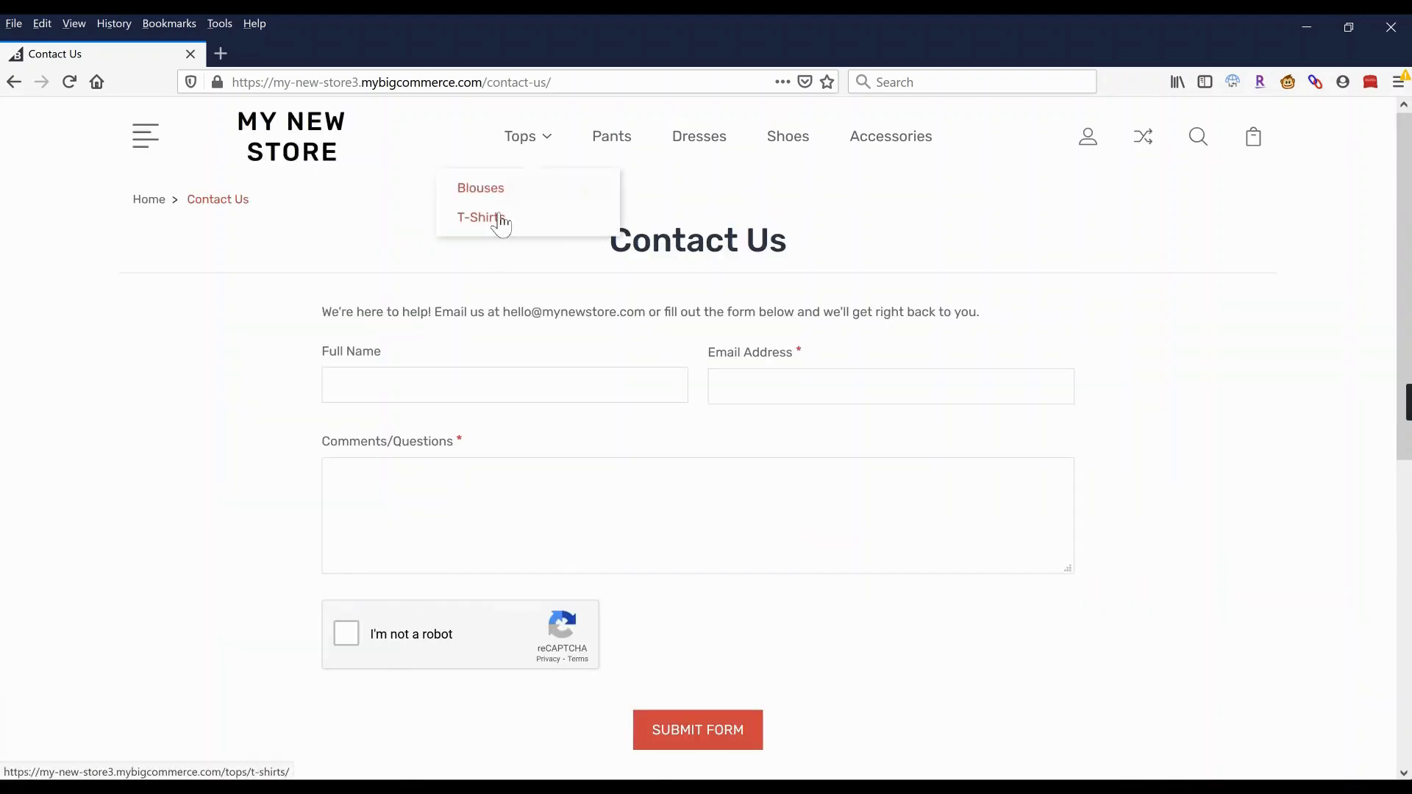
Add one size M White Cotton T-Shirt to the cart and view the $20.00 cart page.
{"action": "left_click", "coordinate": [500, 219]}
{"action": "mouse_move", "coordinate": [302, 542]}
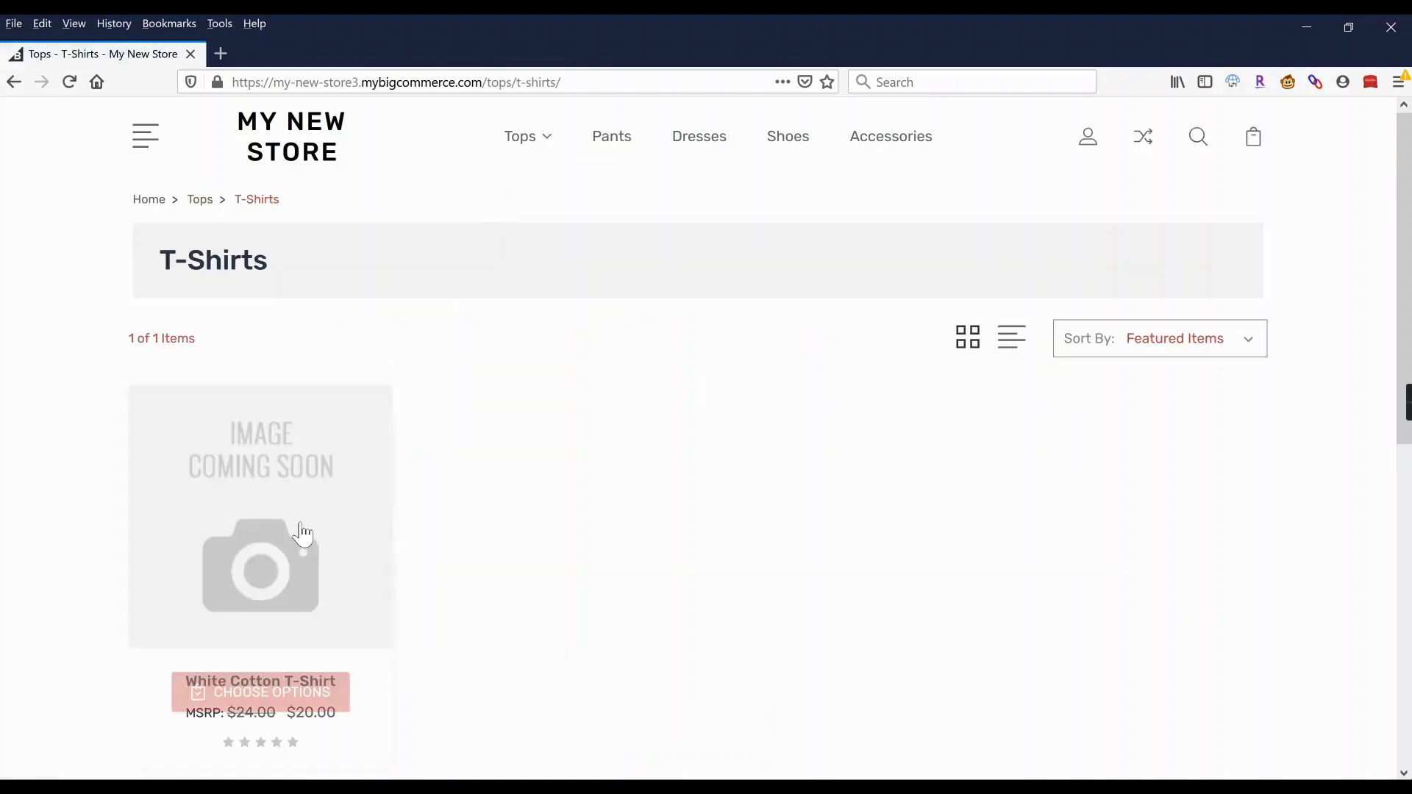
{"action": "left_click", "coordinate": [260, 685]}
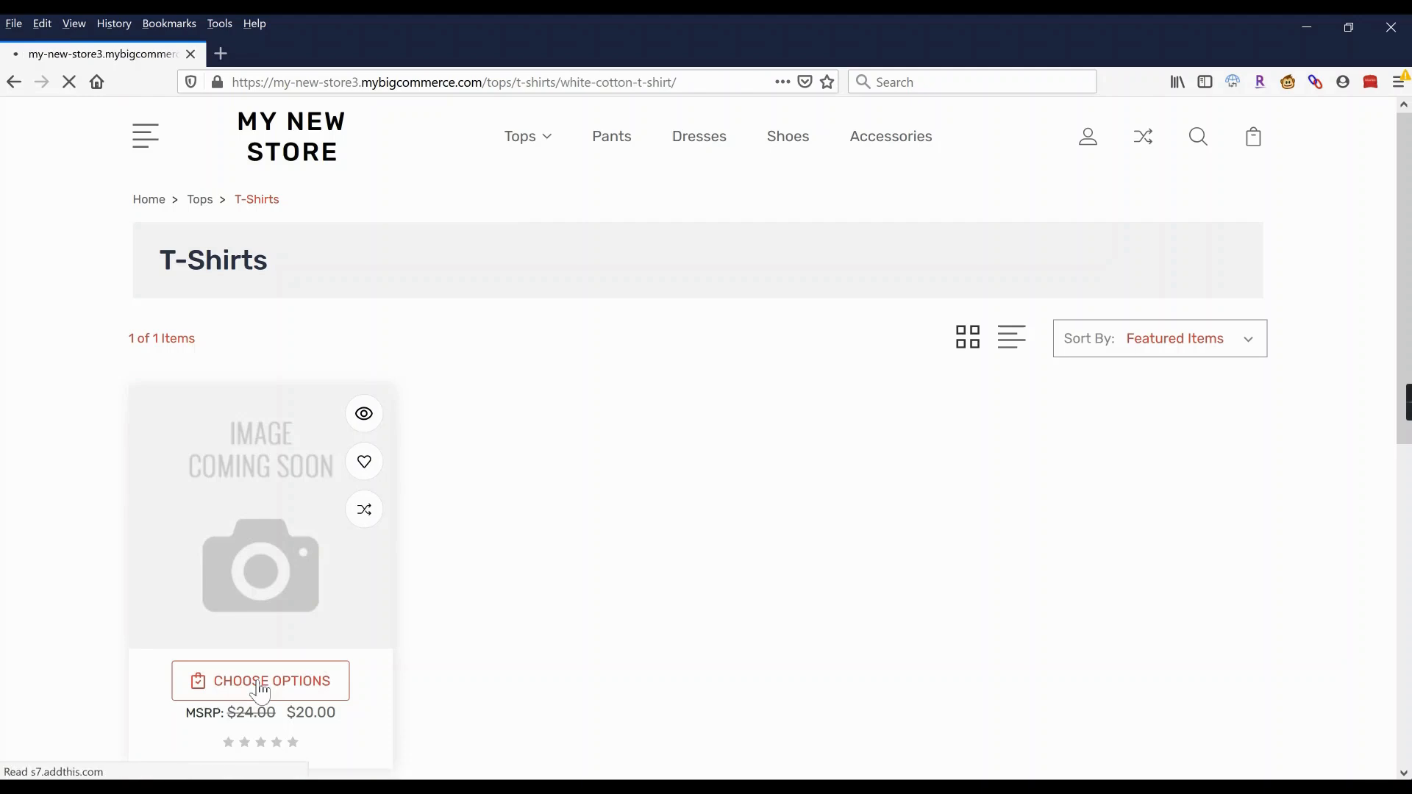
{"action": "left_click", "coordinate": [773, 471]}
{"action": "left_click", "coordinate": [883, 531]}
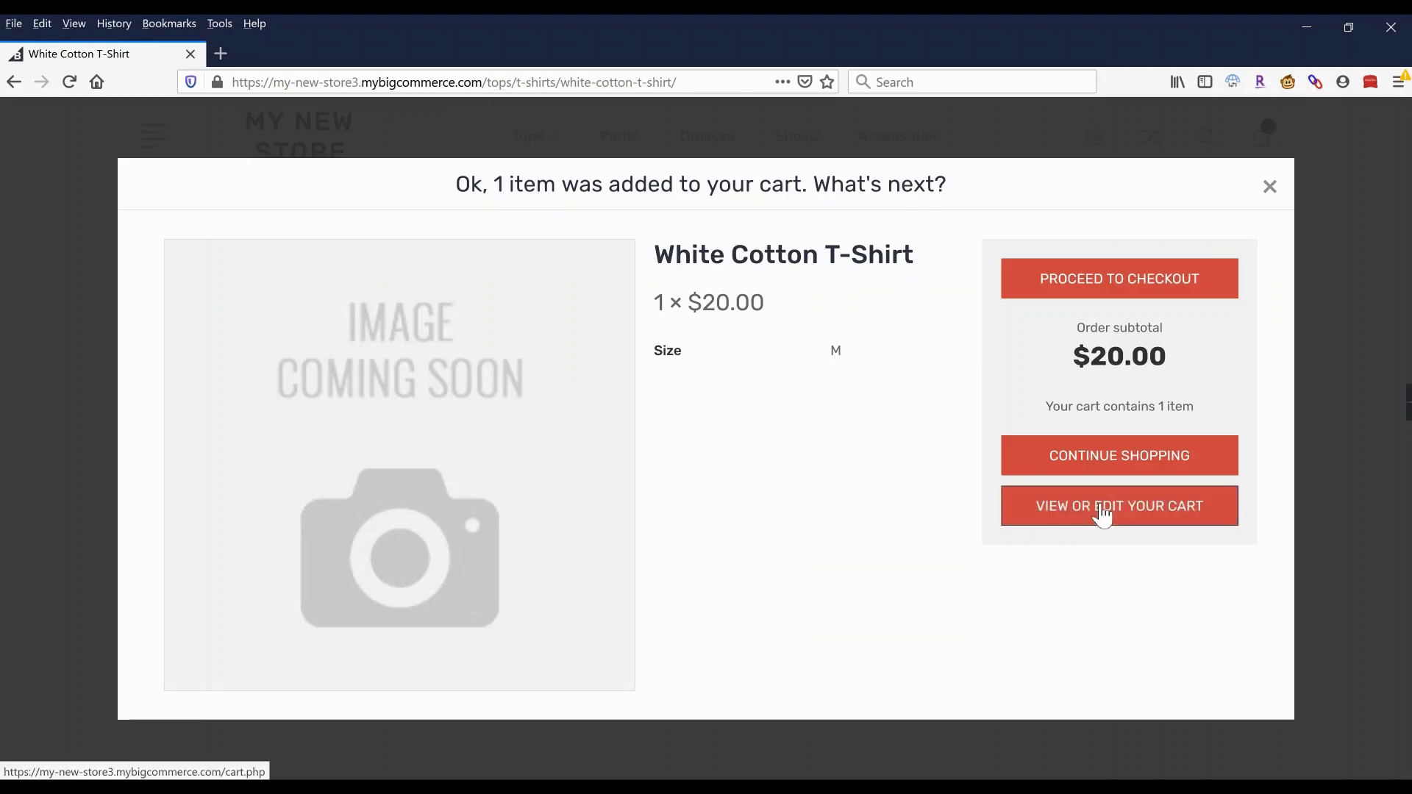
{"action": "left_click", "coordinate": [1103, 515]}
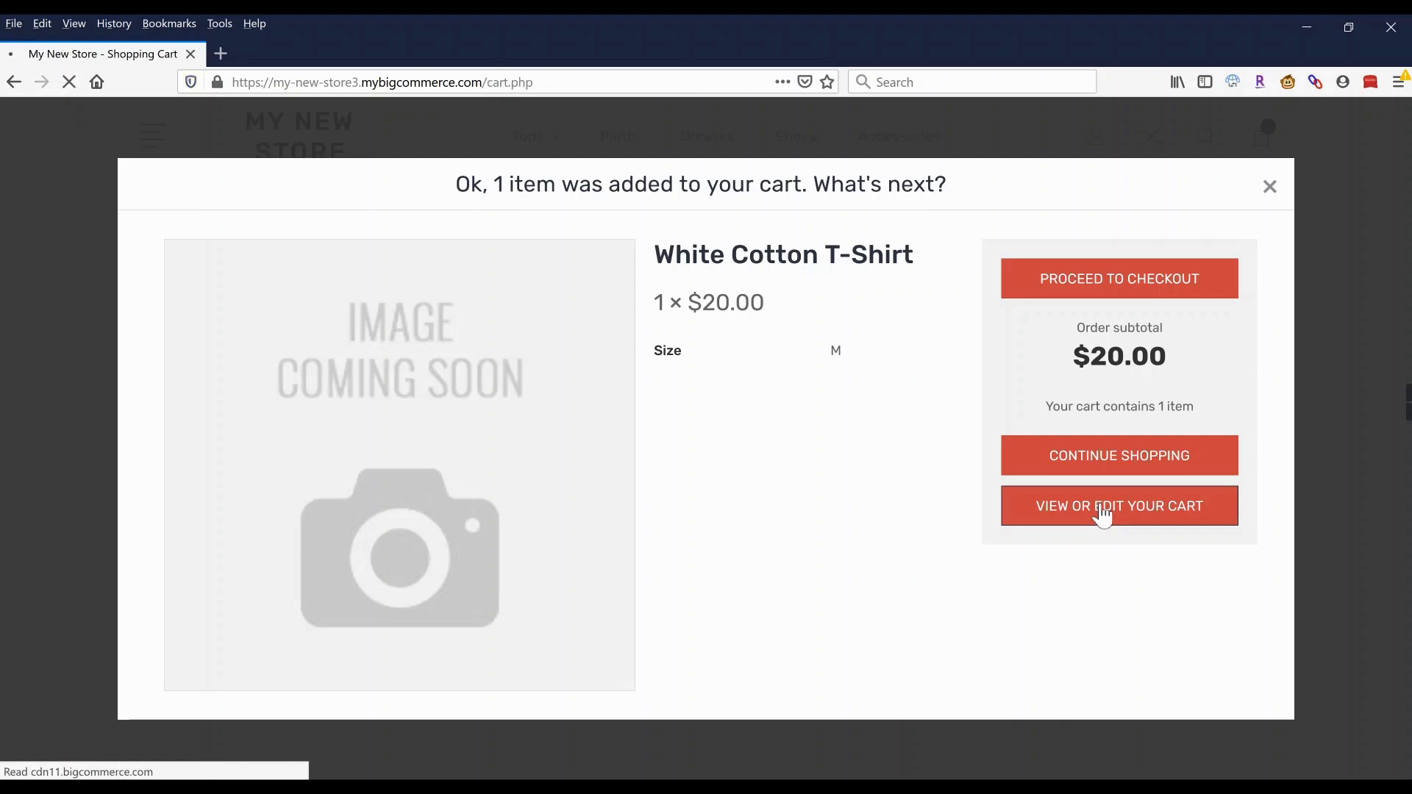
{"action": "scroll", "coordinate": [672, 445], "scroll_direction": "down", "scroll_amount": 2}
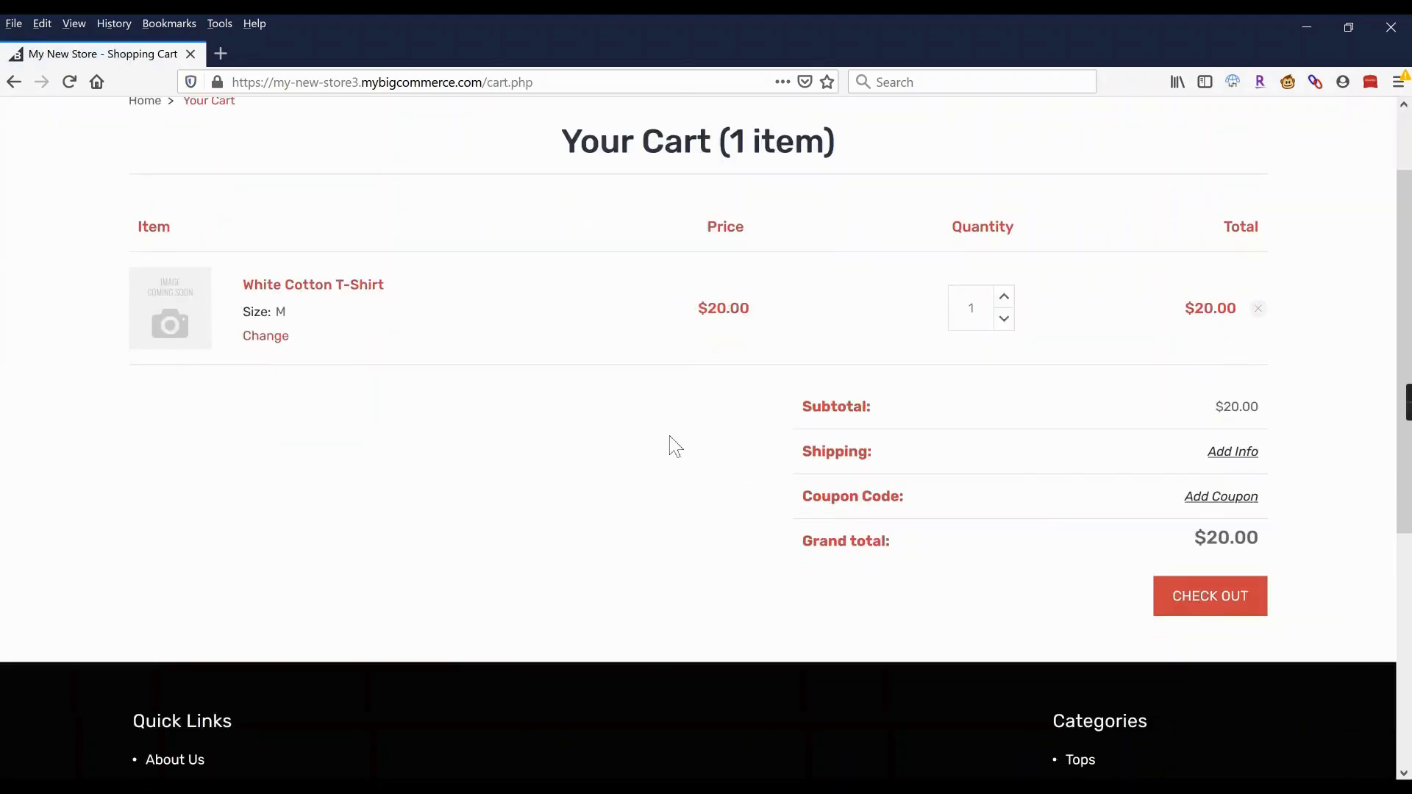
{"action": "scroll", "coordinate": [659, 447], "scroll_direction": "up", "scroll_amount": 2}
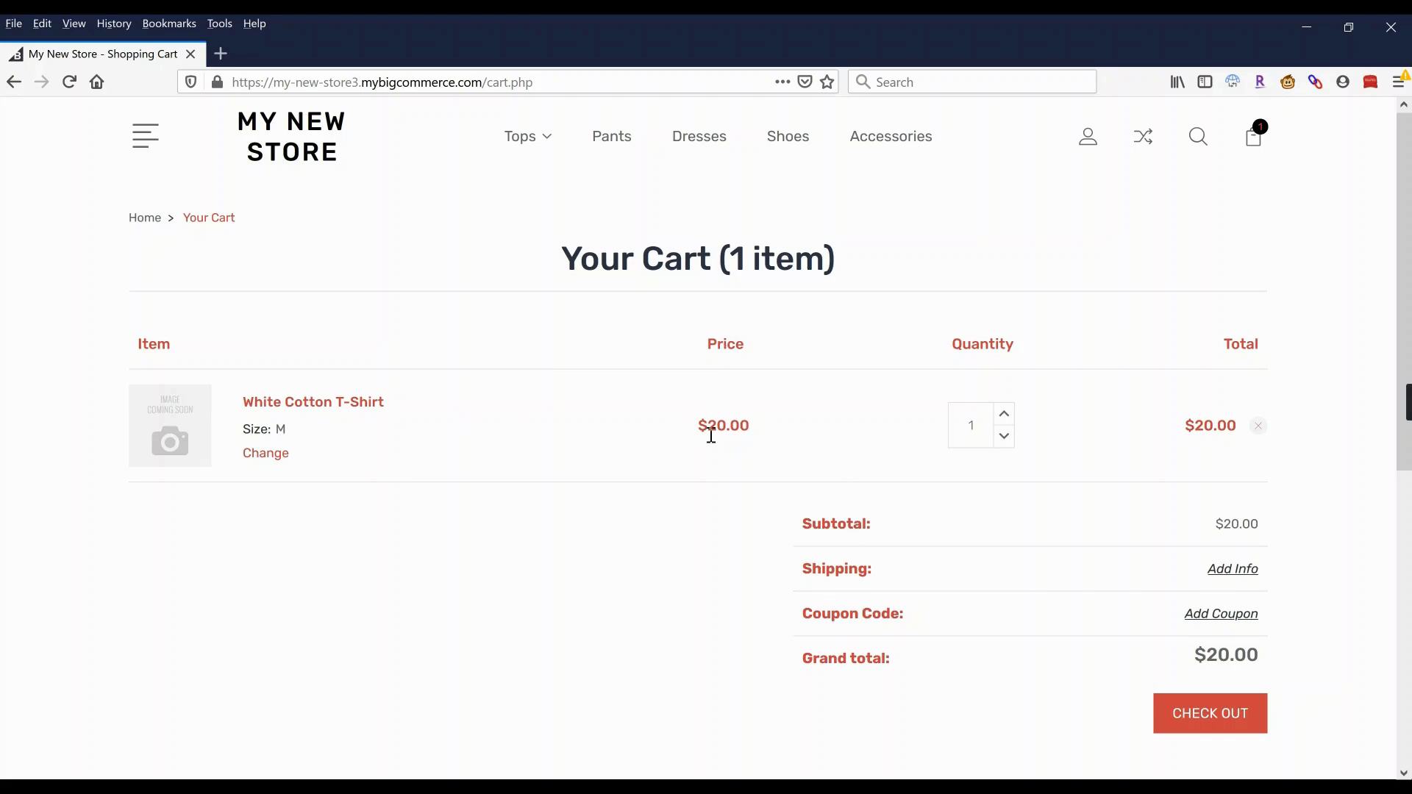
Estimate cart shipping for California, zip 90001.
{"action": "left_click", "coordinate": [1237, 573]}
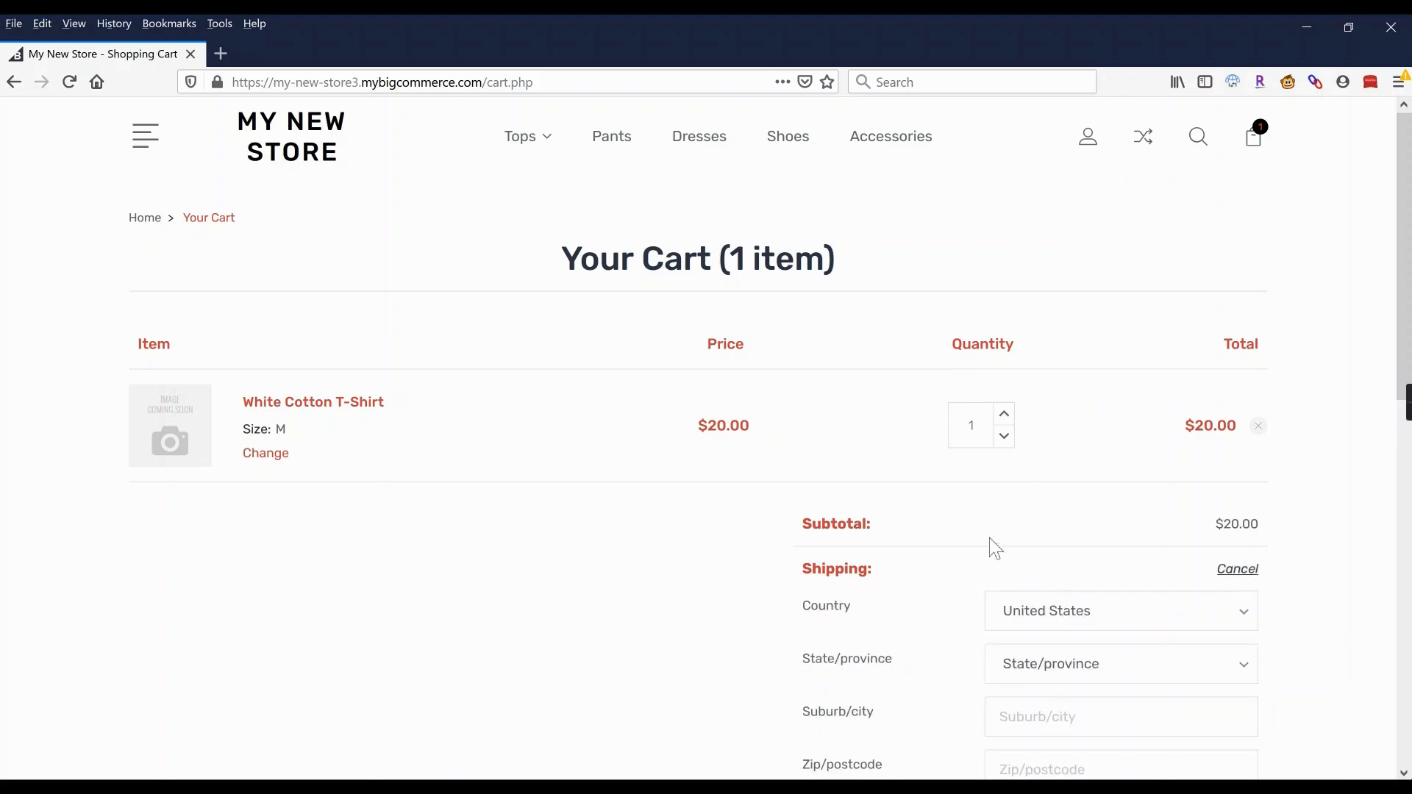
{"action": "scroll", "coordinate": [990, 545], "scroll_direction": "down", "scroll_amount": 2}
{"action": "left_click", "coordinate": [1015, 544]}
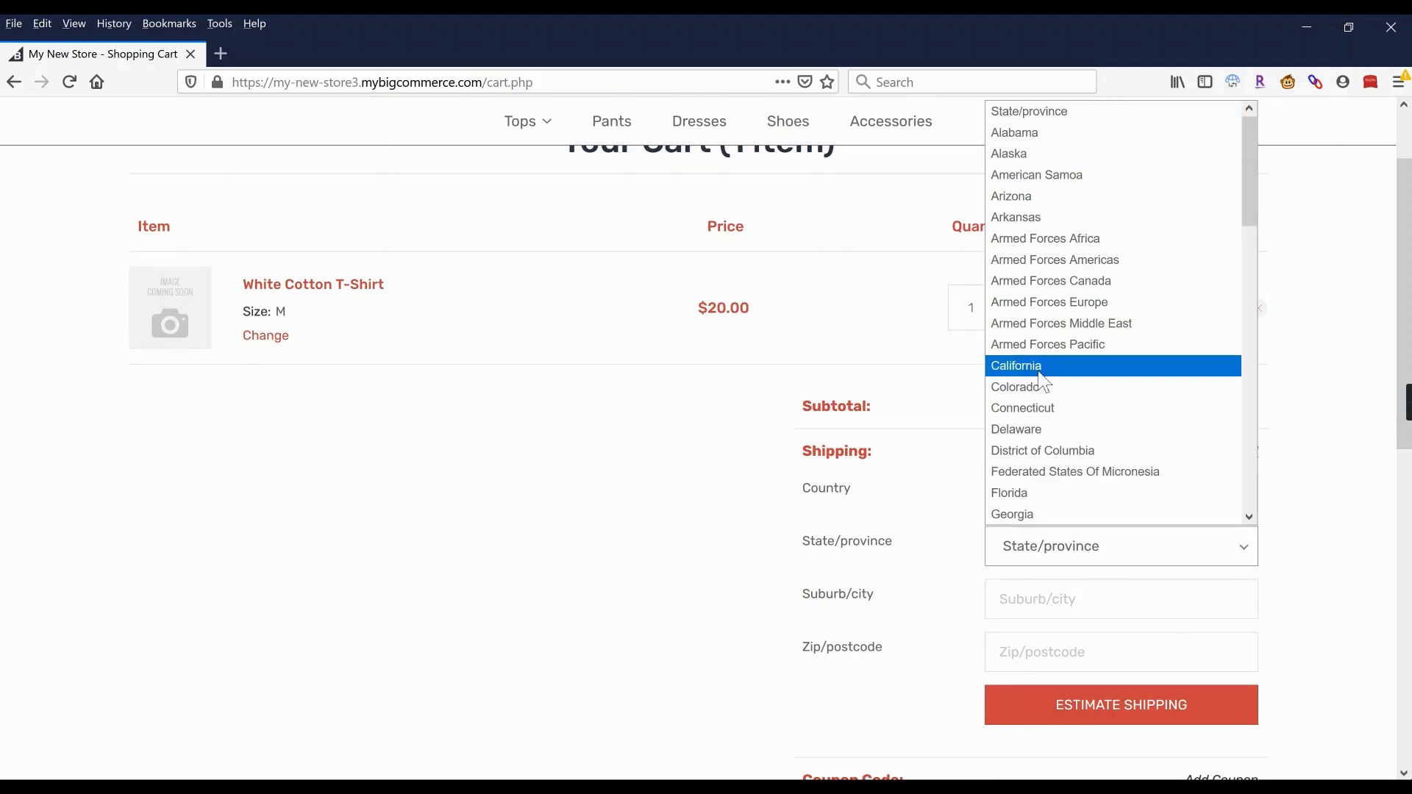
{"action": "left_click", "coordinate": [1022, 366]}
{"action": "left_click", "coordinate": [1040, 653]}
{"action": "type", "text": "9"}
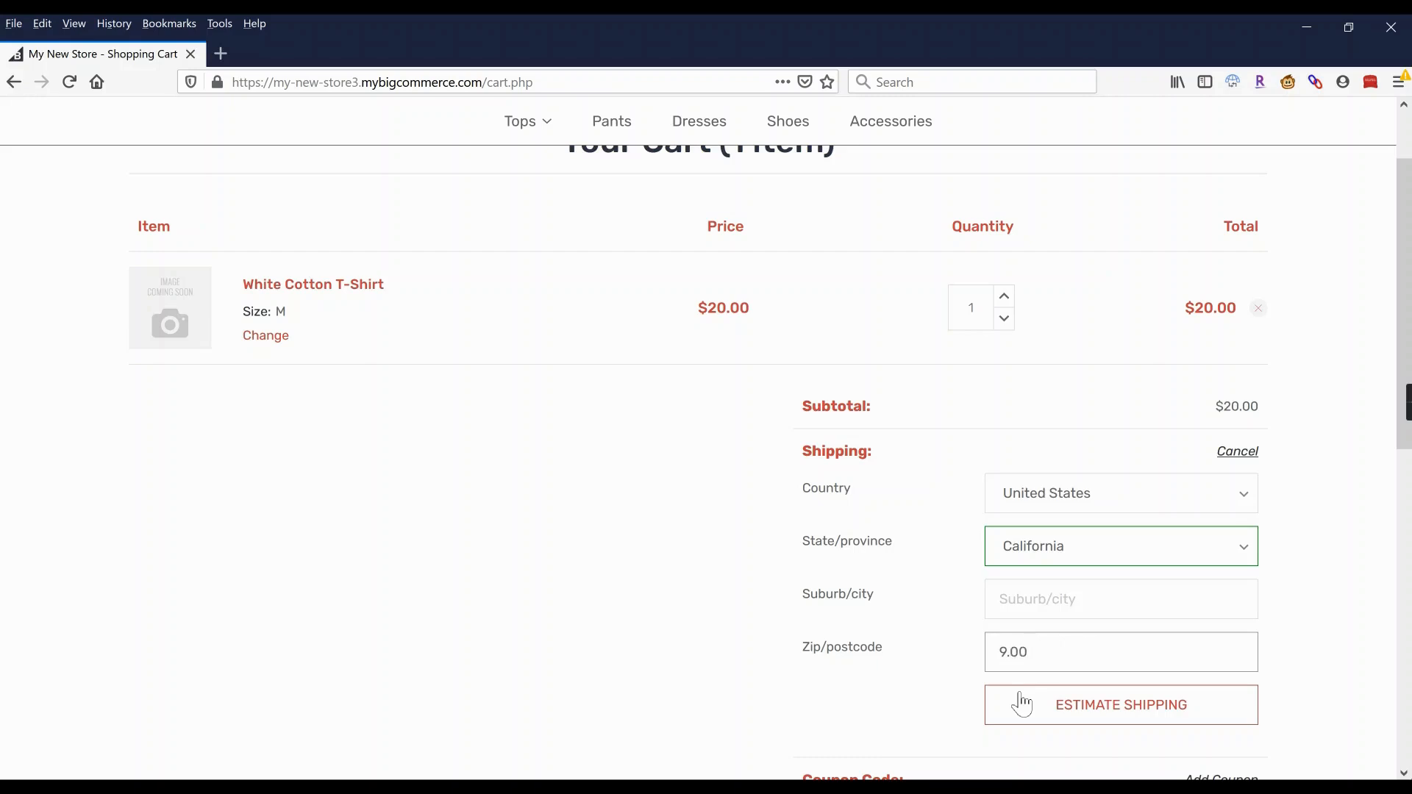
{"action": "left_click", "coordinate": [1022, 703]}
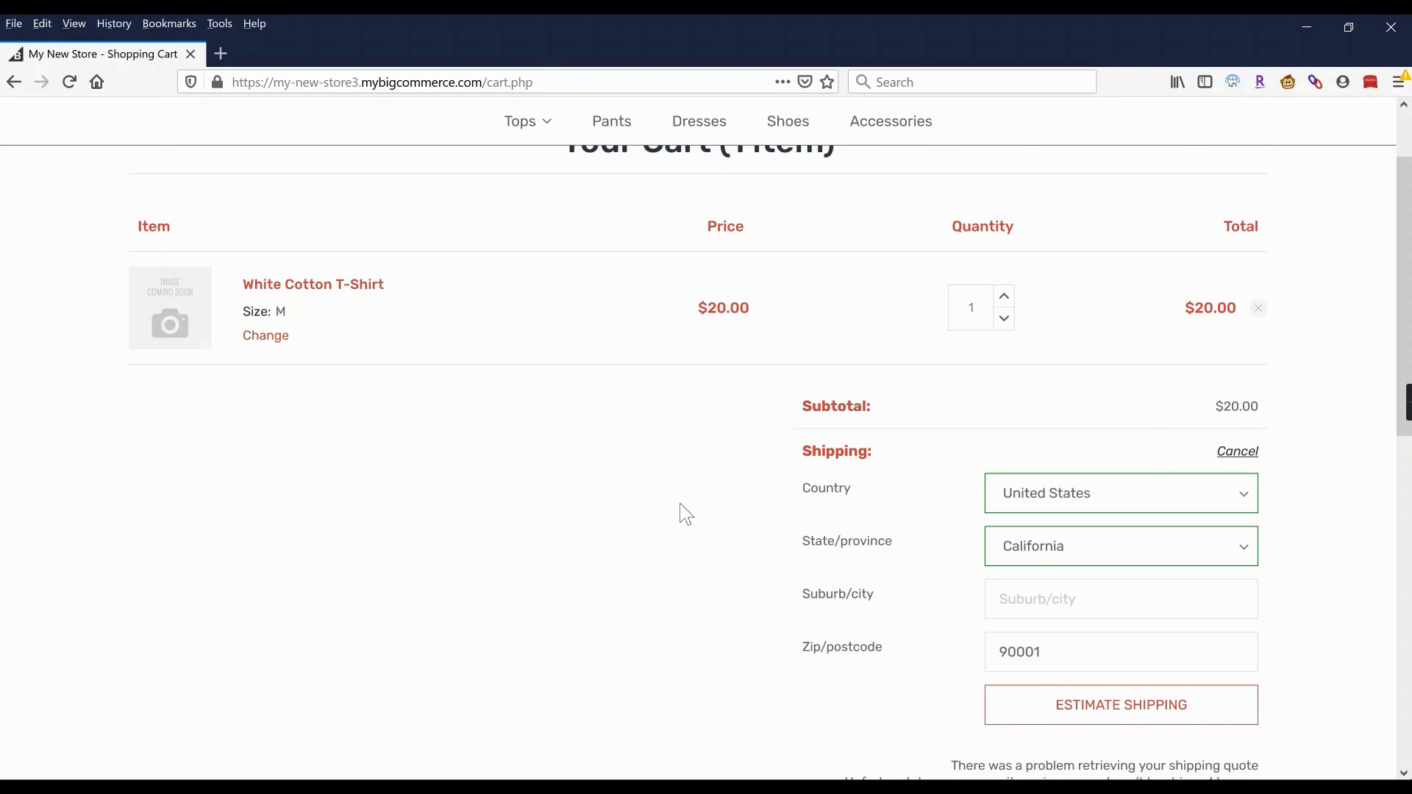
{"action": "scroll", "coordinate": [771, 479], "scroll_direction": "down", "scroll_amount": 4}
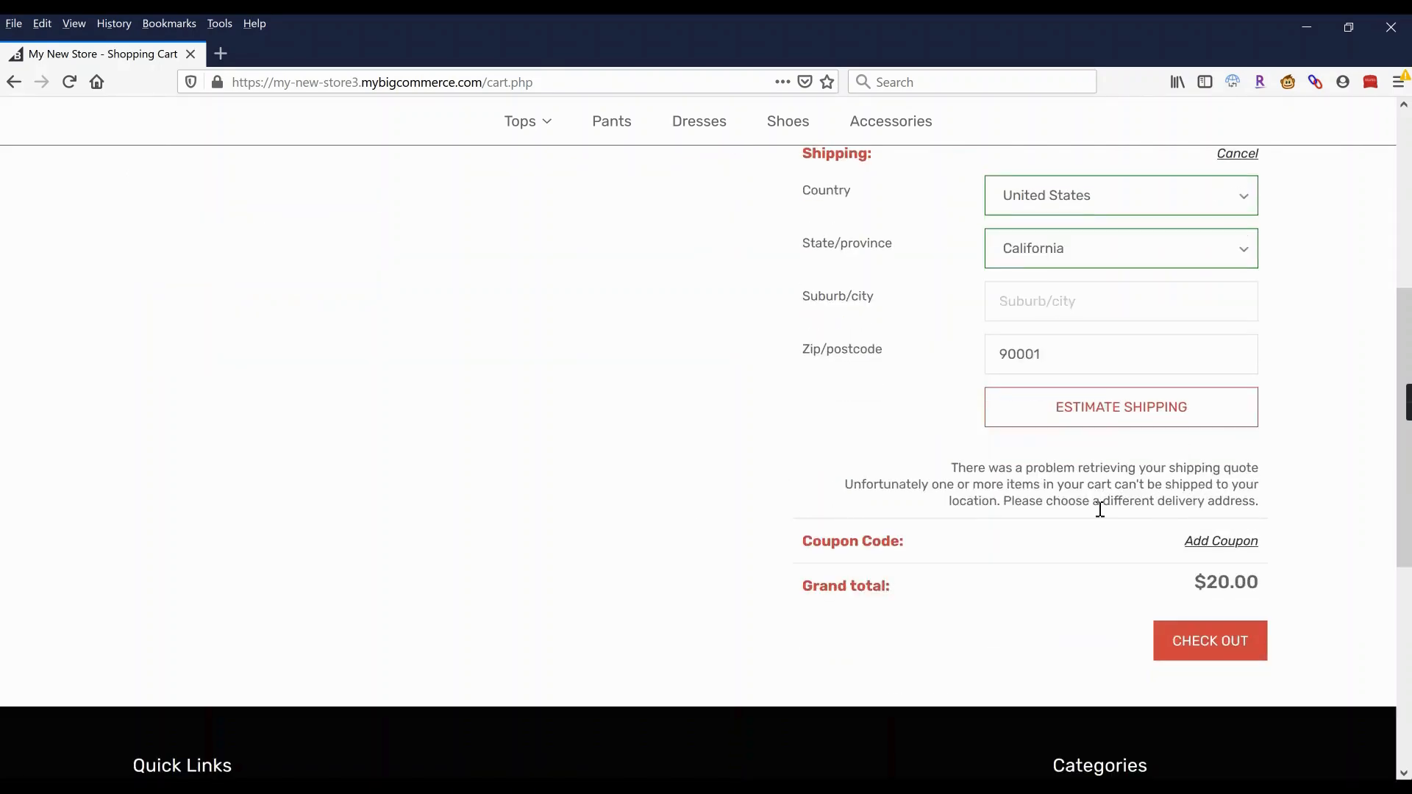
{"action": "scroll", "coordinate": [1098, 511], "scroll_direction": "up", "scroll_amount": 2}
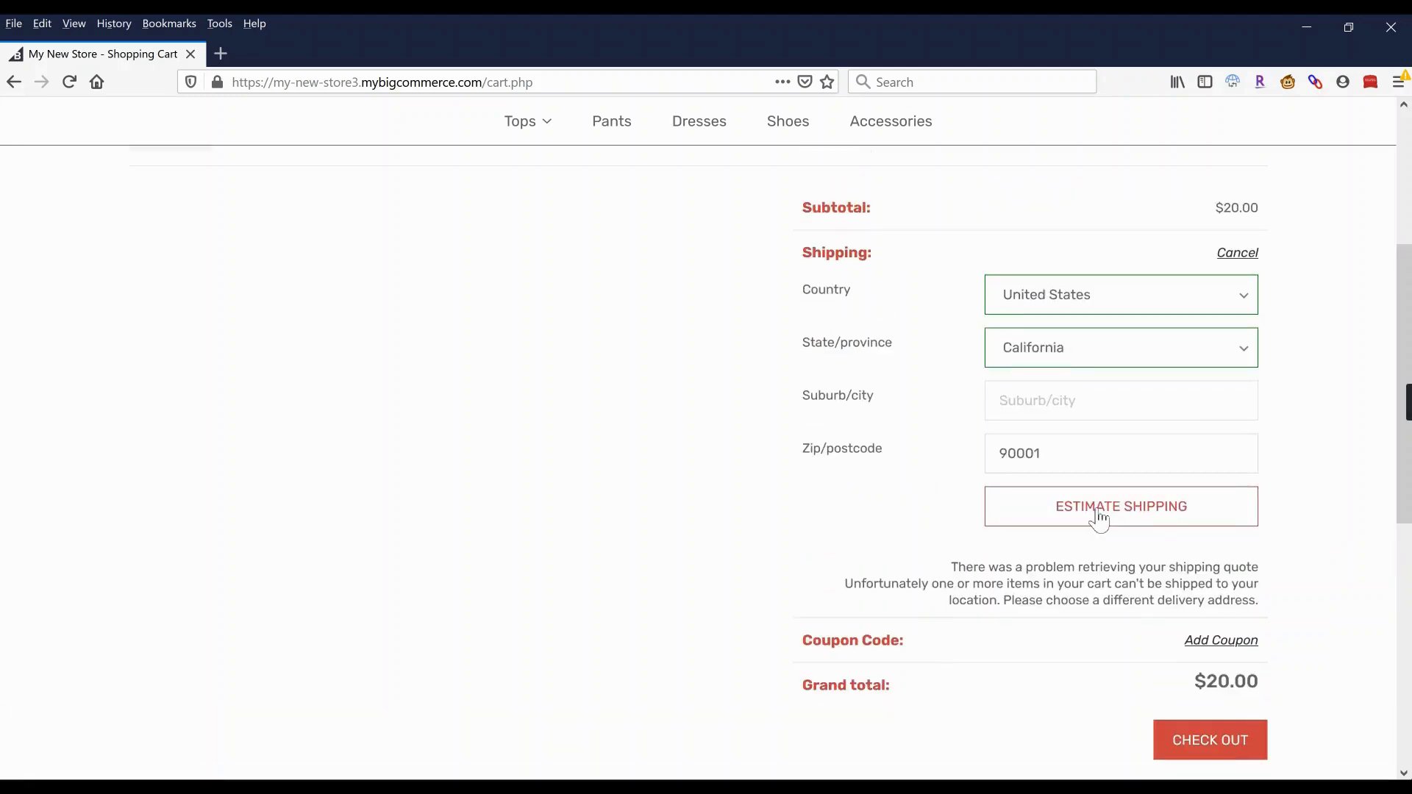
{"action": "scroll", "coordinate": [1100, 518], "scroll_direction": "up", "scroll_amount": 5}
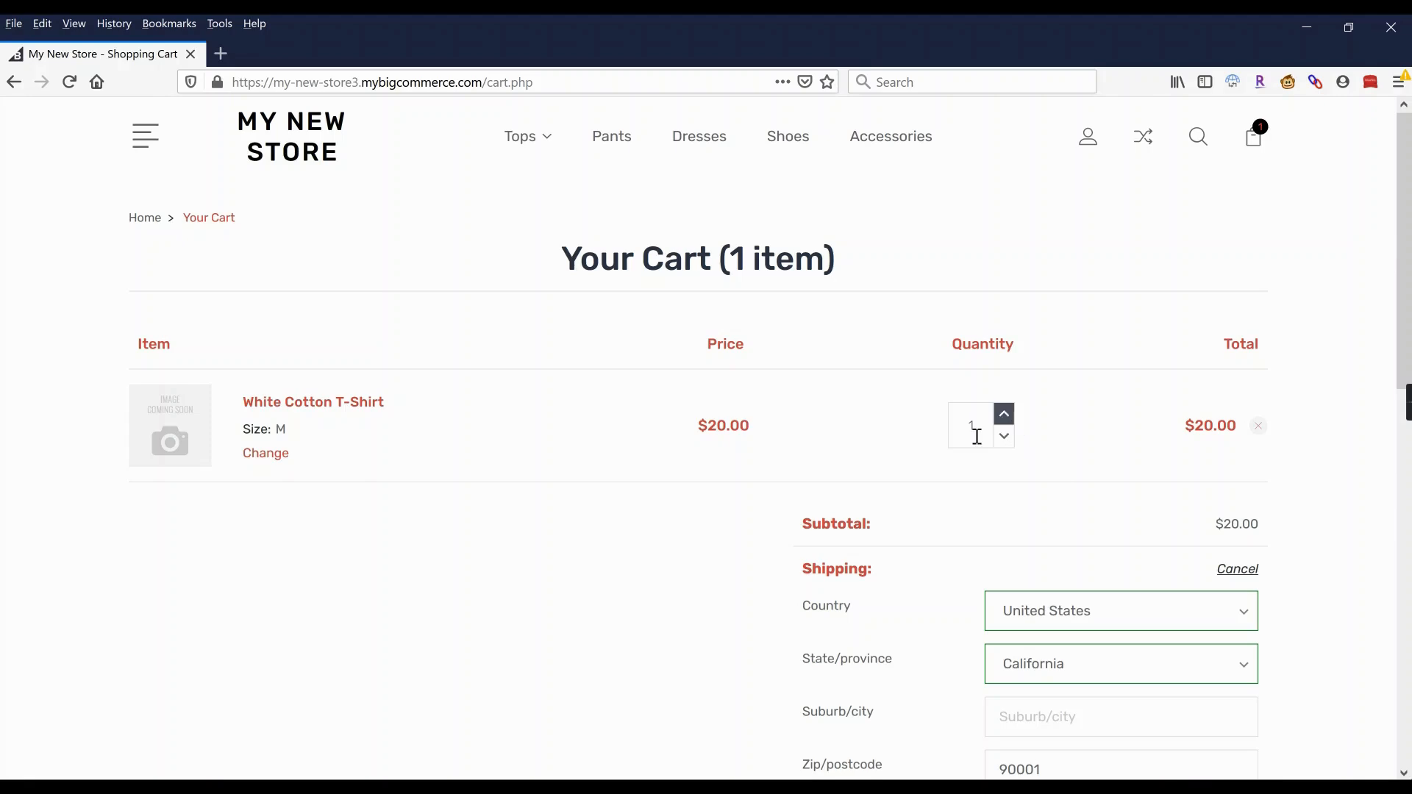
Raise the T-Shirt quantity to 3, re-estimate shipping and select Free Shipping.
{"action": "left_click", "coordinate": [1003, 416]}
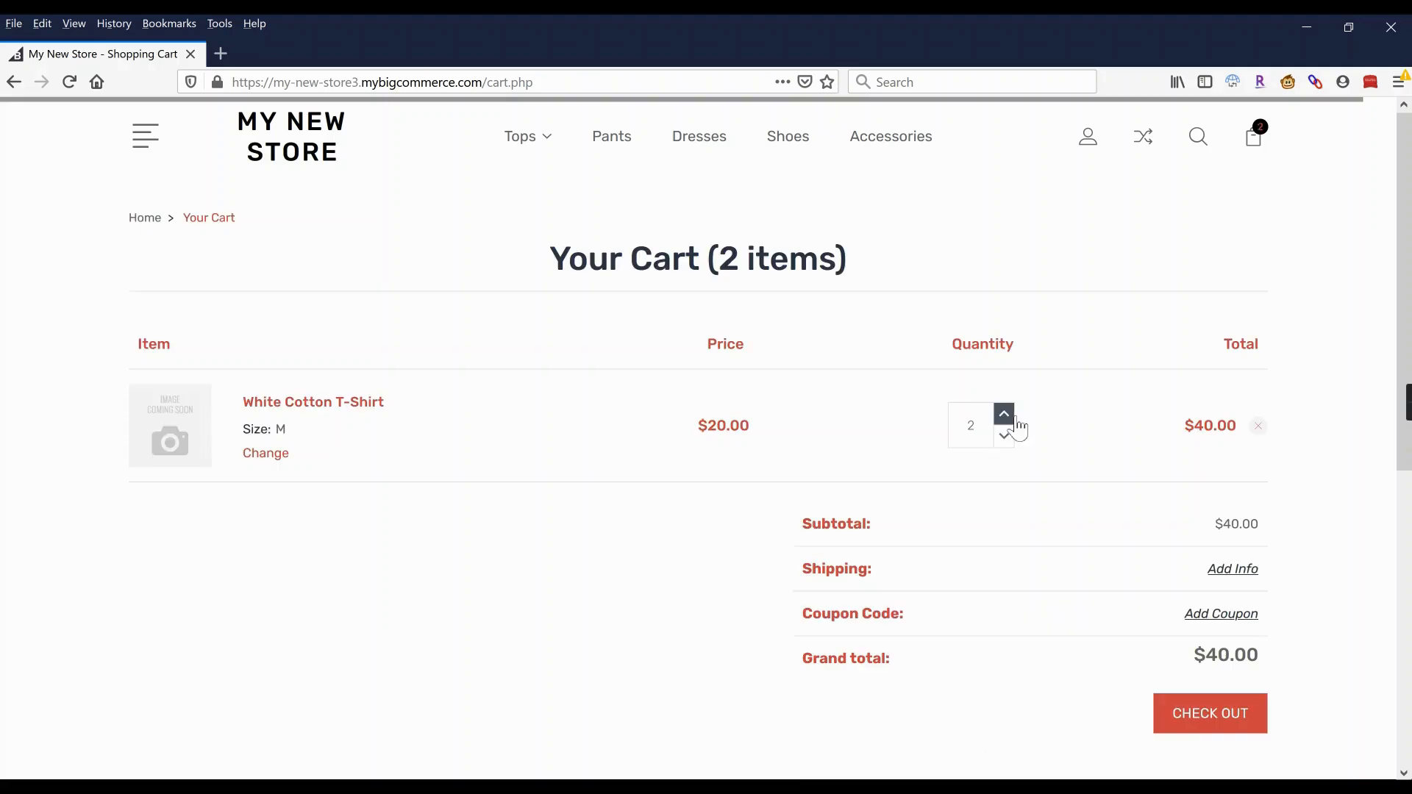
{"action": "left_click", "coordinate": [1004, 414]}
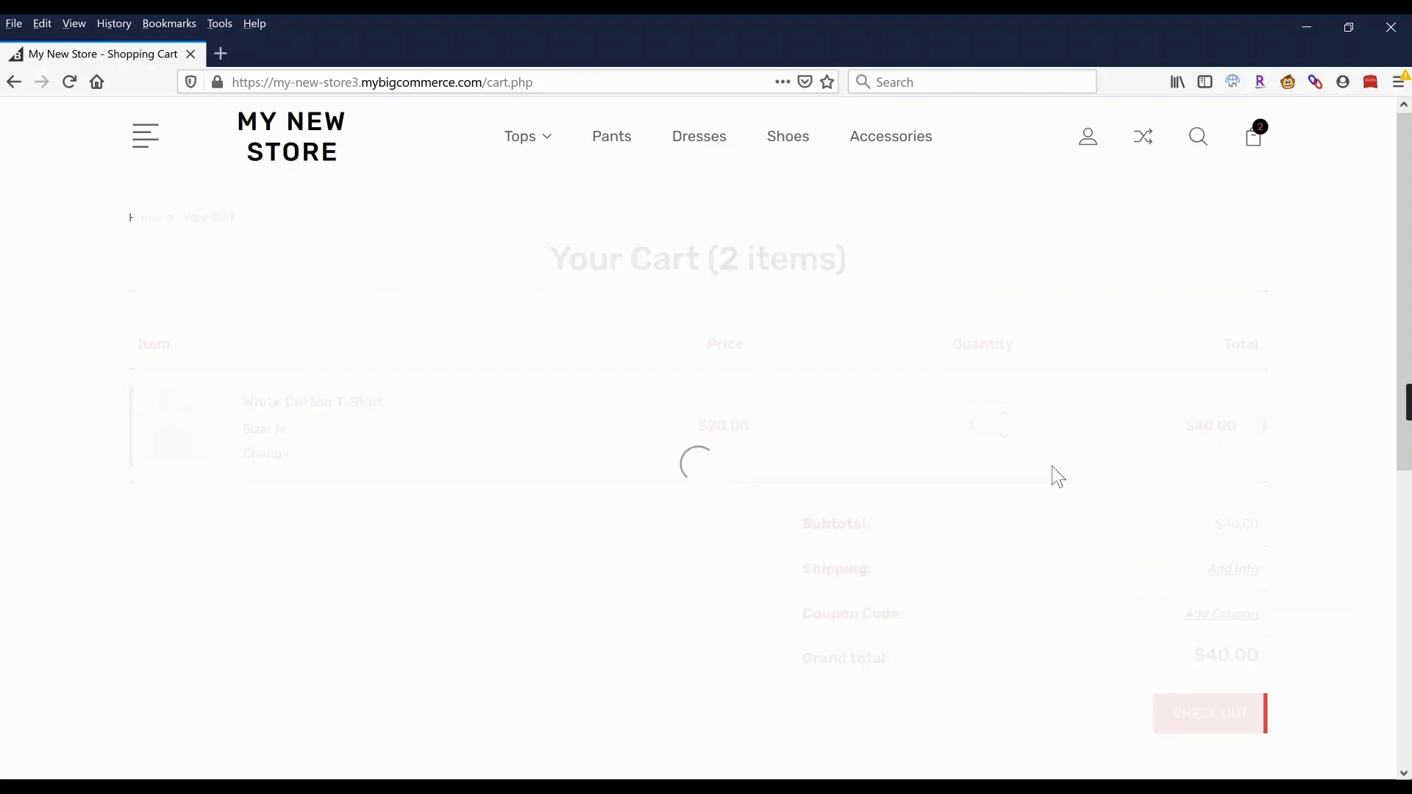
{"action": "scroll", "coordinate": [1059, 476], "scroll_direction": "down", "scroll_amount": 3}
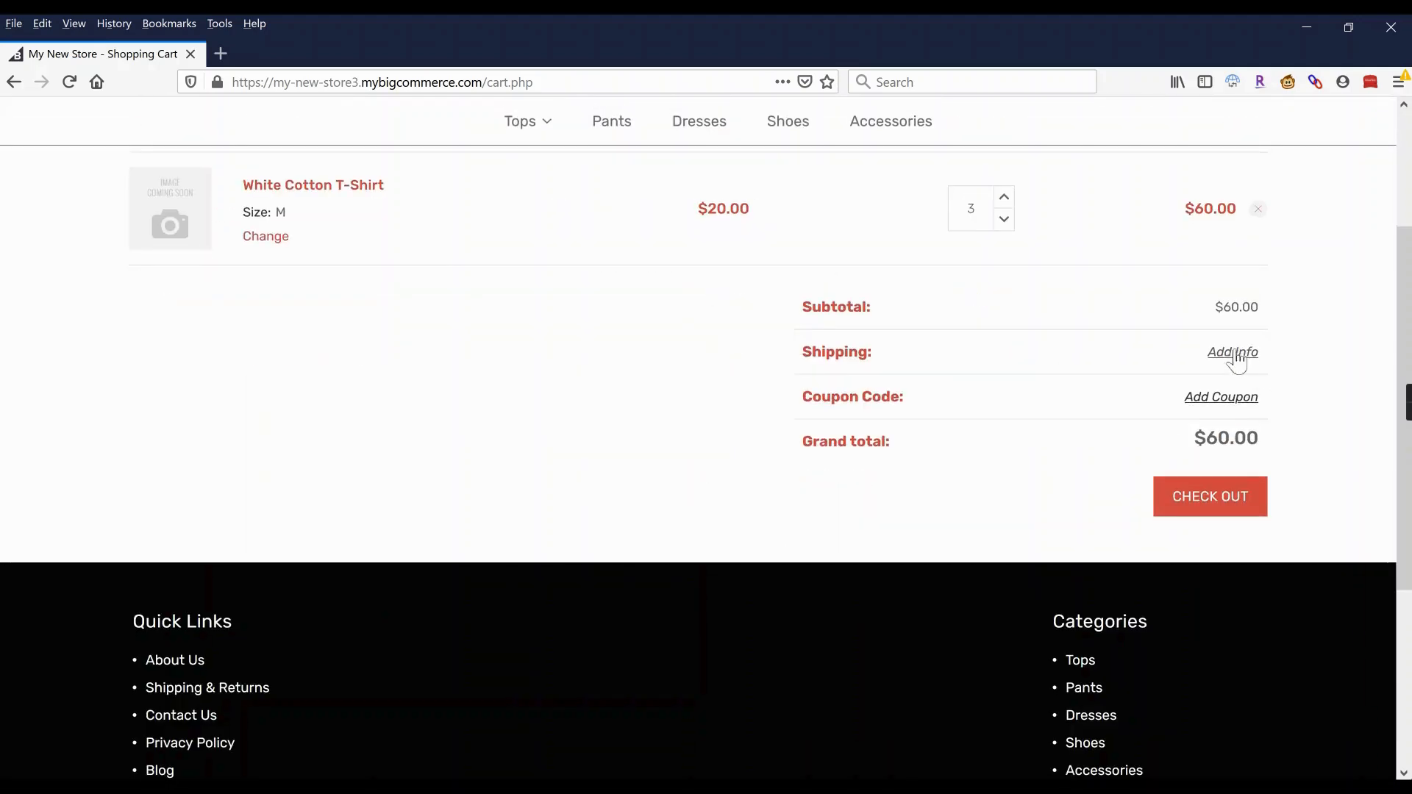
{"action": "left_click", "coordinate": [1237, 355]}
{"action": "left_click", "coordinate": [1093, 608]}
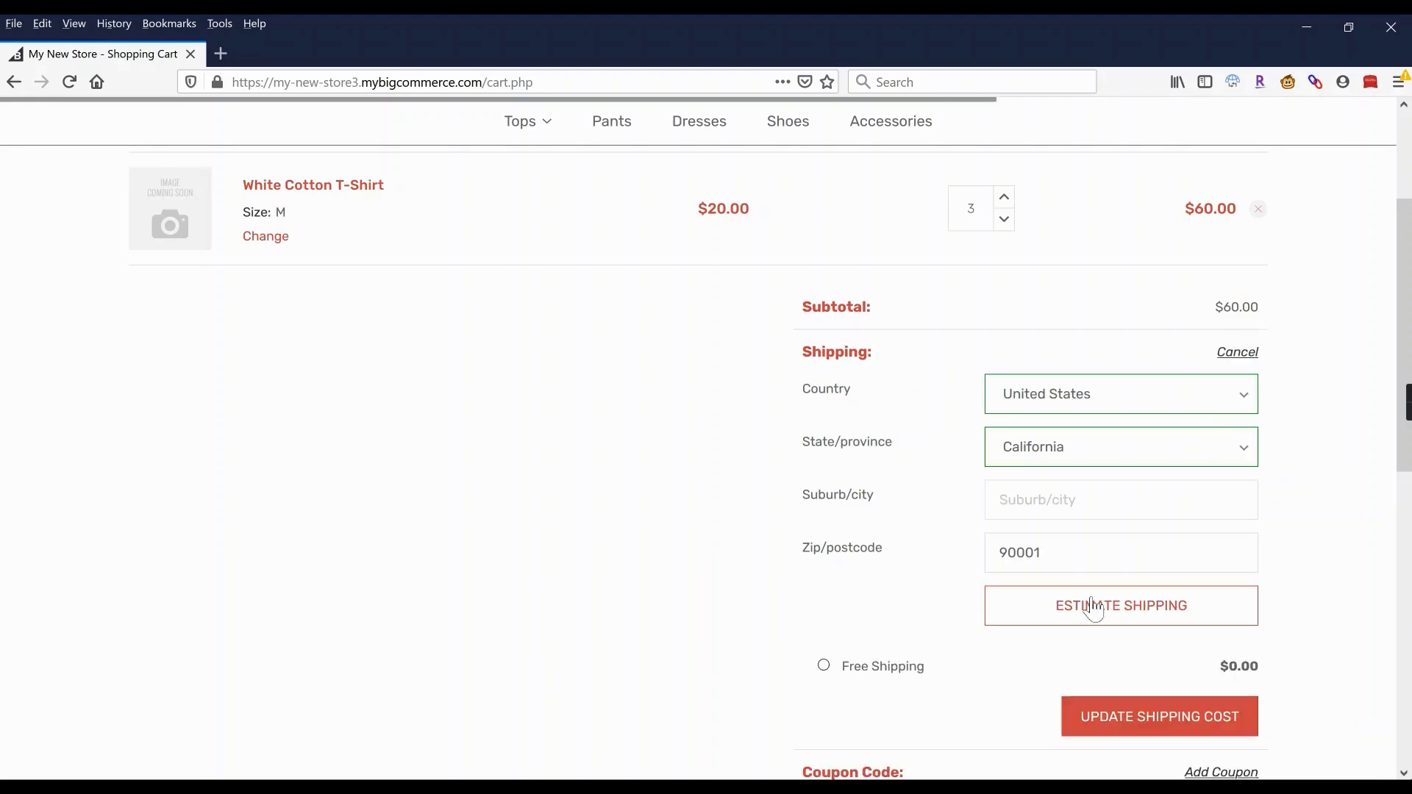
{"action": "scroll", "coordinate": [853, 470], "scroll_direction": "down", "scroll_amount": 3}
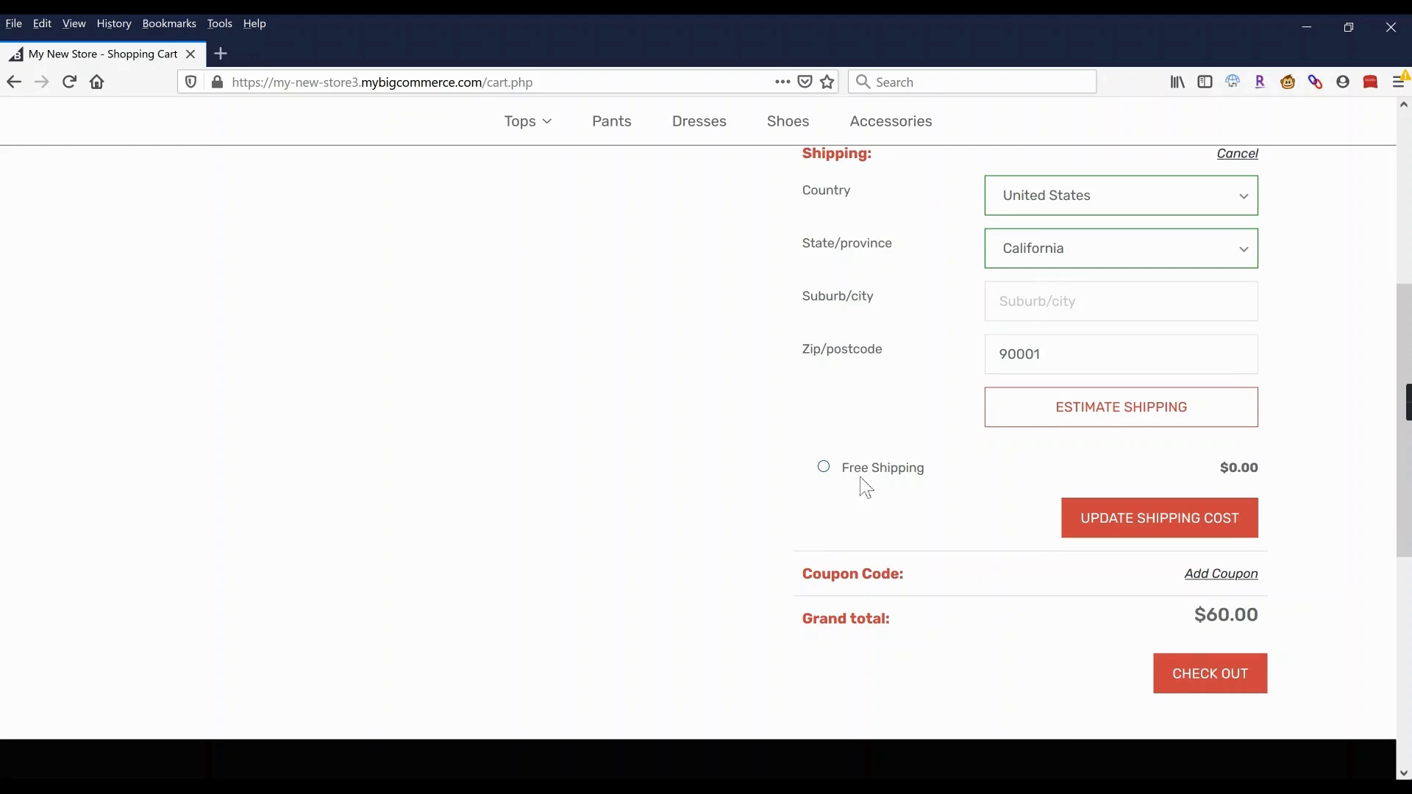
{"action": "left_click", "coordinate": [870, 479]}
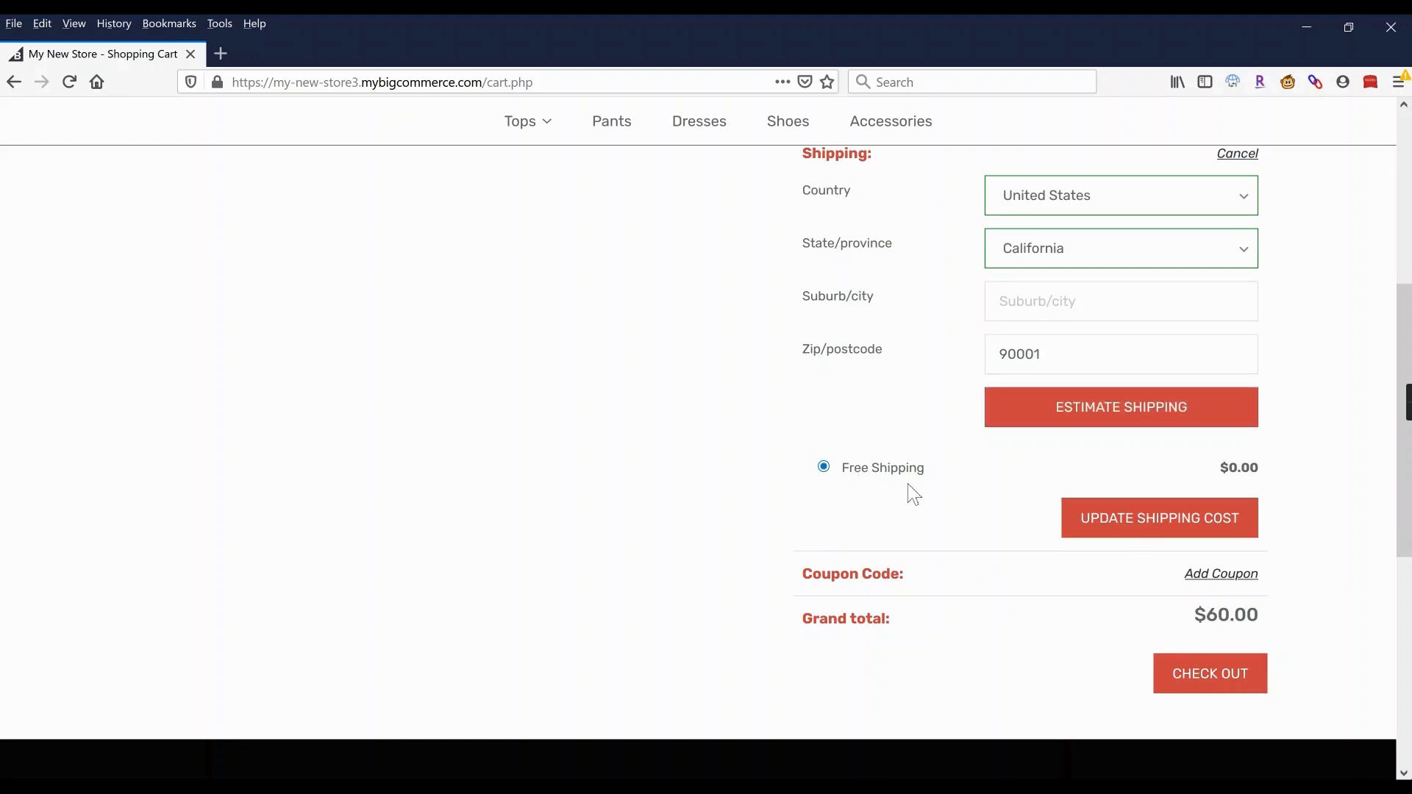
Go to checkout with the $60.00 total, then return to the store homepage.
{"action": "left_click", "coordinate": [1217, 688]}
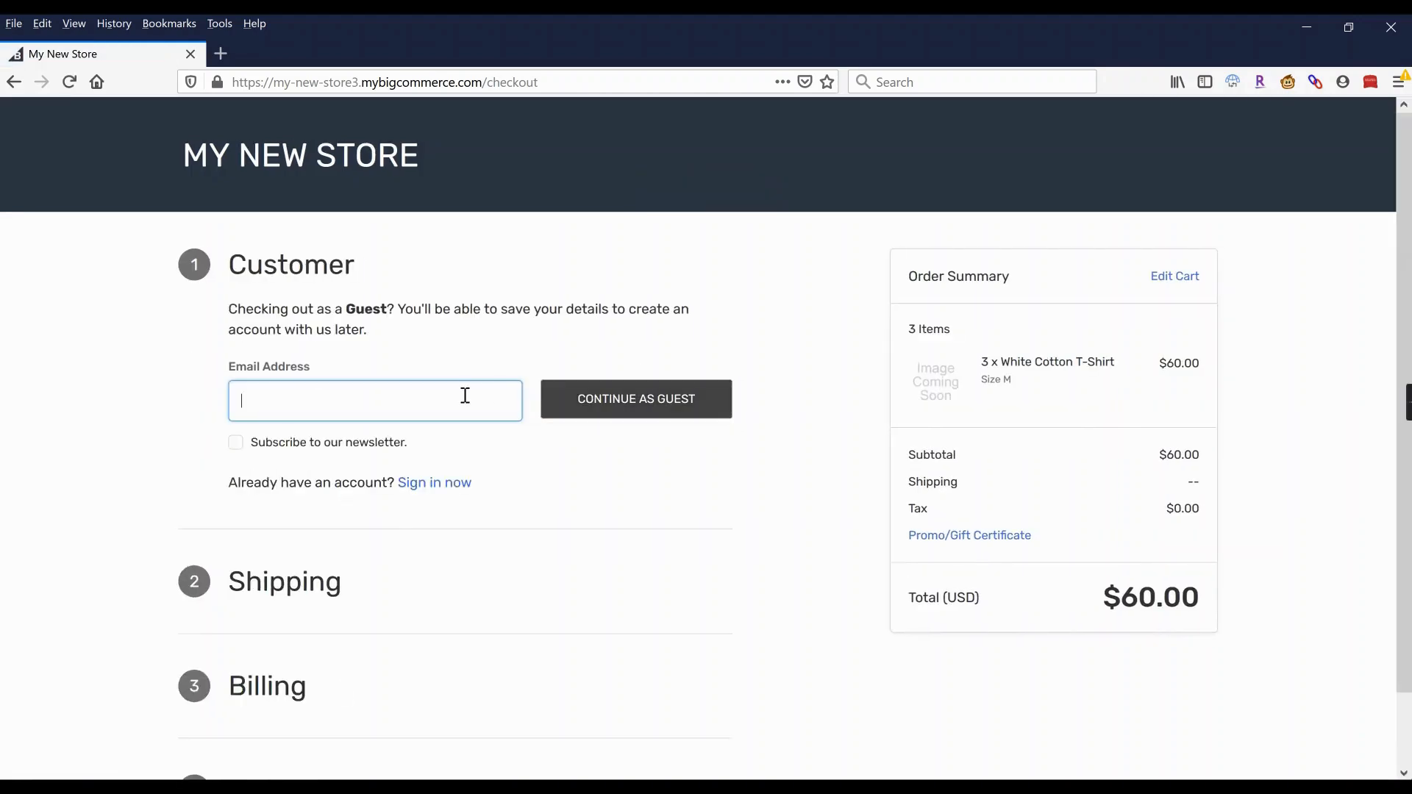
{"action": "scroll", "coordinate": [608, 478], "scroll_direction": "down", "scroll_amount": 2}
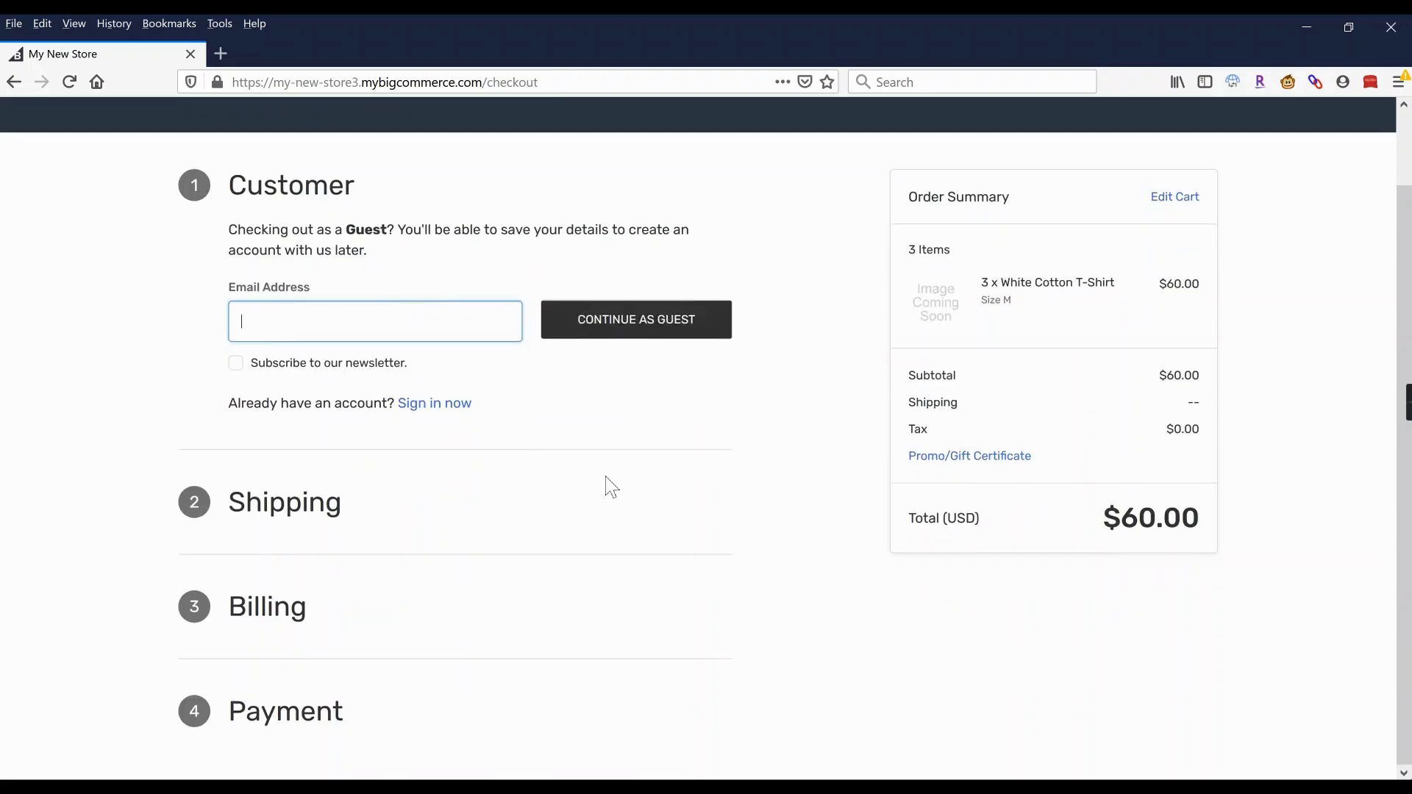
{"action": "scroll", "coordinate": [609, 450], "scroll_direction": "up", "scroll_amount": 2}
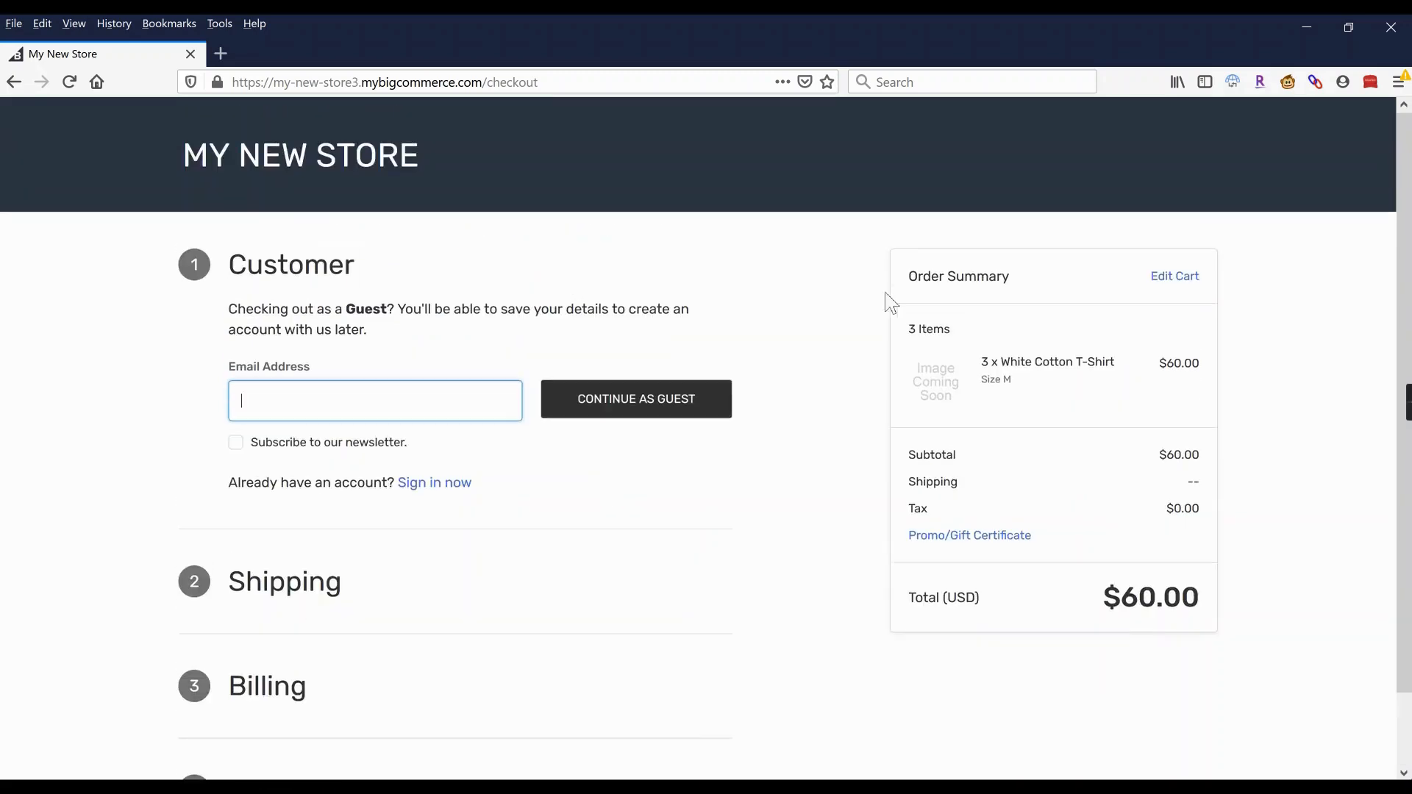
{"action": "scroll", "coordinate": [631, 465], "scroll_direction": "down", "scroll_amount": 2}
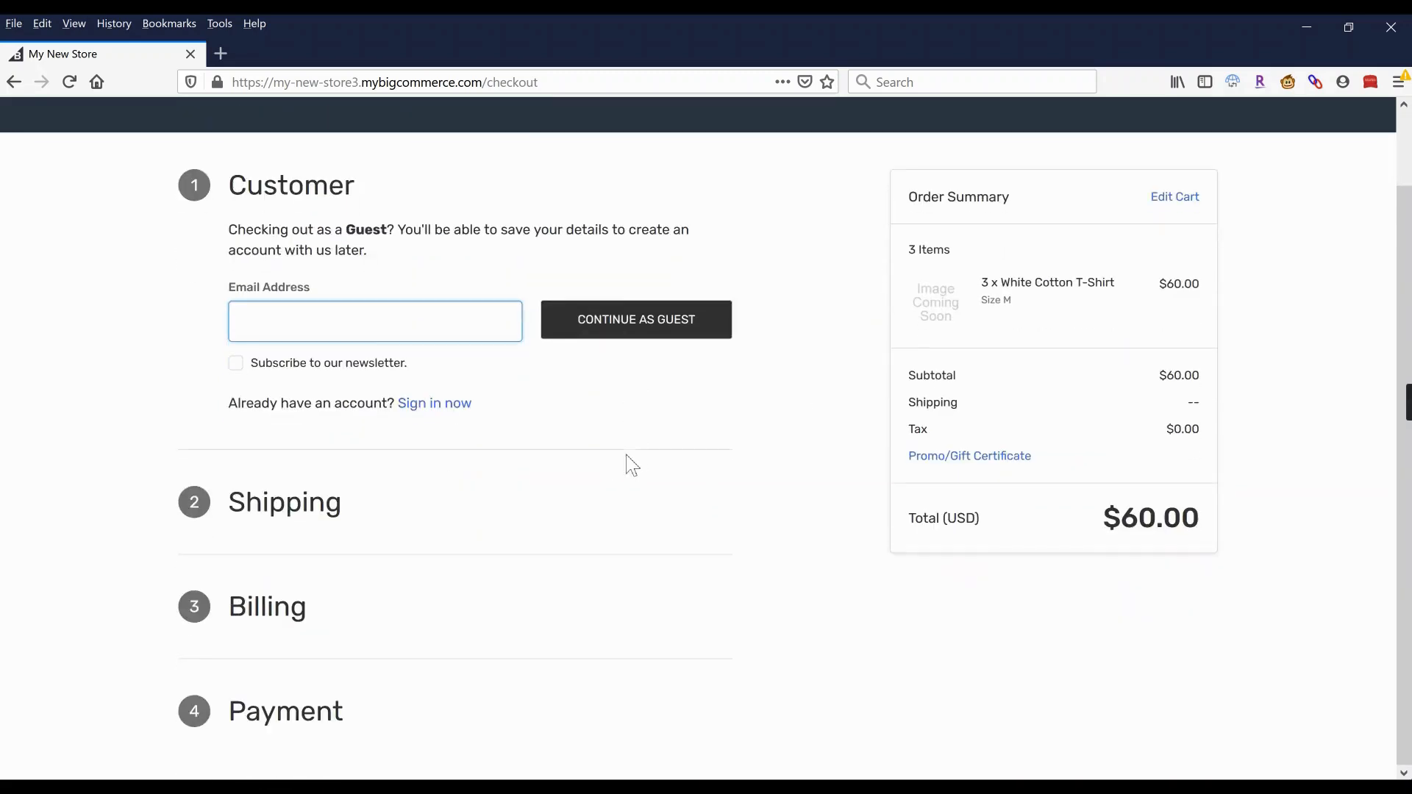
{"action": "scroll", "coordinate": [744, 545], "scroll_direction": "up", "scroll_amount": 2}
{"action": "left_click", "coordinate": [276, 174]}
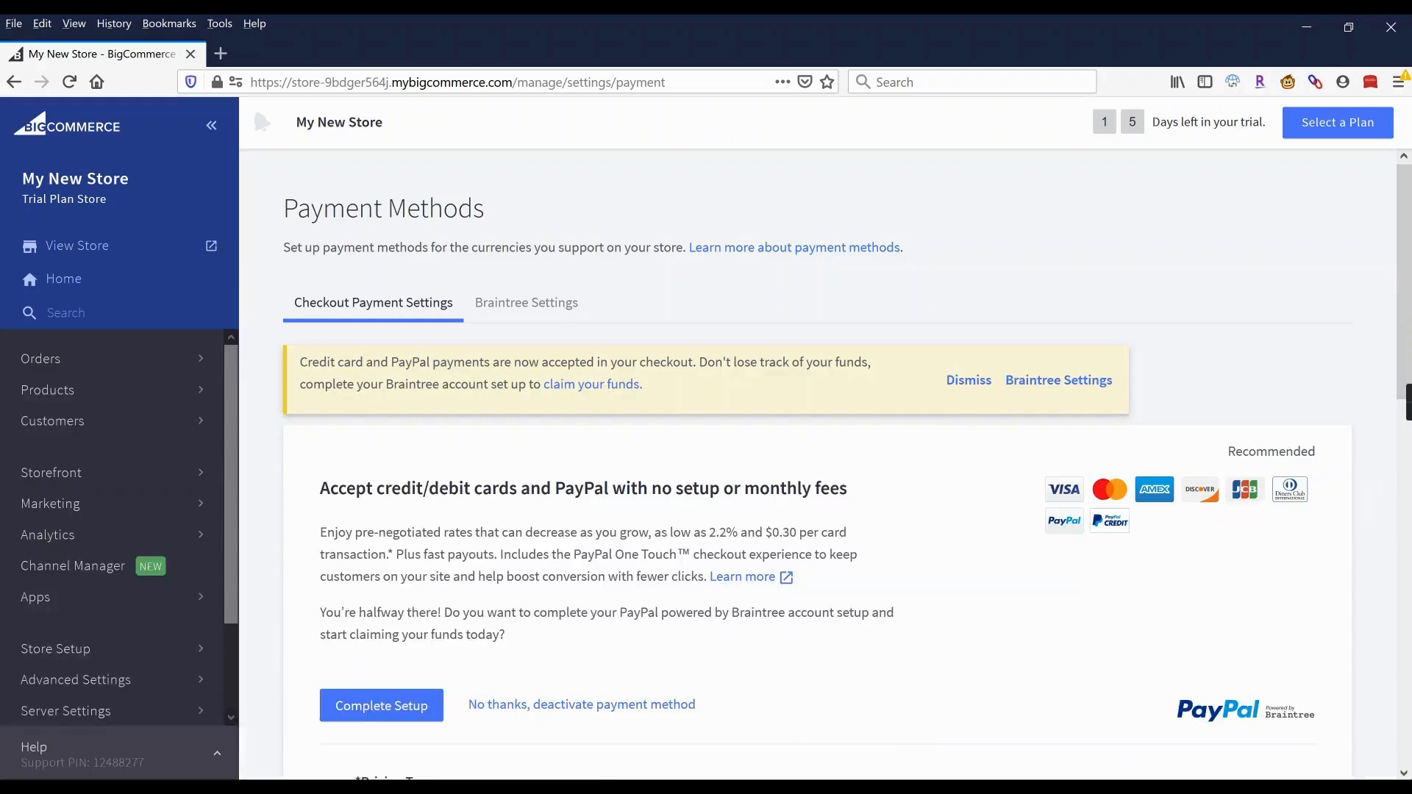
Go to Orders > View in the admin, which shows an empty All Orders list.
{"action": "left_click", "coordinate": [48, 361]}
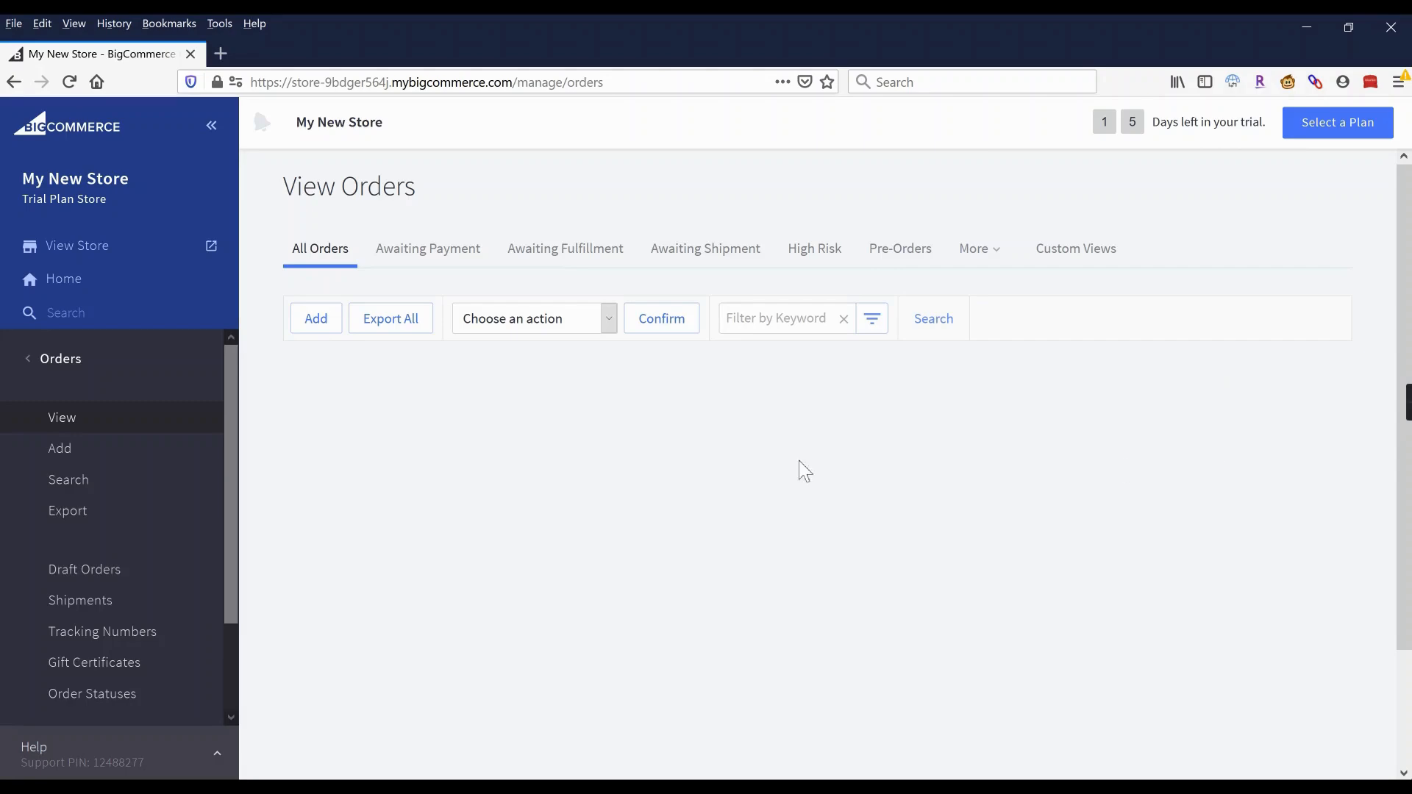
{"action": "left_click", "coordinate": [60, 359]}
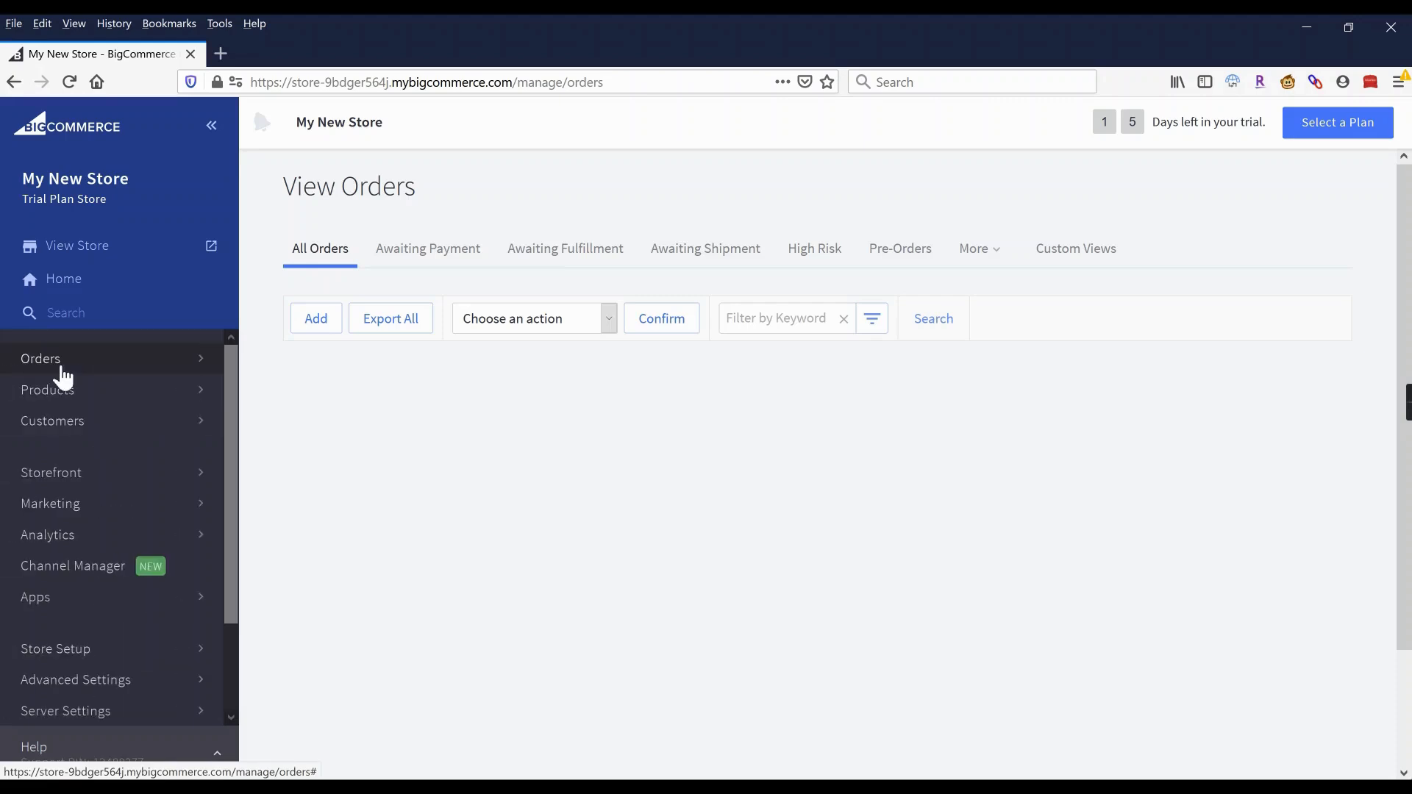
{"action": "left_click", "coordinate": [69, 292]}
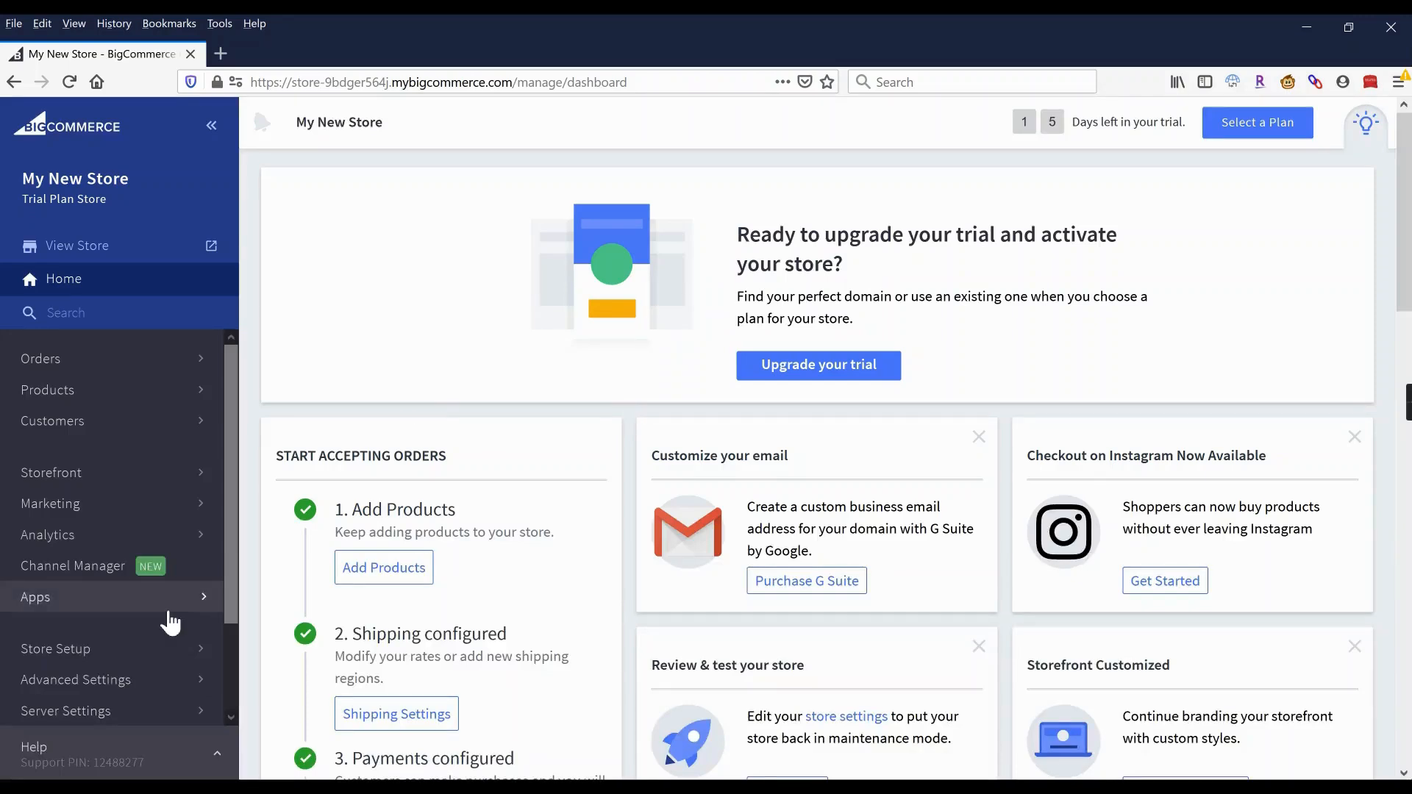
{"action": "scroll", "coordinate": [95, 660], "scroll_direction": "down", "scroll_amount": 3}
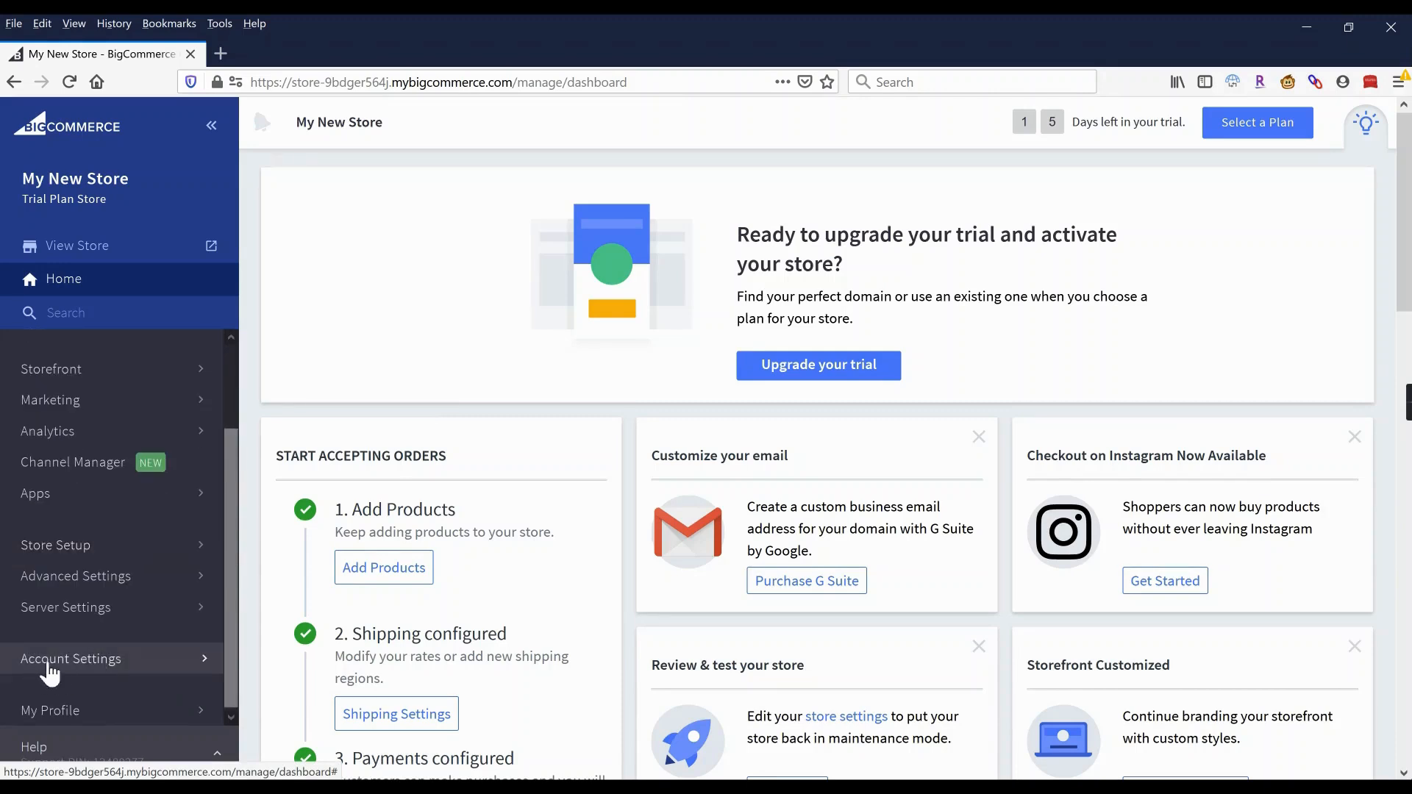
Open Server Settings > Domain Name and follow the alert's Update Contact link.
{"action": "left_click", "coordinate": [74, 609]}
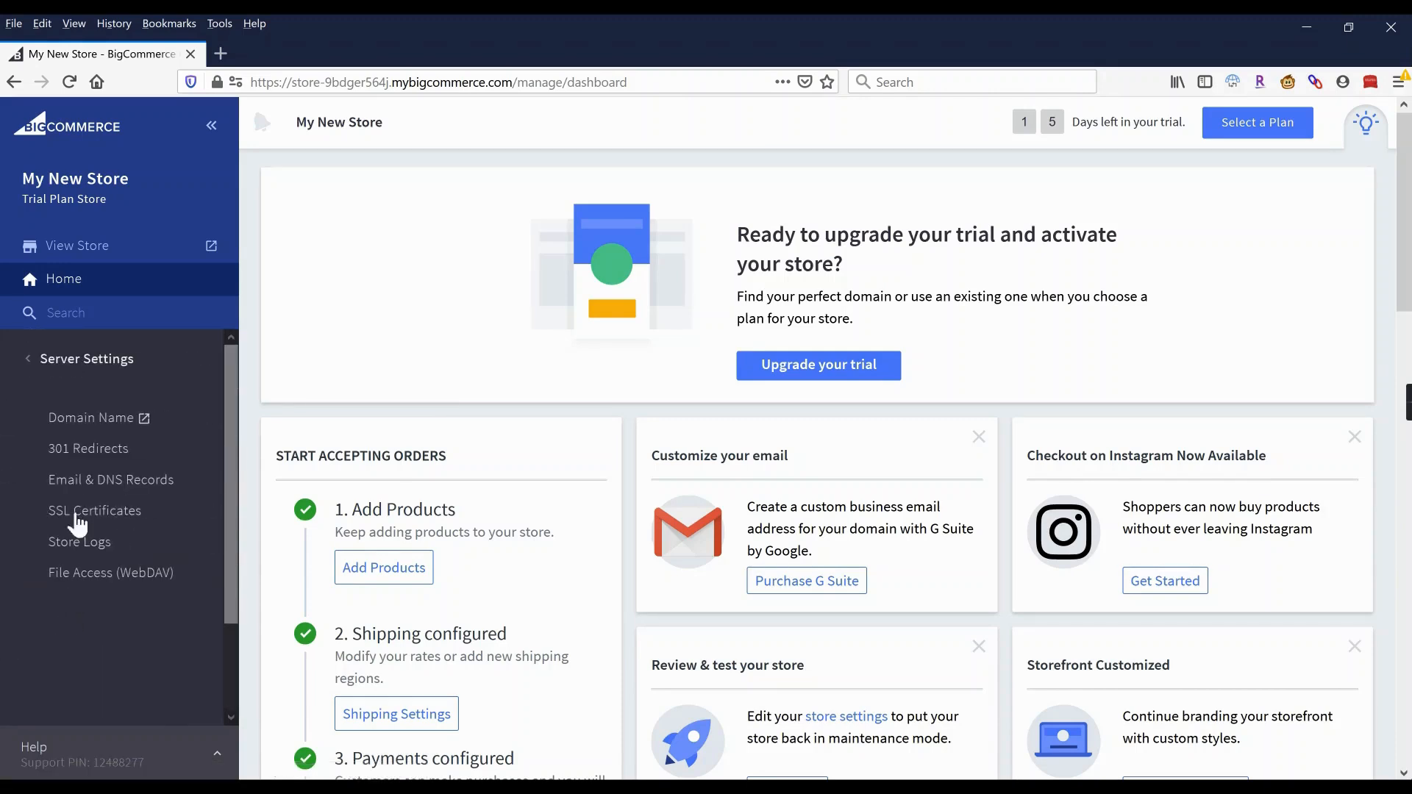
{"action": "left_click", "coordinate": [79, 421]}
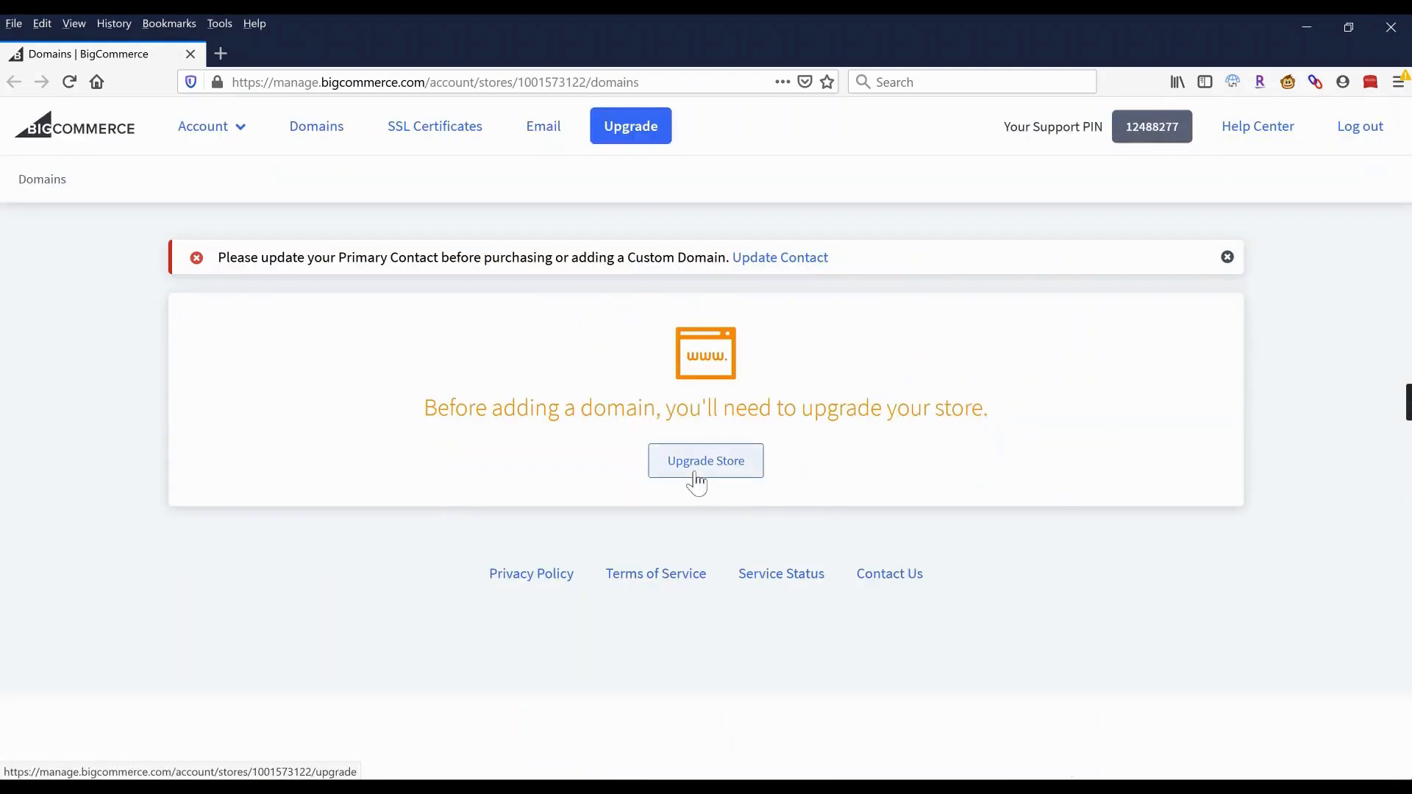
{"action": "left_click", "coordinate": [790, 261]}
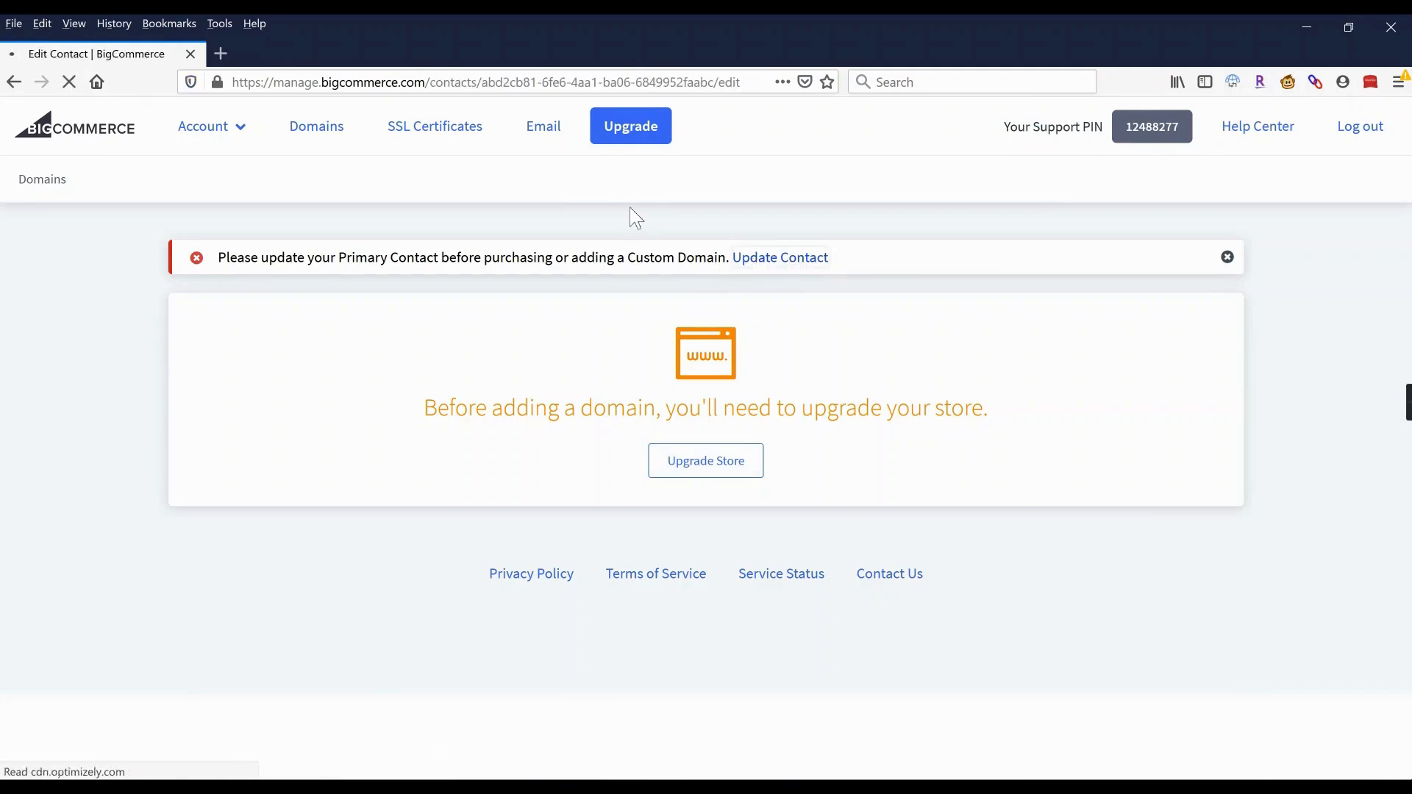
Review the Edit Contact form and cancel it without saving any changes.
{"action": "scroll", "coordinate": [616, 331], "scroll_direction": "down", "scroll_amount": 2}
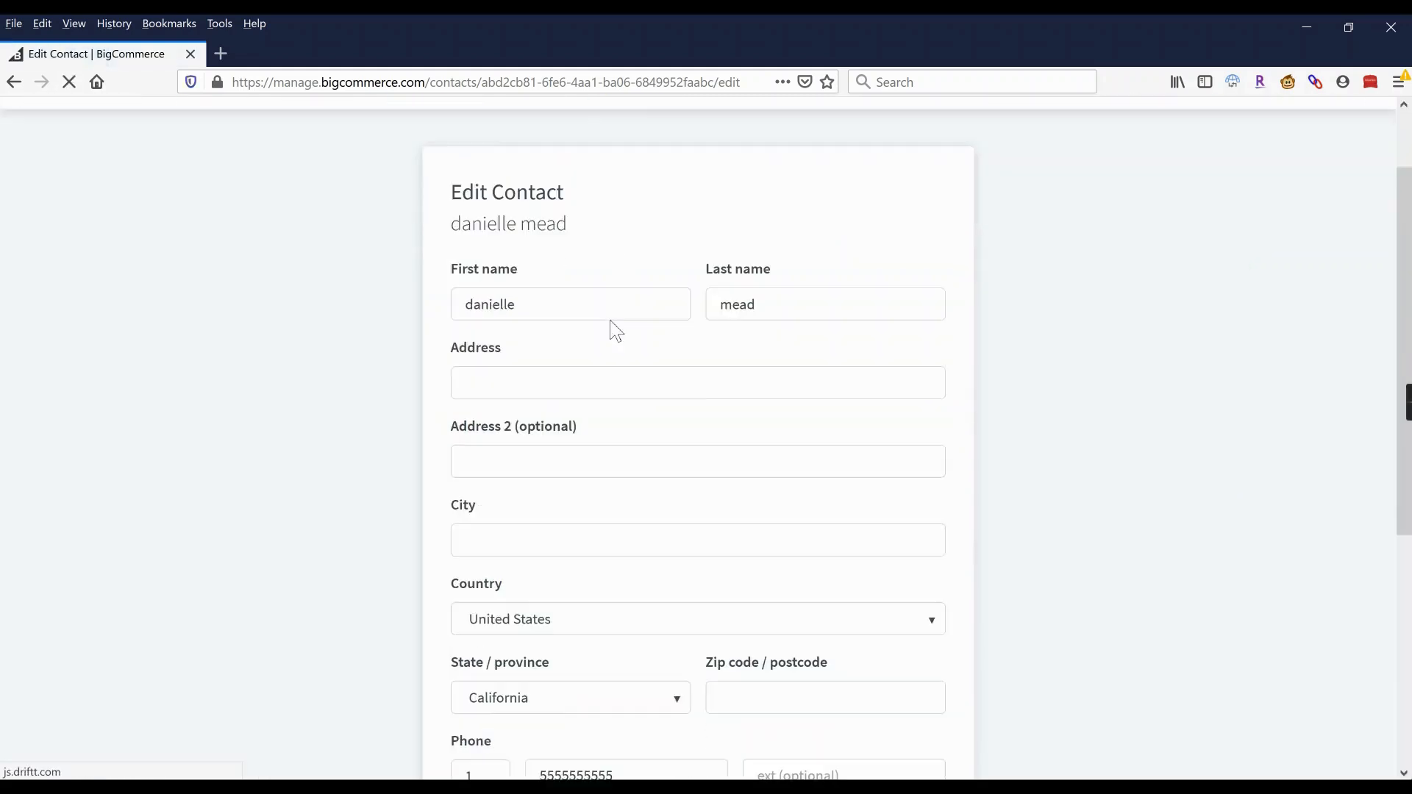
{"action": "scroll", "coordinate": [617, 331], "scroll_direction": "down", "scroll_amount": 5}
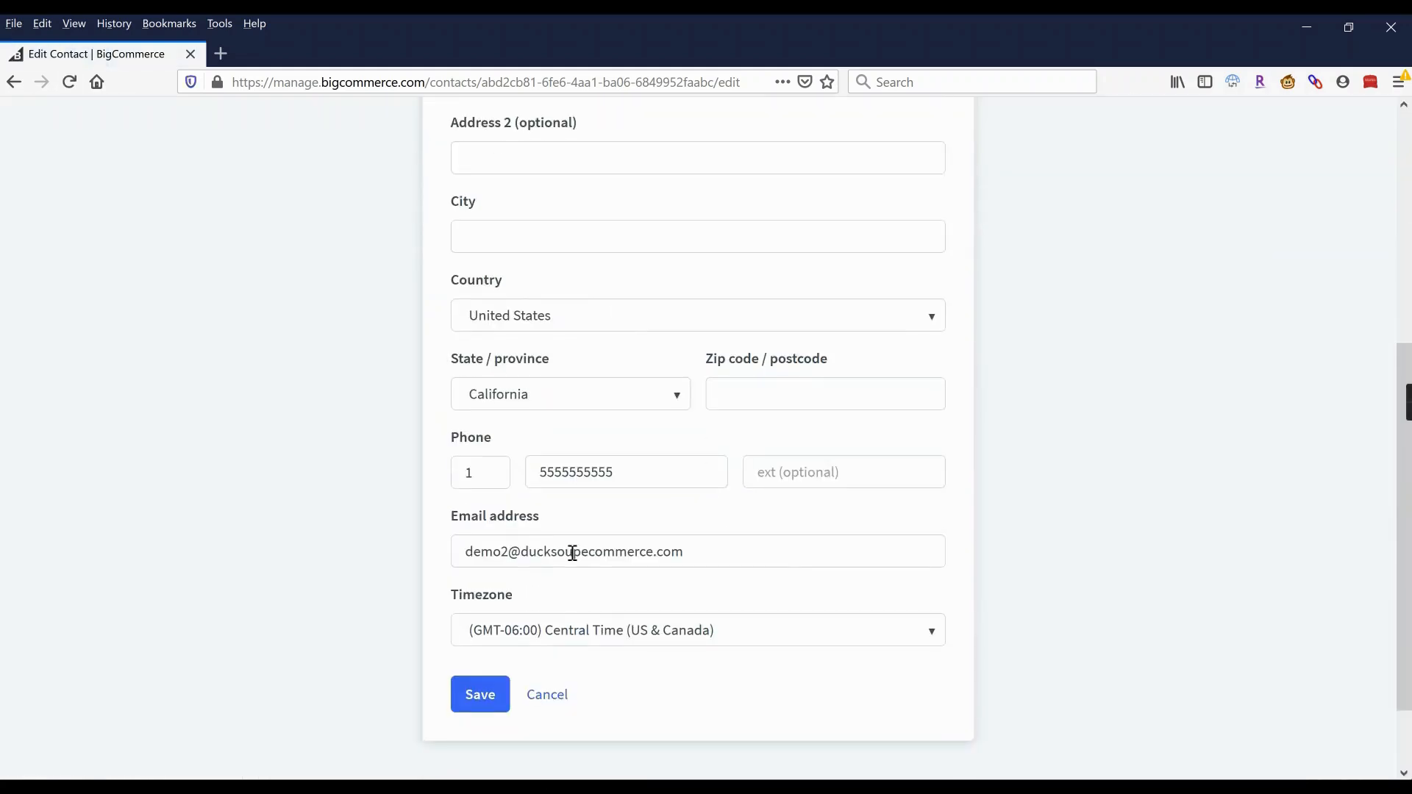
{"action": "scroll", "coordinate": [571, 557], "scroll_direction": "up", "scroll_amount": 3}
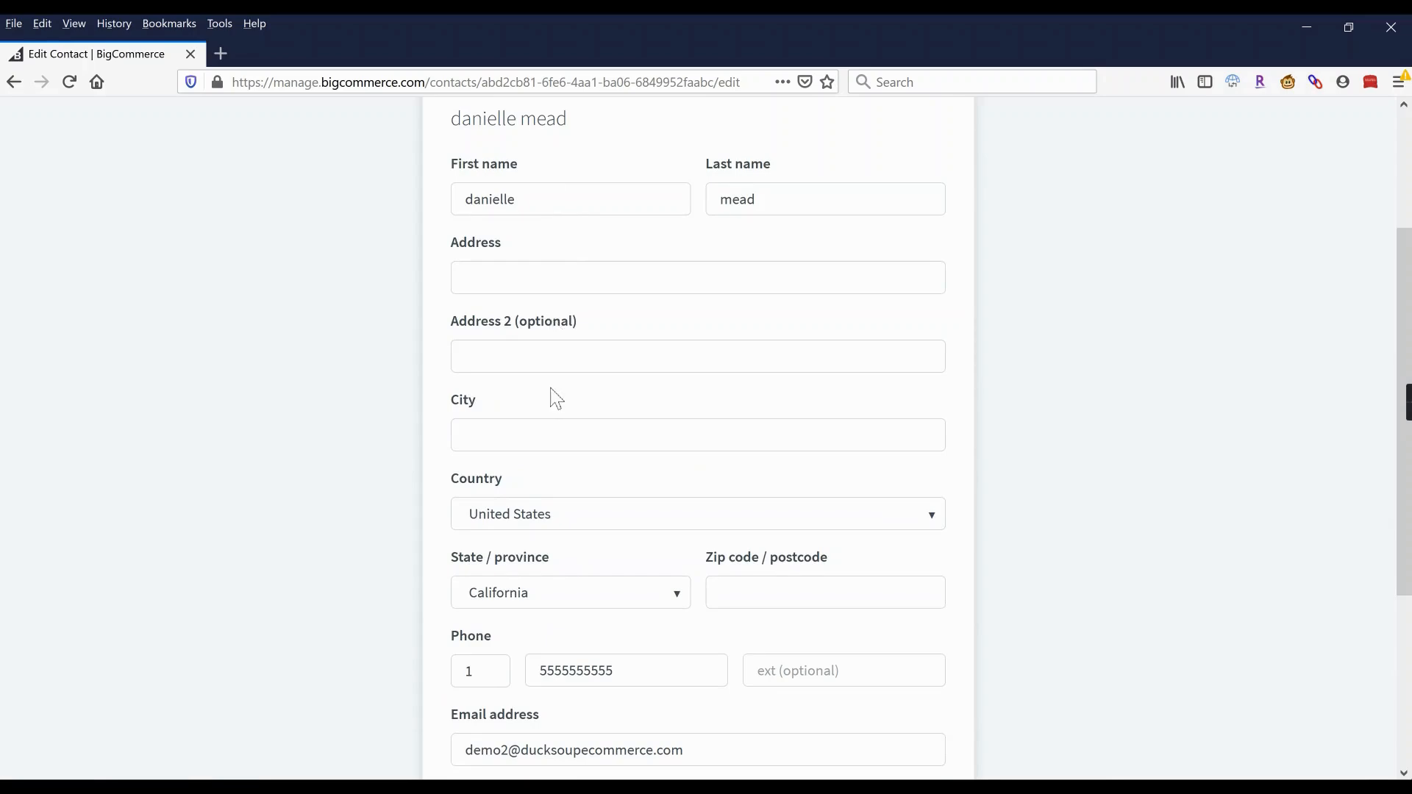
{"action": "scroll", "coordinate": [556, 398], "scroll_direction": "down", "scroll_amount": 3}
{"action": "left_click", "coordinate": [547, 699]}
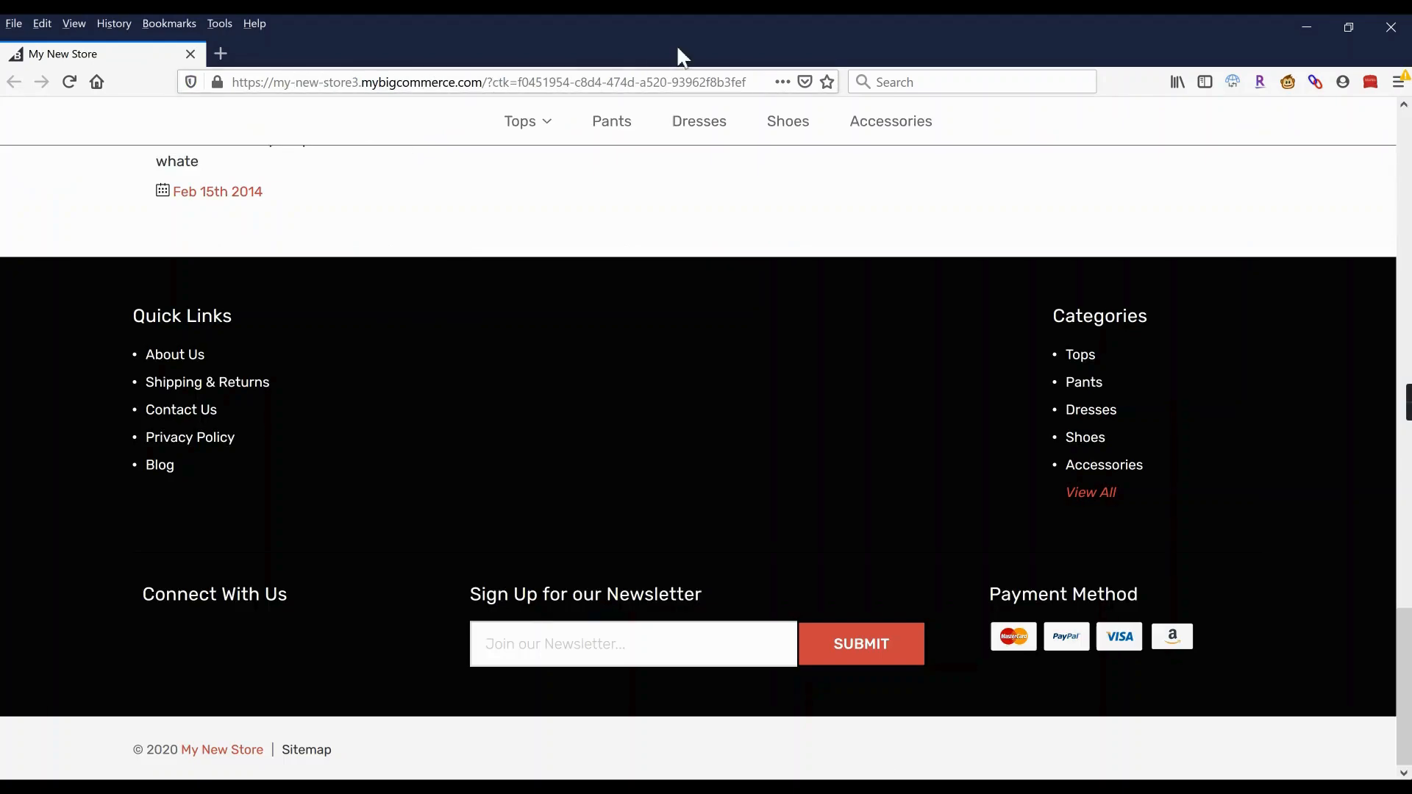
Scroll to the top of the storefront page and return to the BigCommerce admin dashboard.
{"action": "scroll", "coordinate": [706, 253], "scroll_direction": "up", "scroll_amount": 10}
{"action": "scroll", "coordinate": [711, 254], "scroll_direction": "up", "scroll_amount": 10}
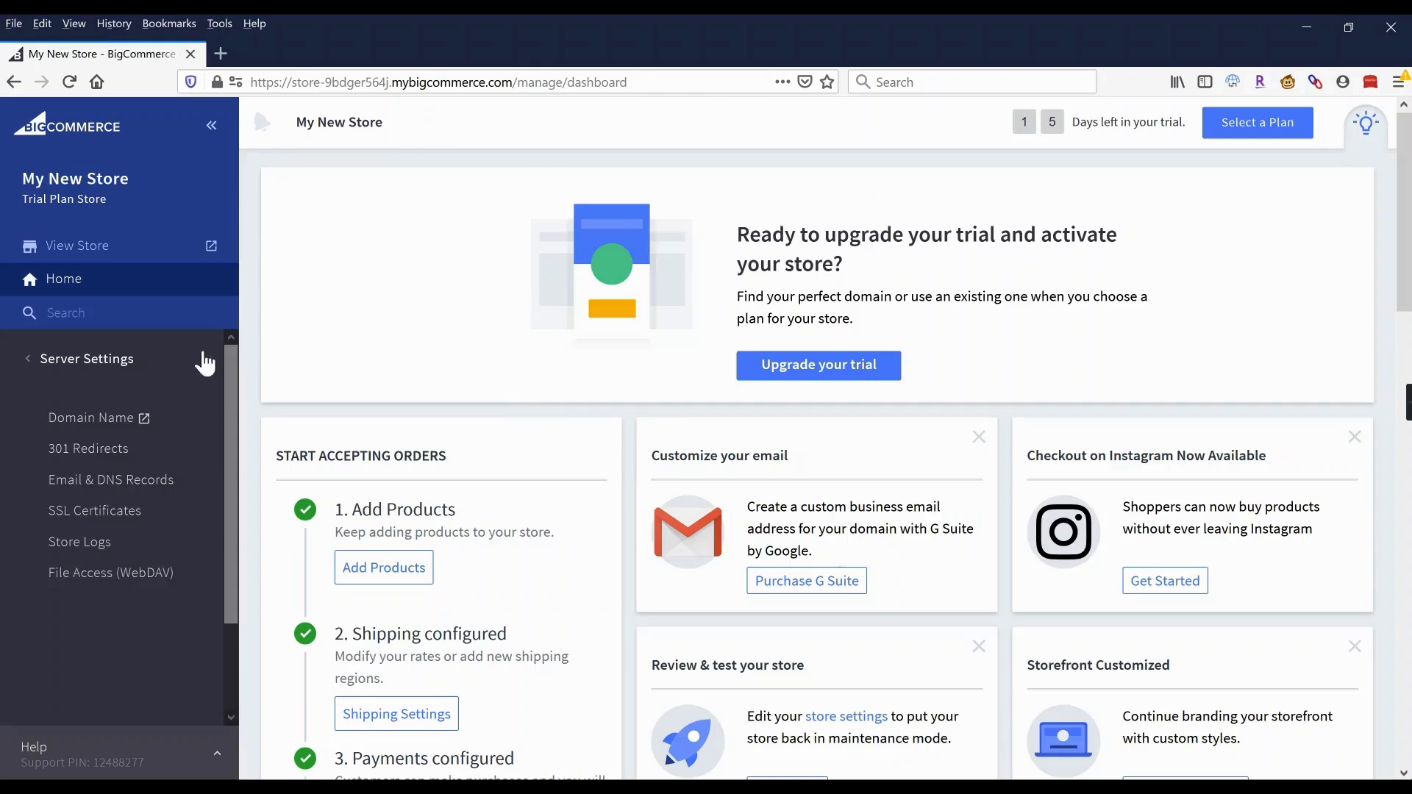
Go to Marketing > Promotions, show the Coupon promotions list, and begin a new coupon promotion.
{"action": "left_click", "coordinate": [93, 367]}
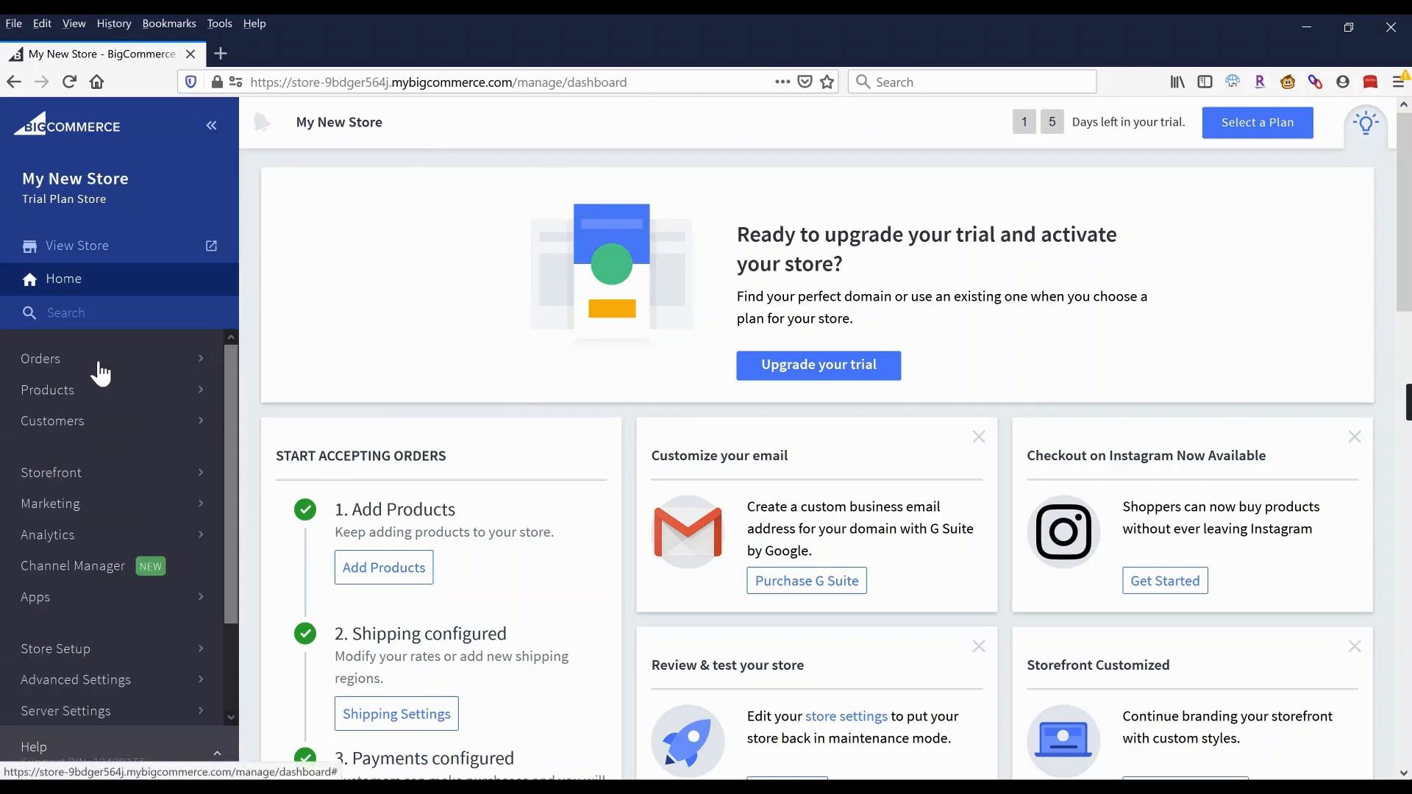
{"action": "left_click", "coordinate": [50, 511]}
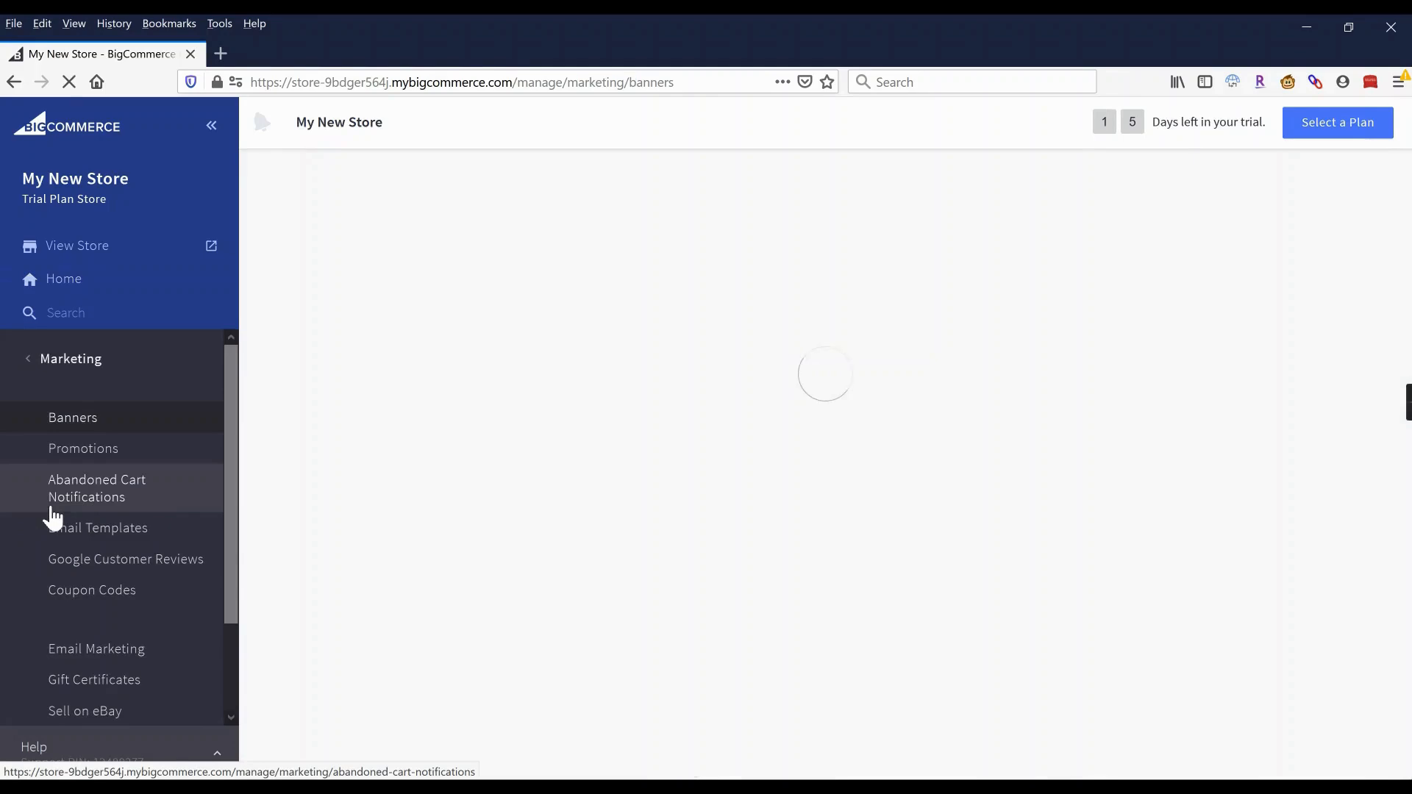
{"action": "left_click", "coordinate": [81, 454]}
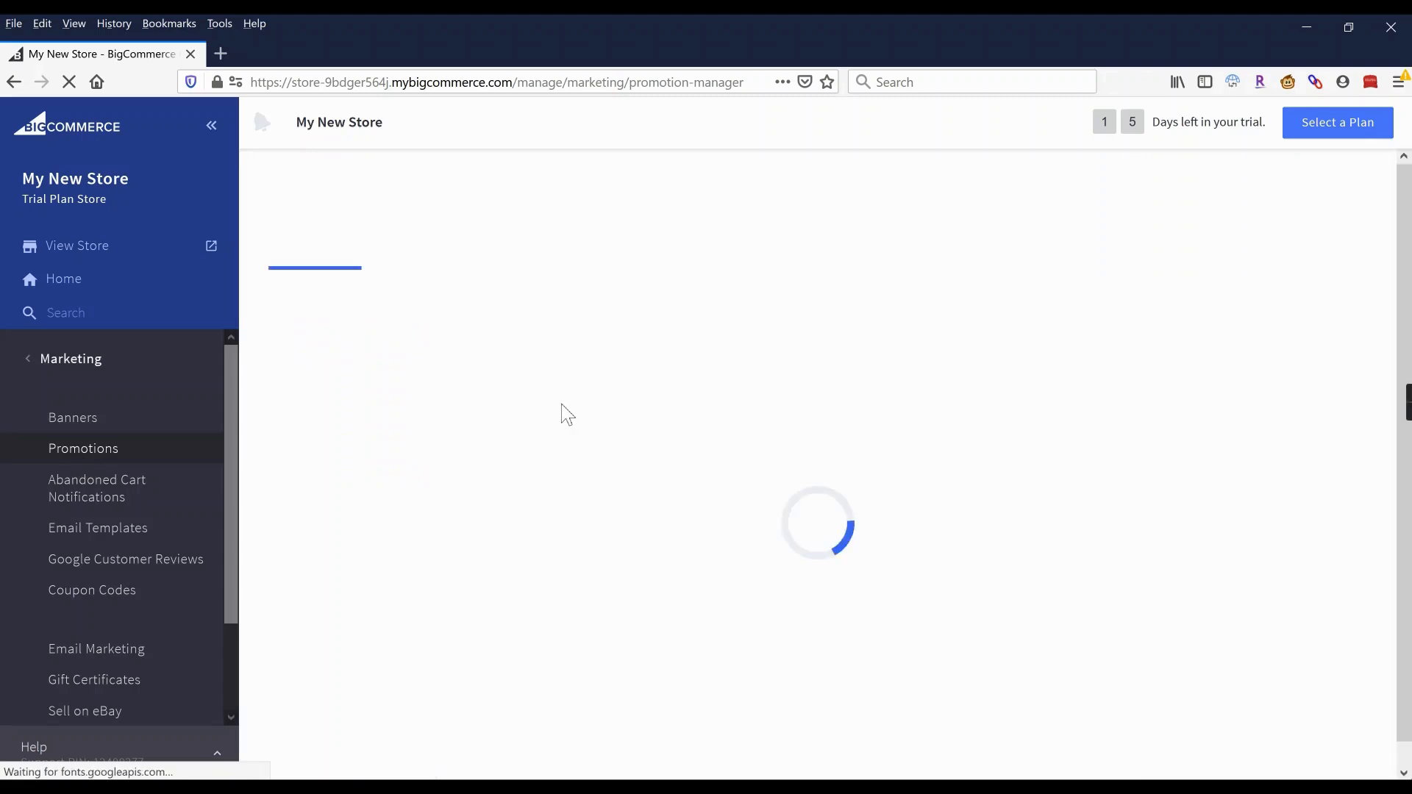
{"action": "left_click", "coordinate": [397, 253]}
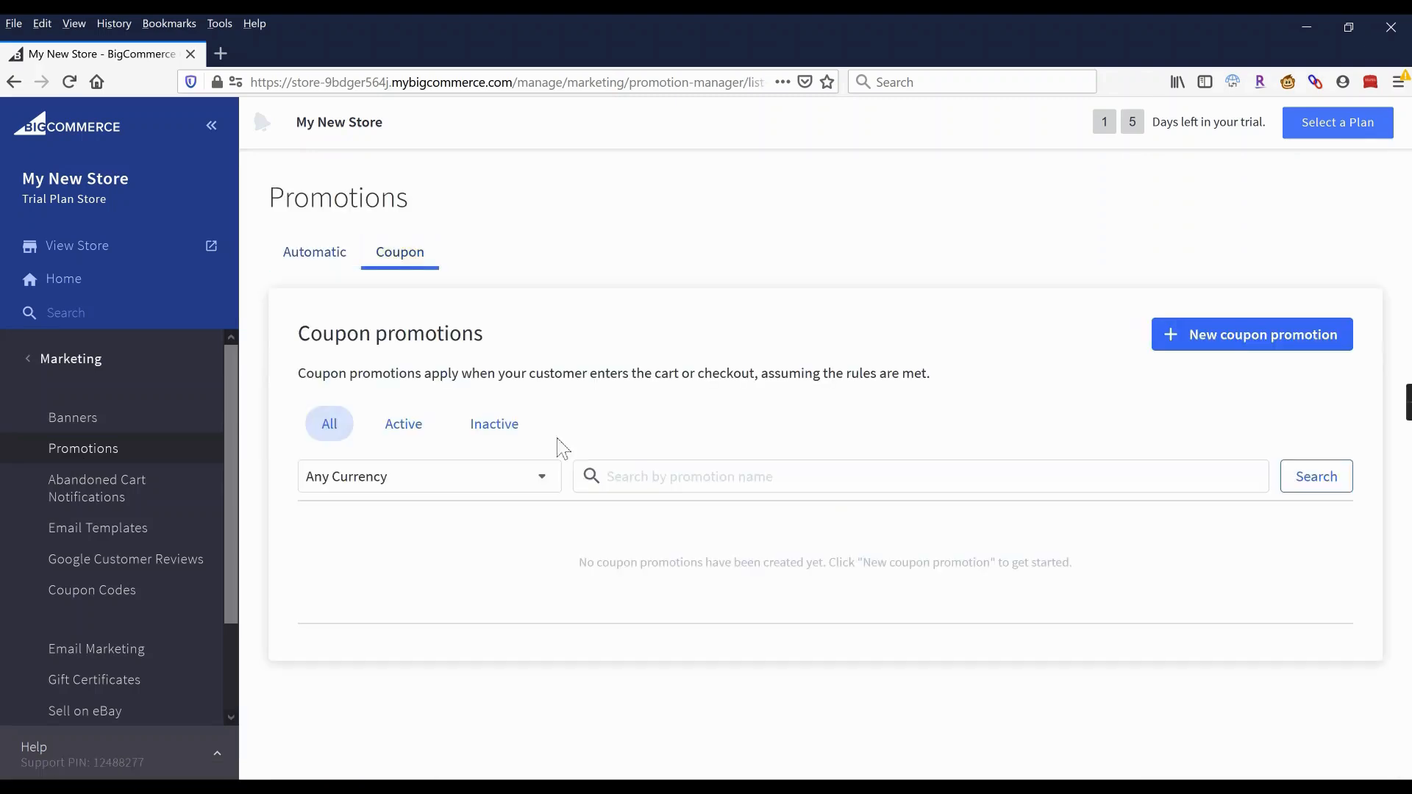
{"action": "left_click", "coordinate": [1308, 345]}
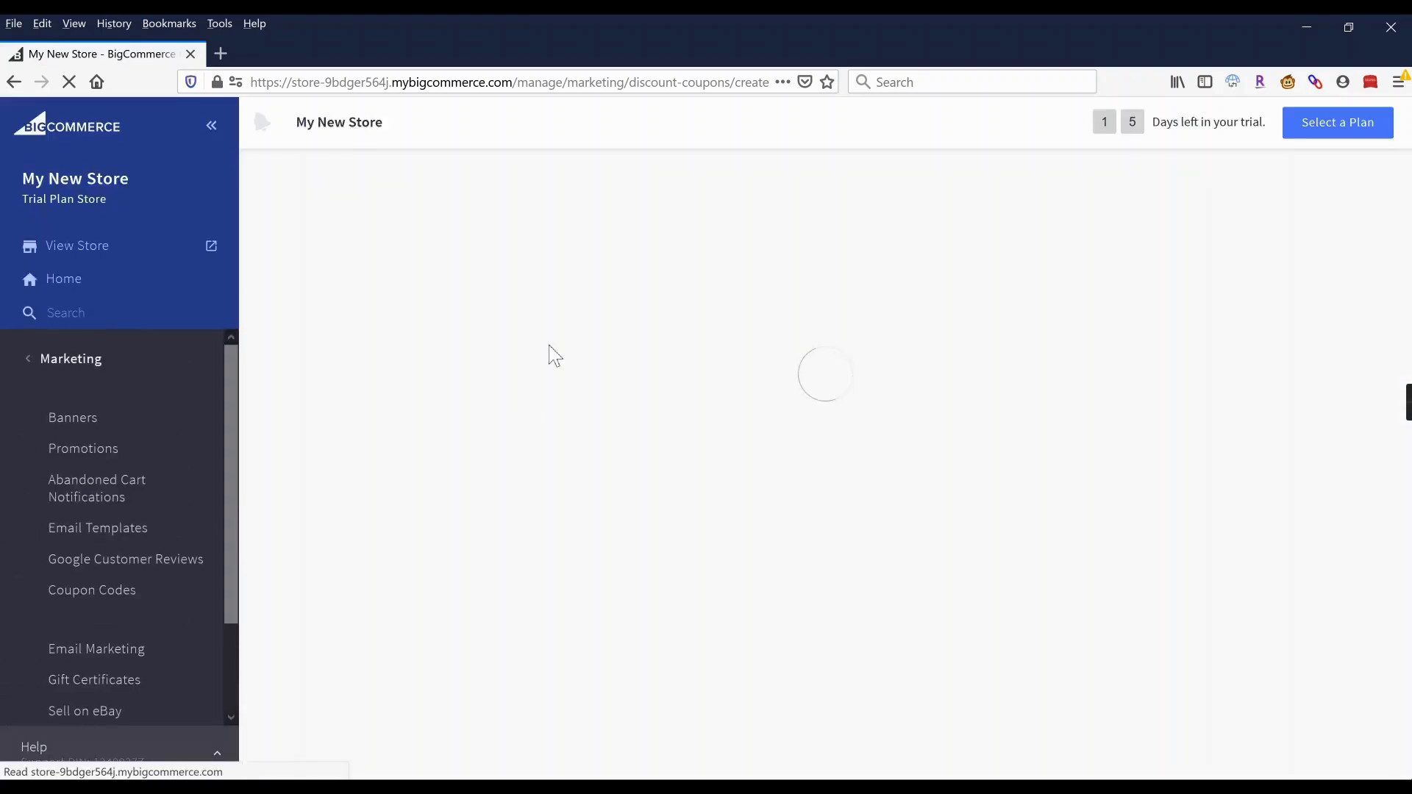
Name the promotion 'Friends & Family' and set its coupon code to FRIENDS10.
{"action": "left_click", "coordinate": [560, 296]}
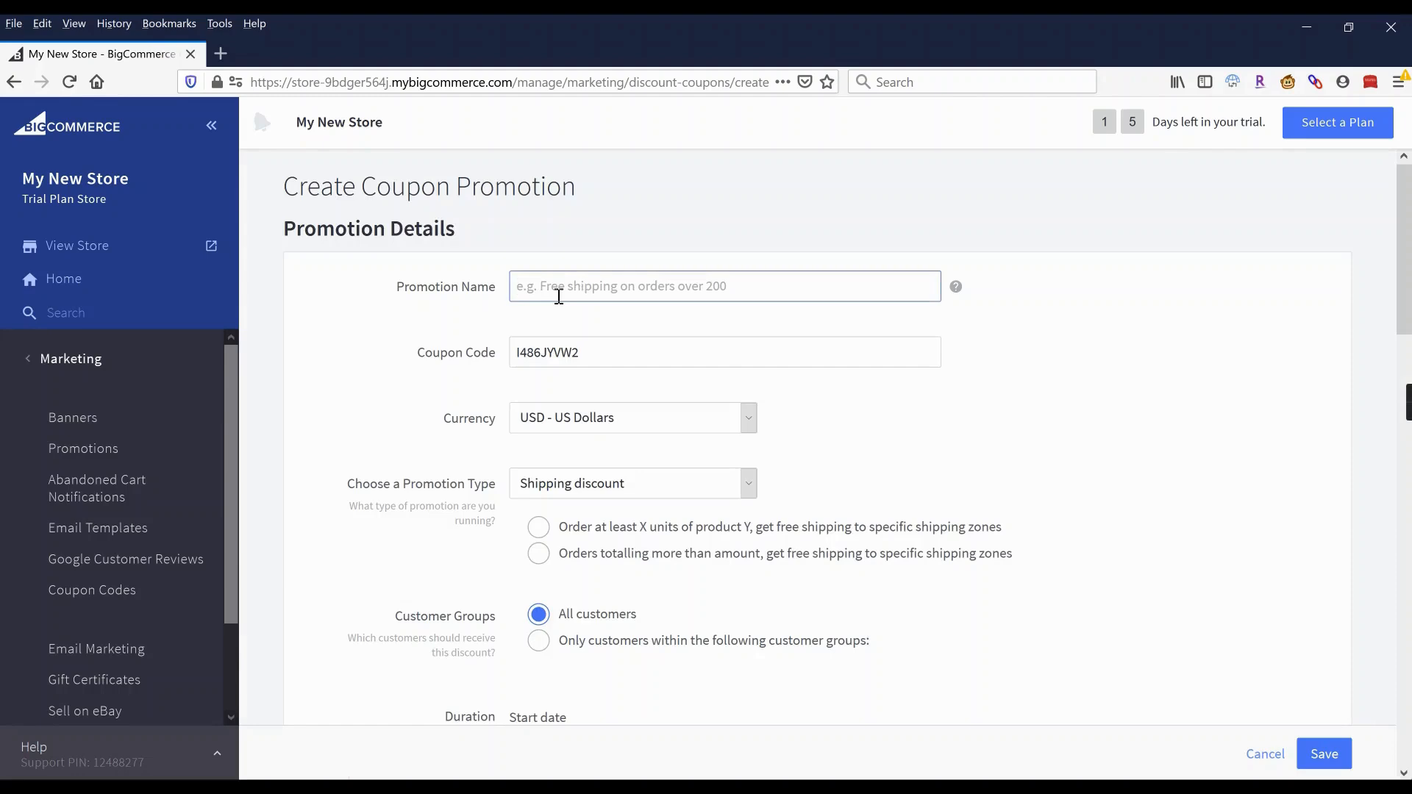
{"action": "type", "text": "Friends"}
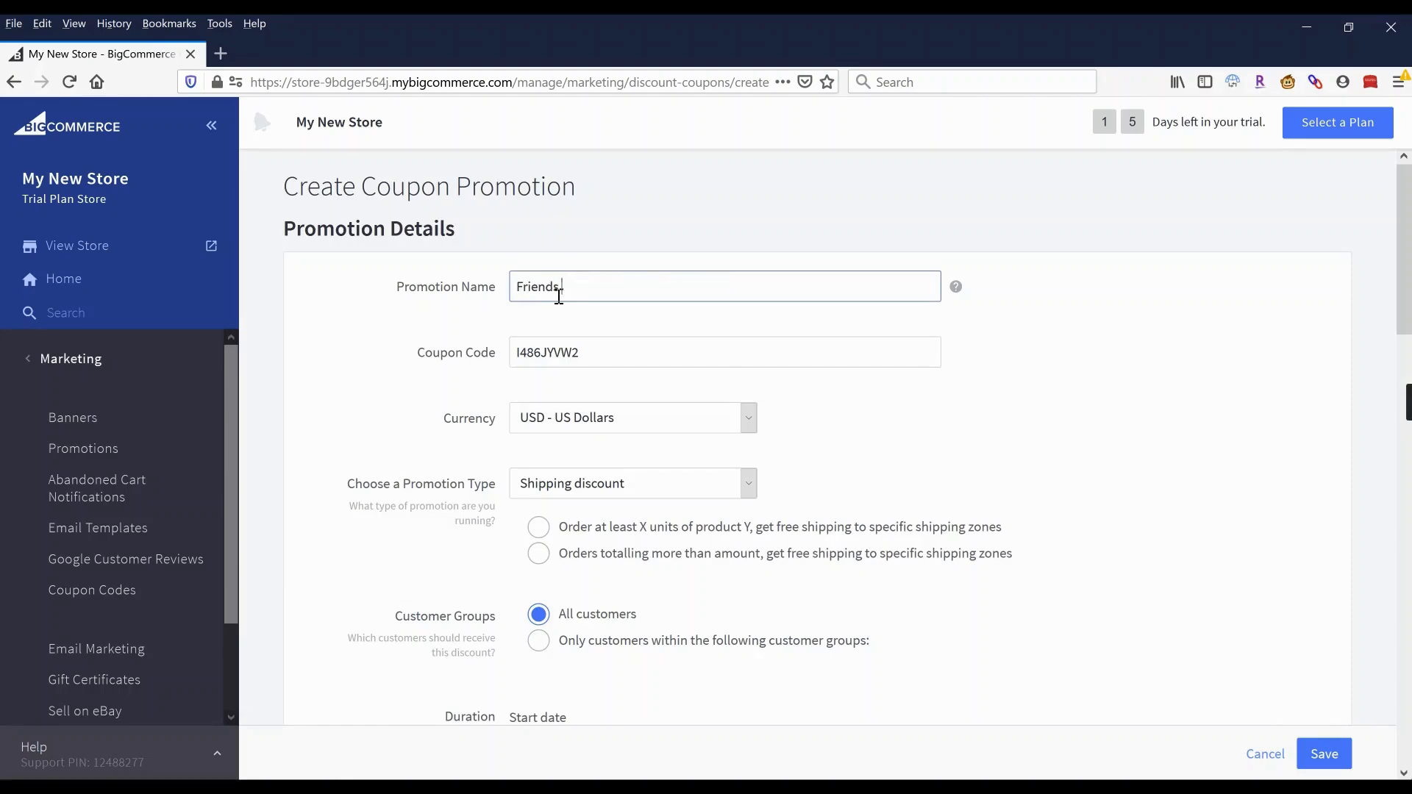
{"action": "type", "text": " & Fami"}
{"action": "key", "text": "BackSpace"}
{"action": "key", "text": "BackSpace"}
{"action": "key", "text": "BackSpace"}
{"action": "type", "text": "amily"}
{"action": "key", "text": "Tab"}
{"action": "type", "text": "FRI"}
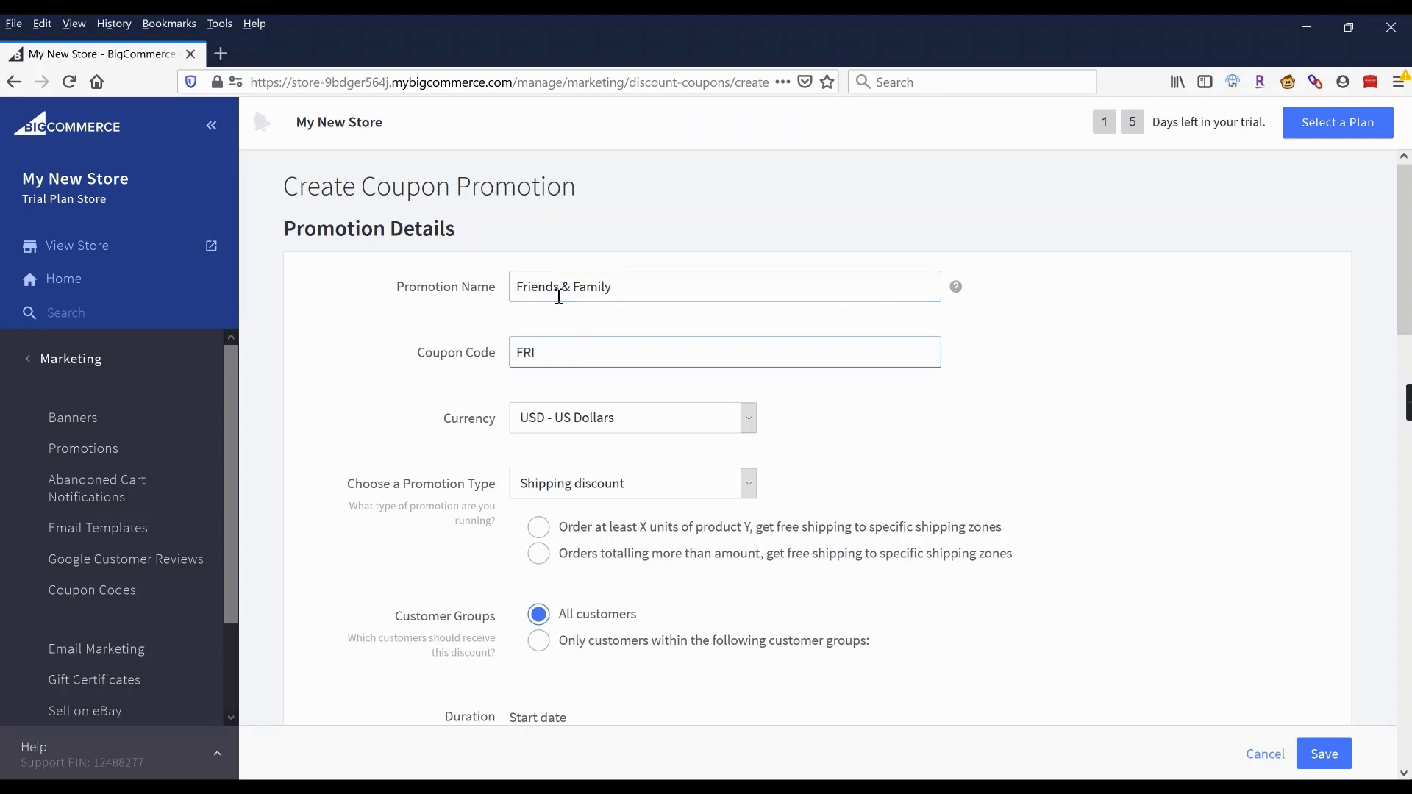
{"action": "type", "text": "ENDS10"}
Make it an order discount giving 10% off the order subtotal.
{"action": "scroll", "coordinate": [558, 296], "scroll_direction": "down", "scroll_amount": 2}
{"action": "left_click", "coordinate": [556, 384]}
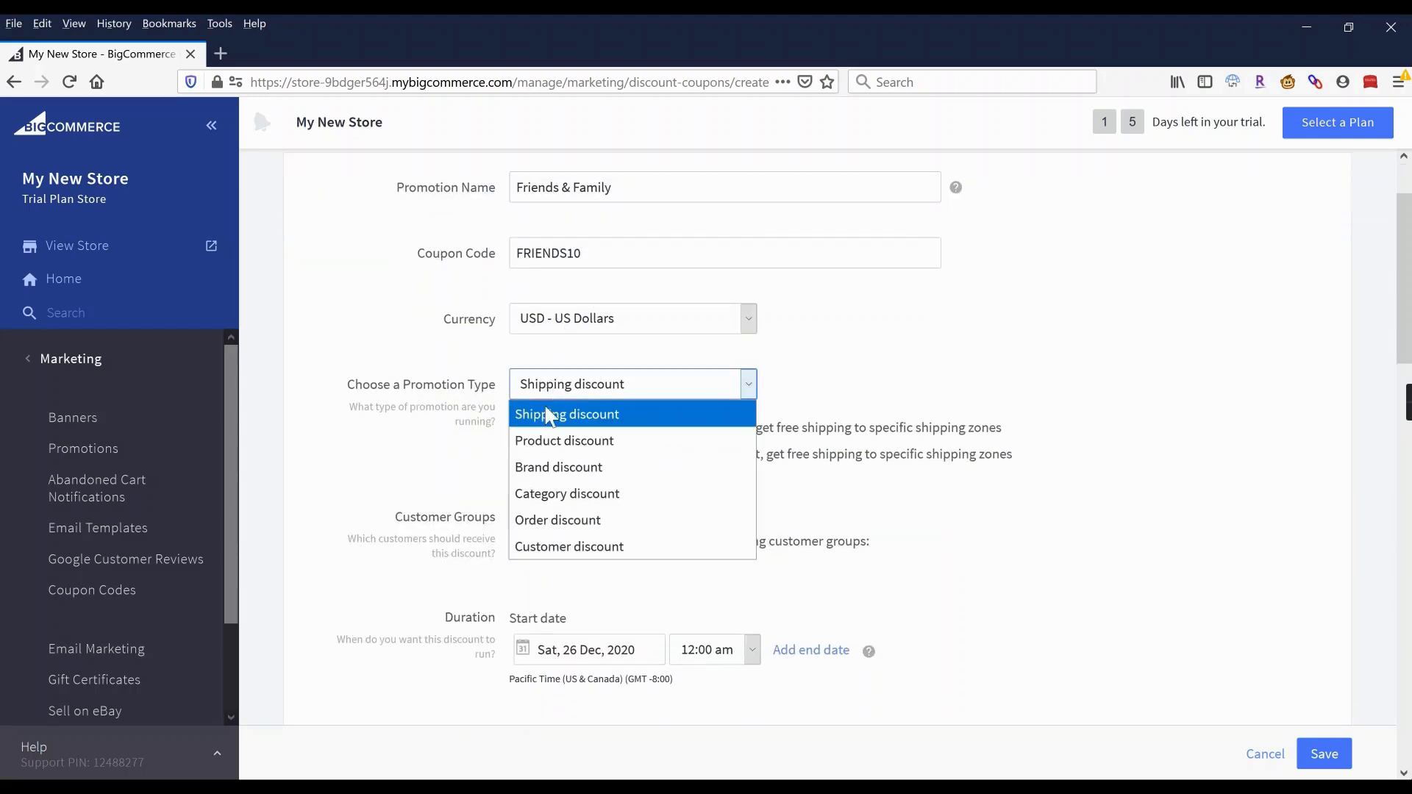
{"action": "left_click", "coordinate": [559, 520]}
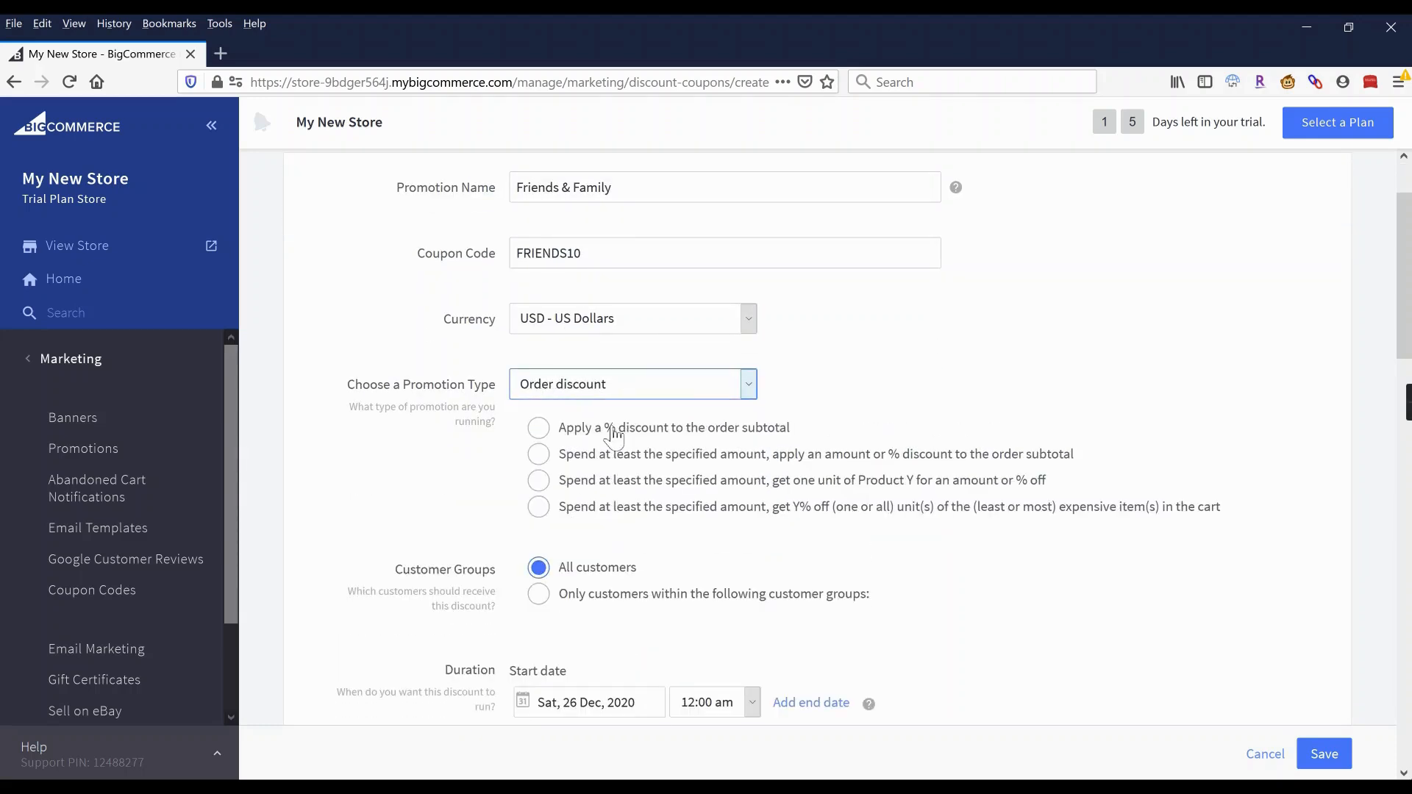
{"action": "left_click", "coordinate": [614, 434]}
{"action": "left_click", "coordinate": [719, 461]}
{"action": "type", "text": "10"}
{"action": "left_click", "coordinate": [919, 415]}
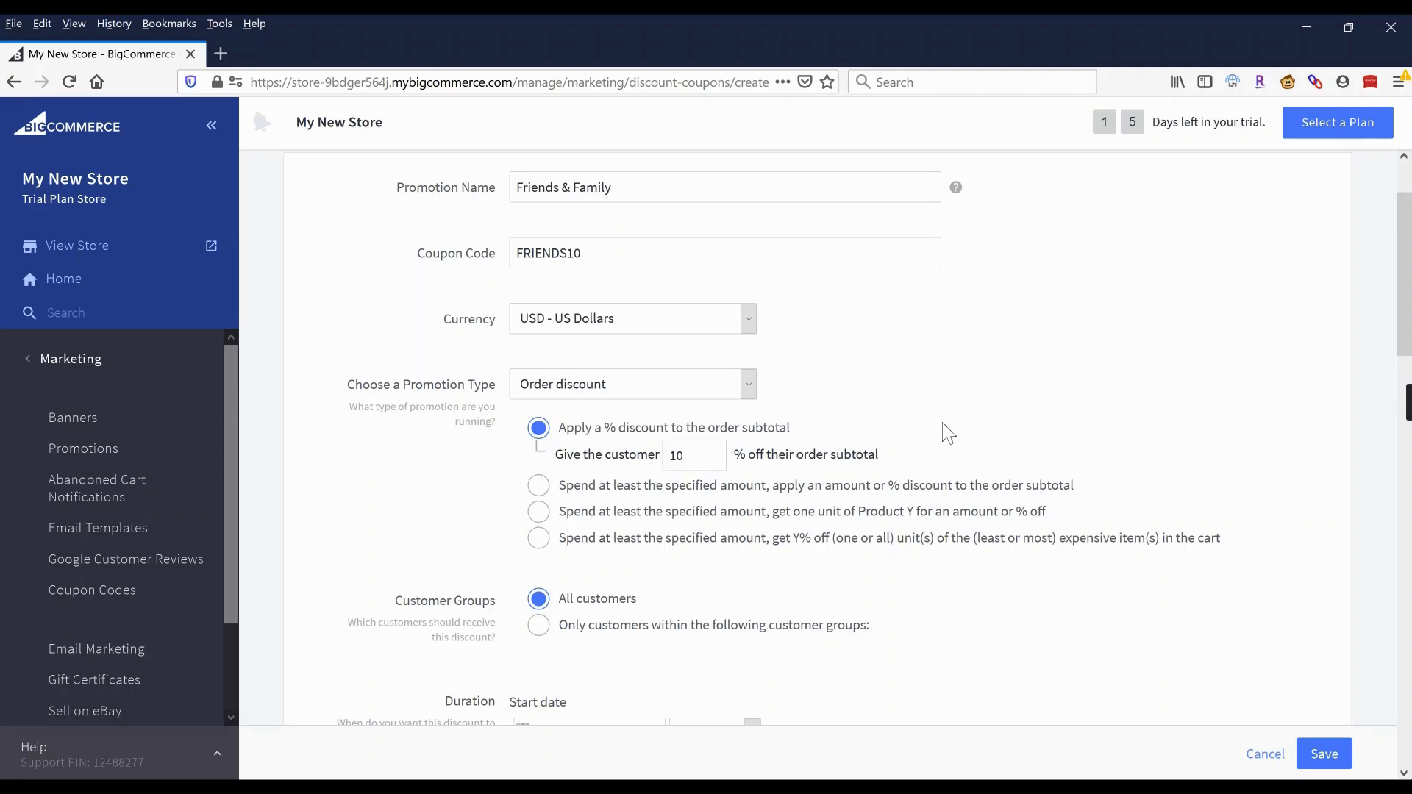
Add an end date of 31 December 2020 and save the coupon promotion.
{"action": "scroll", "coordinate": [949, 432], "scroll_direction": "down", "scroll_amount": 4}
{"action": "scroll", "coordinate": [949, 429], "scroll_direction": "down", "scroll_amount": 2}
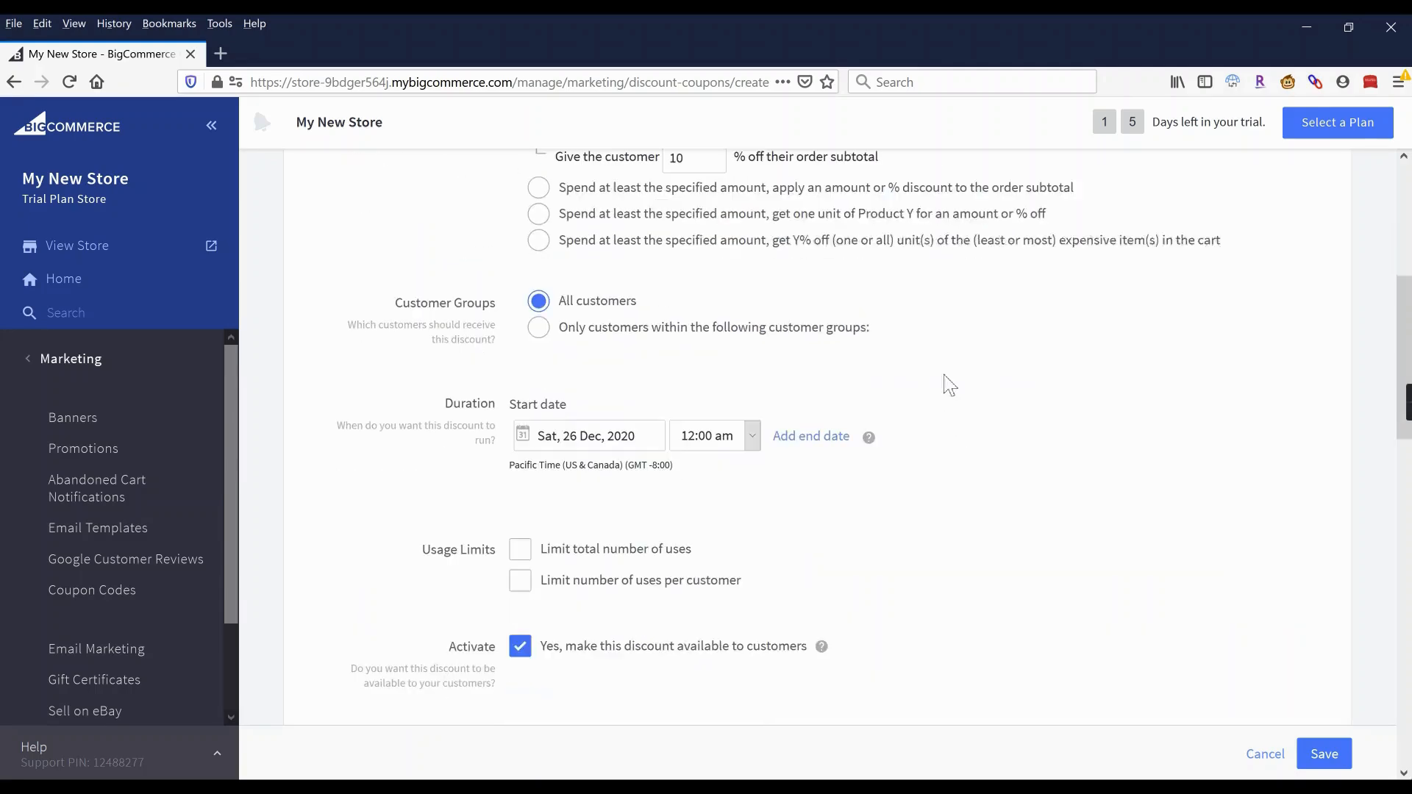
{"action": "scroll", "coordinate": [638, 353], "scroll_direction": "down", "scroll_amount": 2}
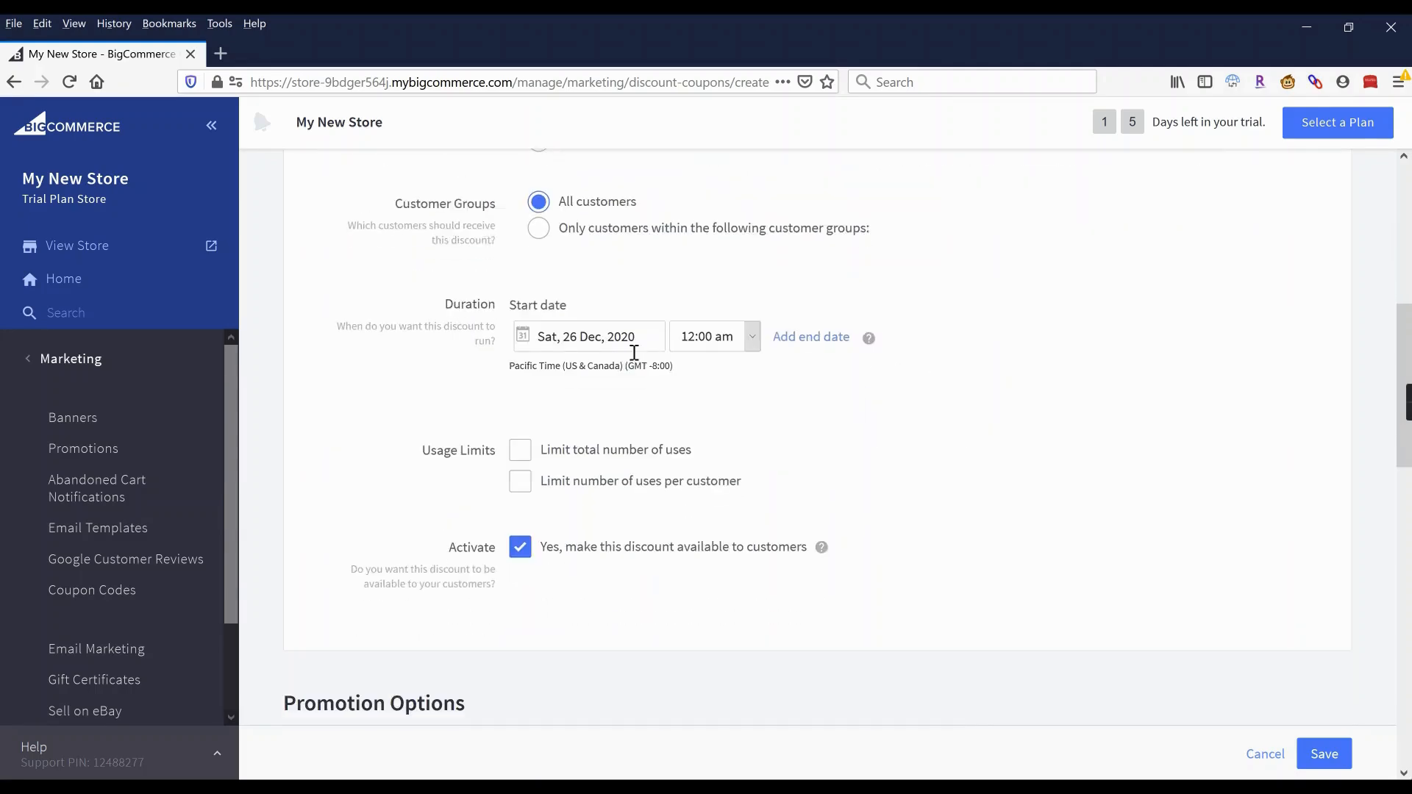
{"action": "left_click", "coordinate": [827, 339]}
{"action": "left_click", "coordinate": [828, 342]}
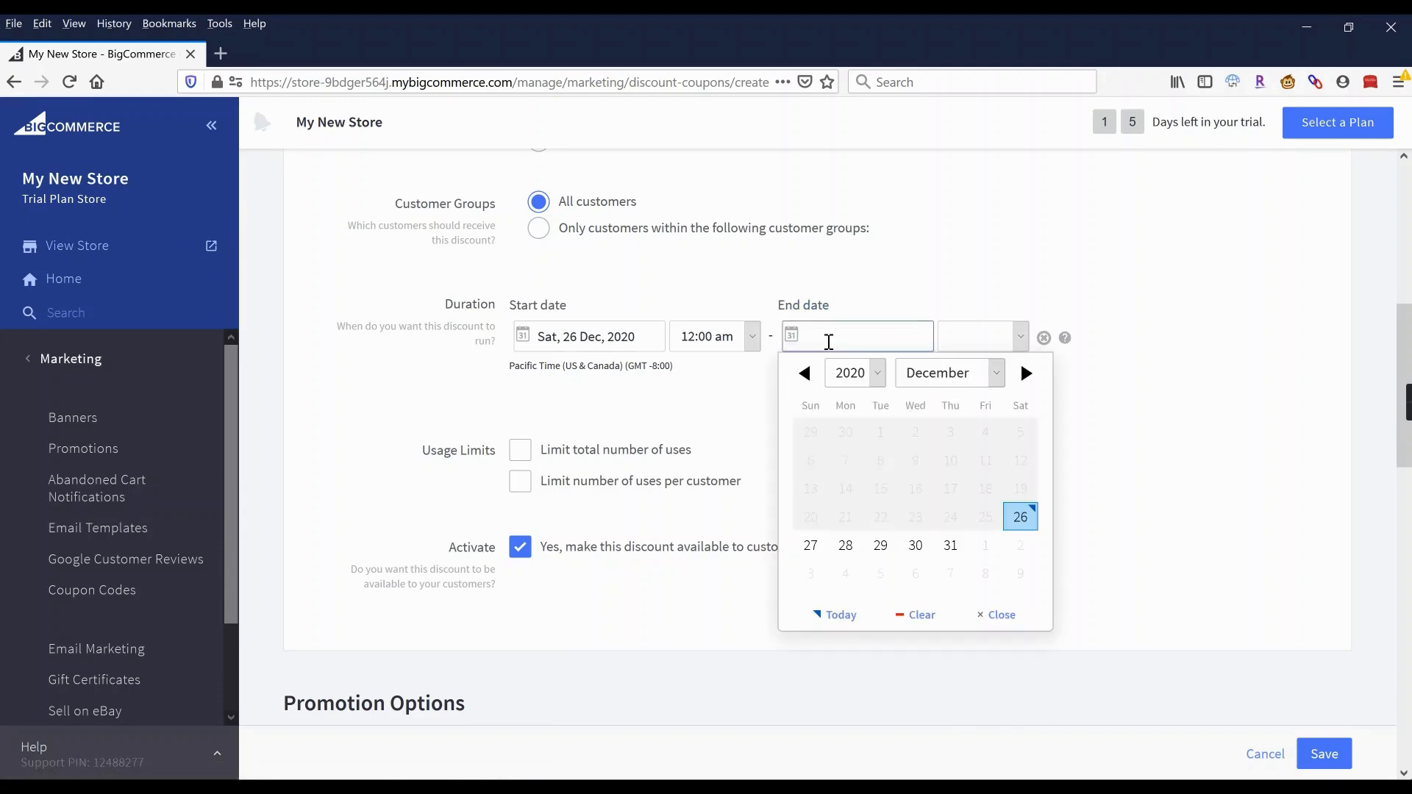
{"action": "left_click", "coordinate": [951, 545]}
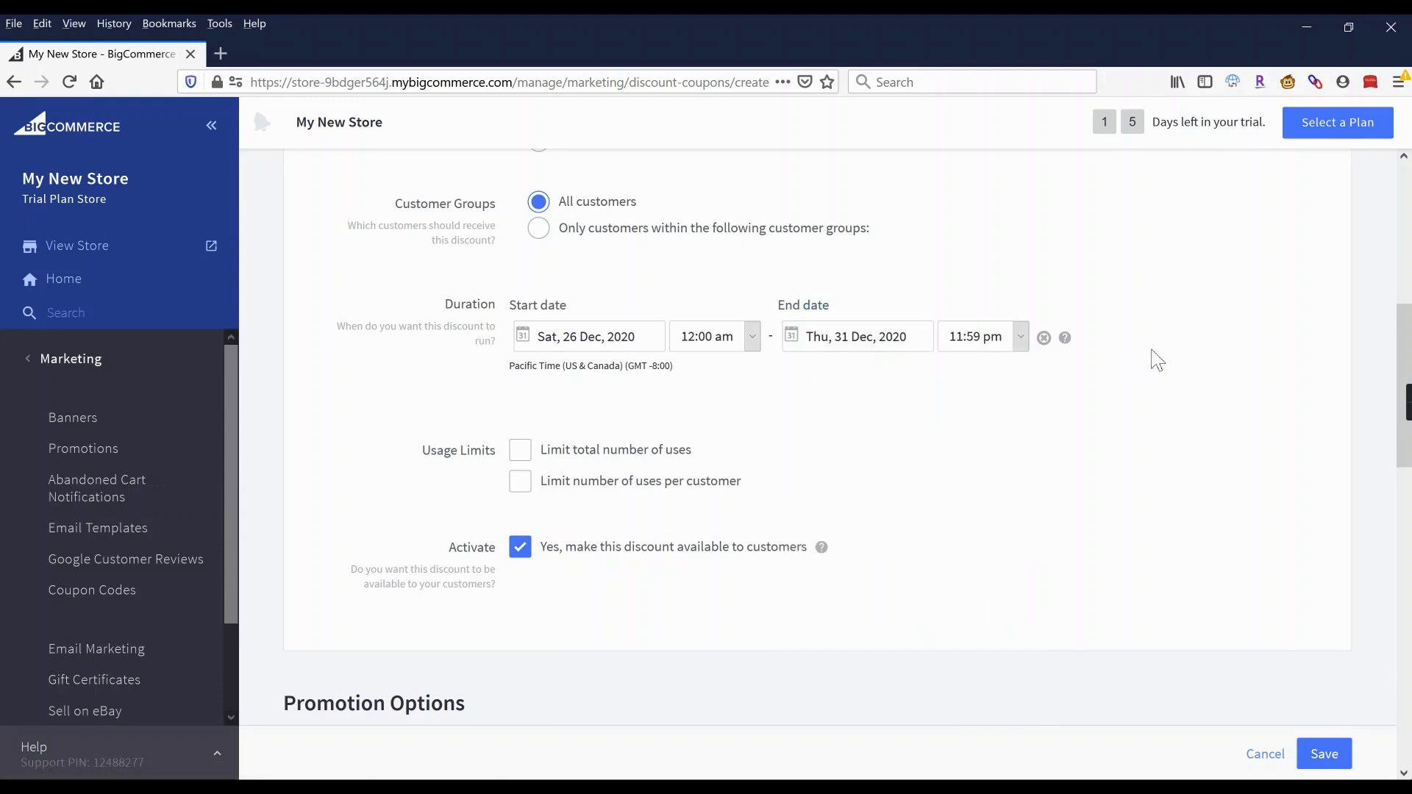
{"action": "scroll", "coordinate": [618, 456], "scroll_direction": "down", "scroll_amount": 4}
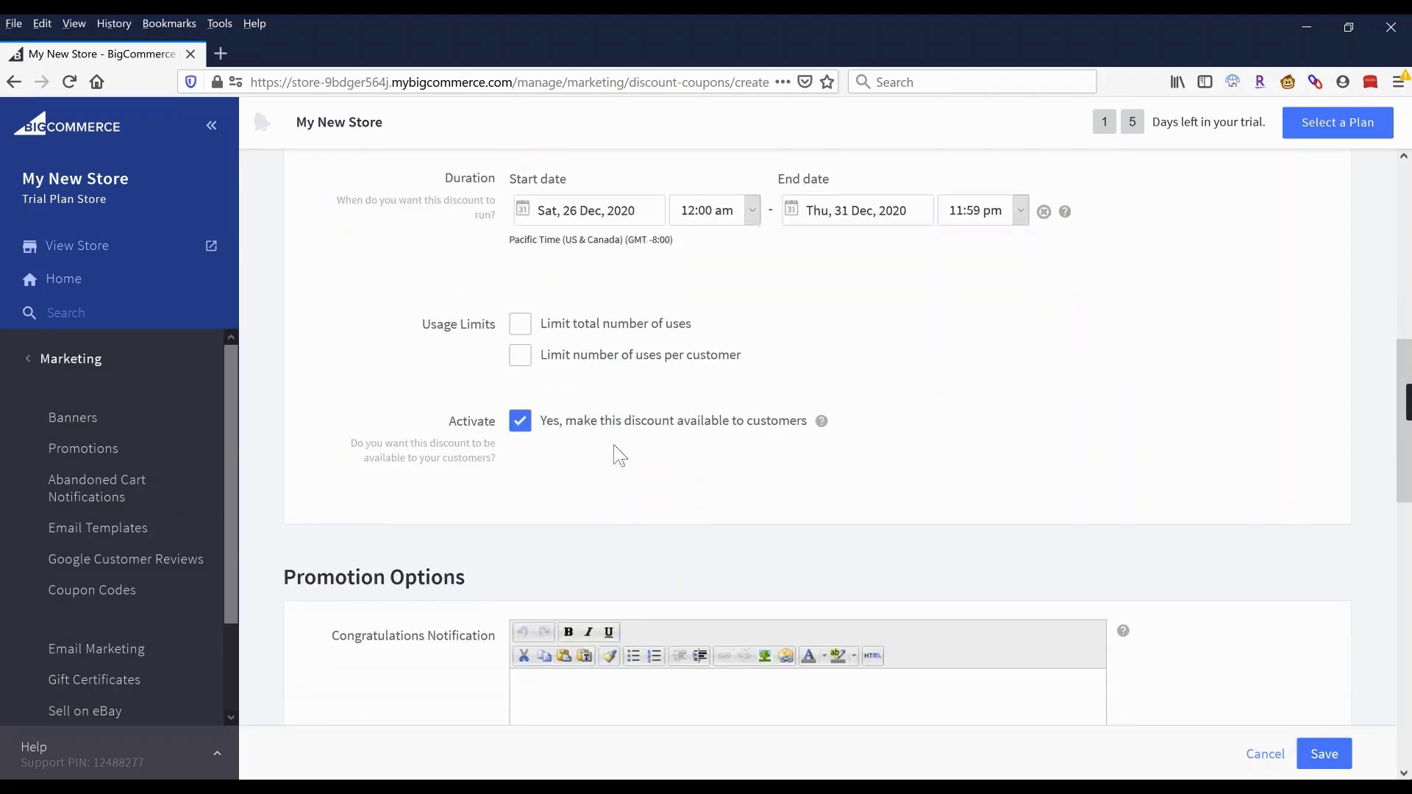
{"action": "left_click", "coordinate": [1323, 753]}
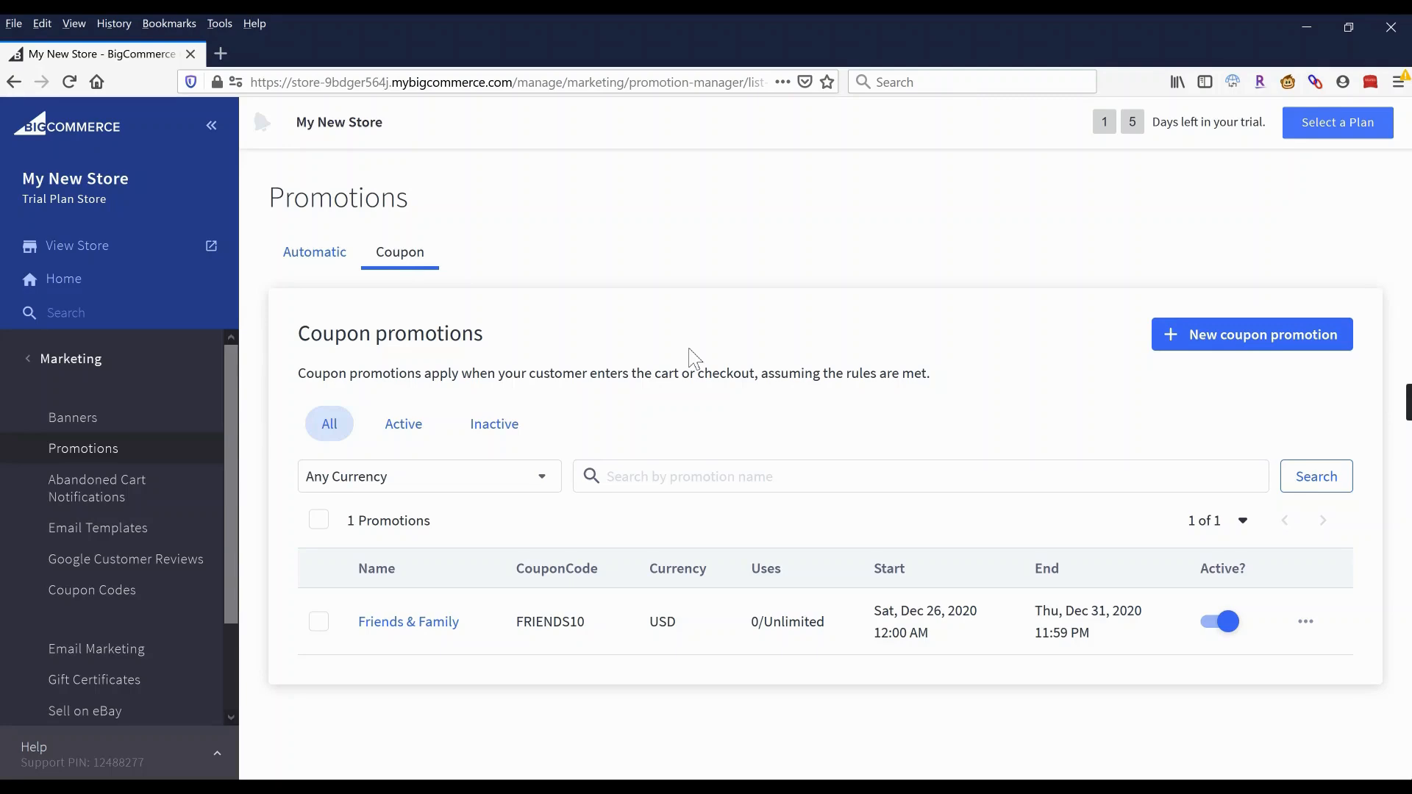
Confirm FRIENDS10 is active in Coupon promotions with 0/Unlimited uses, then return to the main admin menu.
{"action": "left_click", "coordinate": [75, 368]}
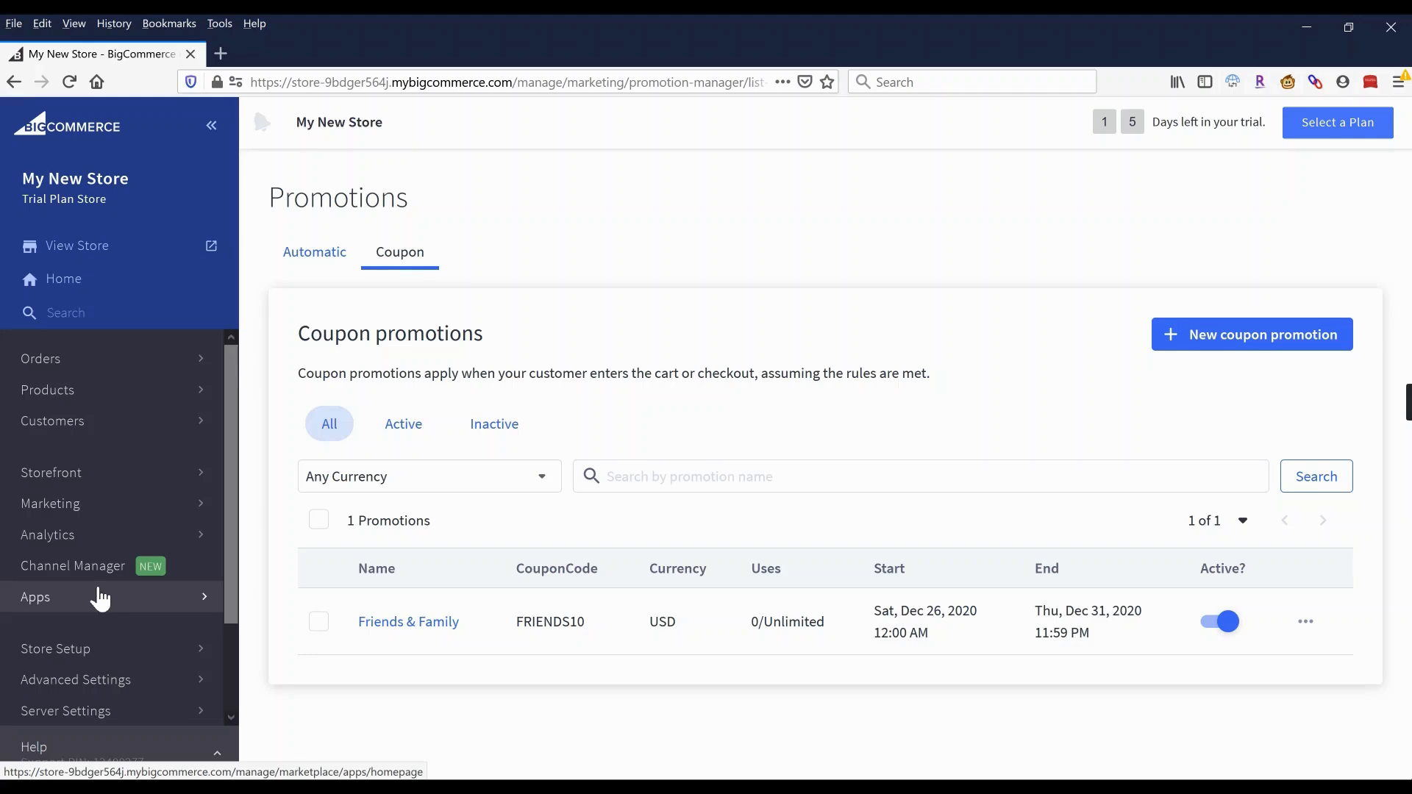
{"action": "scroll", "coordinate": [100, 598], "scroll_direction": "down", "scroll_amount": 3}
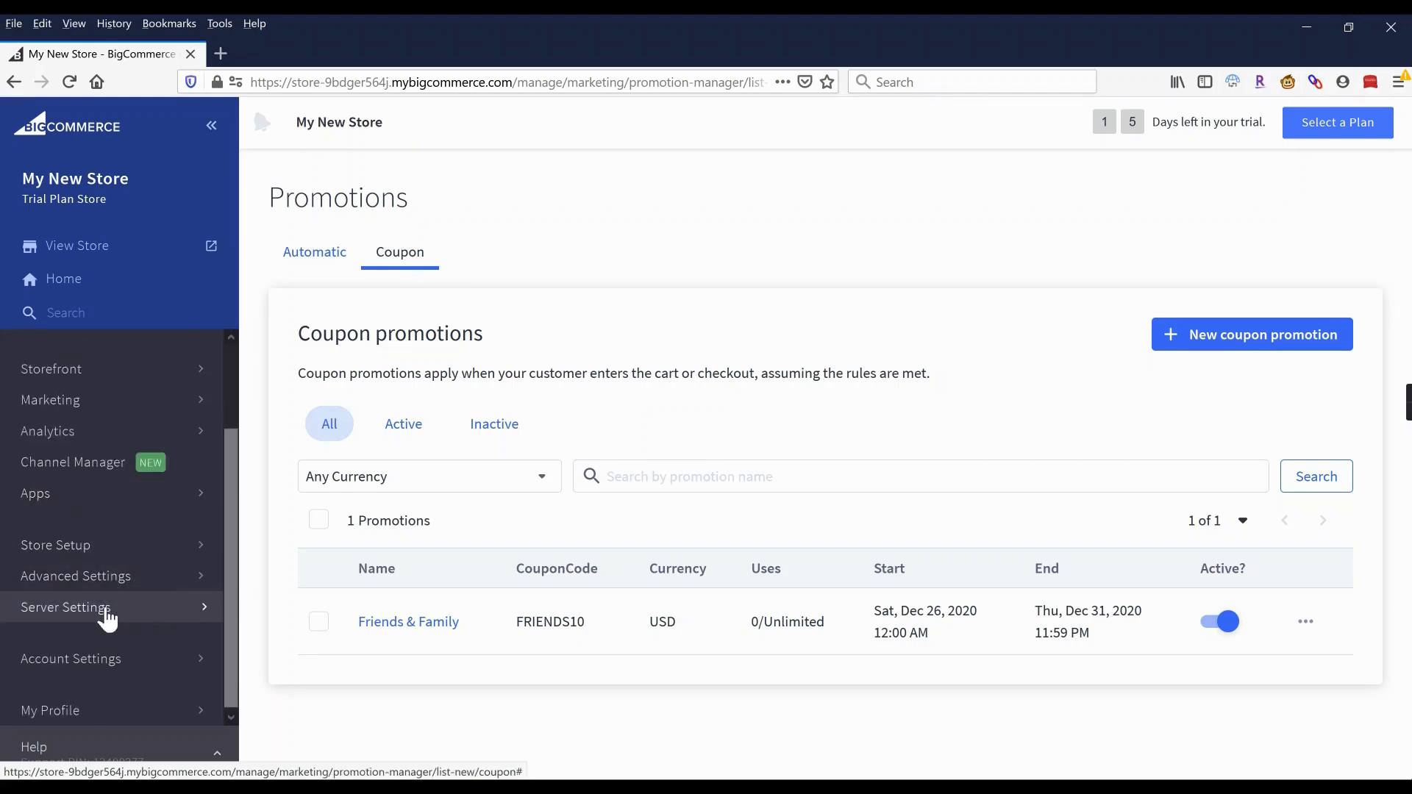
{"action": "scroll", "coordinate": [114, 577], "scroll_direction": "up", "scroll_amount": 3}
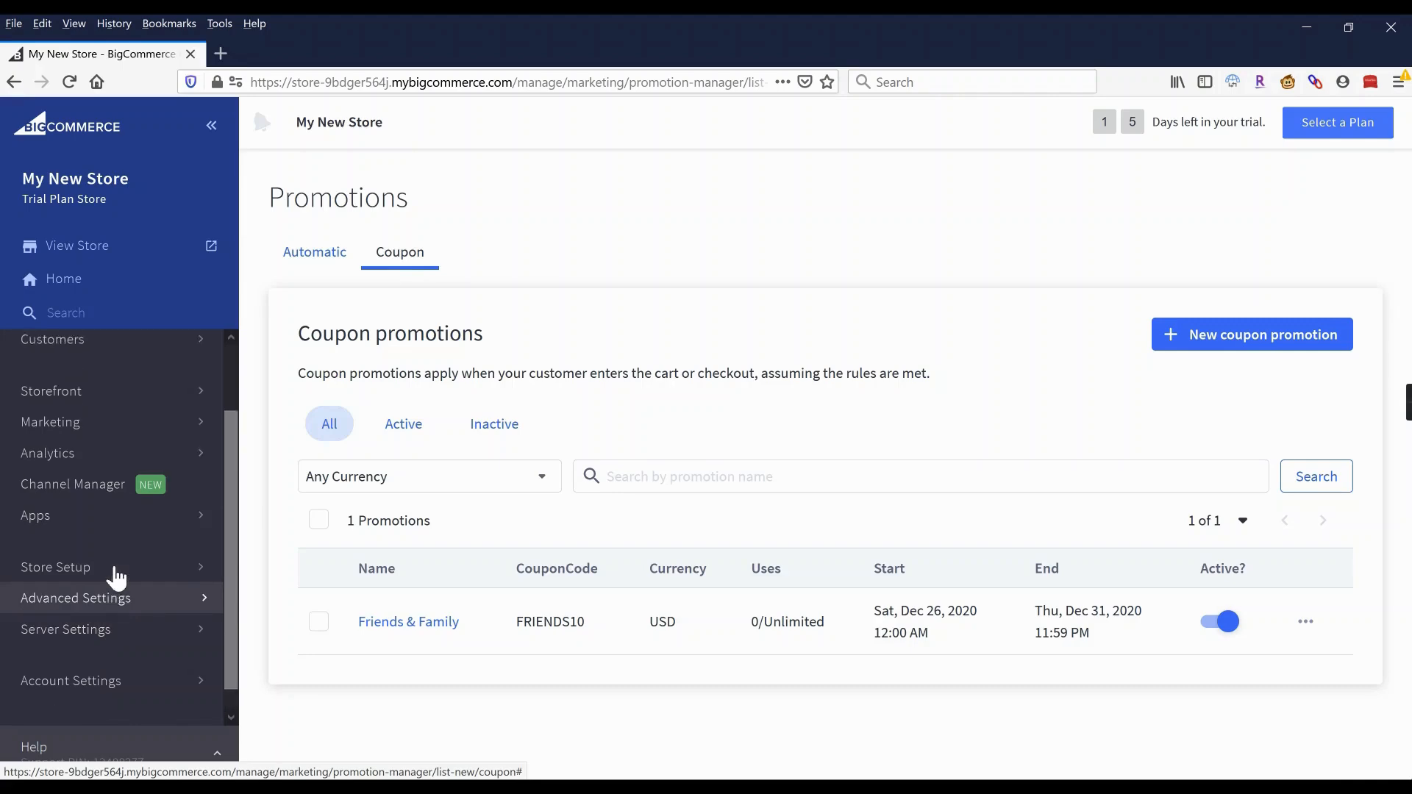